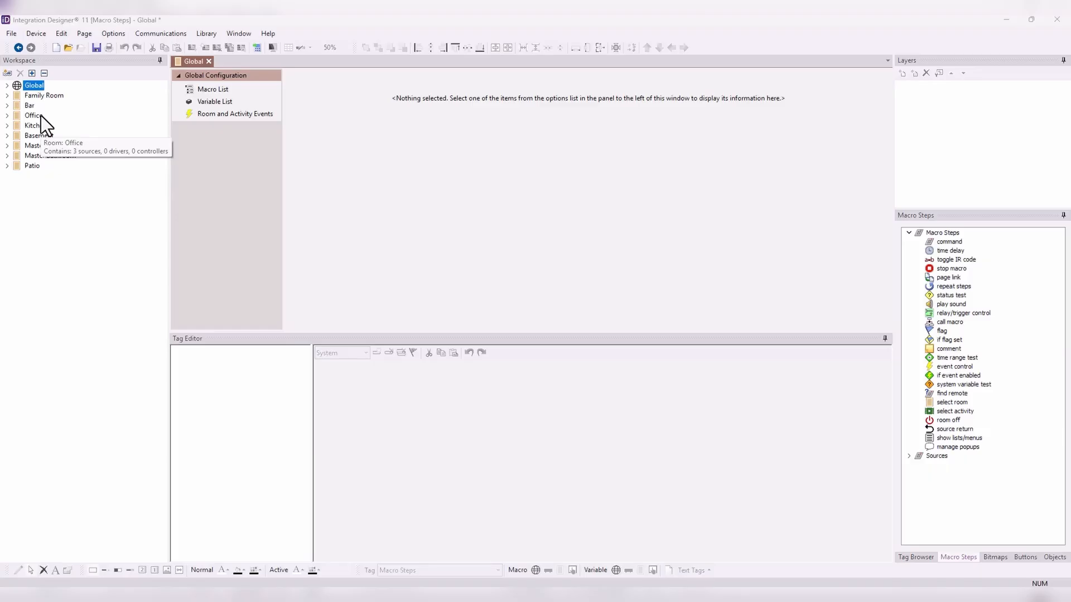
Open the global Macro Steps source, view its ISR-2 Family Room page, and leave the IST-10 page displayed with a taller page view.
left_click(30, 73)
scroll(82, 163, "down", 2)
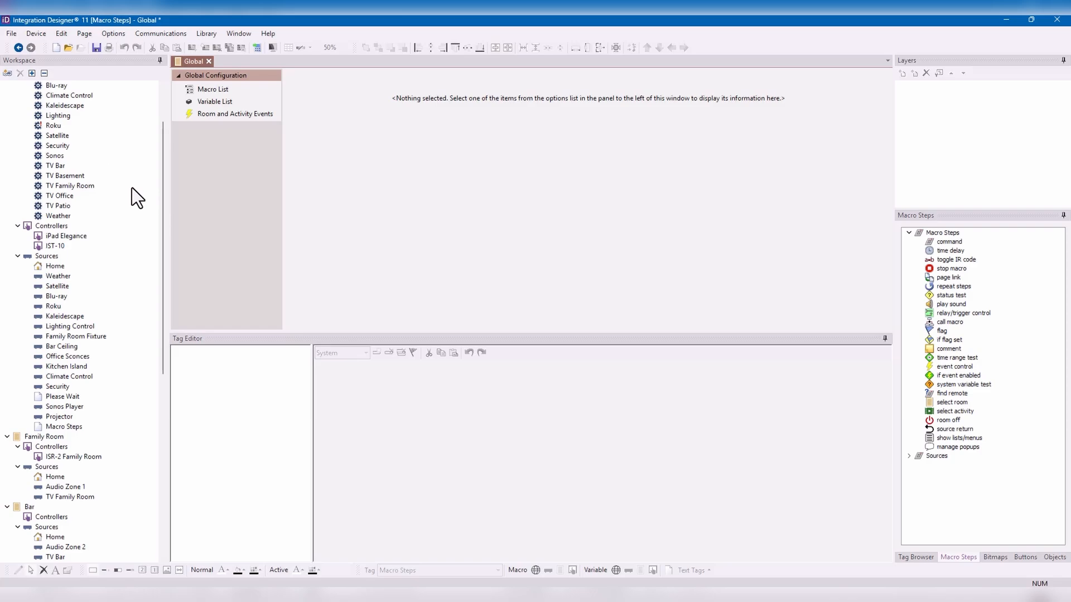
double_click(72, 428)
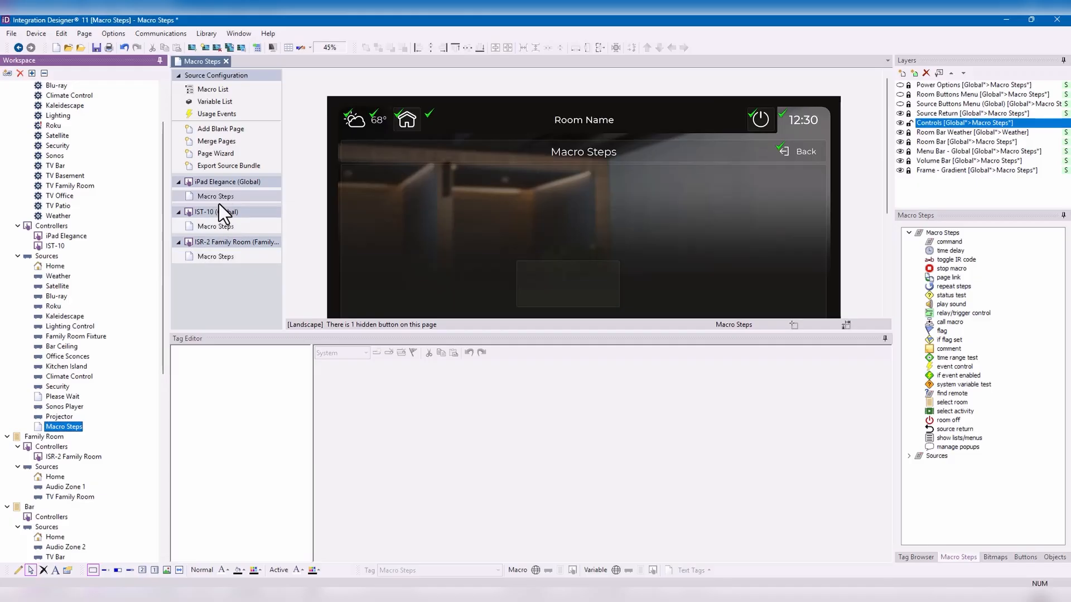
left_click(217, 226)
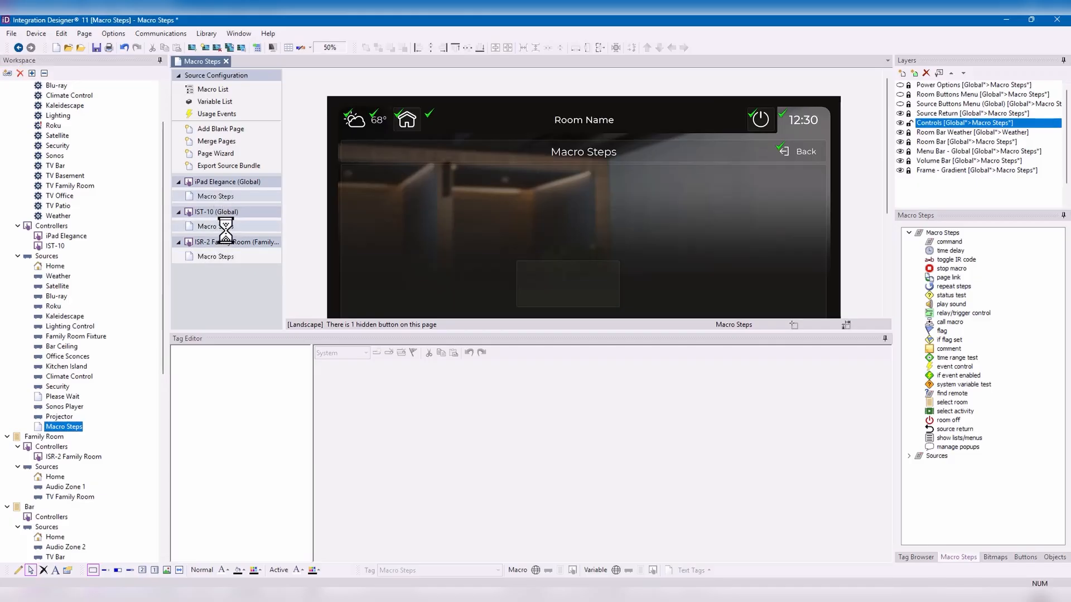
left_click(226, 258)
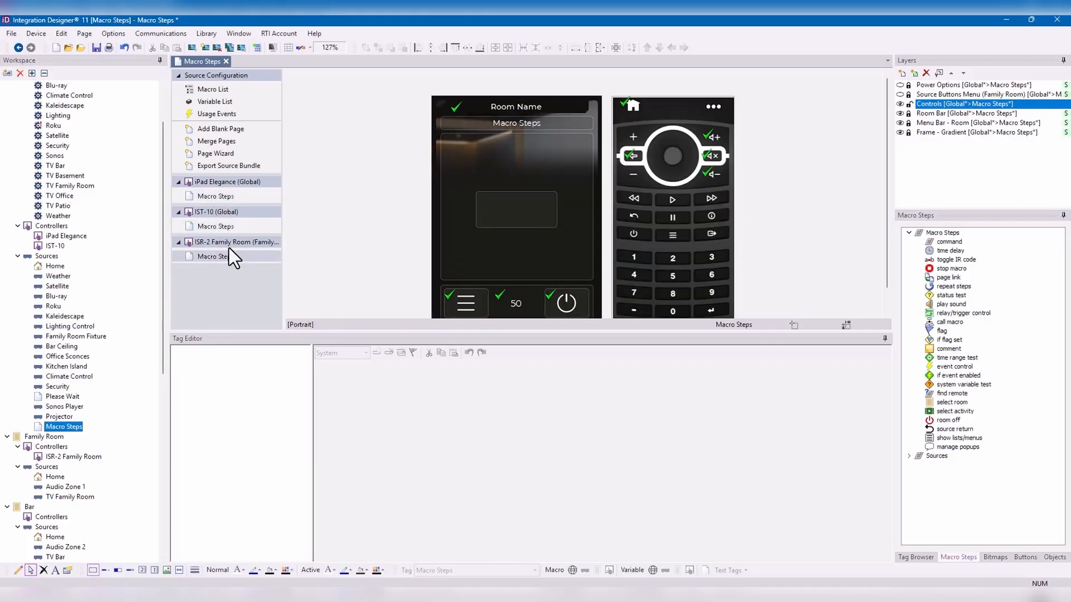
left_click(230, 228)
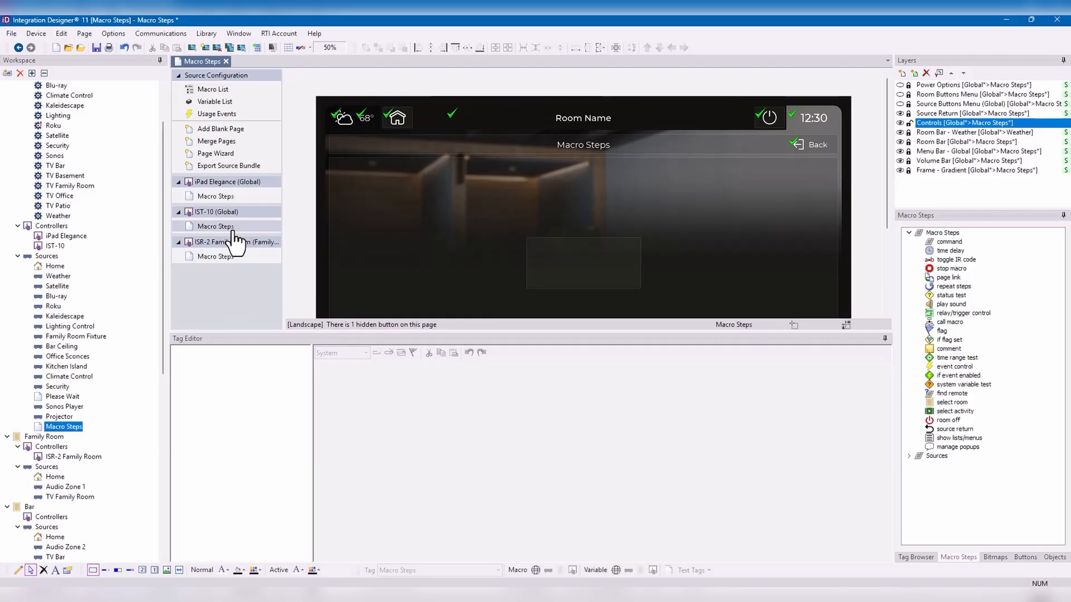
left_click_drag(469, 332, 473, 363)
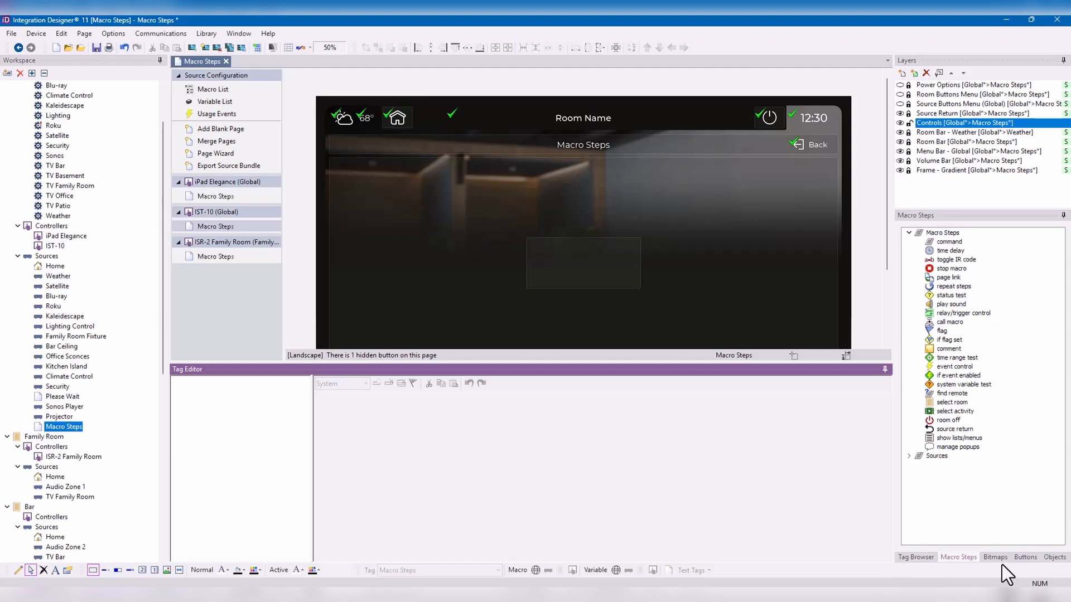
Display the list of macro steps and open the Source (Global > Macro Steps) macro of the blank button in the page's centre.
left_click(917, 560)
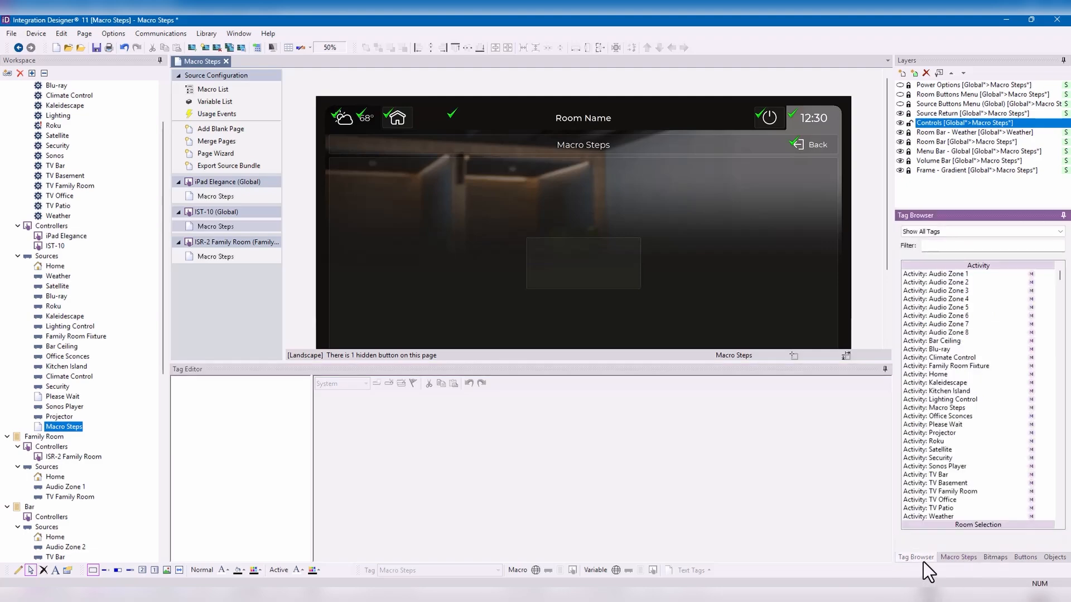
left_click(971, 557)
left_click(996, 558)
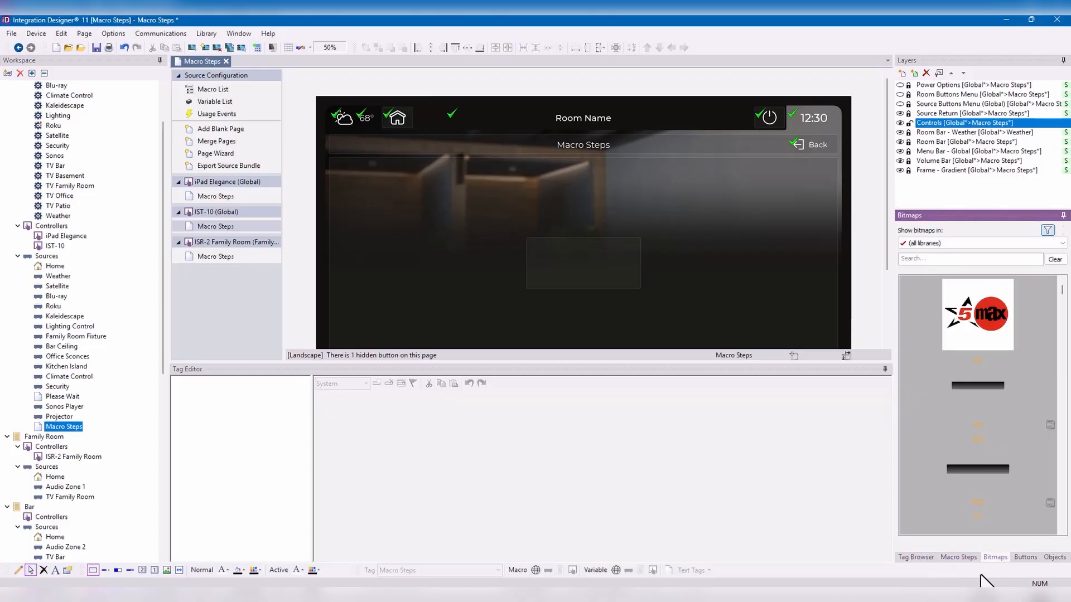
left_click(965, 558)
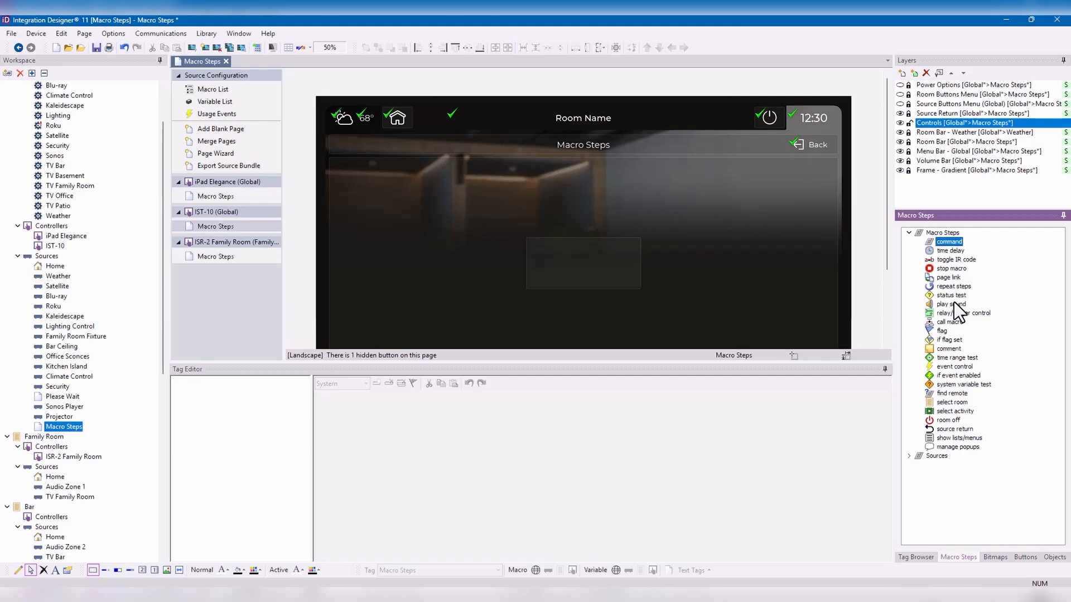
left_click(610, 277)
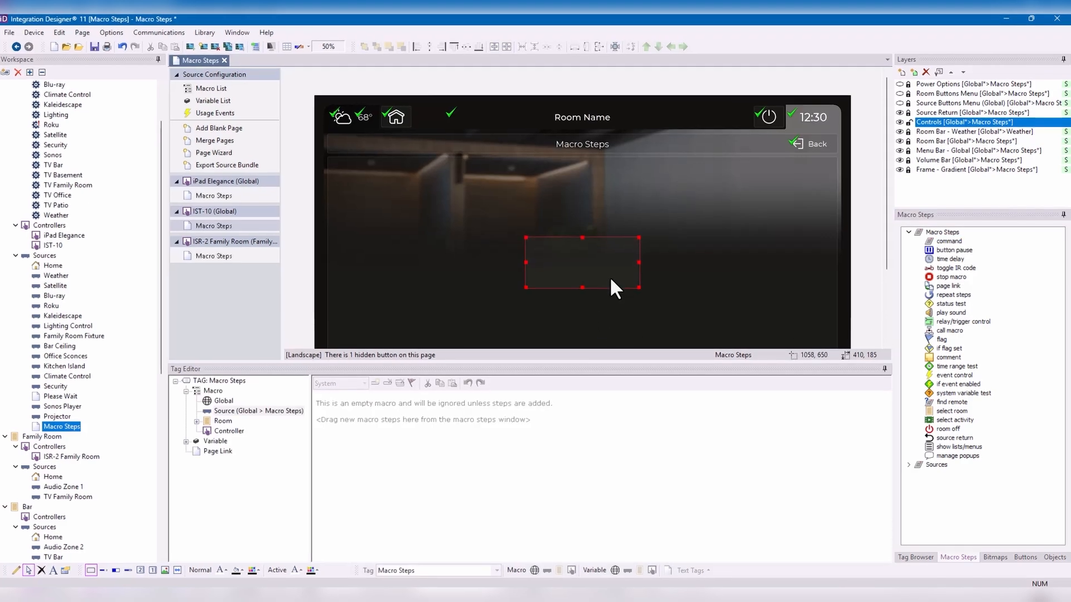
left_click(246, 410)
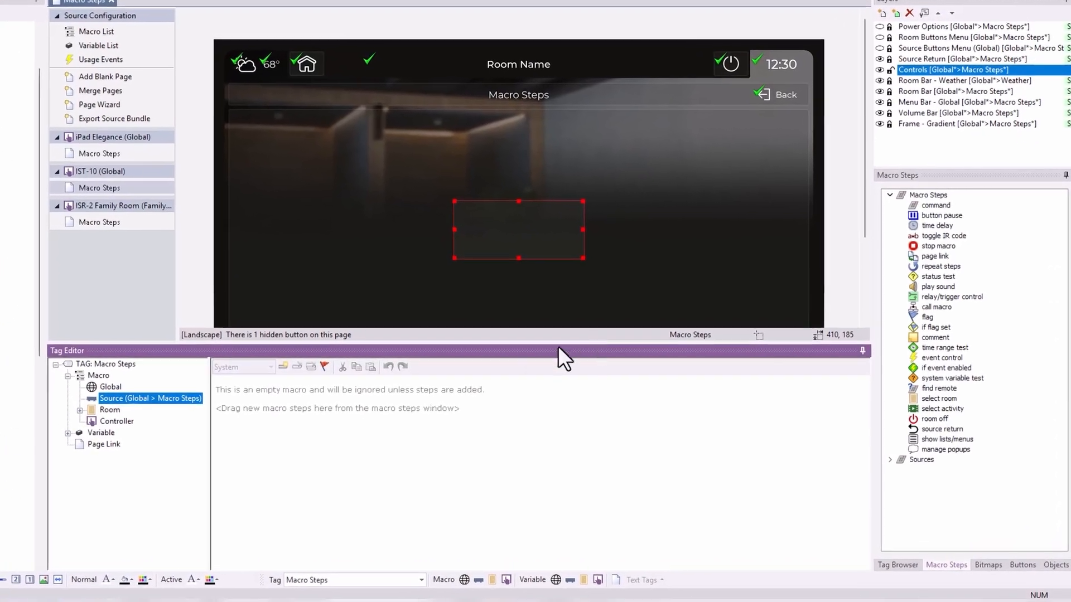
left_click(915, 202)
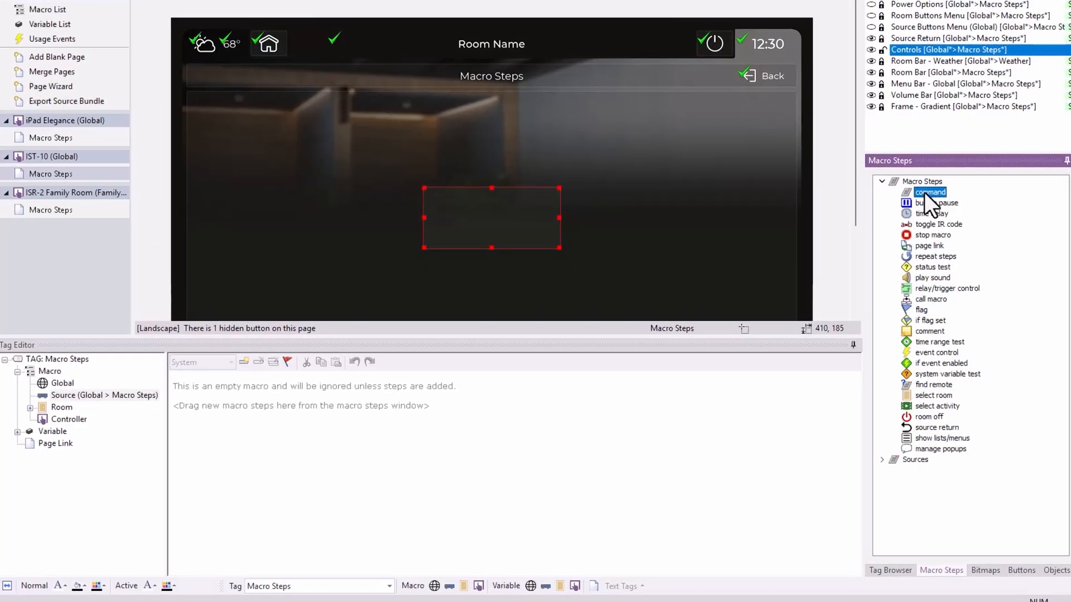
double_click(925, 191)
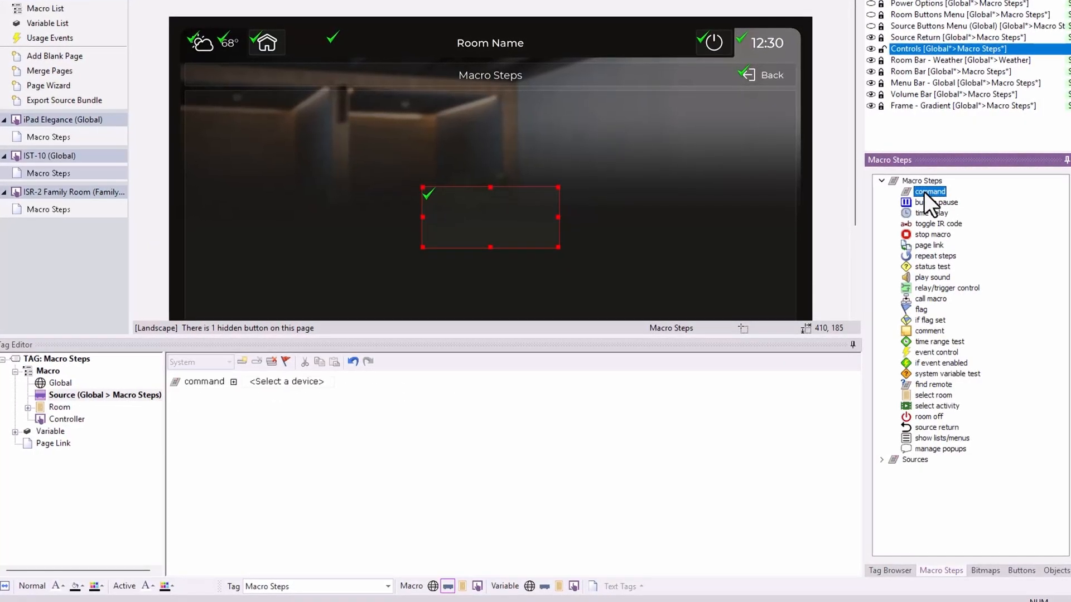
left_click_drag(732, 308, 267, 464)
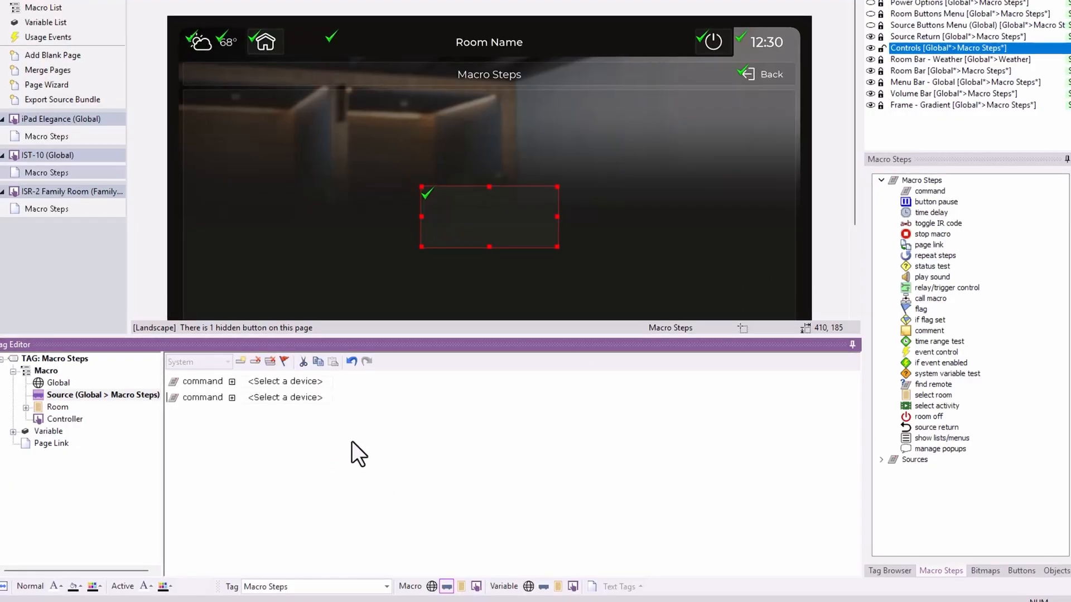
left_click(272, 362)
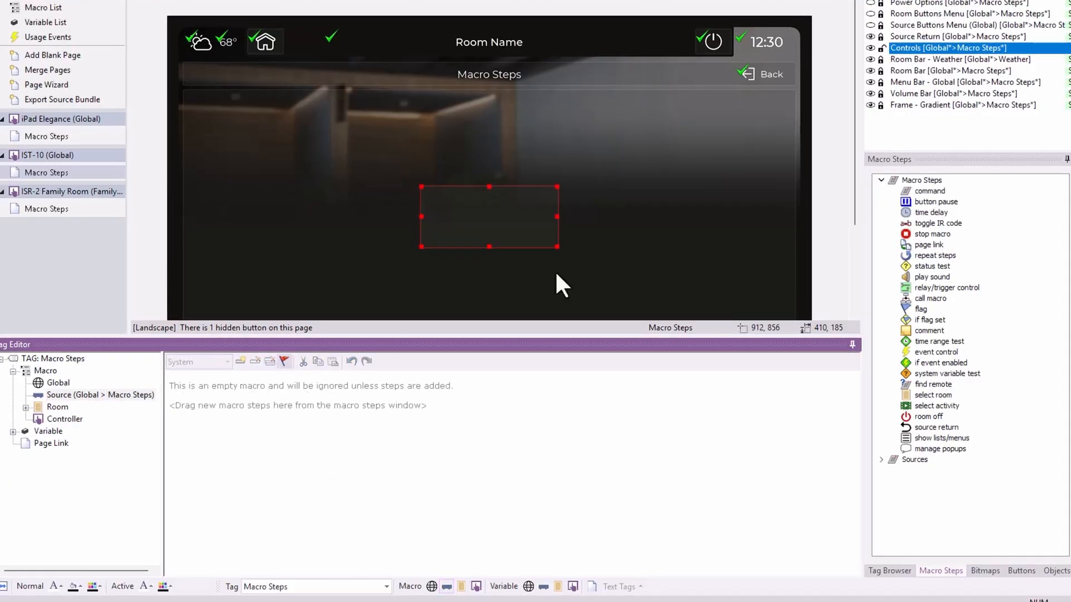
Add a command step to the source macro with device Blu-ray, function Remote Commands \ Controls and value Blue.
double_click(924, 187)
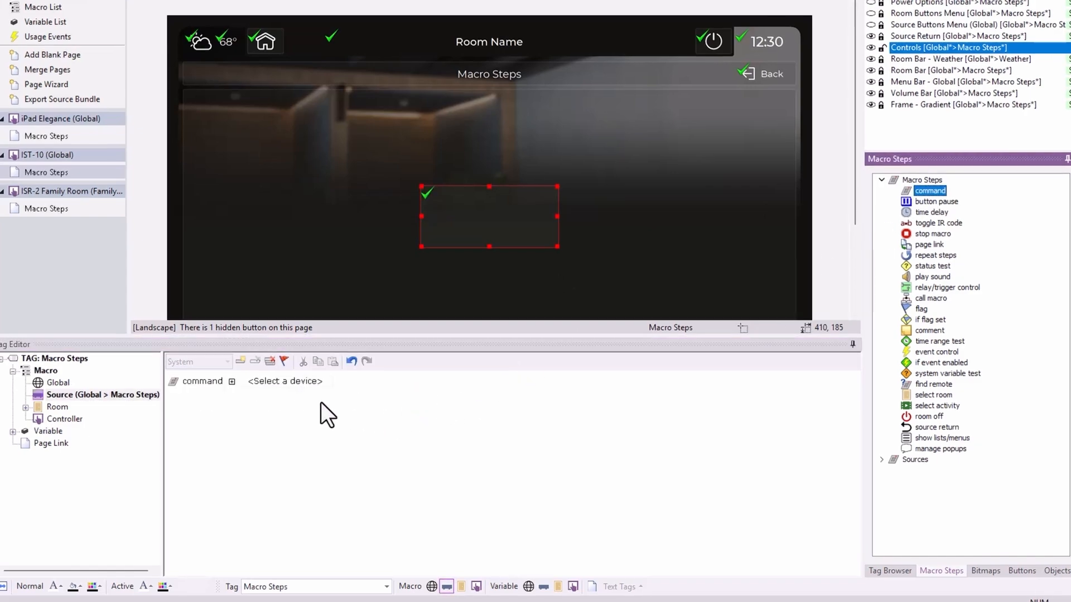
left_click(304, 380)
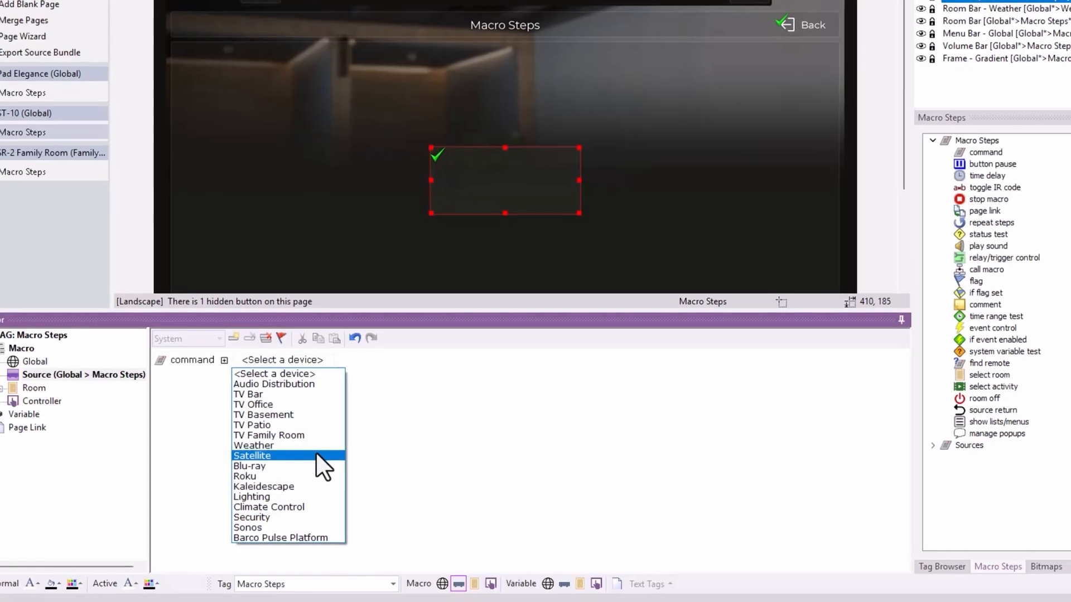
left_click(307, 462)
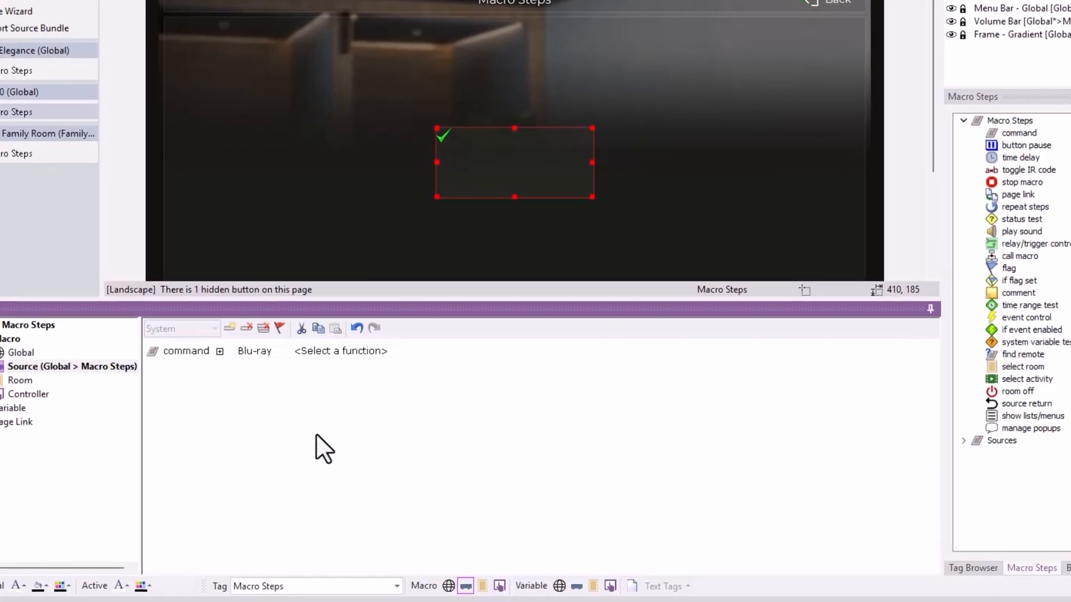
left_click(358, 348)
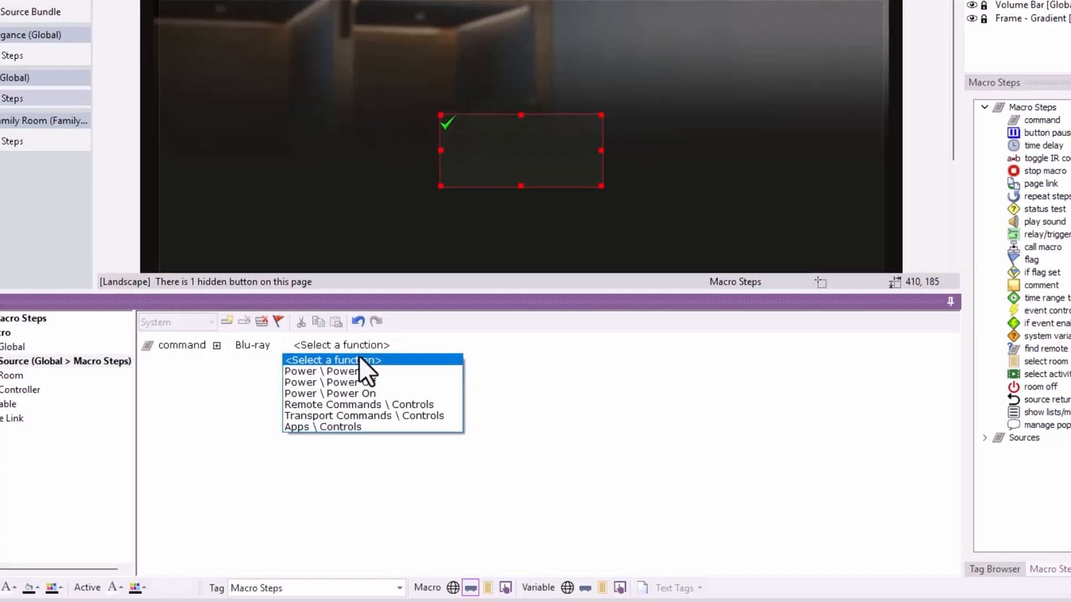
left_click(353, 401)
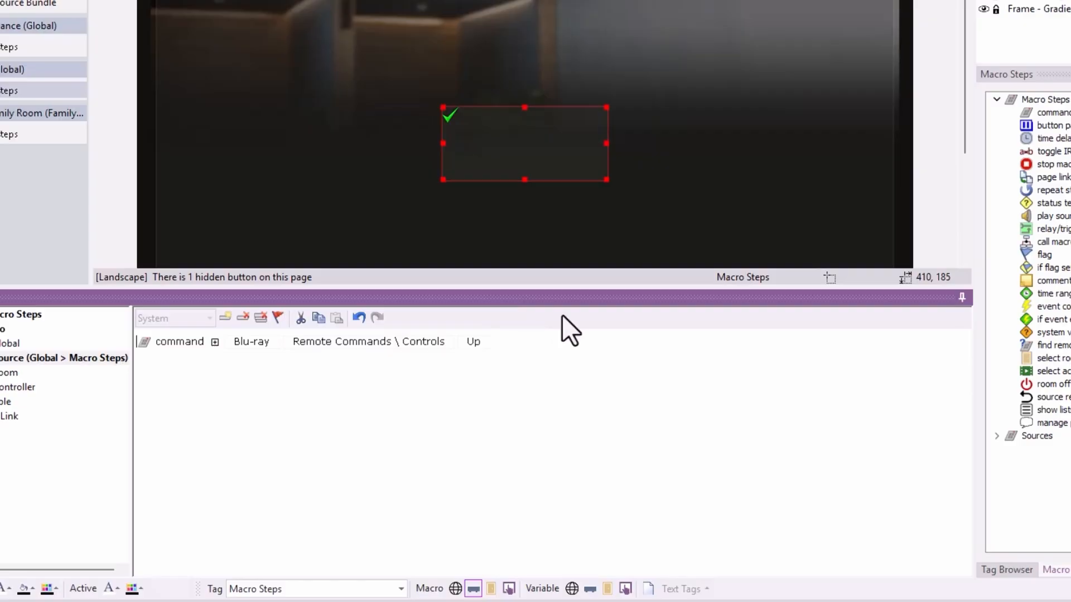
left_click(475, 343)
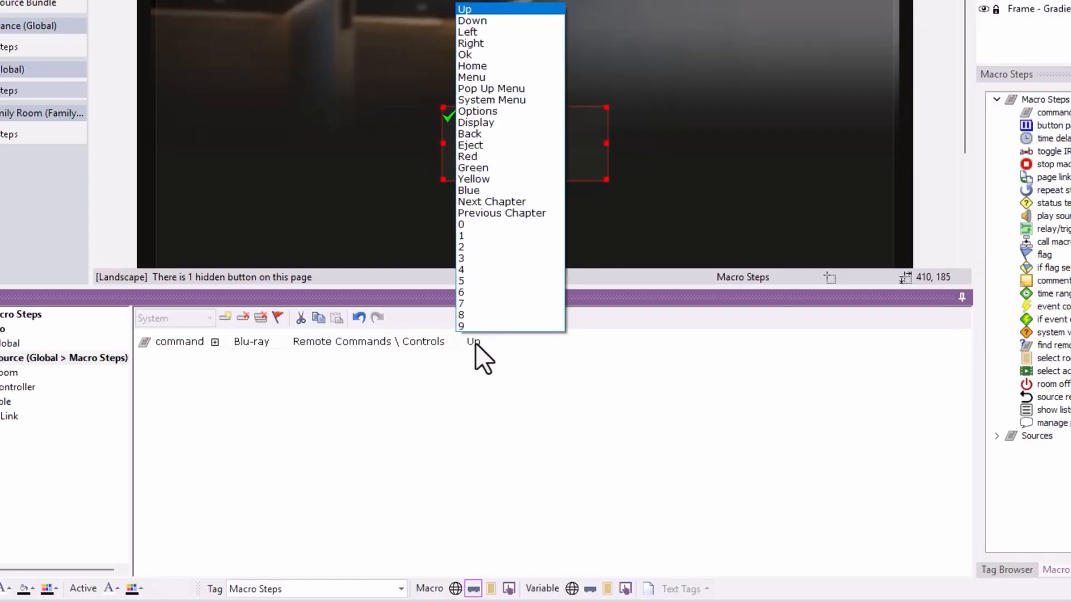
left_click(530, 195)
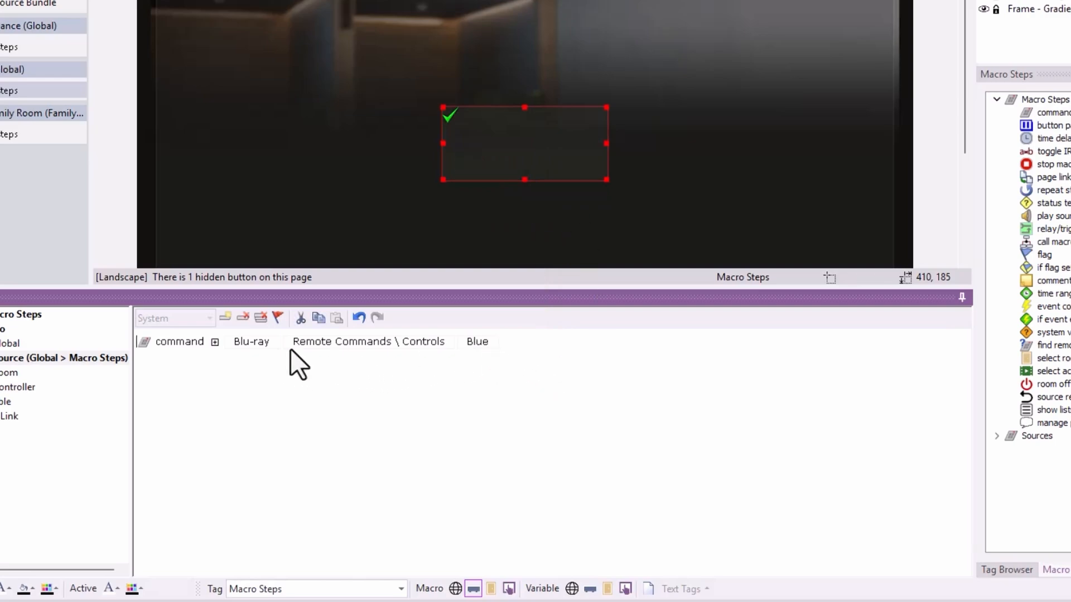
Change the command step to device Roku, function Launch Channel \ Launch by Name, player Roku 1 (Roku 0) and channel Netflix.
left_click(471, 343)
left_click(471, 346)
left_click(389, 346)
left_click(388, 346)
left_click(253, 346)
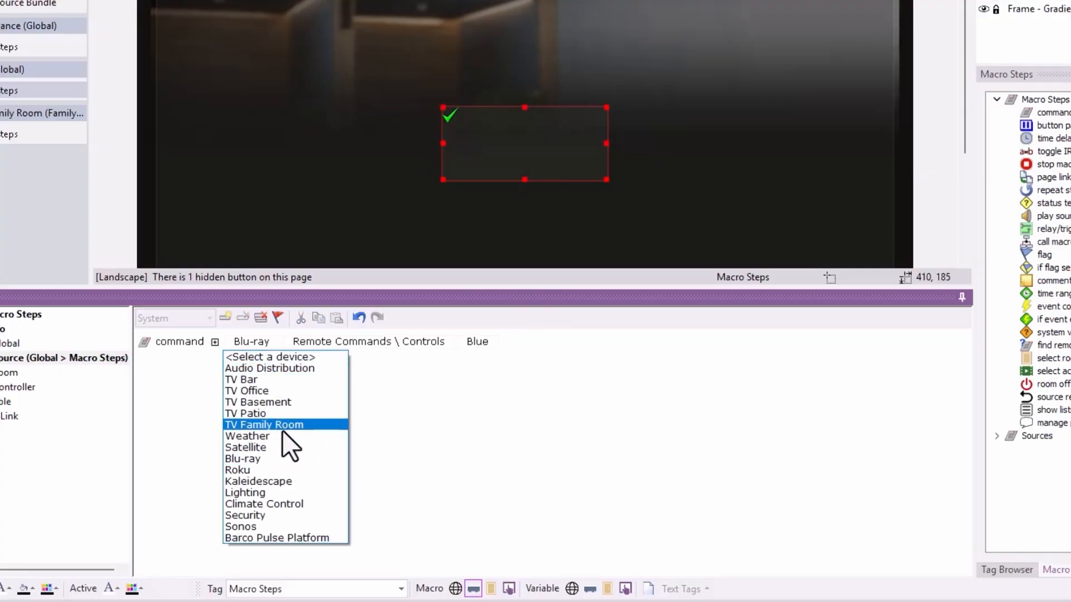
left_click(263, 471)
left_click(350, 343)
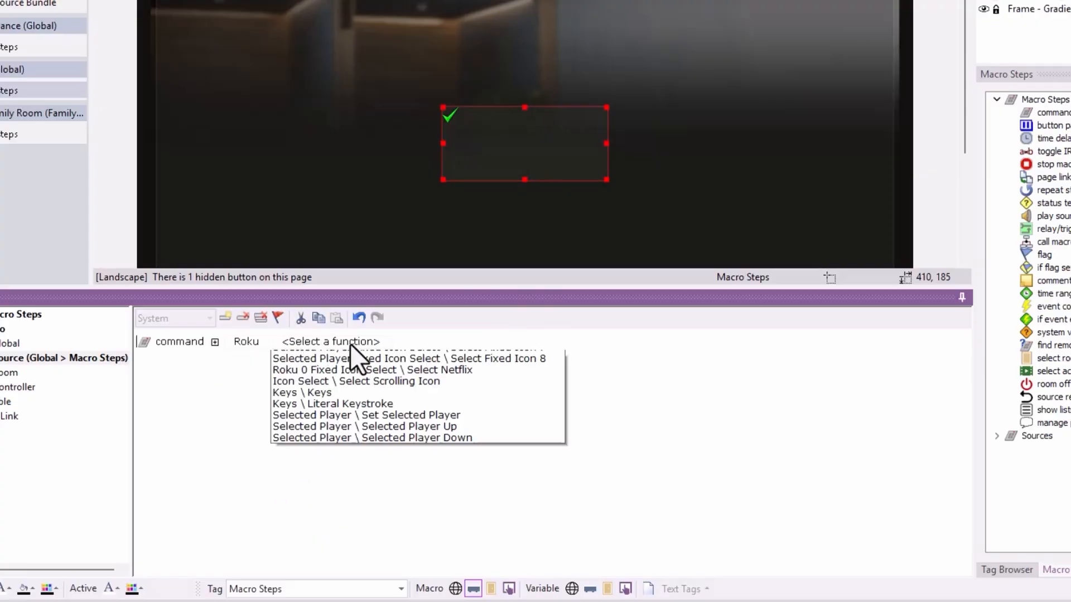
left_click(363, 403)
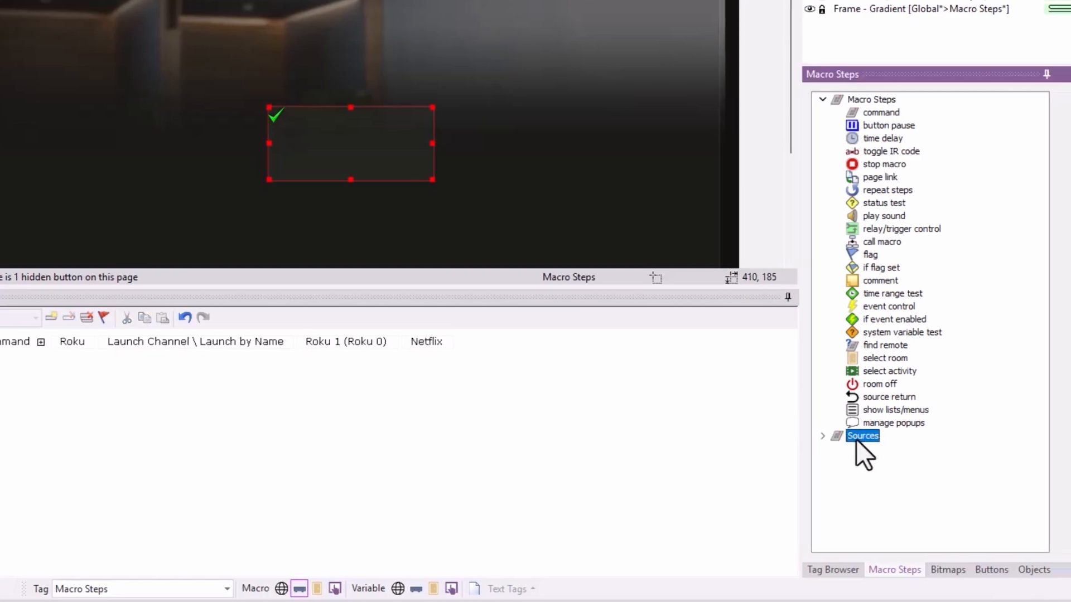
Add a second Roku Launch by Name command to the macro, taking it from Launch Channel under the global Sources.
left_click(819, 436)
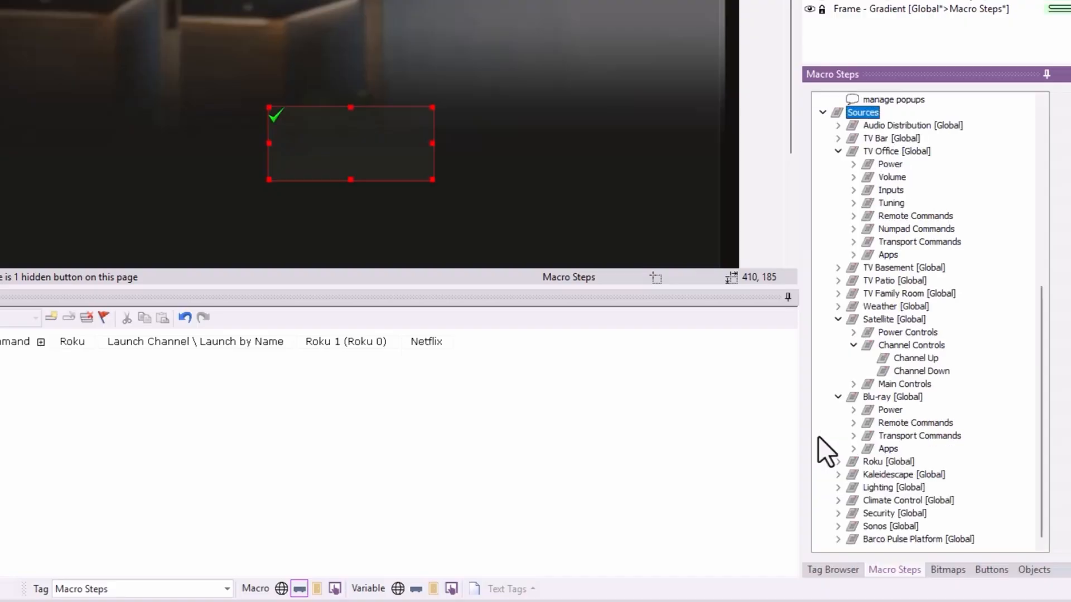
left_click(838, 151)
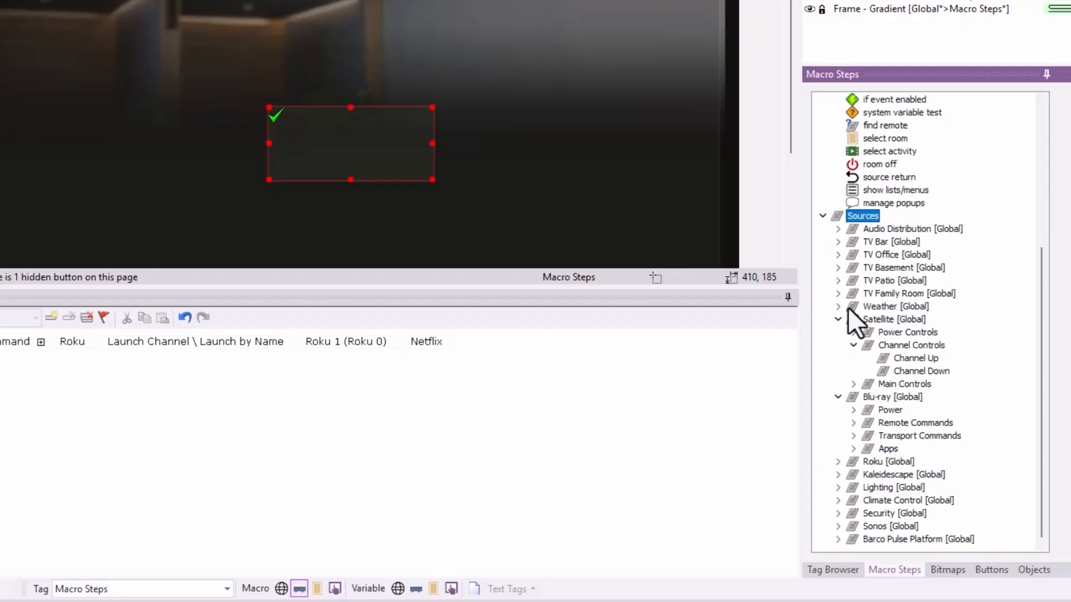
left_click(836, 319)
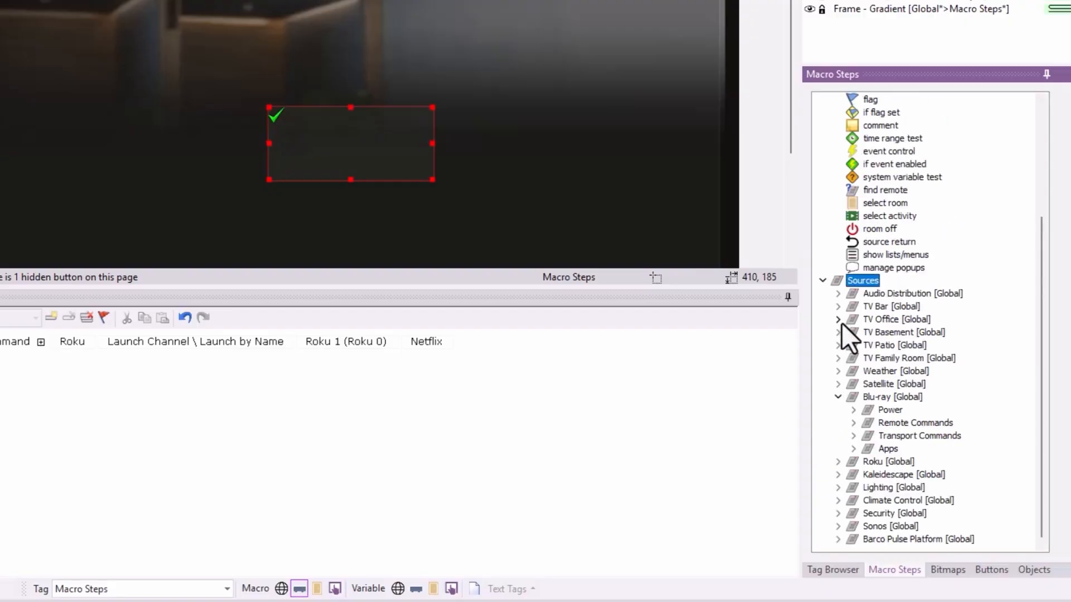
left_click(838, 397)
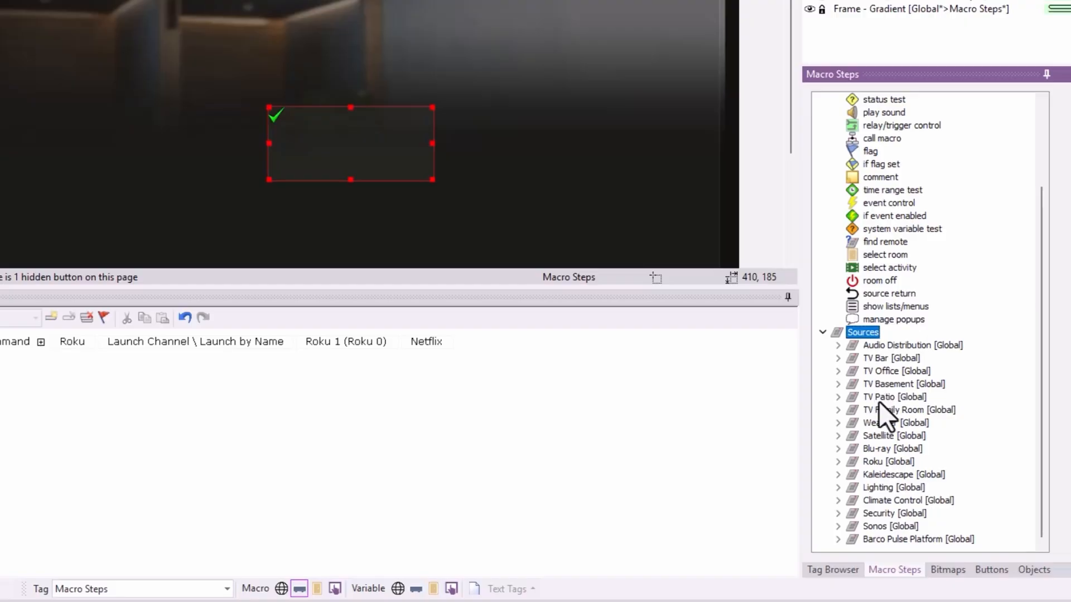
left_click(837, 462)
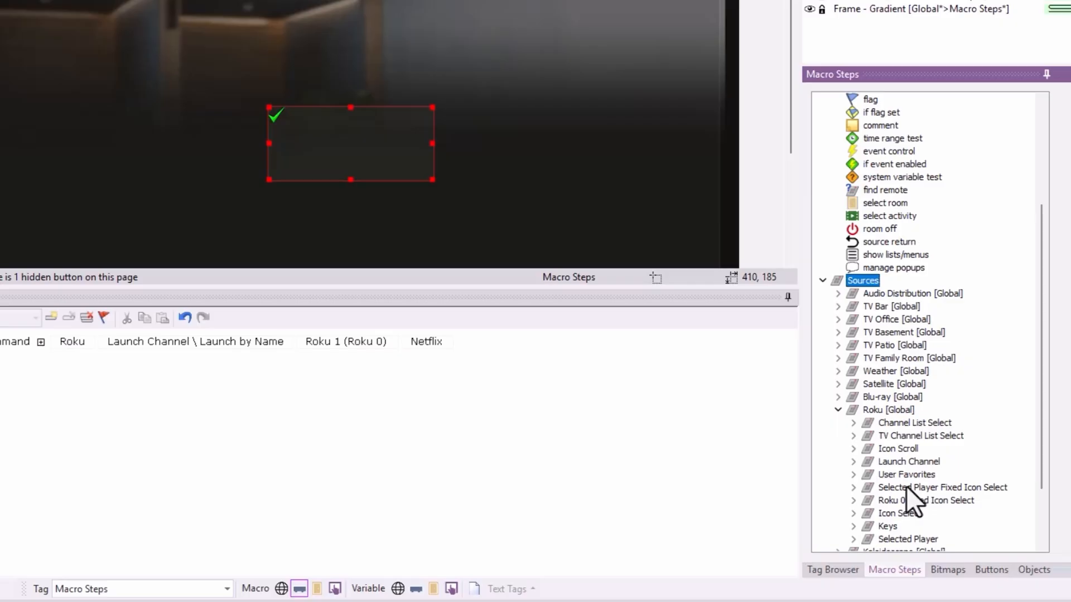
left_click(854, 462)
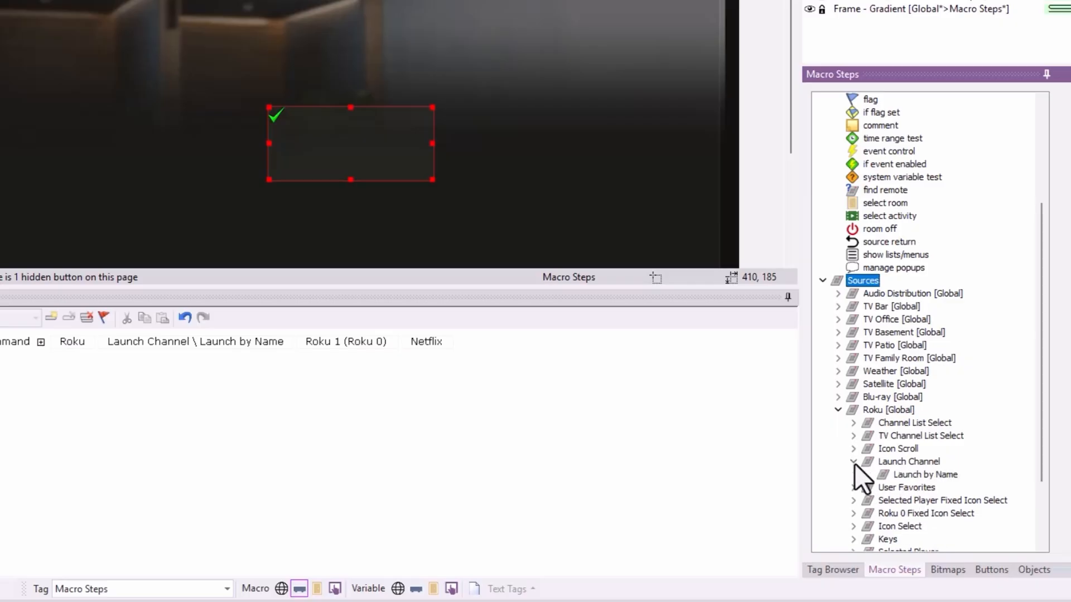
left_click(925, 476)
double_click(925, 475)
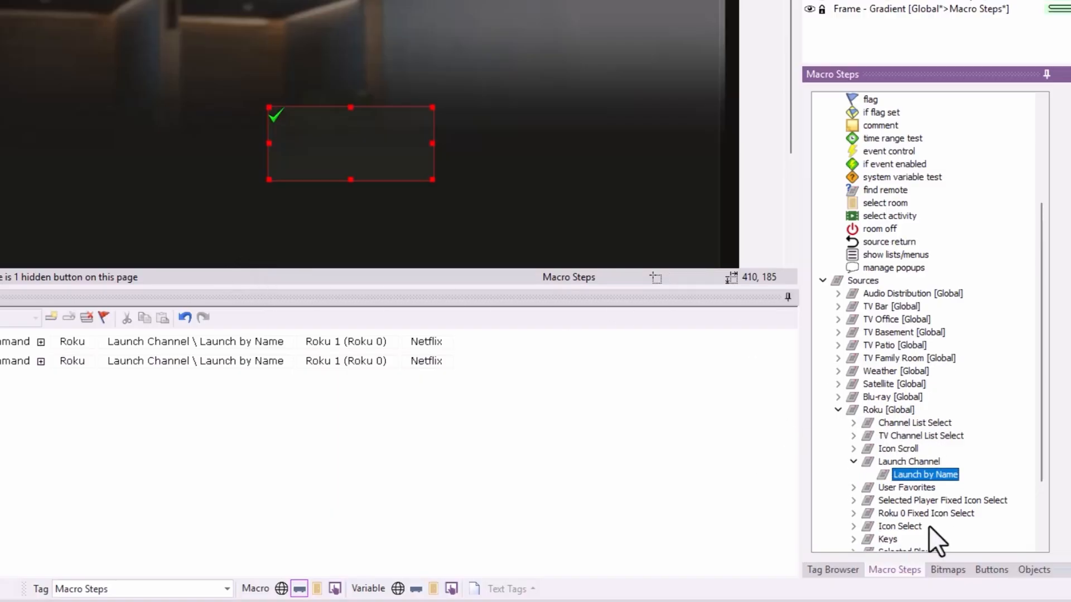
Examine Roku's Channel List Select and TV Channel List Select commands, and collapse the Roku source.
left_click(853, 423)
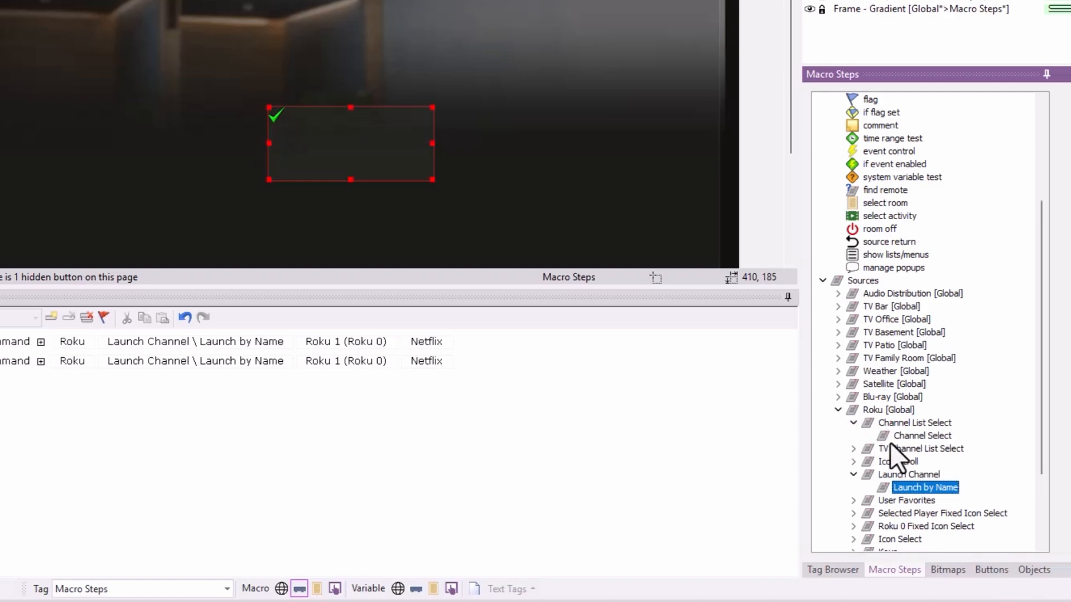
left_click(854, 449)
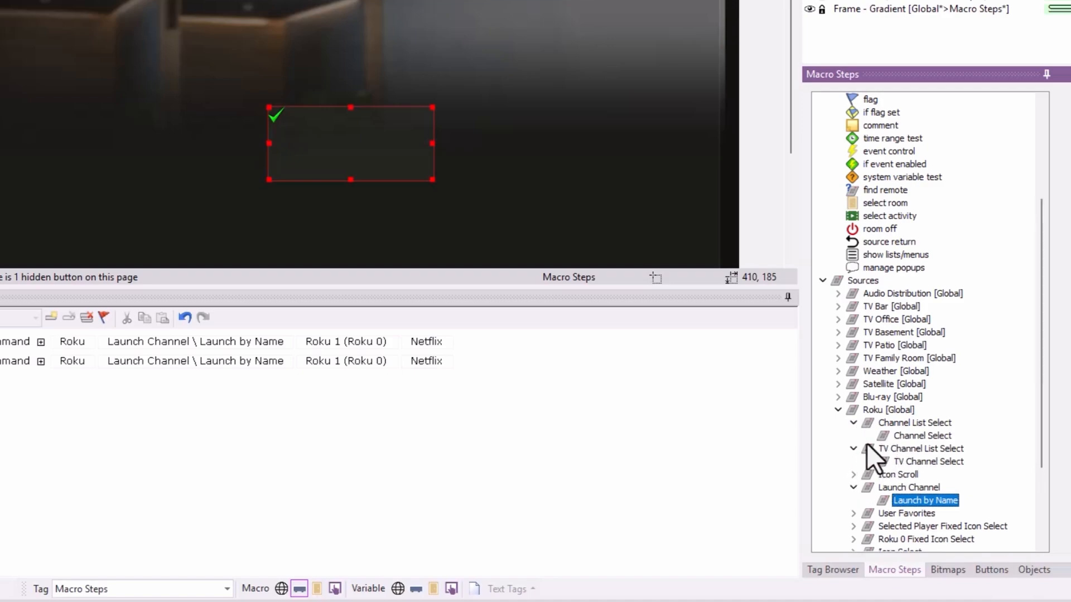
left_click(855, 423)
left_click(838, 409)
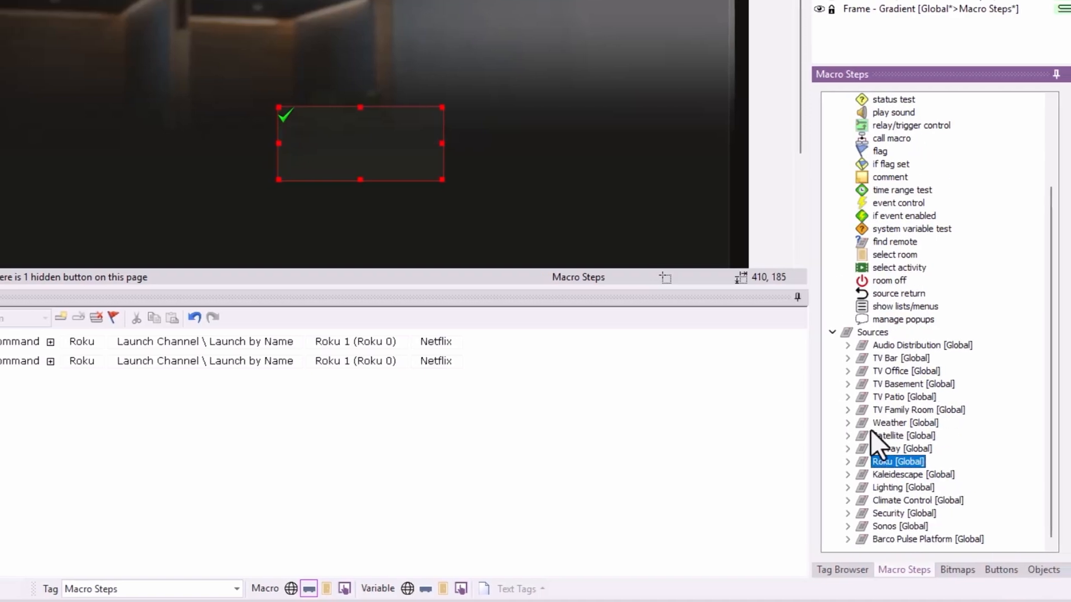
Delete the source macro holding the two Roku commands and start a new one with a button pause step.
left_click(844, 332)
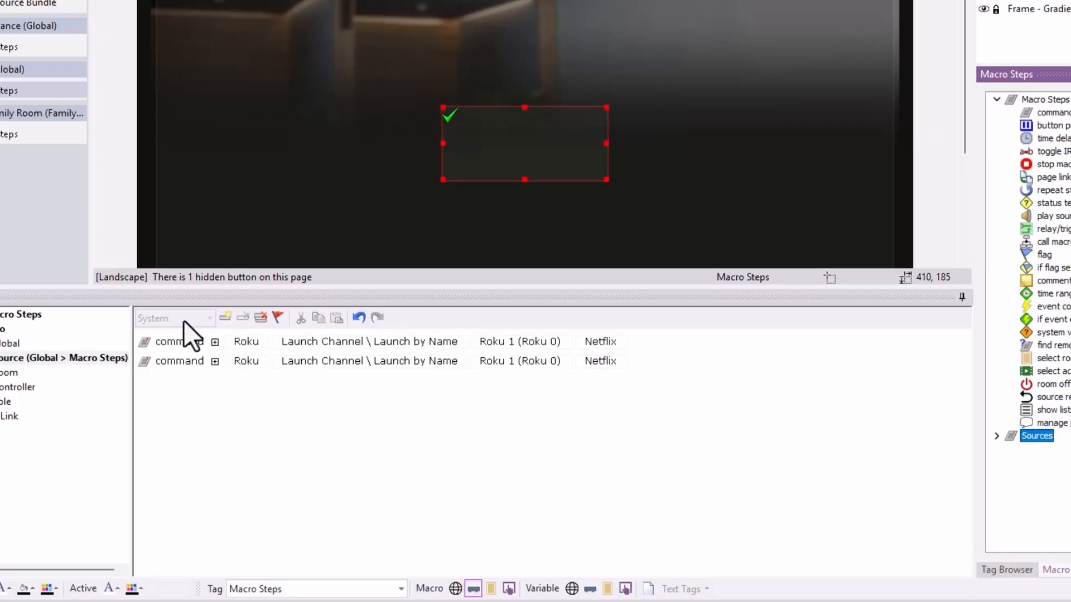
left_click(260, 318)
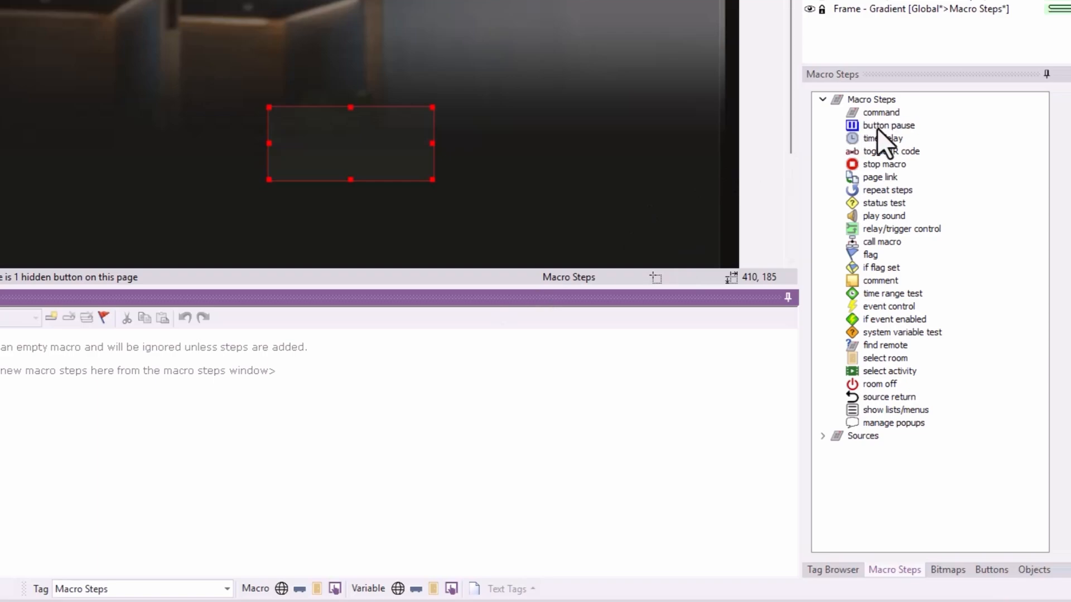
left_click(885, 124)
double_click(887, 124)
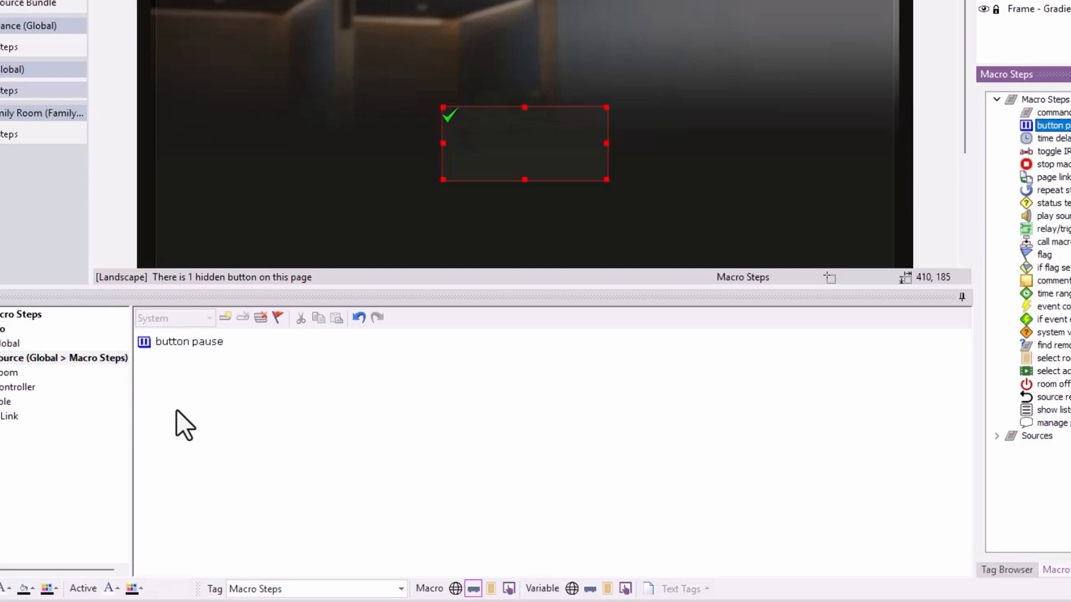
left_click(200, 347)
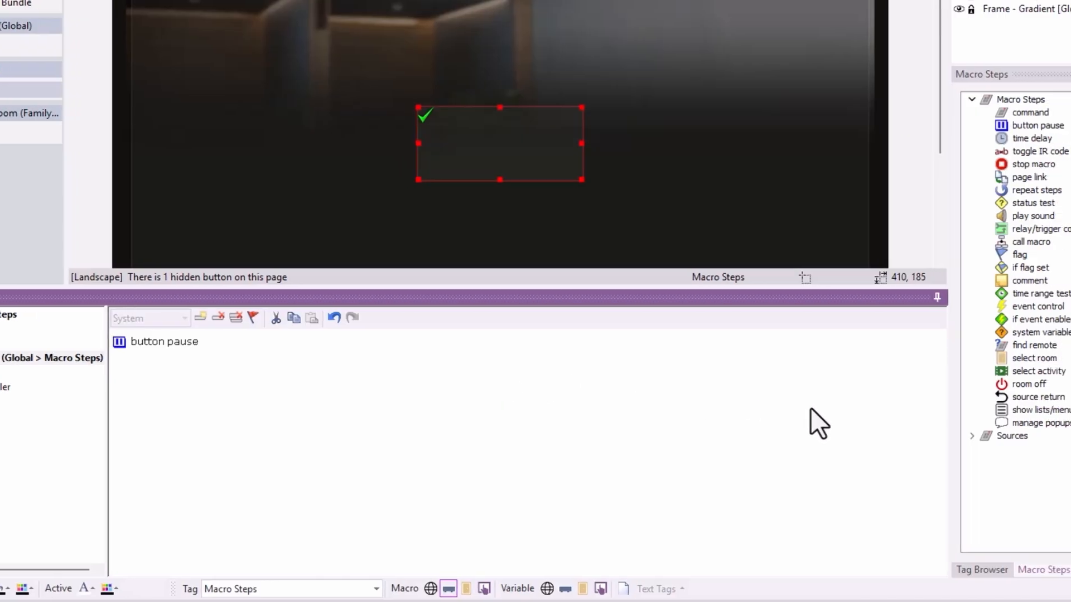
Add a Blu-ray command with function Transport Commands \ Controls and value Scan Forward, and place it above the button pause.
double_click(1026, 112)
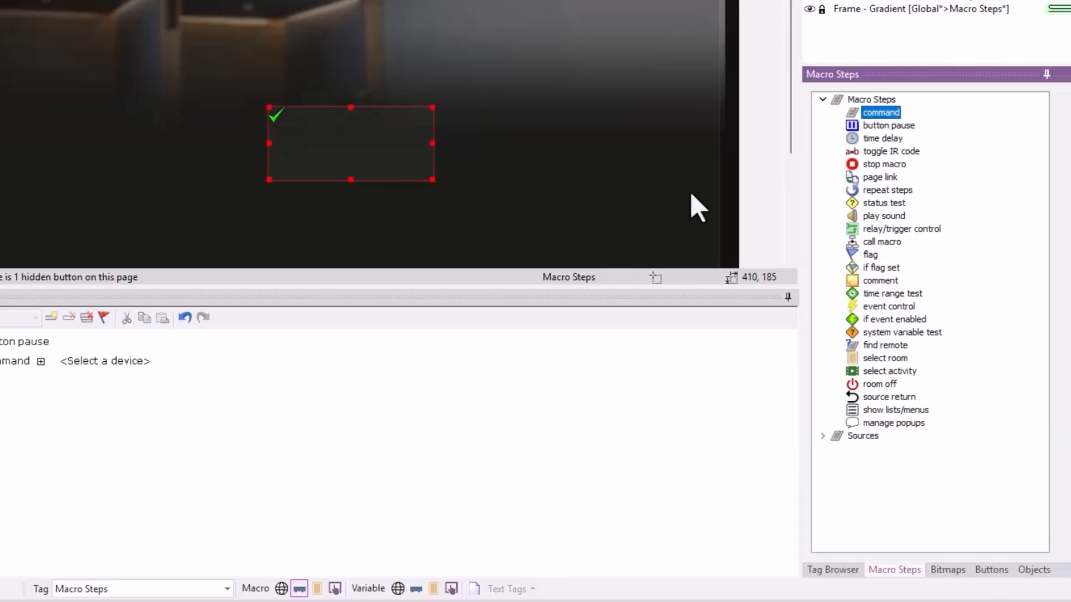
left_click(167, 361)
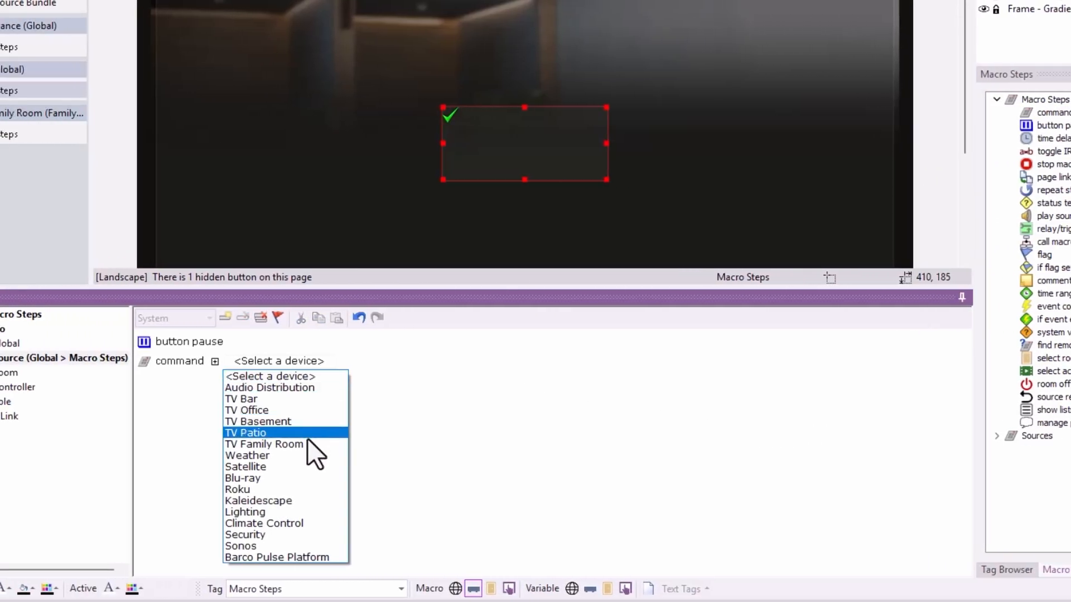
left_click(299, 478)
left_click(381, 365)
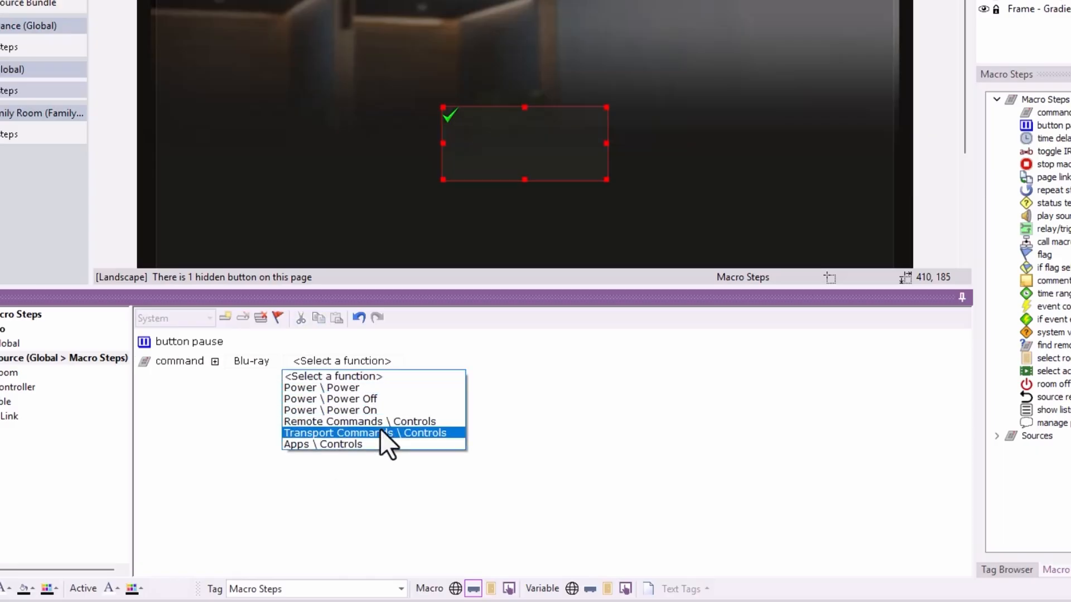
left_click(380, 433)
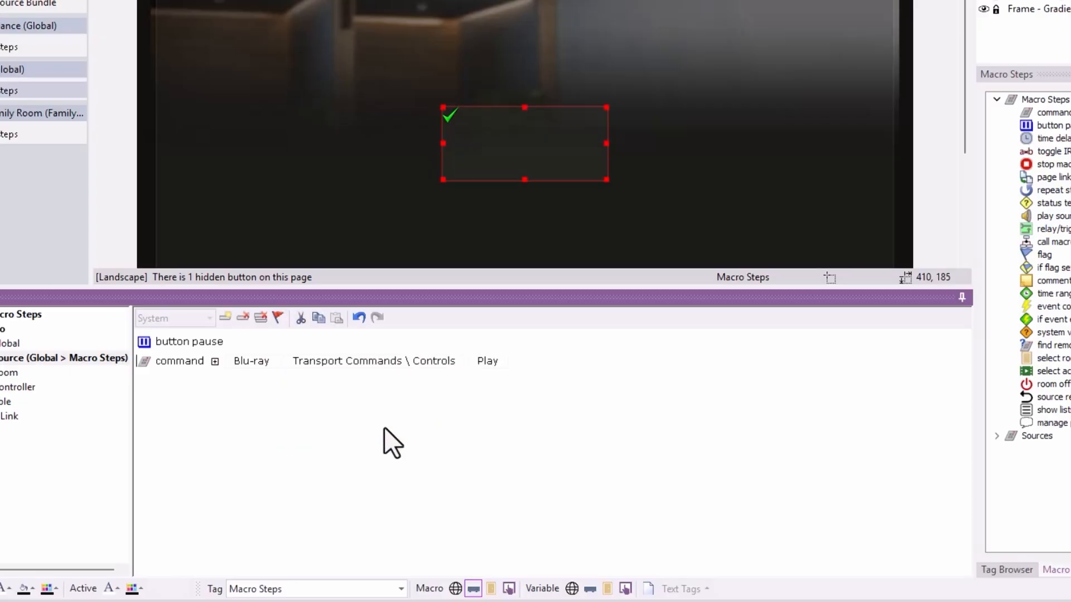
left_click(496, 366)
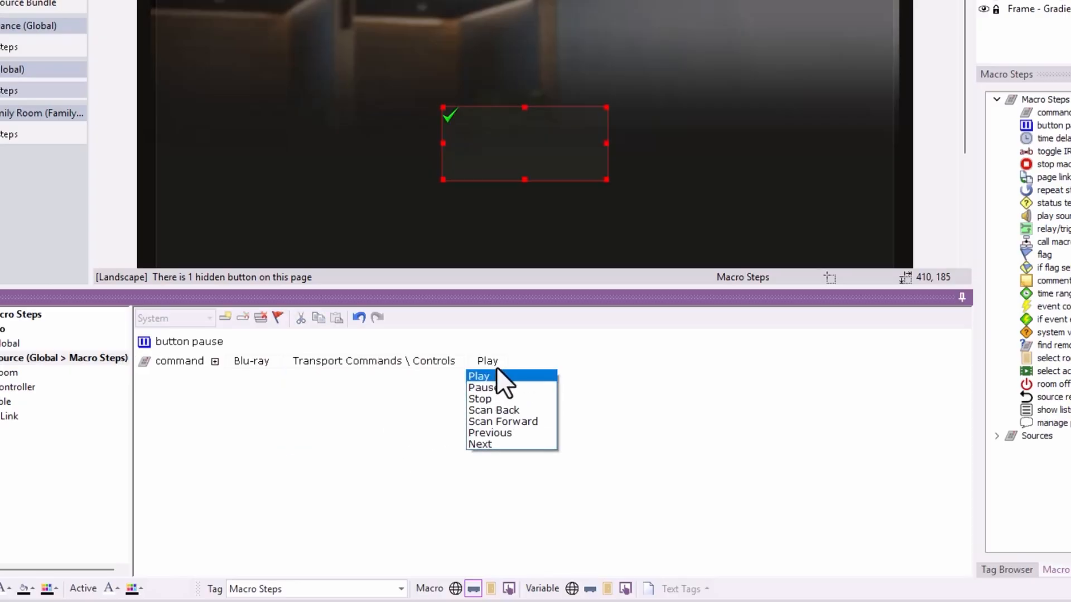
left_click(514, 422)
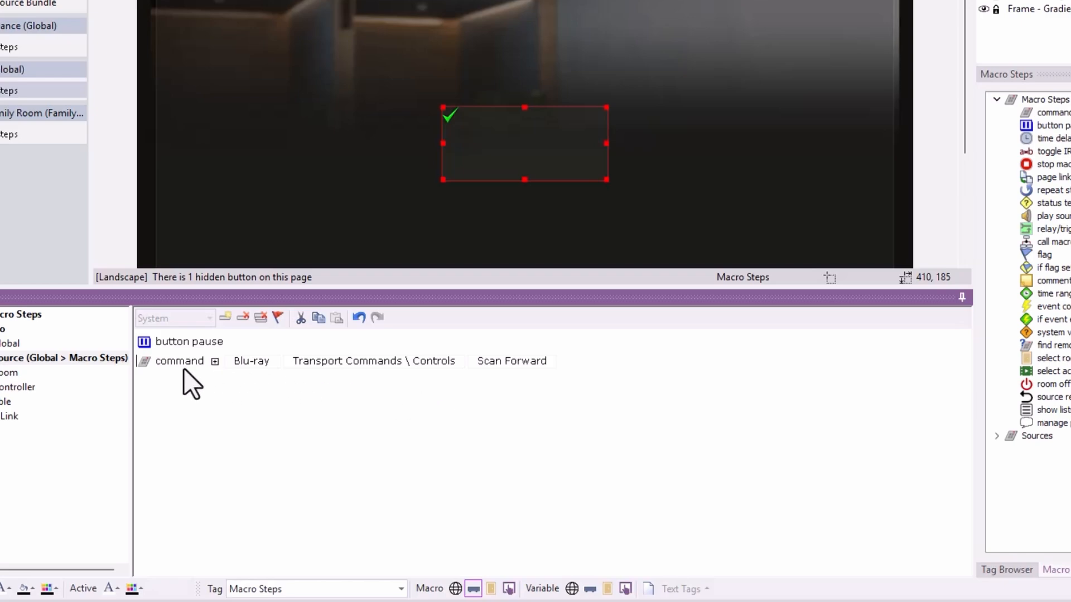
left_click_drag(183, 368, 184, 336)
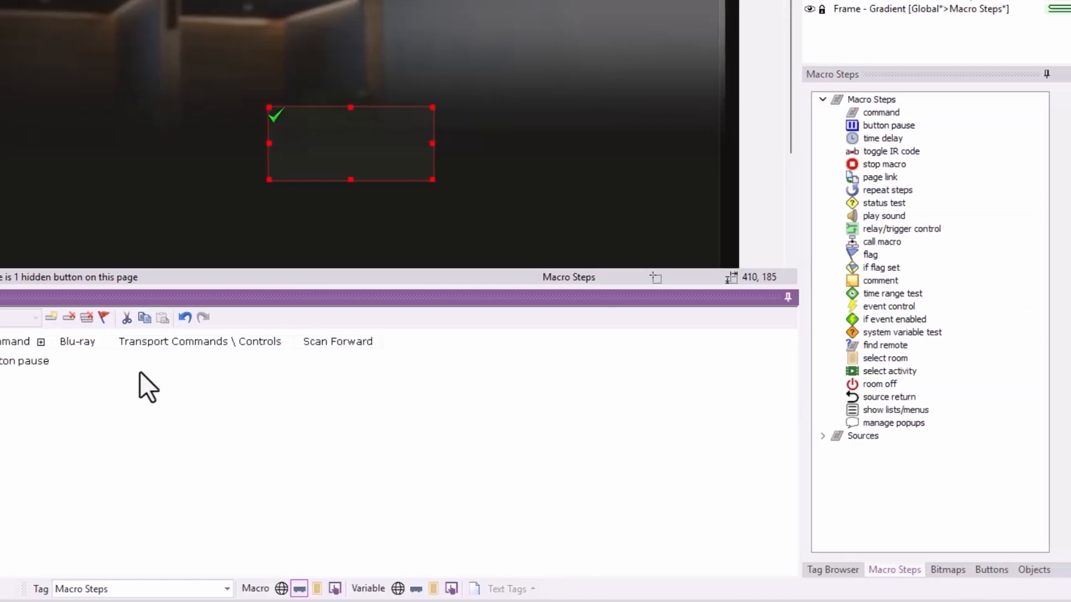
Add a Blu-ray command after the button pause with function Transport Commands \ Controls and value Play.
double_click(884, 112)
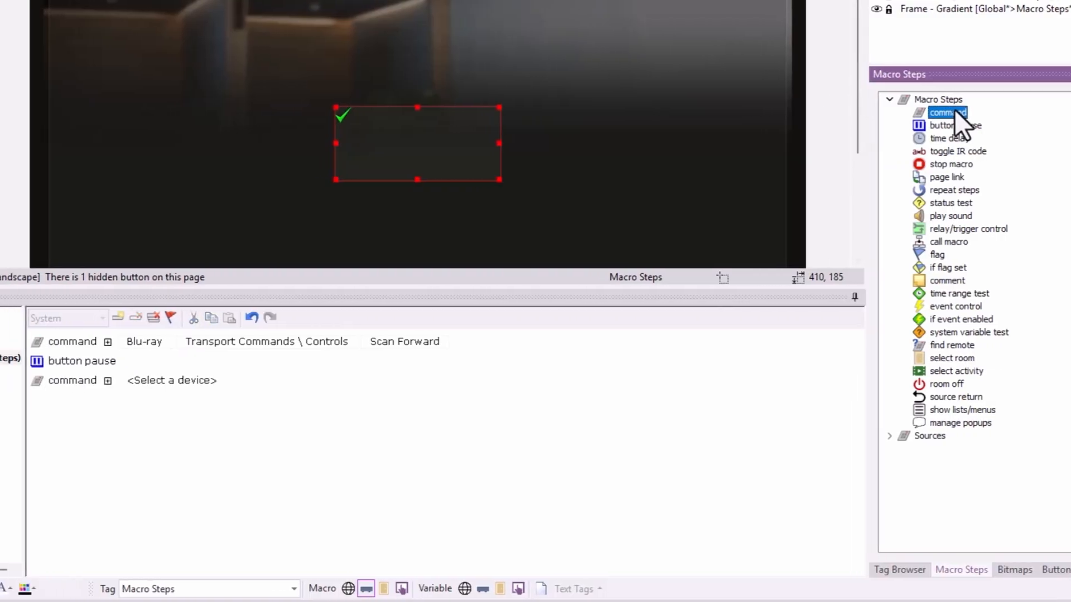
left_click(310, 379)
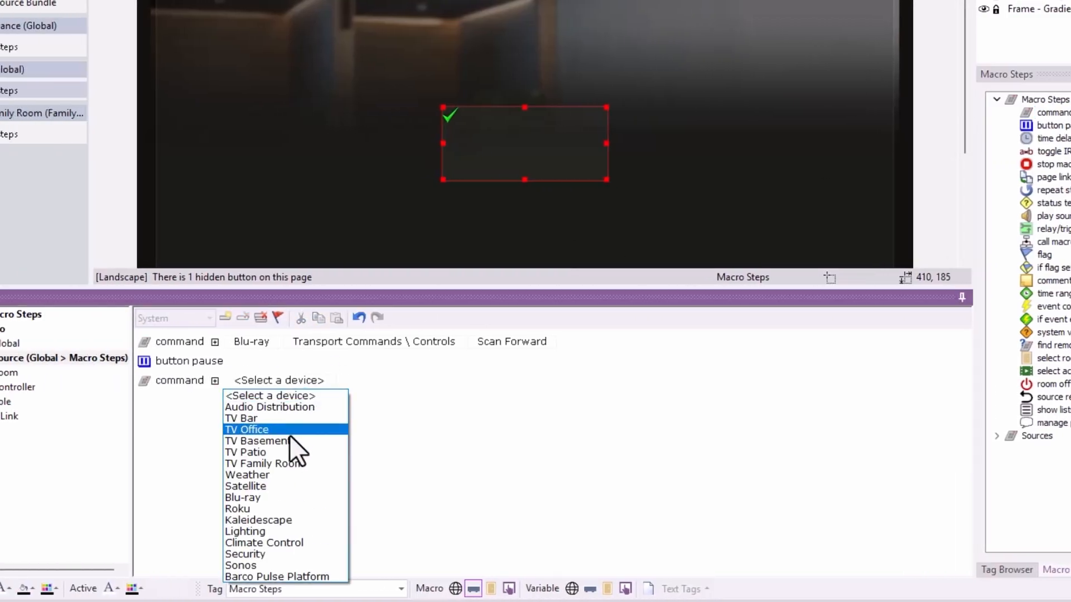
left_click(272, 498)
left_click(360, 382)
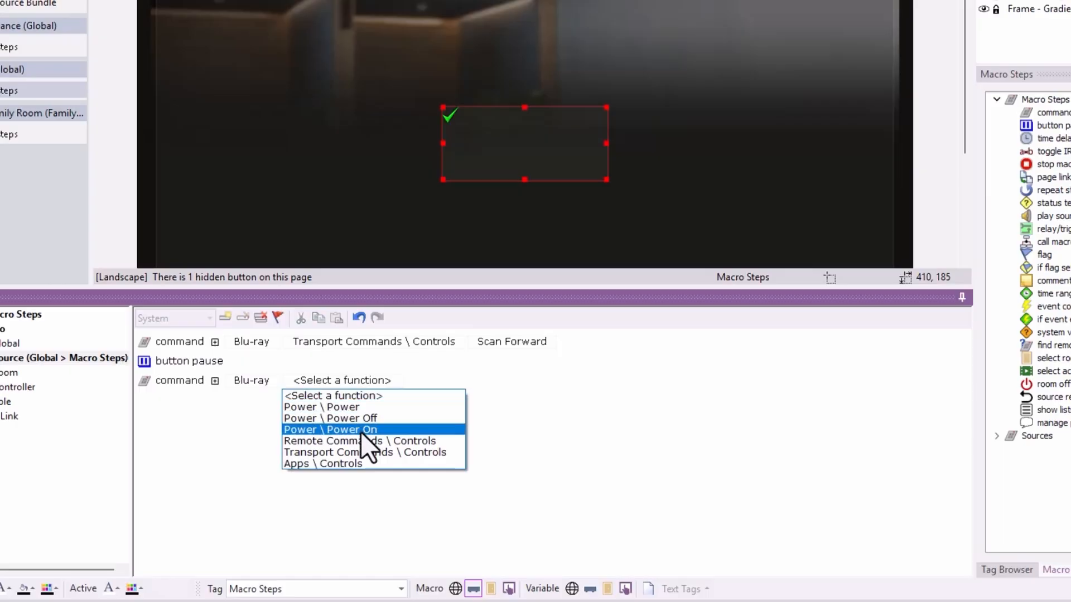
left_click(360, 452)
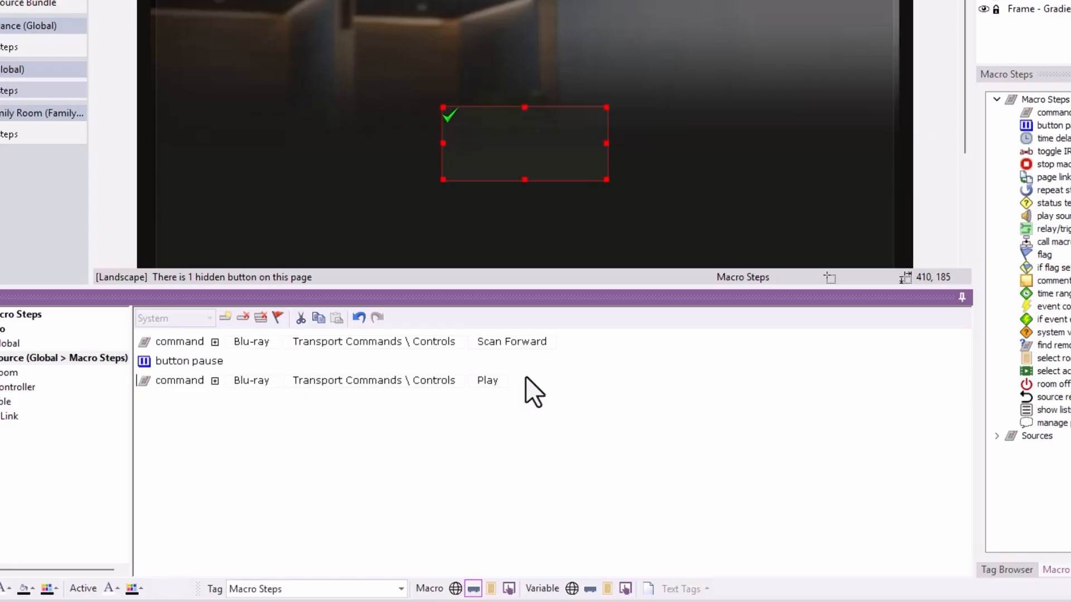
left_click(275, 317)
left_click(270, 317)
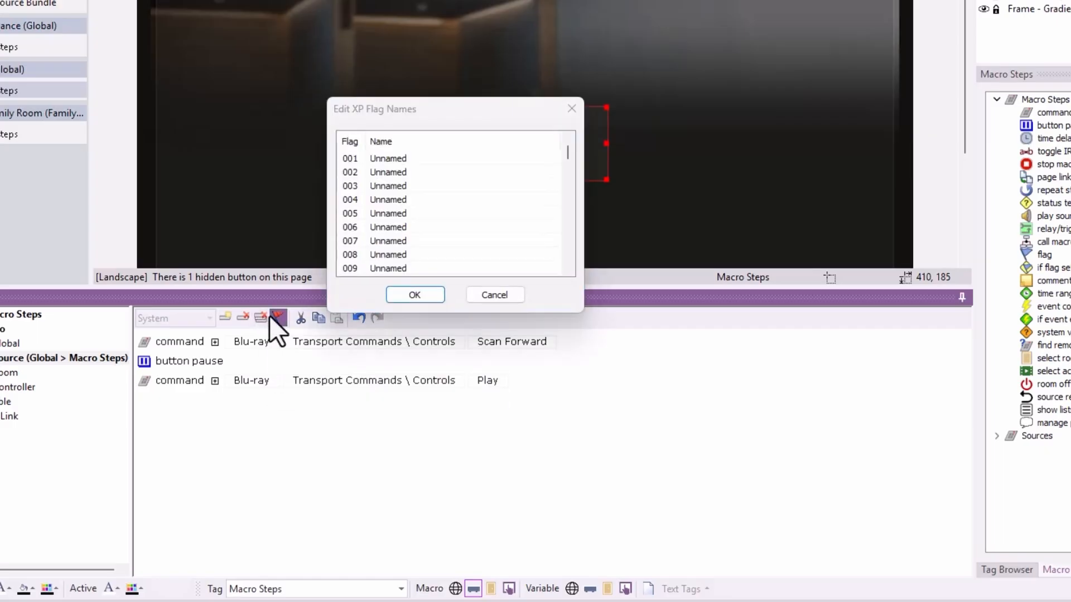
left_click(517, 294)
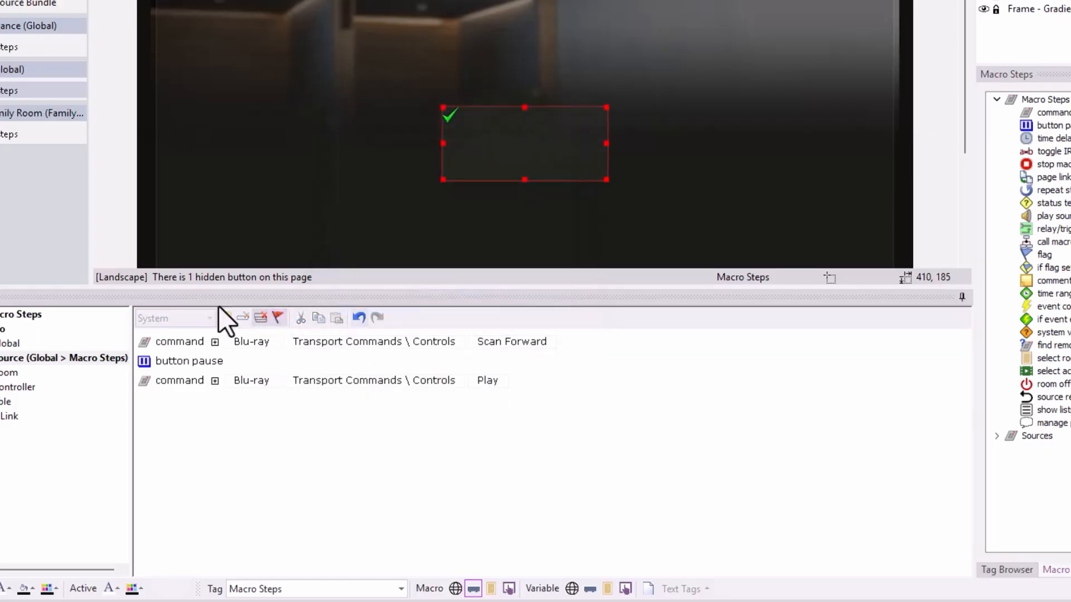
Delete the Blu-ray macro and add a command step with device TV Bar and function Power \ Power On.
left_click(257, 316)
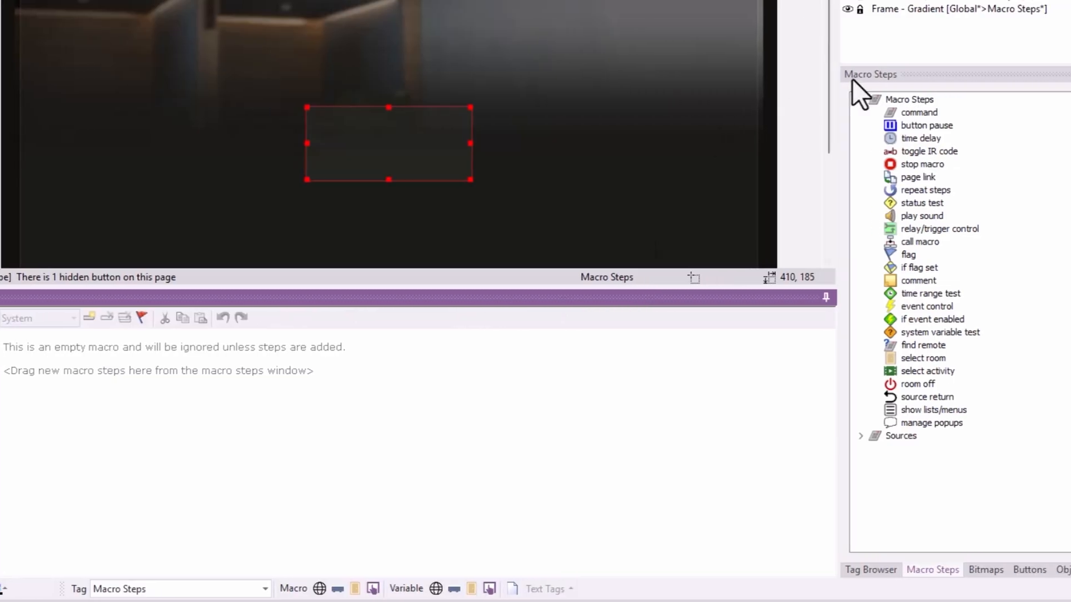
left_click(978, 135)
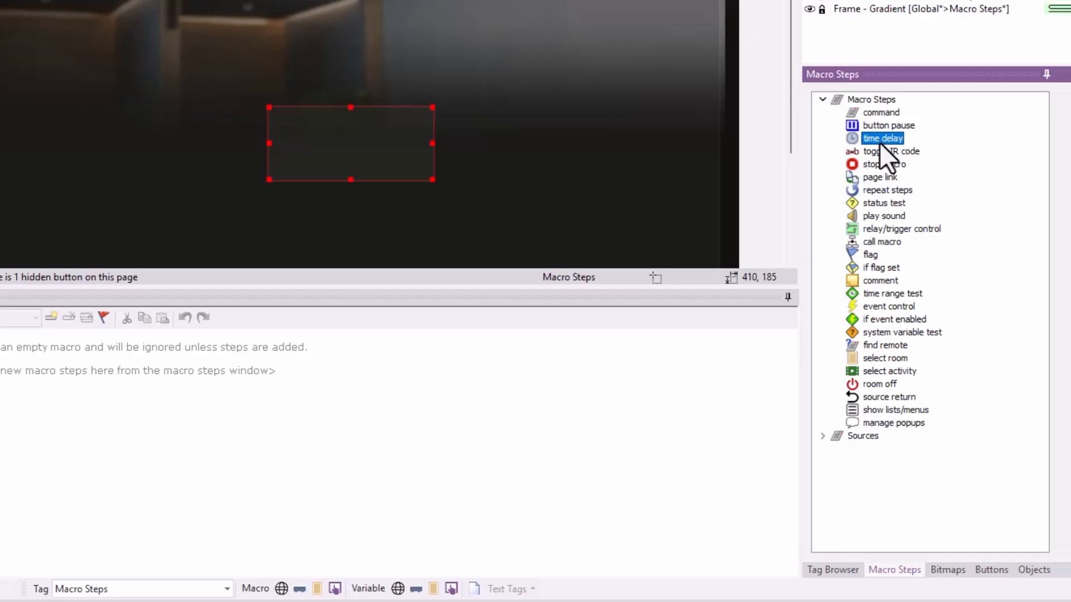
double_click(876, 113)
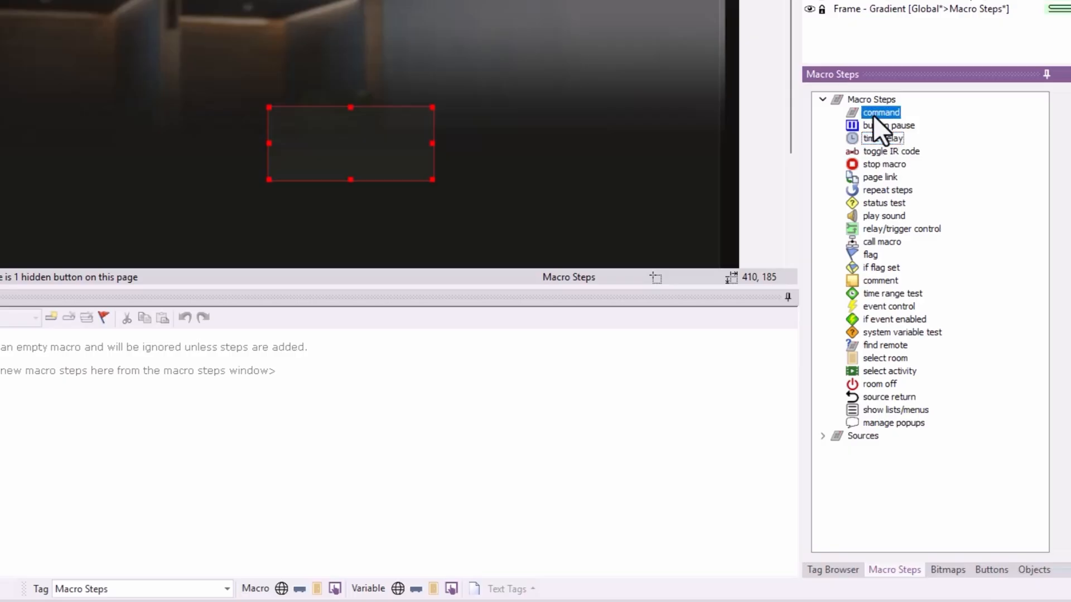
left_click(139, 341)
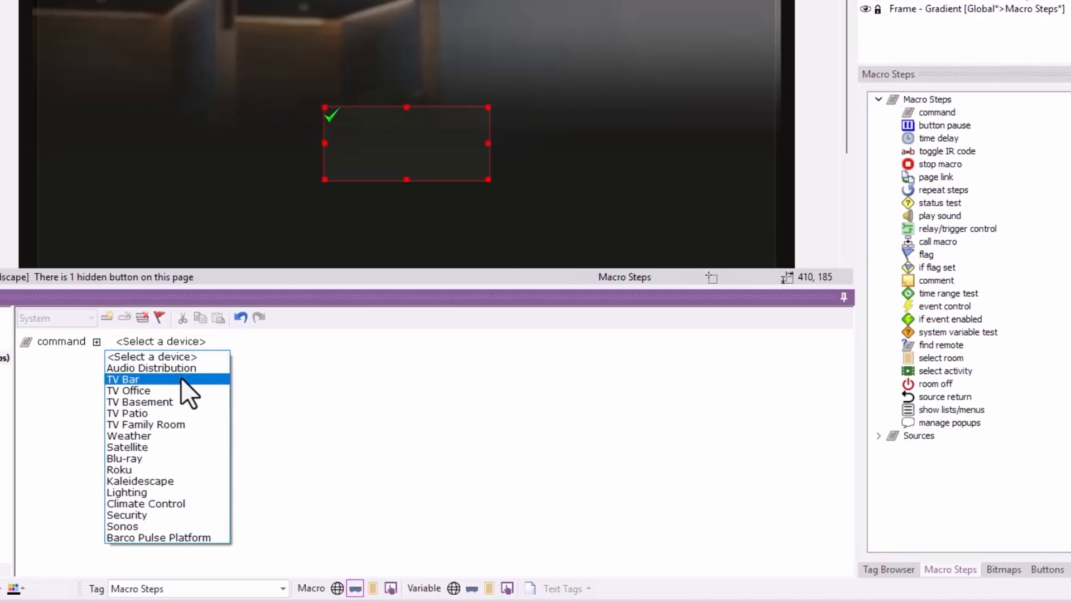
left_click(156, 379)
left_click(218, 343)
left_click(393, 390)
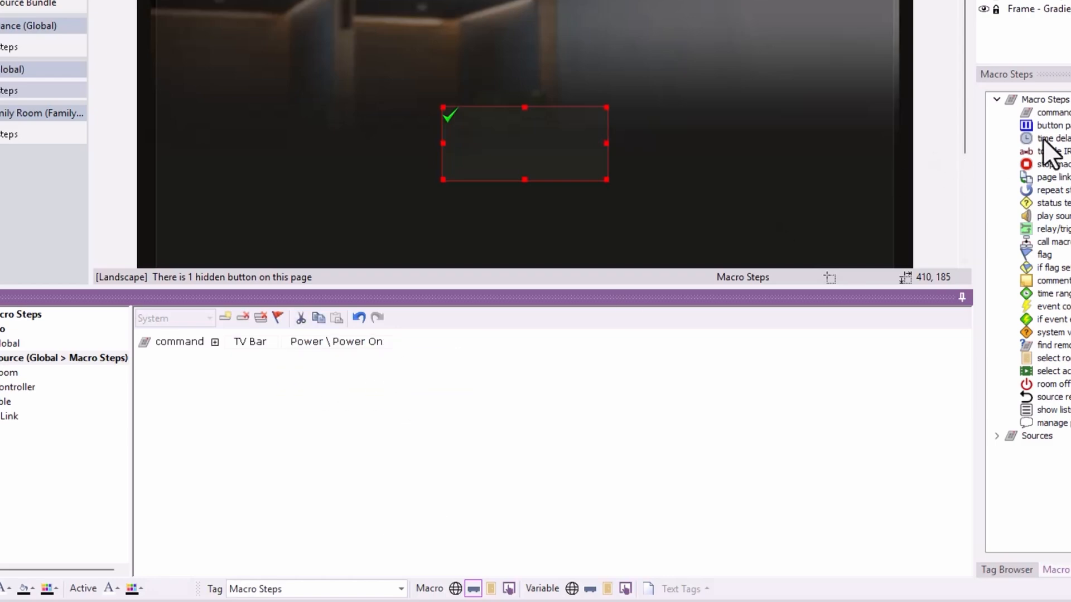
Add a second TV Bar command with function Inputs \ Discrete Inputs and value HDMI1.
double_click(1051, 112)
left_click(279, 361)
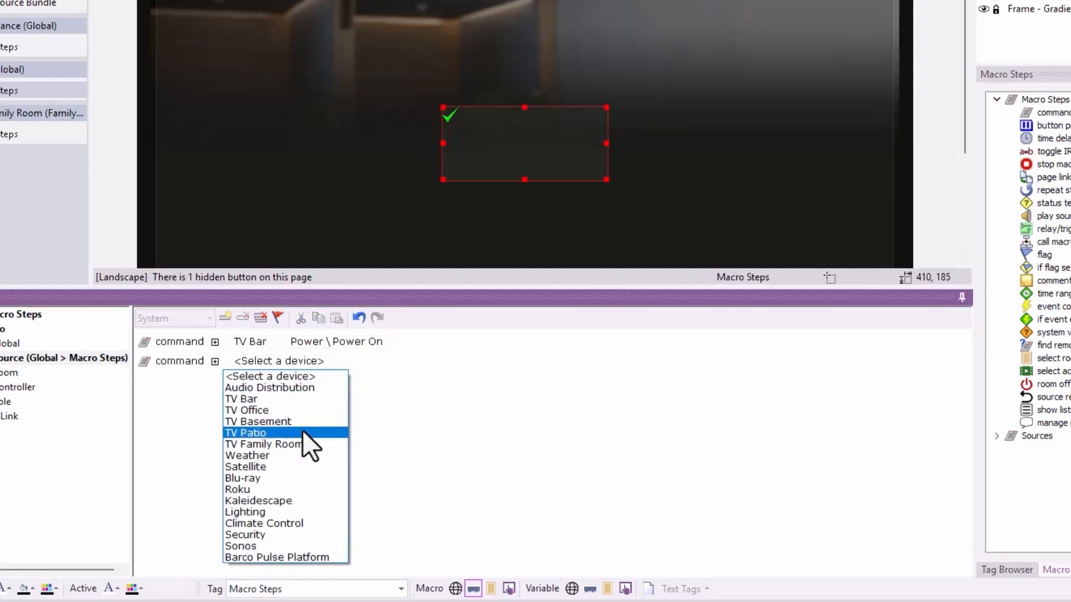
left_click(317, 400)
left_click(388, 361)
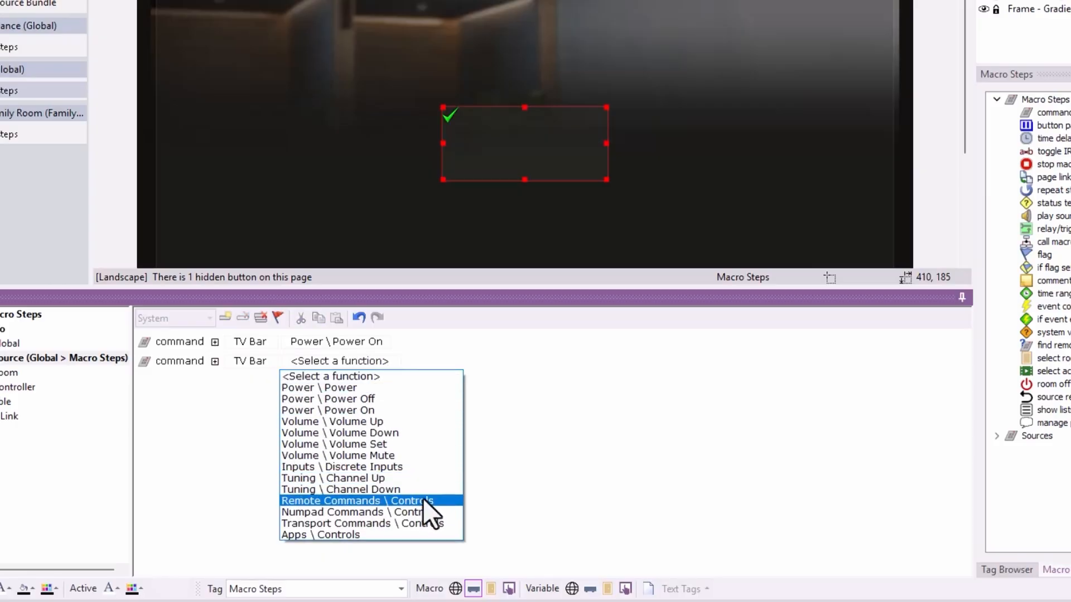
left_click(425, 467)
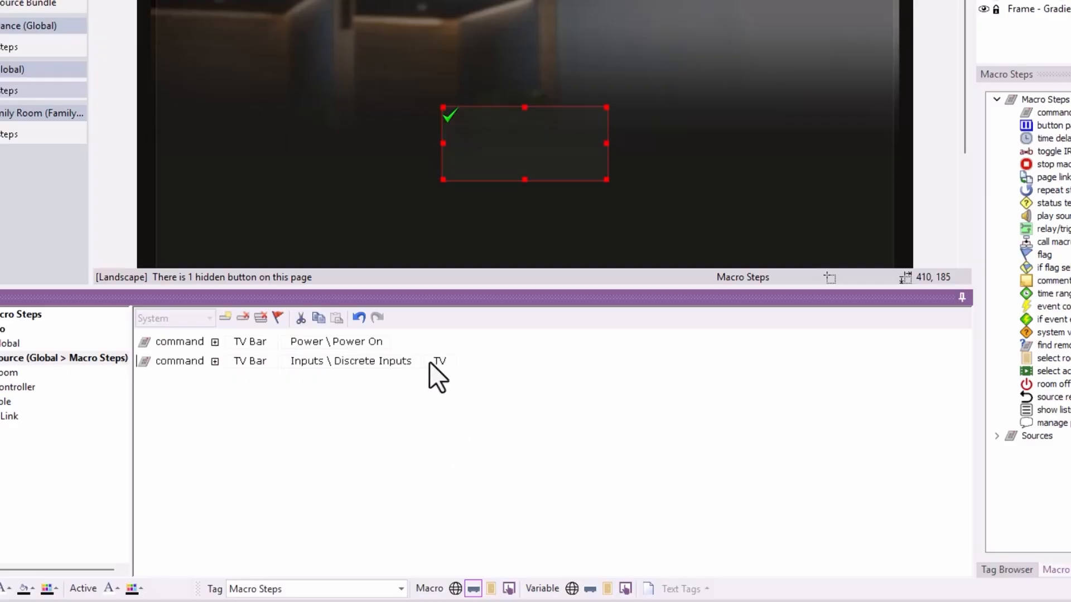
left_click(433, 362)
left_click(453, 388)
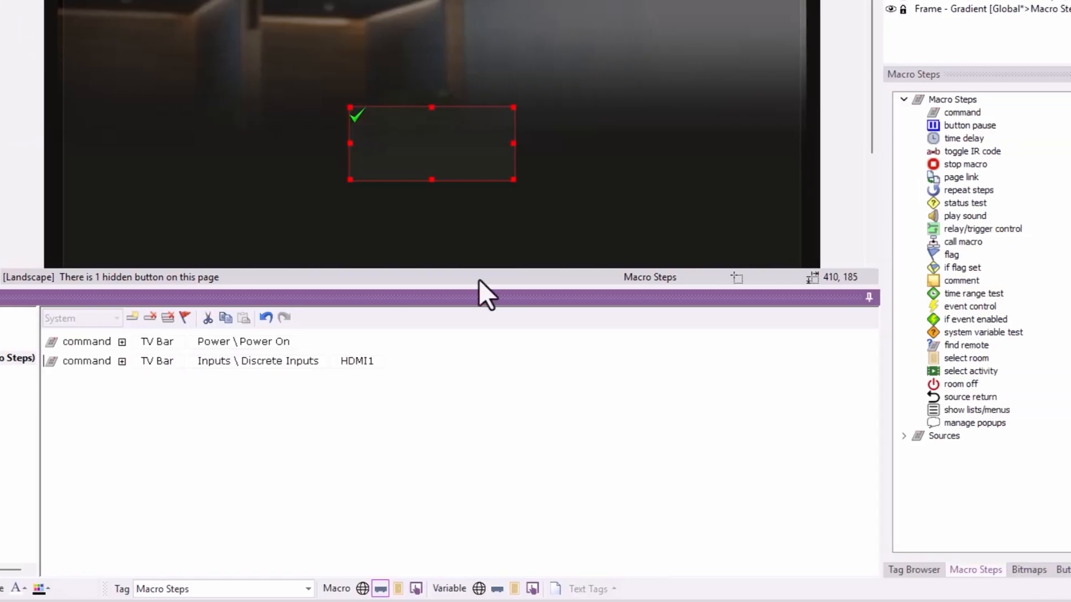
Add a time delay of 7.5 between TV Bar's Power On and Discrete Inputs commands.
double_click(872, 139)
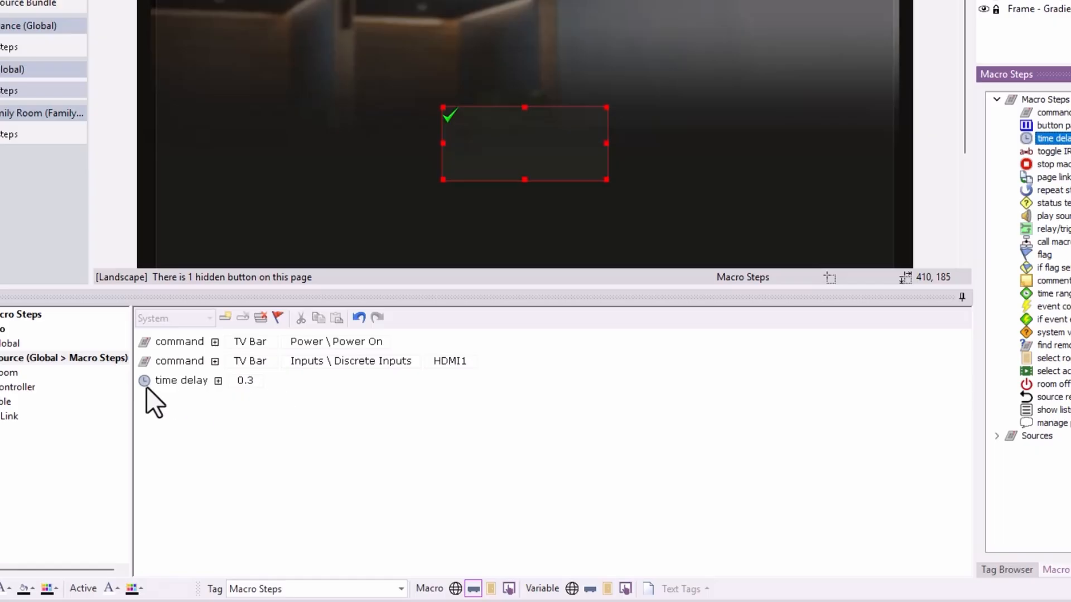
left_click_drag(153, 379, 156, 354)
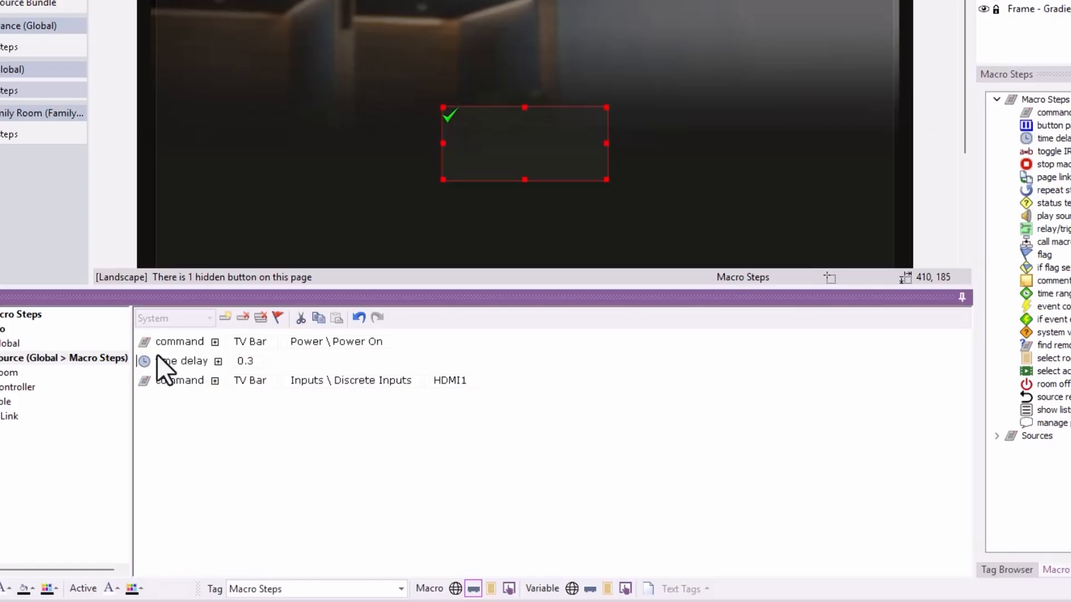
left_click(253, 363)
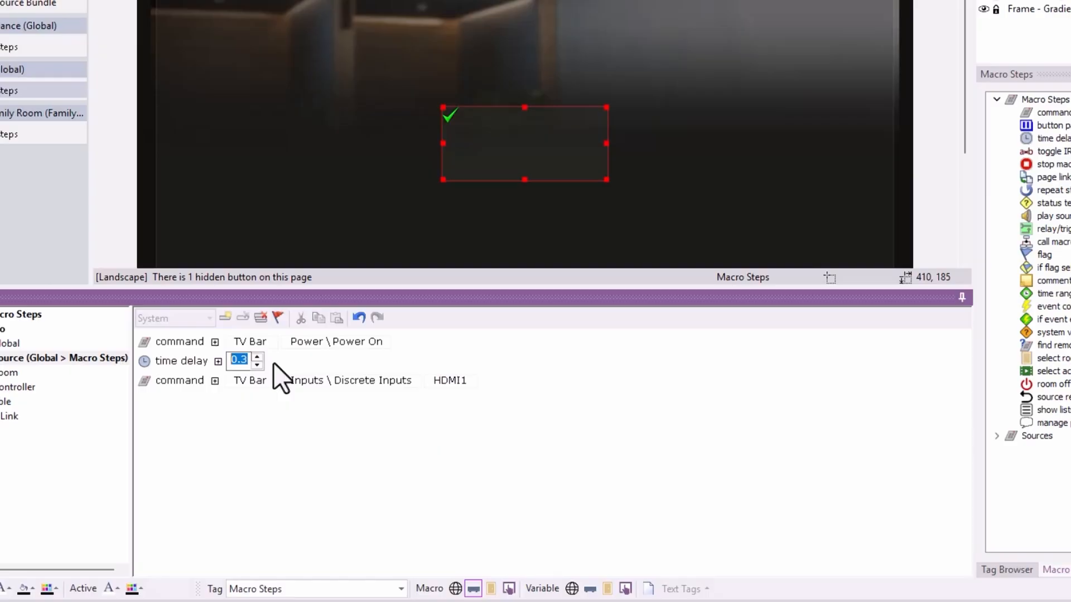
type("7.5")
left_click(274, 362)
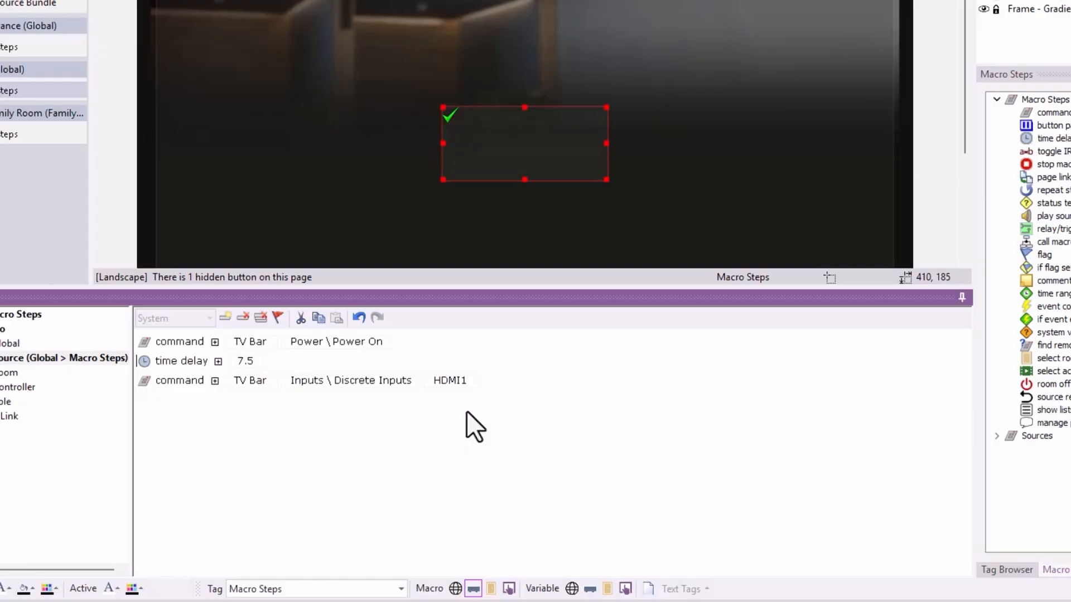
Set the time delay between the two TV Bar commands to 8.7.
left_click(241, 361)
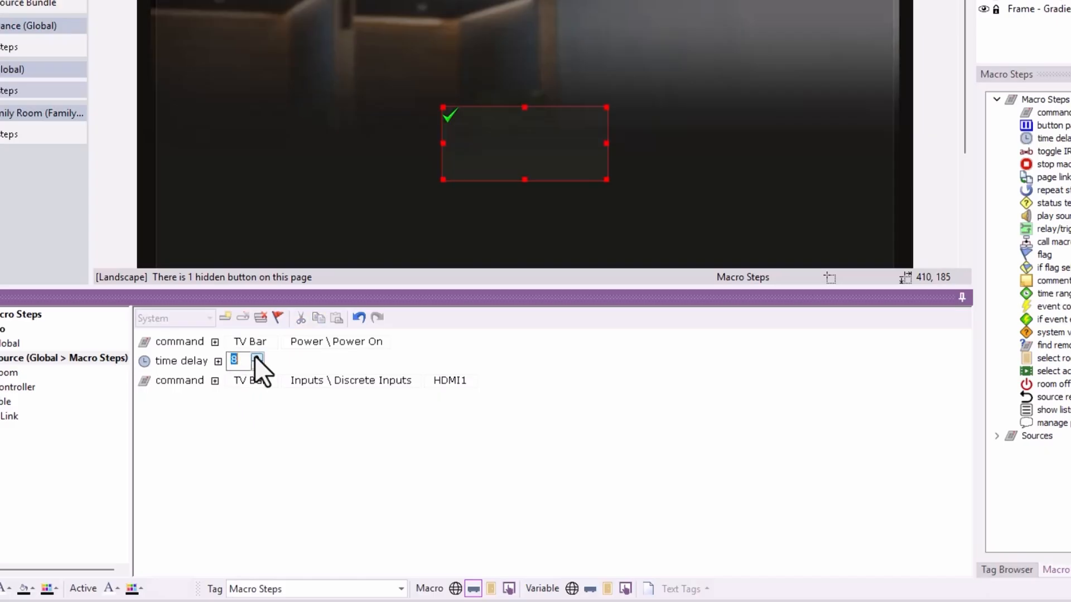
left_click(240, 366)
type(".7")
left_click(404, 361)
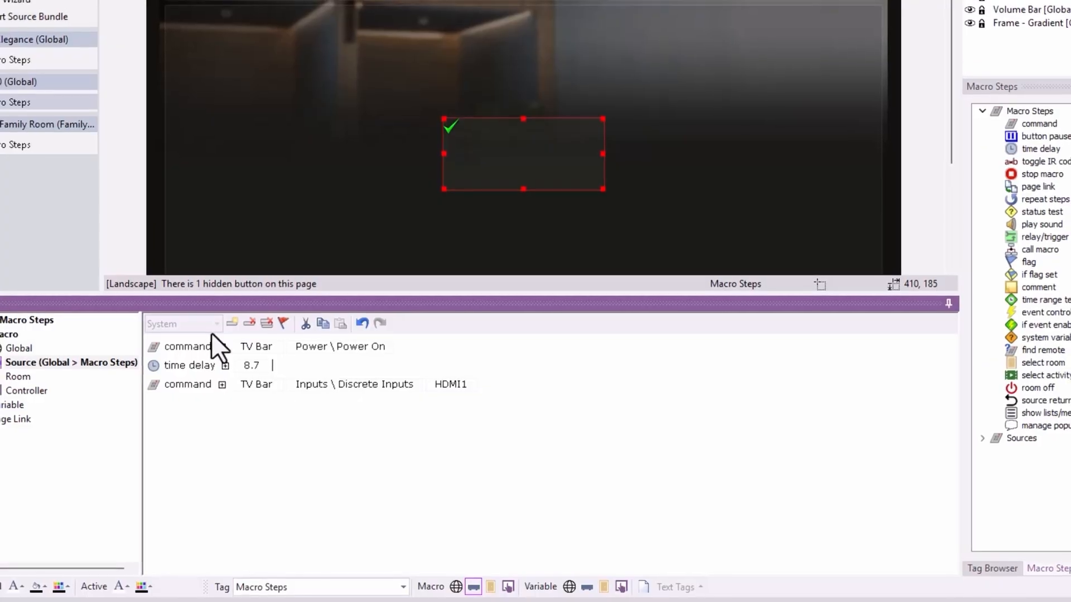
Remove all steps from the source macro and select the toggle IR code step type.
left_click(255, 328)
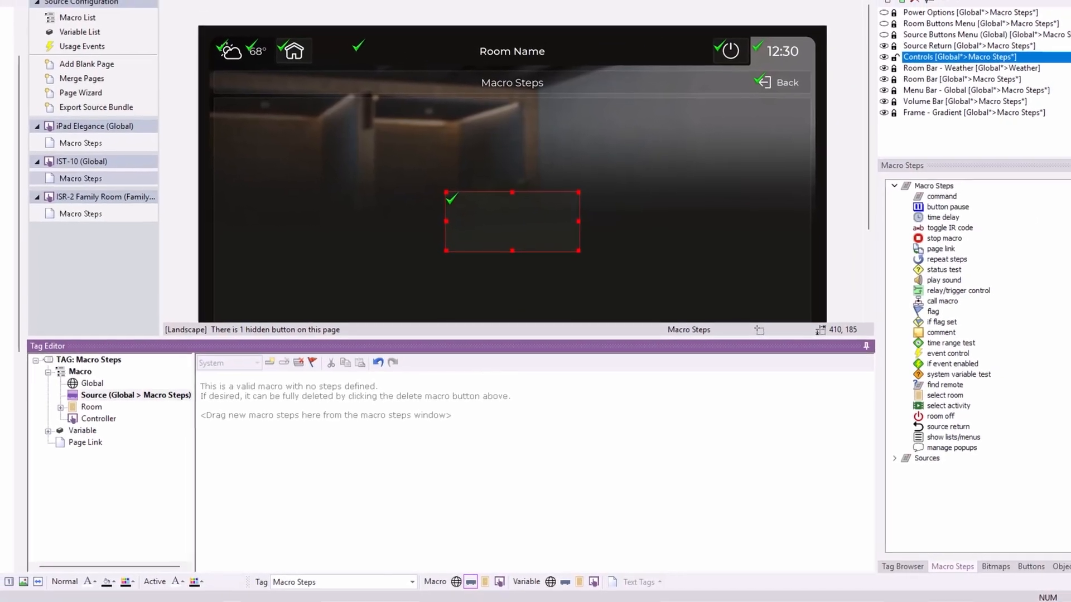
left_click(948, 228)
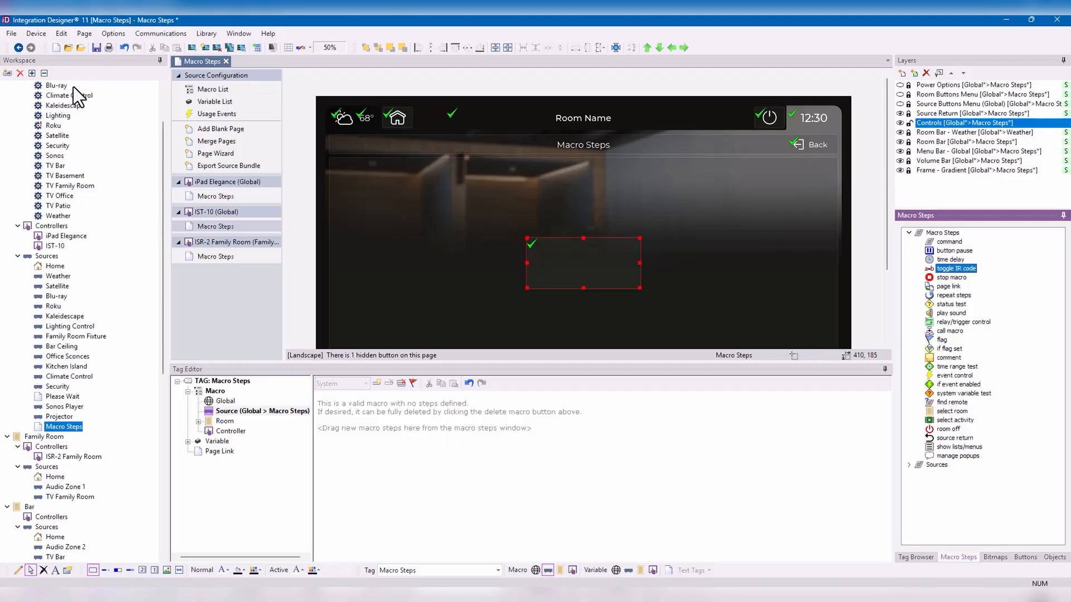
Search the infrared SYSTEM library for Cisco Starhub and select the Starhub 4586DVB IPTV Receiver as a new workspace item.
left_click(7, 74)
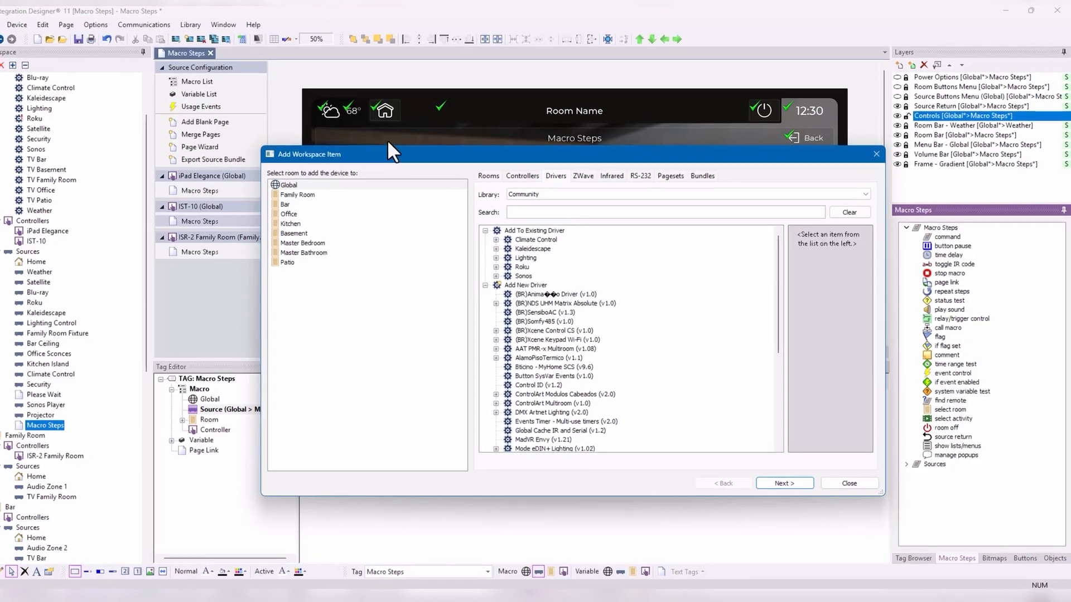
left_click(613, 173)
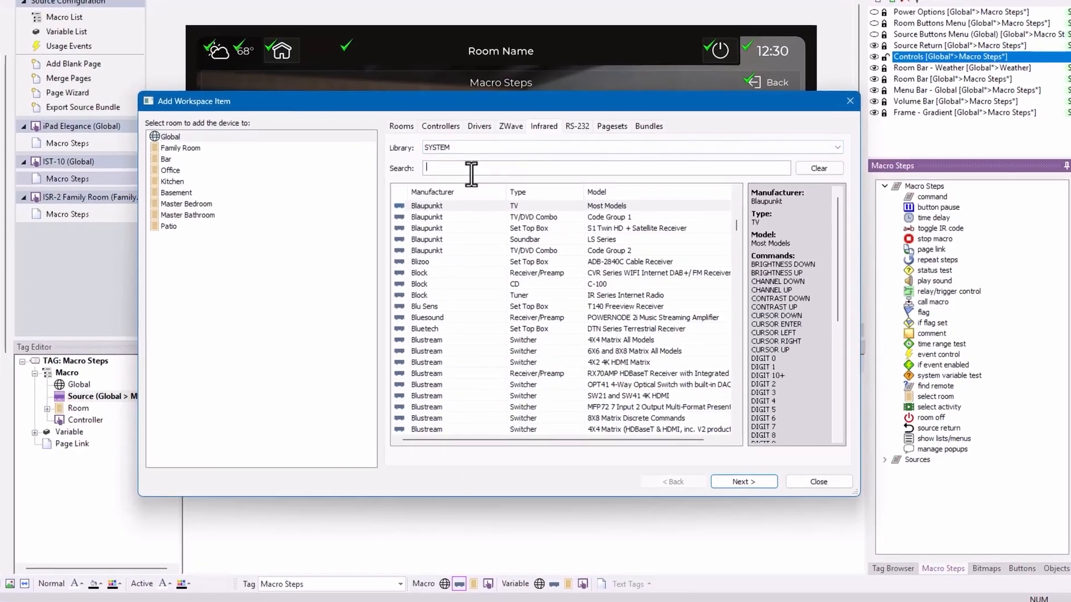
left_click(470, 168)
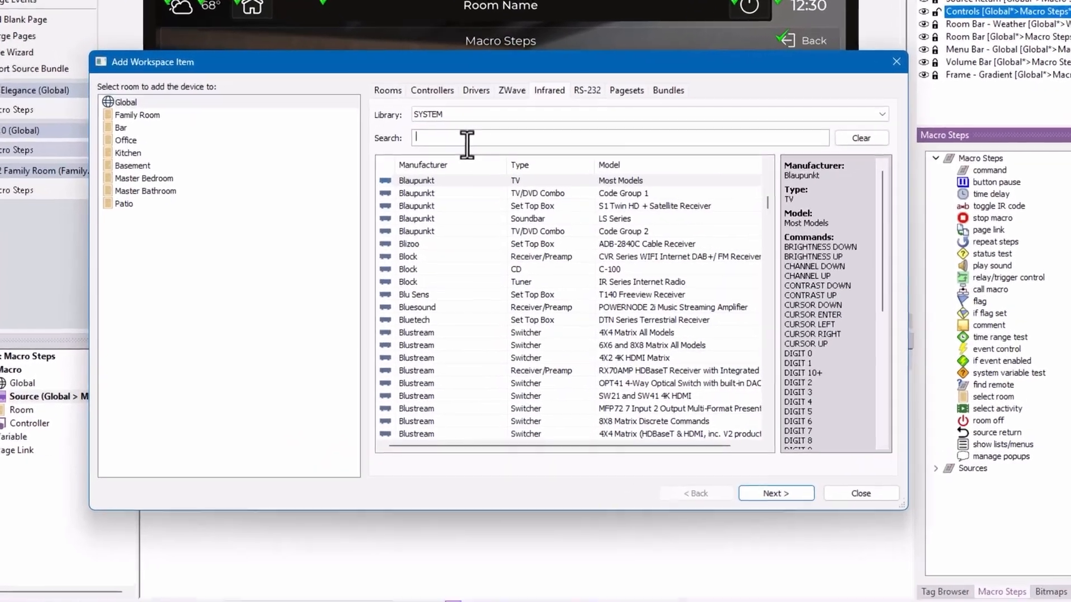
type("Cisco ")
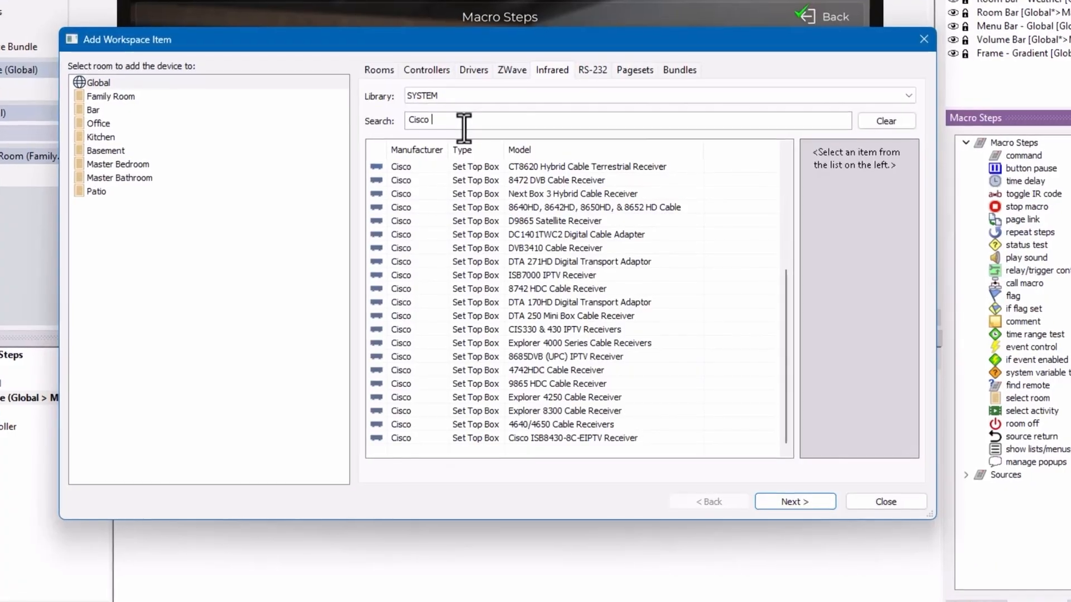
type("Star")
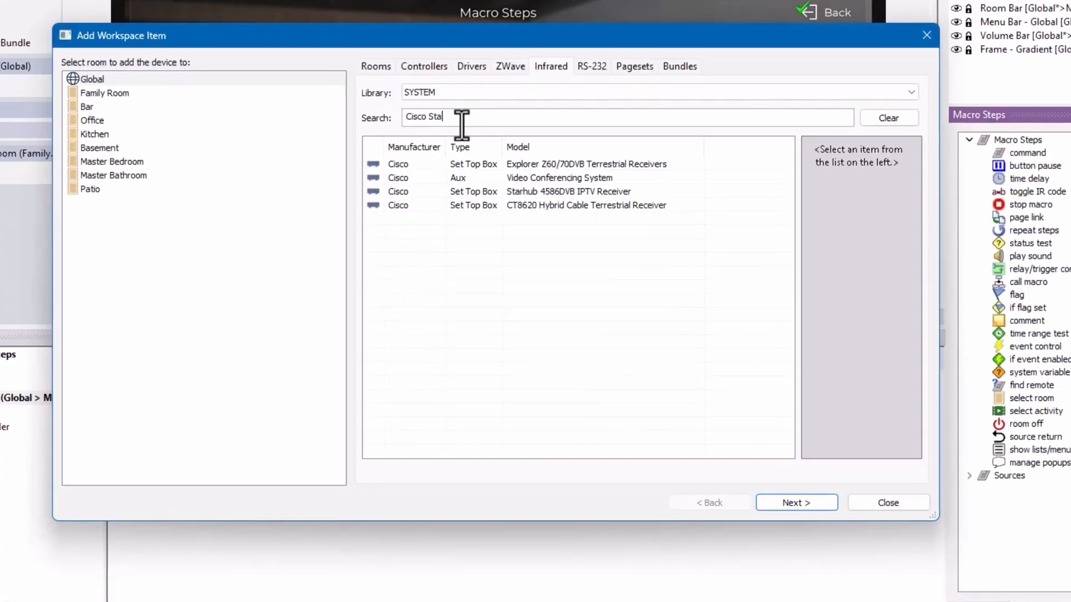
type("hu")
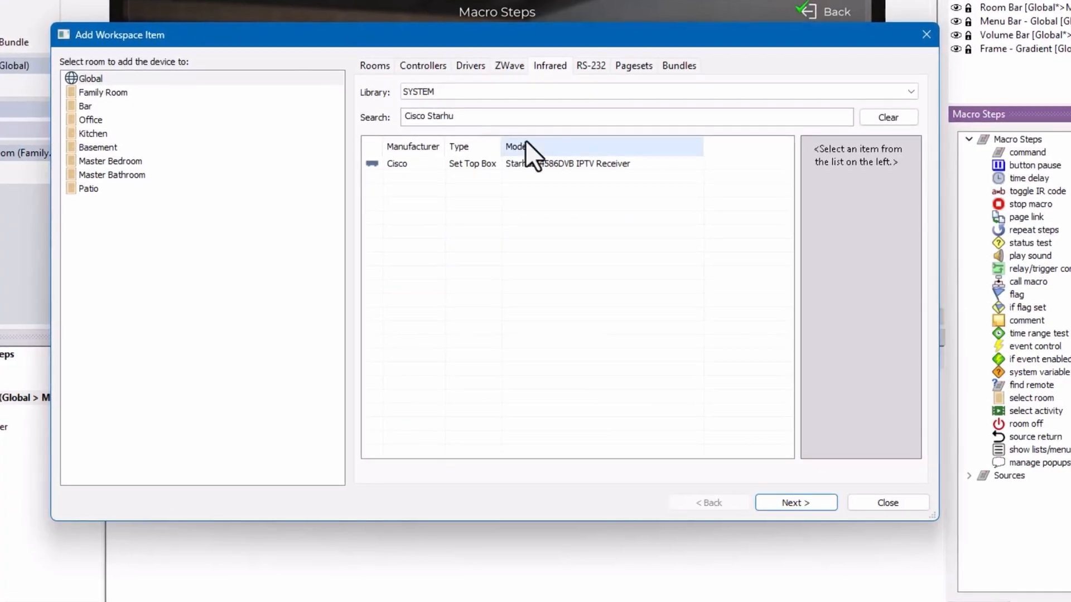
left_click(530, 167)
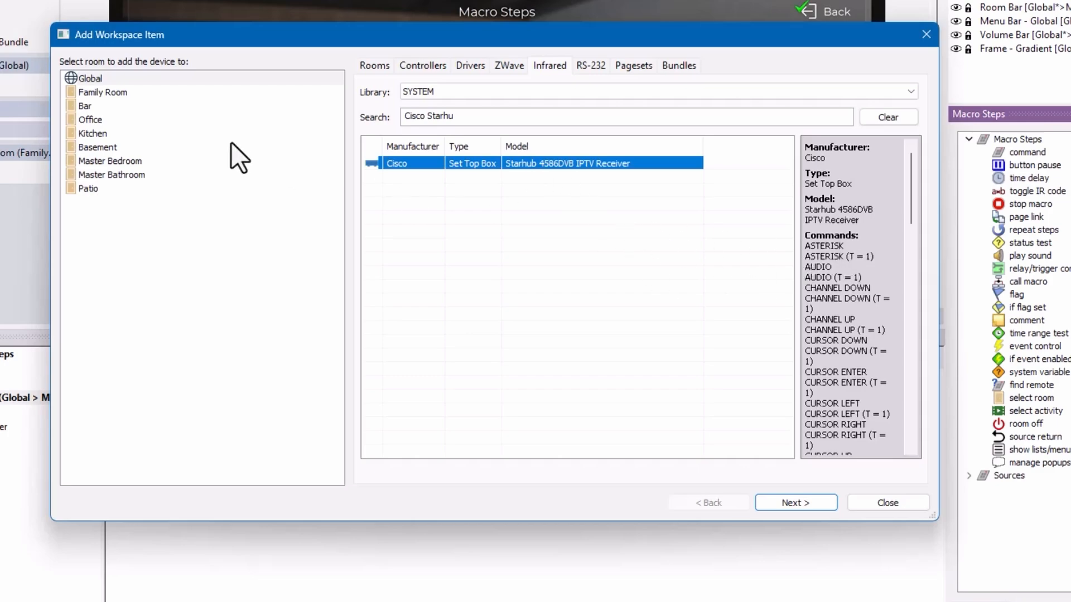
Add the receiver to Global as Toggle Cable Box on Port 1 [XP-6s], with all controllers deselected, and close the dialog.
left_click(158, 92)
left_click(142, 78)
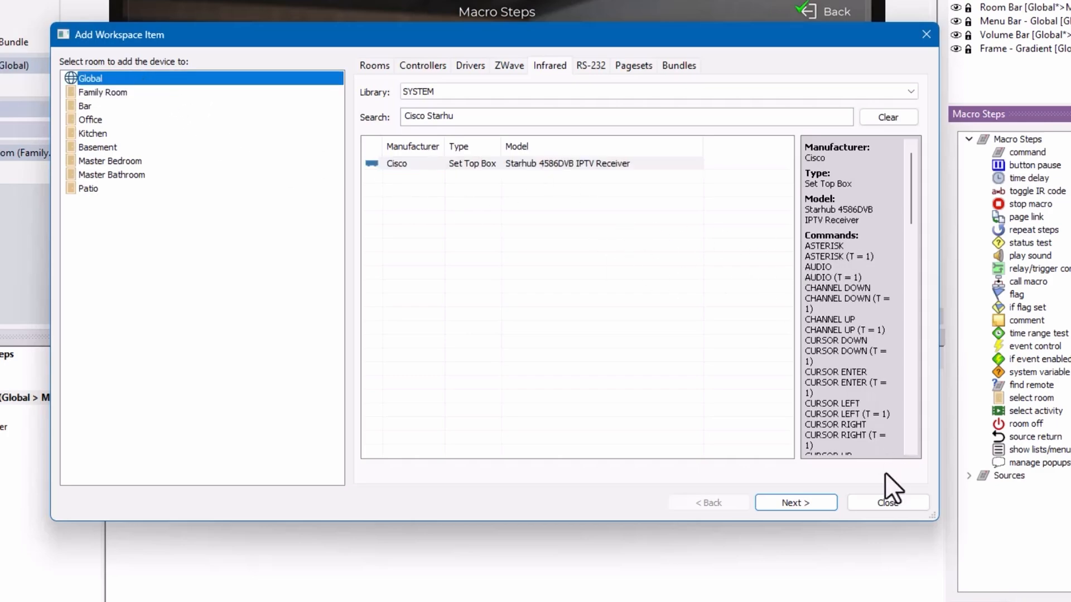
left_click(795, 503)
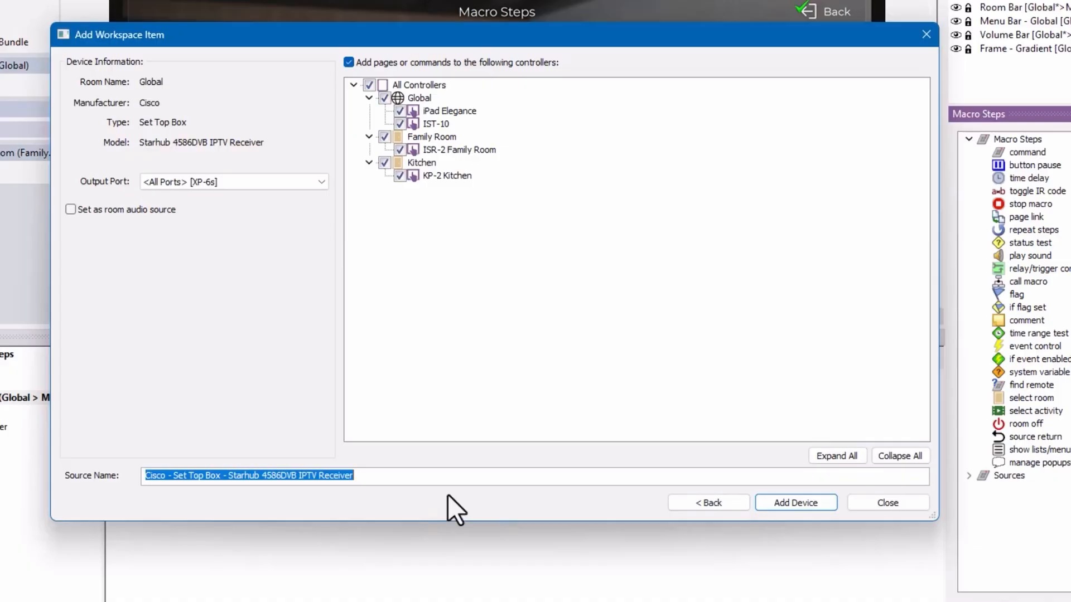
type("Toggle ")
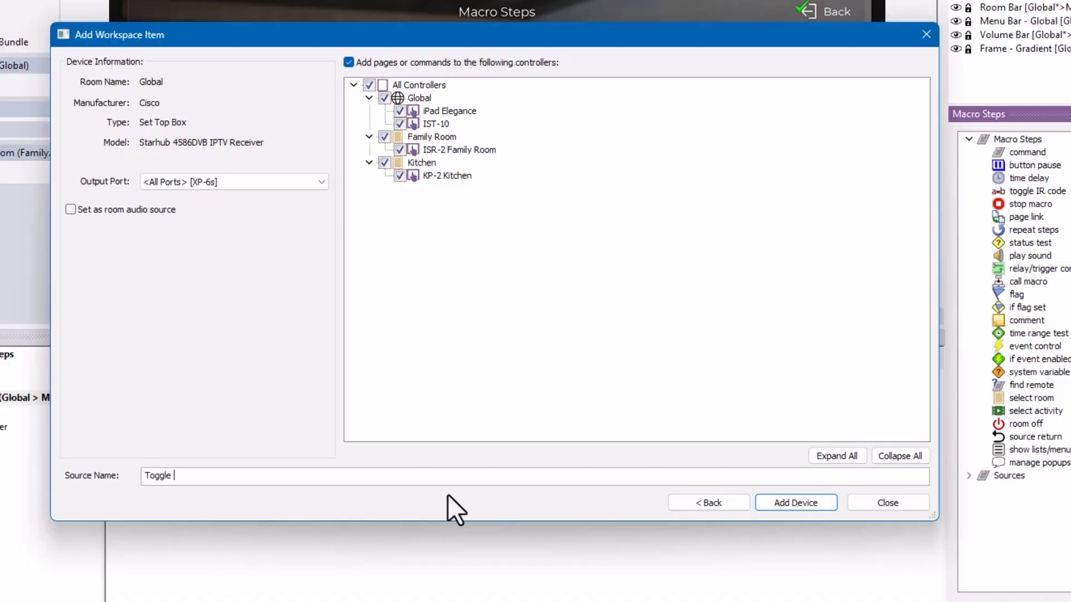
type("Cable Box")
left_click(260, 181)
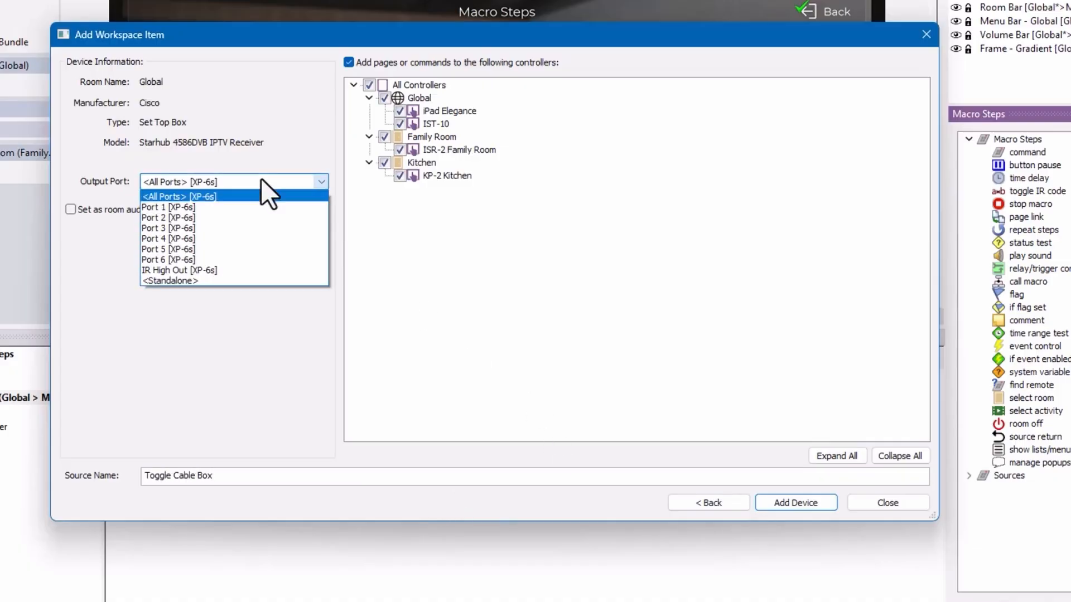
left_click(257, 207)
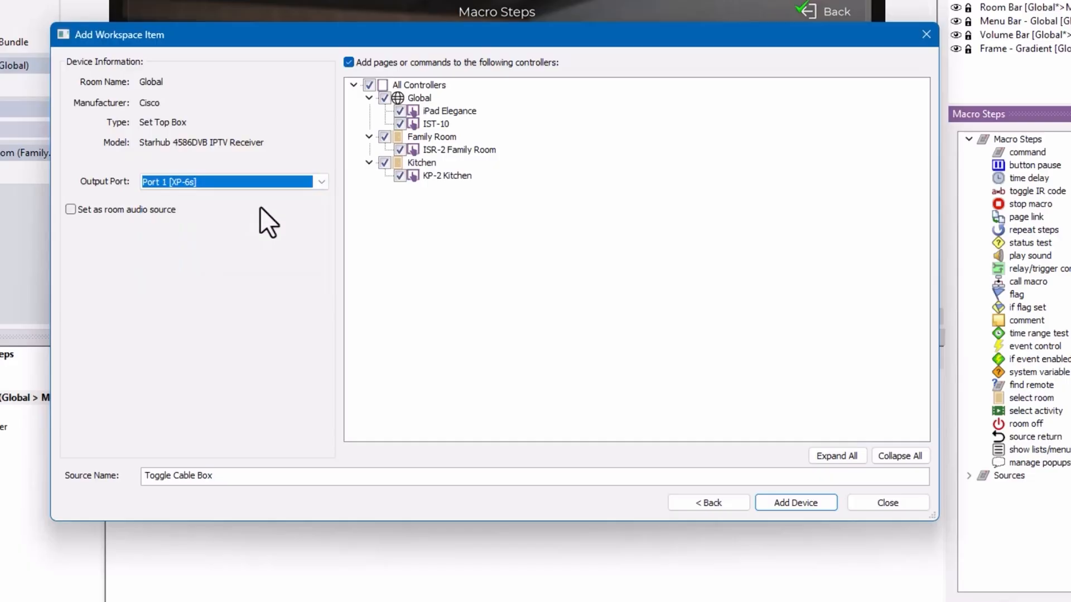
left_click(367, 86)
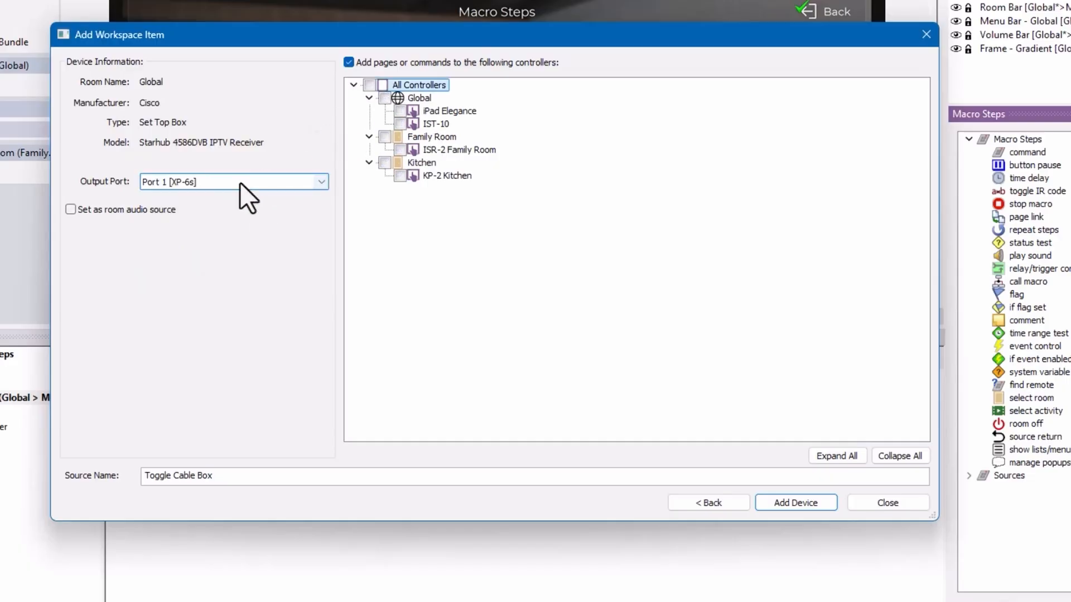
left_click(812, 503)
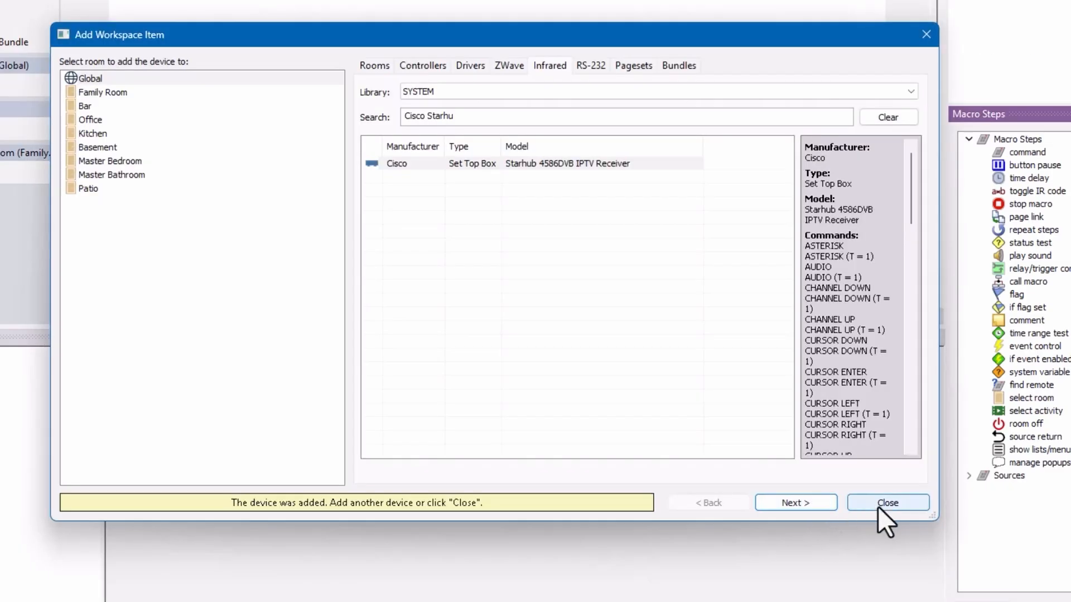
left_click(880, 505)
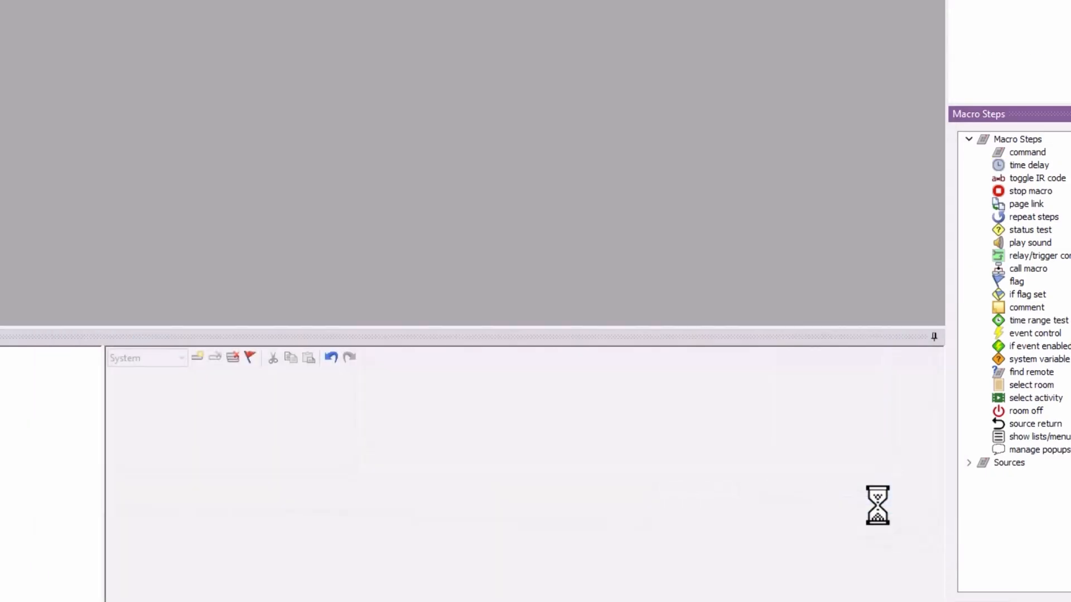
Reopen the Macro Steps source page and select its button for macro editing.
left_click(114, 232)
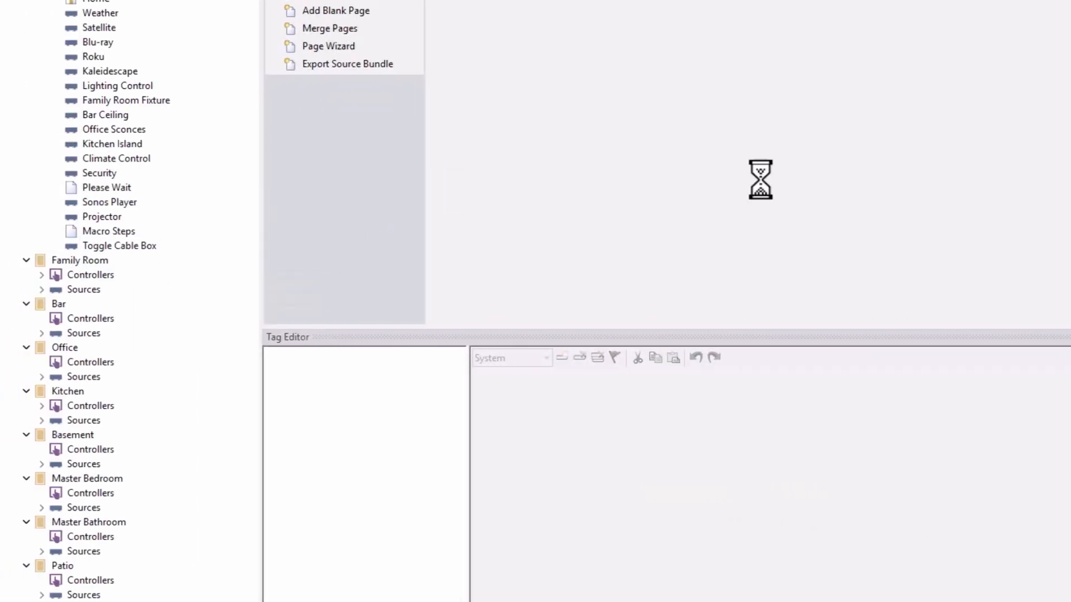
left_click(817, 231)
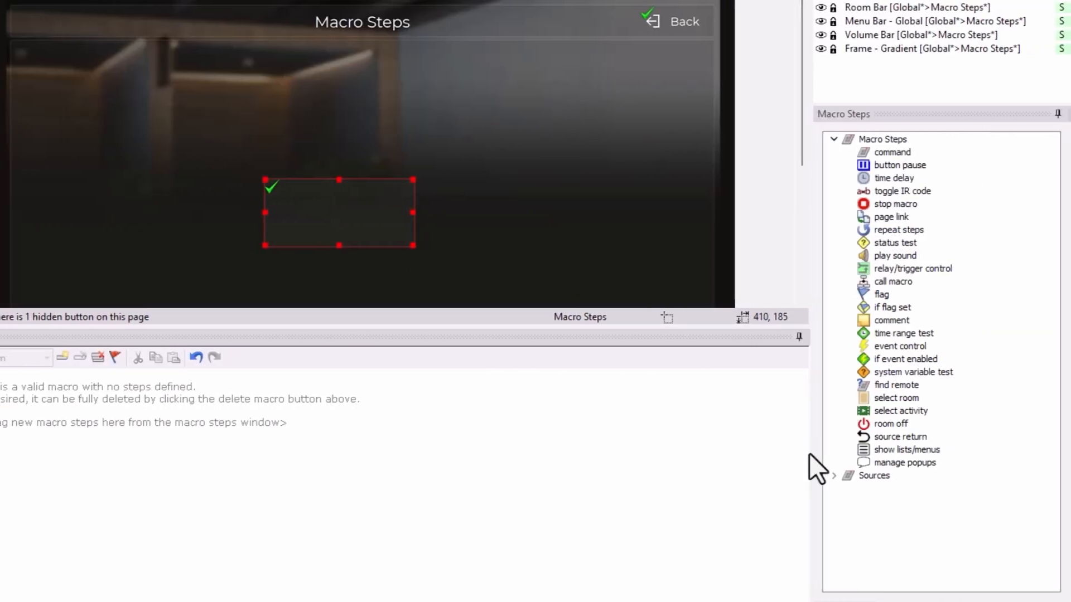
Add the Toggle Cable Box commands MENU MAIN and MENU MAIN (T = 1) to the button's source macro.
left_click(833, 475)
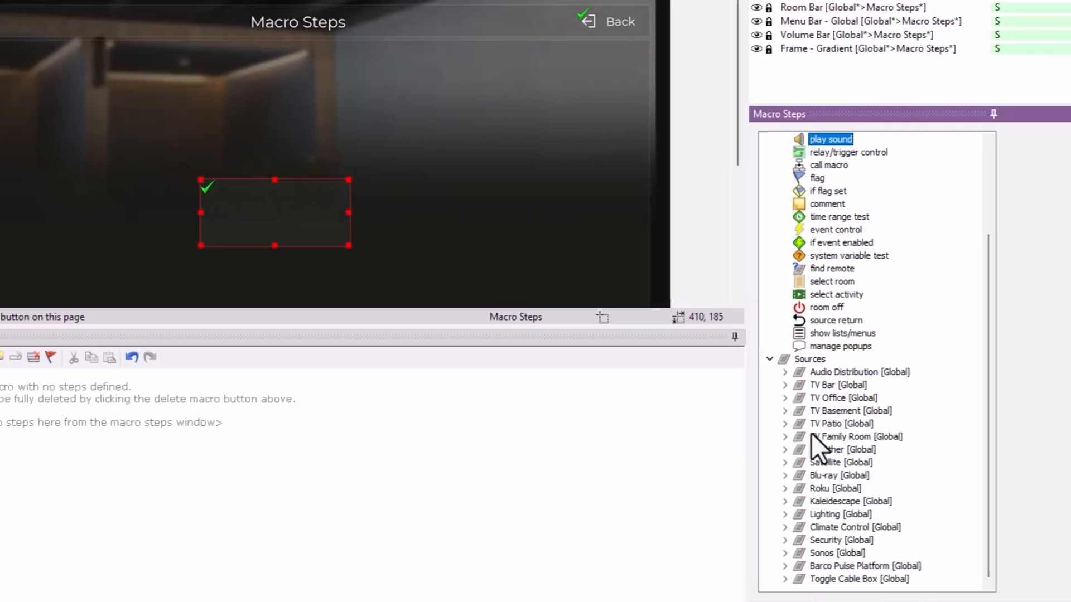
left_click(785, 579)
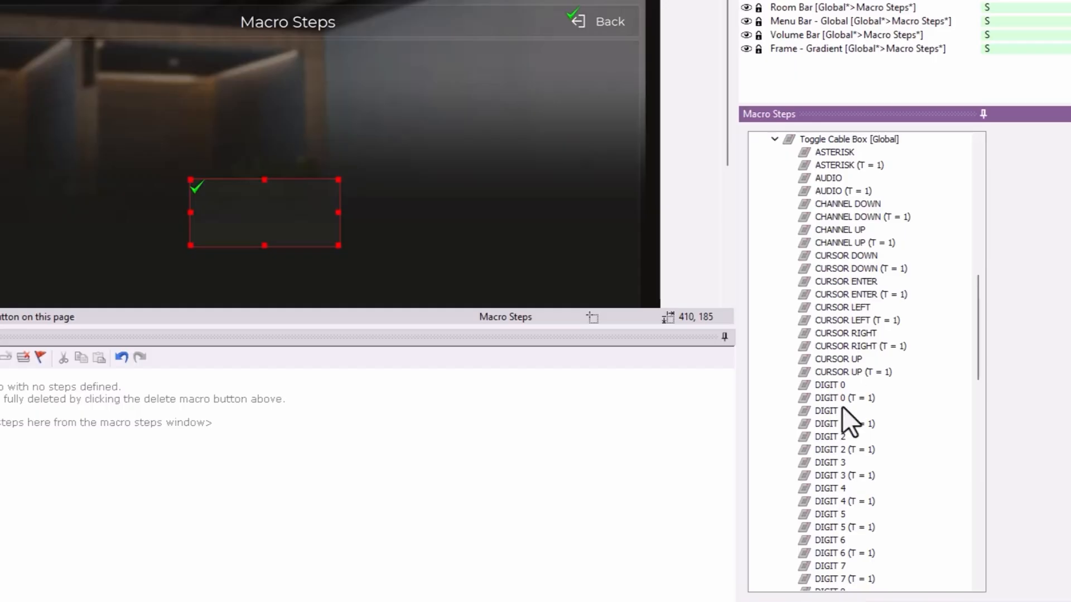
scroll(862, 457, "down", 13)
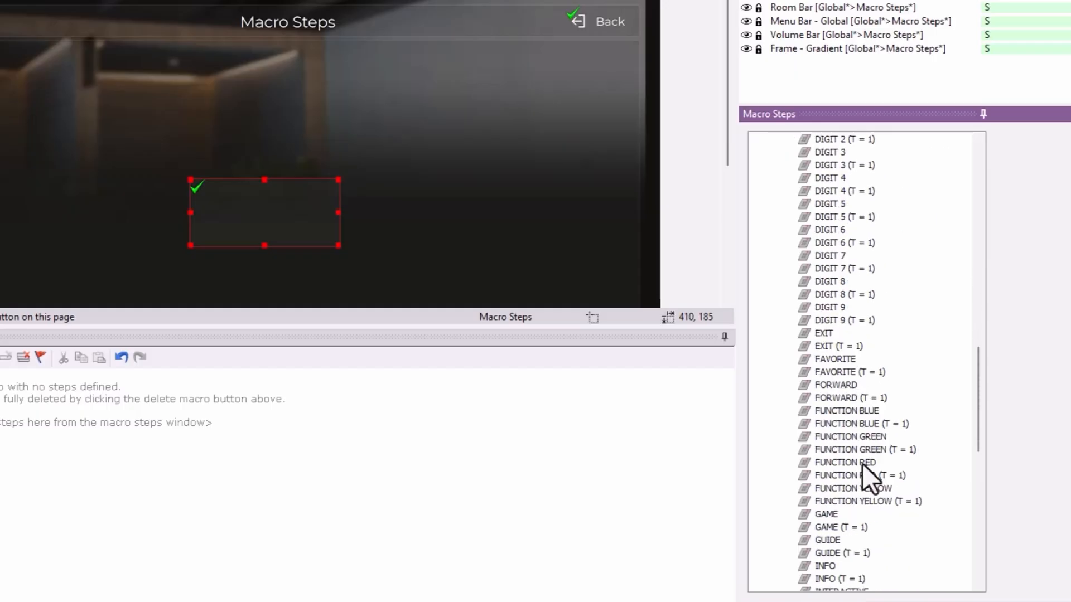
scroll(862, 462, "down", 1)
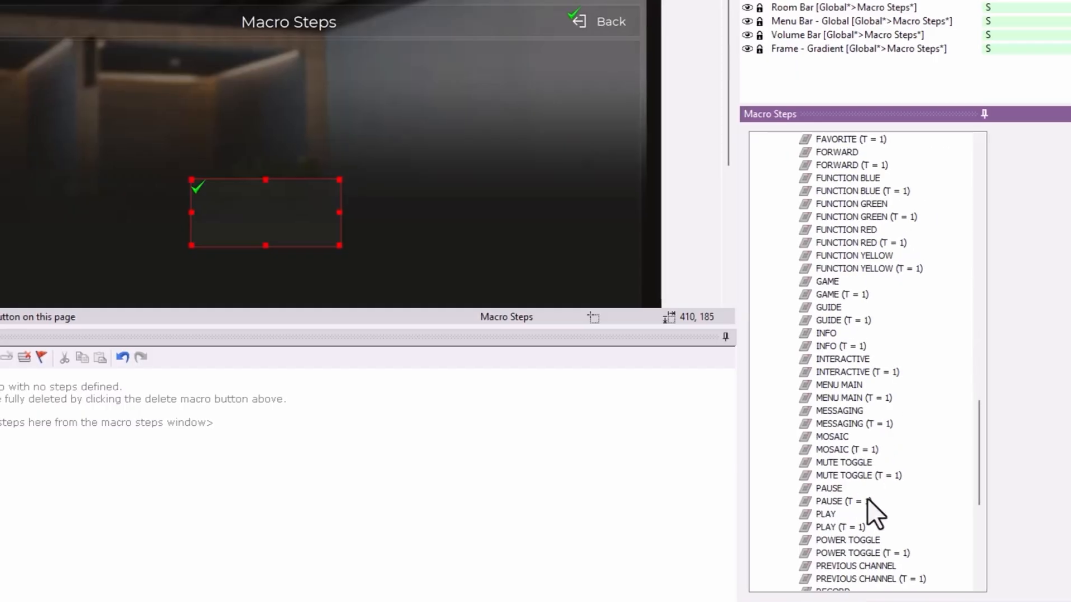
double_click(849, 386)
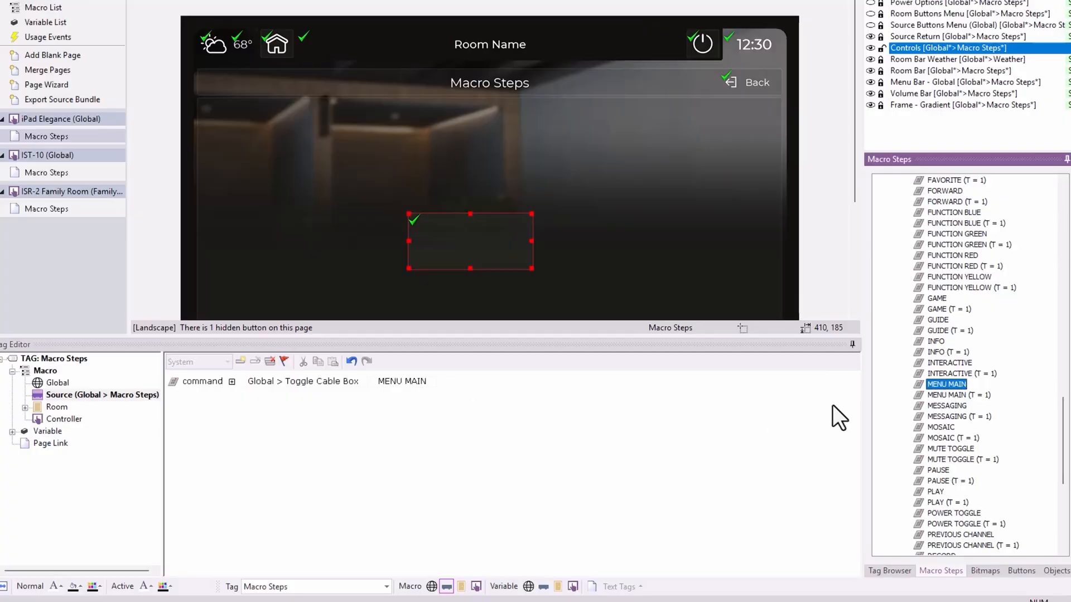
double_click(955, 393)
left_click(444, 403)
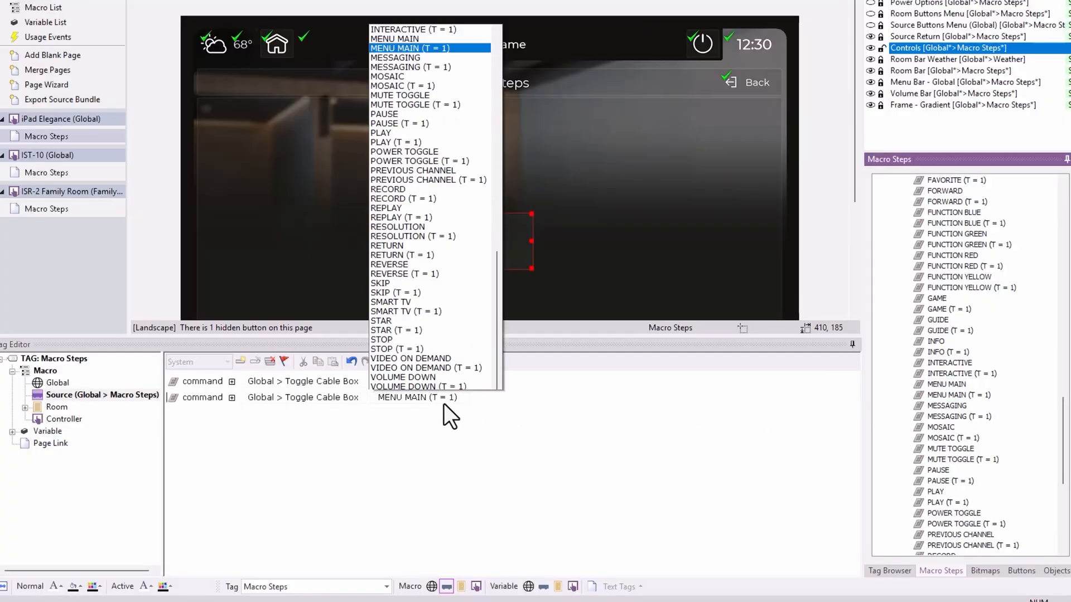
left_click(444, 403)
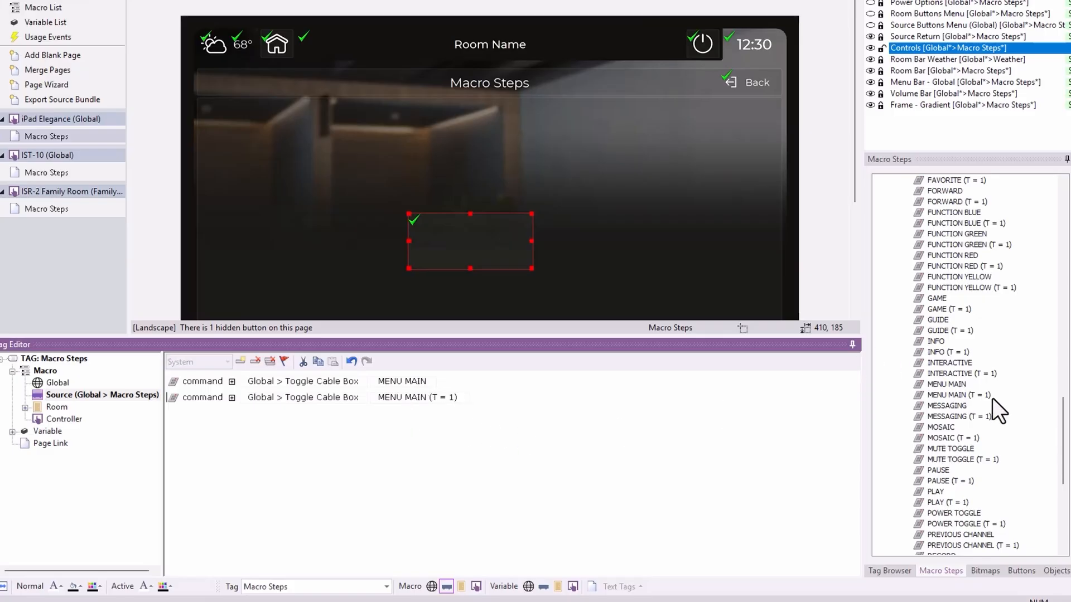
Add a toggle IR code step to the macro and place both MENU MAIN commands inside it.
scroll(1063, 407, "up", 15)
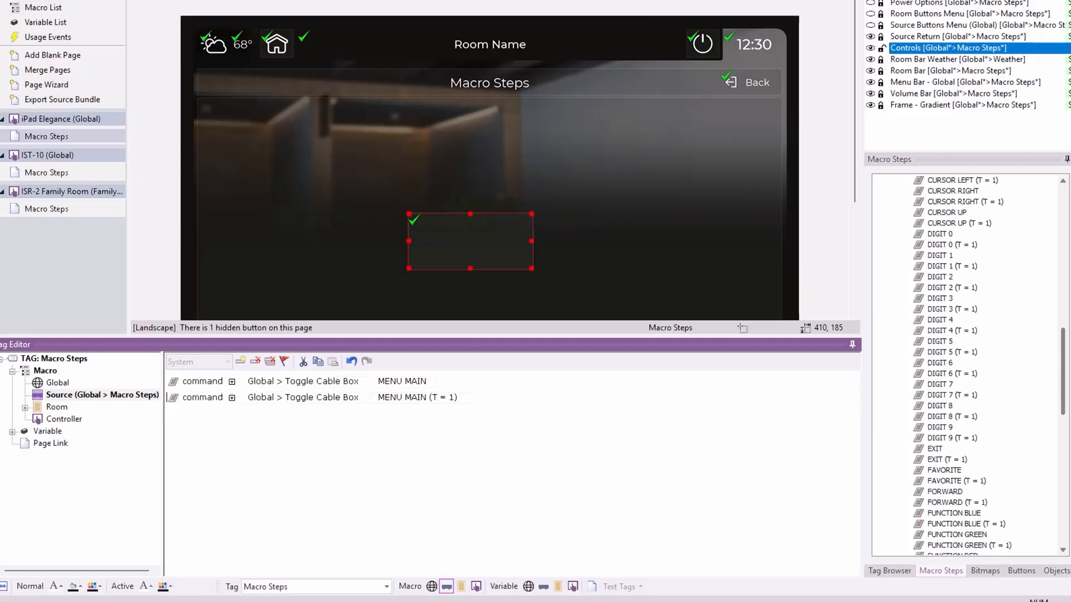
scroll(922, 284, "up", 15)
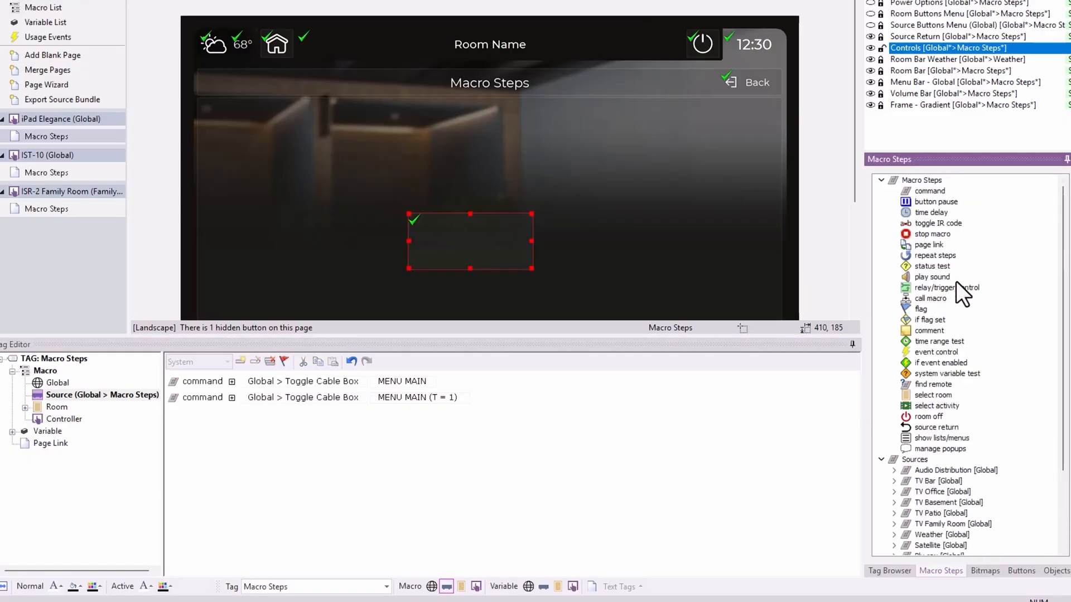
double_click(928, 223)
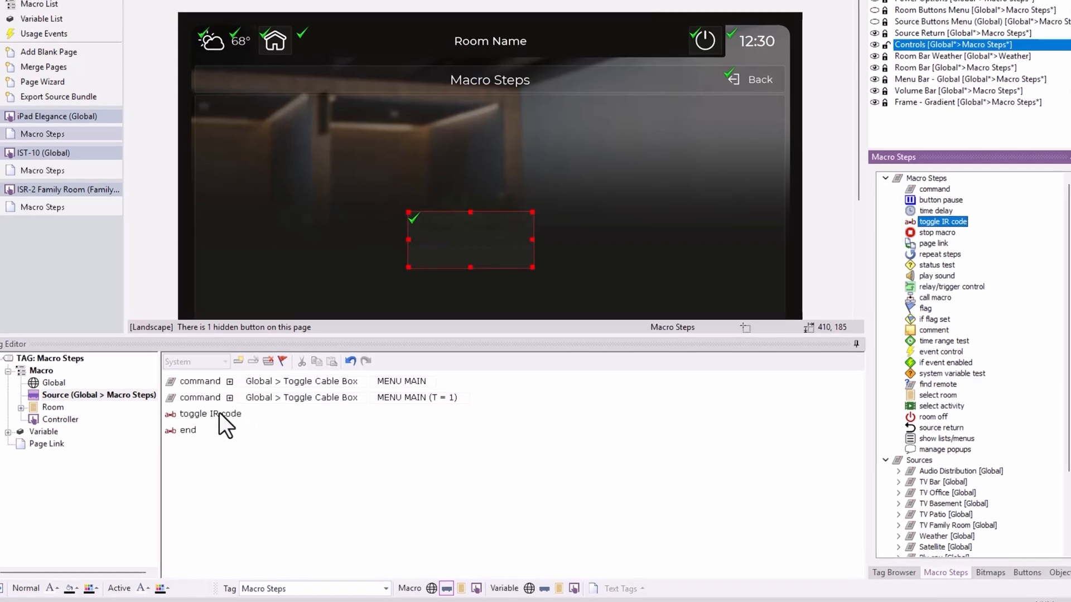
left_click_drag(169, 383, 173, 435)
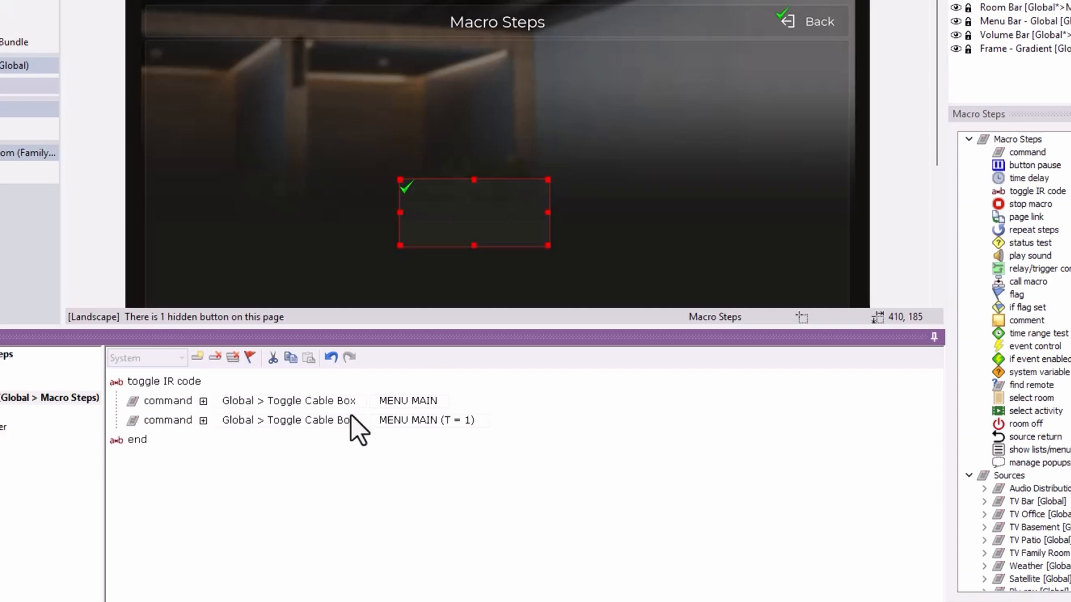
Delete the MENU MAIN and MENU MAIN (T = 1) commands from the toggle IR code block.
right_click(134, 406)
left_click(188, 414)
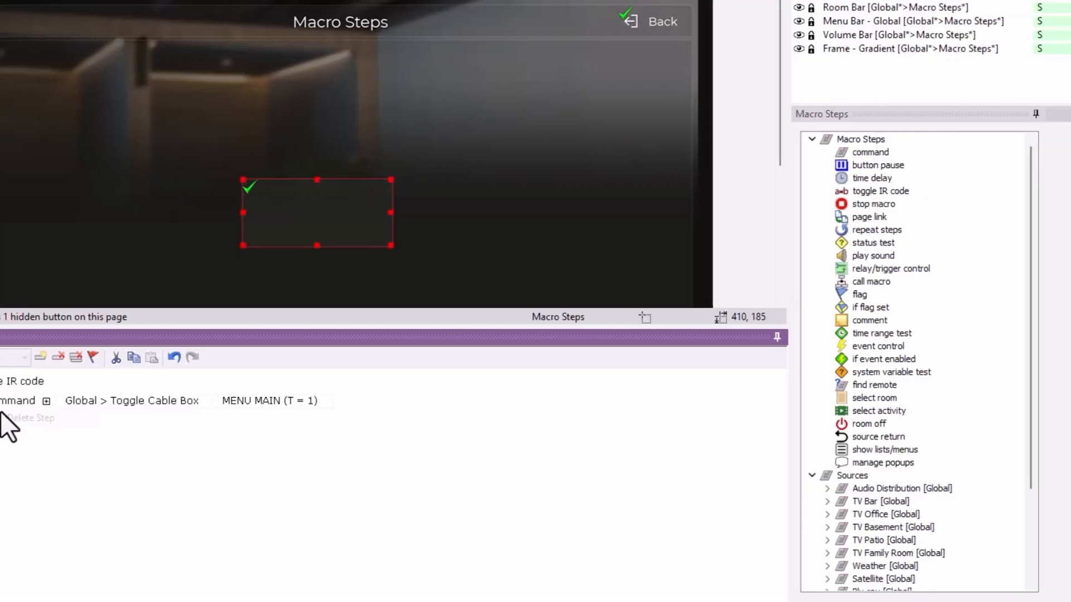
right_click(150, 401)
left_click(58, 411)
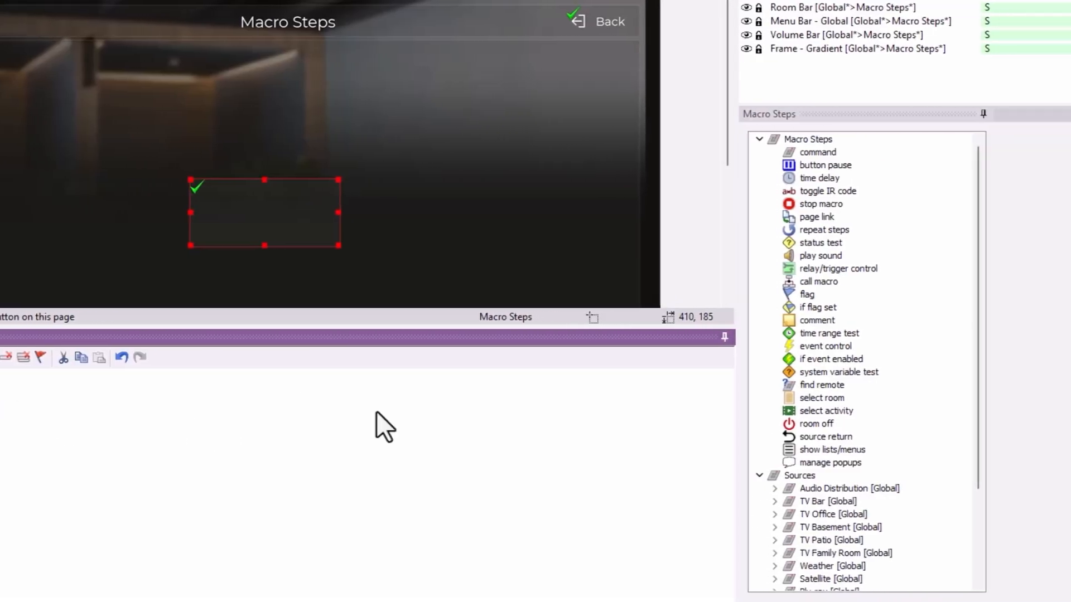
Add a TV Bar command with function Inputs \ Discrete Inputs inside the toggle IR code block and set its value to HDMI1.
double_click(829, 505)
double_click(821, 514)
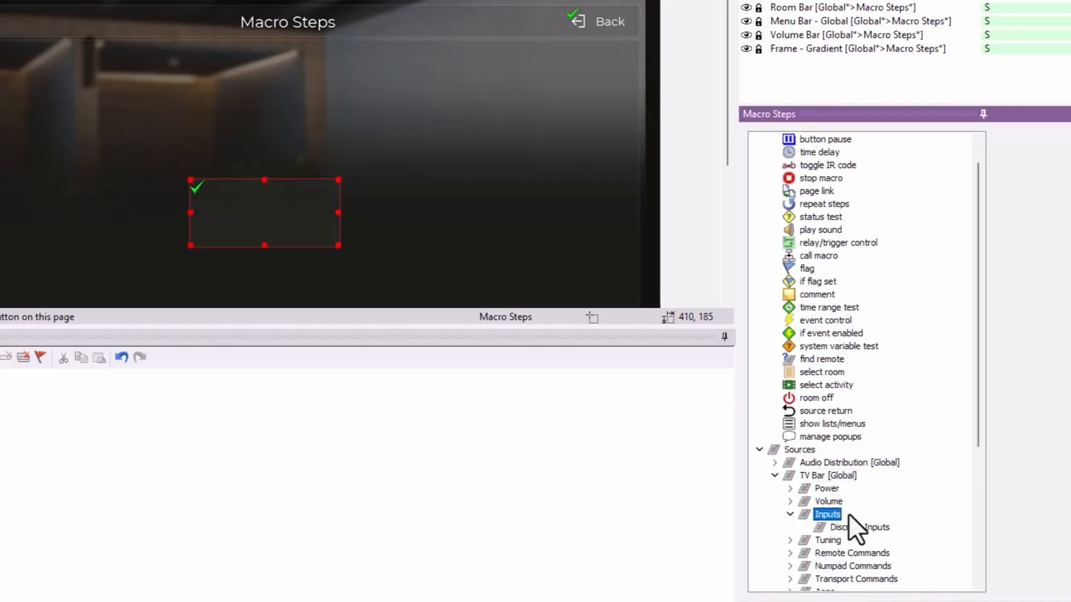
double_click(846, 527)
left_click(1, 423)
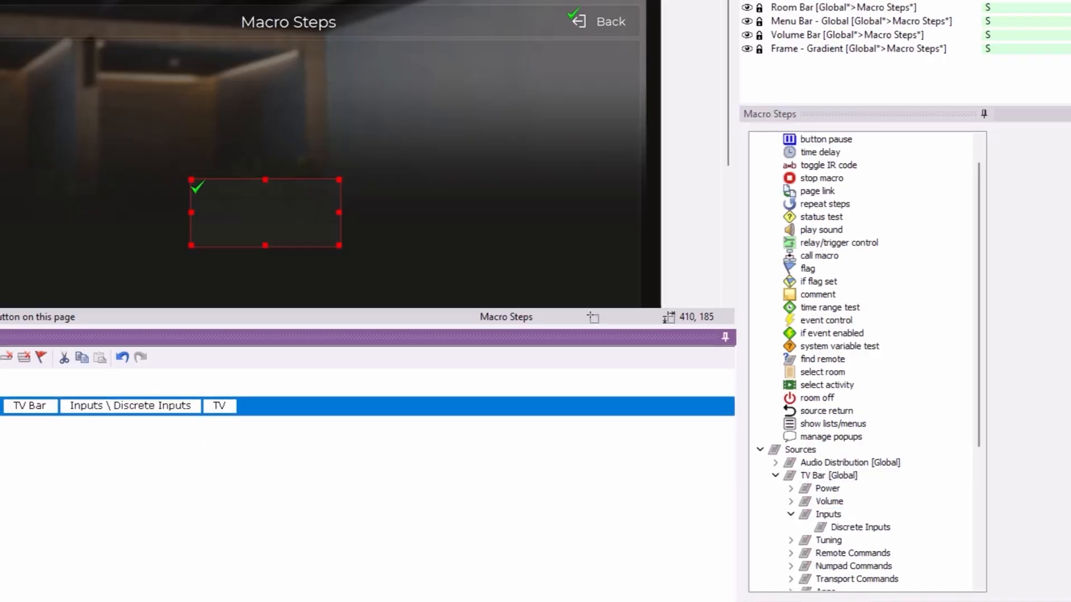
left_click(224, 406)
left_click(234, 426)
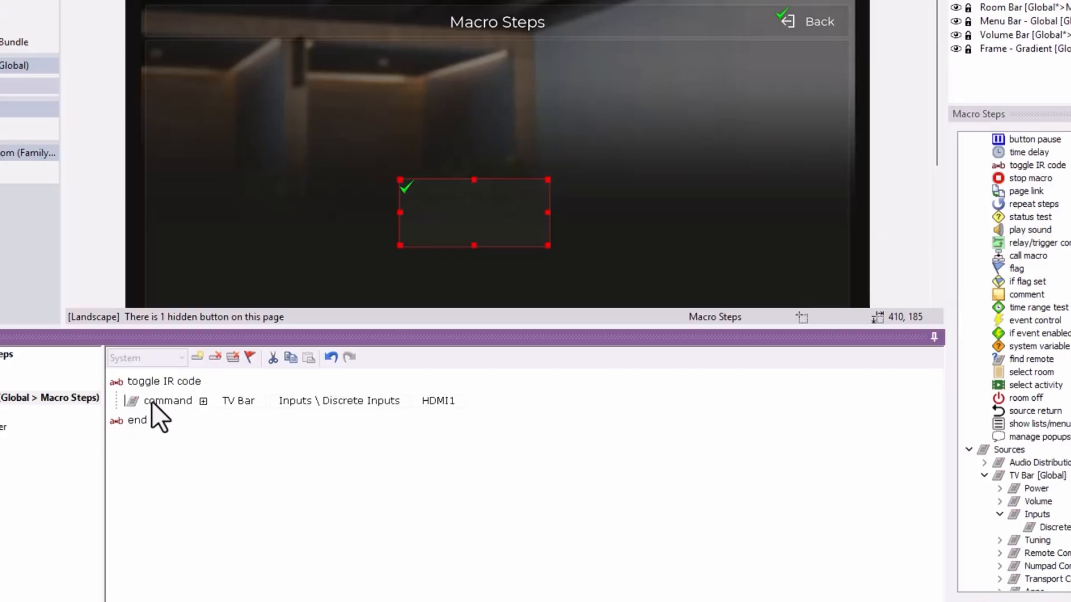
Duplicate the TV Bar HDMI1 command inside the toggle IR code block and set the copy's input to HDMI2.
left_click_drag(151, 402, 151, 419)
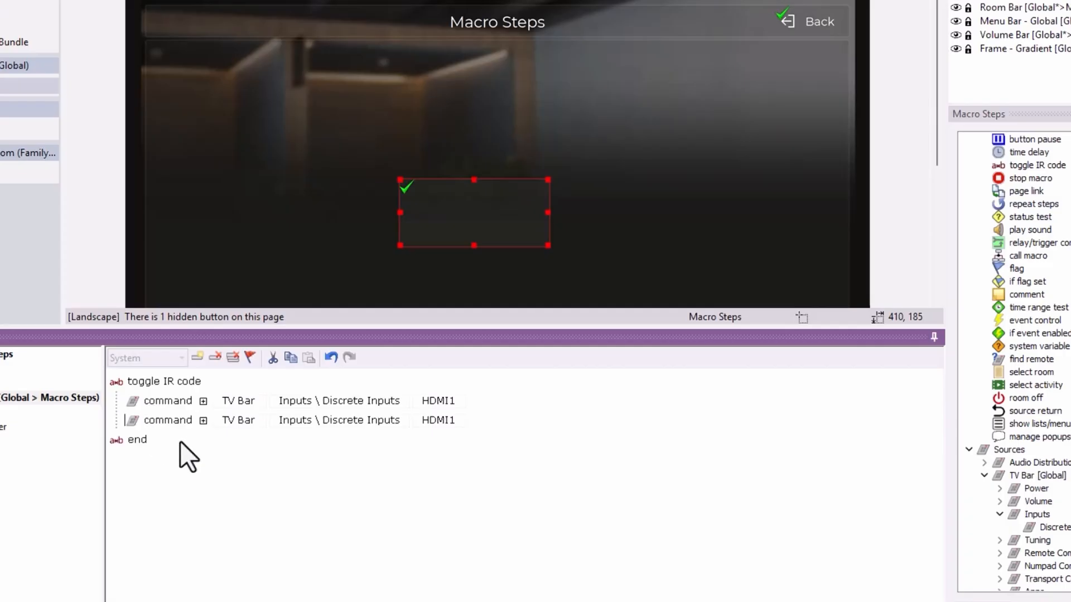
left_click(441, 421)
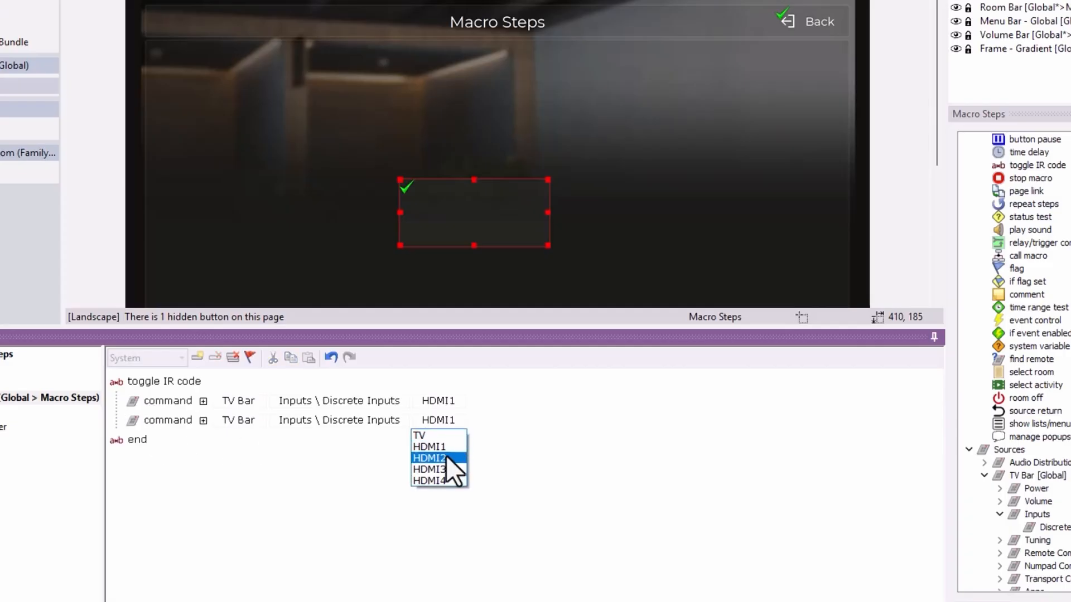
left_click(446, 458)
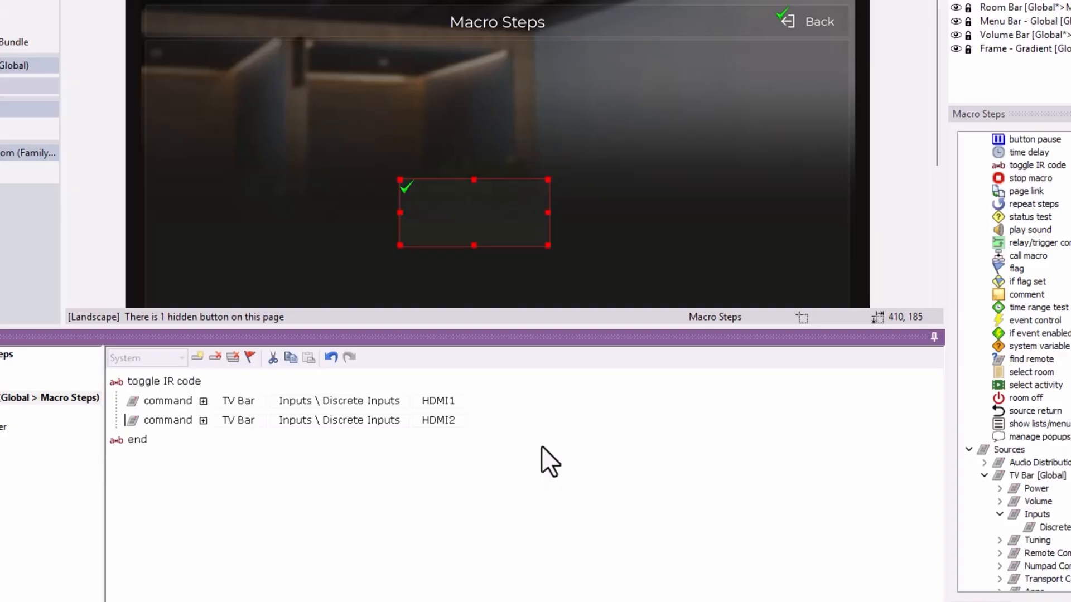
Clear the button's source macro and add the TV Bar Power \ Power command to it.
left_click(231, 357)
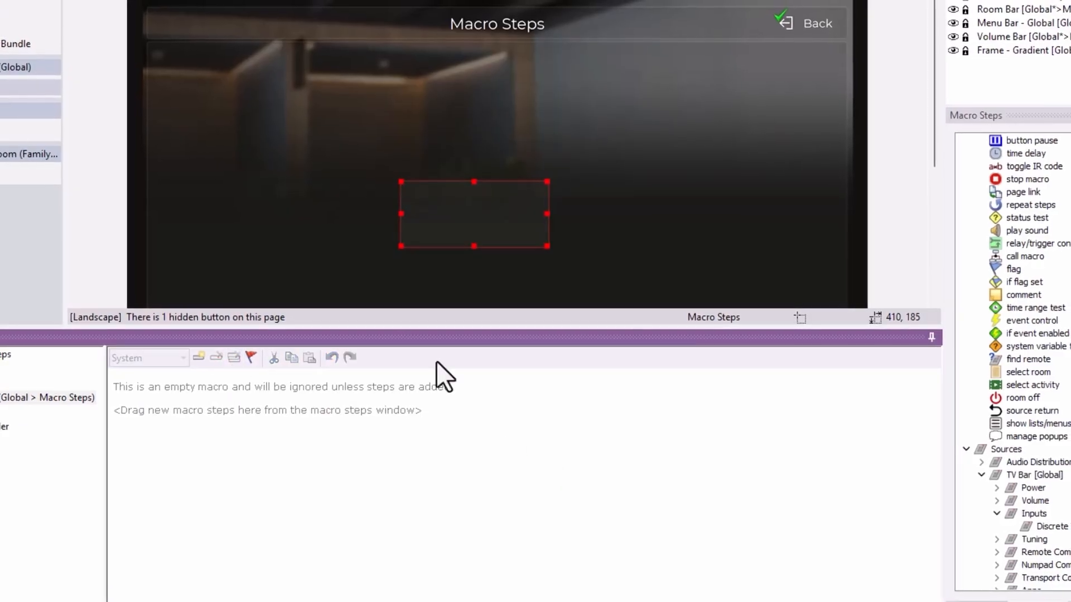
left_click(1023, 180)
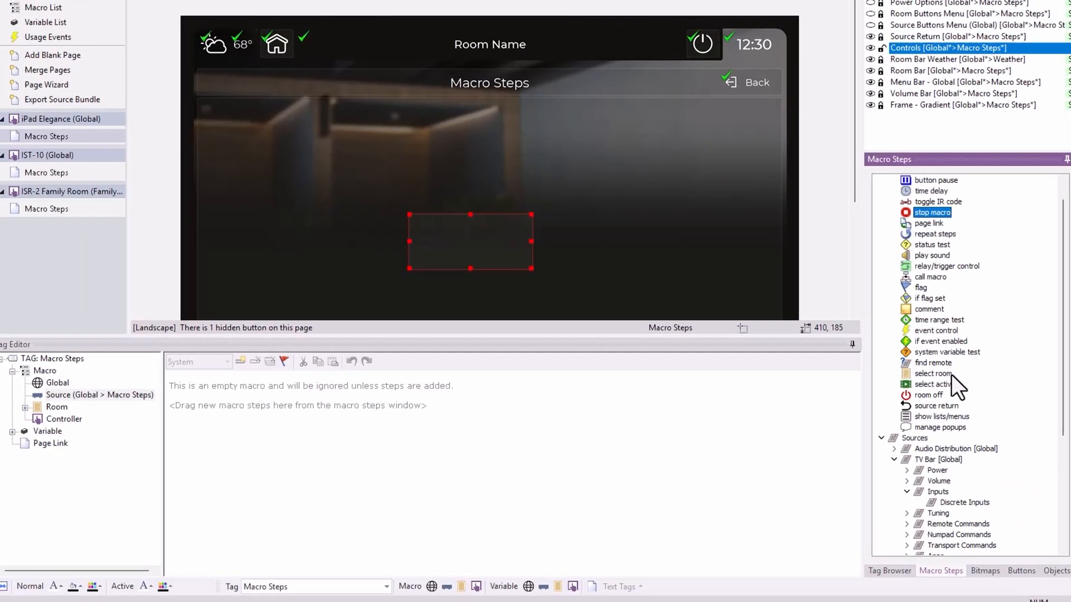
double_click(933, 473)
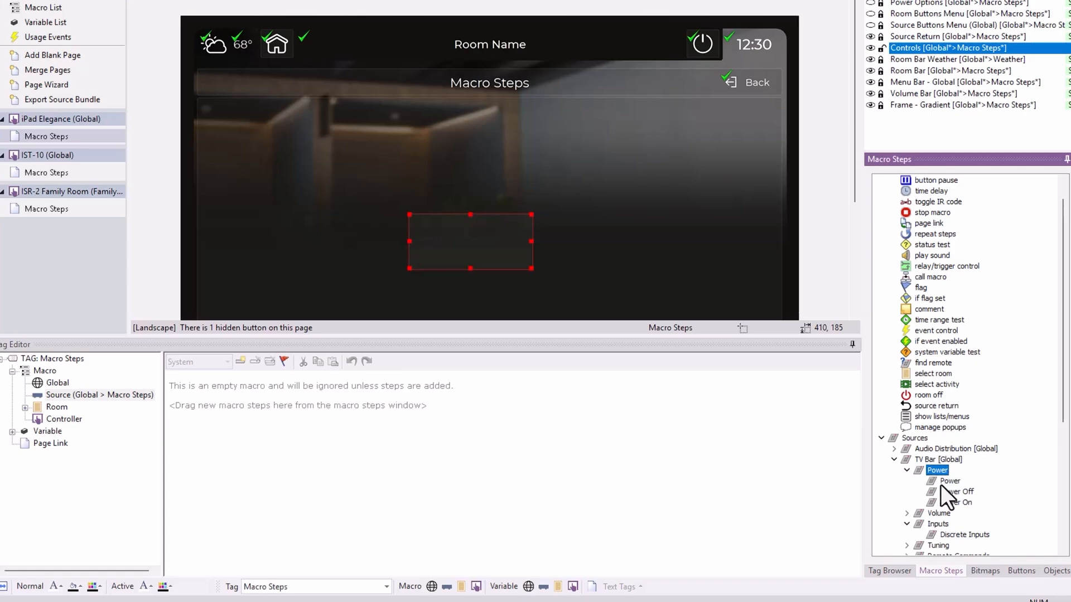
left_click_drag(943, 482, 697, 434)
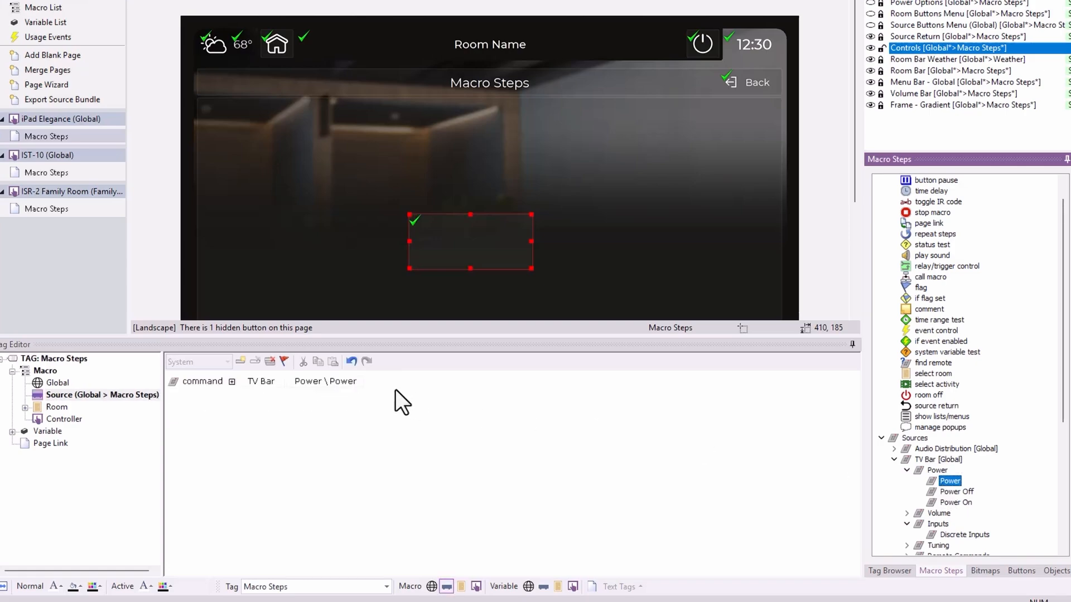
Add a TV Bar Discrete Inputs command set to HDMI1, followed by a TV Bar Transport Commands \ Controls command.
scroll(995, 477, "down", 2)
left_click(962, 472)
left_click_drag(962, 472, 661, 440)
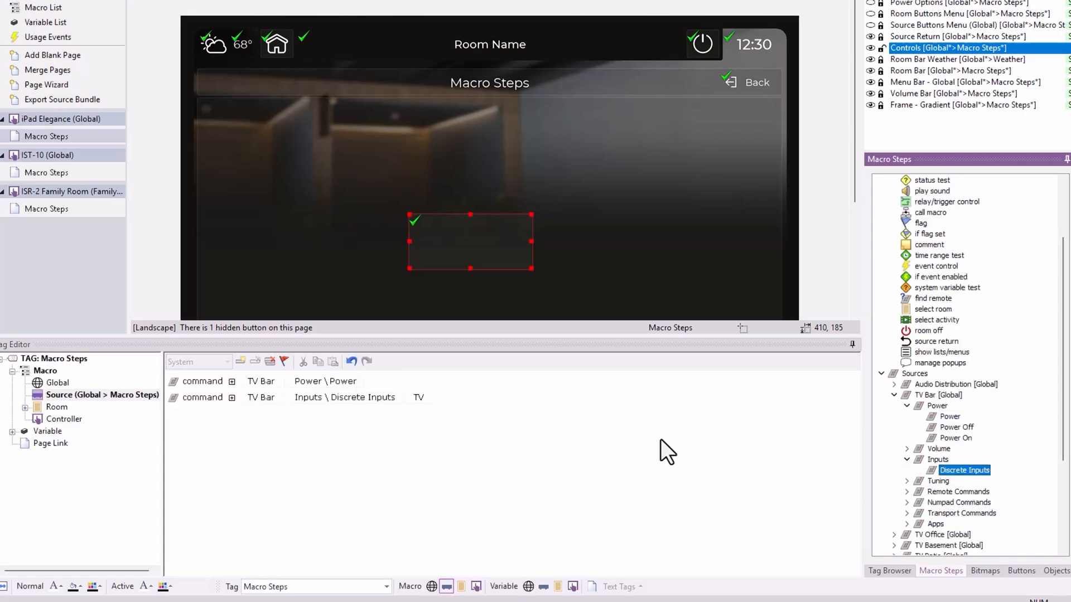
left_click(419, 397)
left_click(426, 417)
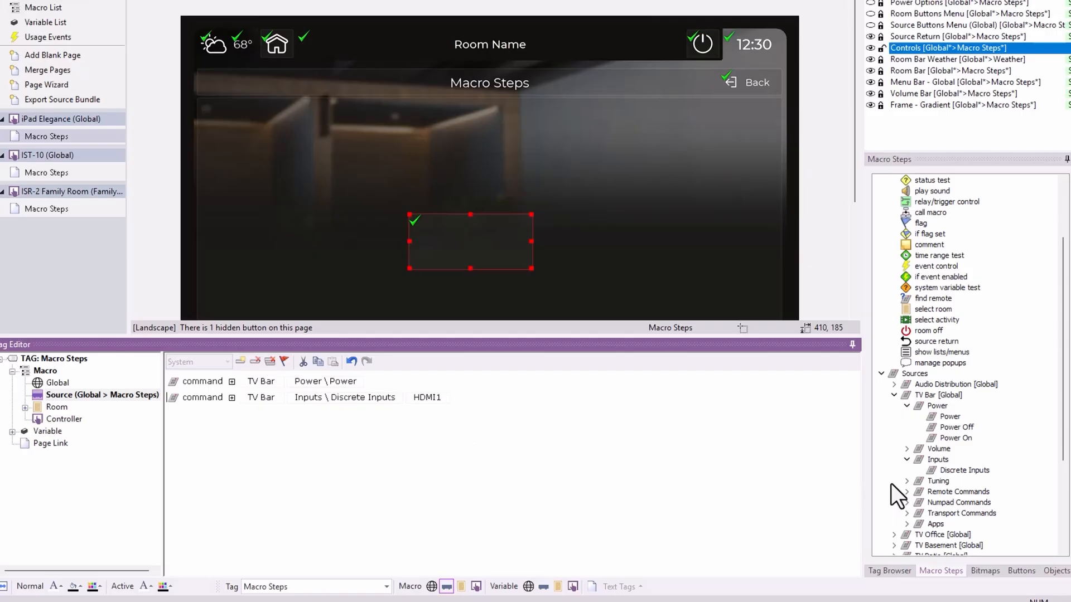
double_click(929, 509)
double_click(958, 524)
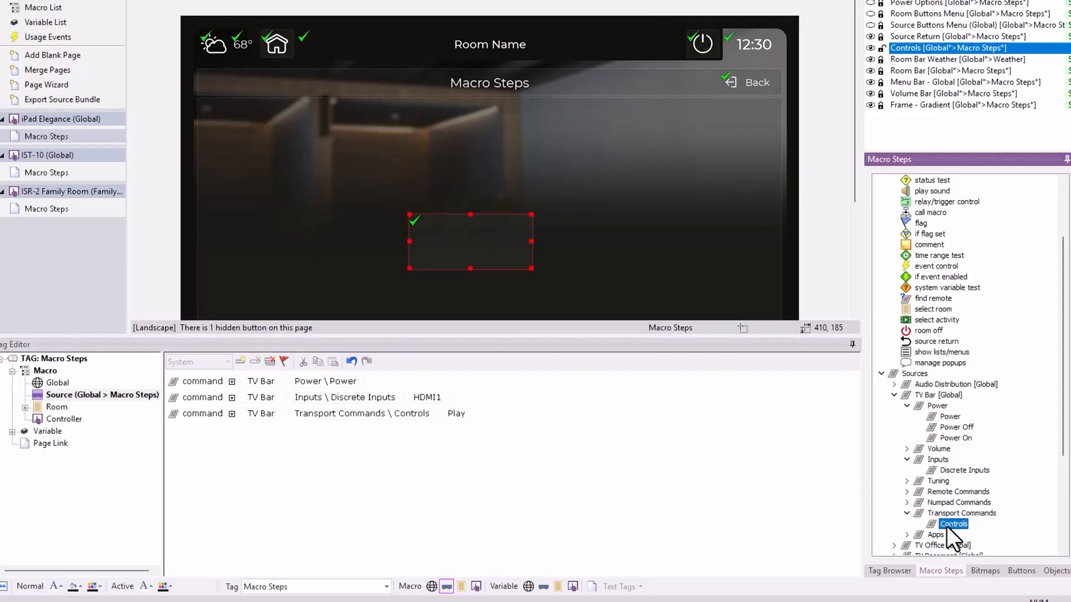
Add the Satellite source's Channel Controls \ Channel Up command to the end of the macro.
scroll(915, 493, "down", 1)
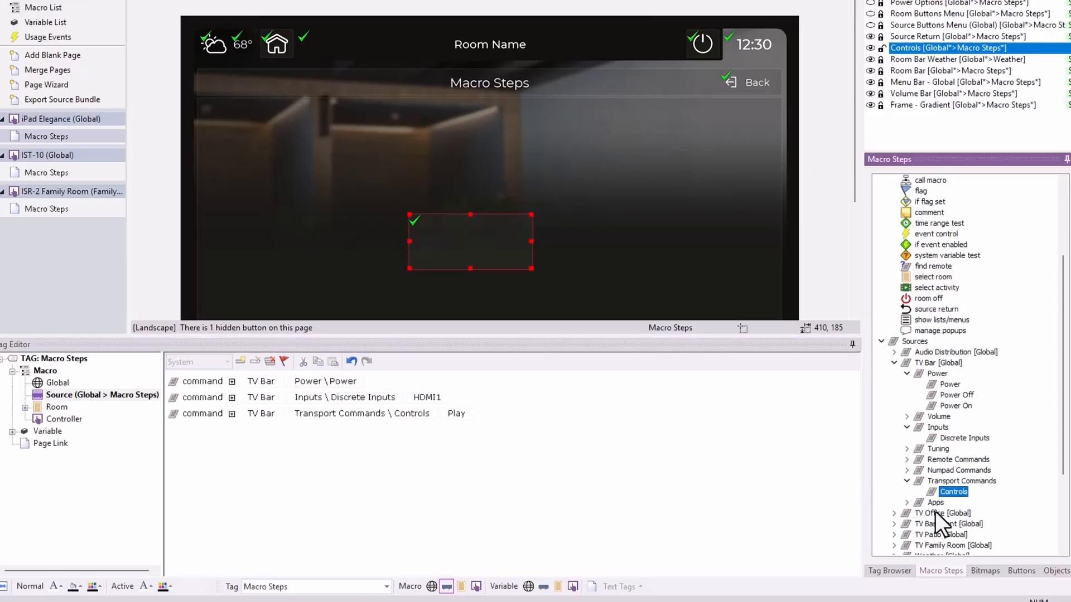
scroll(948, 506, "down", 1)
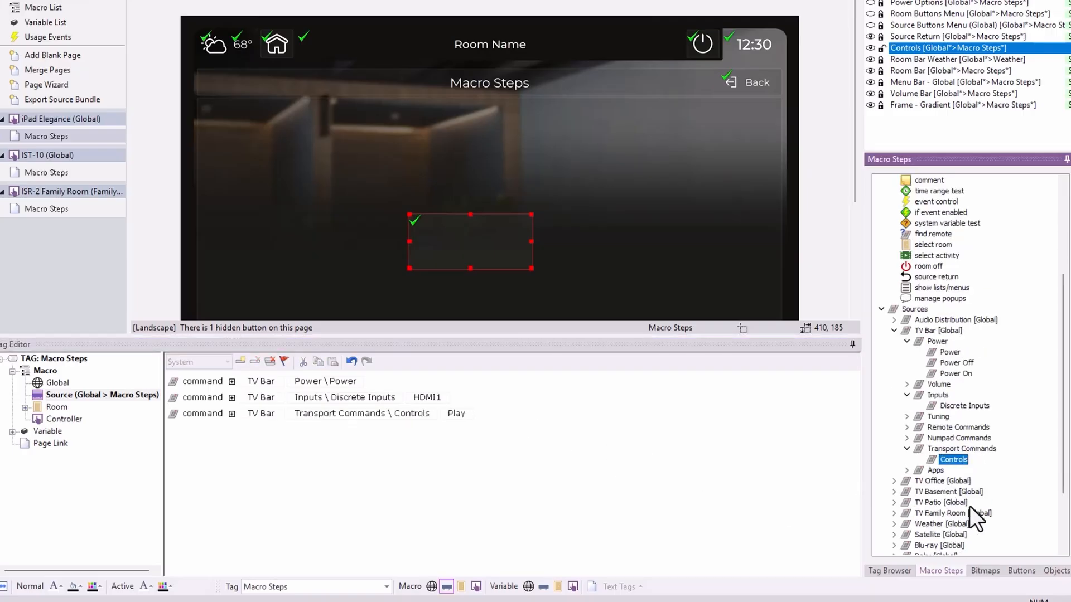
left_click(934, 494)
double_click(932, 532)
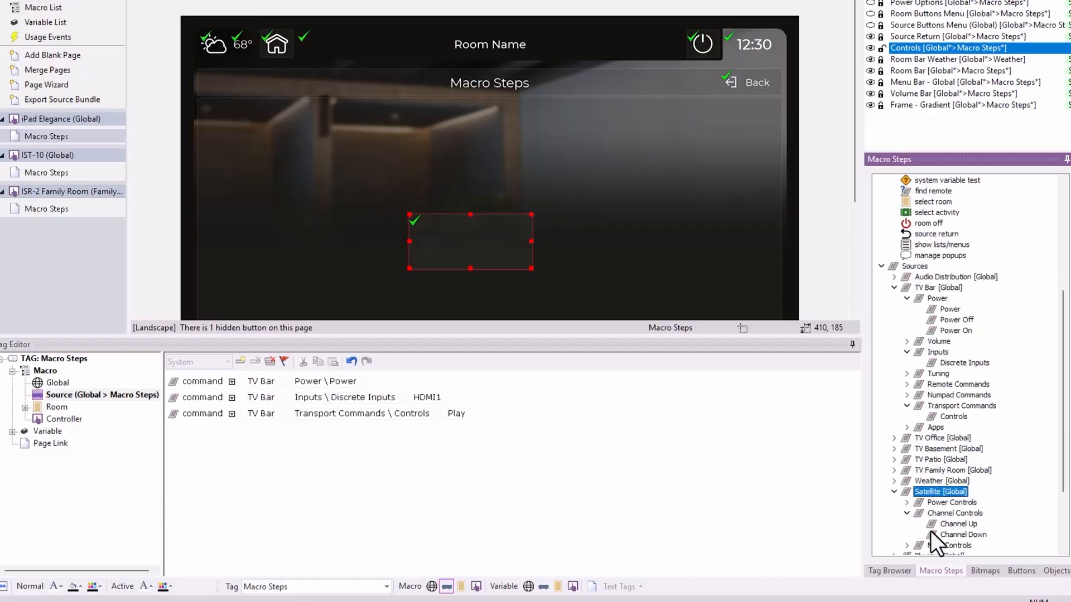
double_click(952, 523)
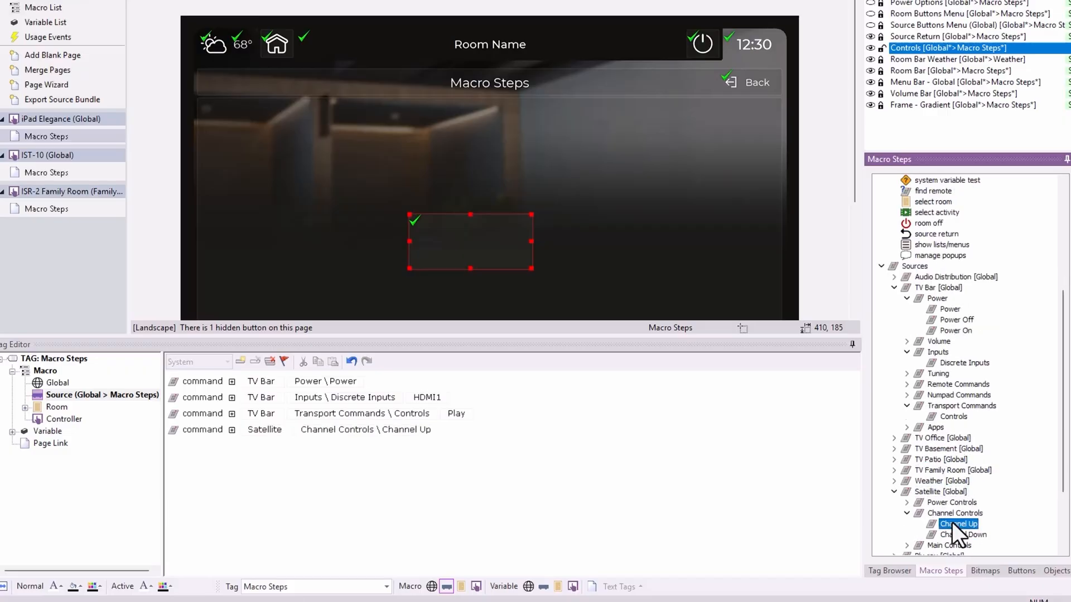
Add a Satellite Main Controls \ Main Controls command to the macro and set its value to 1.
scroll(955, 518, "down", 1)
double_click(948, 513)
double_click(965, 523)
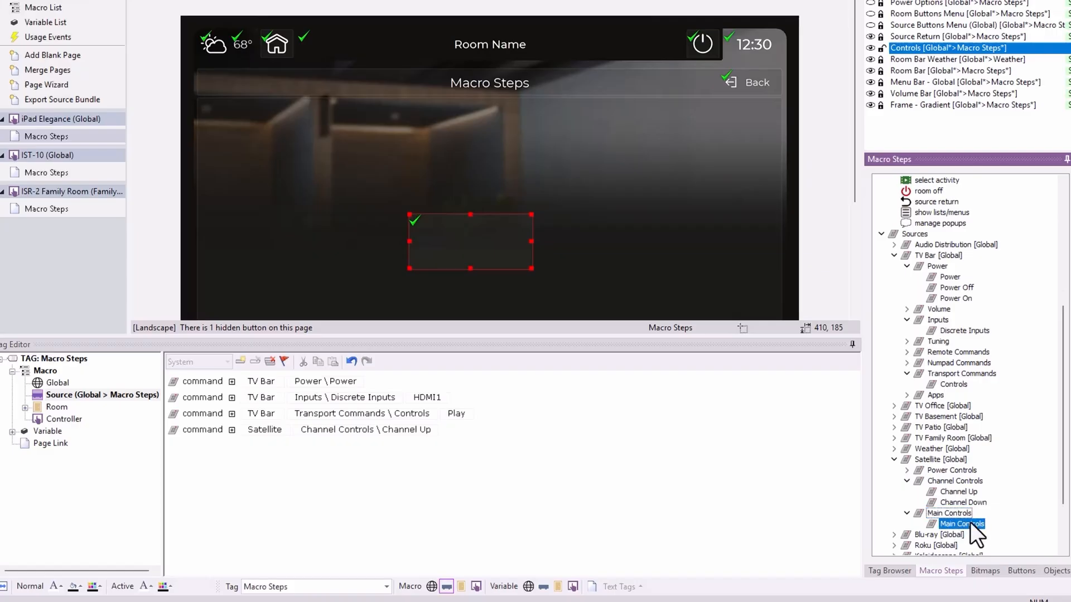
left_click(481, 446)
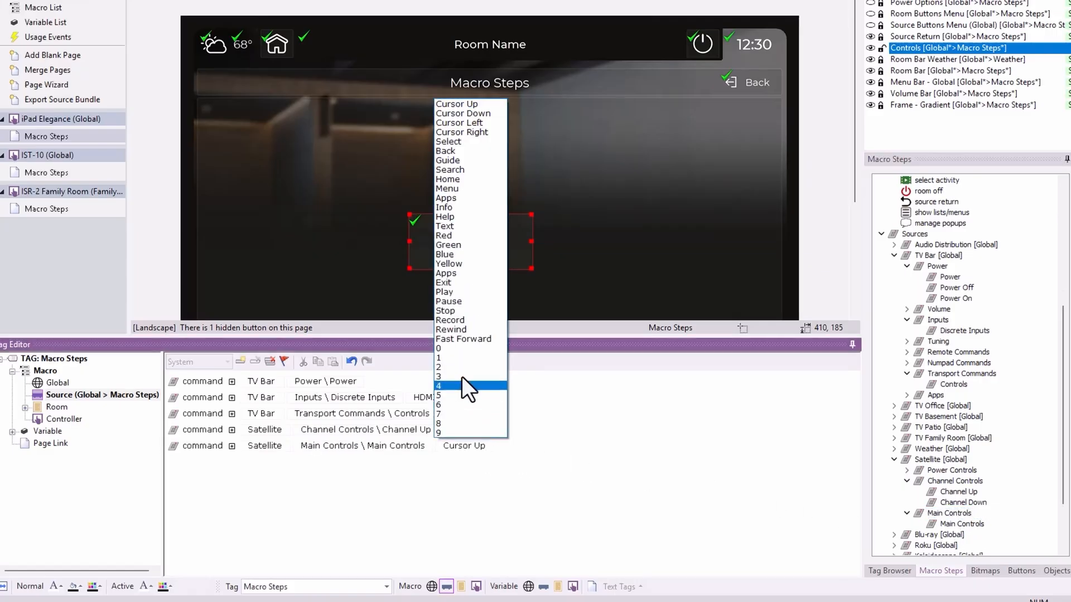
left_click(459, 358)
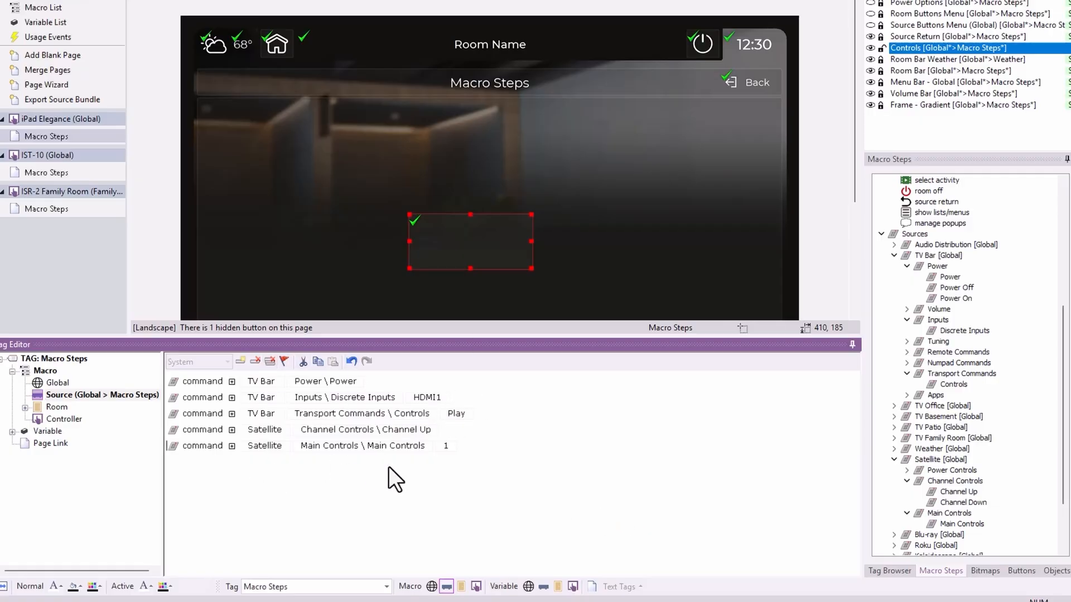
Add a stop macro step and place it between the TV Bar HDMI1 command and the Transport Commands step.
left_click(881, 234)
double_click(919, 235)
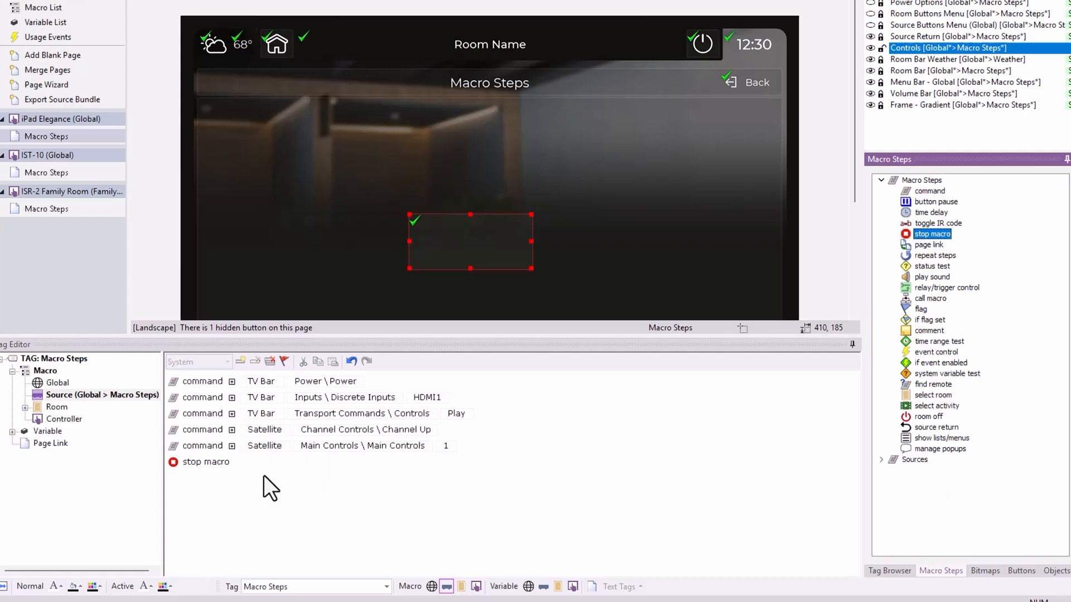
left_click_drag(205, 463, 206, 413)
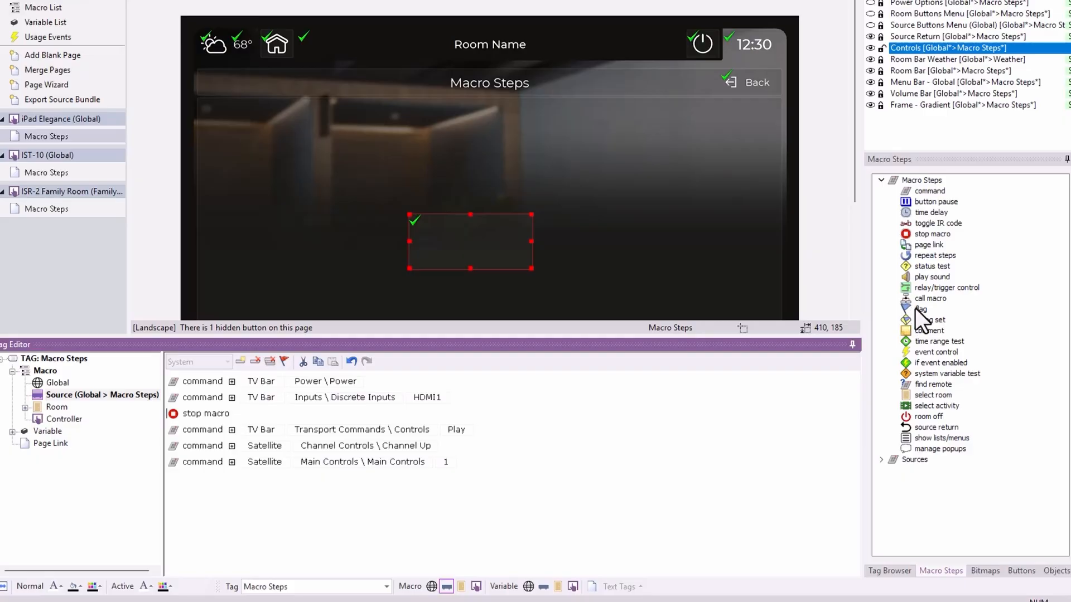
Insert a flag step directly before stop macro, set to Flag Set with XP Flag [036] Unnamed.
left_click_drag(912, 308, 286, 414)
left_click(255, 416)
left_click(258, 436)
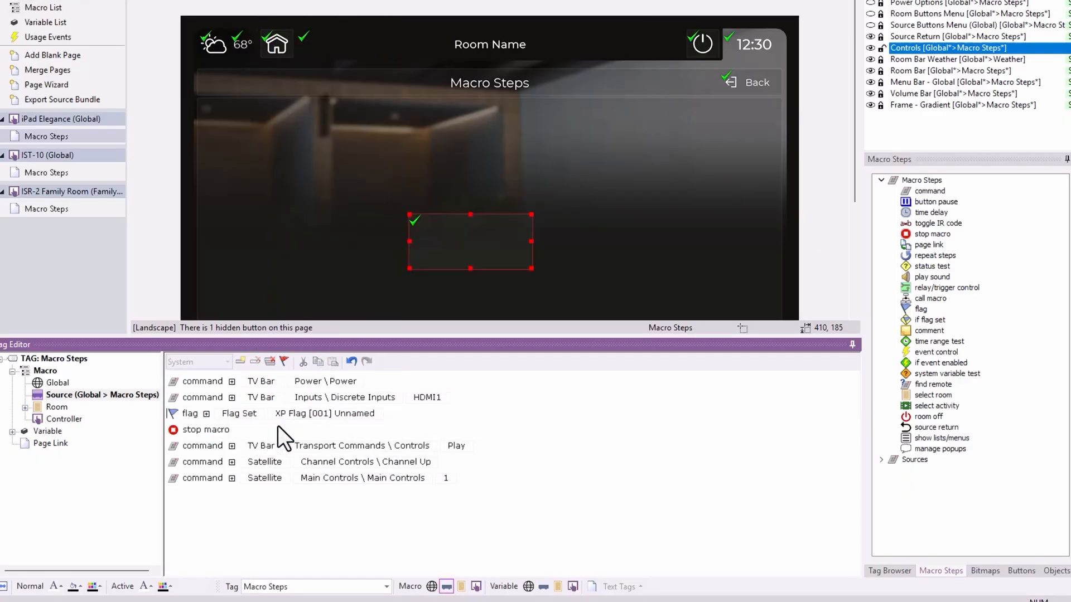
left_click(336, 414)
left_click(337, 414)
left_click(334, 414)
left_click(342, 353)
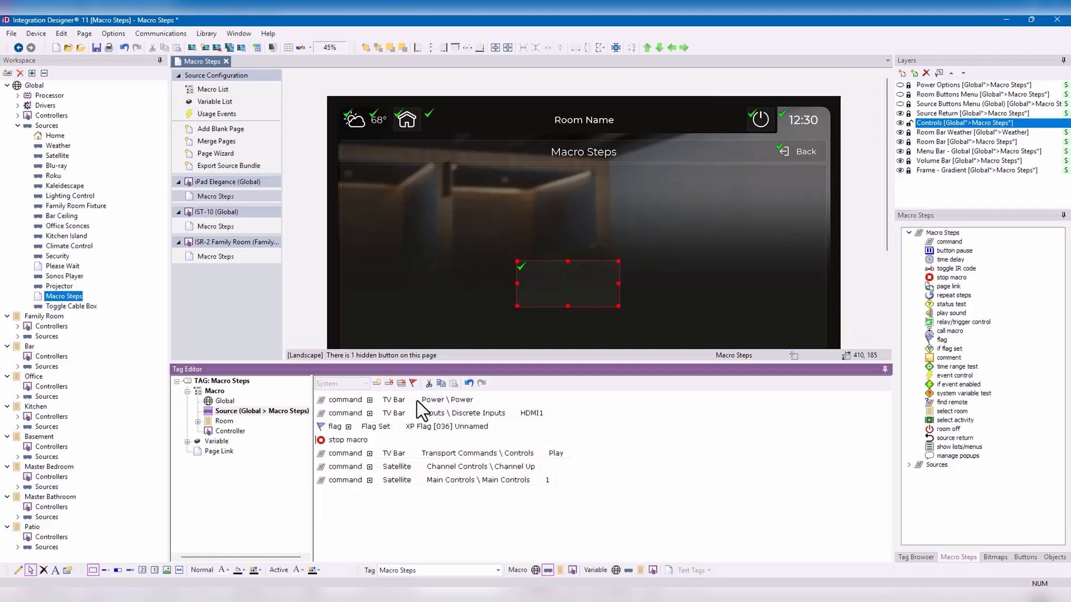
Clear the macro and add a page link step that targets Global > Projector.
left_click(401, 383)
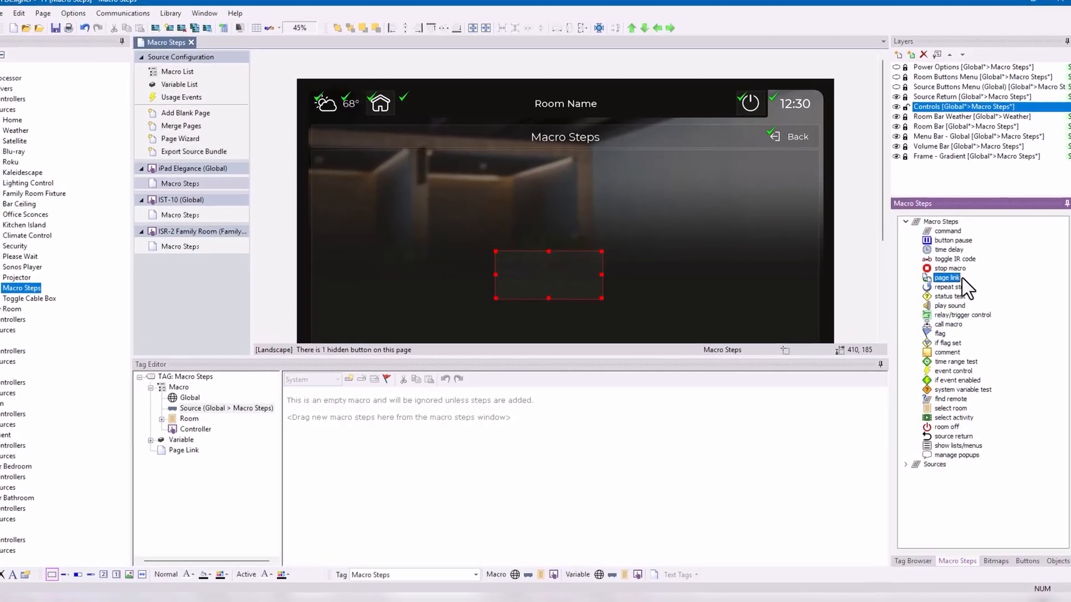
left_click_drag(948, 271, 352, 377)
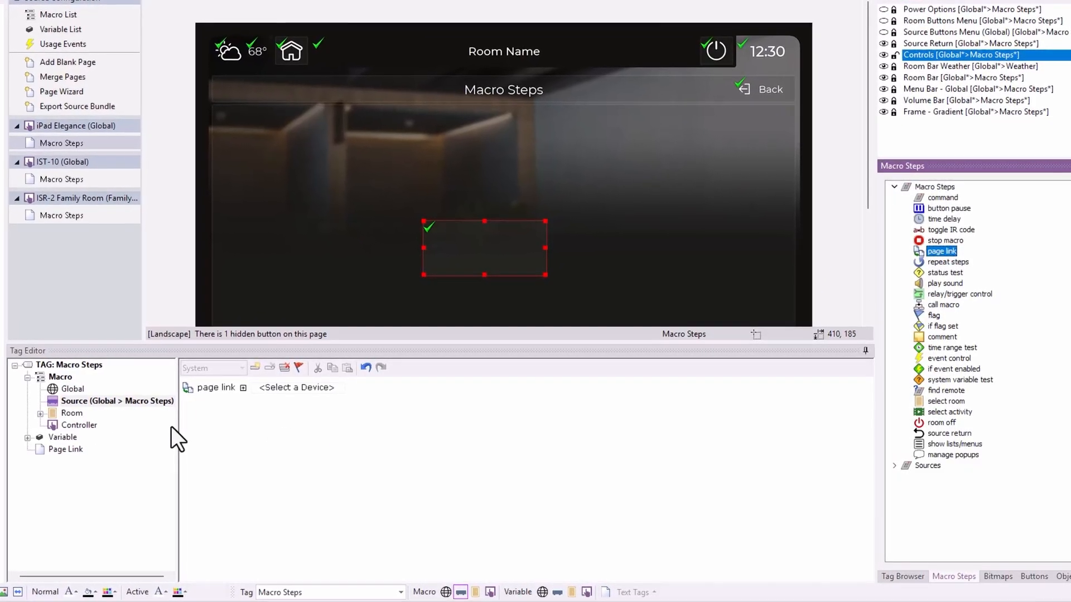
left_click(289, 389)
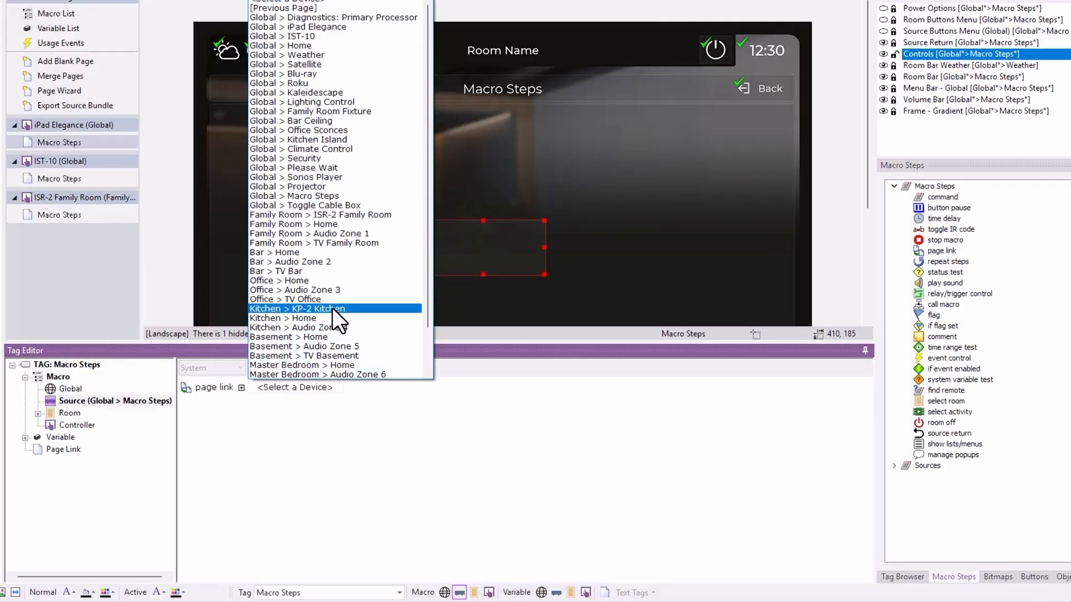
left_click(342, 189)
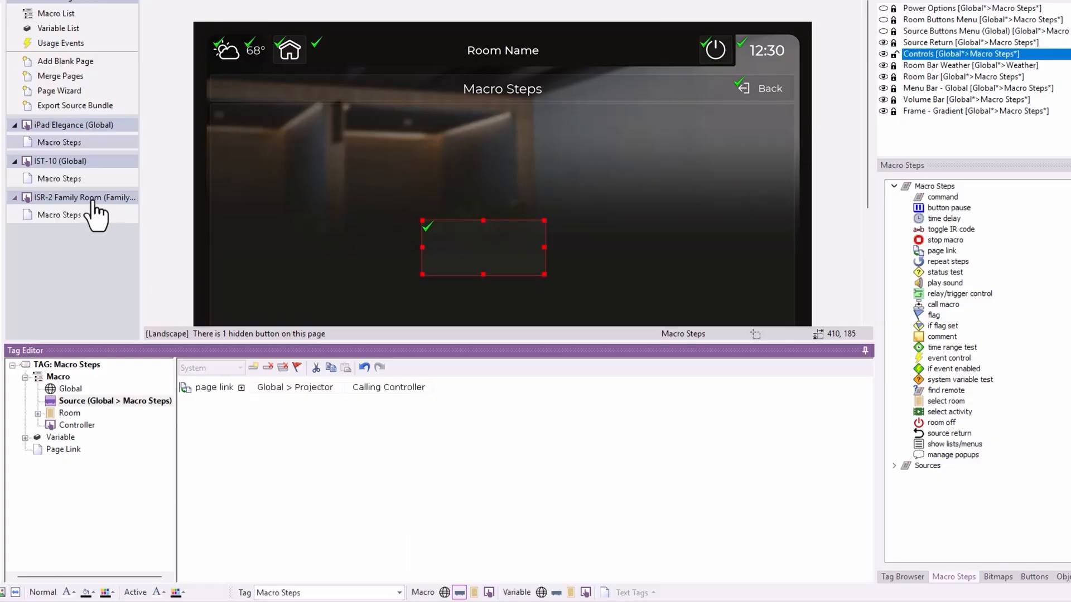
Examine the macro and tag of the matching button on the IST-10 and ISR-2 Family Room Macro Steps pages.
left_click(81, 180)
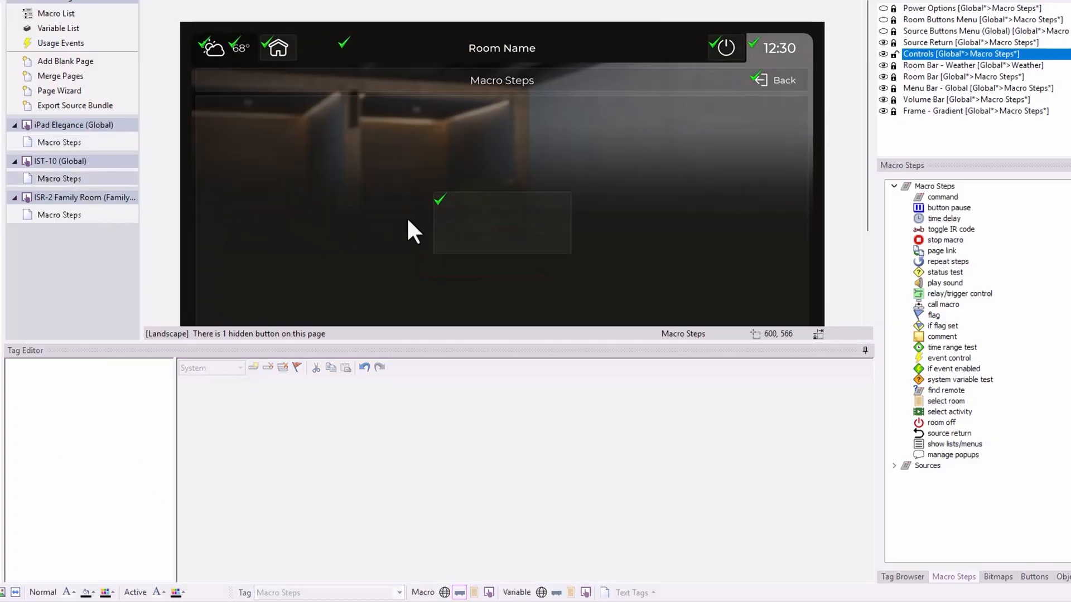
left_click(525, 233)
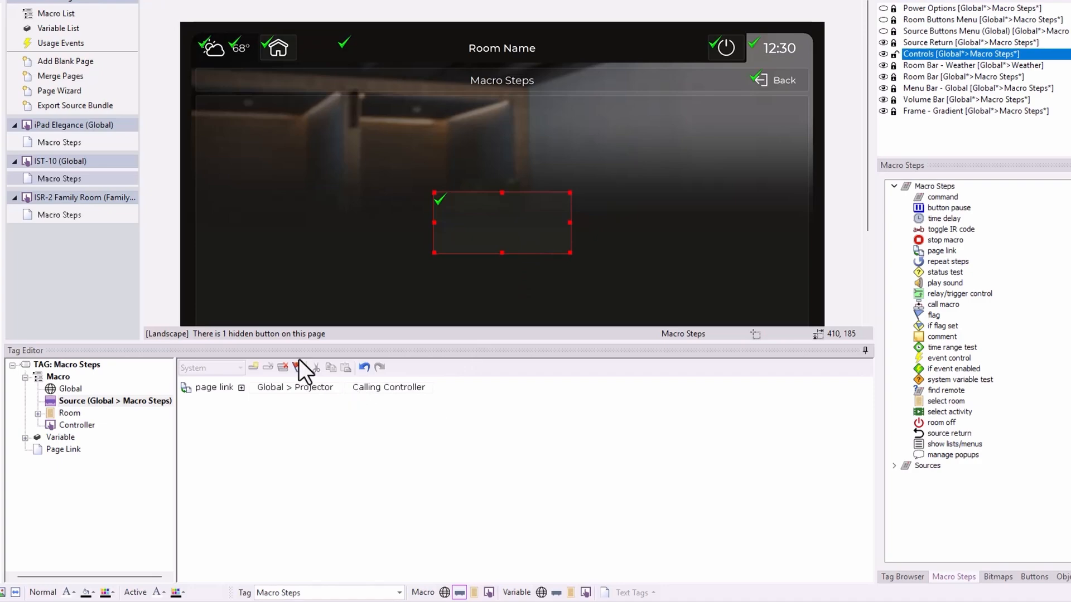
left_click(95, 216)
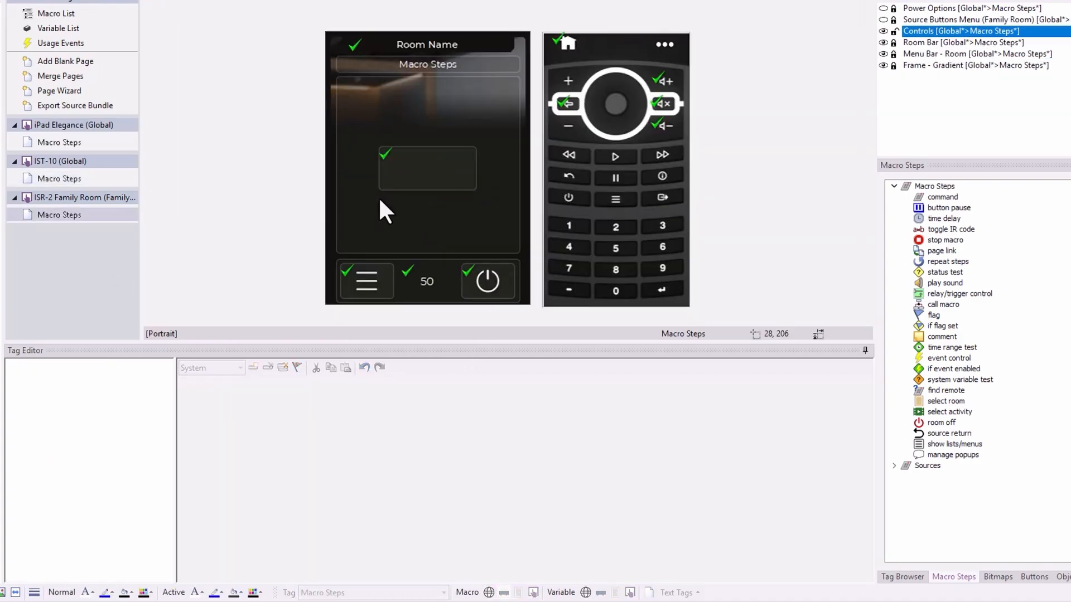
left_click(449, 184)
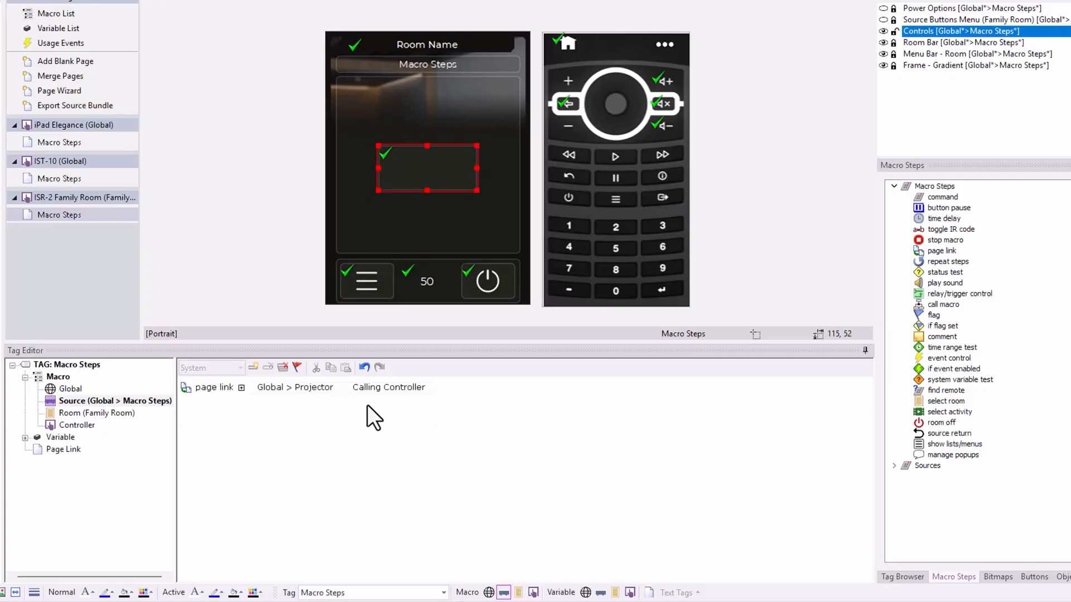
left_click(78, 177)
left_click(504, 234)
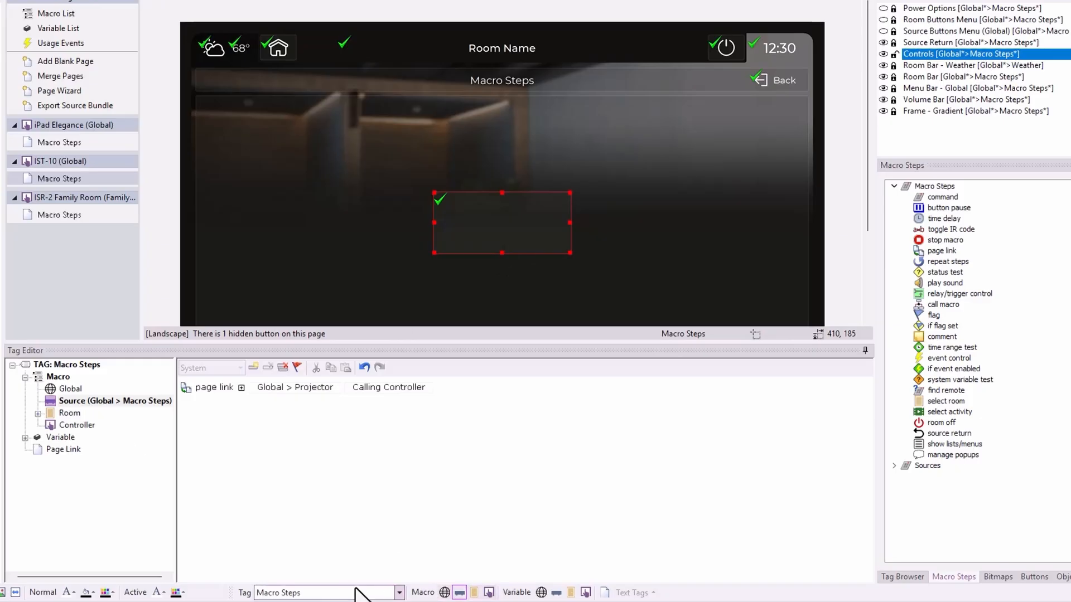
left_click(338, 591)
left_click(620, 532)
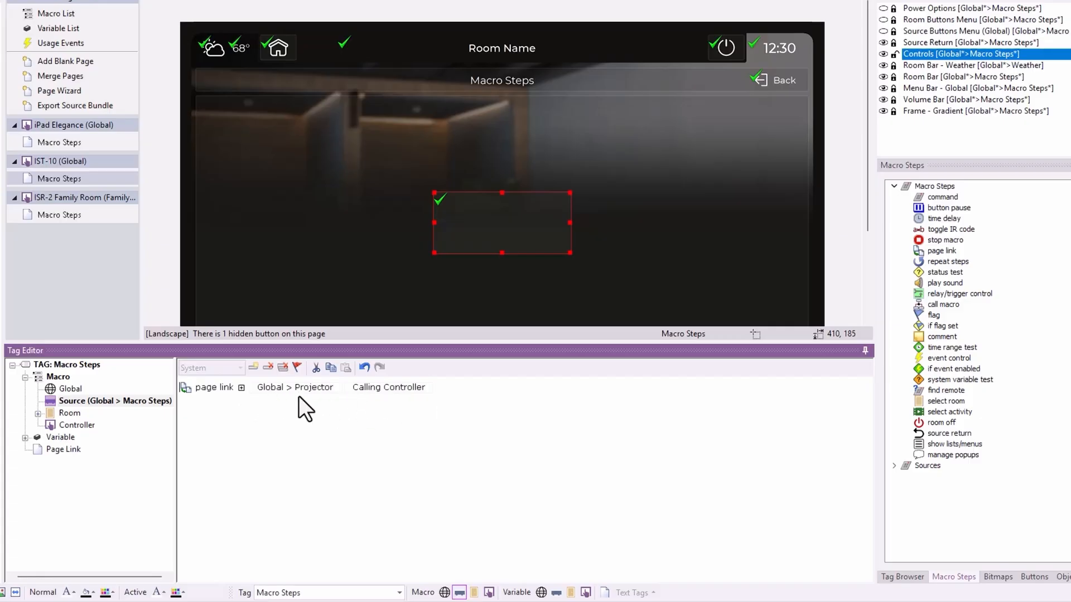
Clear the IST-10 button's macro and add a TV Bar command with the function Power \ Power On.
left_click(282, 369)
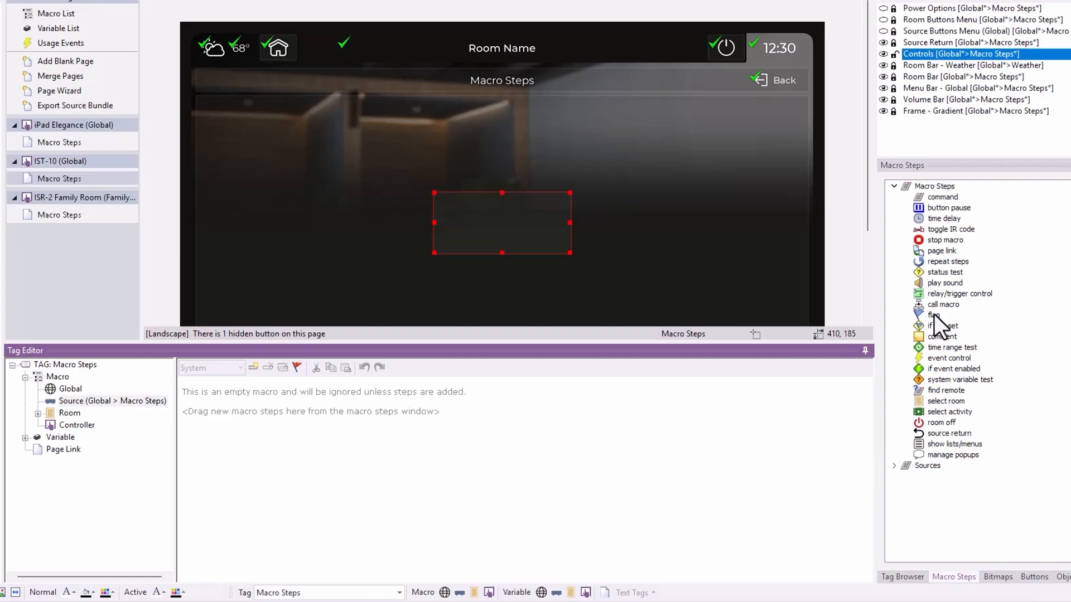
left_click_drag(943, 195, 325, 400)
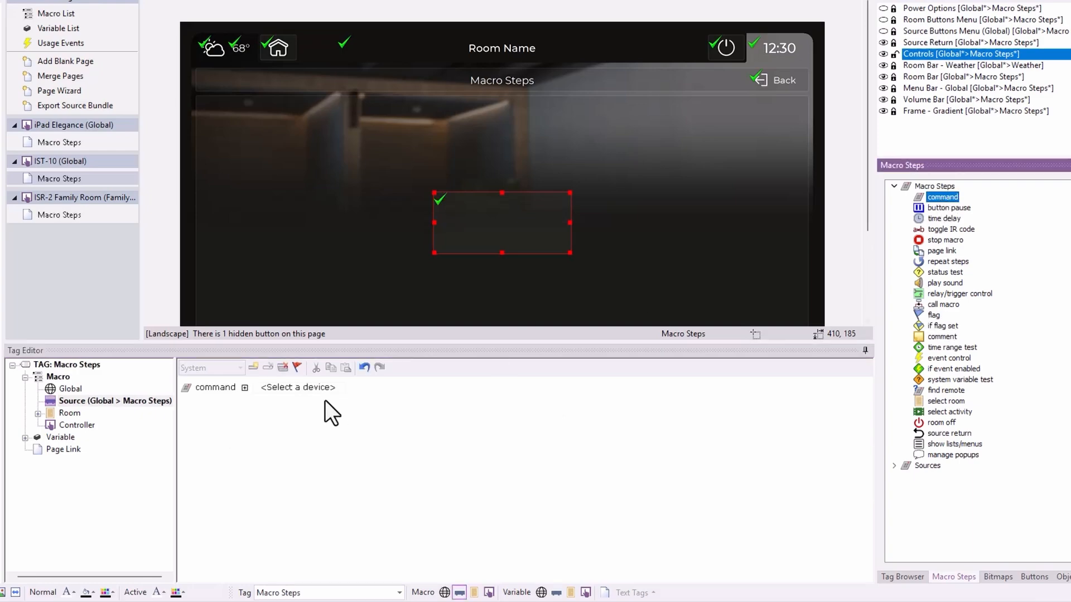
left_click(319, 422)
left_click(385, 390)
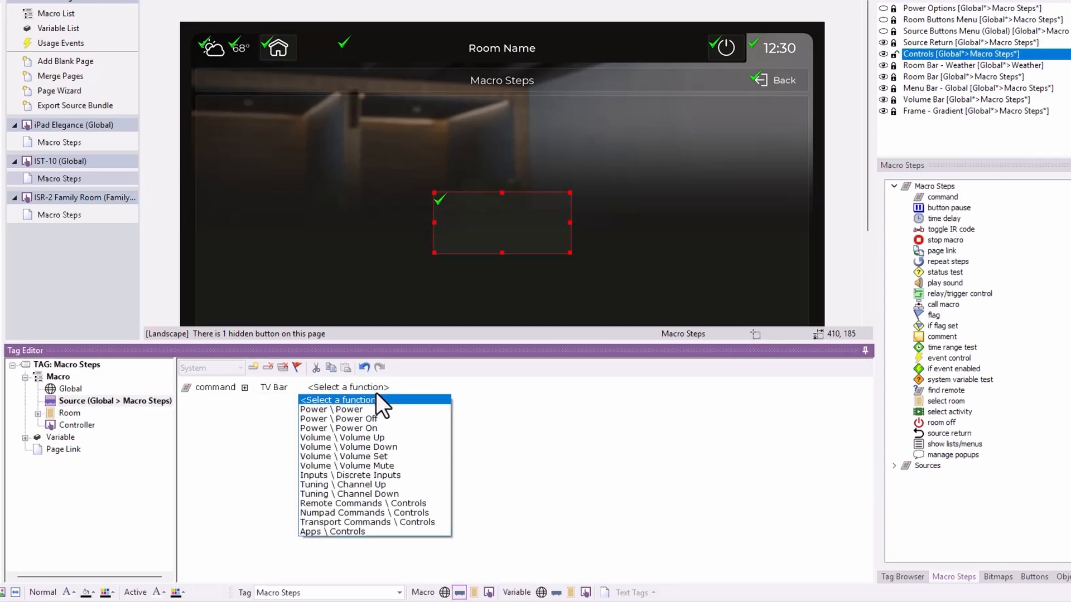
left_click(387, 428)
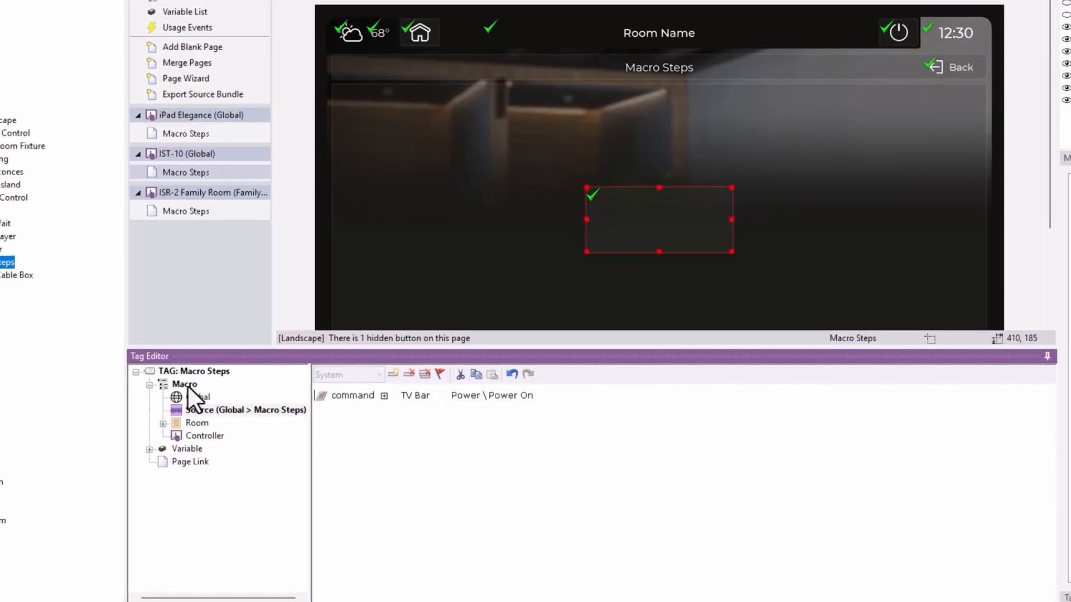
Link the IST-10 button's tag to the Roku page in the Global > Roku page group.
left_click(187, 462)
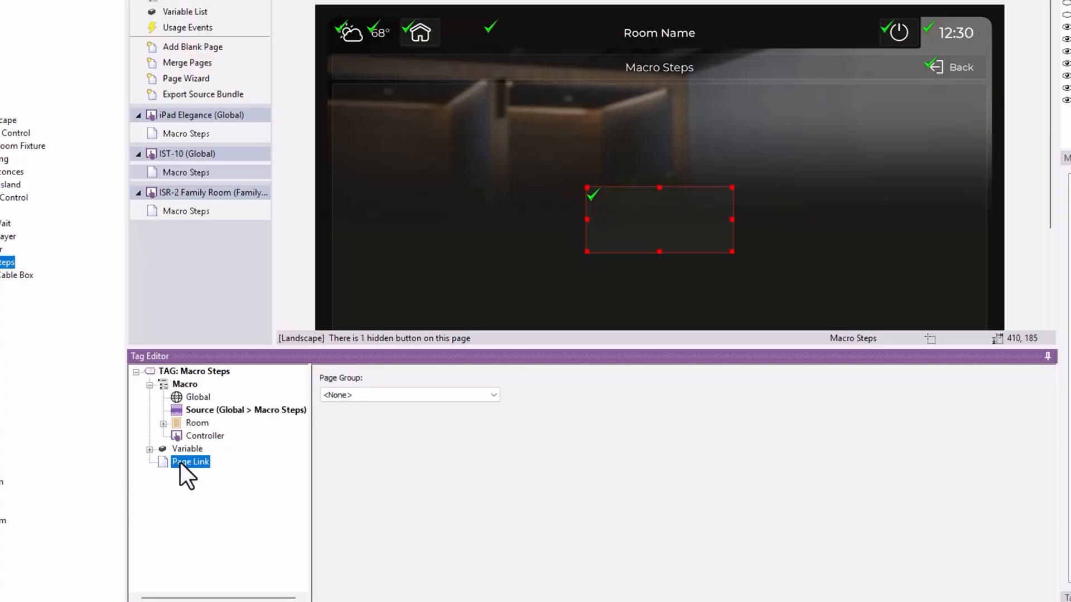
left_click(369, 398)
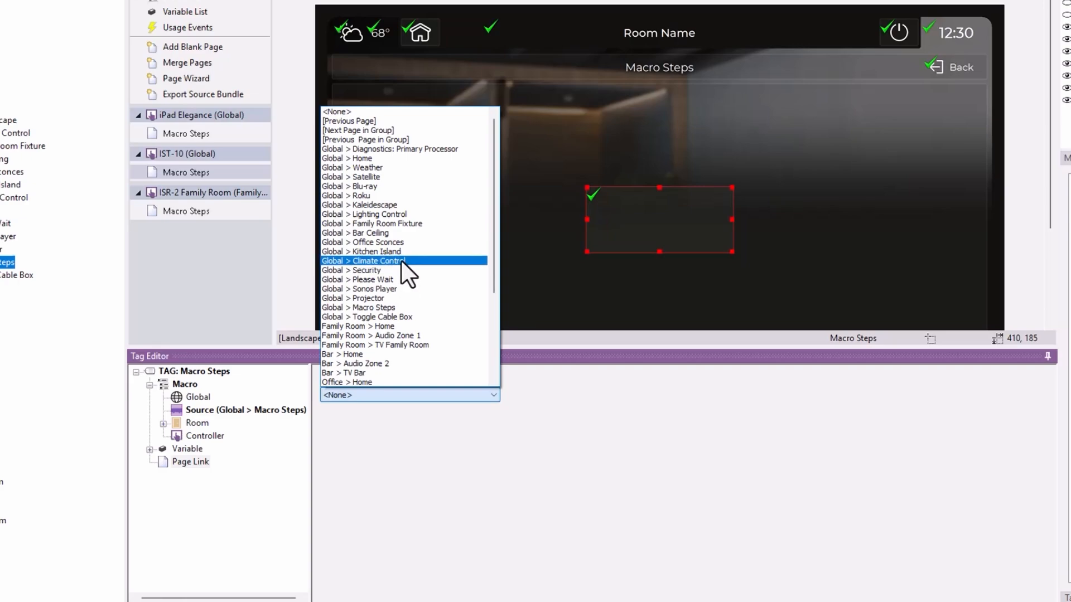
left_click(420, 196)
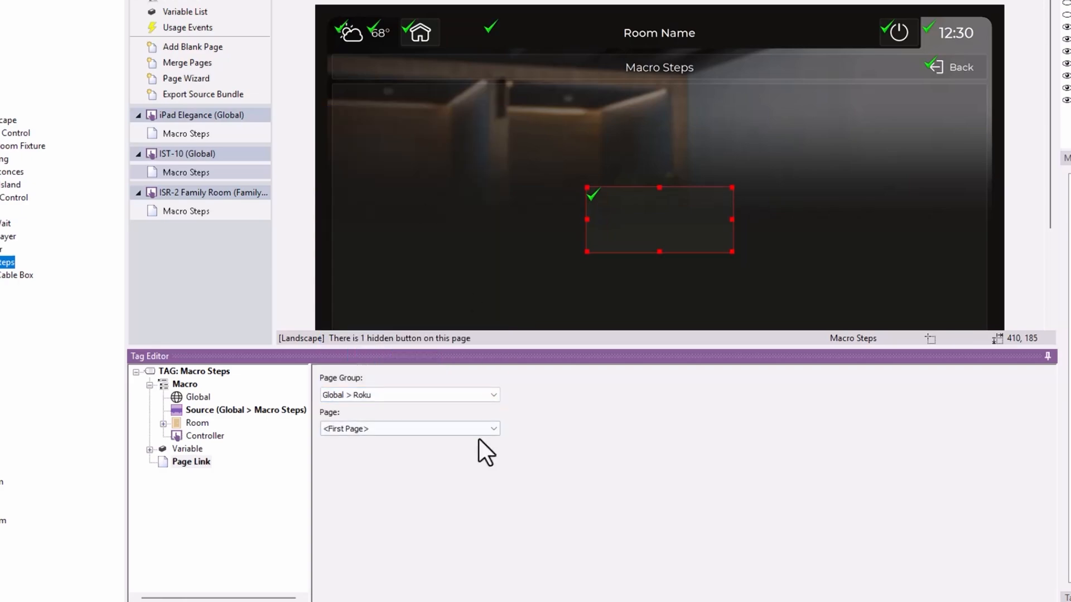
left_click(449, 430)
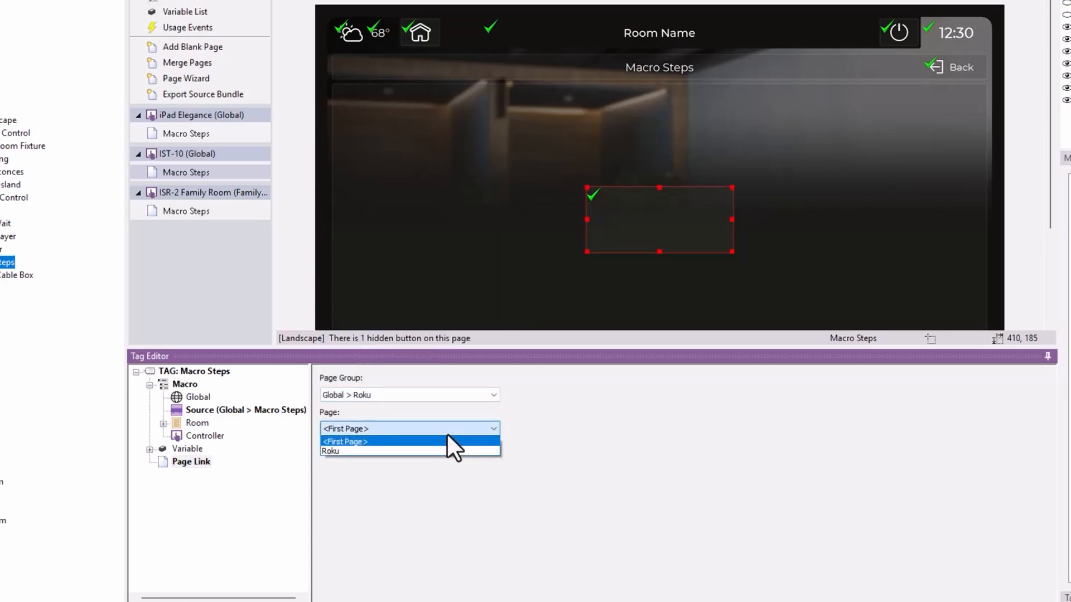
left_click(368, 448)
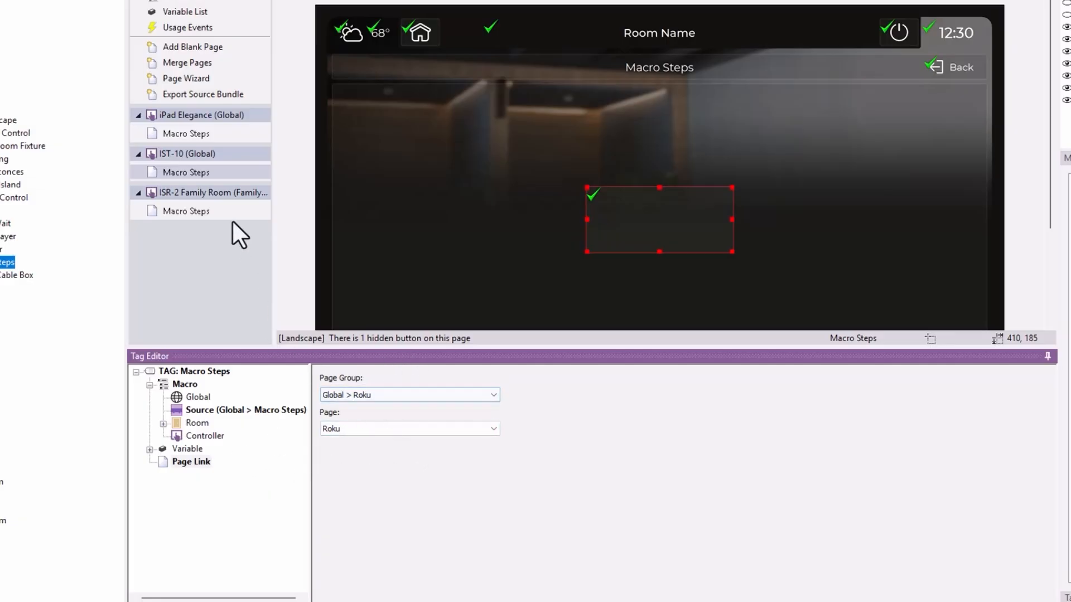
Compare the tag's page link for the matching button on the iPad Elegance and IST-10 Macro Steps pages.
left_click(211, 138)
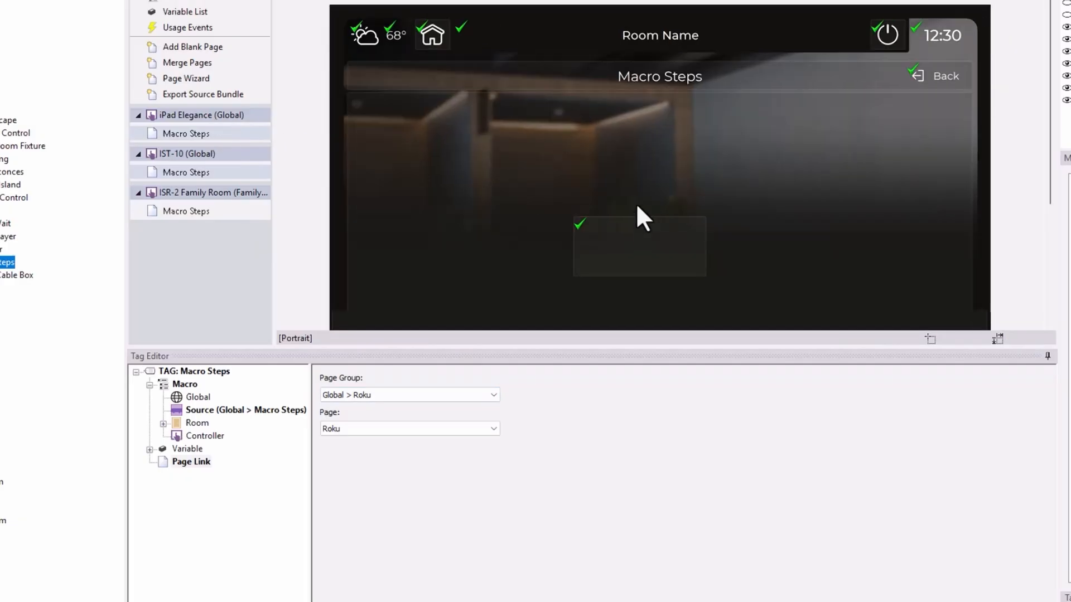
left_click(184, 462)
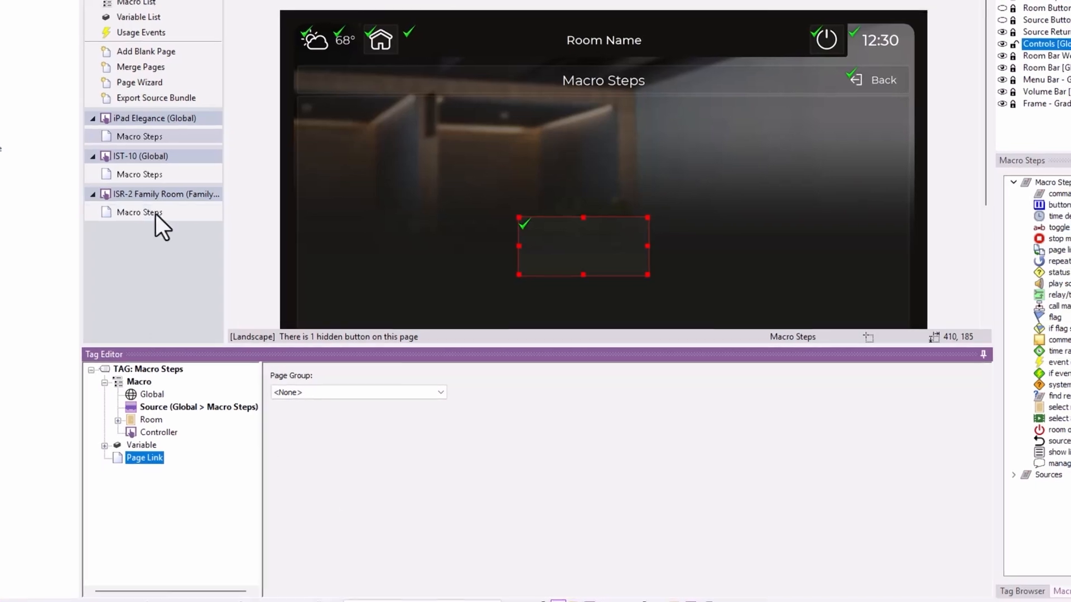
left_click(155, 174)
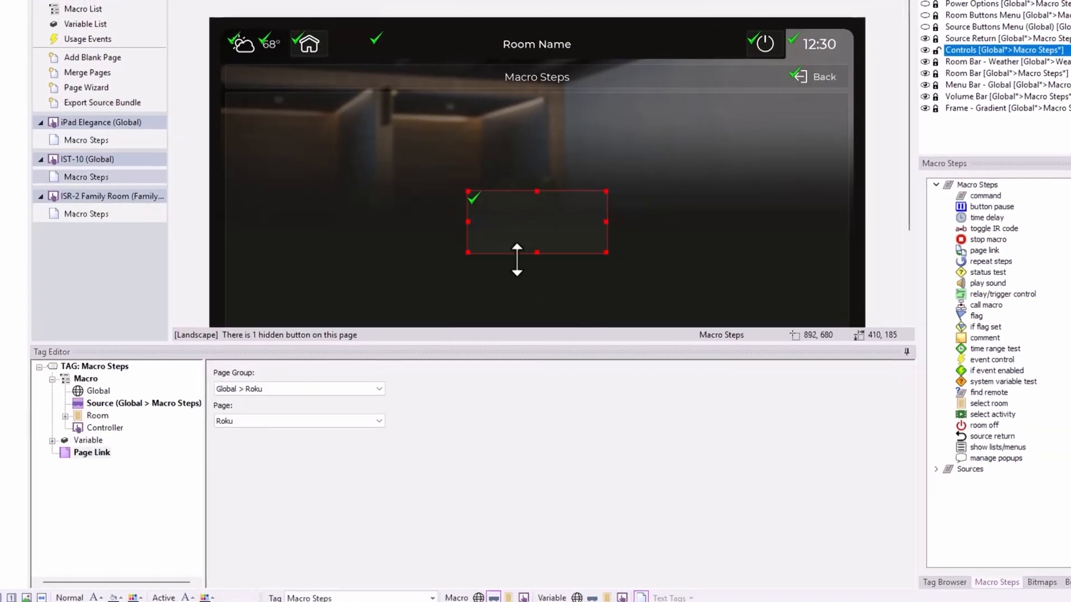
Append a time delay and a TV Bar command with Inputs \ Discrete Inputs set to HDMI1 to the button's source macro.
left_click(129, 392)
left_click(113, 403)
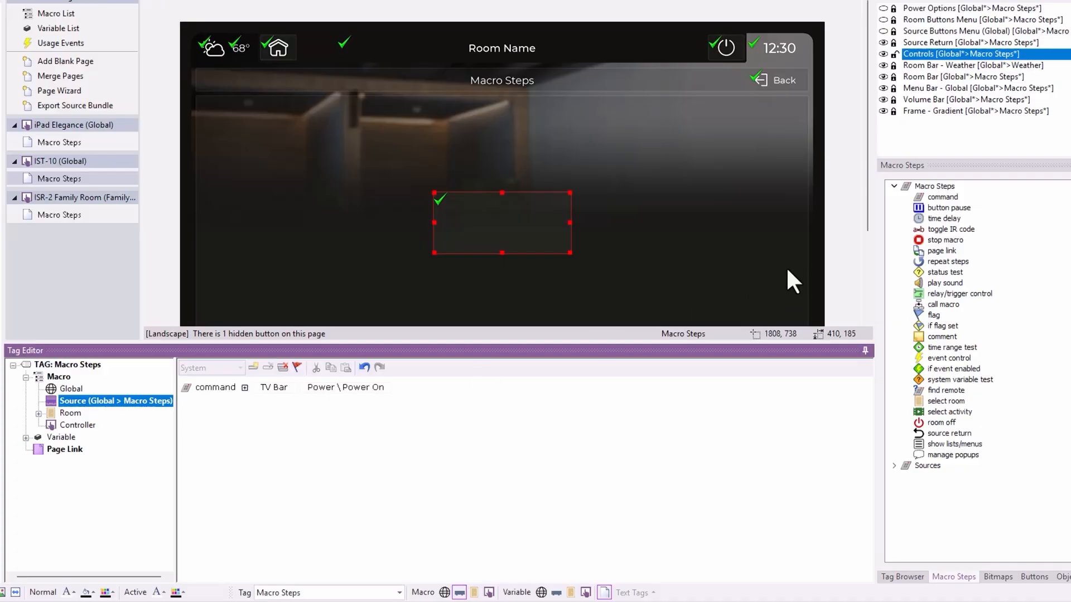
double_click(949, 221)
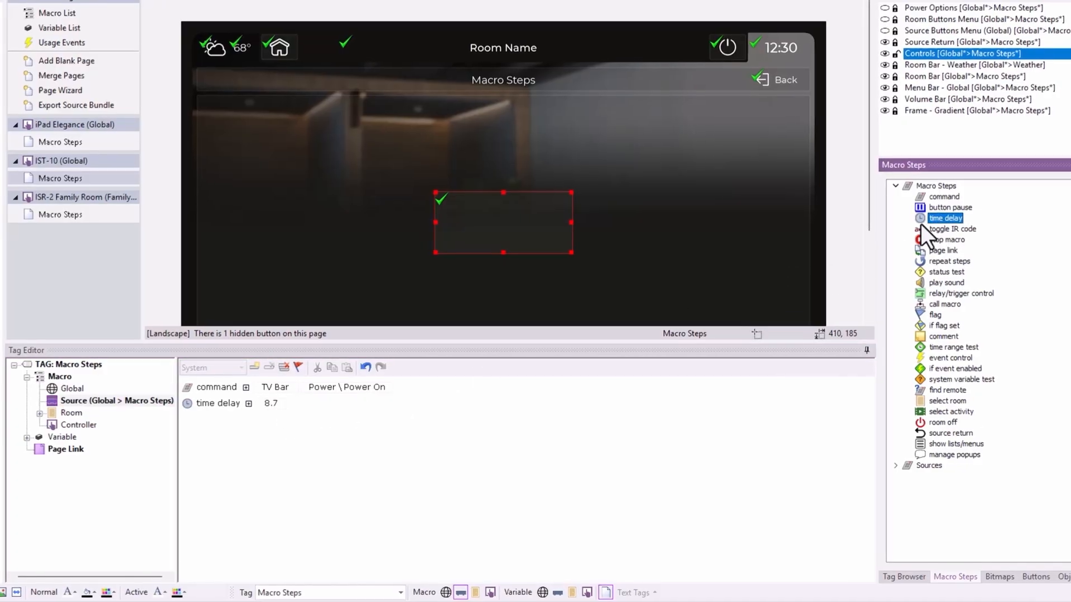
double_click(943, 197)
left_click(320, 422)
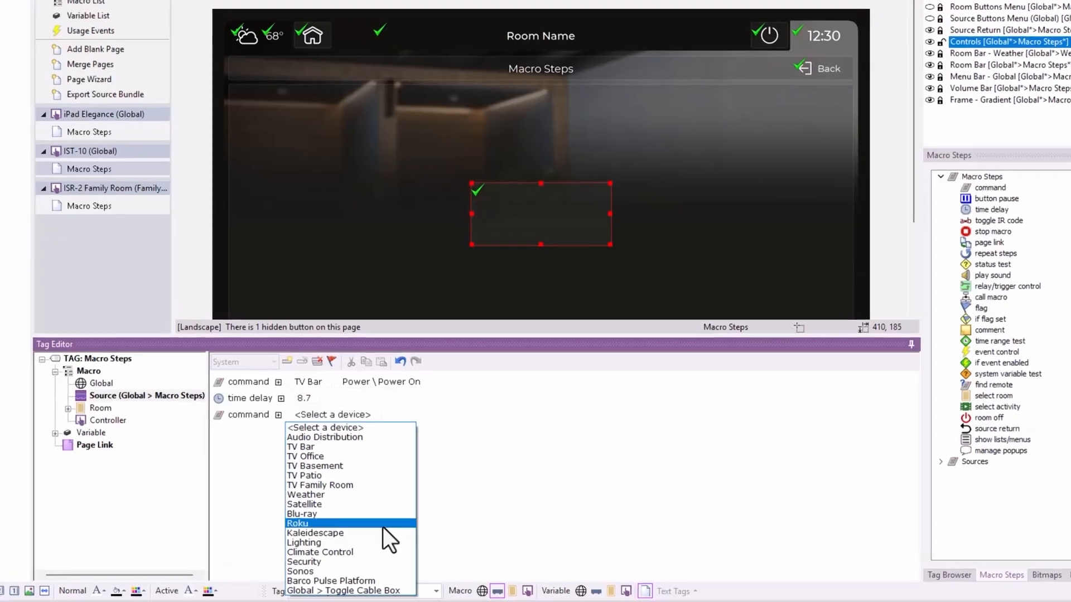
left_click(429, 443)
left_click(474, 404)
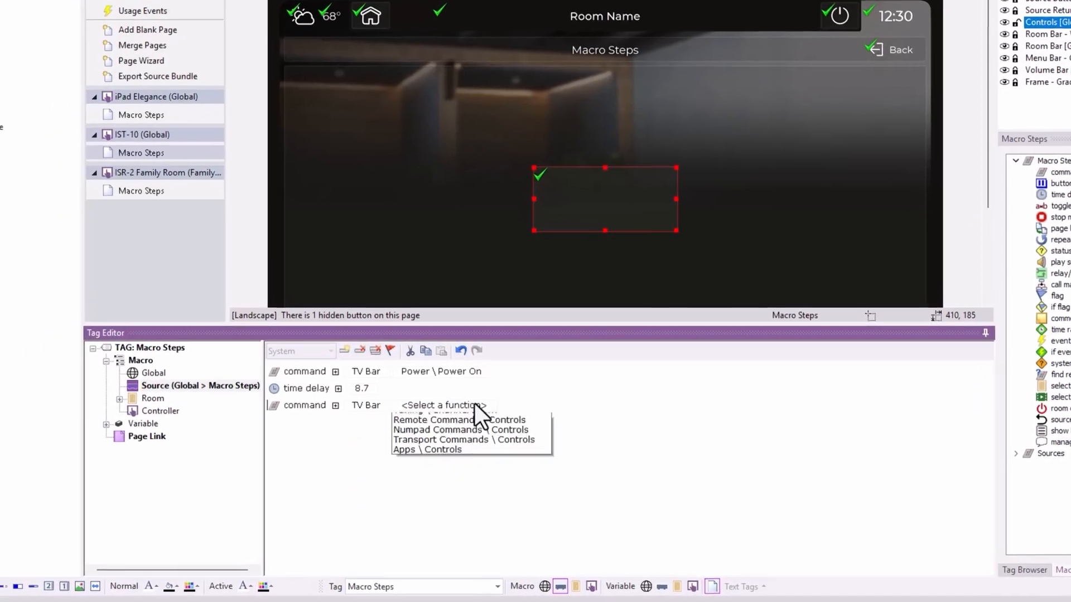
left_click(510, 495)
left_click(552, 401)
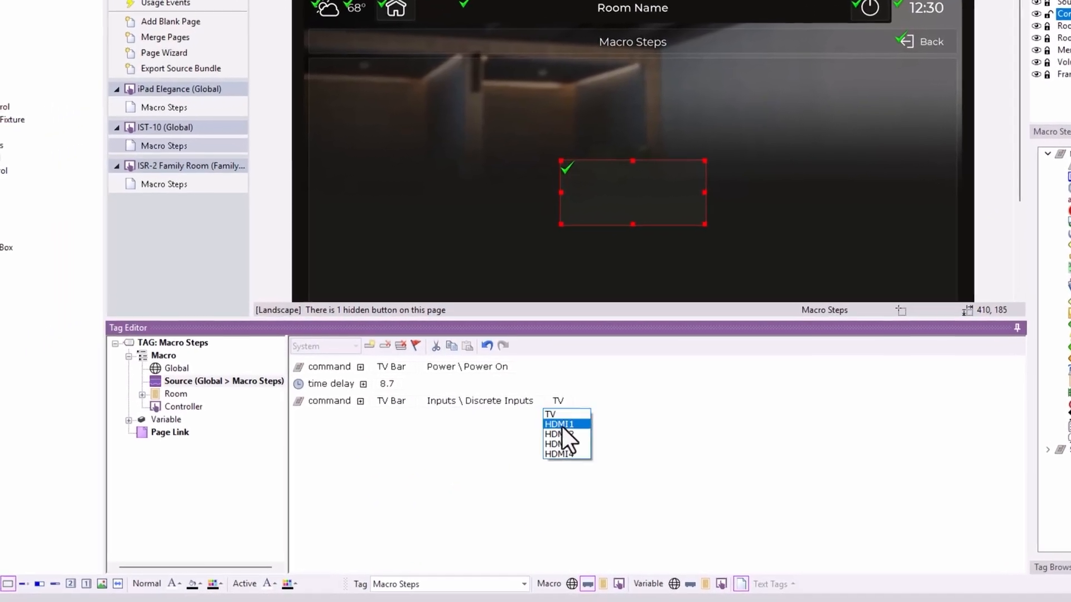
left_click(564, 426)
Compare the tag's page link settings with the steps in its source macro.
left_click(178, 431)
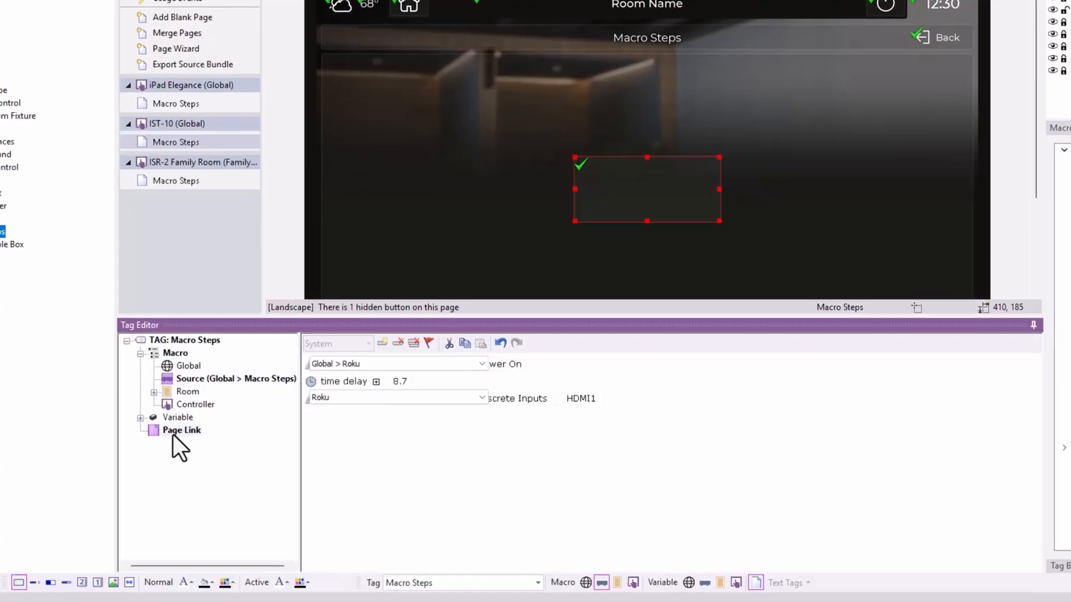
left_click(216, 379)
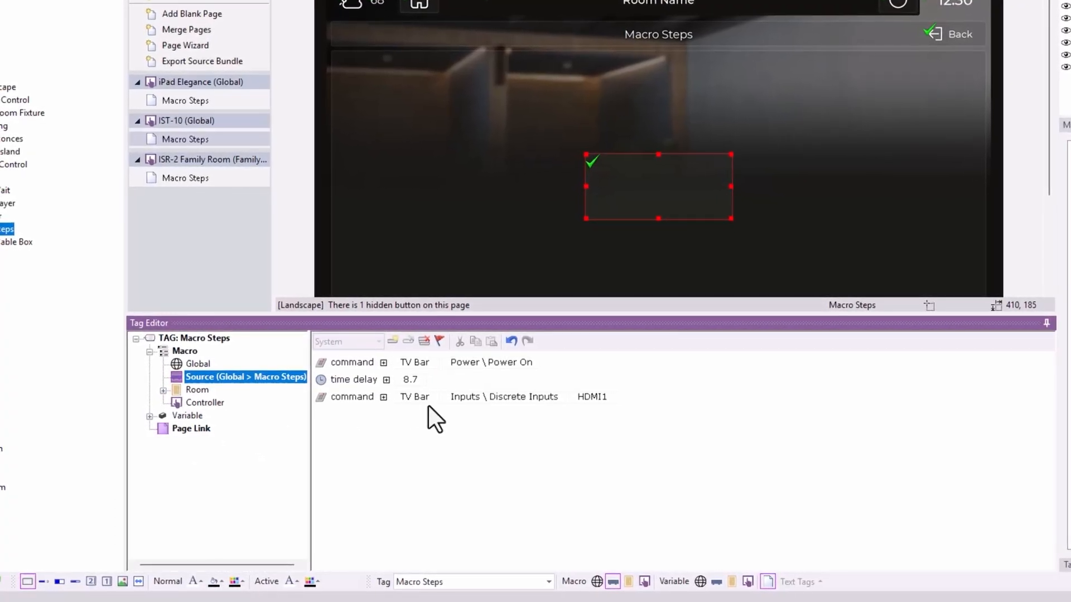
left_click(199, 430)
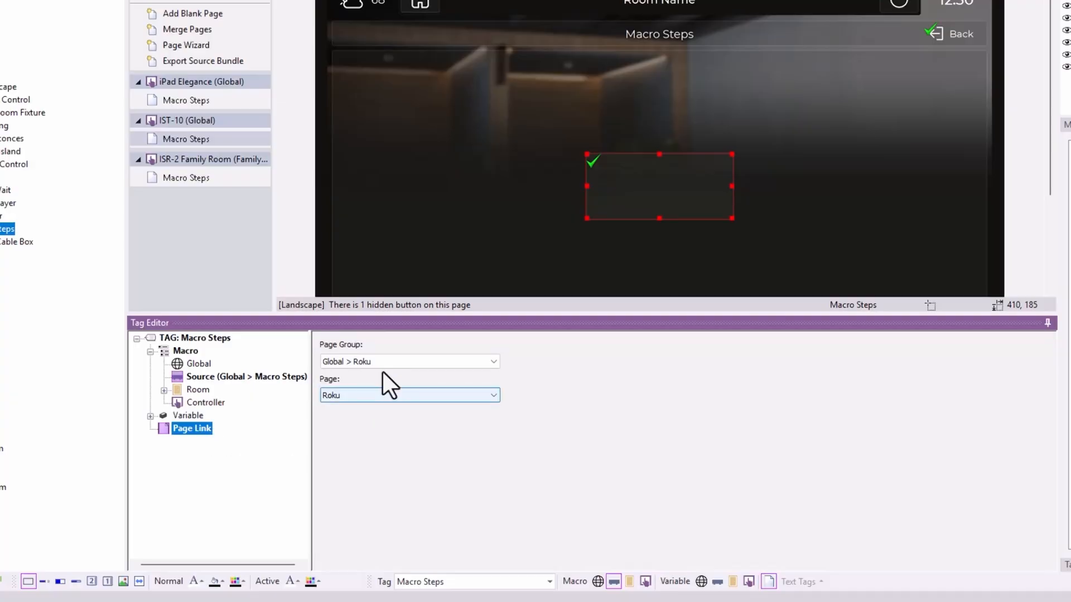
Add a page link step to the source macro that targets Global > Roku on the Calling Controller.
left_click(243, 382)
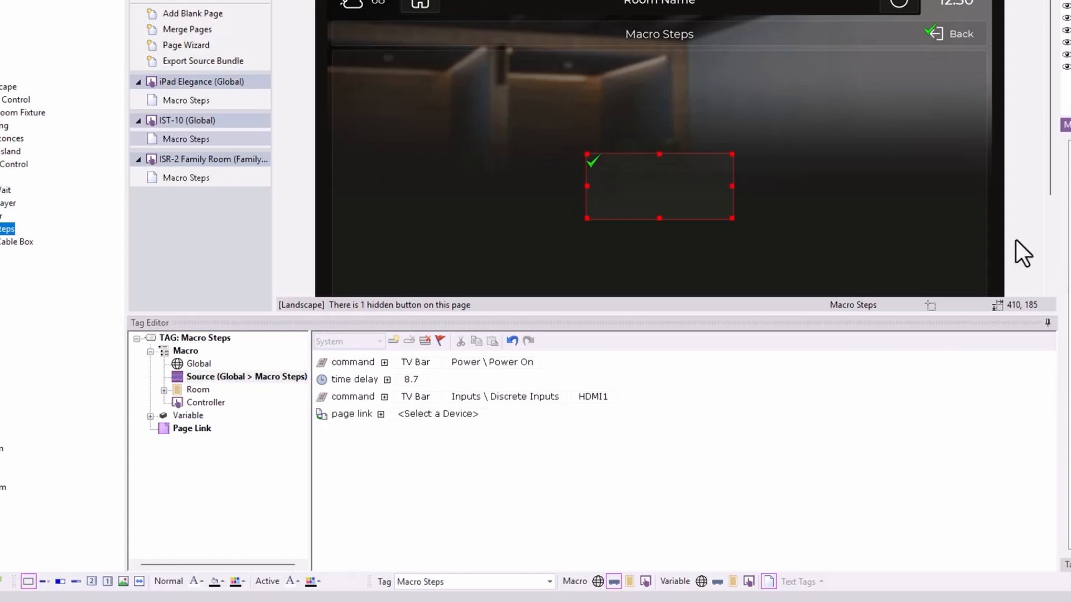
left_click(452, 413)
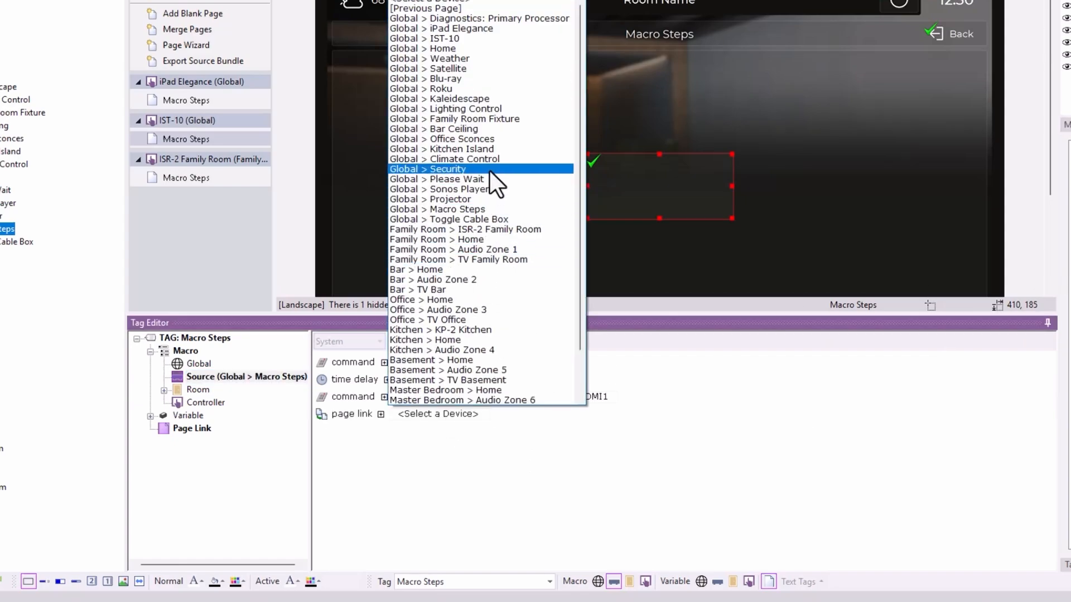
left_click(498, 89)
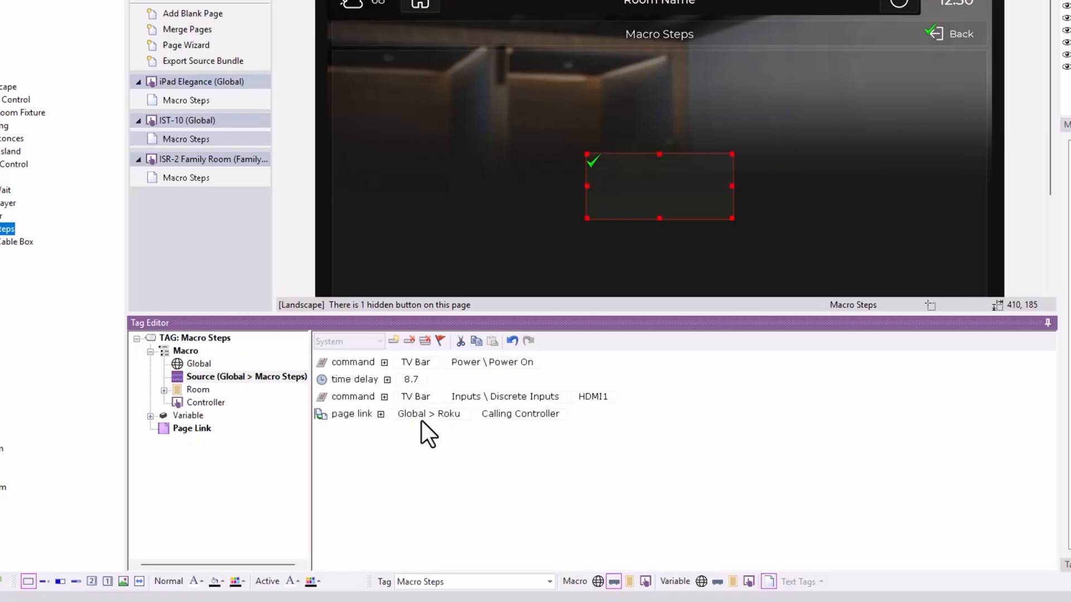
Reset the tag's page link to <None> and clear all steps from the button's source macro.
left_click(192, 430)
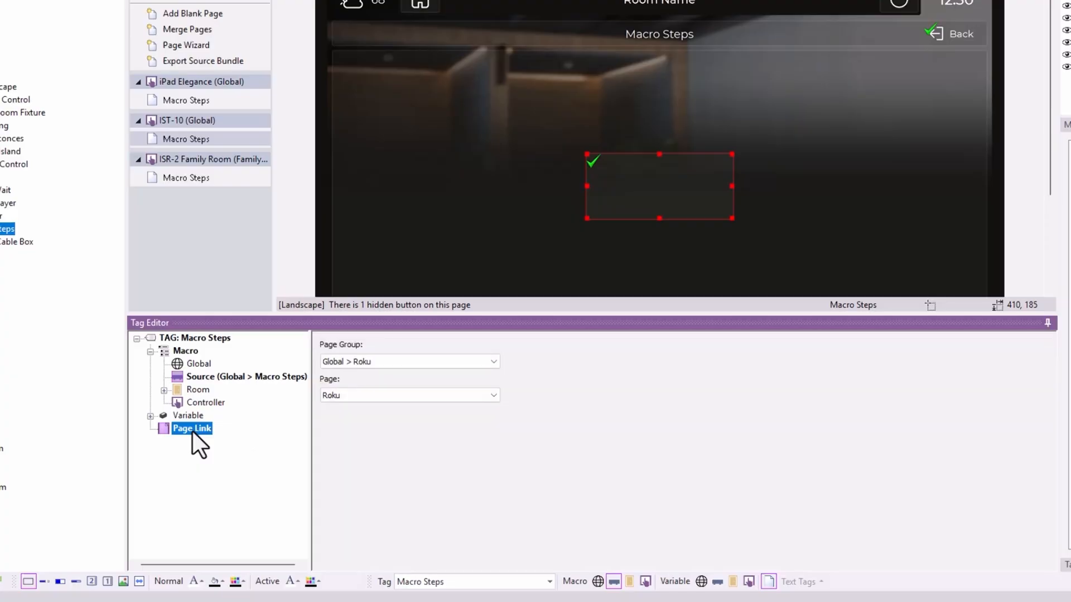
left_click(251, 377)
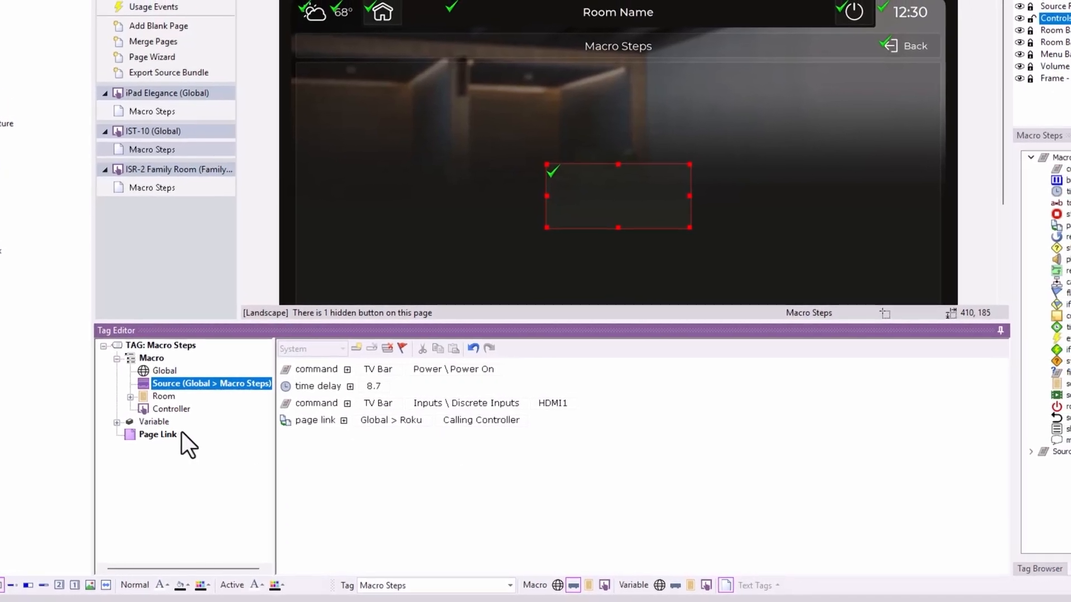
left_click(178, 431)
left_click(312, 370)
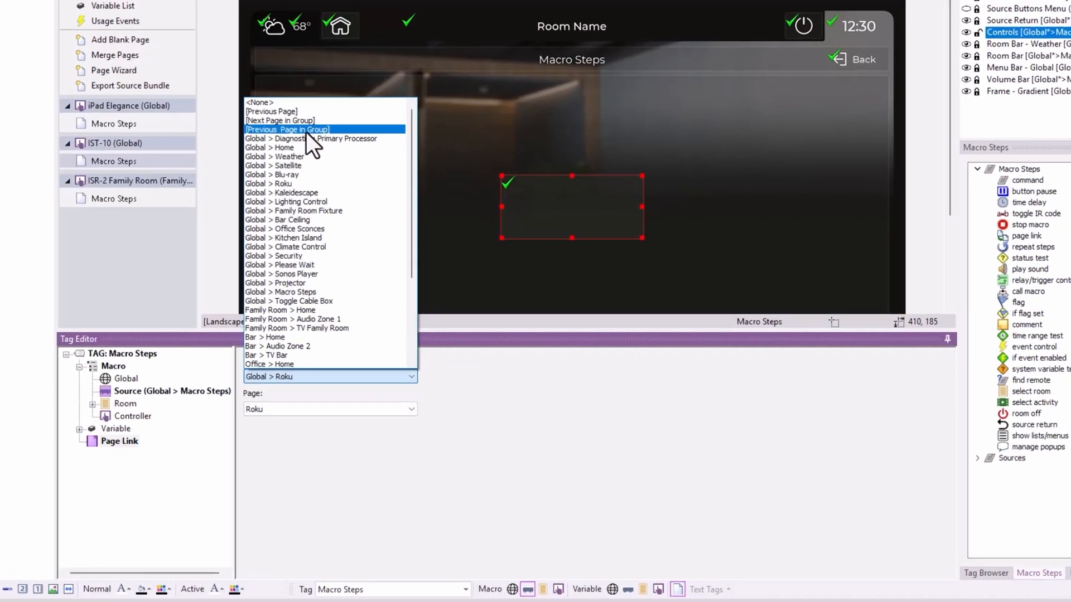
left_click(297, 110)
left_click(131, 394)
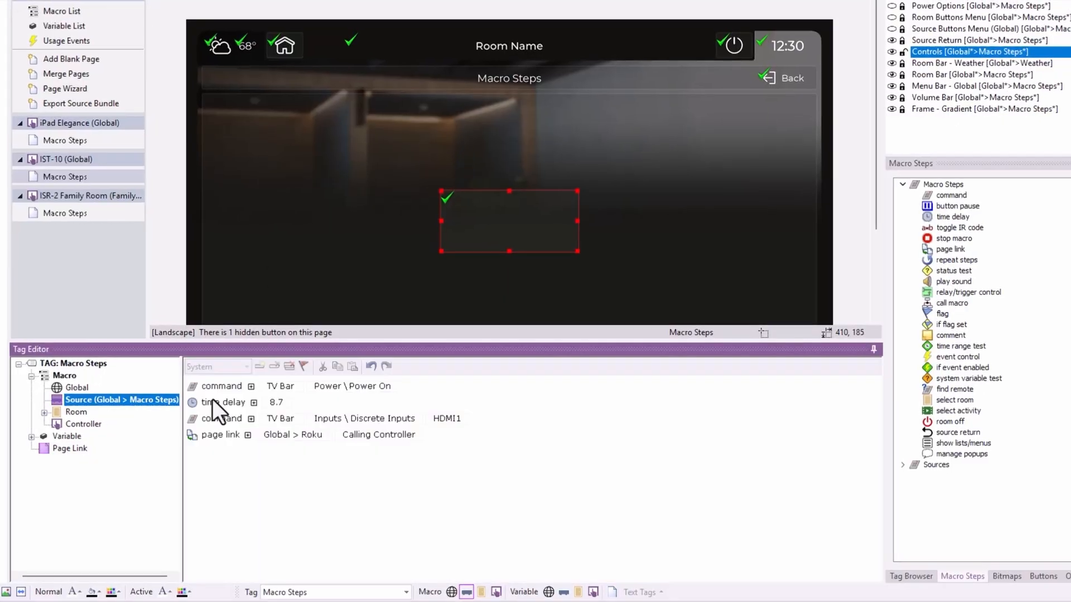
left_click(285, 366)
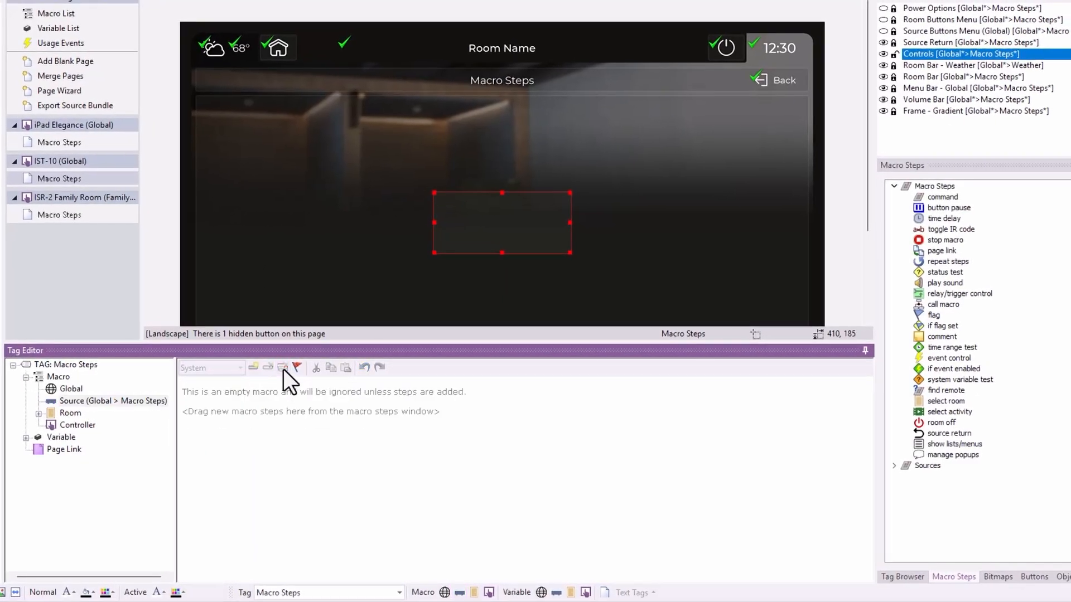
Add a repeat steps block to the empty source macro with the mode Until button is released.
double_click(942, 260)
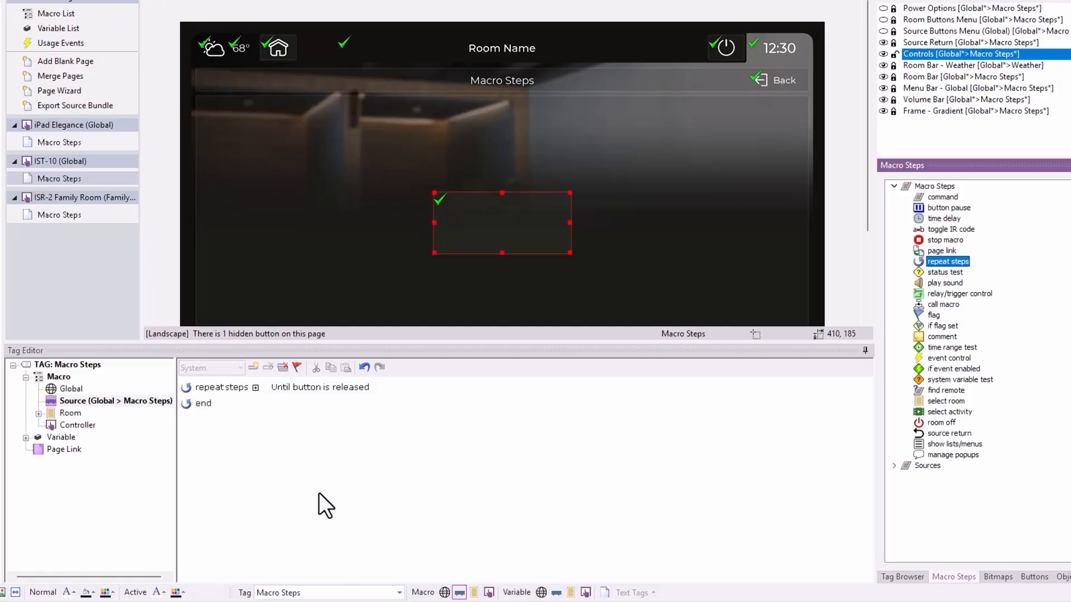
left_click(355, 389)
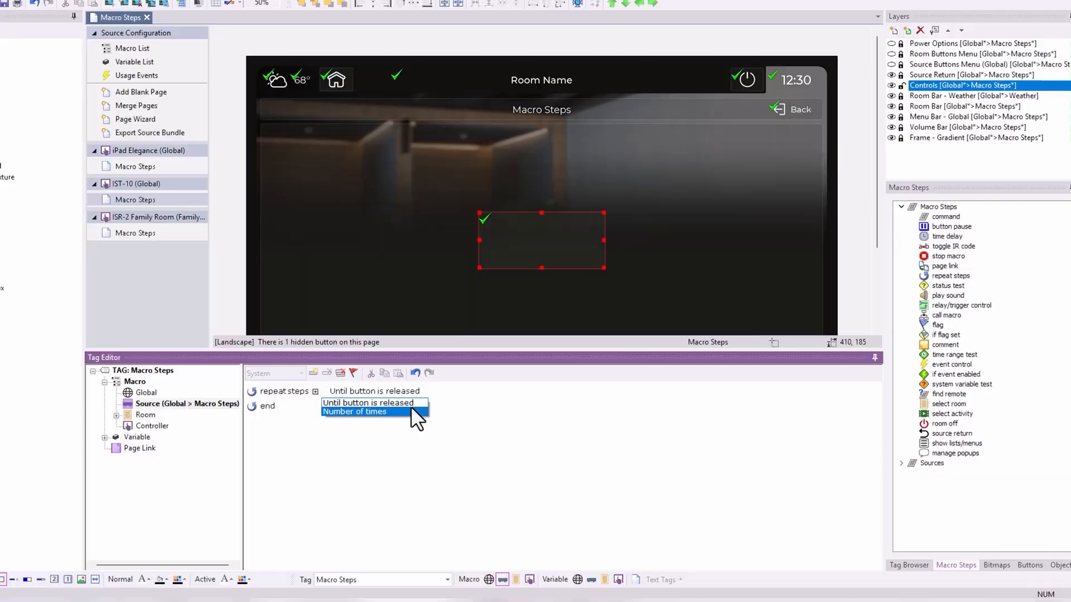
left_click(415, 403)
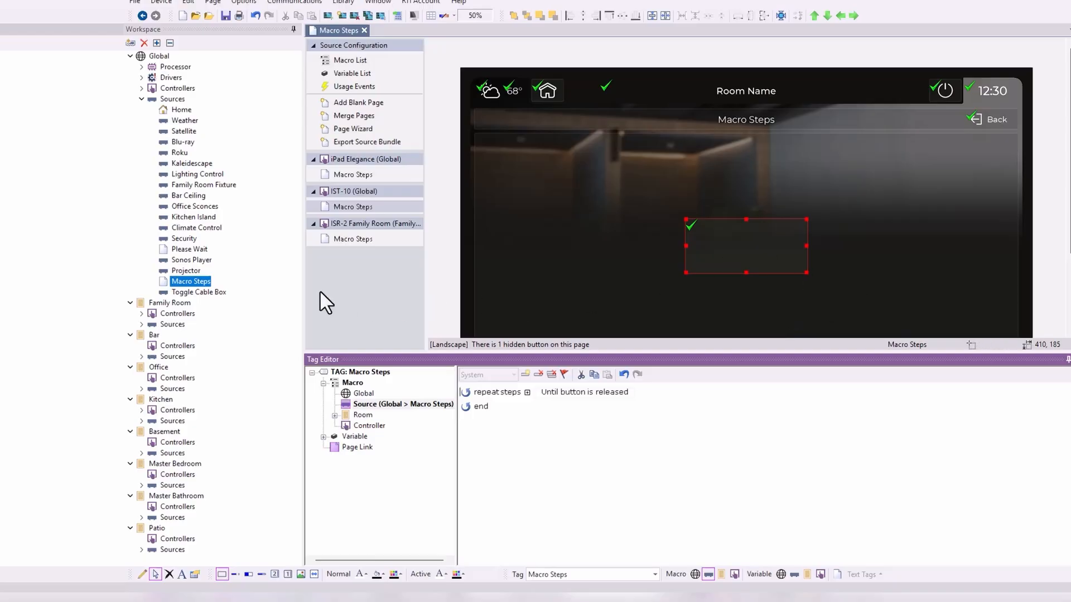
Delete the Toggle Cable Box source from the Global sources.
right_click(212, 292)
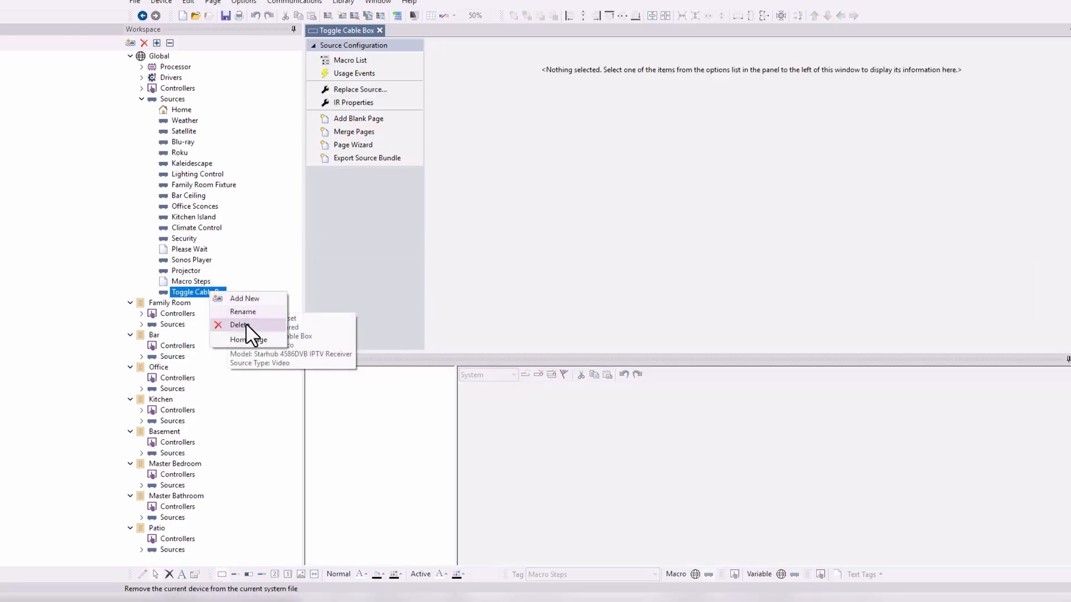
left_click(245, 324)
left_click(722, 325)
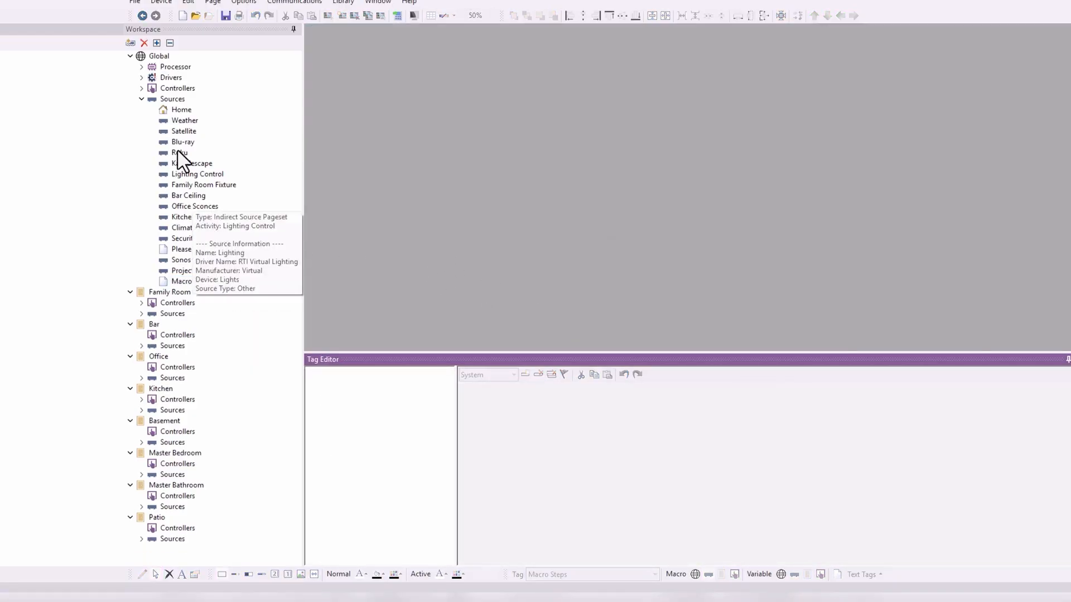
Start adding a workspace item to Global, choosing the Arcam AV Receiver AVR 350 from the SYSTEM RS-232 library.
left_click(130, 43)
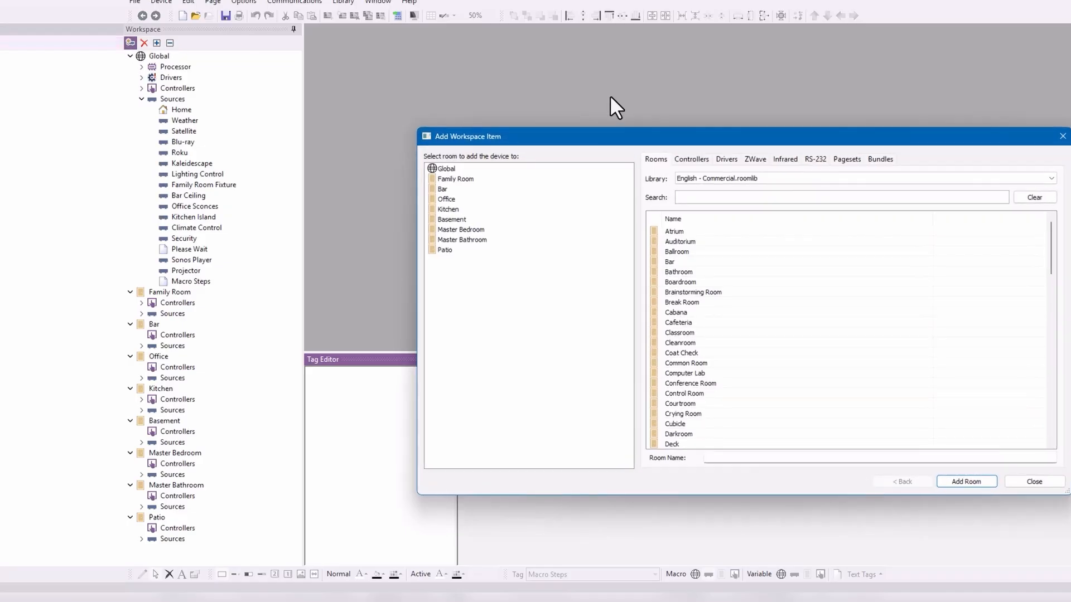
left_click(815, 159)
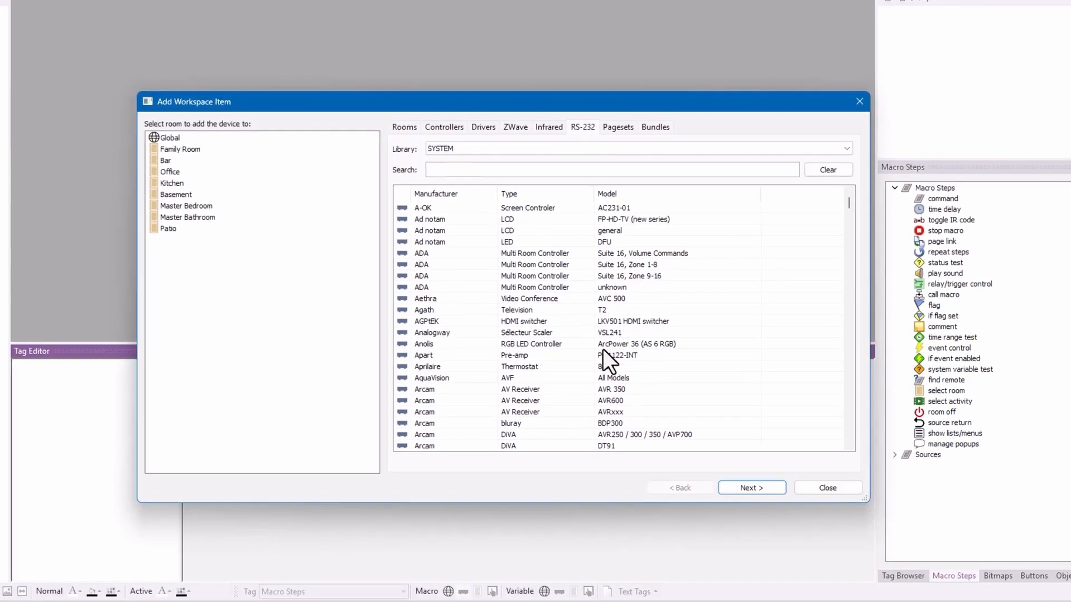
scroll(602, 348, "down", 2)
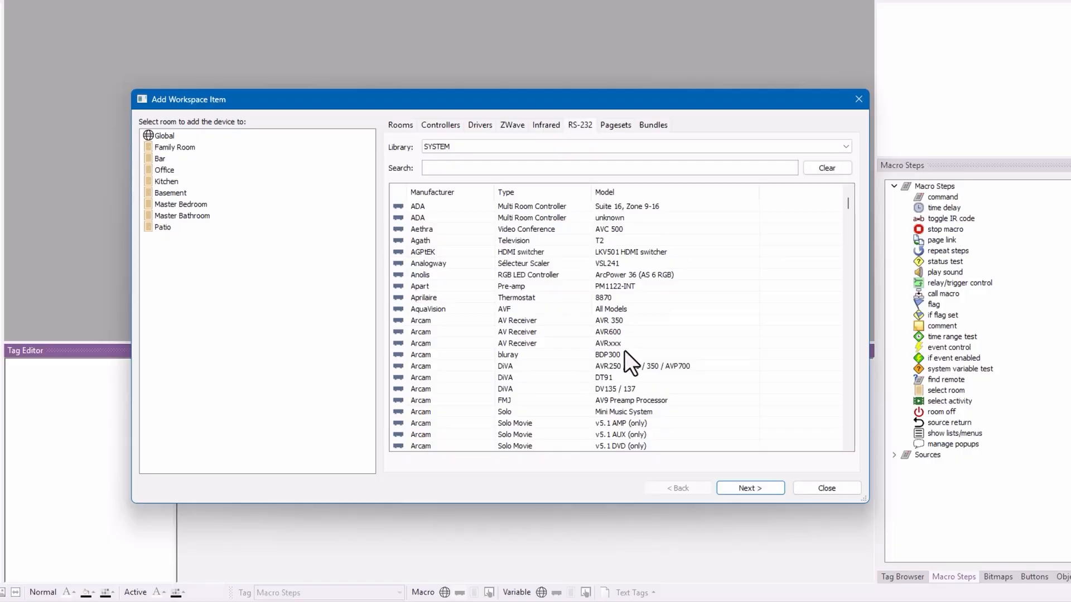
left_click(608, 320)
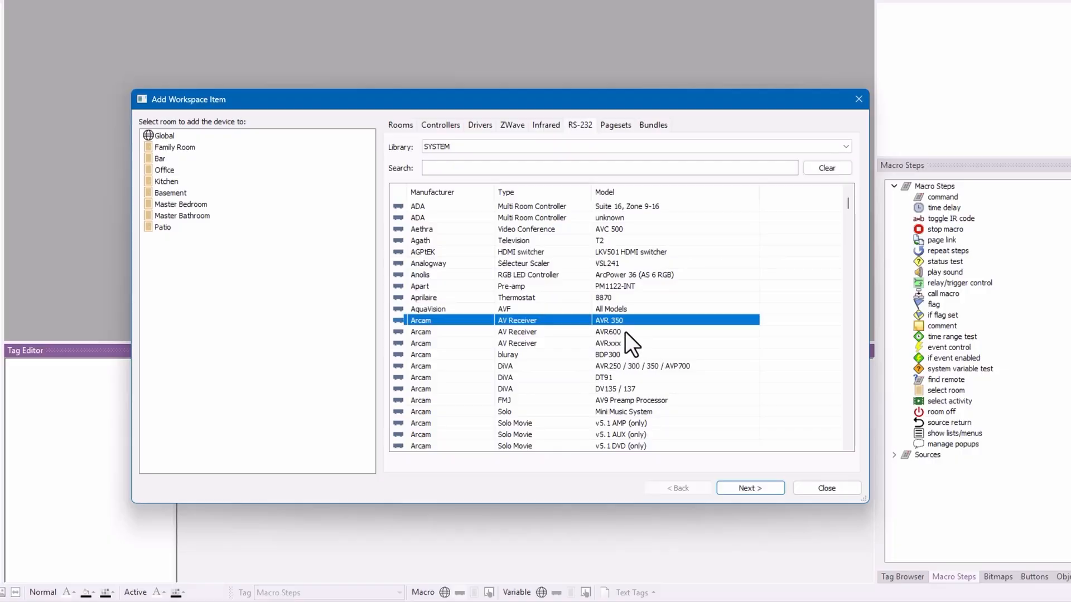
left_click(185, 136)
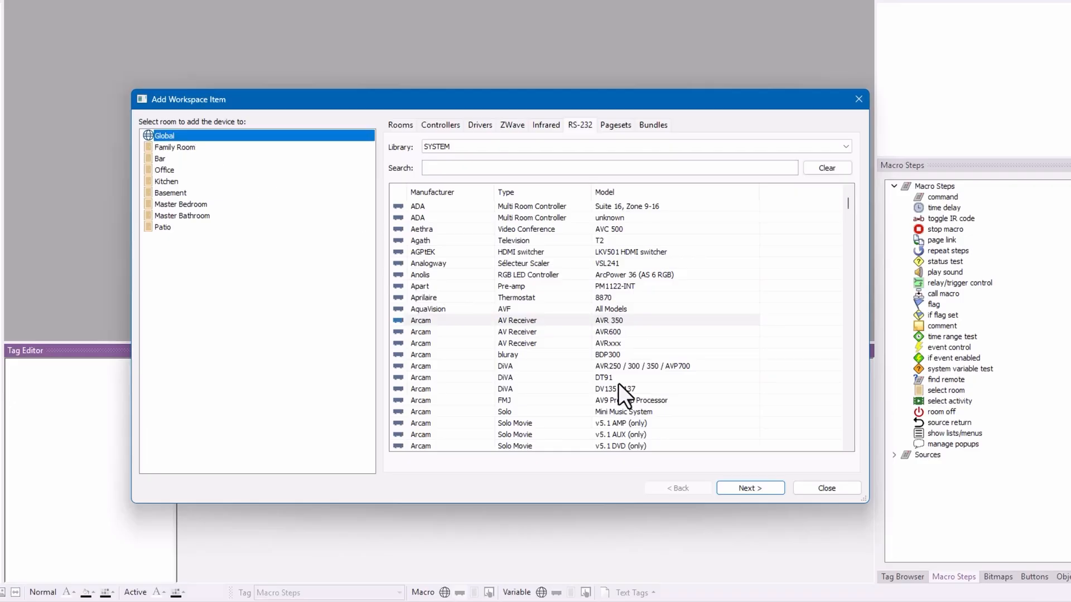
left_click(750, 488)
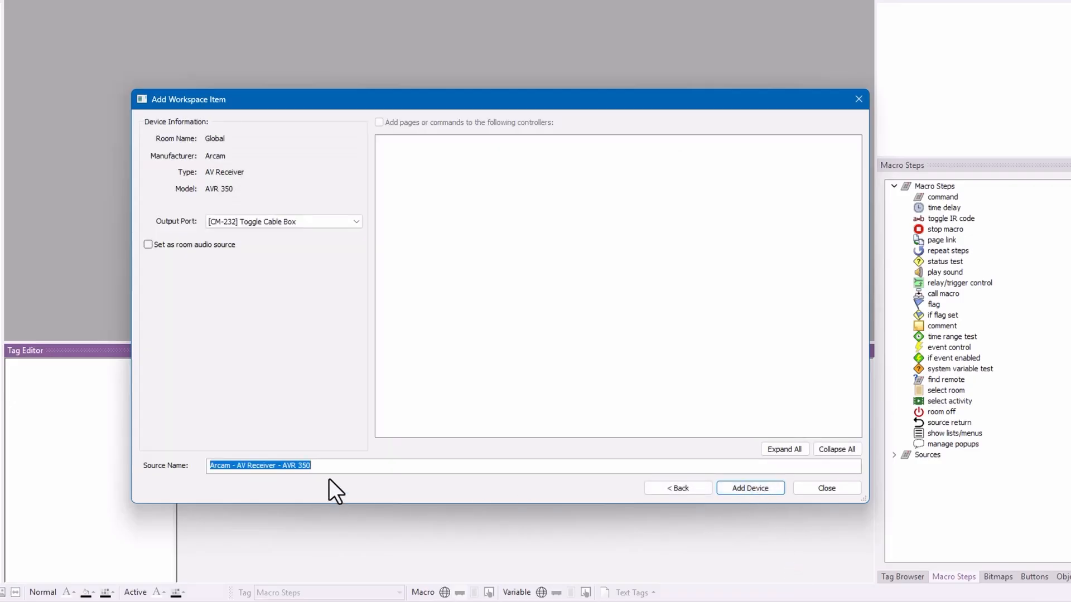
Add the device with the source name Arcam Repeat Steps and output port [RS-232] Port 1.
type("Ar")
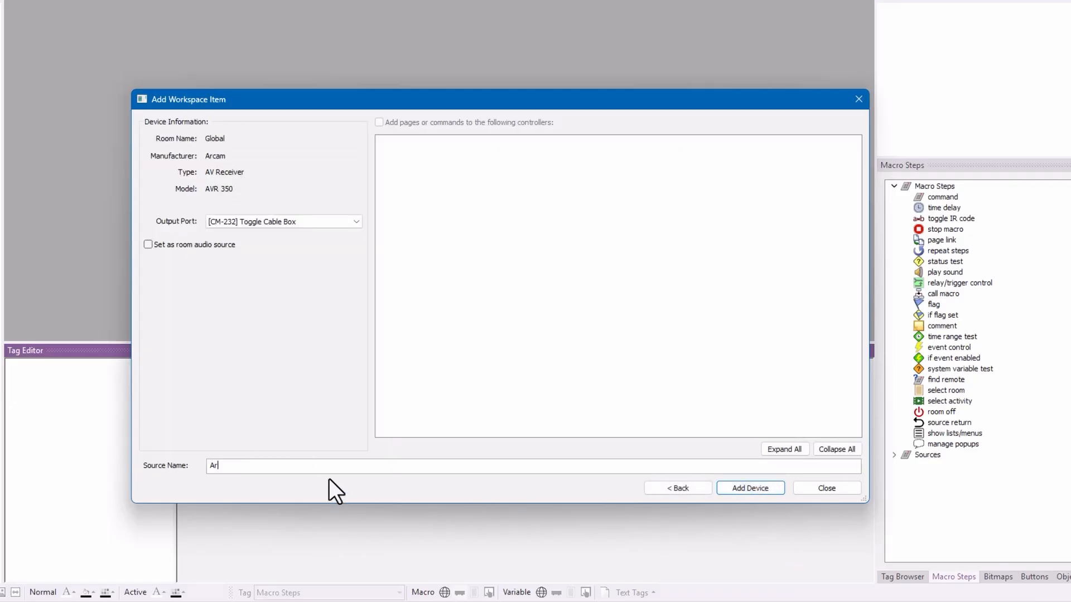
type("cam Repeat Steps")
left_click(283, 222)
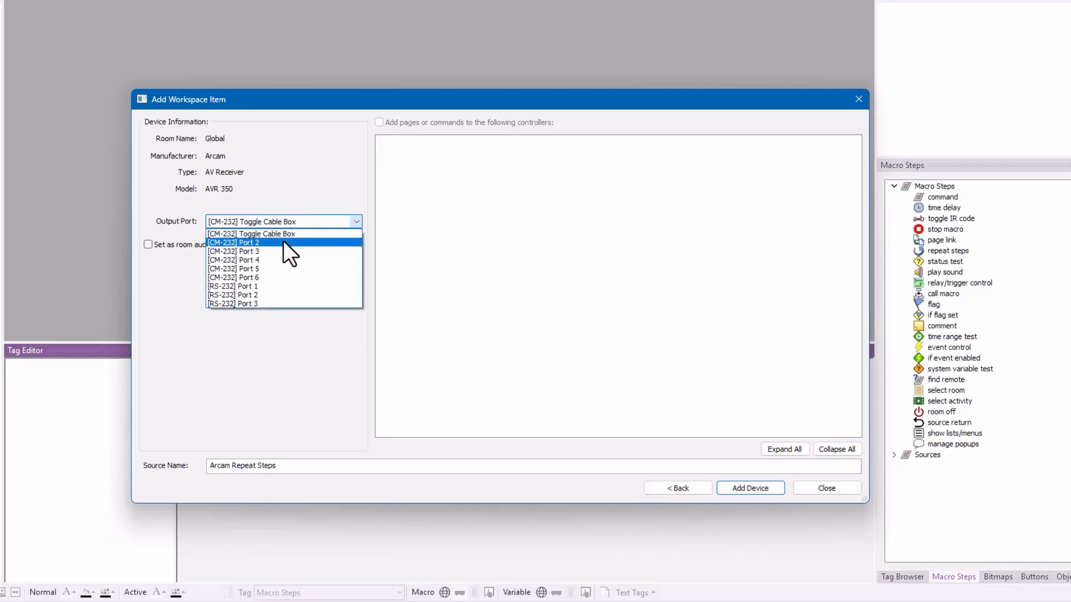
left_click(276, 286)
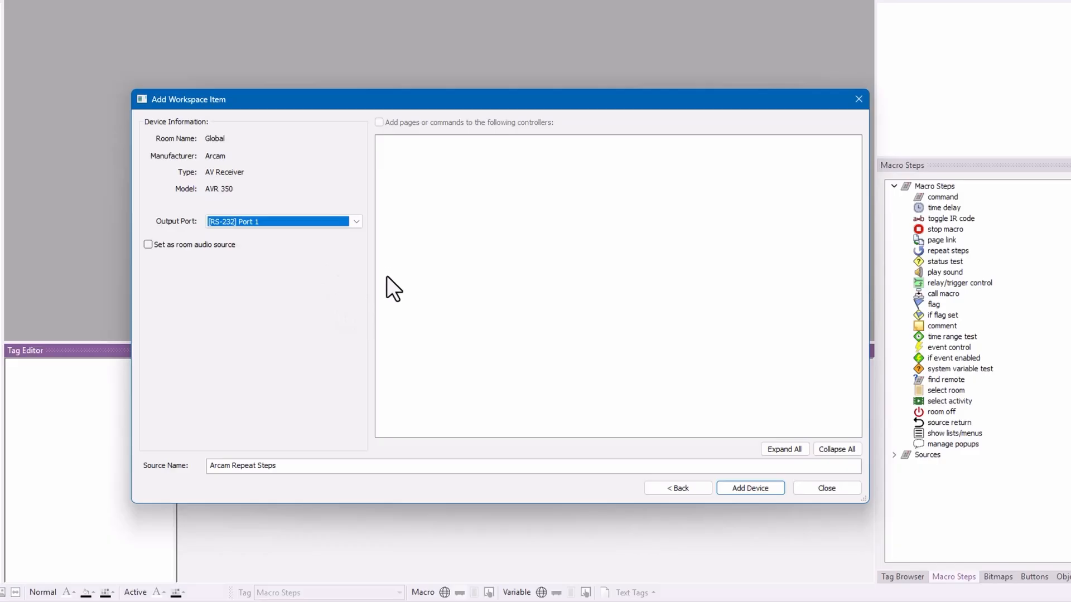
left_click(761, 489)
left_click(828, 483)
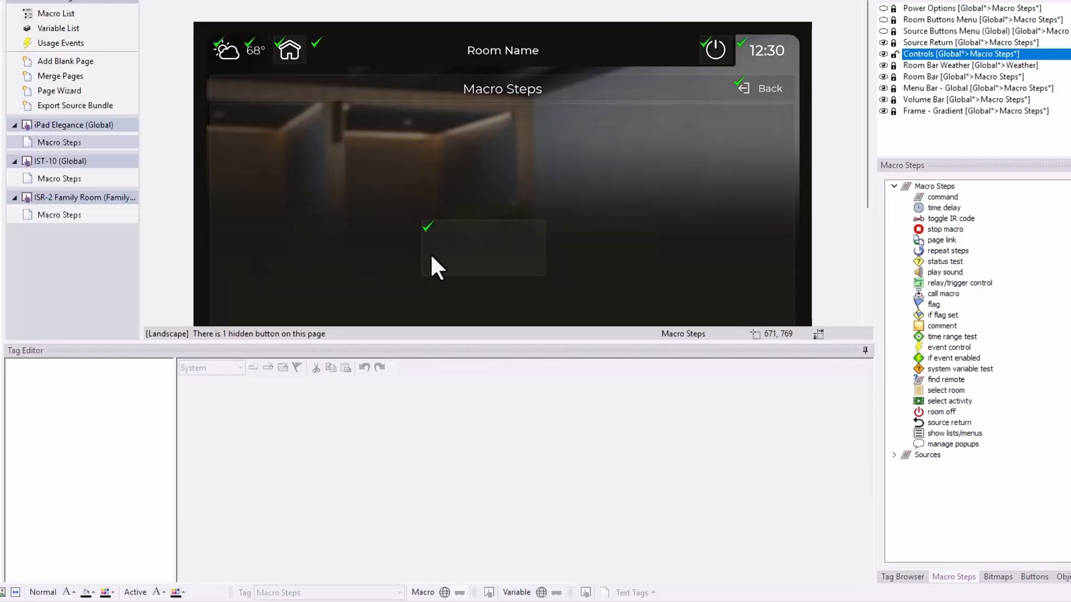
Add a command inside the button's repeat steps block that sends Z1 Vol +1db to Global > Arcam Repeat Steps.
left_click(476, 256)
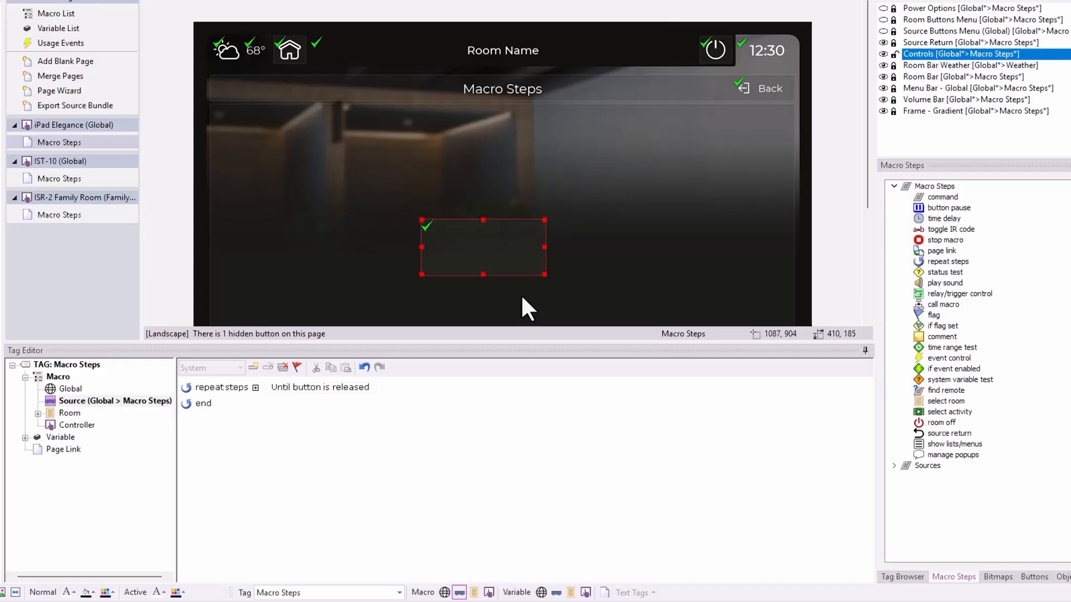
left_click_drag(943, 200, 379, 402)
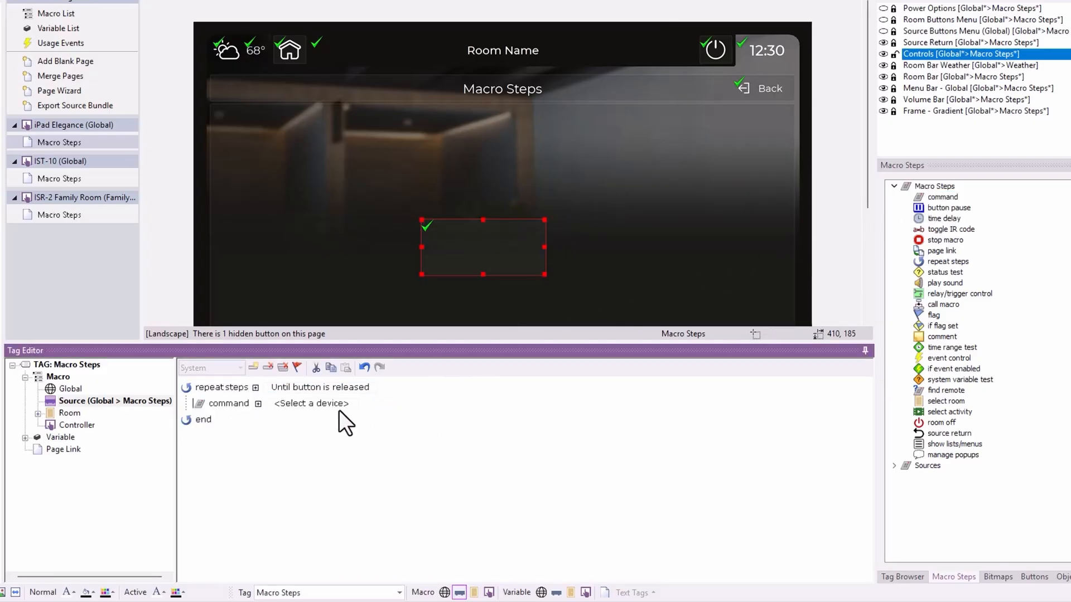
left_click(329, 405)
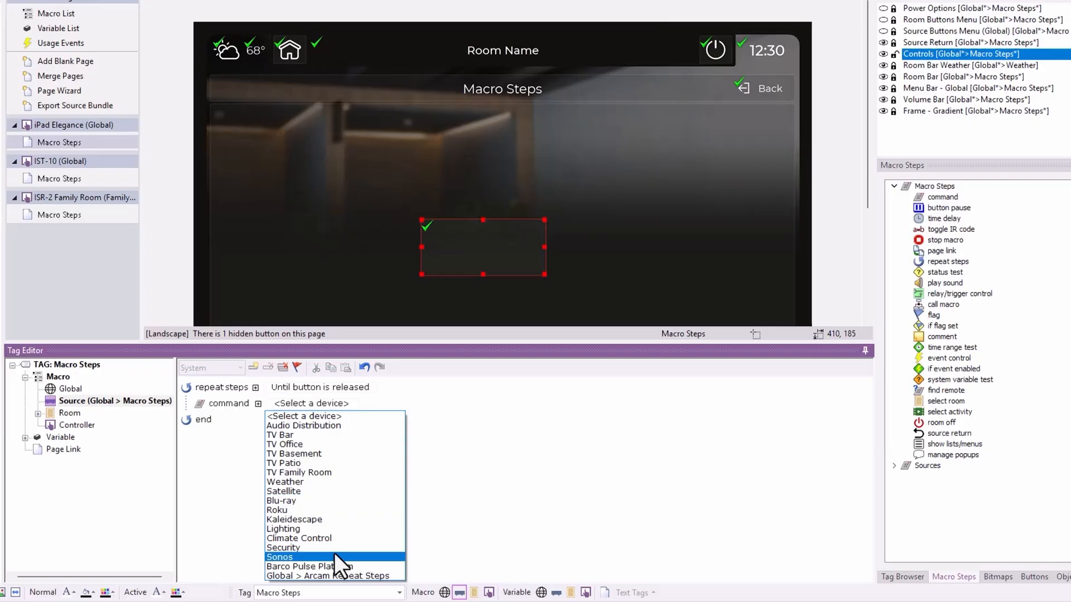
left_click(337, 576)
left_click(464, 406)
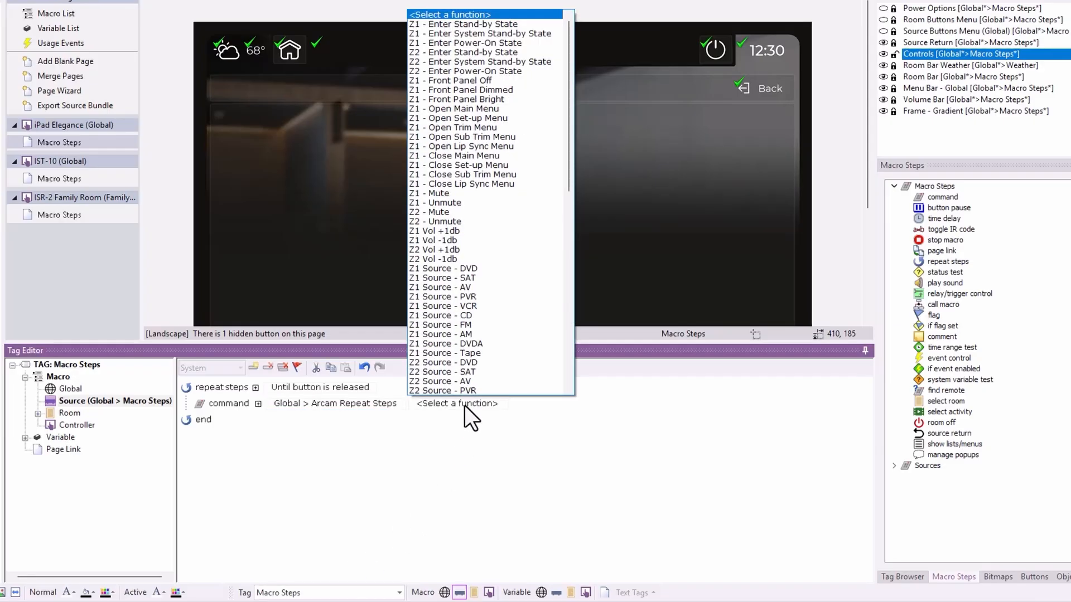
scroll(506, 297, "down", 2)
scroll(507, 297, "down", 10)
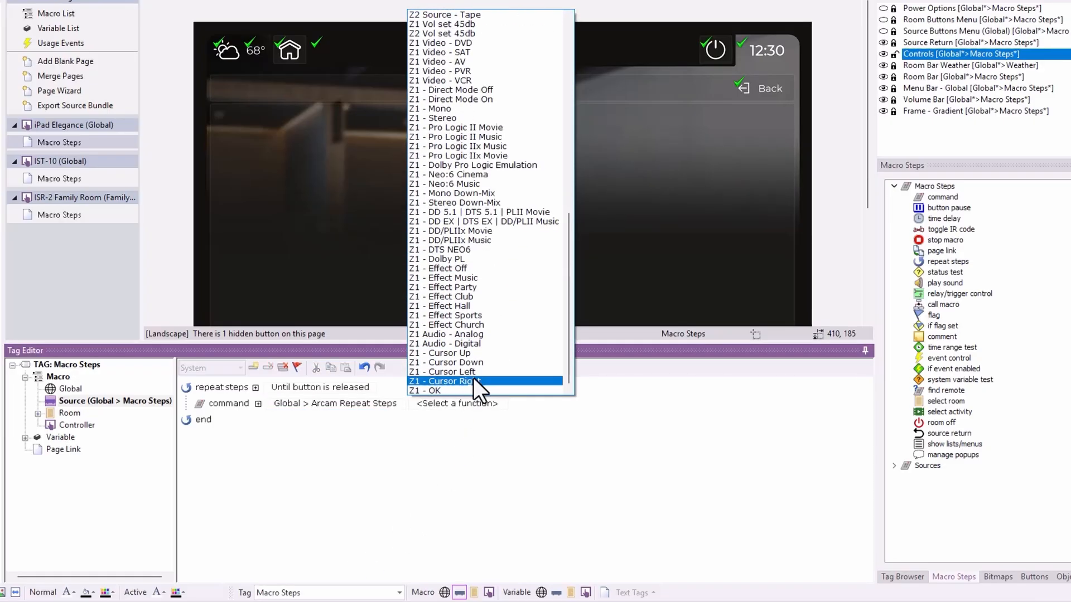
scroll(523, 149, "up", 15)
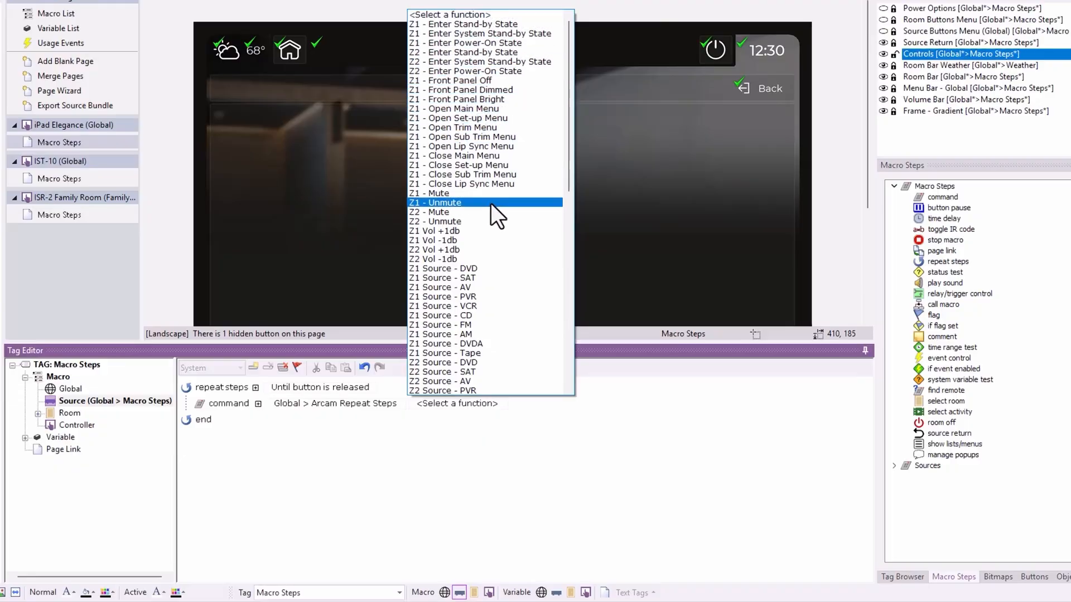
left_click(480, 230)
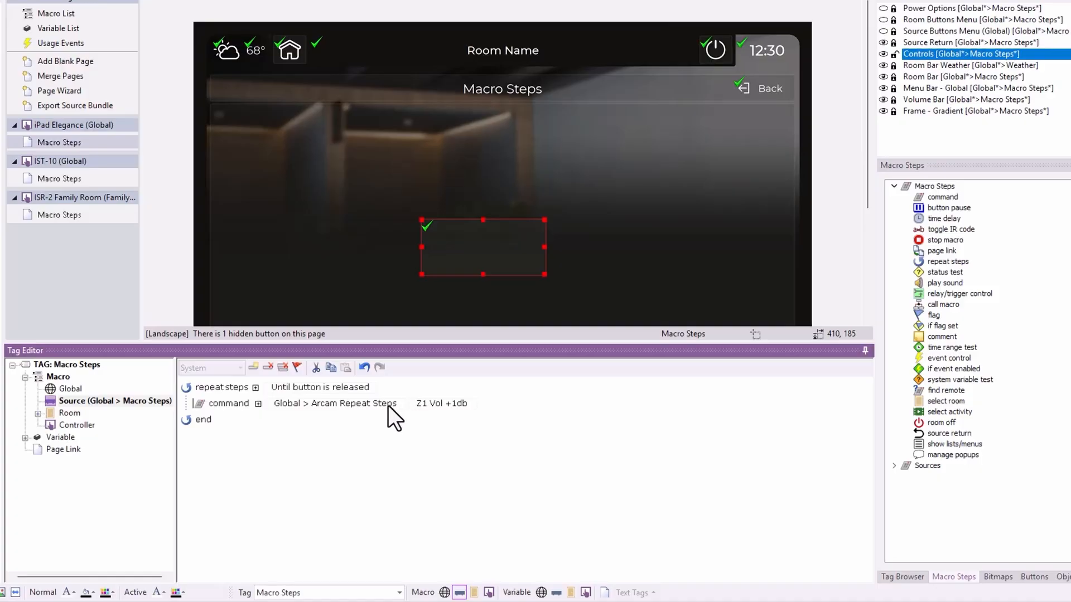
Delete the command from the repeat steps block and set the block's mode to Number of times.
right_click(204, 401)
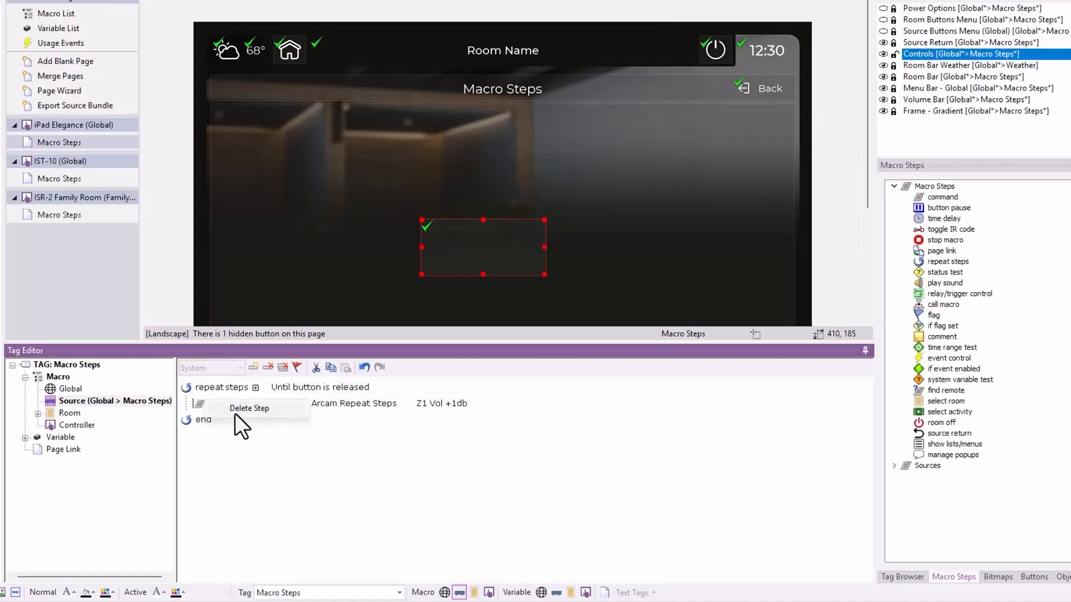
left_click(245, 416)
left_click(359, 390)
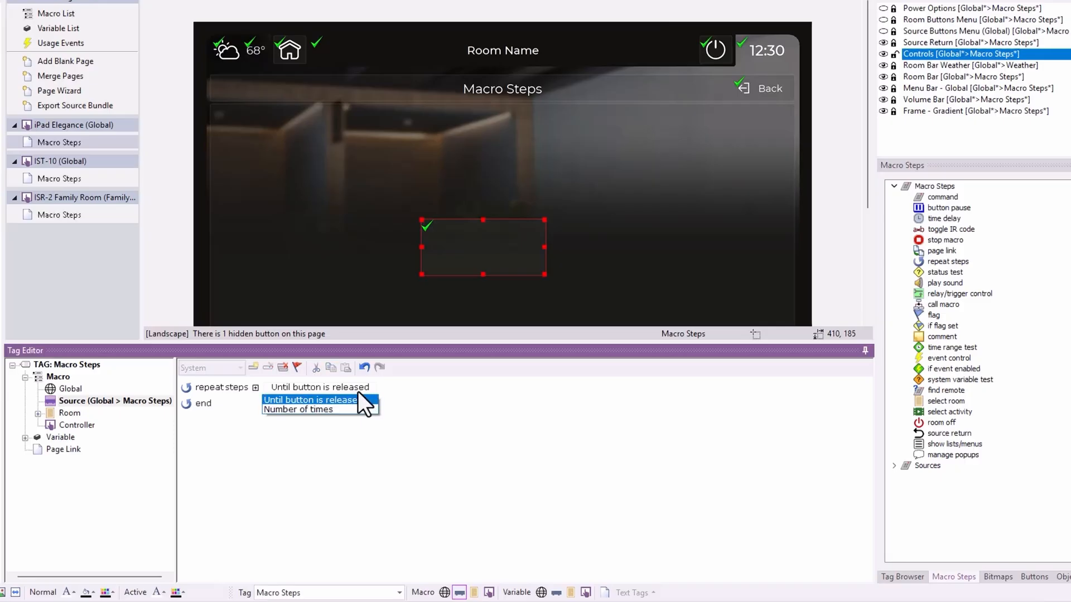
left_click(351, 408)
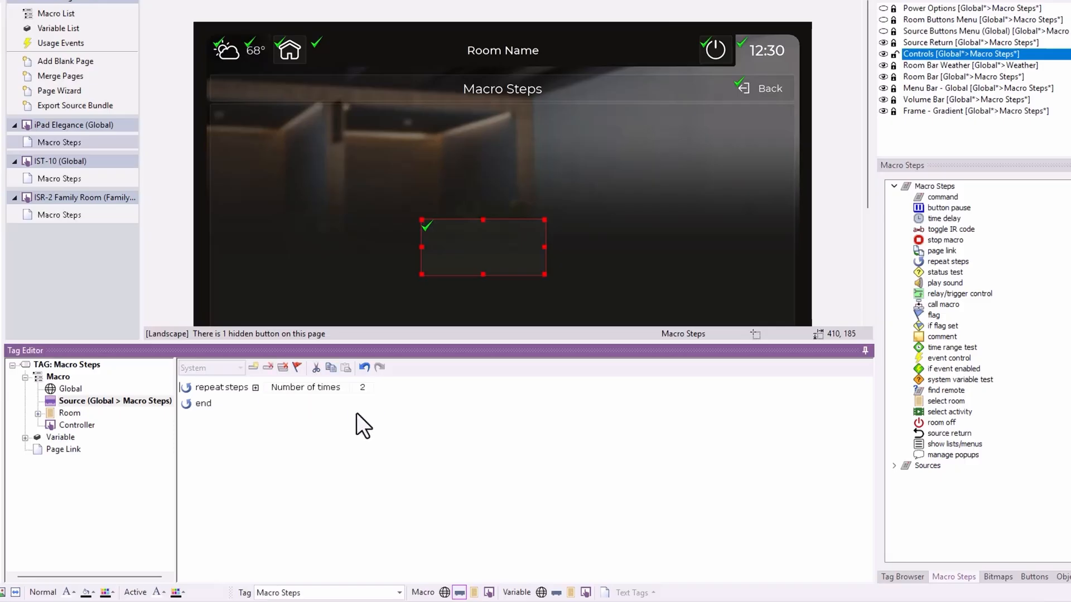
Add a command step after the repeat block with Roku as its device, leaving its function unselected.
double_click(946, 196)
left_click(325, 419)
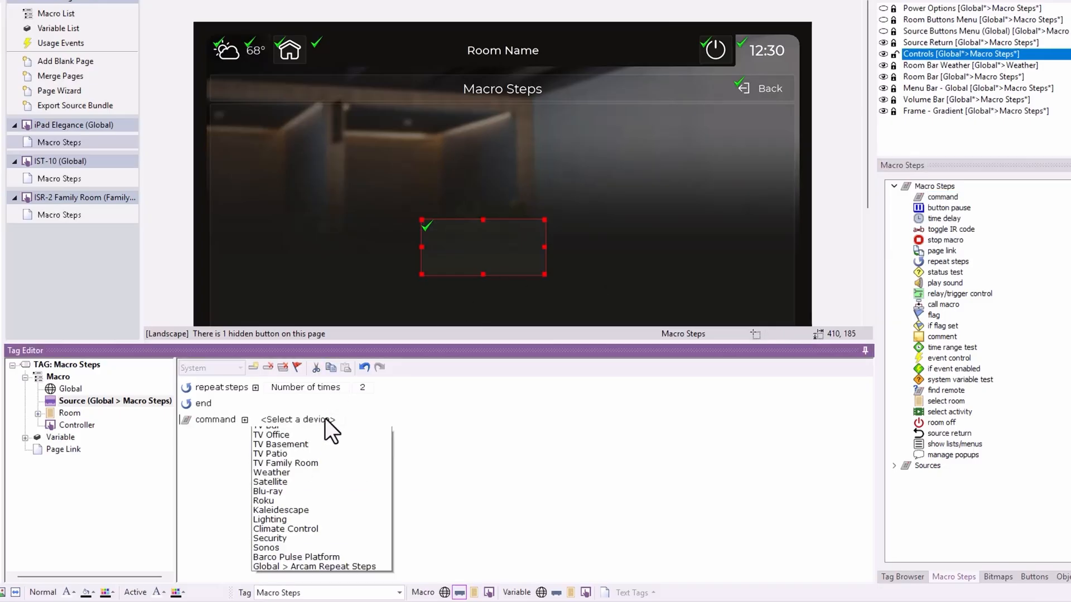
left_click(314, 523)
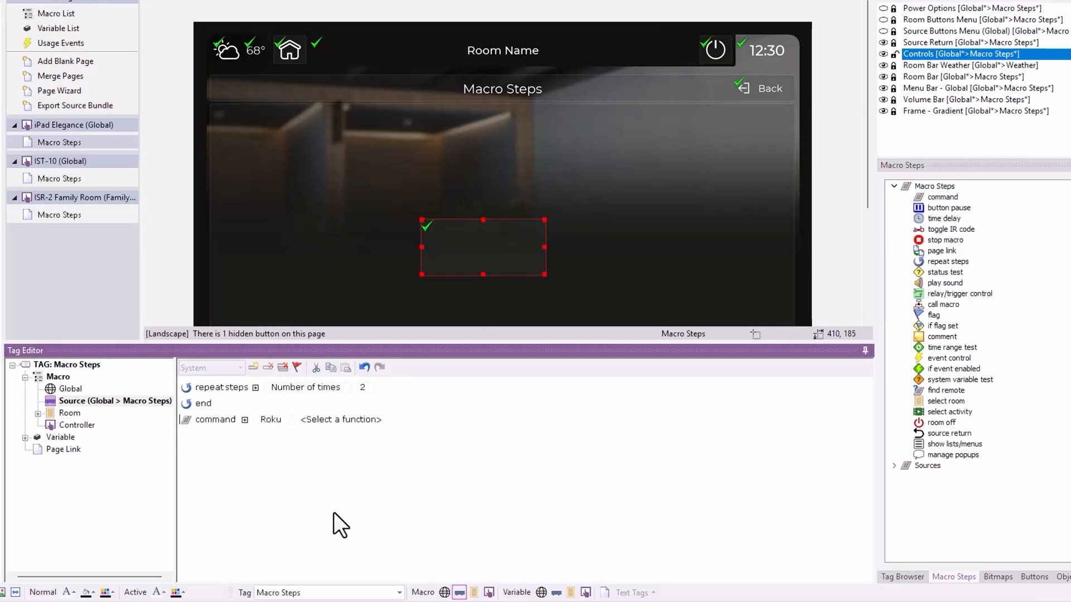
left_click(367, 423)
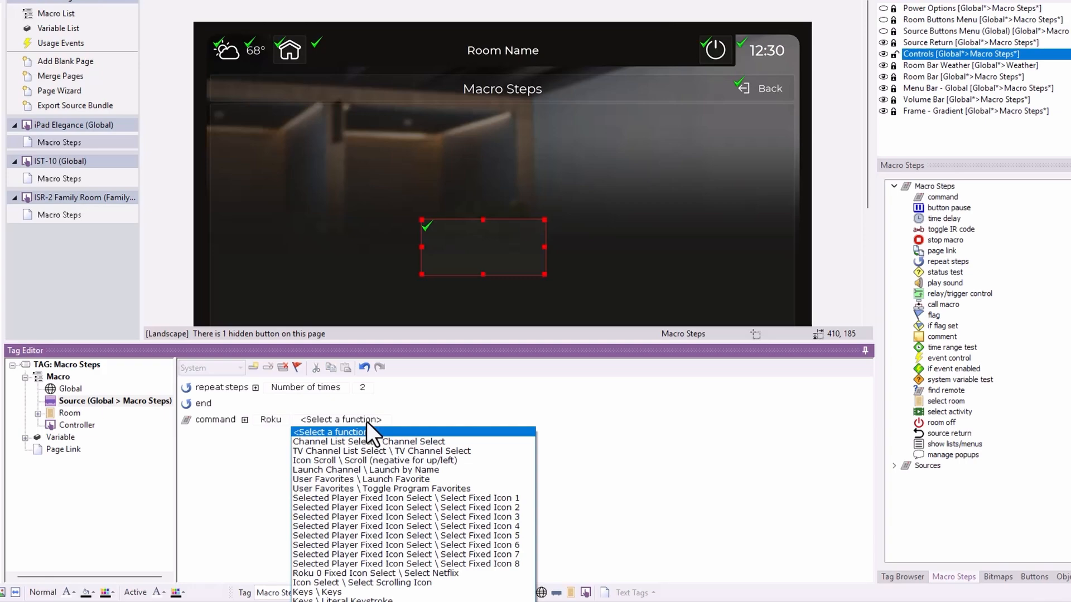
left_click(189, 414)
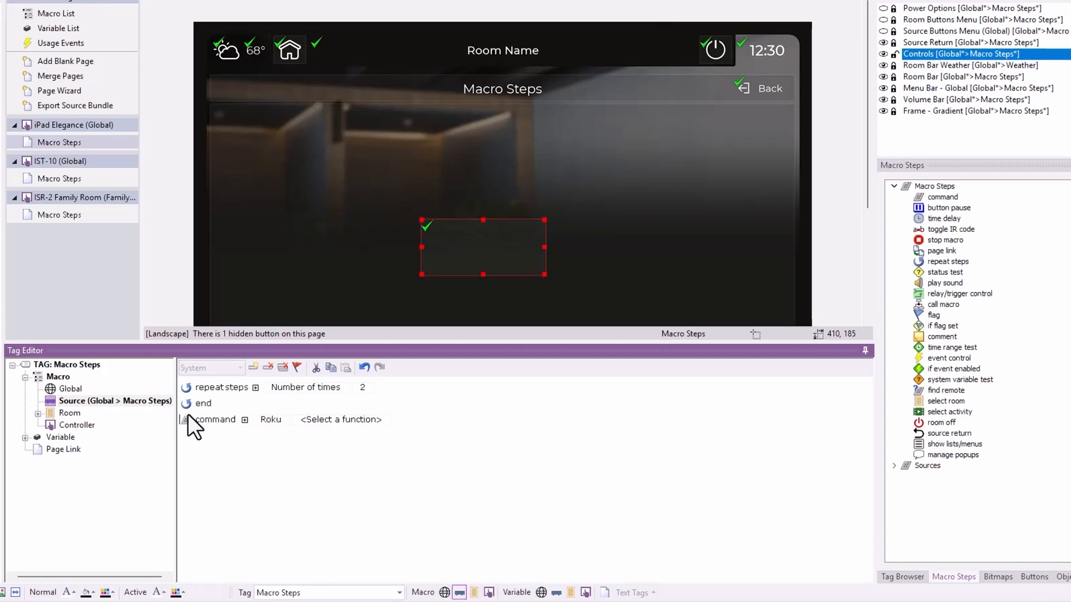
Replace all steps in the source macro with three Satellite commands using Main Controls \ Main Controls and Cursor Up.
left_click(282, 367)
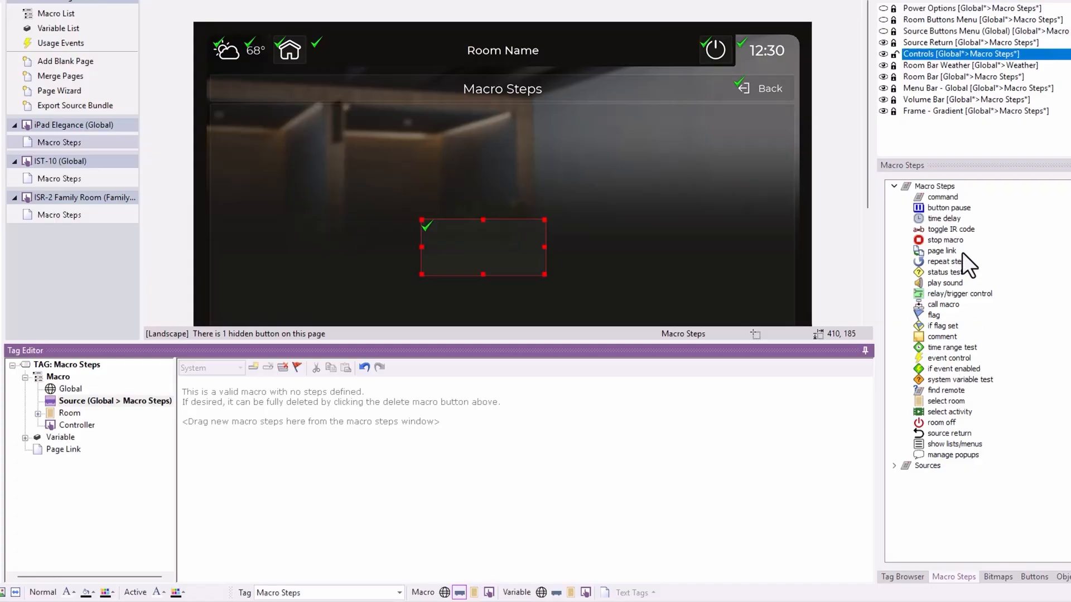
left_click_drag(942, 200, 413, 380)
left_click(301, 387)
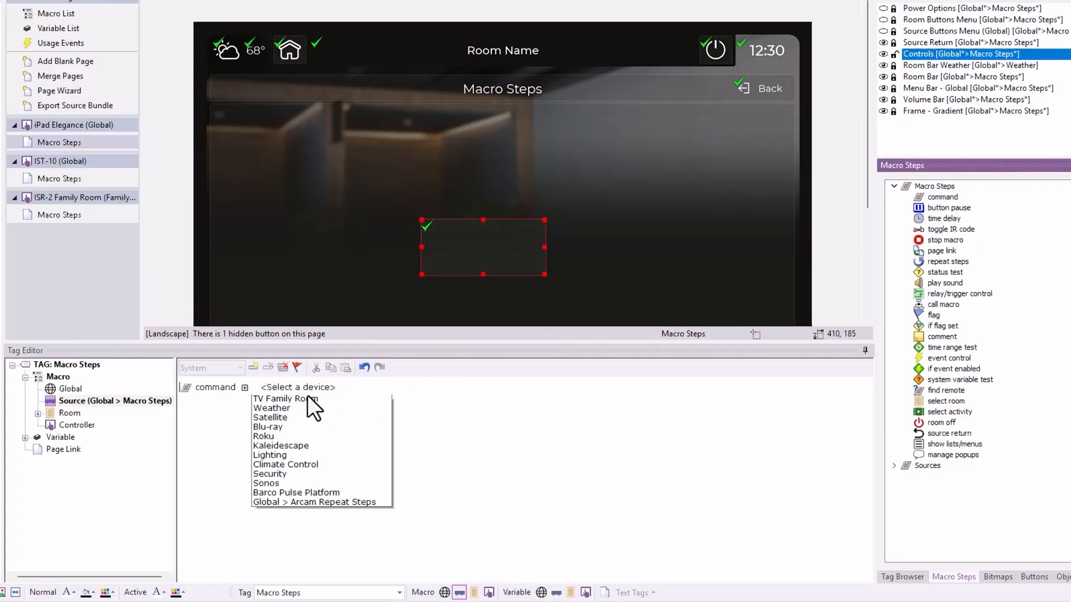
left_click(300, 477)
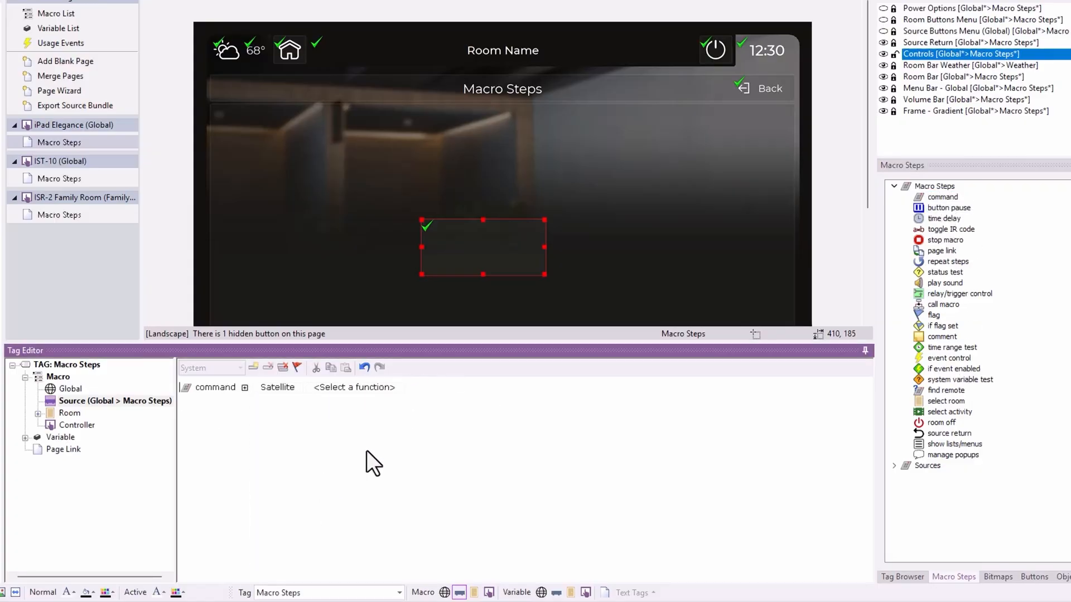
left_click(387, 385)
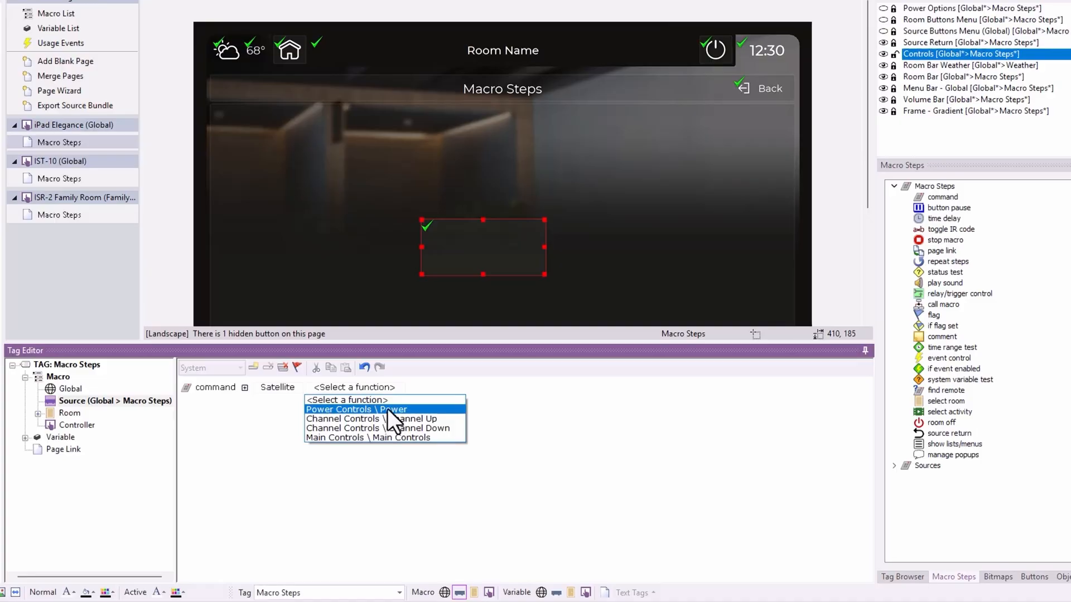
left_click(397, 436)
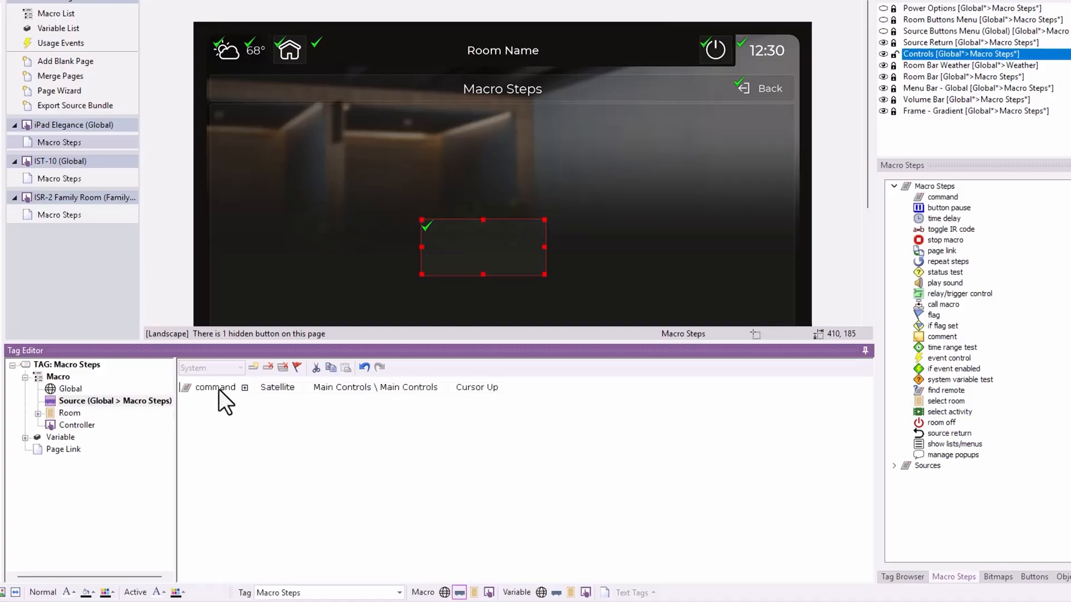
left_click_drag(230, 387, 249, 425)
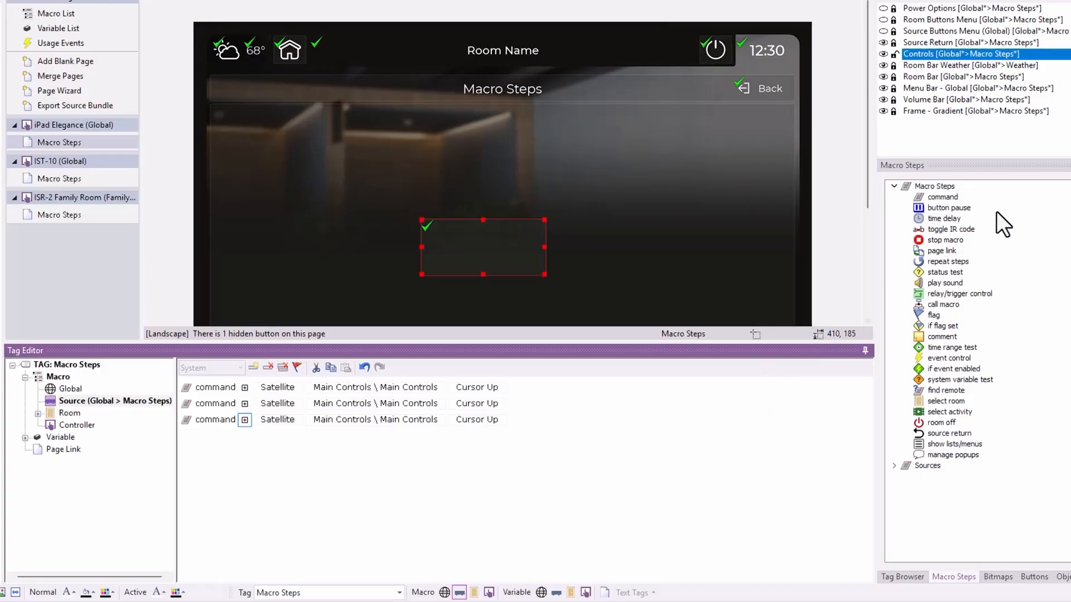
Add a fourth command to the source macro that sends Satellite's Main Controls \ Main Controls function Select.
double_click(947, 196)
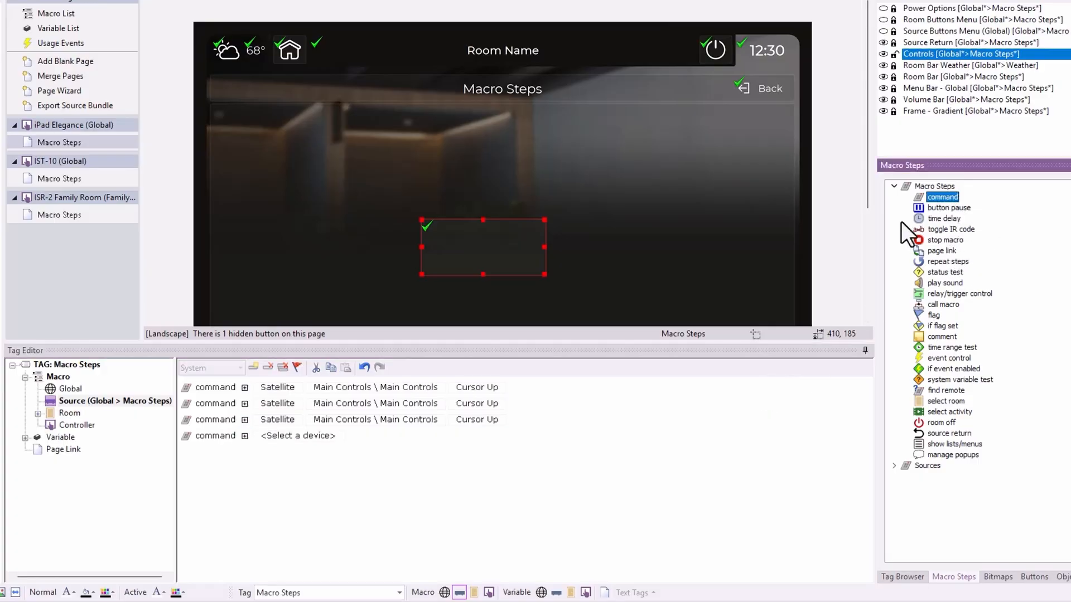
left_click(321, 438)
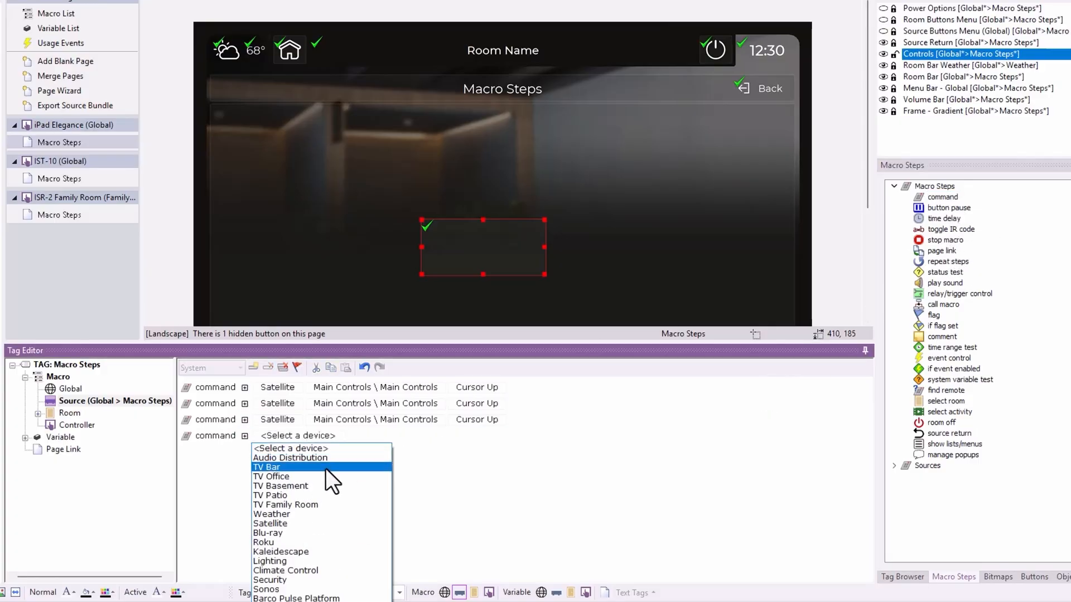
left_click(327, 525)
left_click(367, 439)
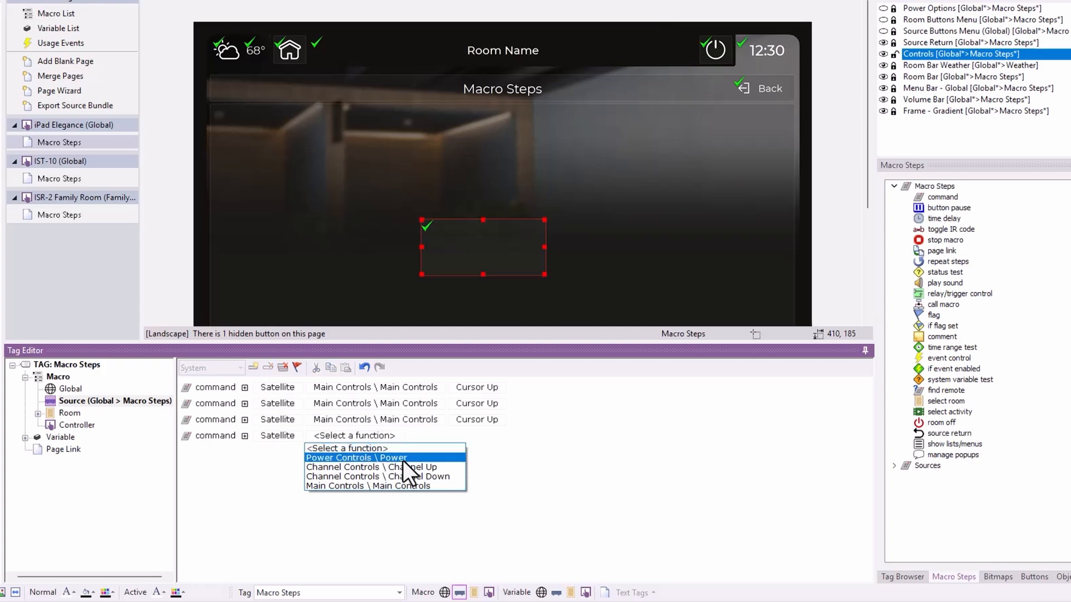
left_click(423, 485)
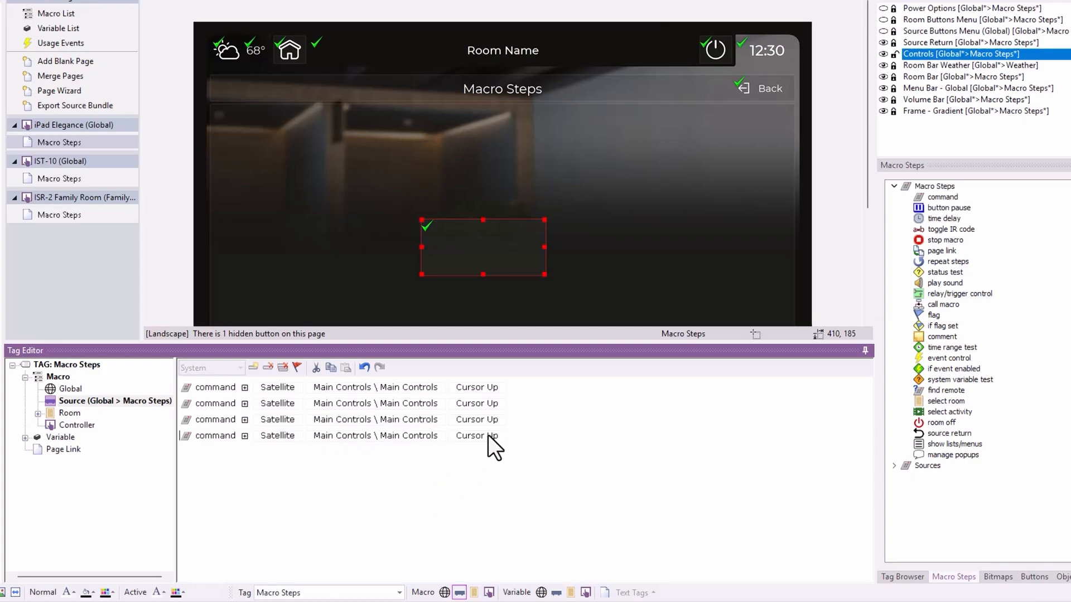
left_click(487, 435)
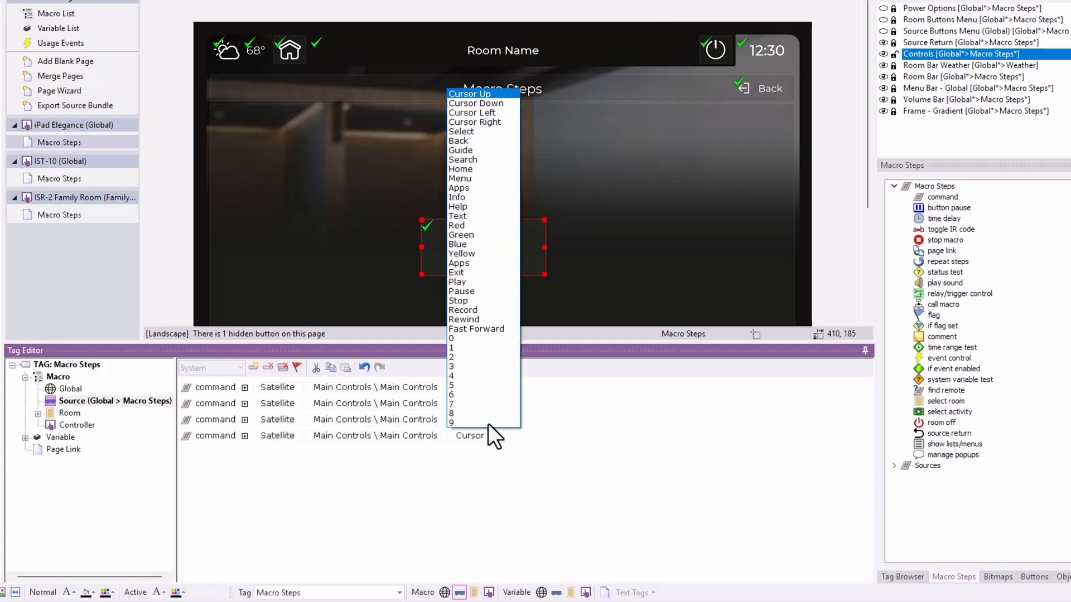
left_click(500, 132)
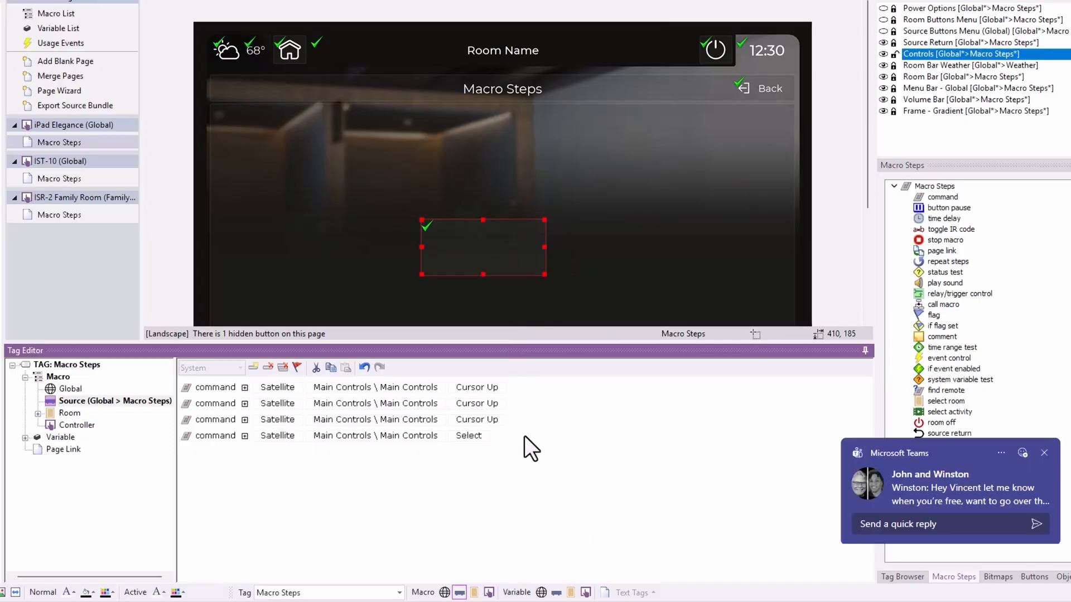
left_click(1066, 453)
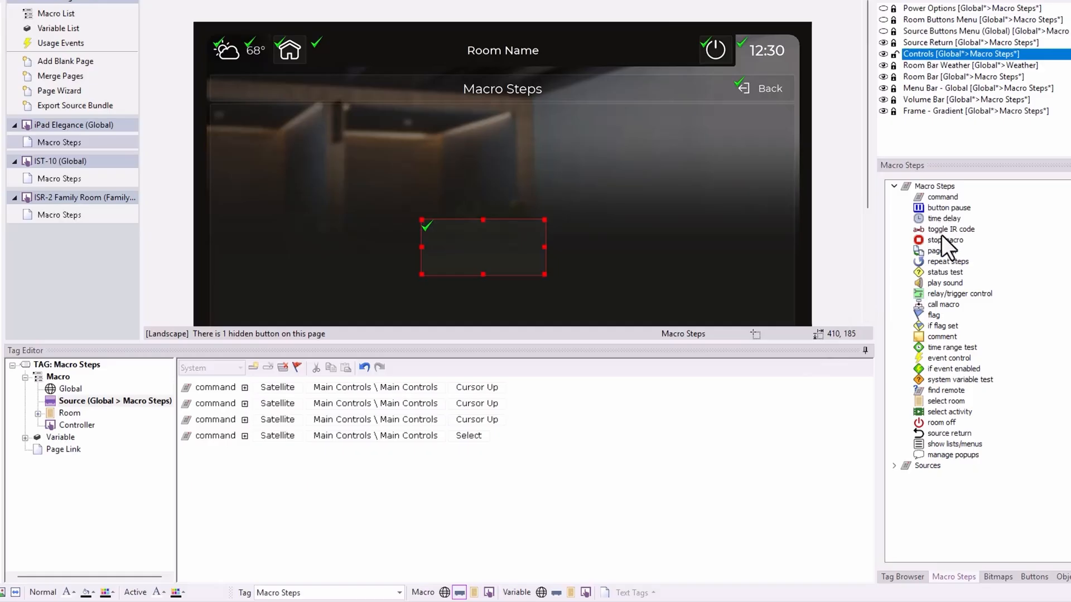
Add a repeat steps block at the macro's start containing the first Cursor Up command, set to a Number of times of 3.
left_click_drag(945, 261, 412, 400)
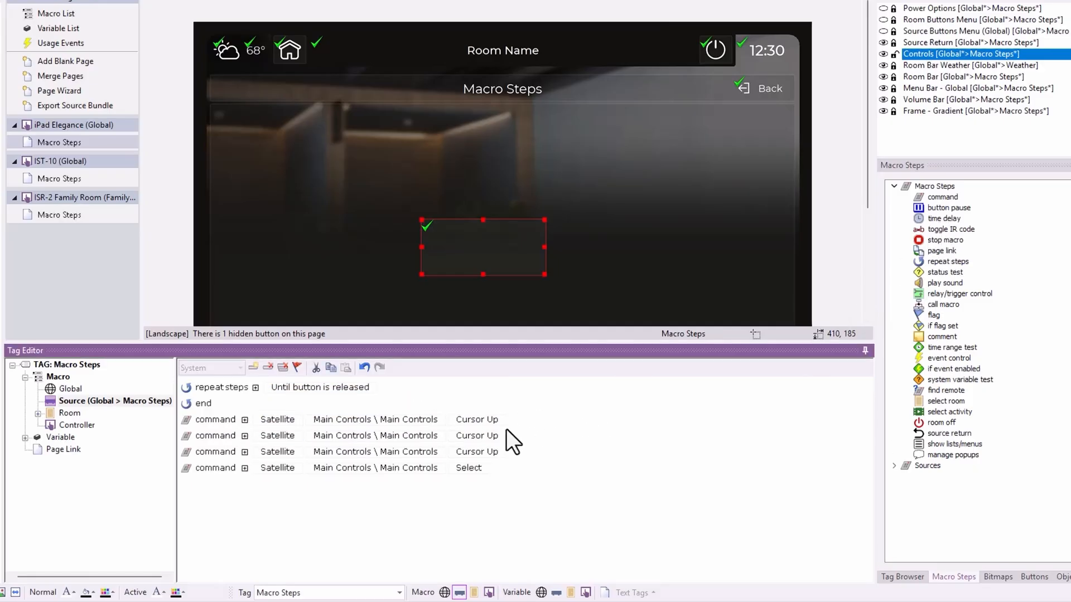
left_click_drag(219, 419, 333, 390)
left_click(341, 390)
left_click(353, 410)
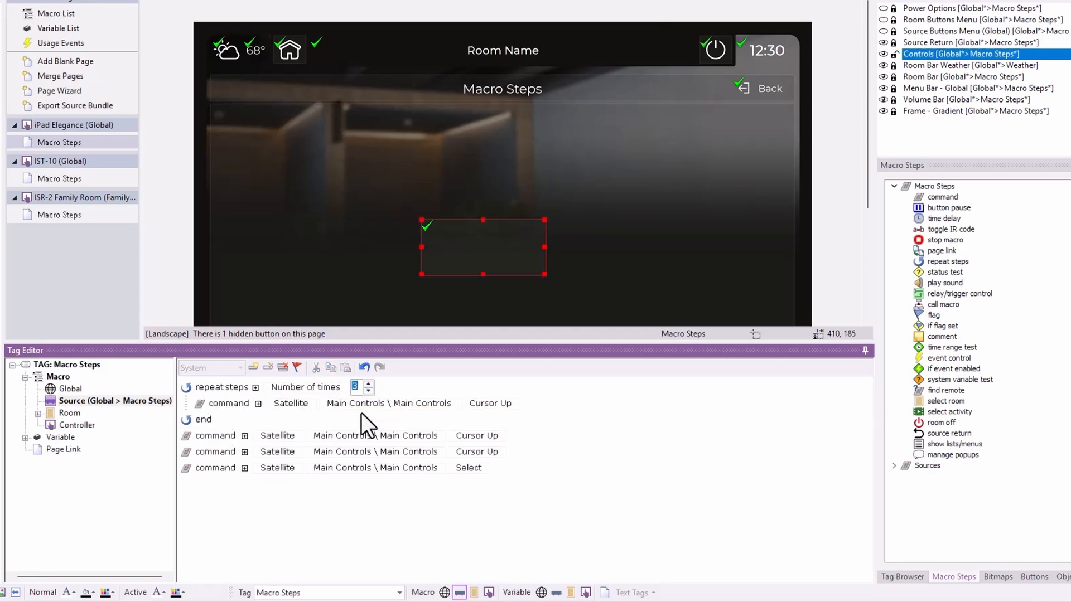
Delete the two Cursor Up commands remaining after the repeat steps block.
right_click(194, 439)
left_click(205, 441)
right_click(196, 434)
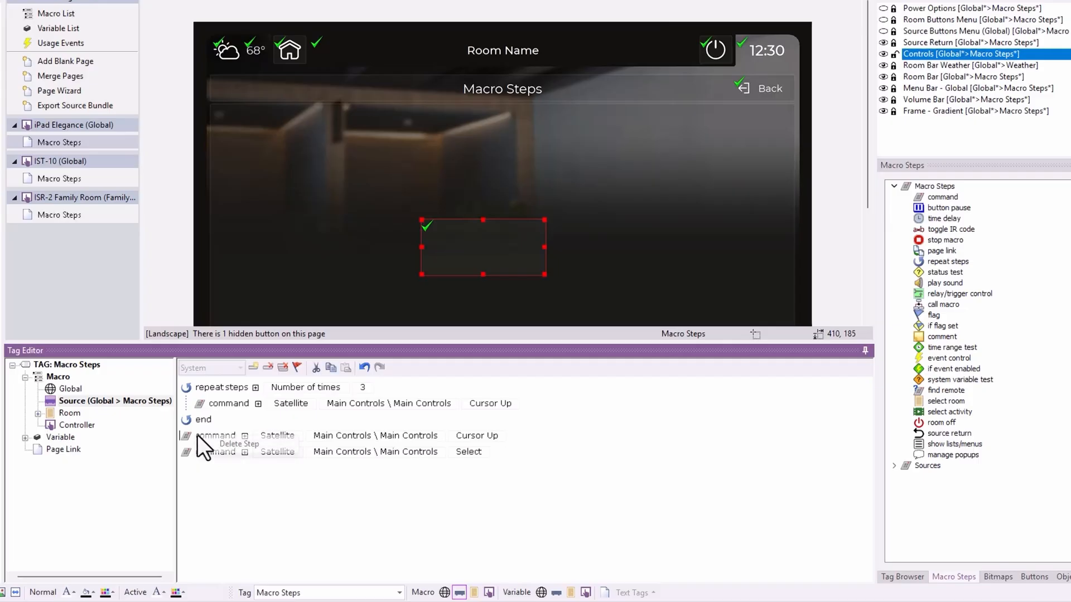
left_click(224, 443)
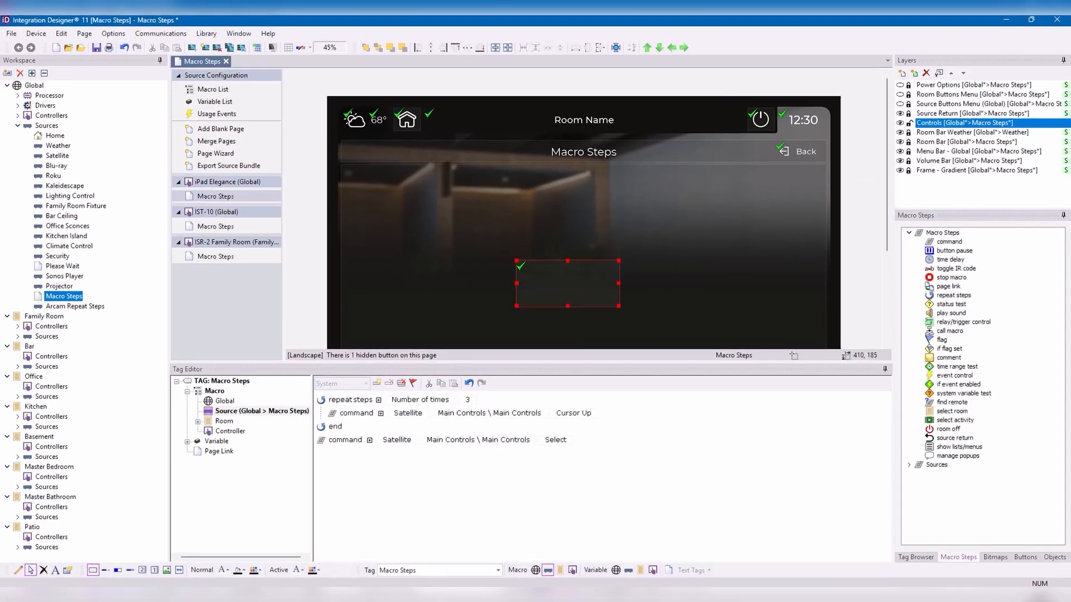
Replace all steps in the source macro with a status test on [MPIO] Port 2.
left_click(402, 384)
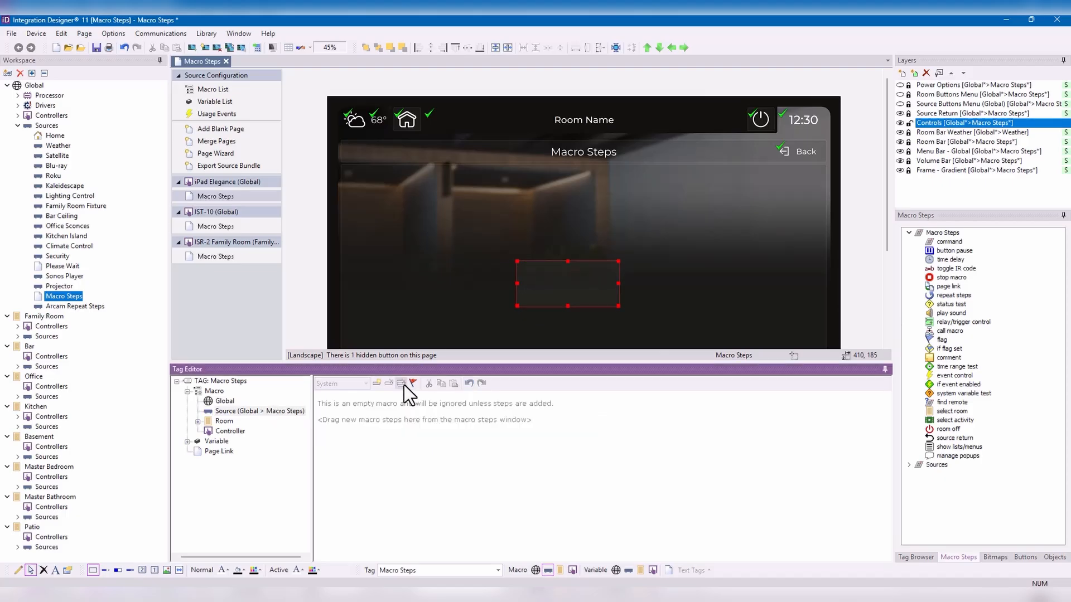
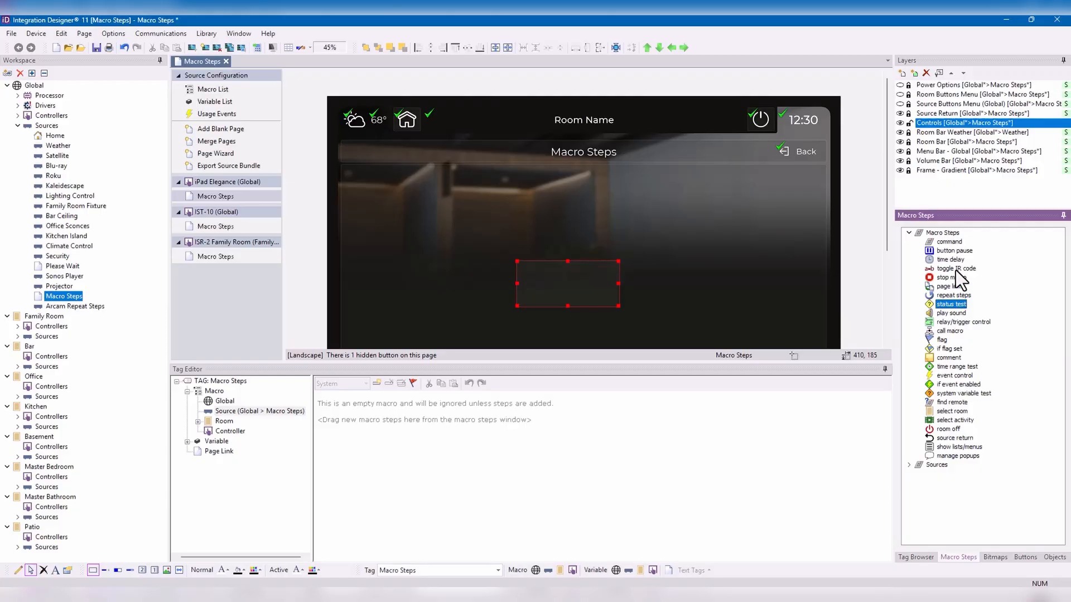
left_click_drag(953, 303, 509, 440)
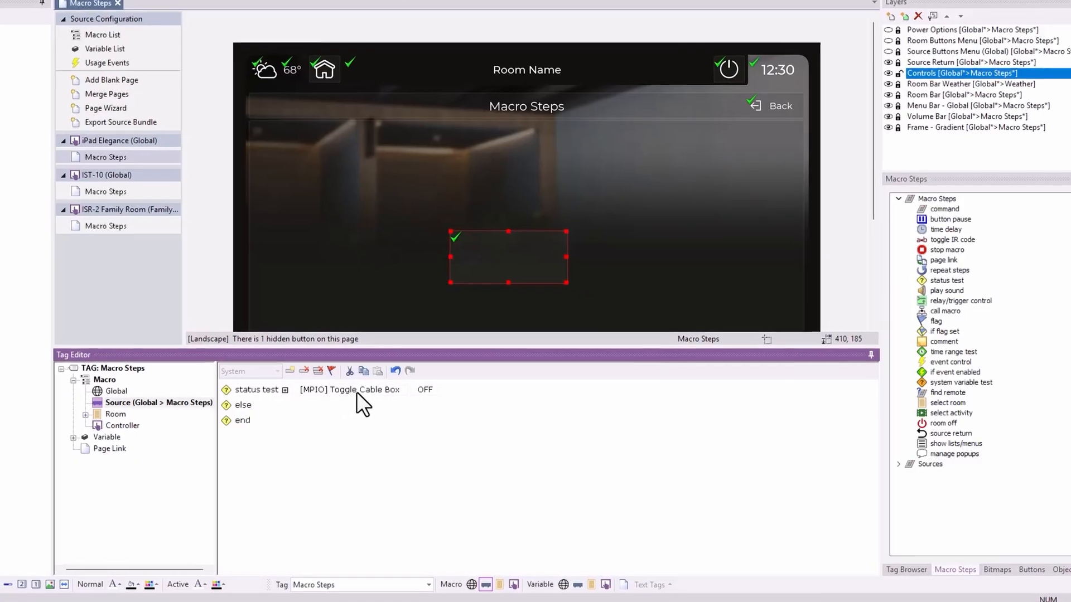
left_click(404, 395)
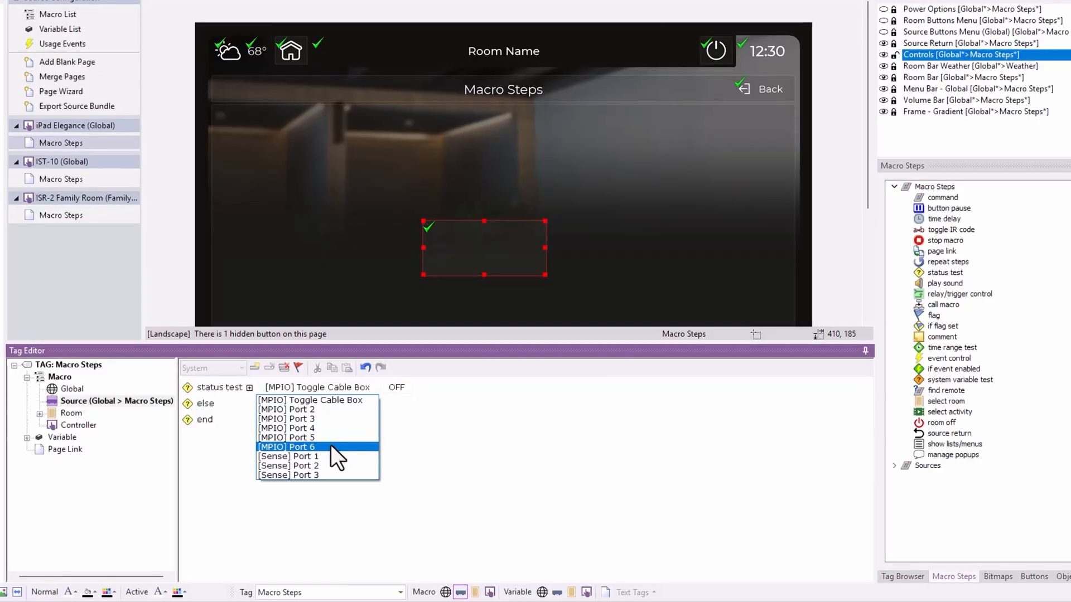
left_click(334, 410)
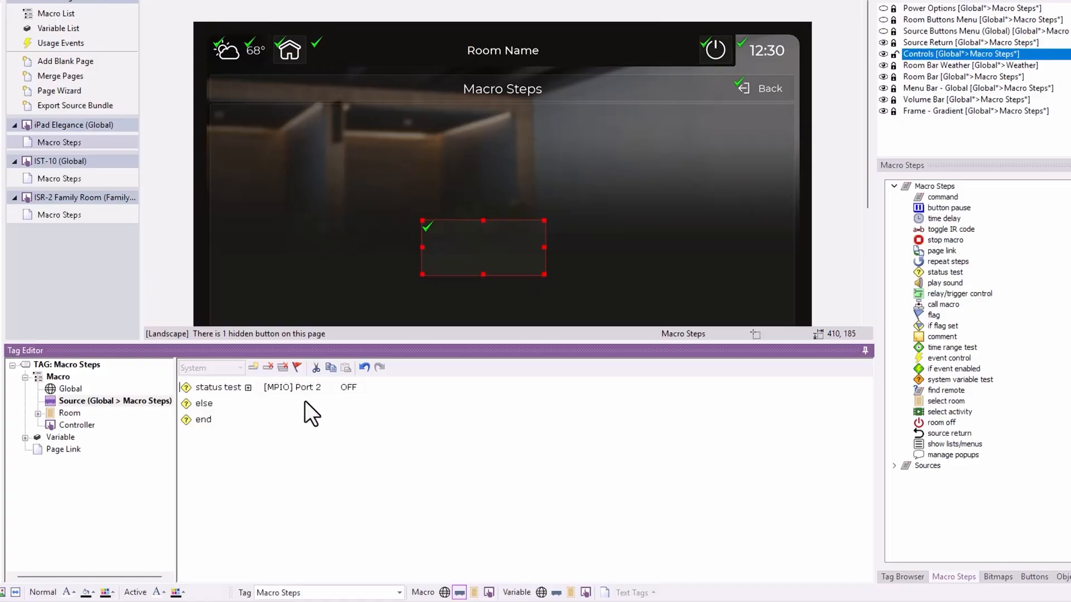
Set the status test's condition to ON and its tested port to [Sense] Port 1.
left_click(352, 387)
left_click(342, 409)
left_click(306, 386)
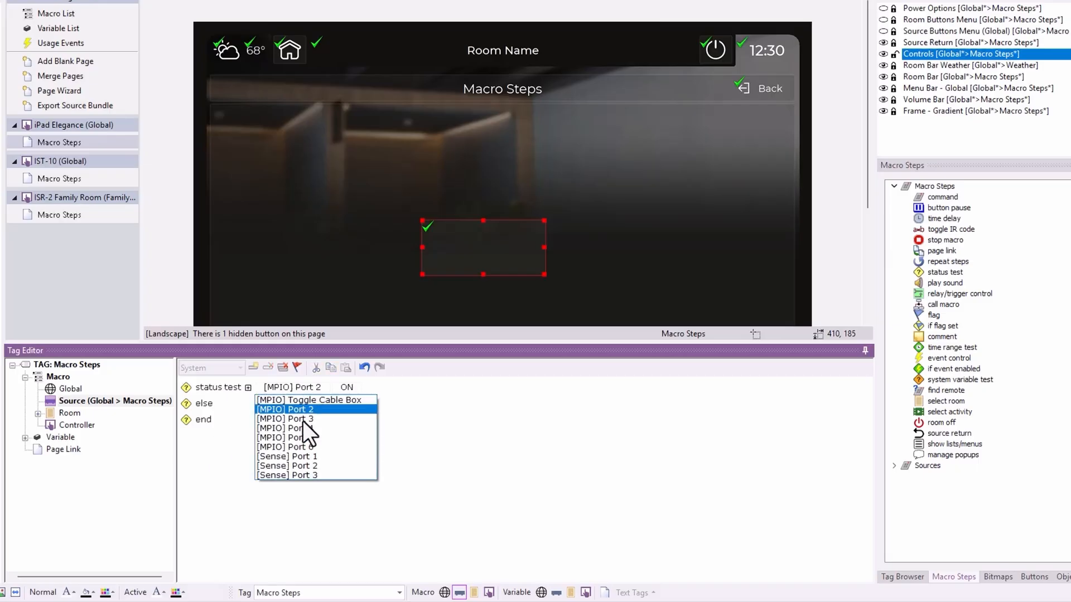
left_click(307, 458)
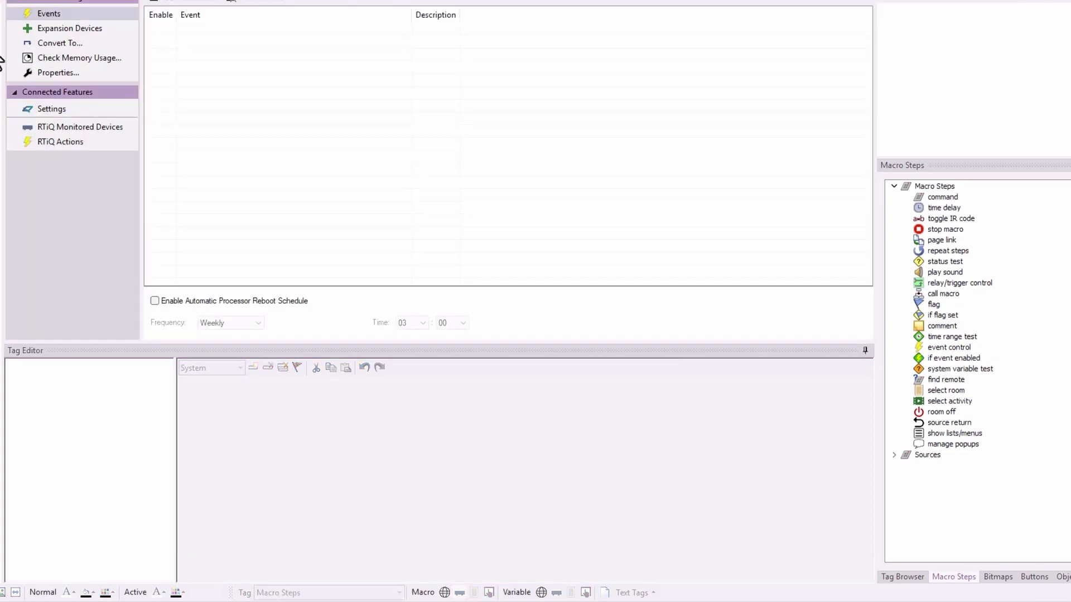
Rename the processor's Sense Port 1 to Gate in its device properties.
left_click(44, 76)
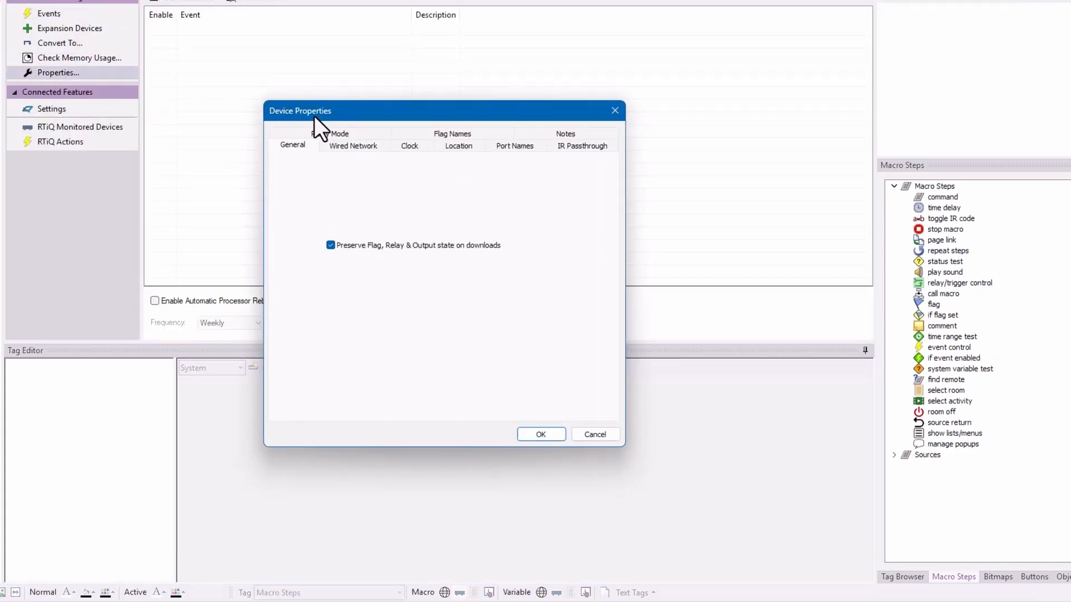
left_click(513, 146)
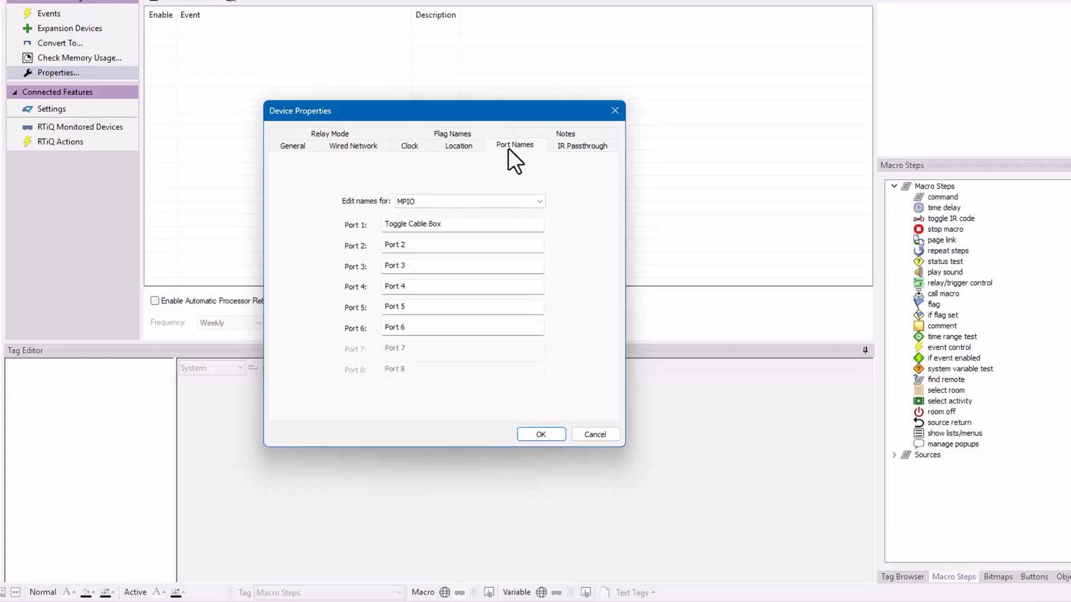
left_click(458, 196)
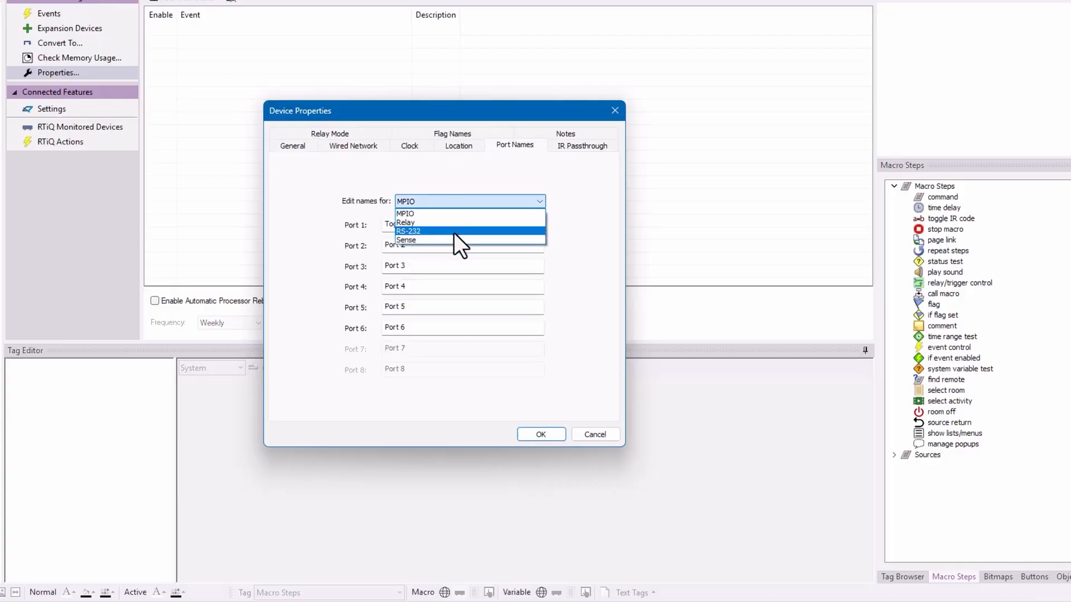
left_click(454, 239)
key("Tab")
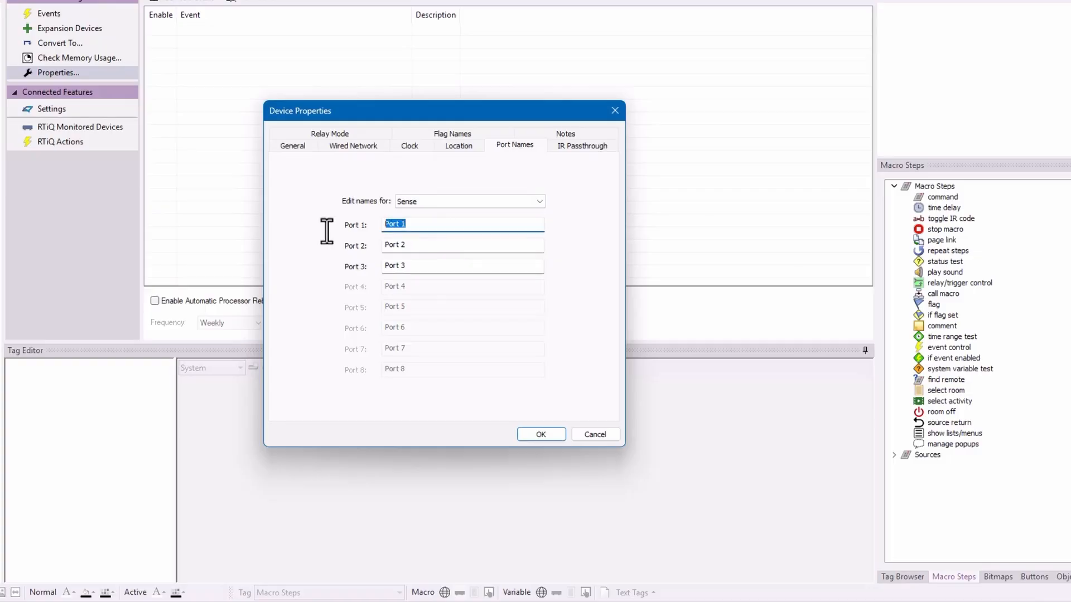
type("Gate")
left_click(532, 434)
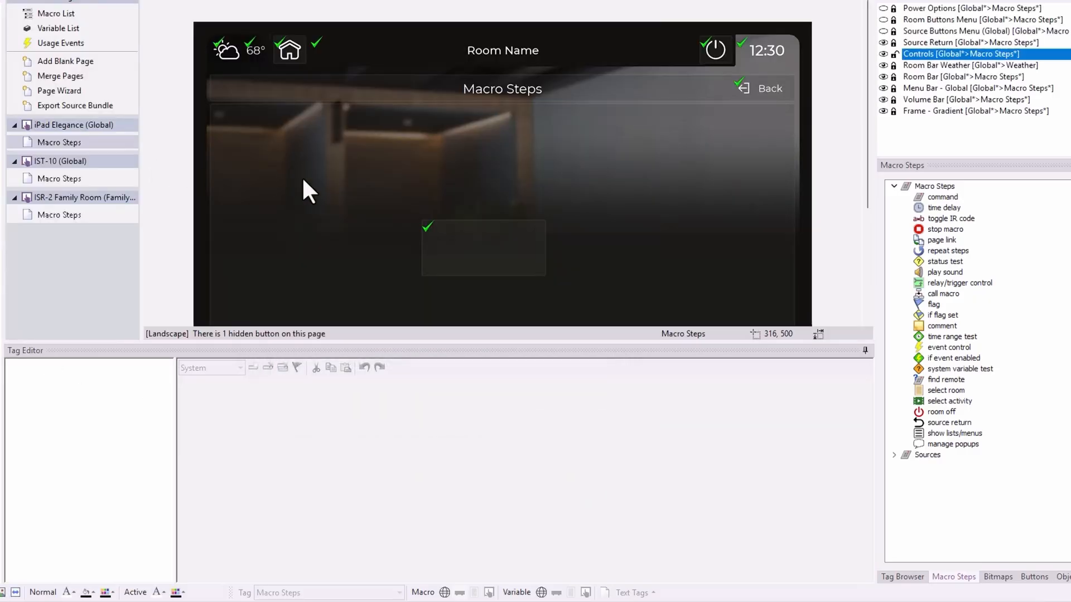
Examine the status test and its available ports in the button's source macro, ending on the IST-10 Macro Steps page.
left_click(466, 239)
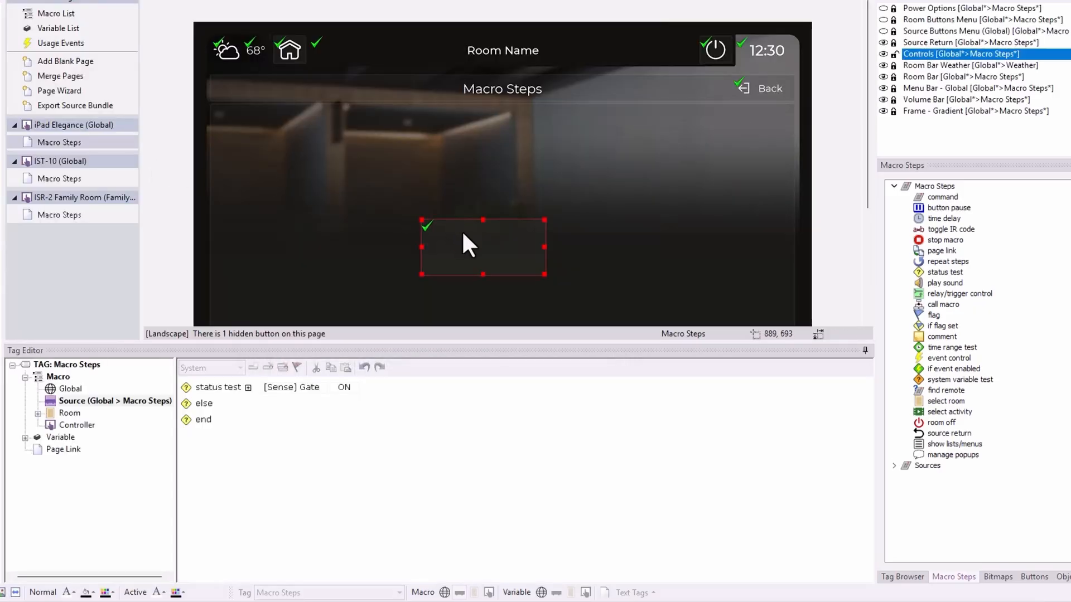
left_click(90, 179)
left_click(511, 245)
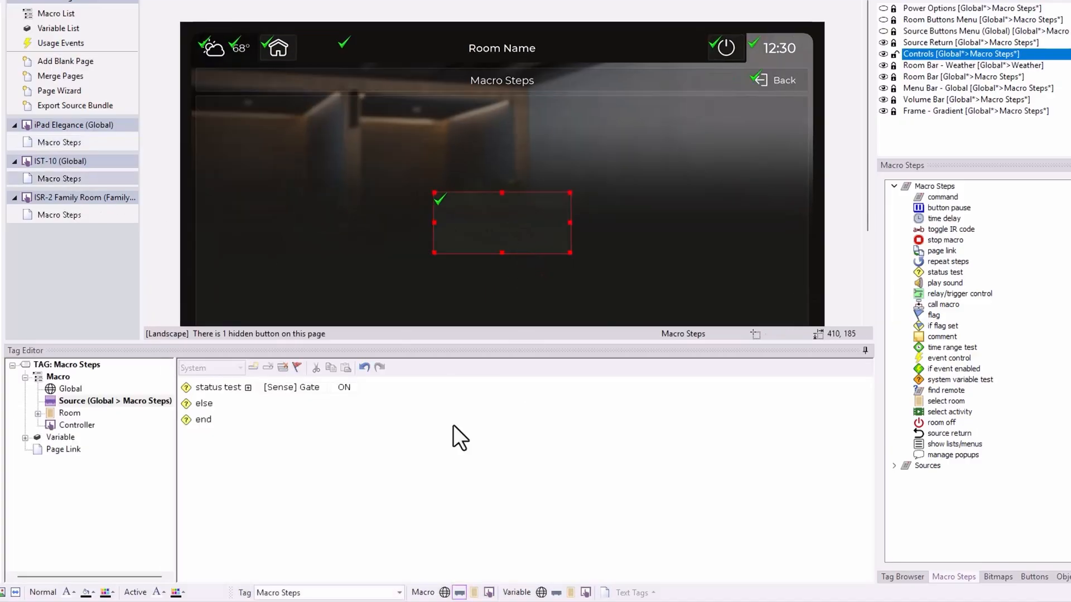
left_click(308, 389)
left_click(331, 390)
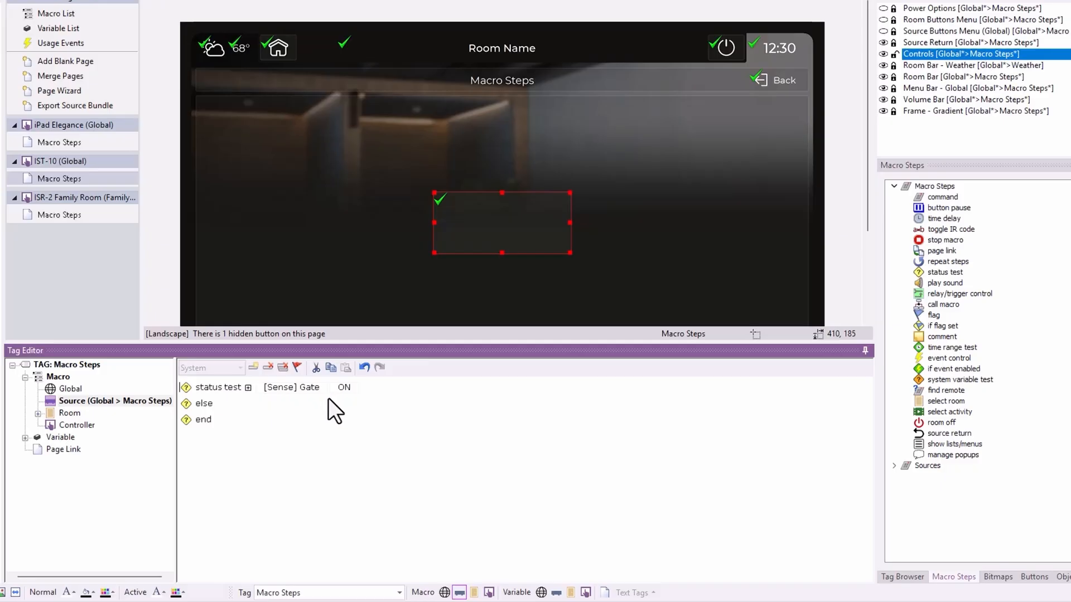
left_click(307, 384)
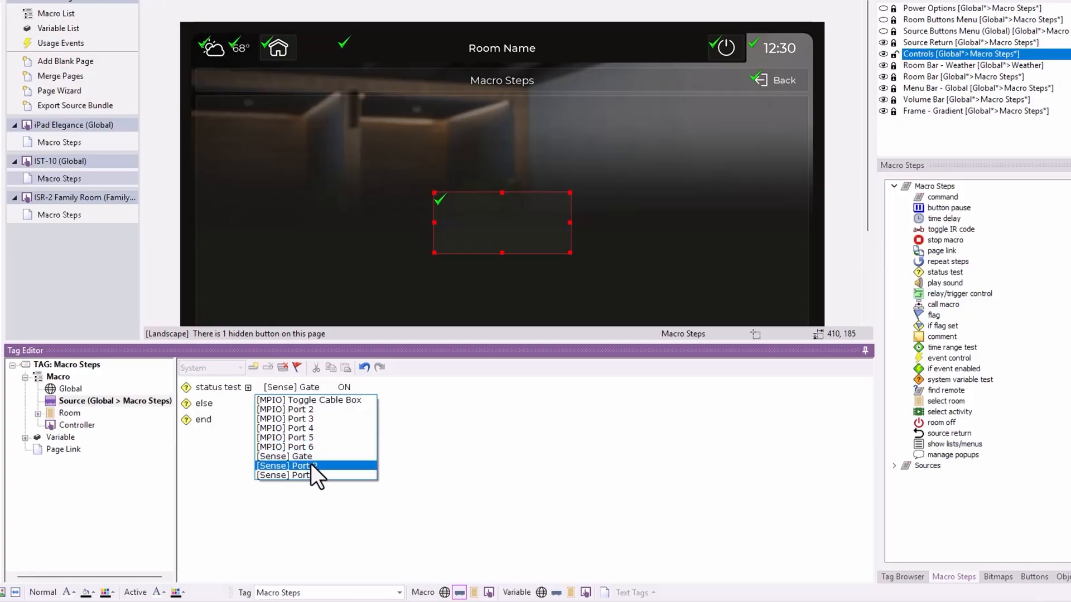
left_click(349, 390)
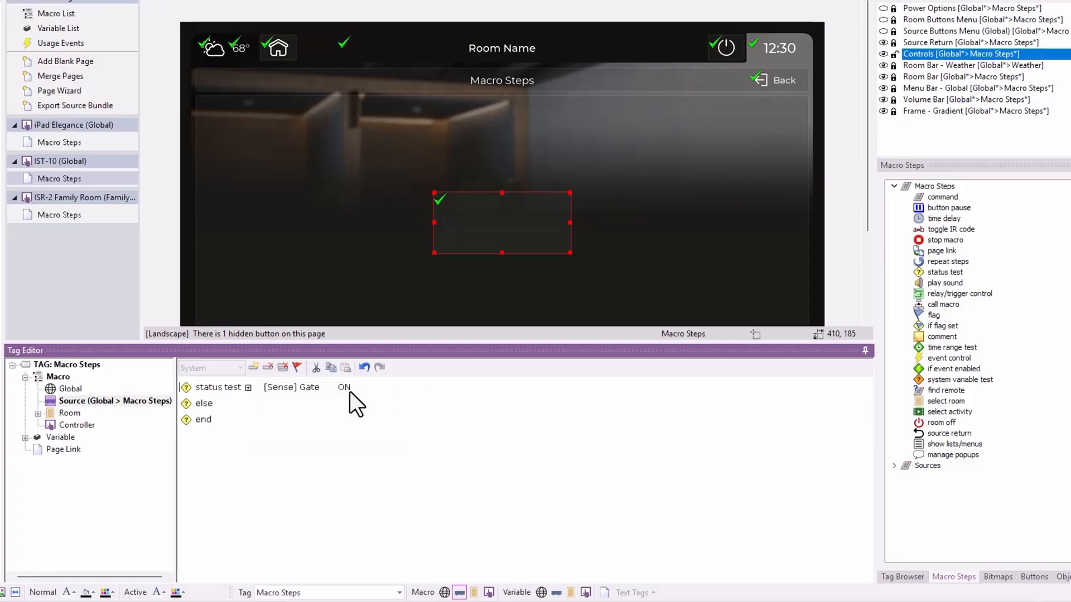
Replace the macro's status test with a play sound step for Global > IST-10, and look through its sound choices without selecting one.
left_click(279, 365)
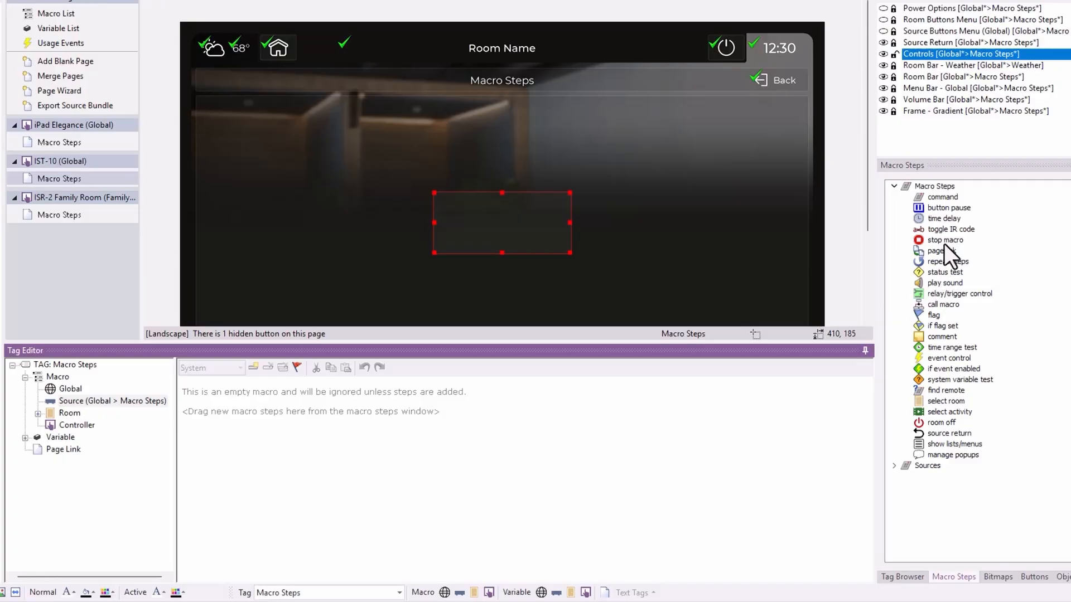
double_click(945, 283)
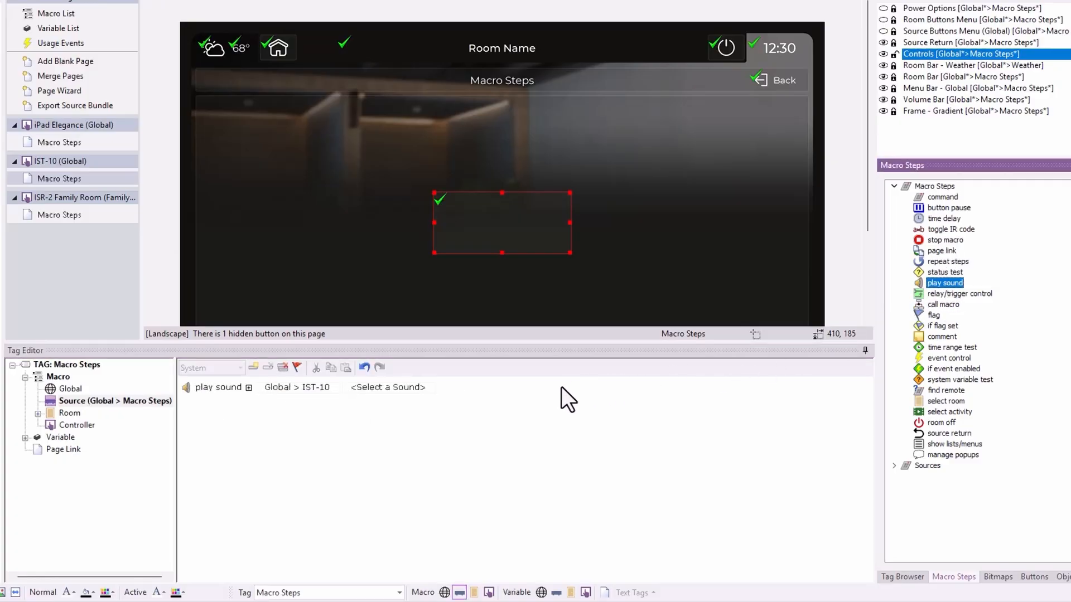
left_click(393, 388)
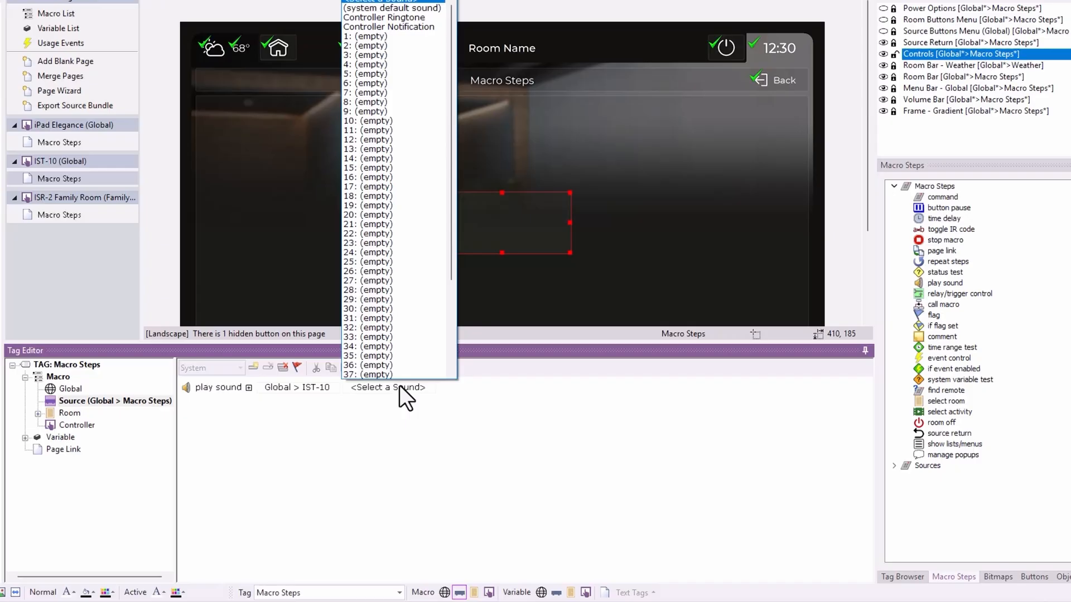
scroll(420, 359, "down", 4)
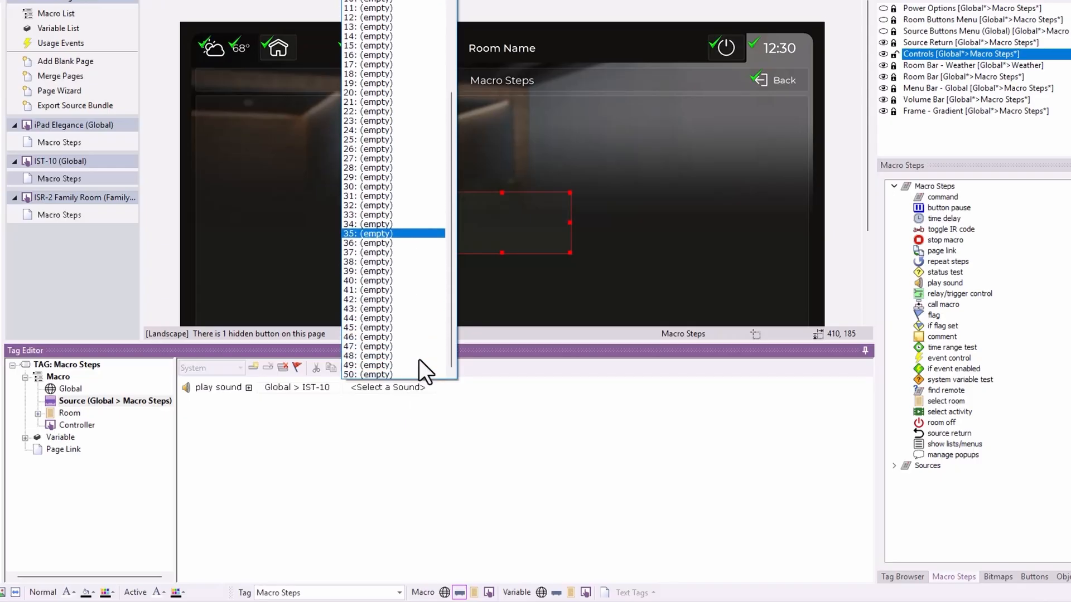
scroll(427, 349, "up", 5)
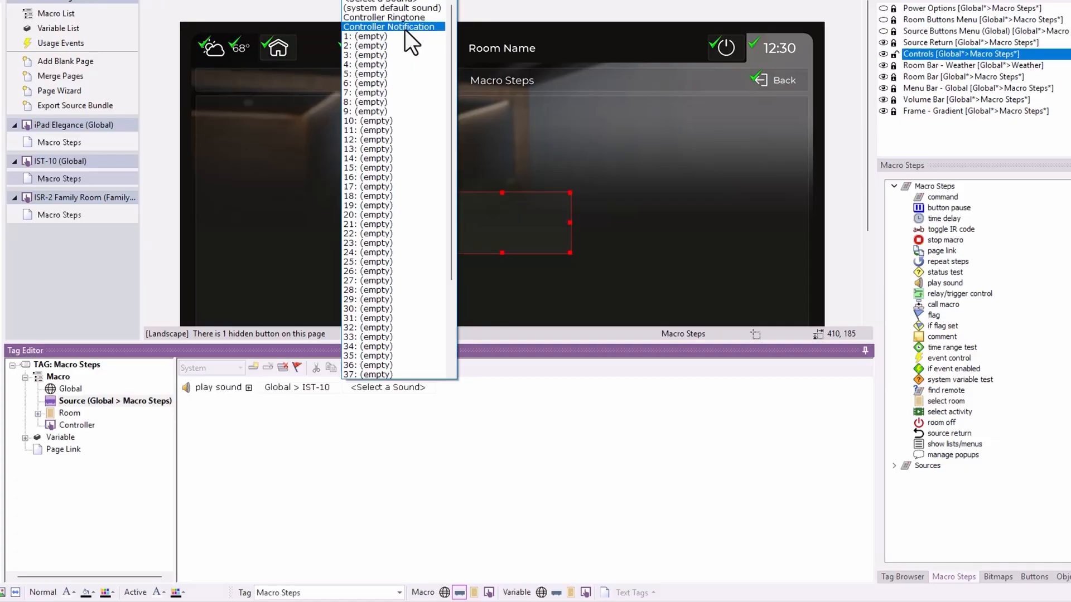
left_click(662, 133)
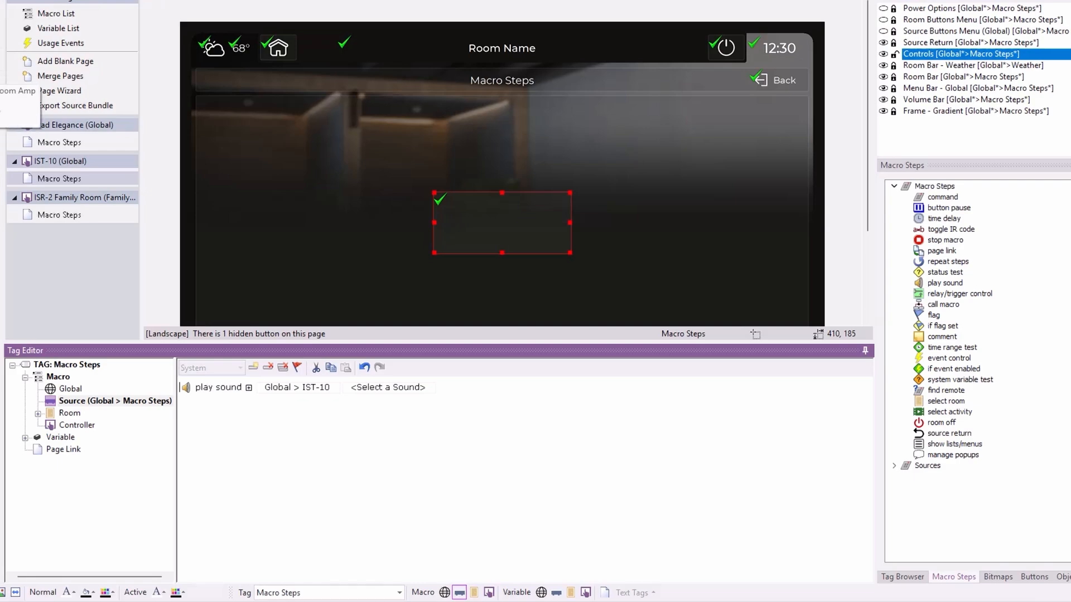
Set the IST-10's sound volume to 100% in its device properties, and check the default button press sound choices.
left_click(1, 162)
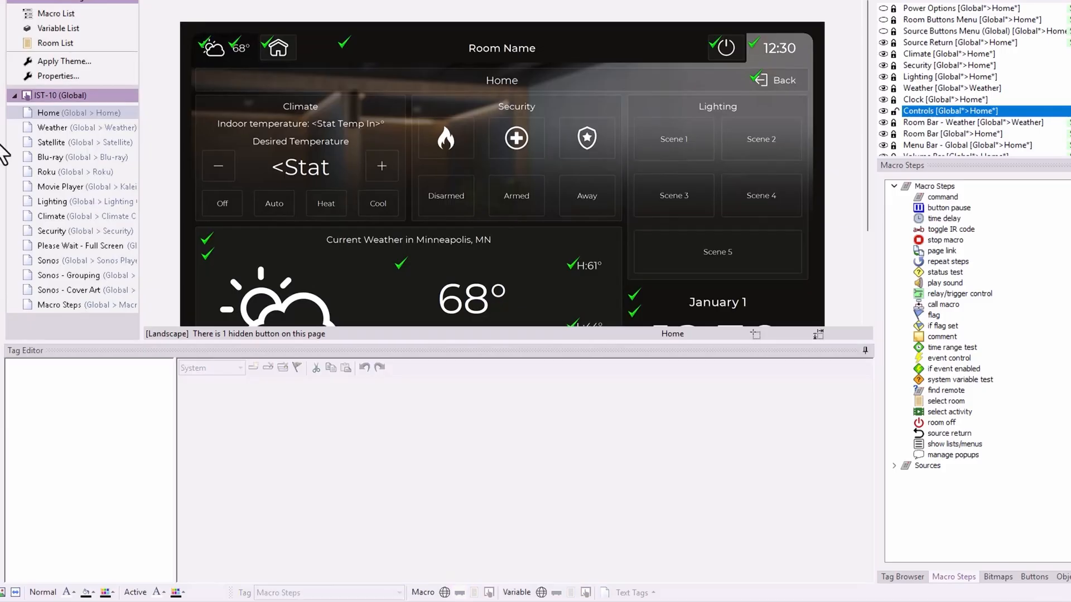
left_click(71, 77)
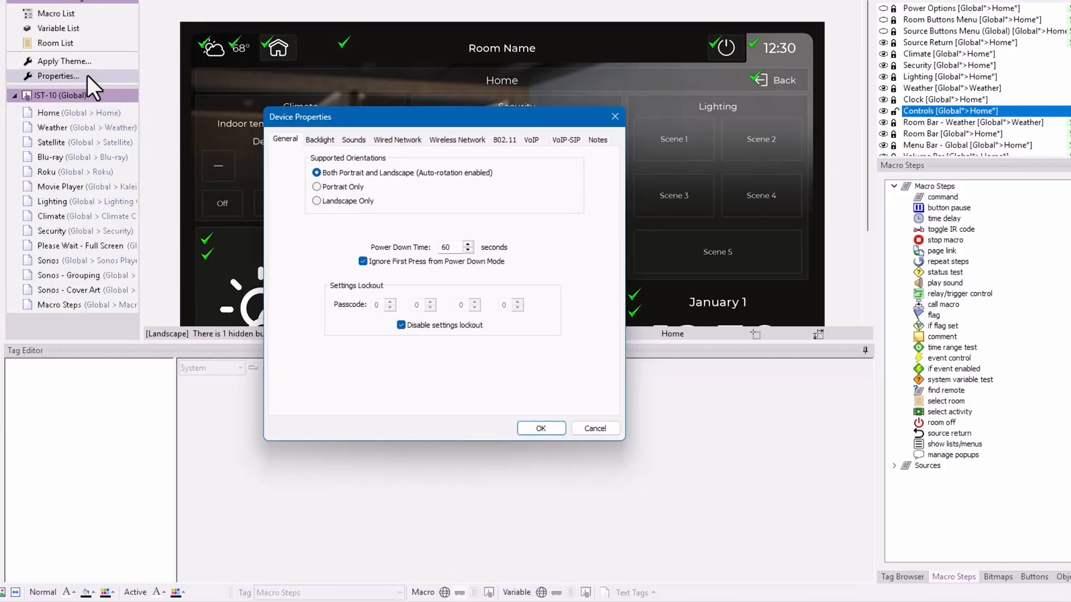
left_click(355, 141)
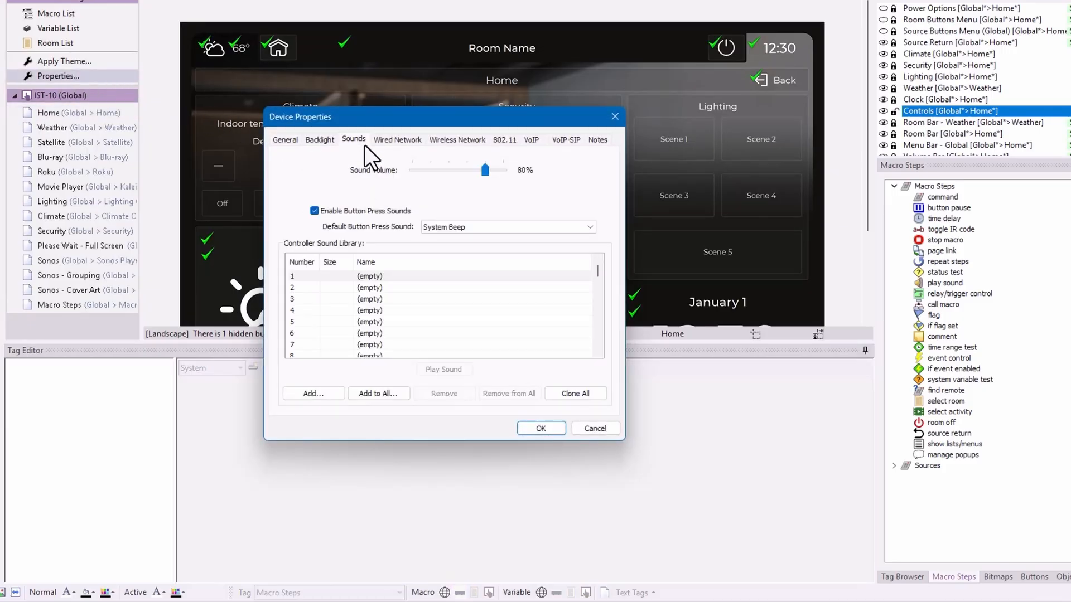
left_click(491, 170)
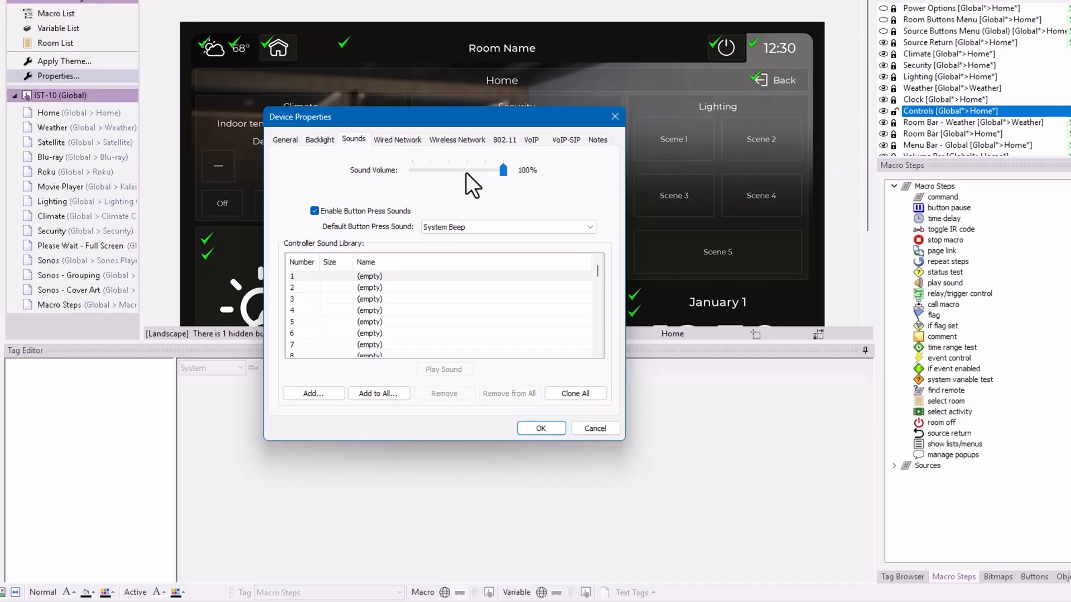
left_click(497, 226)
left_click(498, 225)
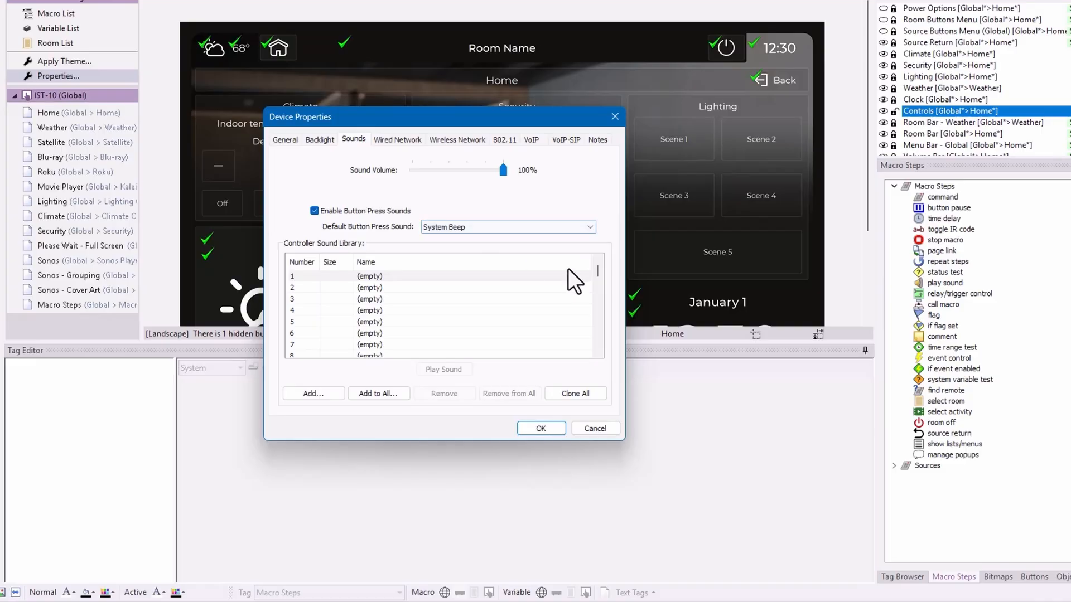
Add Mouse Click1 to slot 1 and Bicycle Bell to slot 2 of the IST-10's controller sound library.
scroll(405, 299, "down", 3)
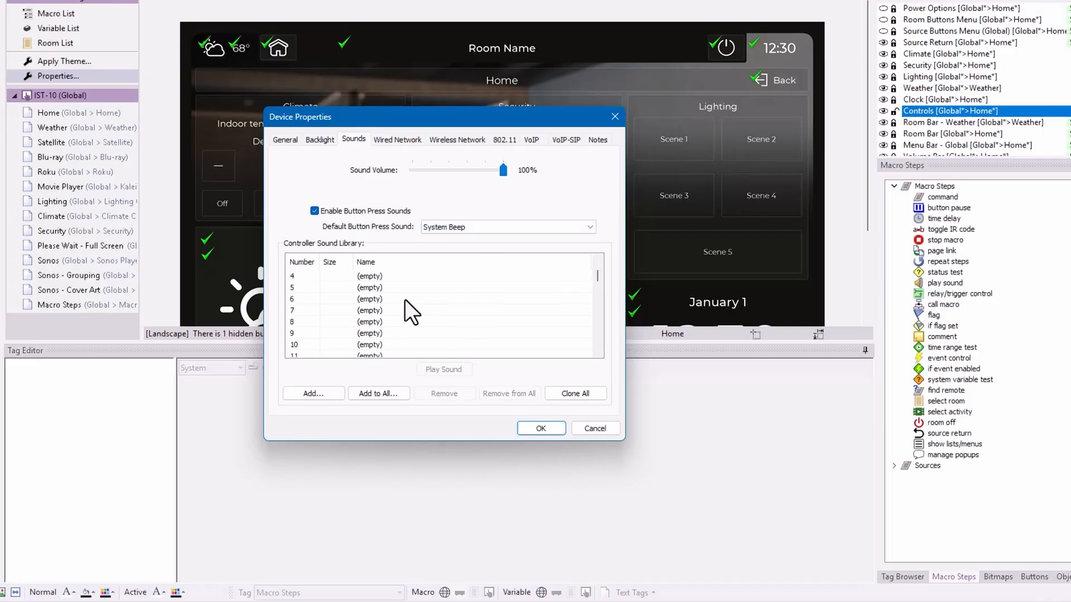
scroll(406, 300, "up", 3)
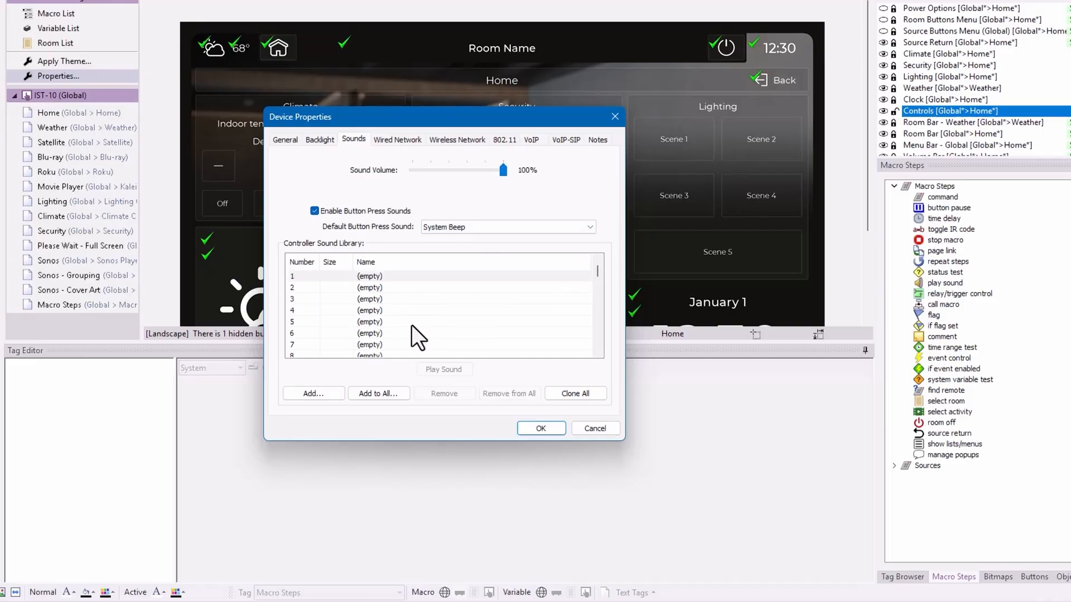
left_click(360, 277)
right_click(372, 278)
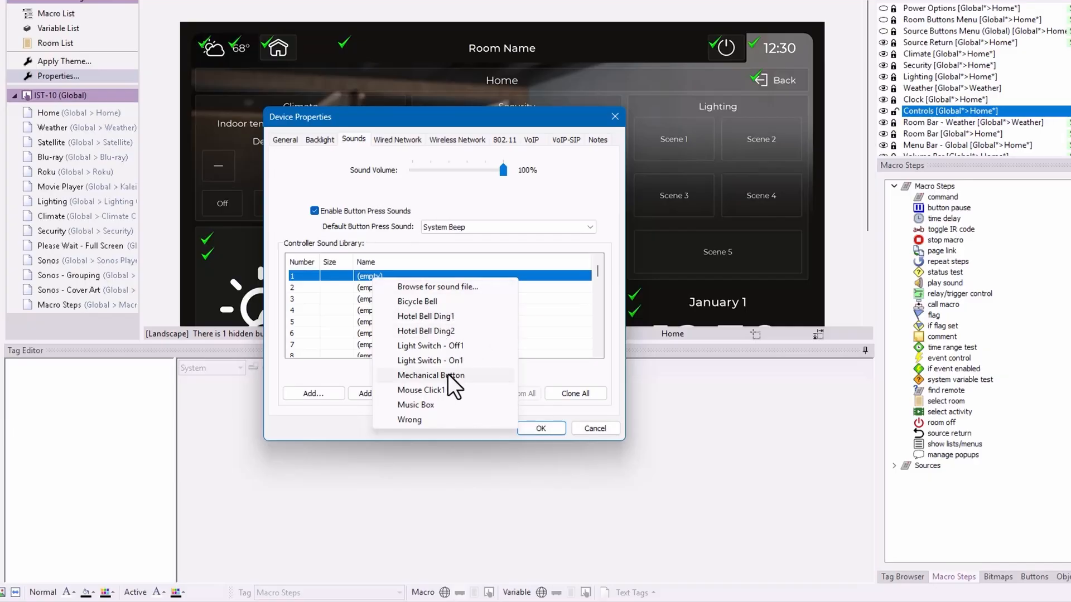
left_click(445, 389)
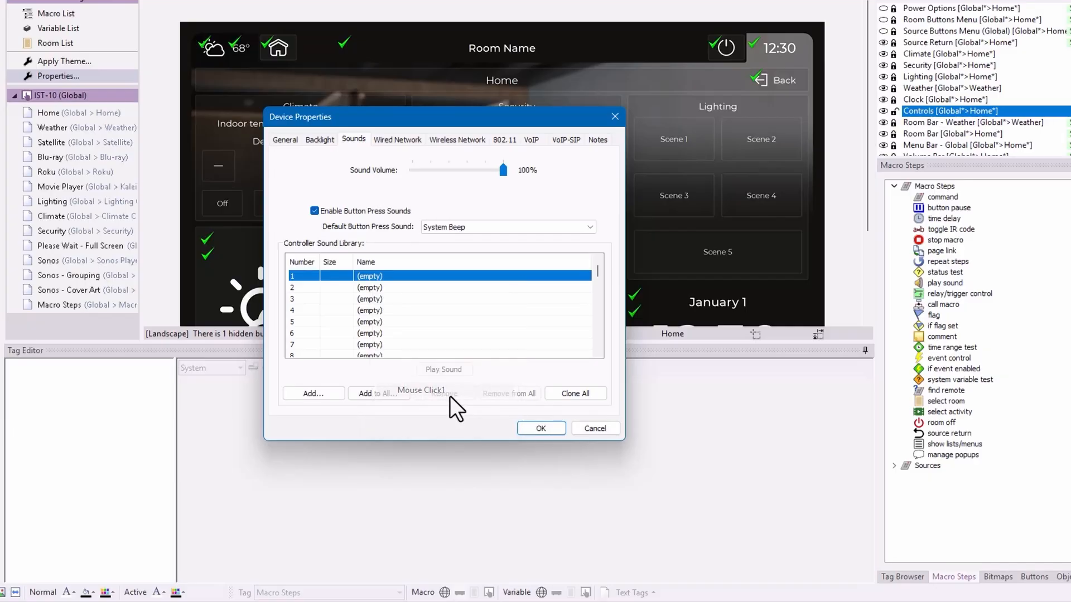
left_click(400, 286)
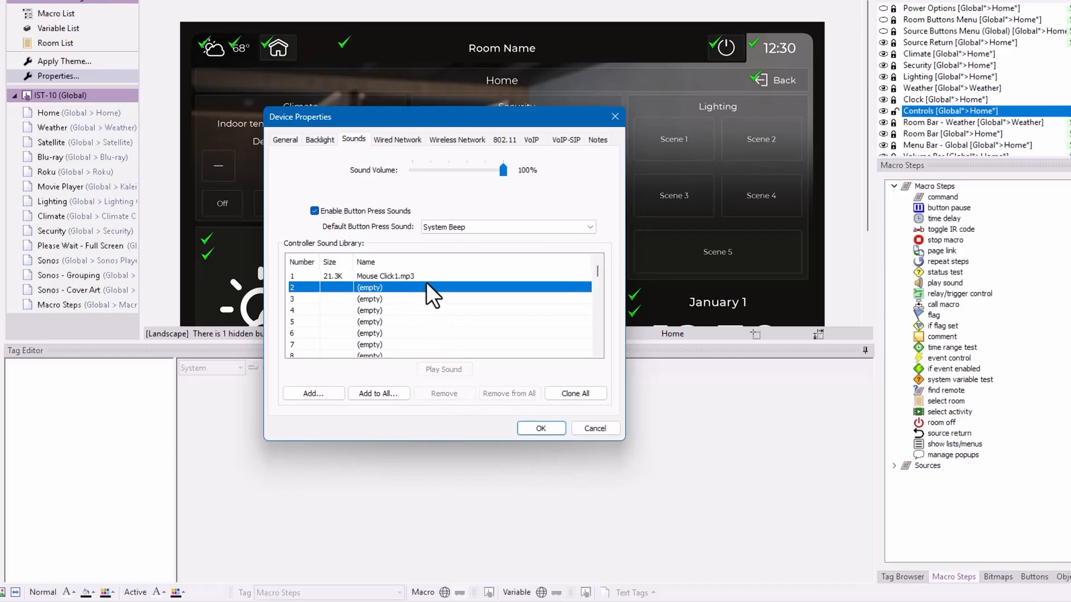
right_click(426, 282)
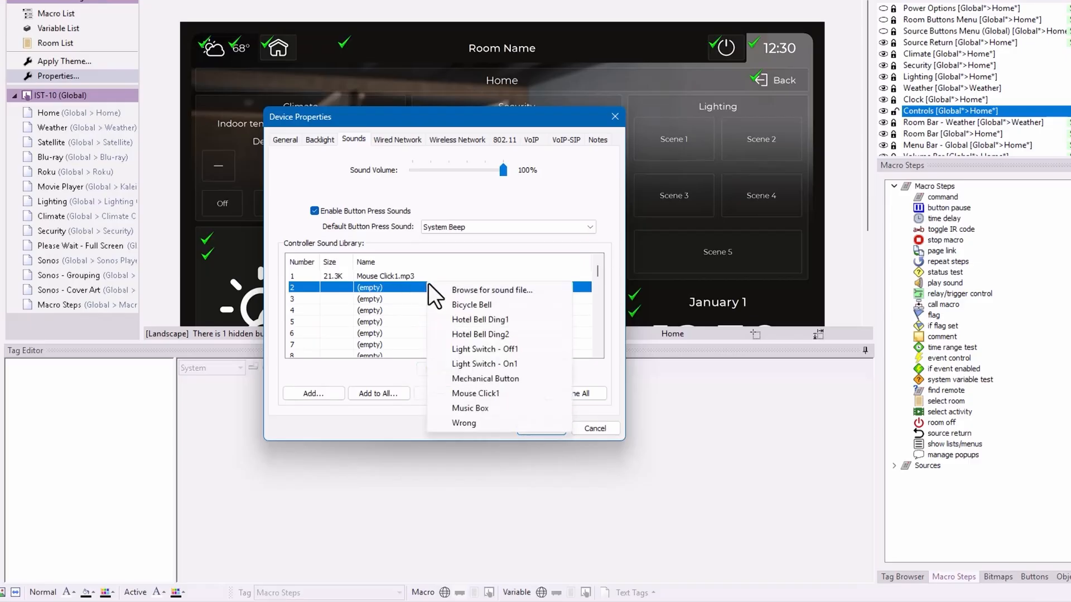
left_click(466, 306)
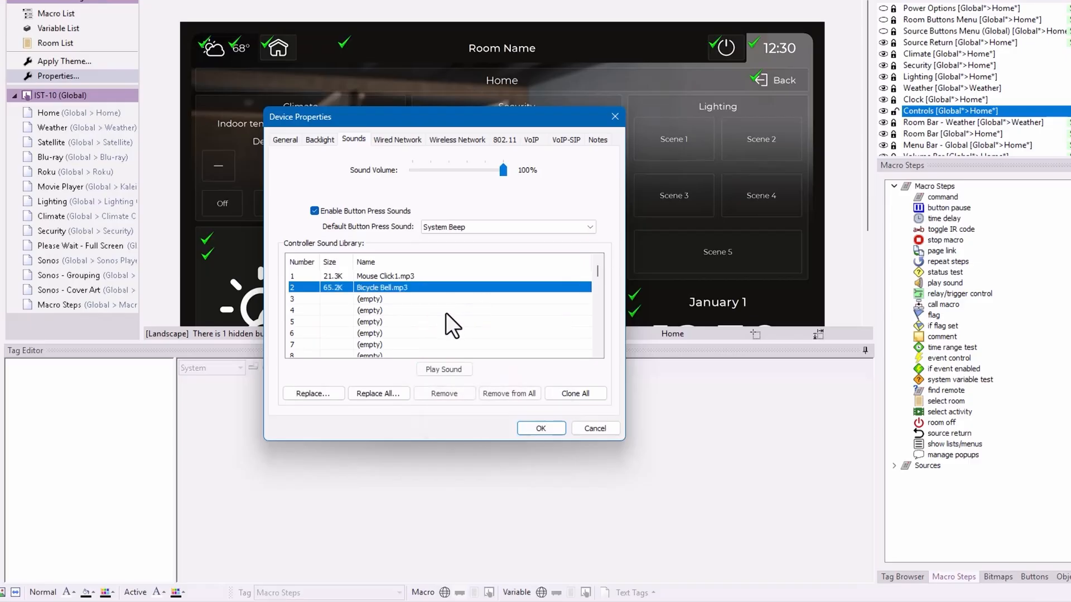
Look through the file locations for a custom sound for library slot 3, without adding a file.
right_click(390, 300)
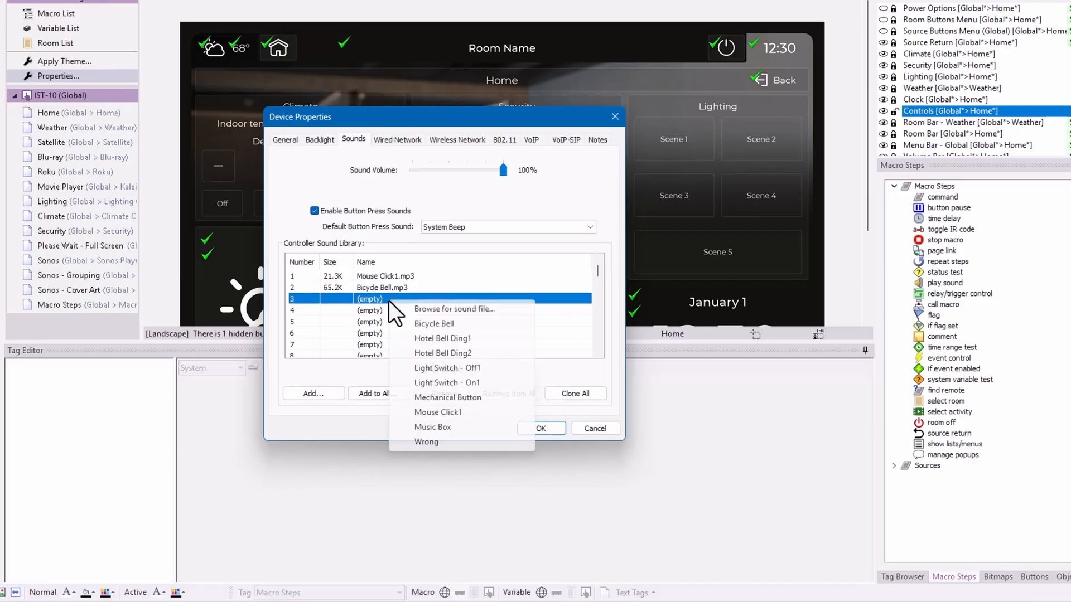
left_click(480, 310)
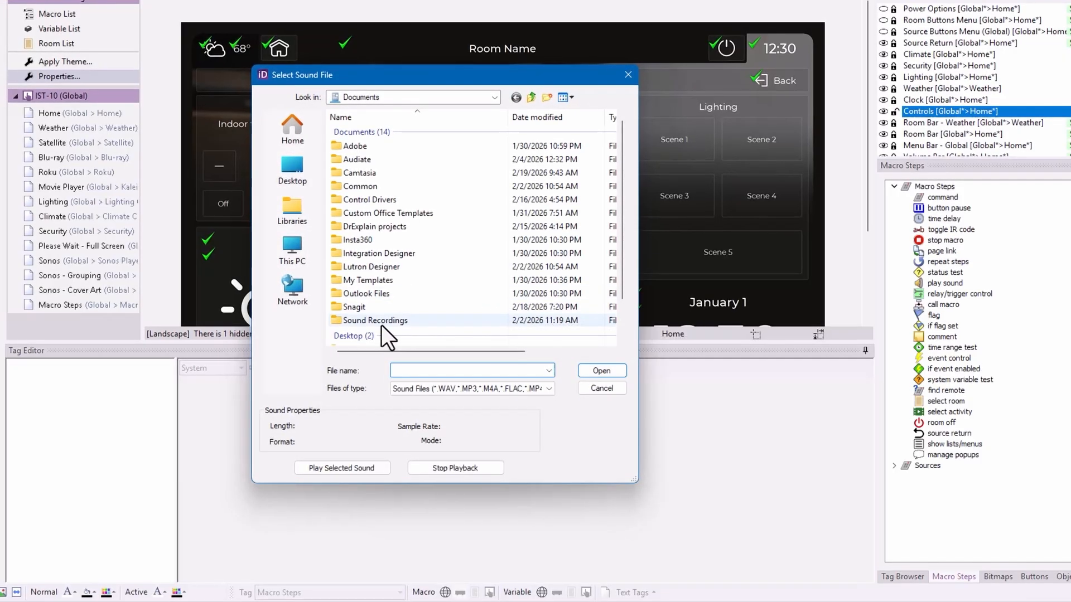
left_click(296, 294)
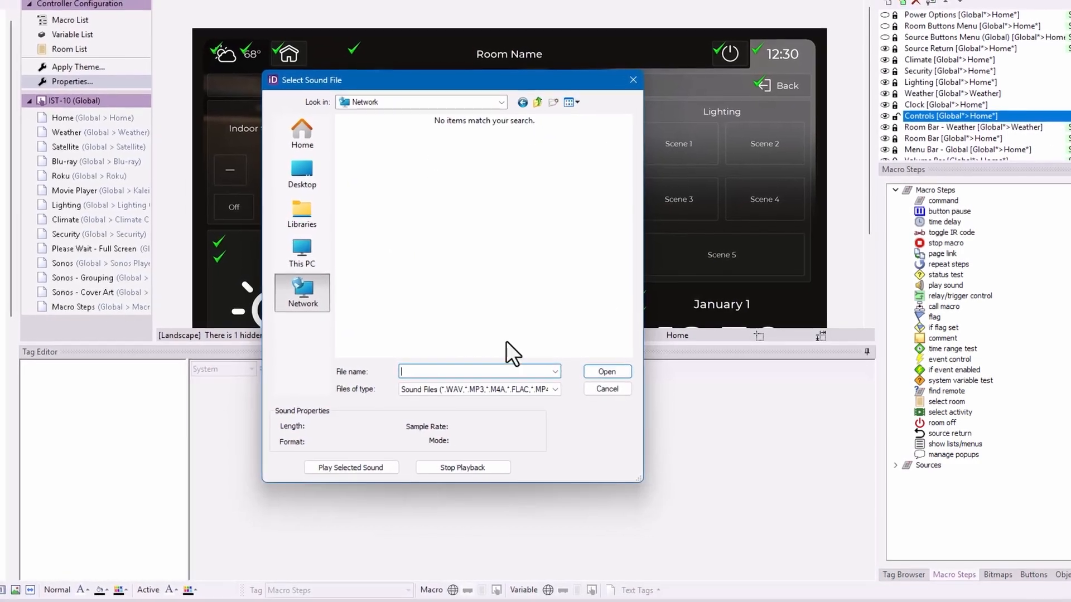
left_click(607, 389)
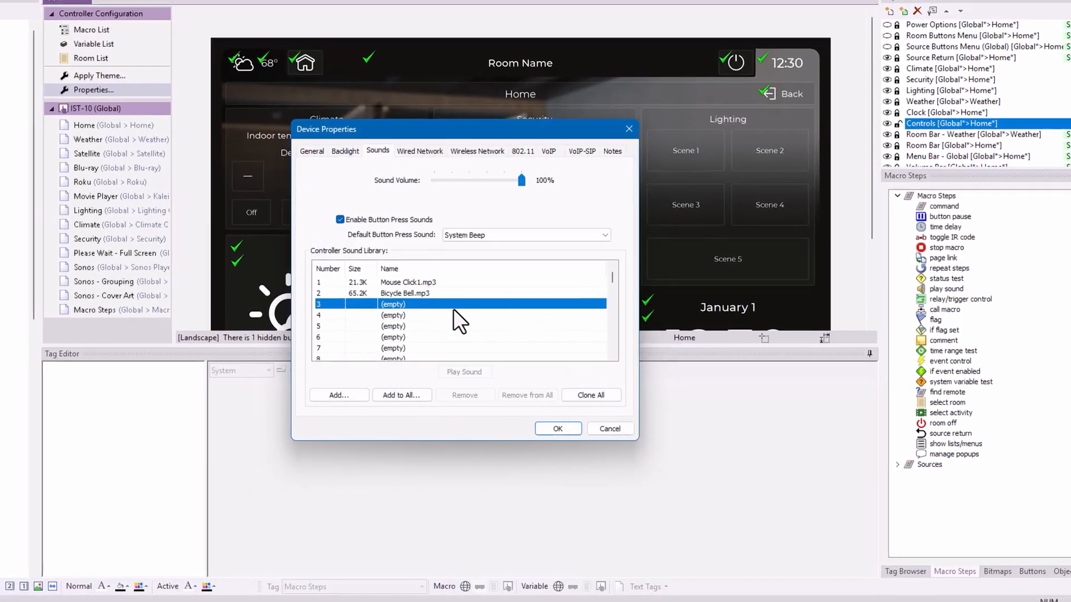
Preview the Bicycle Bell sound in the library and apply the IST-10's device properties.
left_click(441, 301)
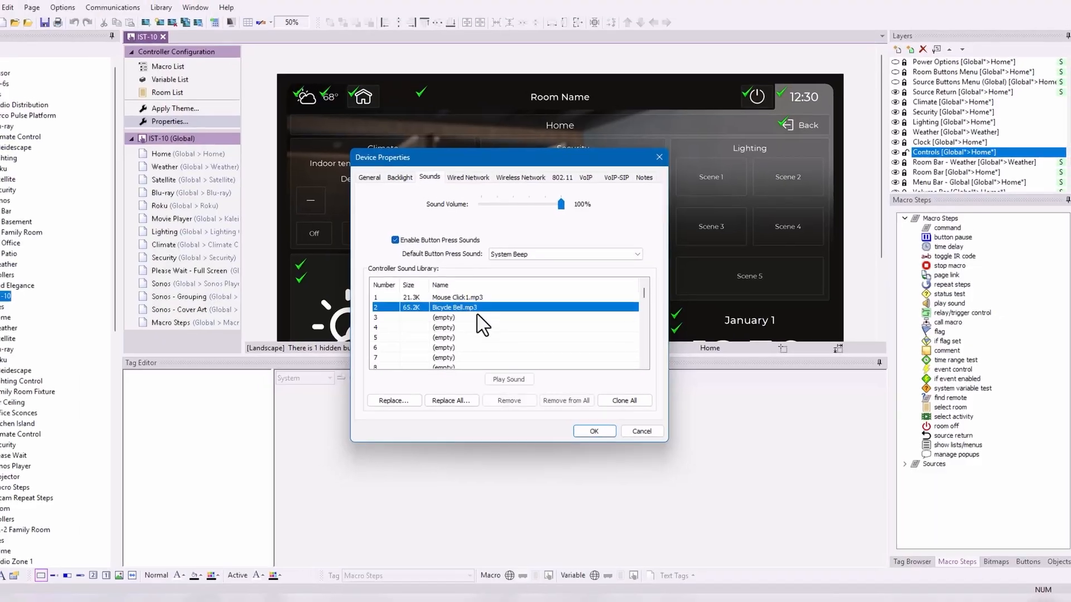
left_click(492, 375)
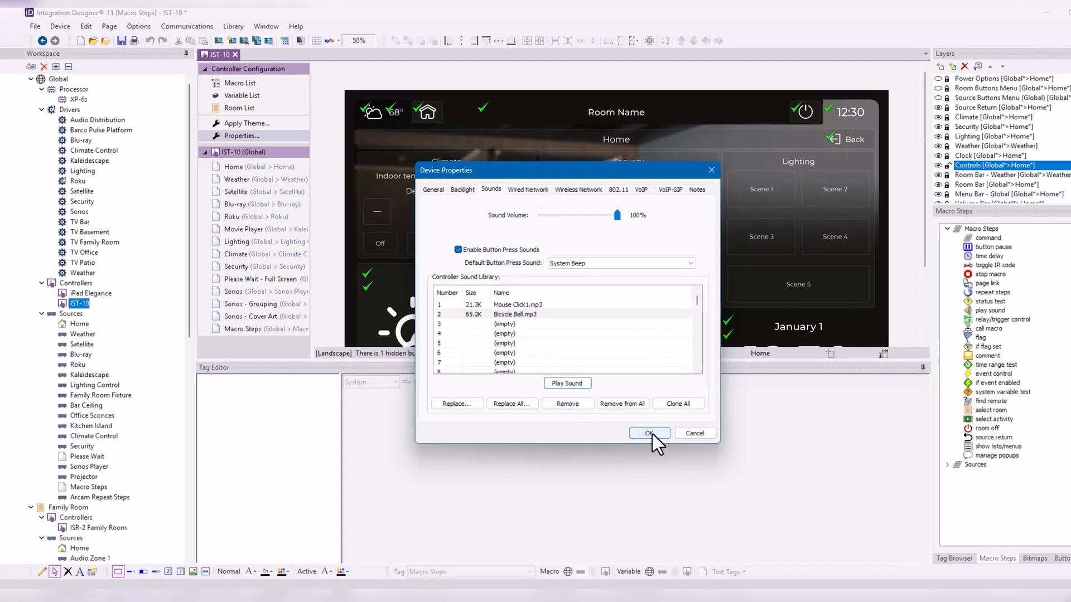
left_click(652, 434)
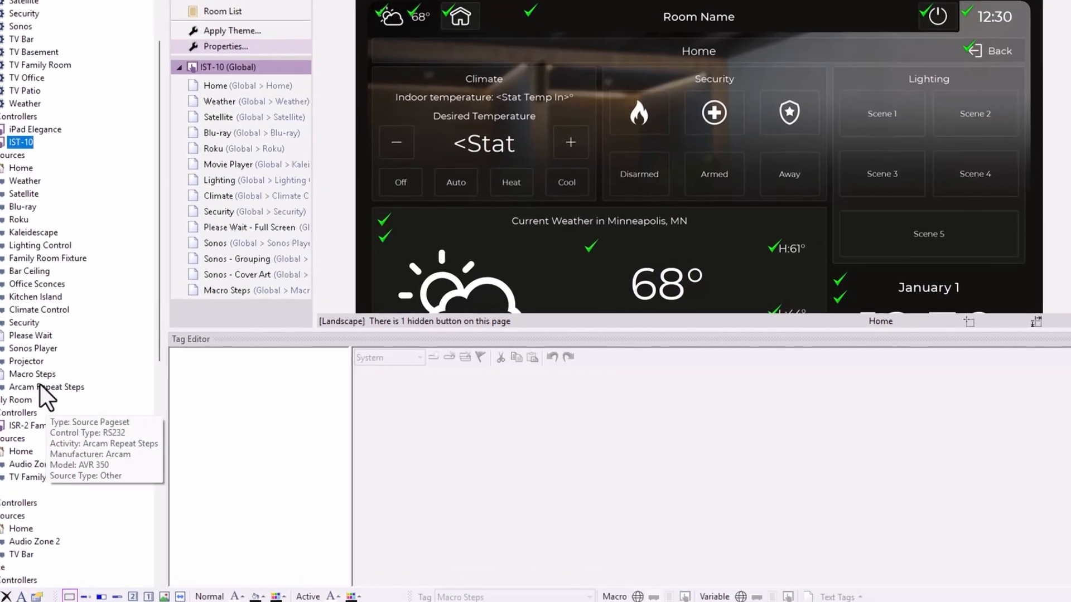
Set the sound of the play sound step on the Macro Steps page's button to 1: Mouse Click1.mp3.
left_click(36, 374)
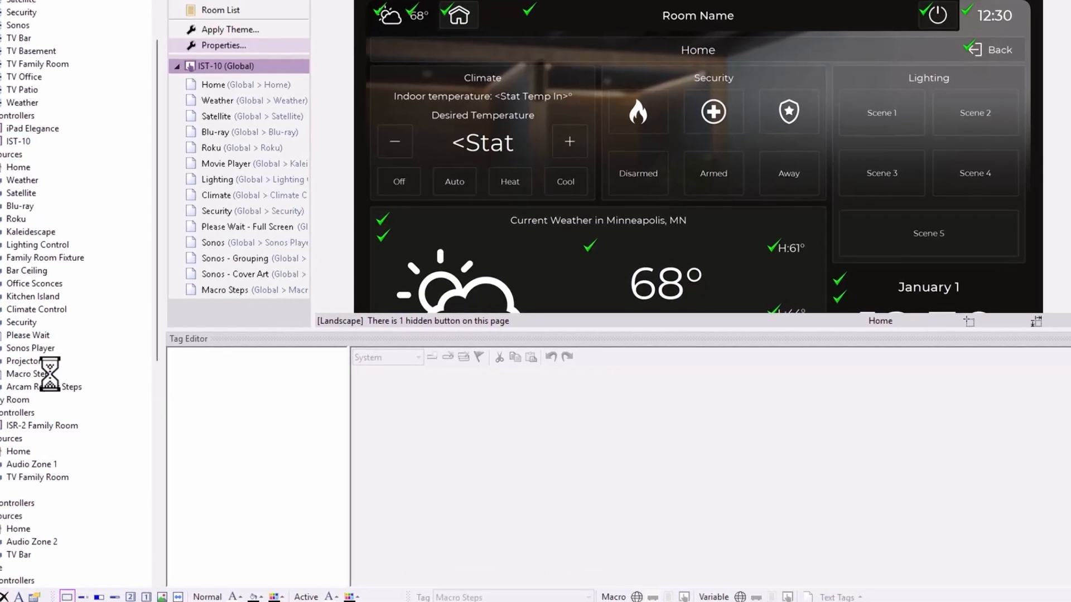
left_click(639, 237)
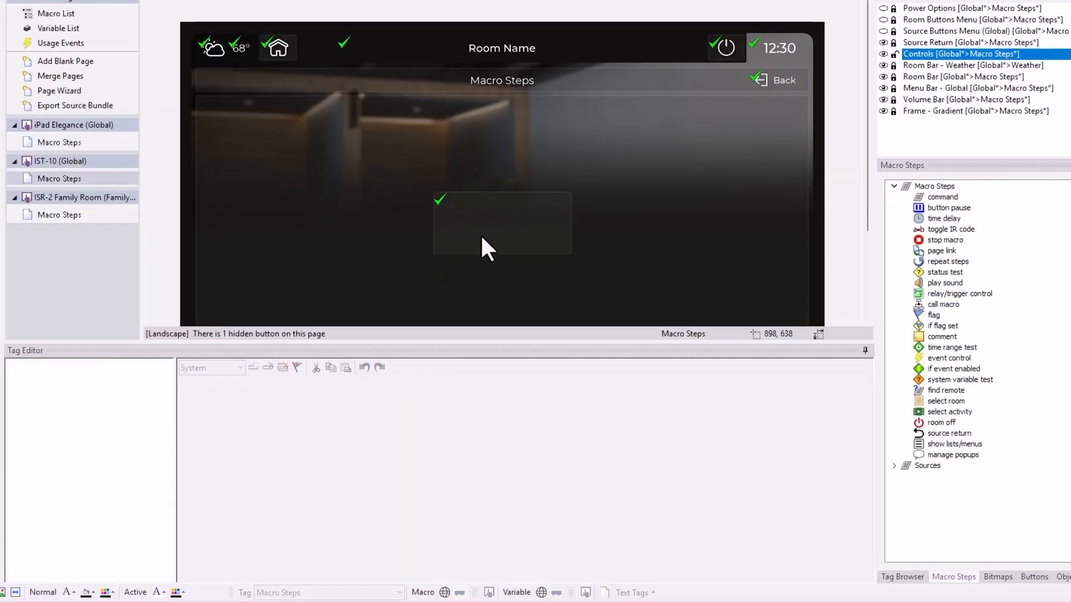
left_click(480, 233)
left_click(371, 387)
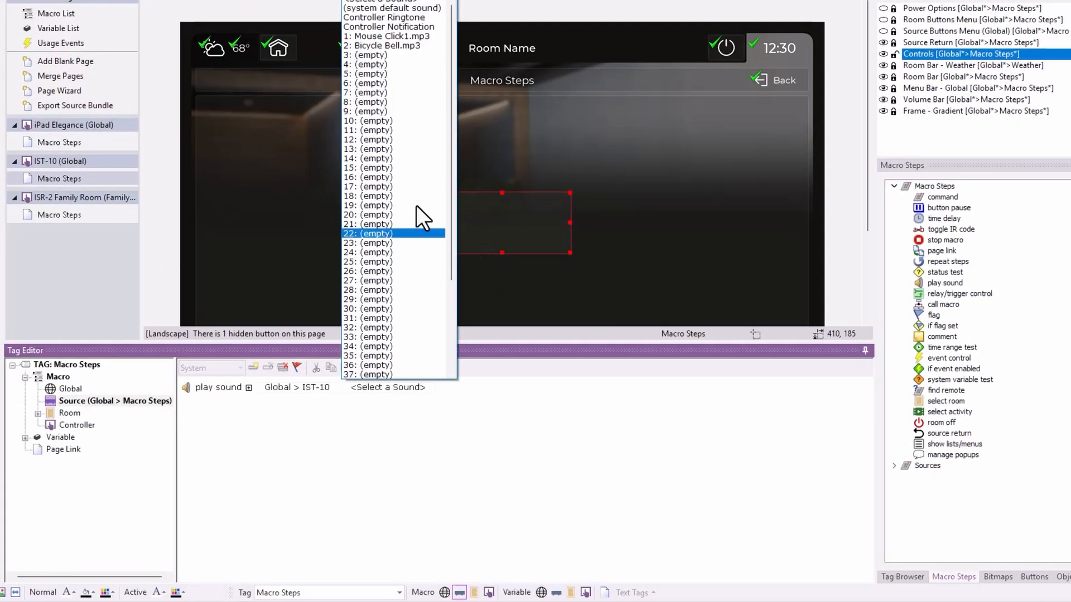
left_click(406, 36)
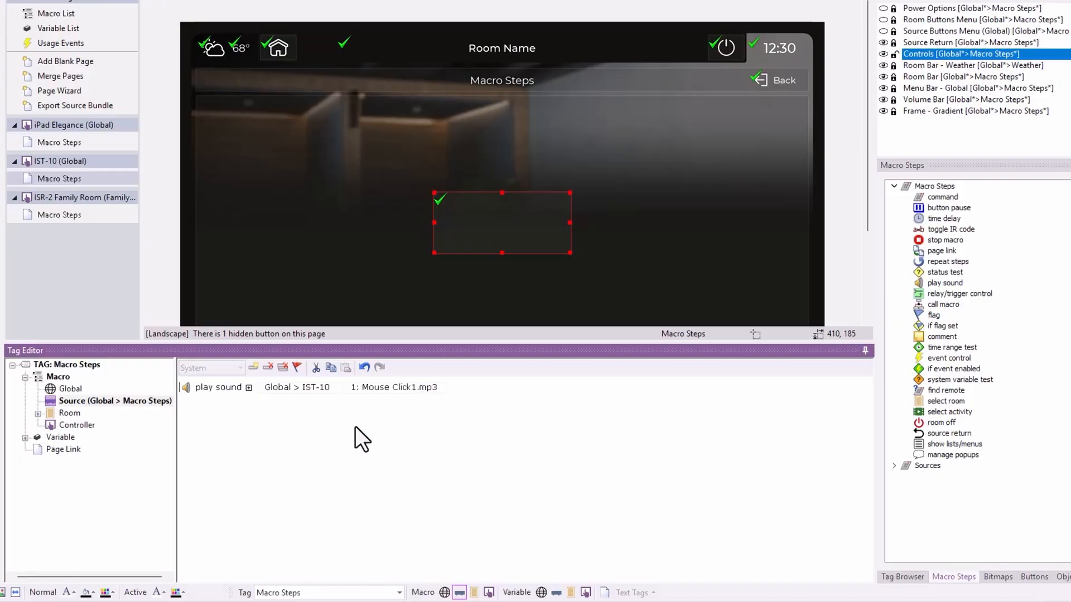
Replace the macro's play sound step with a relay/trigger control step, and look through its port choices without selecting one.
left_click(284, 367)
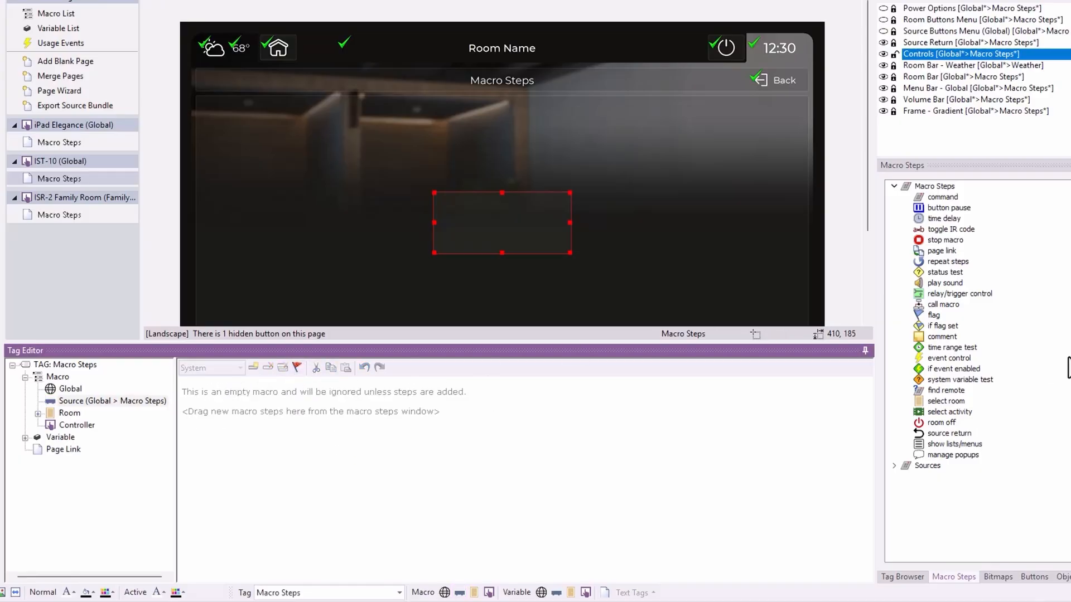
left_click(970, 293)
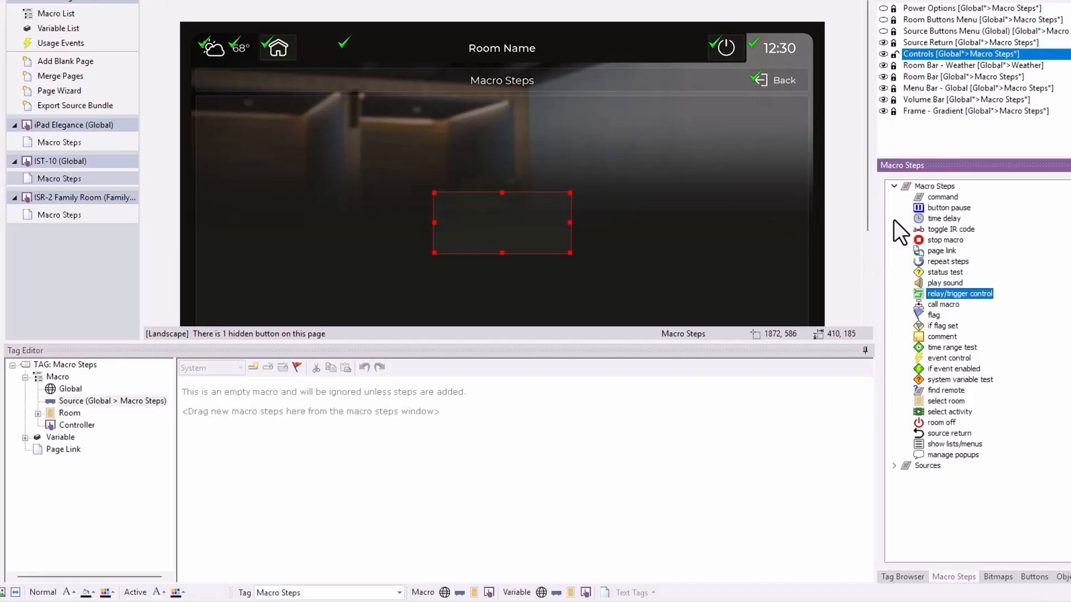
double_click(959, 294)
left_click(337, 387)
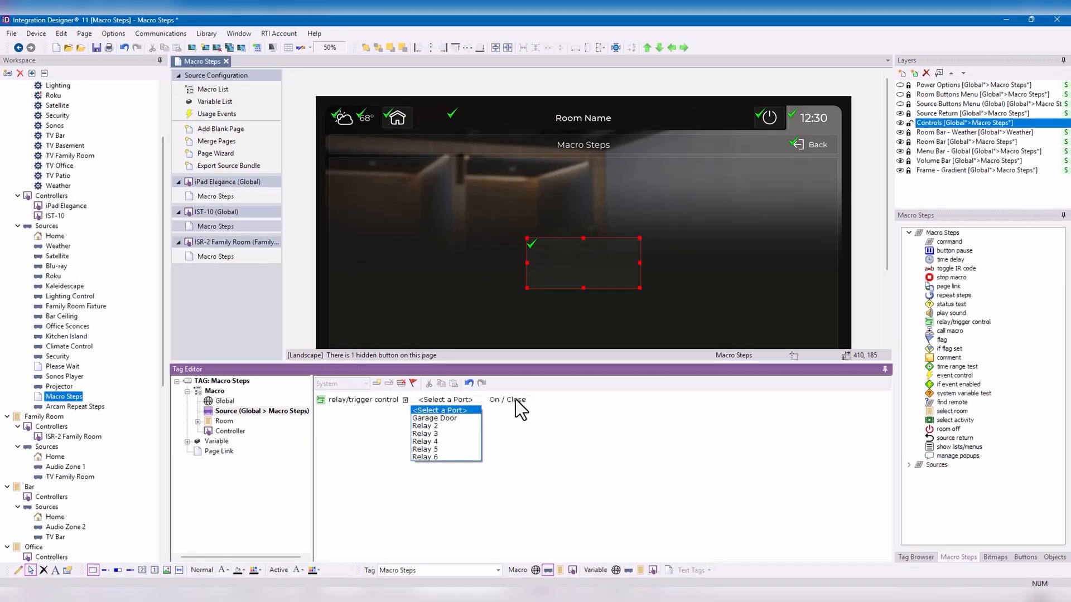
left_click(453, 413)
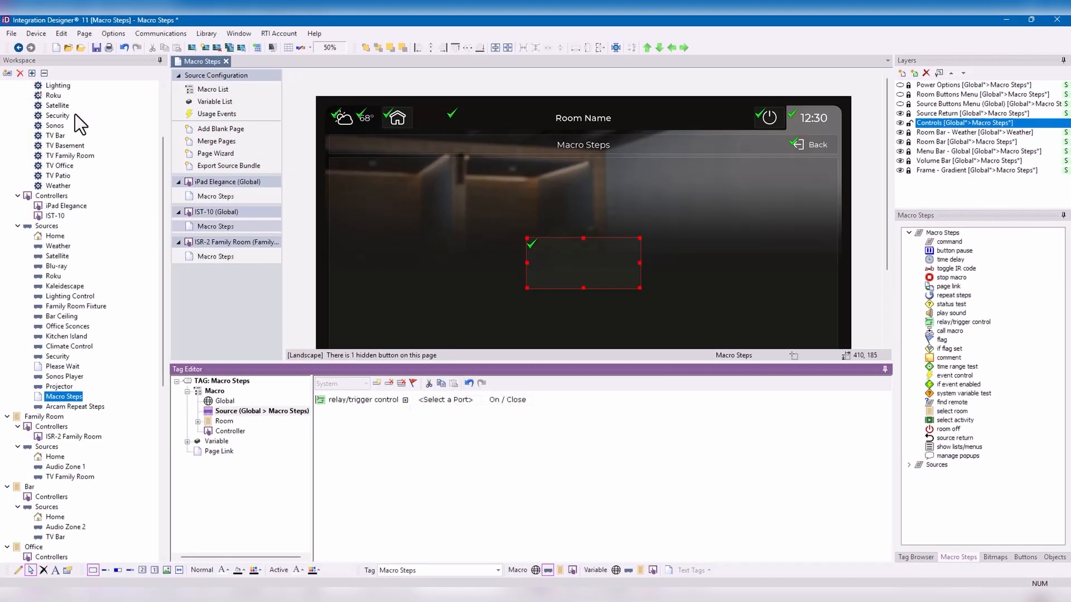
Examine the relay port names in the XP-6s processor's device properties without changing them.
scroll(74, 112, "up", 3)
double_click(59, 105)
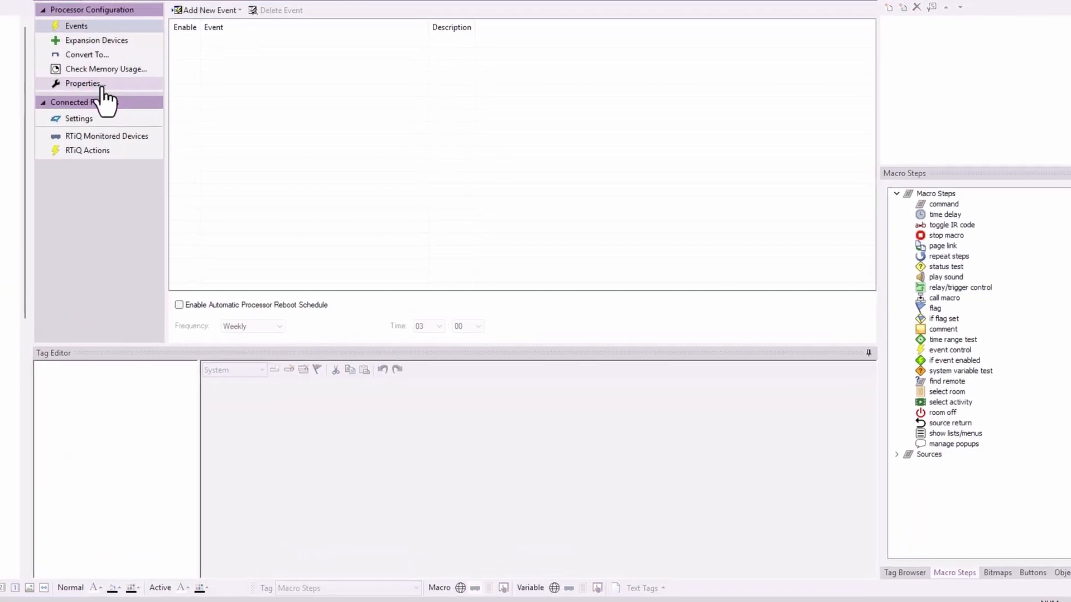
left_click(200, 128)
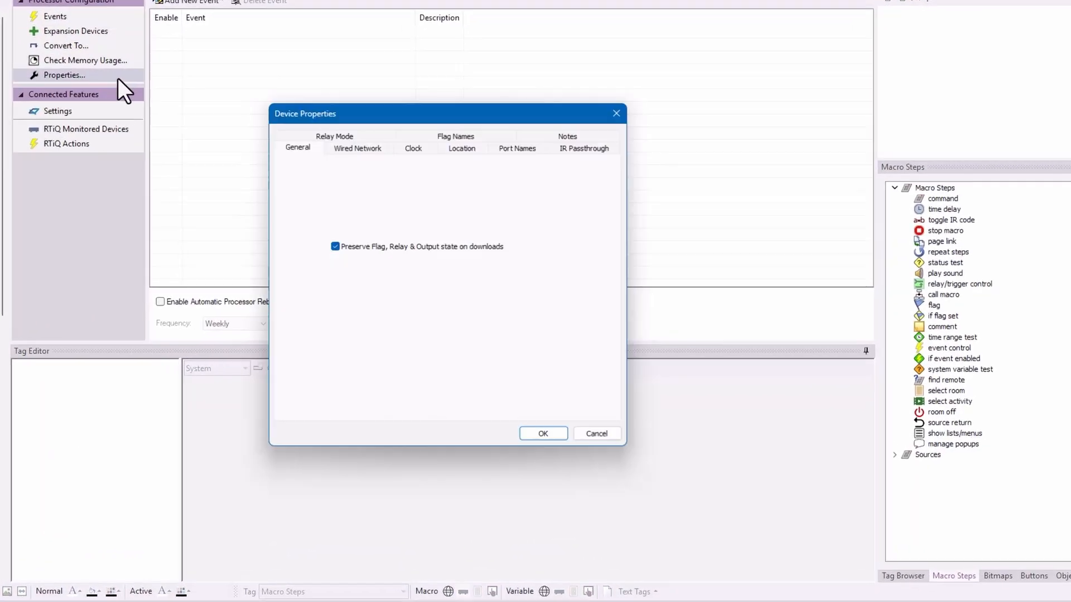
left_click(526, 103)
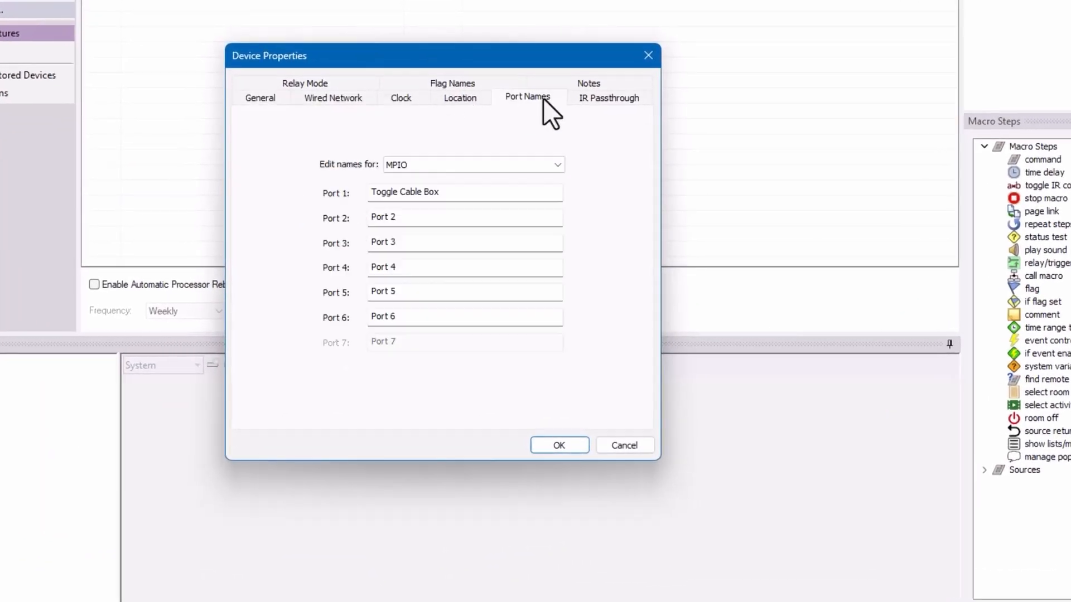
left_click(467, 162)
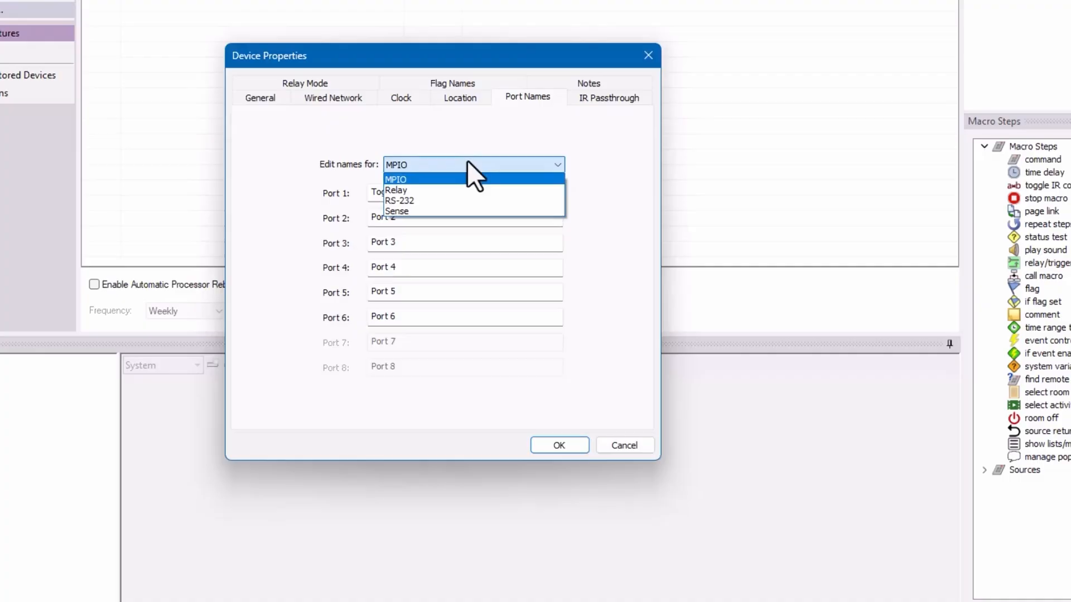
left_click(461, 192)
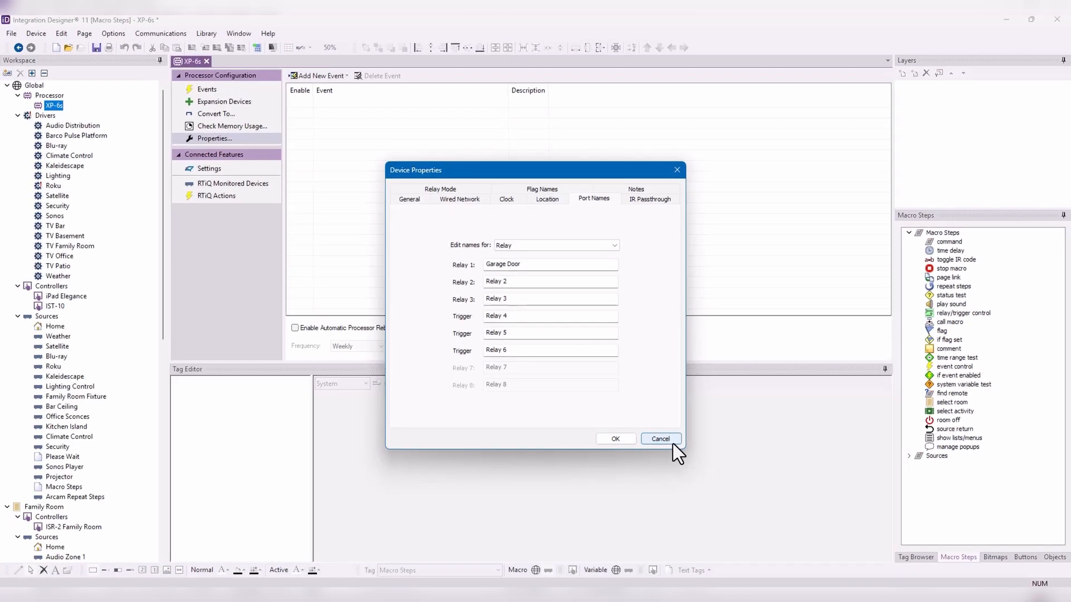
left_click(625, 444)
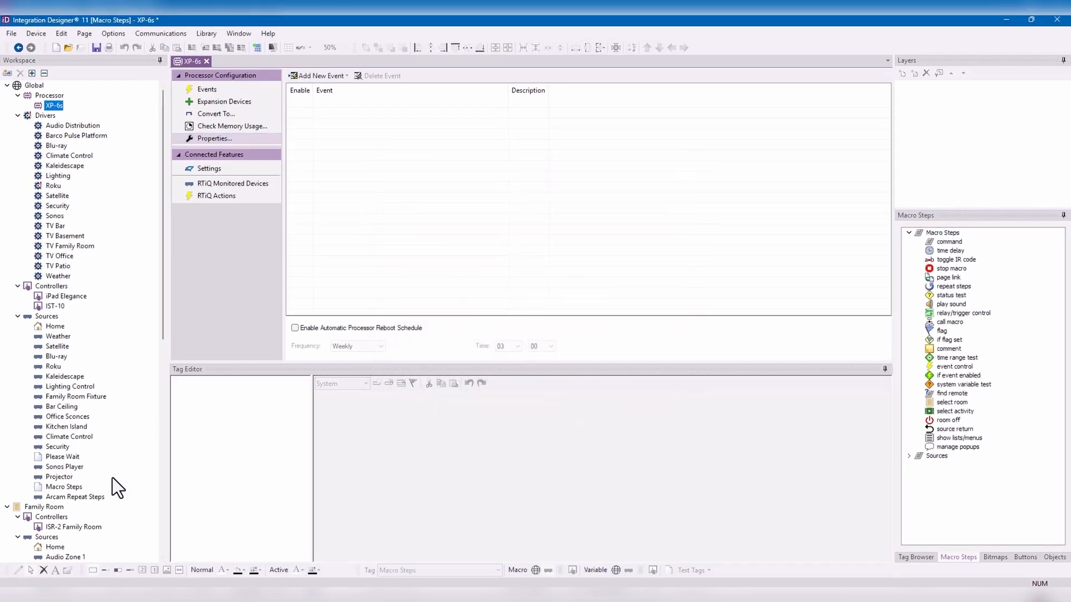
Set the relay/trigger control step of the Macro Steps page's button to the Garage Door port with the On / Close action.
double_click(62, 487)
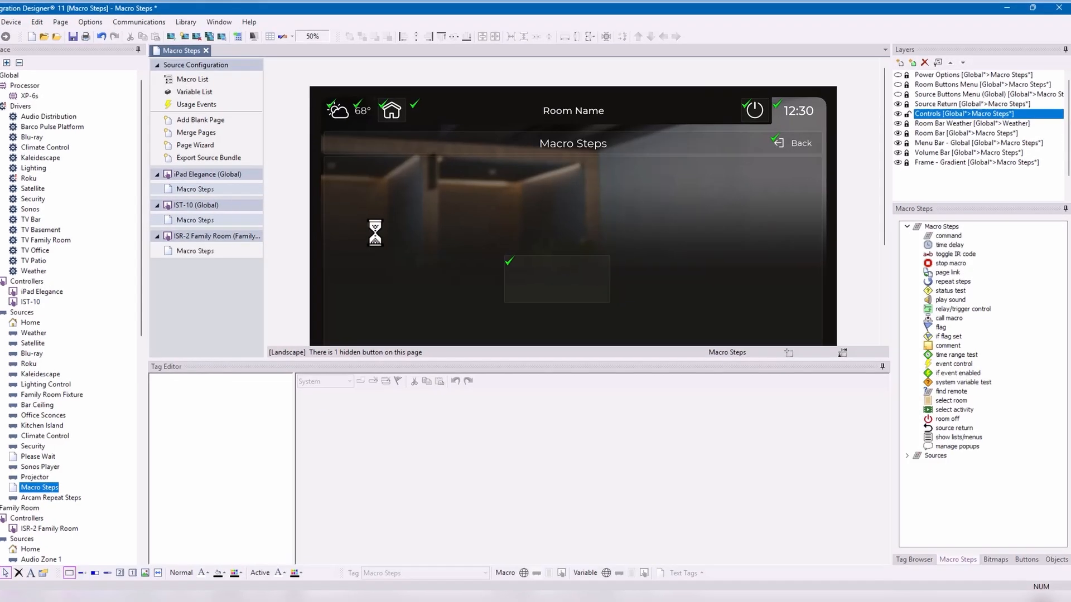
left_click(547, 289)
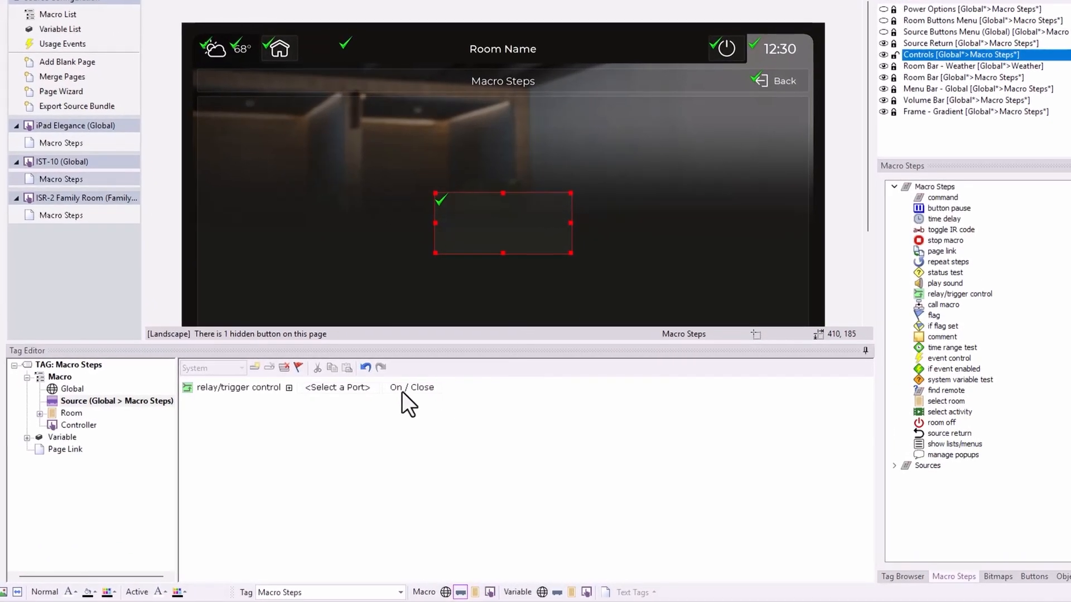
left_click(346, 387)
left_click(350, 413)
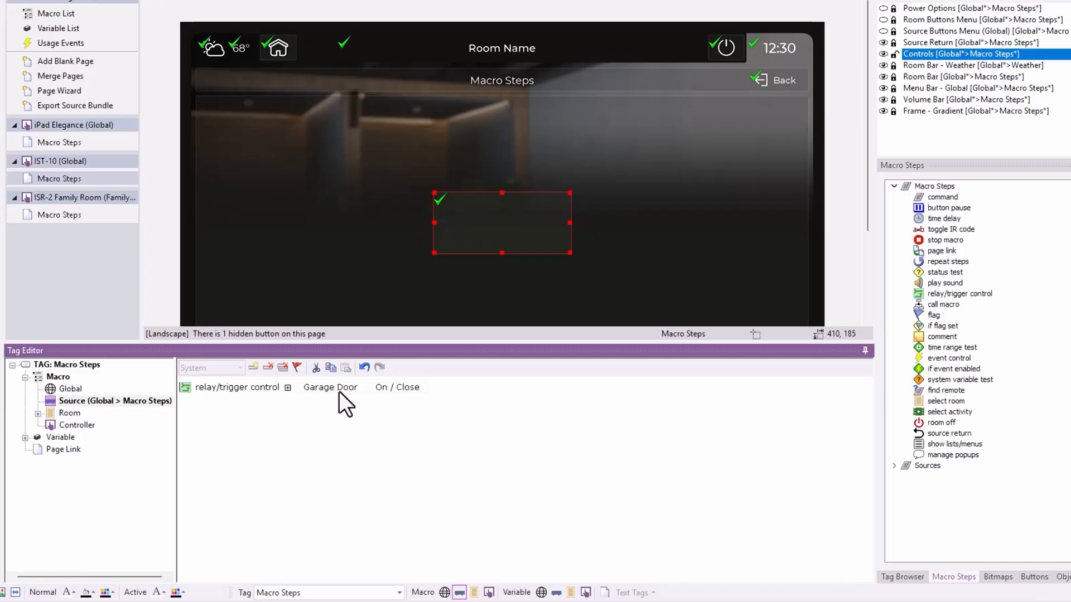
left_click(418, 391)
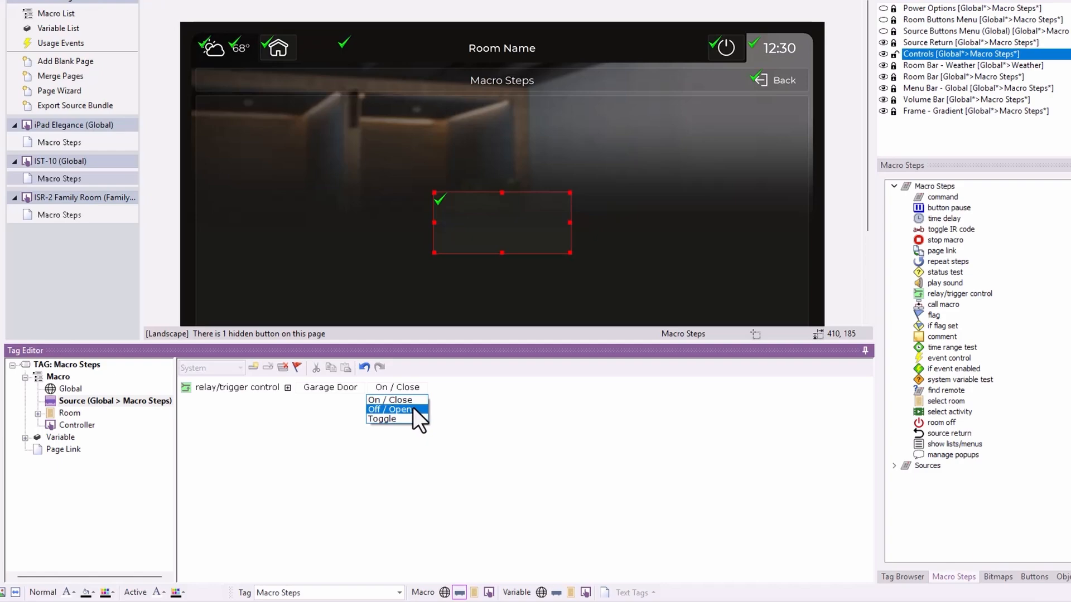
left_click(416, 402)
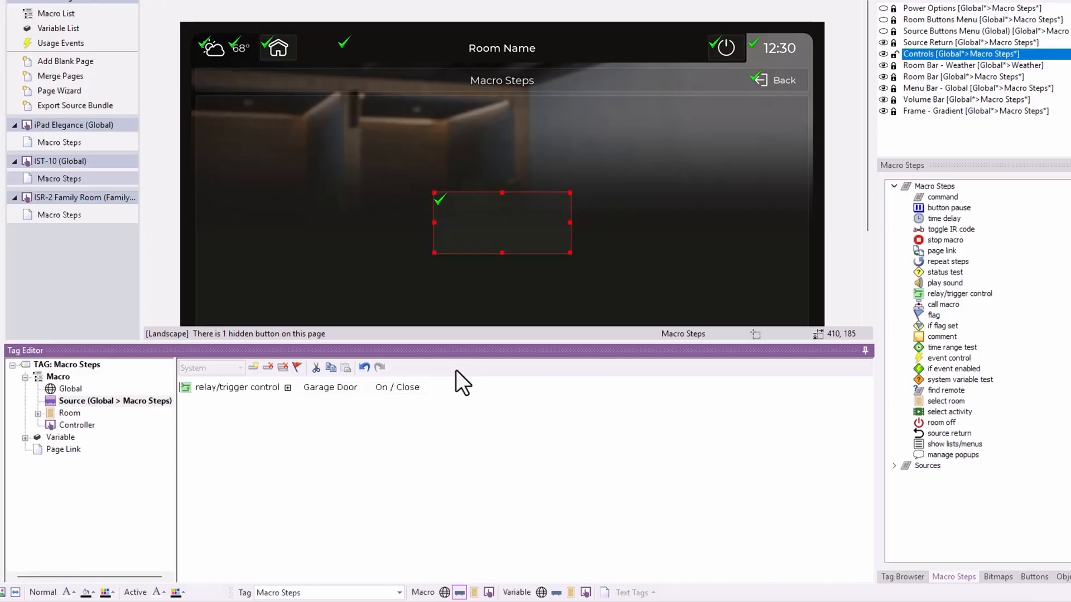
Set the relay/trigger control step to port Relay 4, look through its action options, and clear all steps from the macro.
left_click(326, 389)
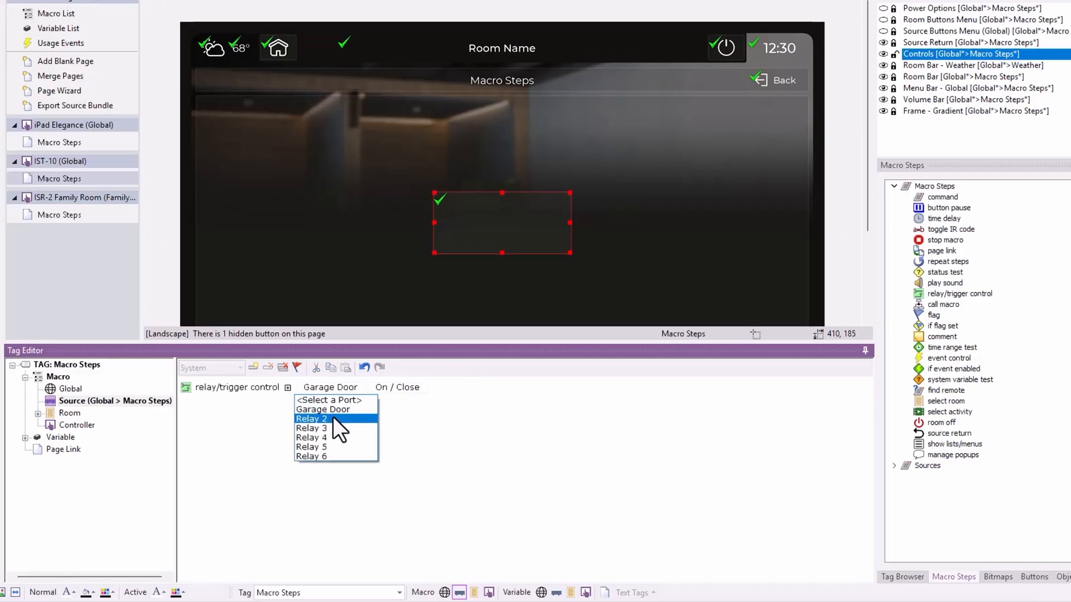
left_click(333, 438)
left_click(380, 384)
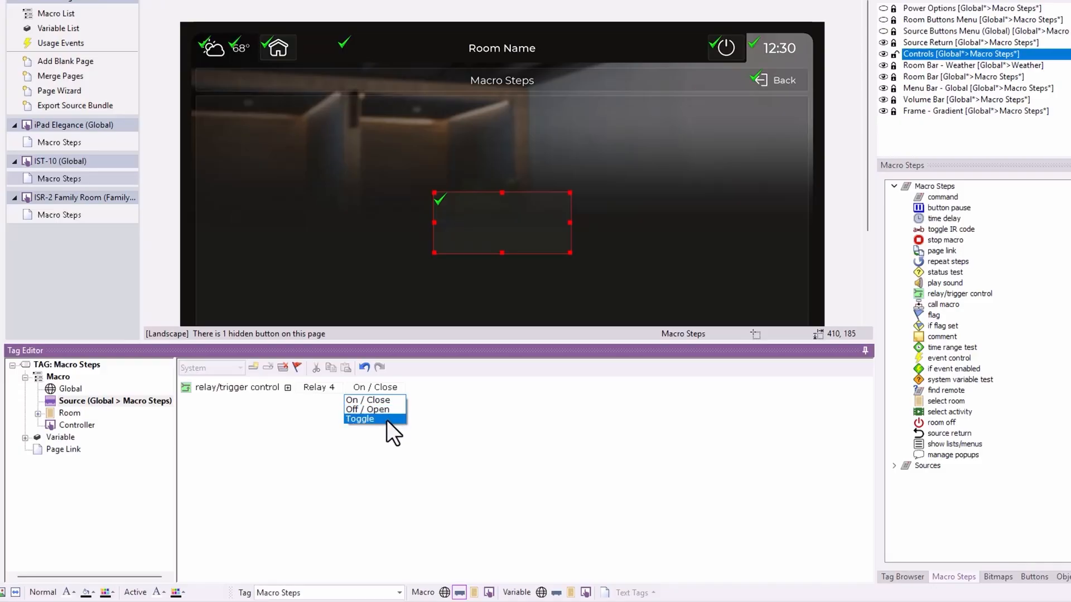
left_click(269, 405)
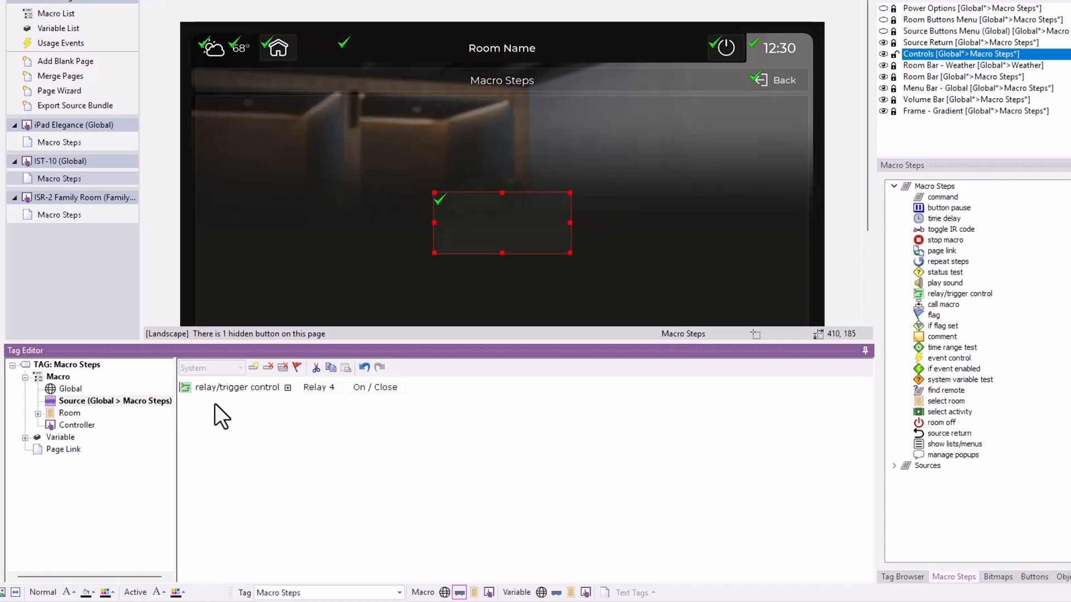
left_click(281, 367)
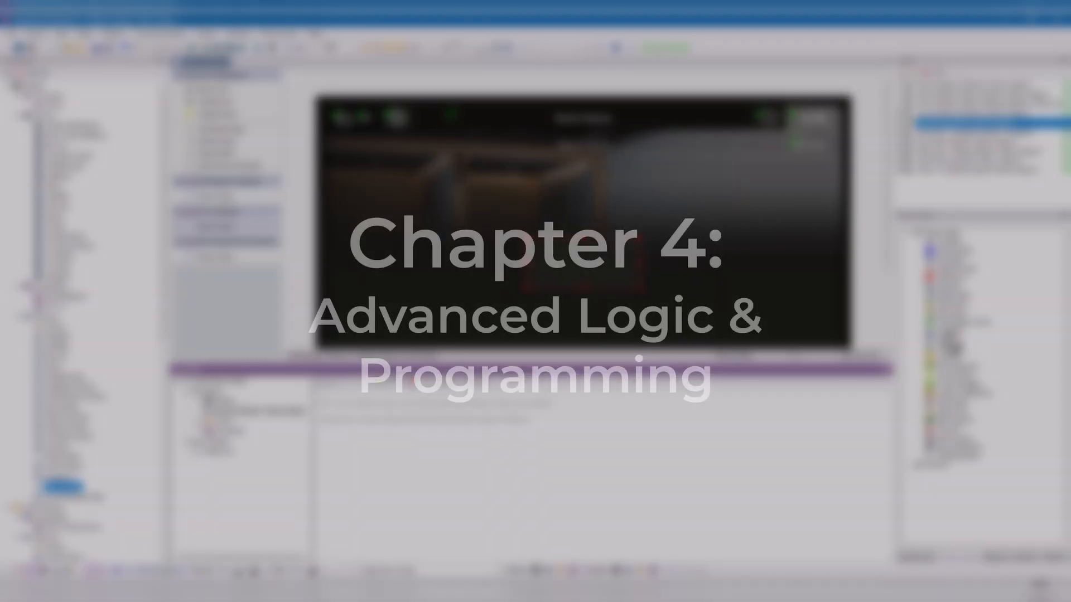
Open the ISR-2 Family Room controller's Macro Steps page and clear the source macro of its blank centre button.
left_click(952, 329)
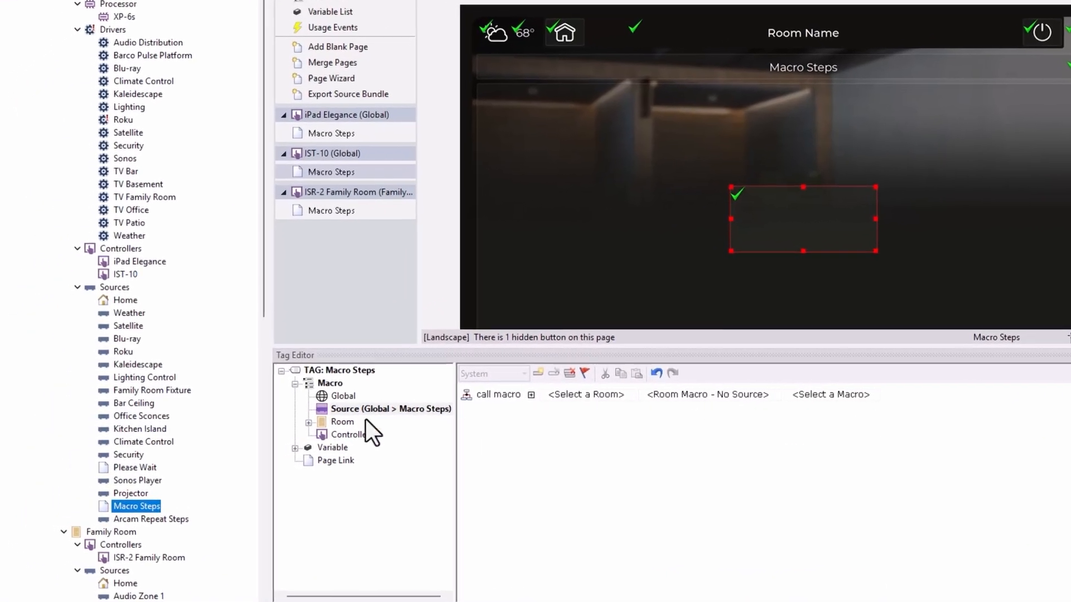
left_click(353, 210)
scroll(195, 470, "down", 8)
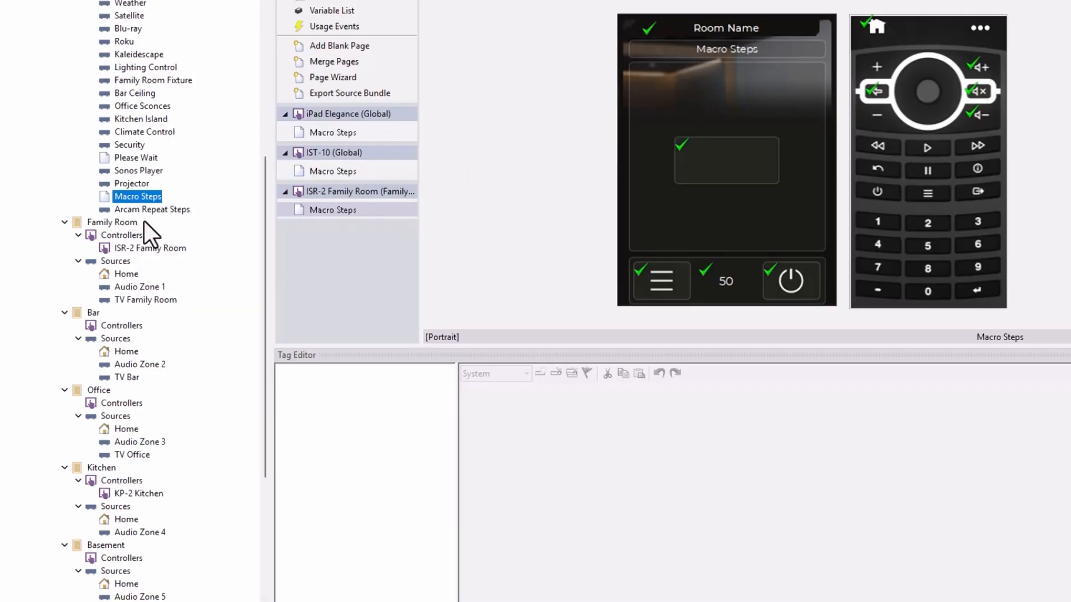
left_click(152, 248)
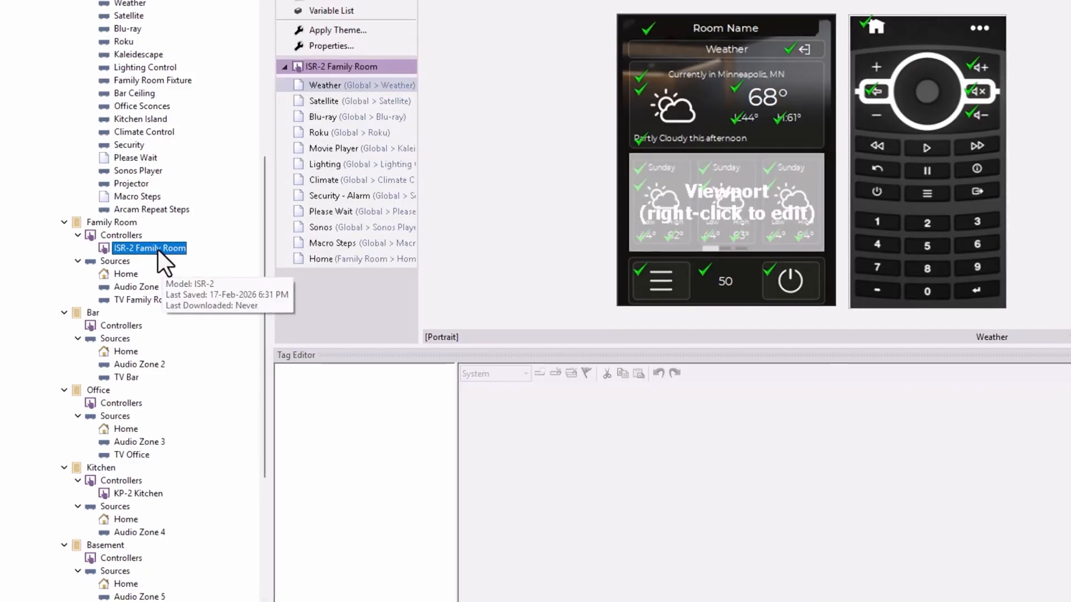
left_click(323, 244)
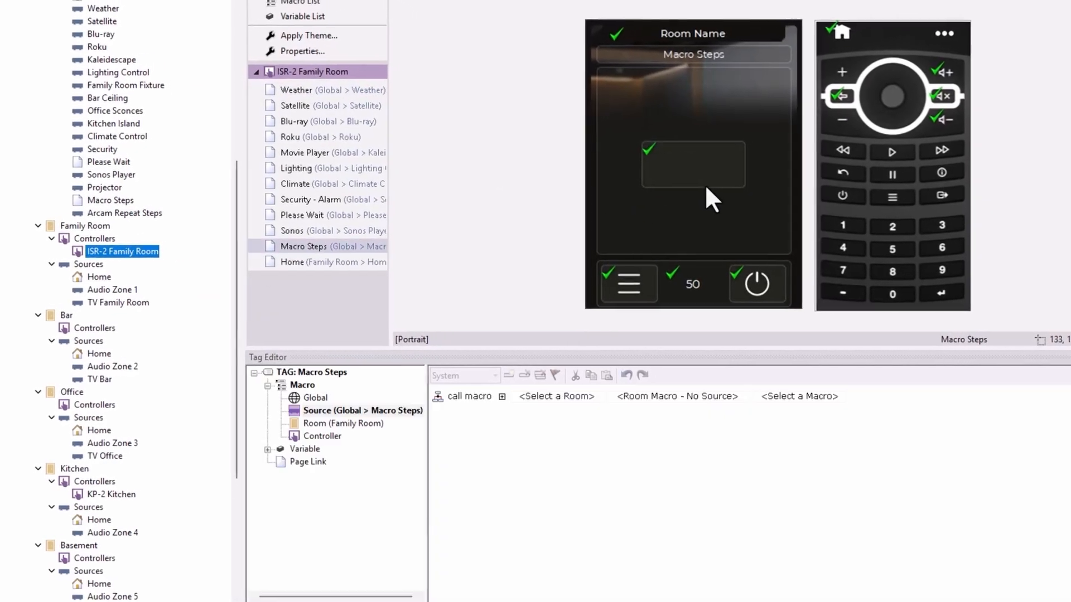
left_click(704, 179)
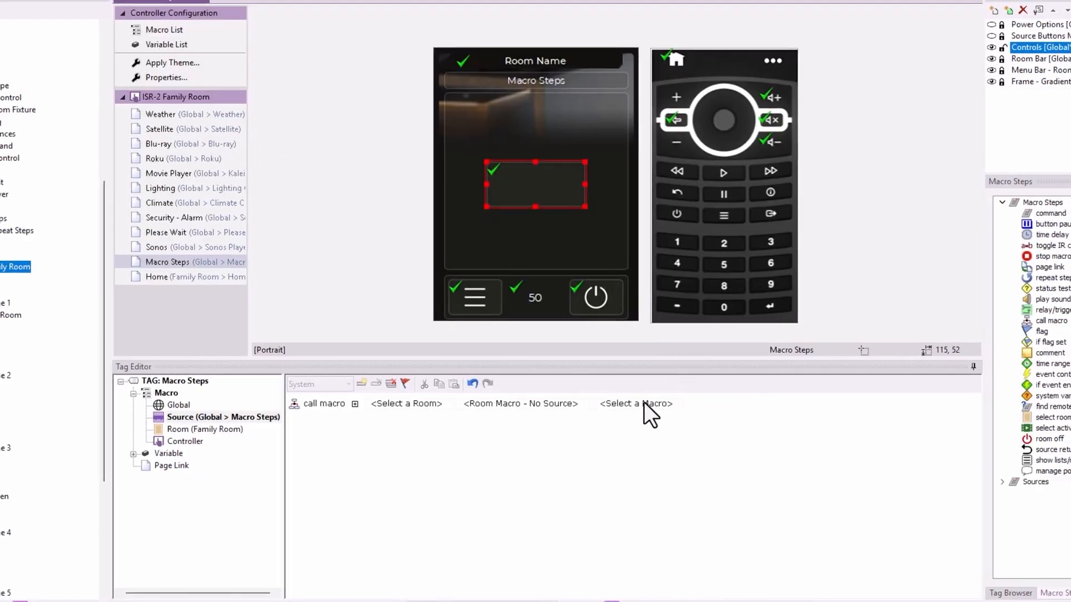
left_click(404, 382)
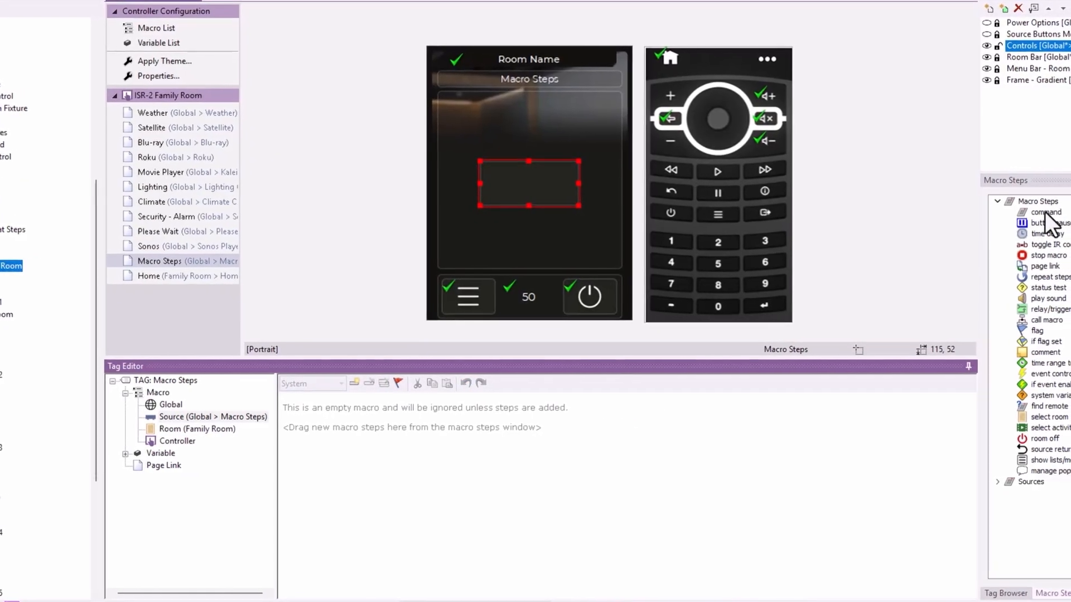
Add a command step to the centre button's source macro, view its device choices, and clear the macro.
double_click(1039, 210)
left_click(399, 403)
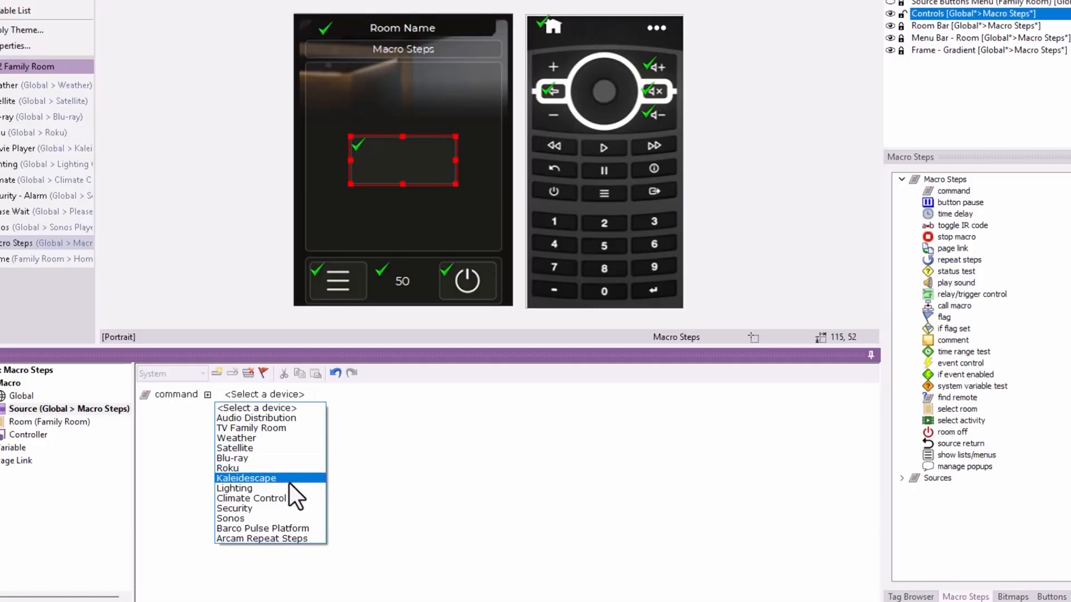
left_click(383, 457)
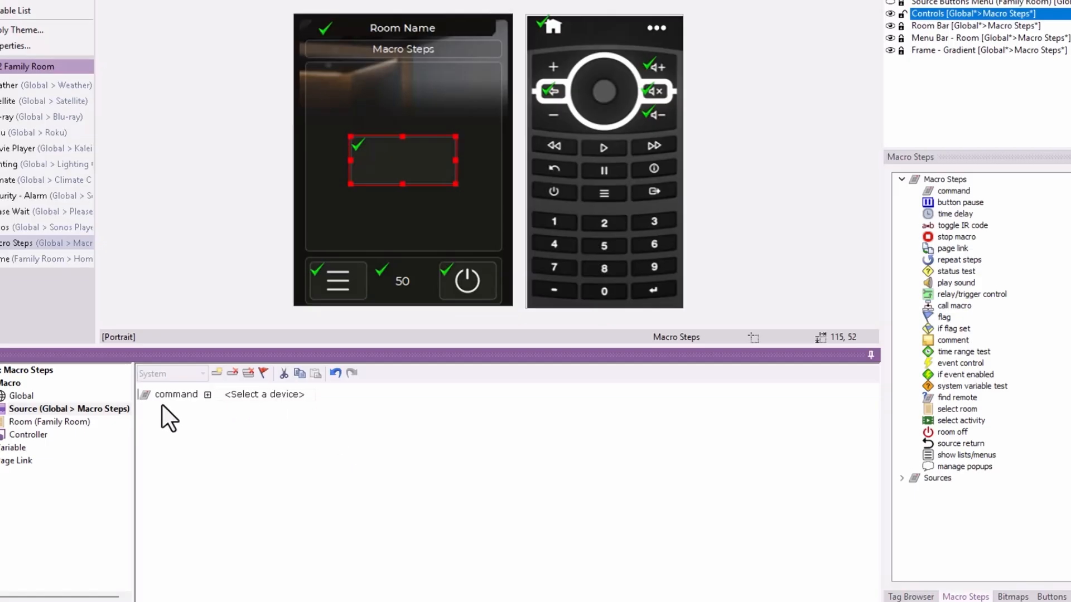
left_click(247, 373)
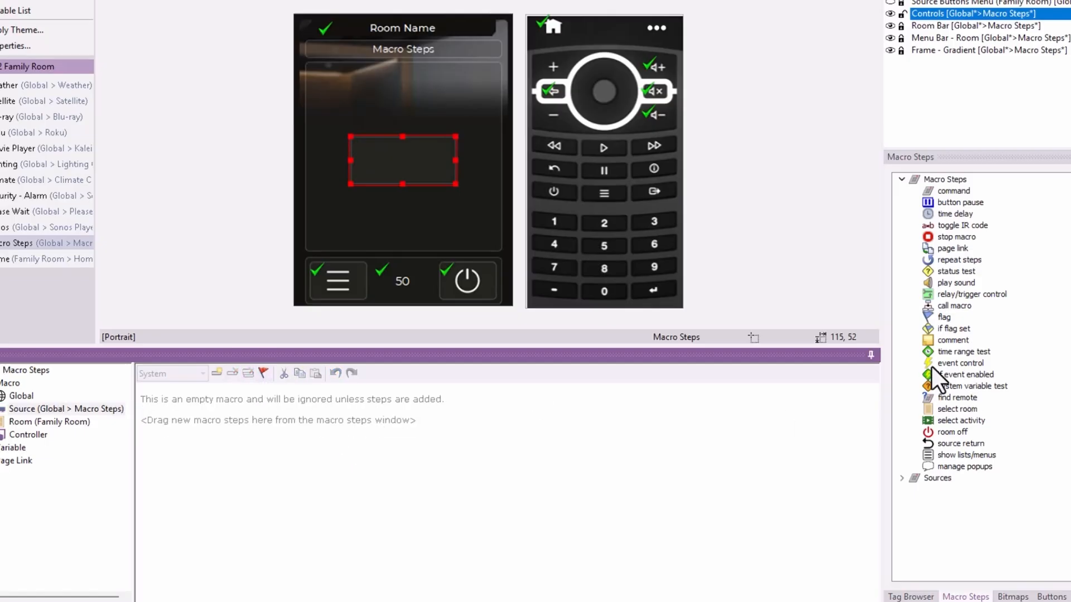
Add a call macro step to the centre button's source macro and set its room to Kitchen.
left_click_drag(959, 306, 262, 390)
left_click(258, 394)
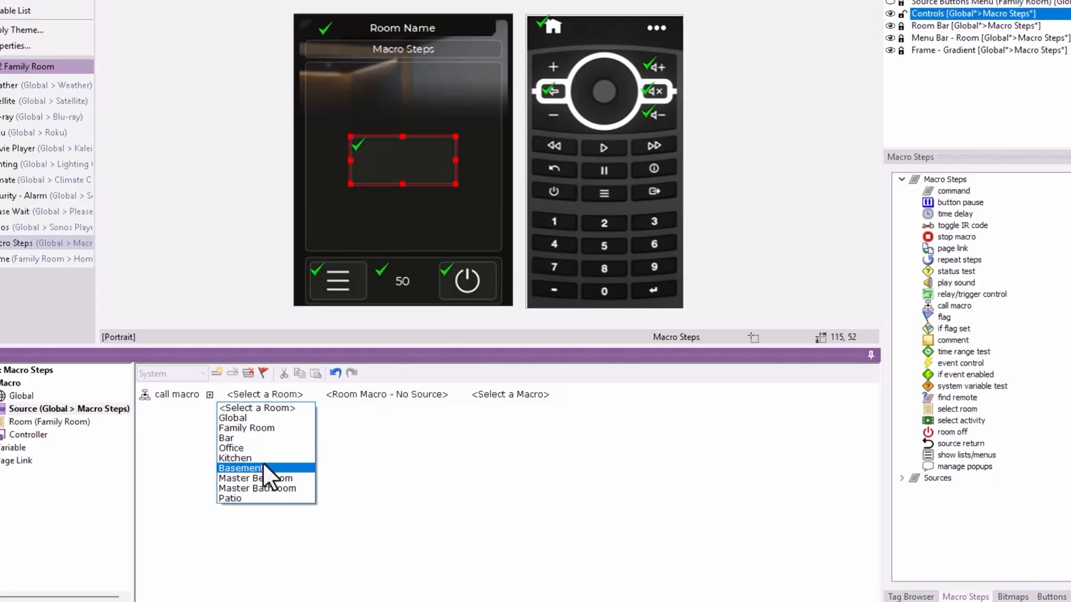
left_click(266, 459)
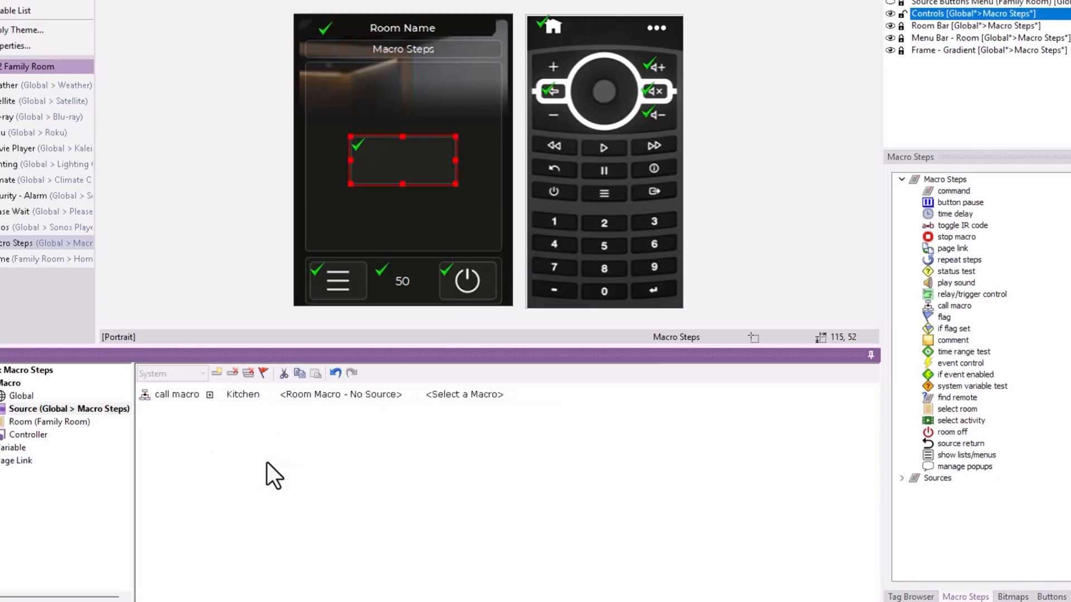
left_click(357, 394)
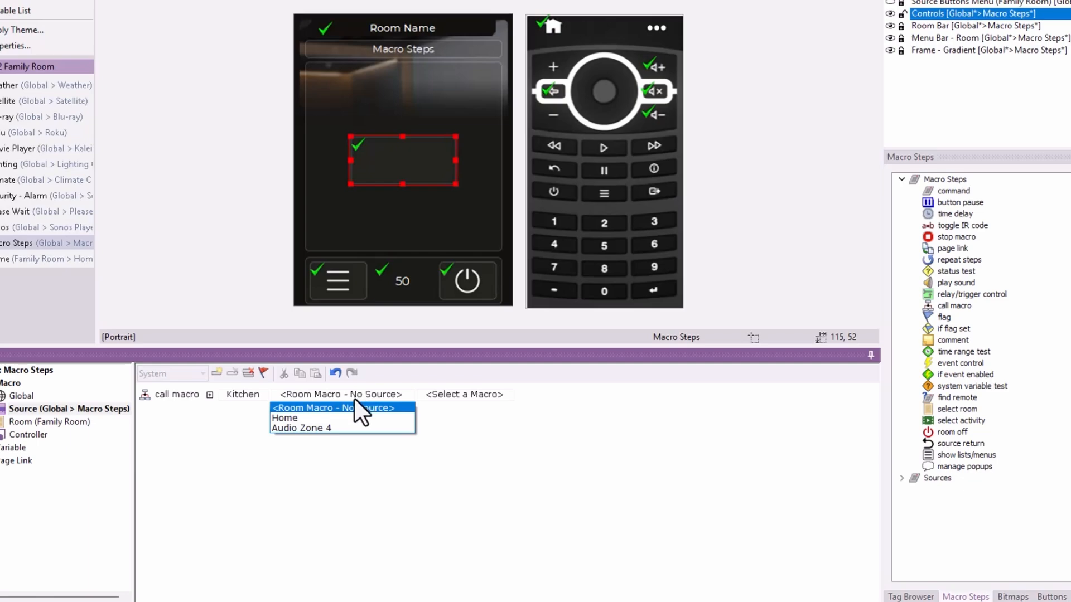
Change the call macro step's room to Bar, set its source to TV Bar, and open its macro choices.
left_click(234, 402)
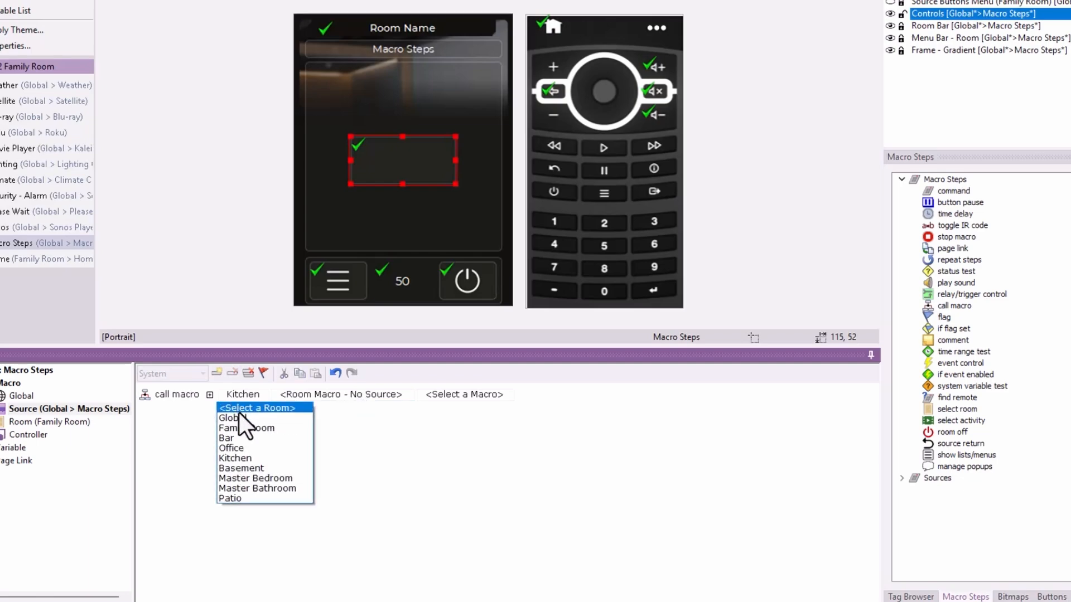
left_click(240, 433)
left_click(299, 396)
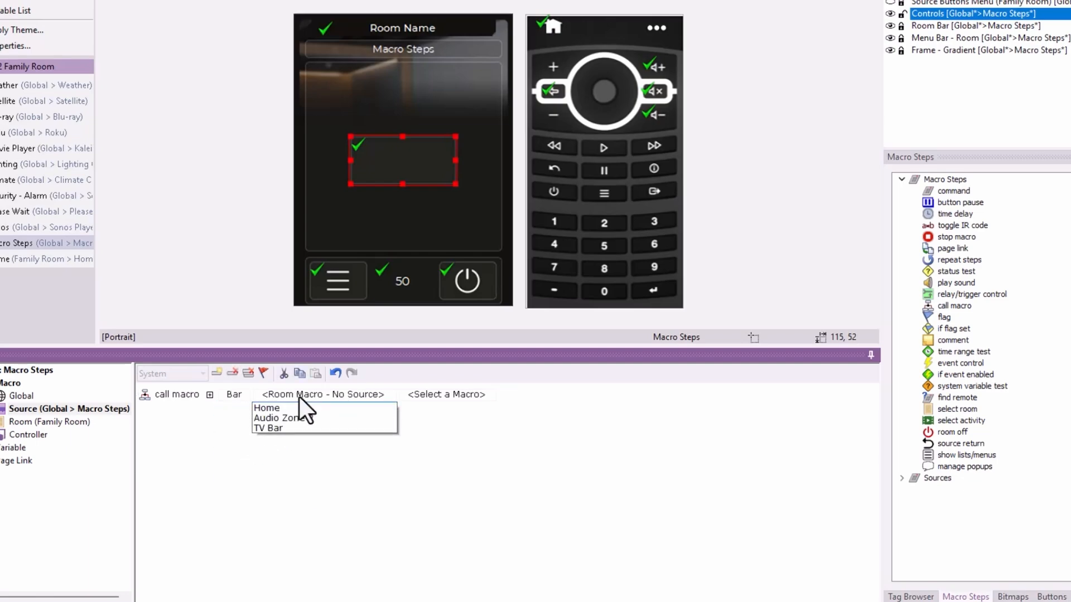
left_click(317, 437)
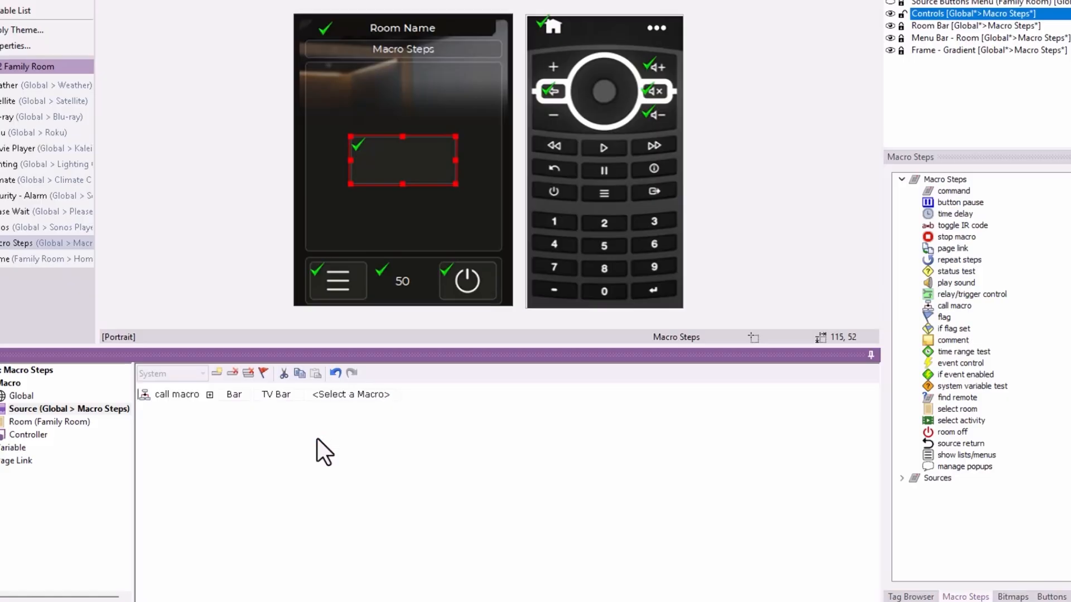
left_click(350, 395)
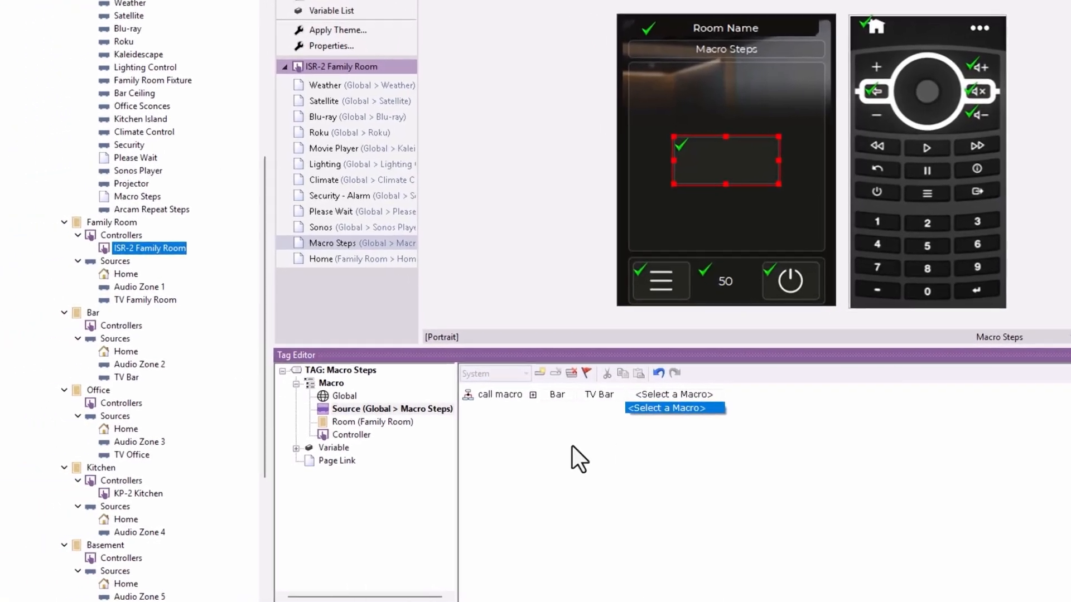
Open the macro list of the TV Bar source in the Bar room.
scroll(113, 242, "up", 5)
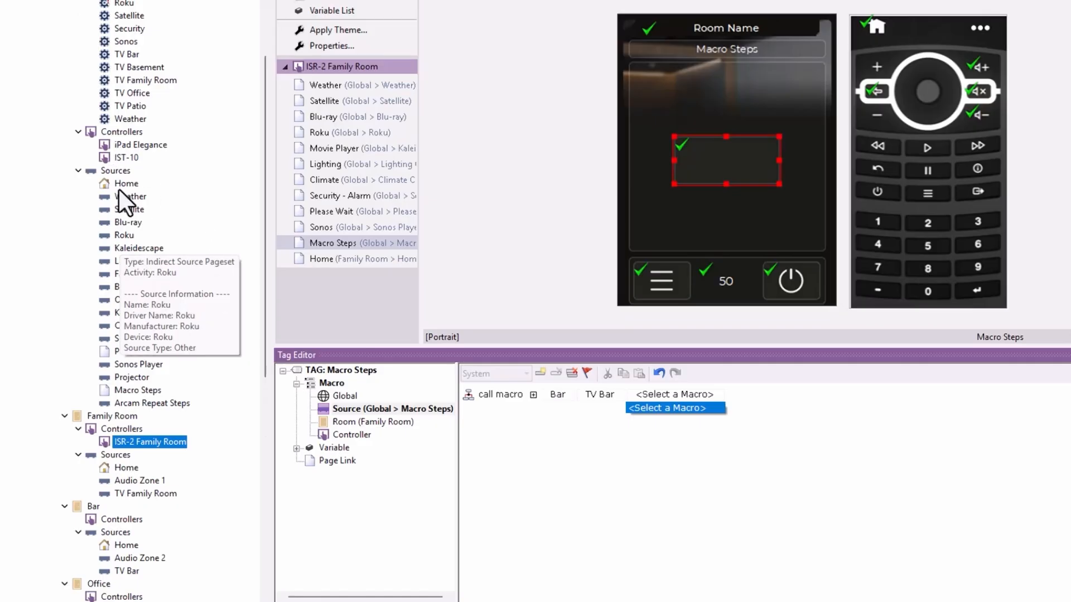
scroll(137, 454, "down", 3)
left_click(79, 389)
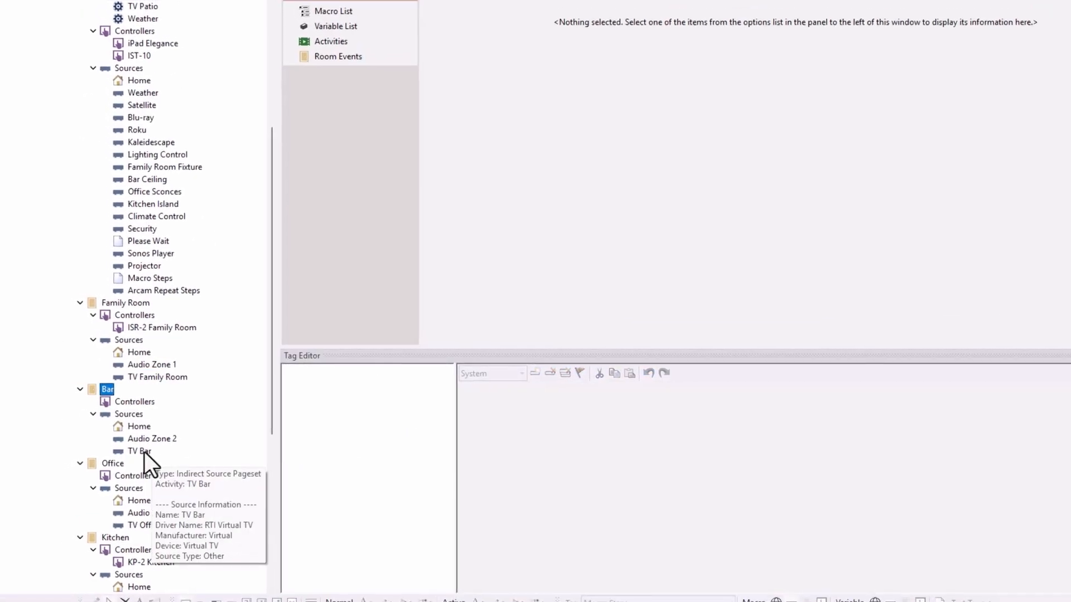
left_click(131, 454)
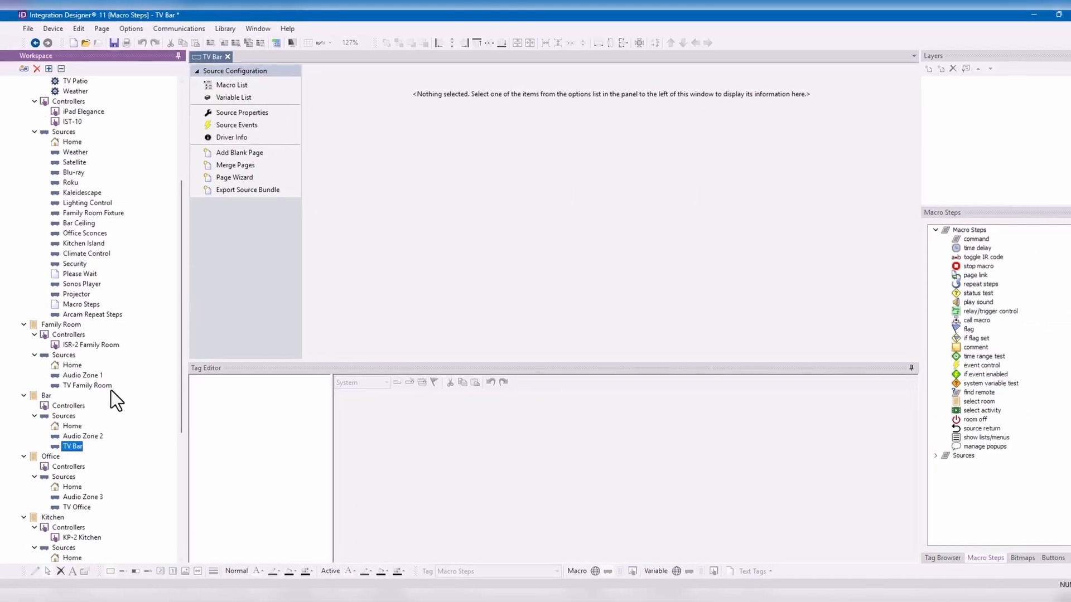
left_click(240, 87)
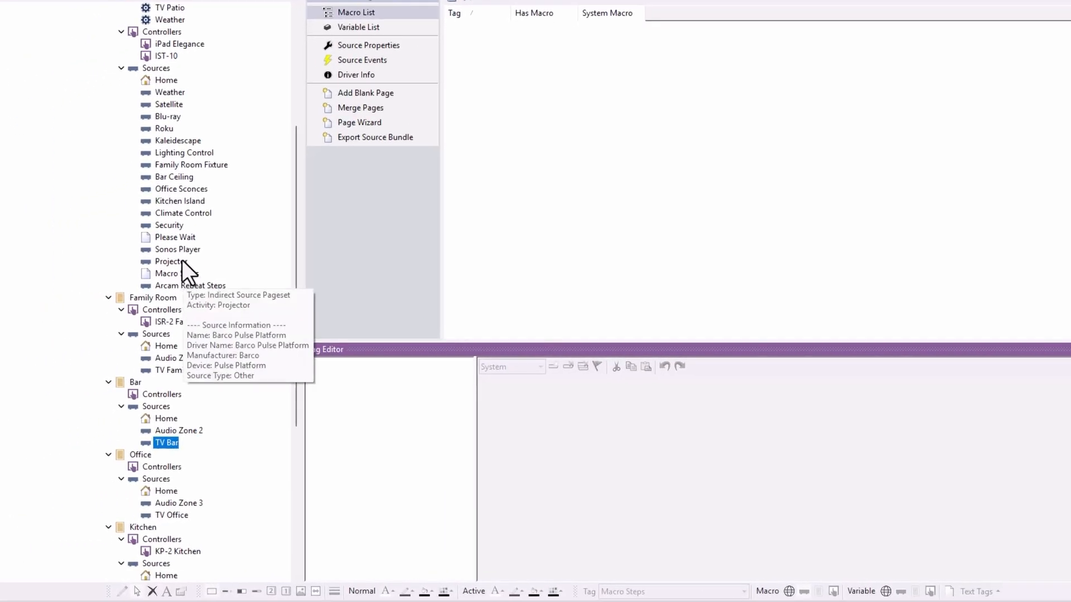
Review the macro list of the global Security source down to its last entries.
left_click(182, 260)
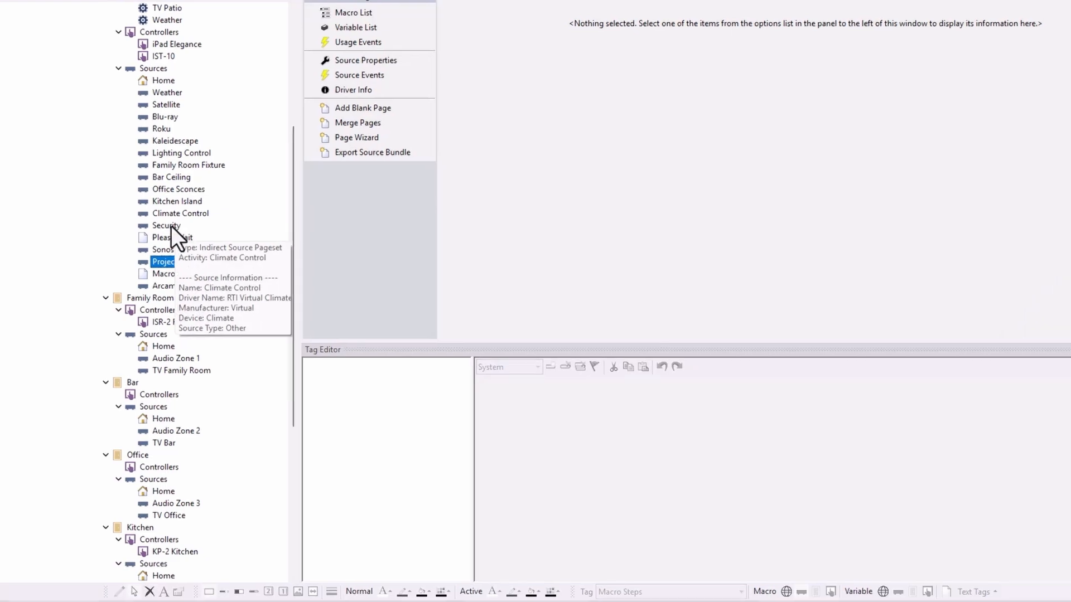
left_click(172, 226)
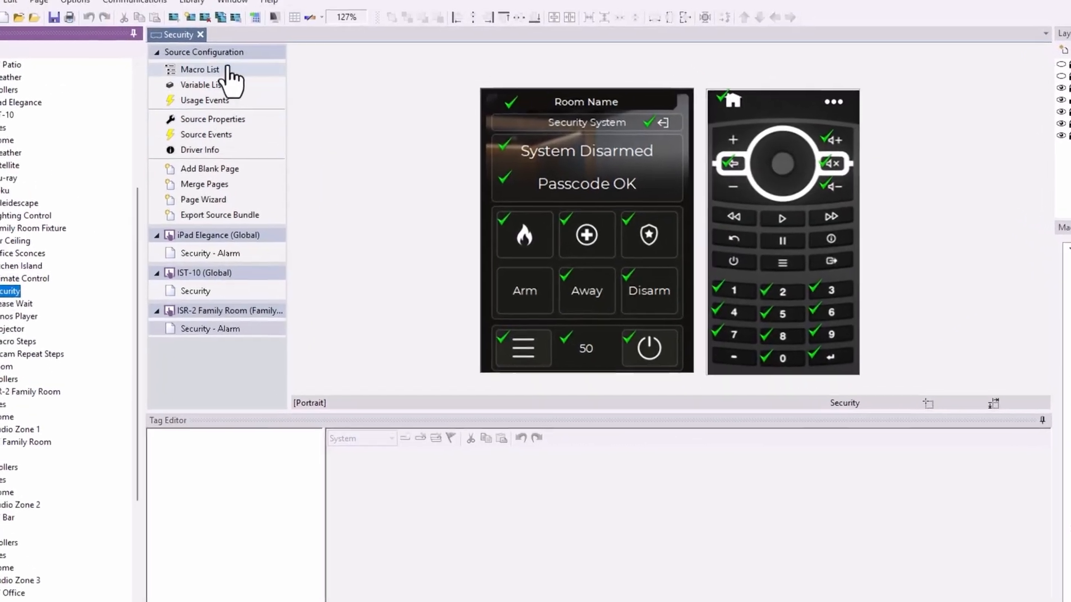
left_click(382, 12)
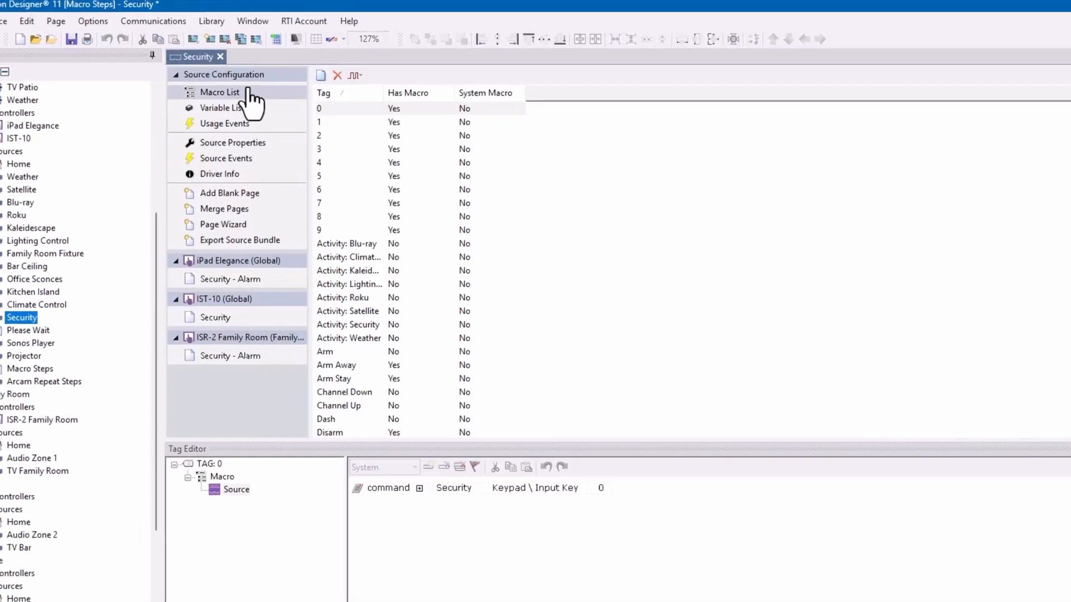
scroll(352, 159, "down", 14)
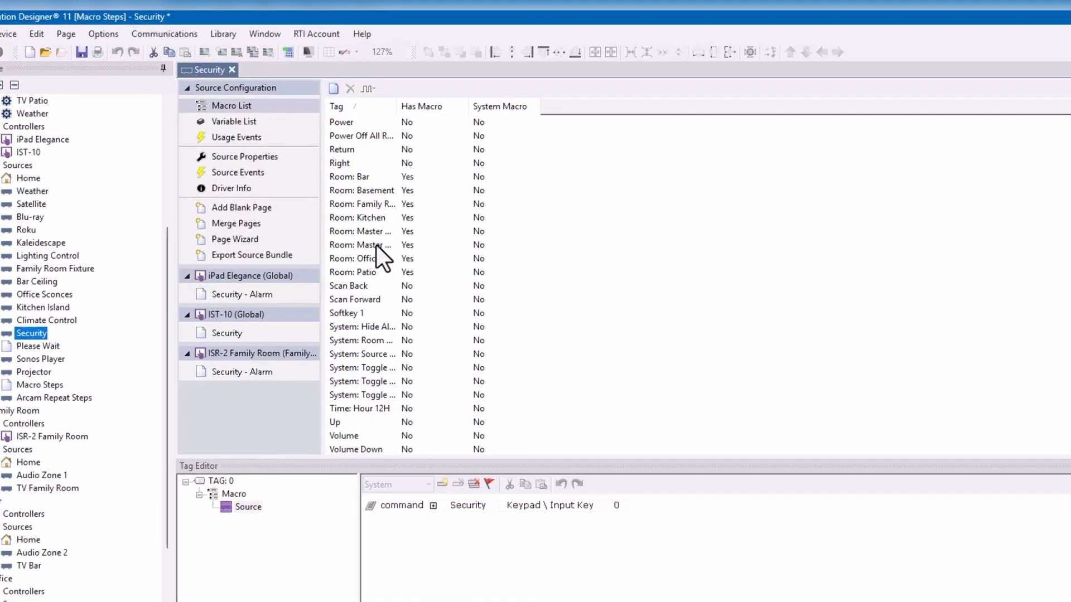
scroll(373, 337, "down", 1)
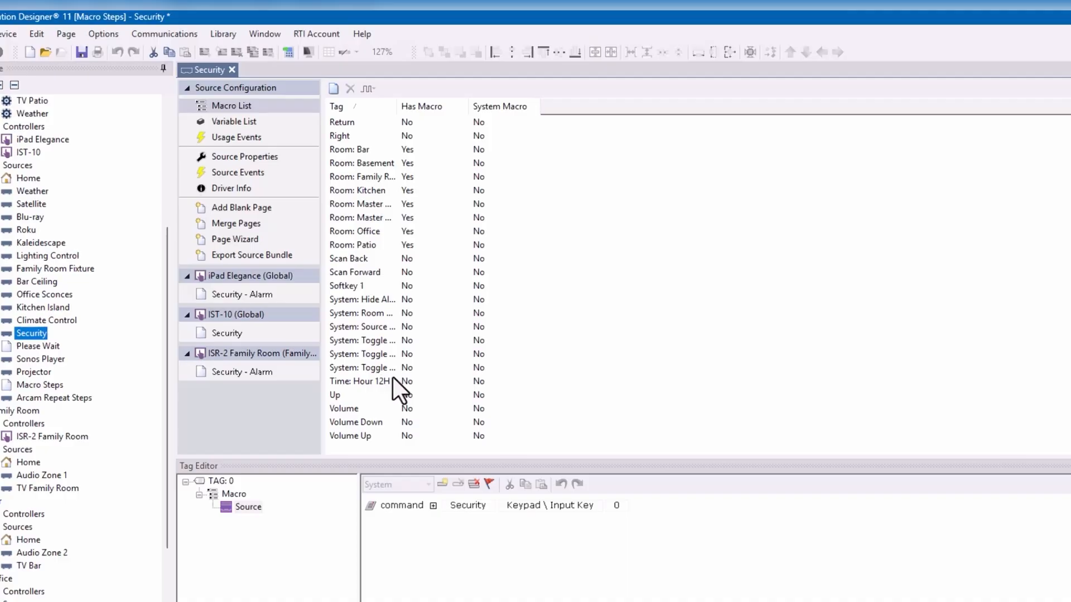
Create a macro named "Power On" in the TV Bar source's macro list.
left_click(28, 565)
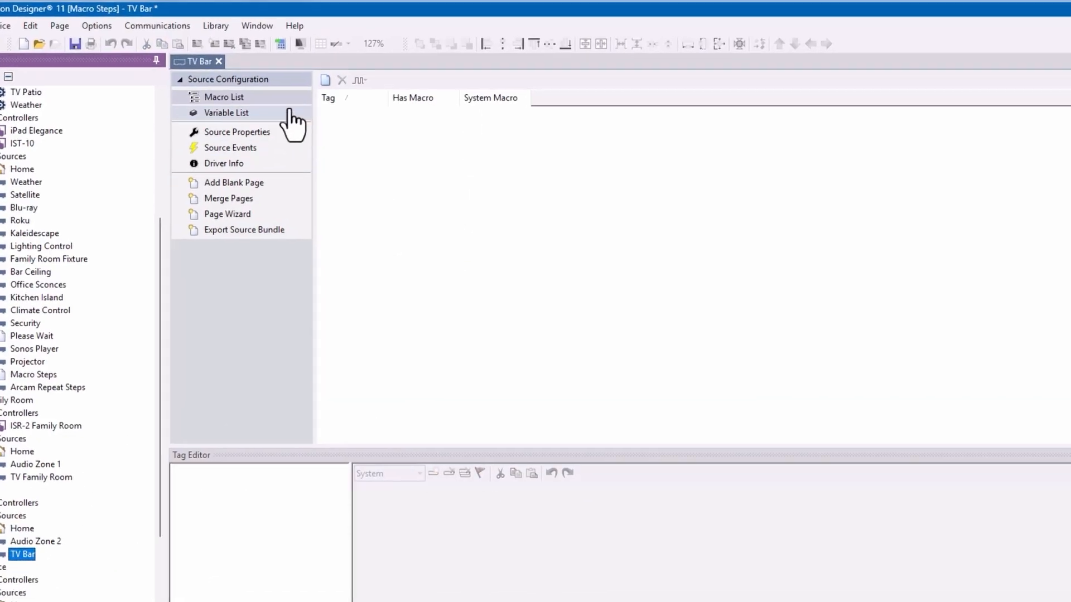
left_click(332, 86)
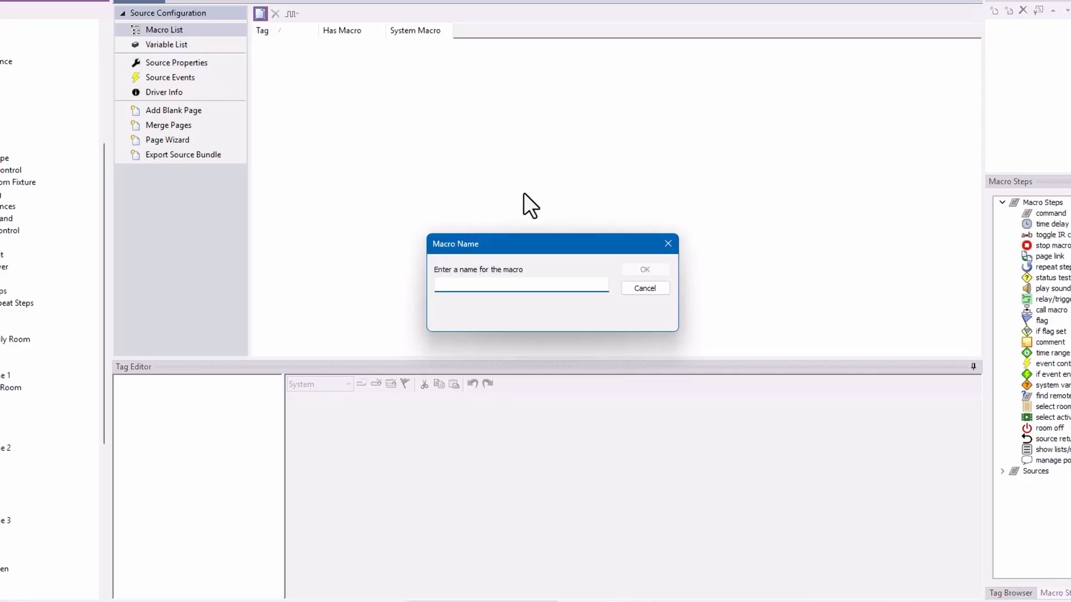
type("Powert On")
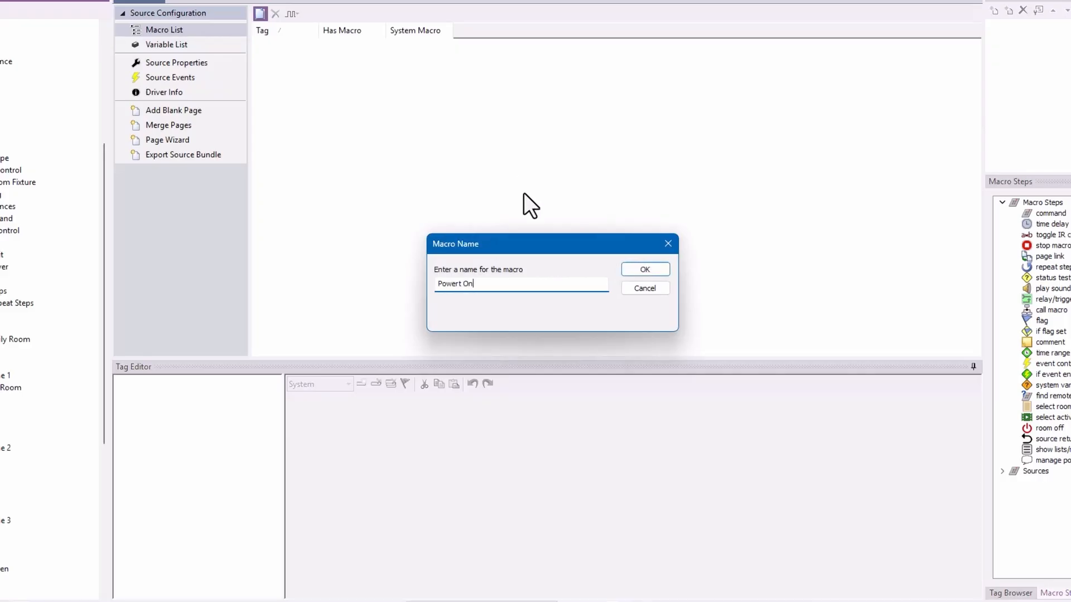
key("BackSpace")
key("BackSpace")
key("BackSpace")
key("BackSpace")
type("On")
key("Return")
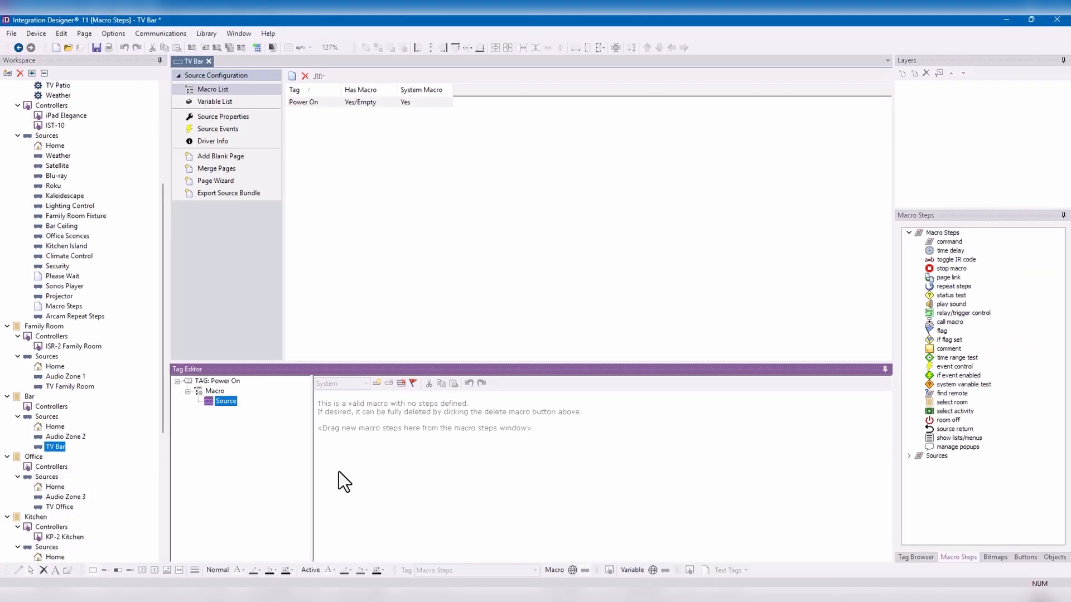
Add a command step to the Power On macro with device TV Bar and function Power \ Power On.
left_click_drag(956, 239, 446, 412)
left_click(413, 400)
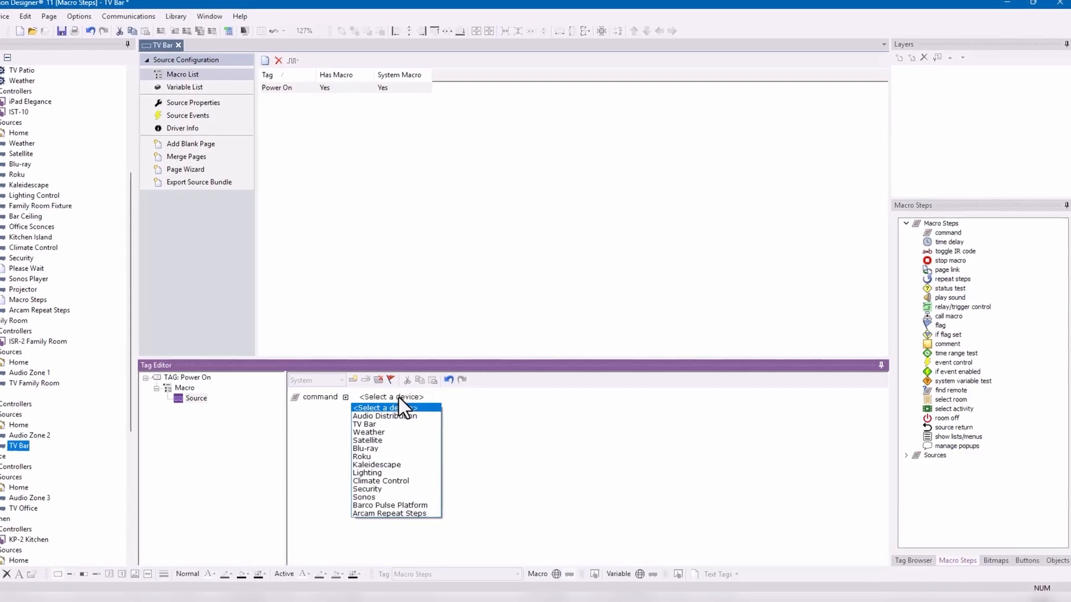
left_click(379, 424)
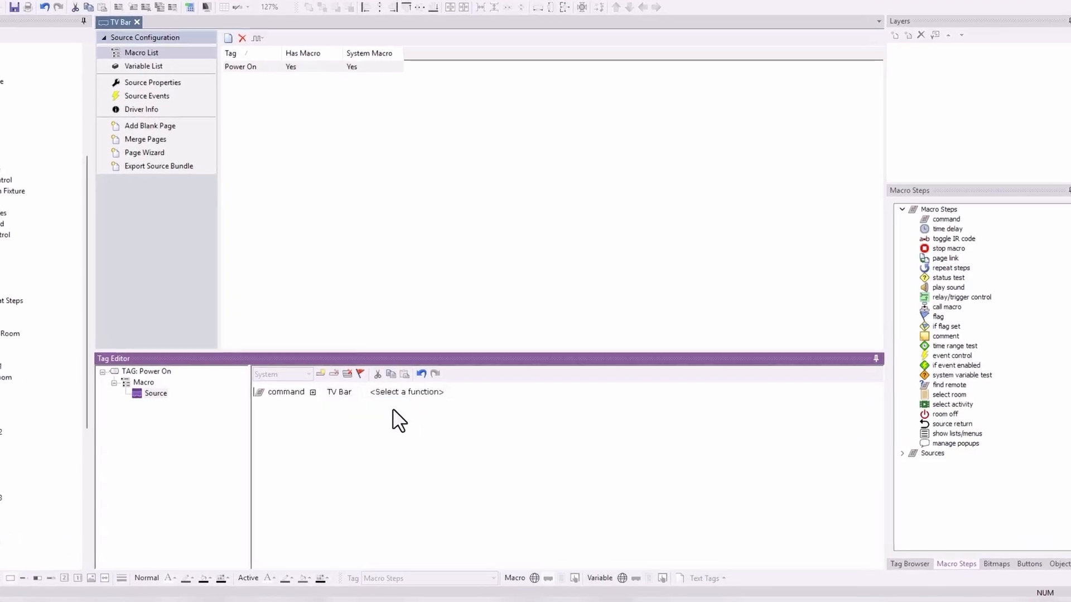
left_click(440, 397)
left_click(415, 428)
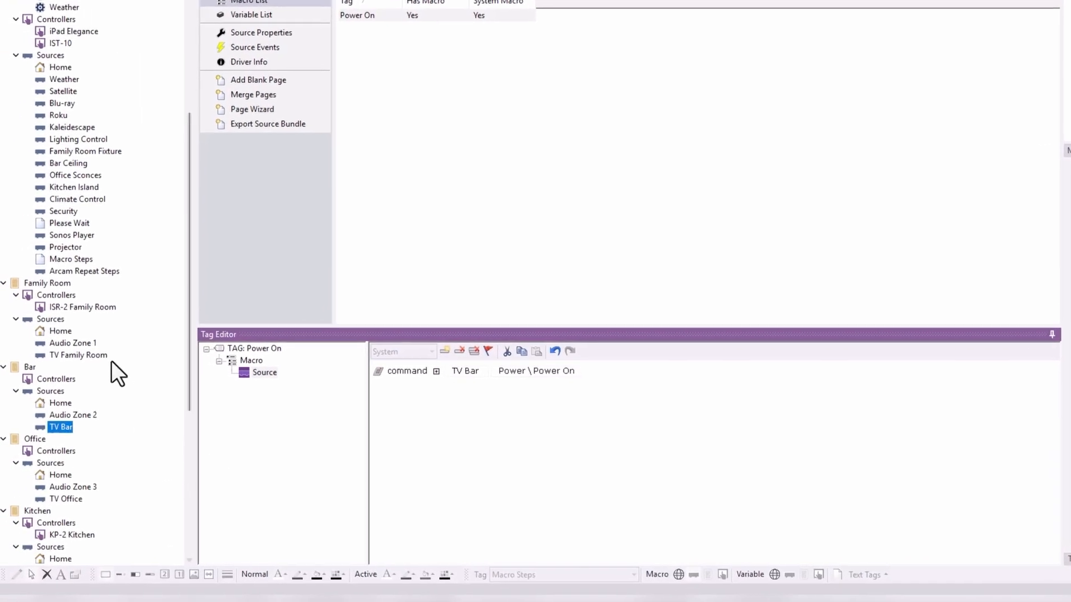
Open the global Macro Steps source on its ISR-2 Family Room page.
left_click(65, 330)
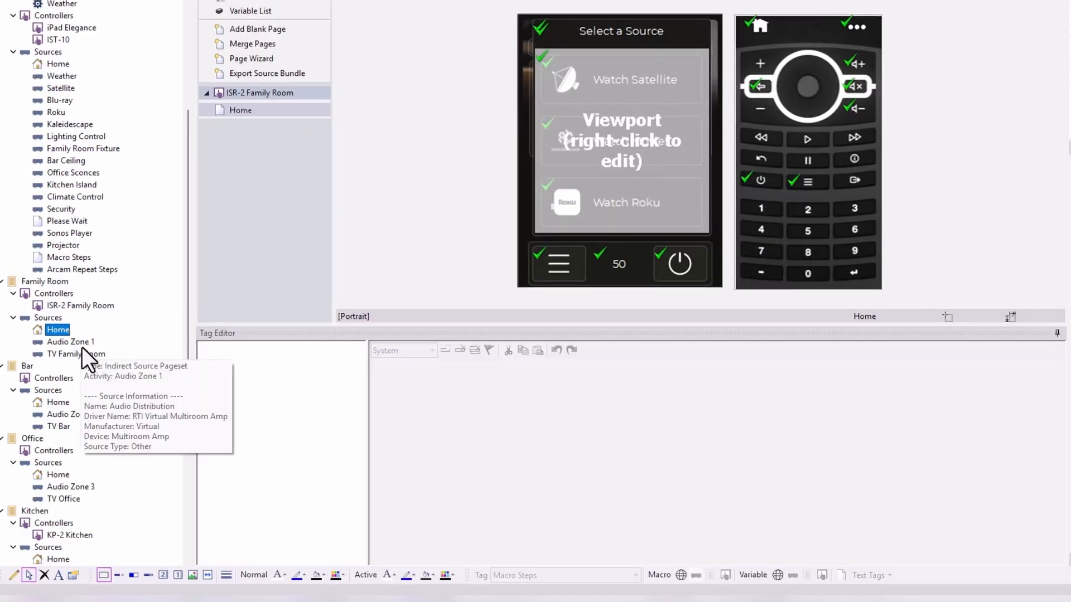
left_click(65, 258)
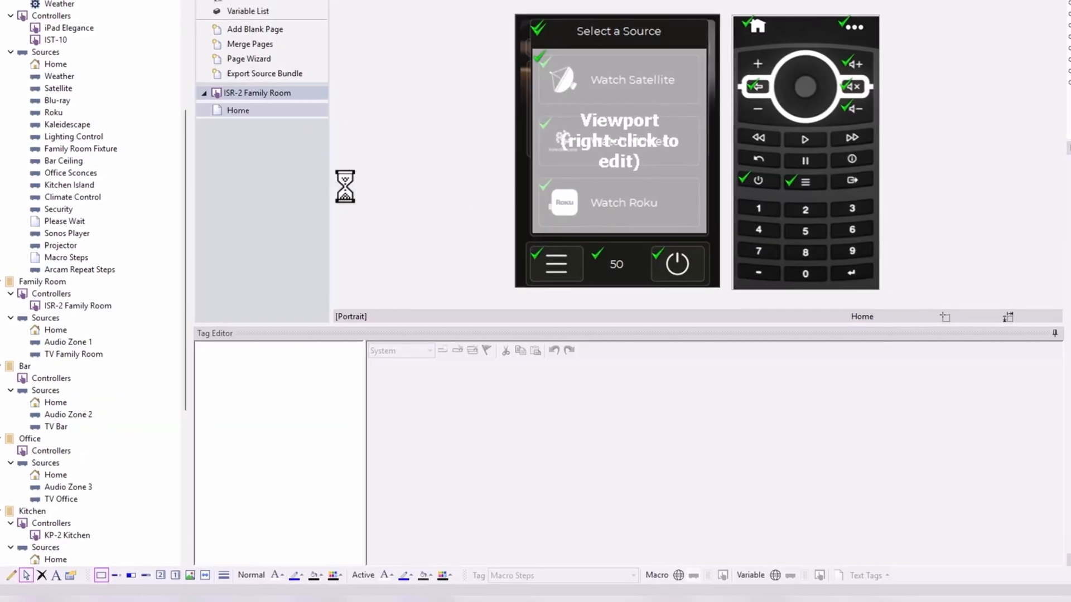
left_click(227, 200)
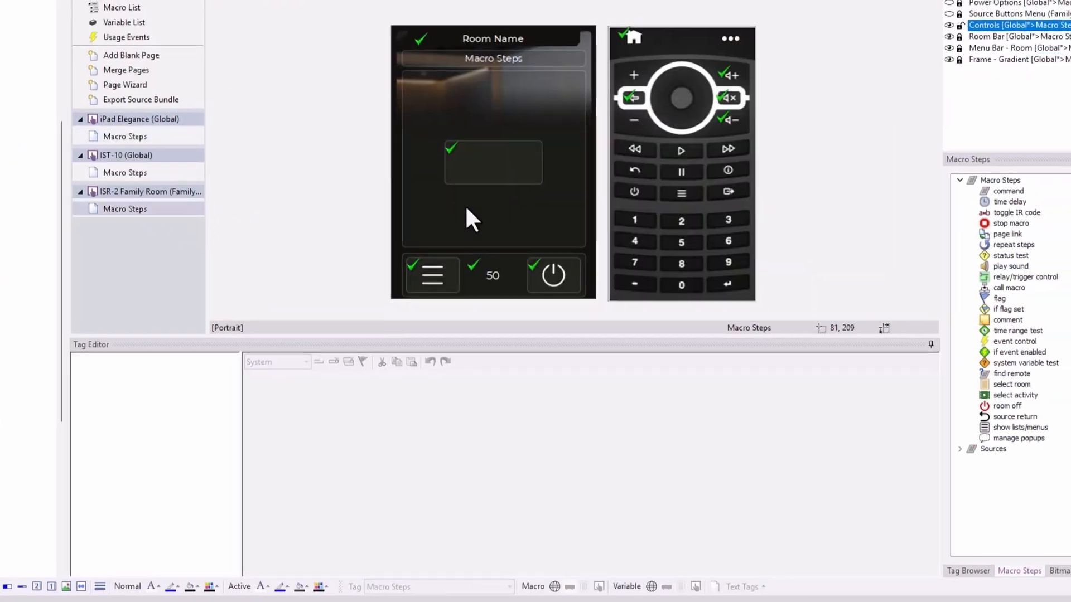
Select the blank button on the ISR-2 page and set its call macro step to the TV Bar's Power On macro.
left_click(611, 164)
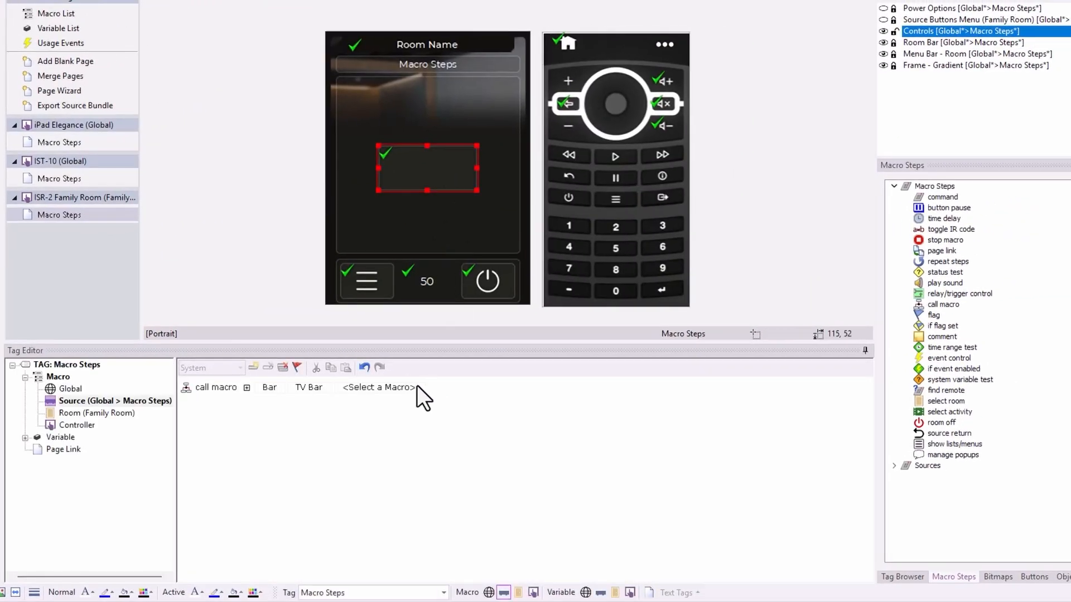
left_click(402, 387)
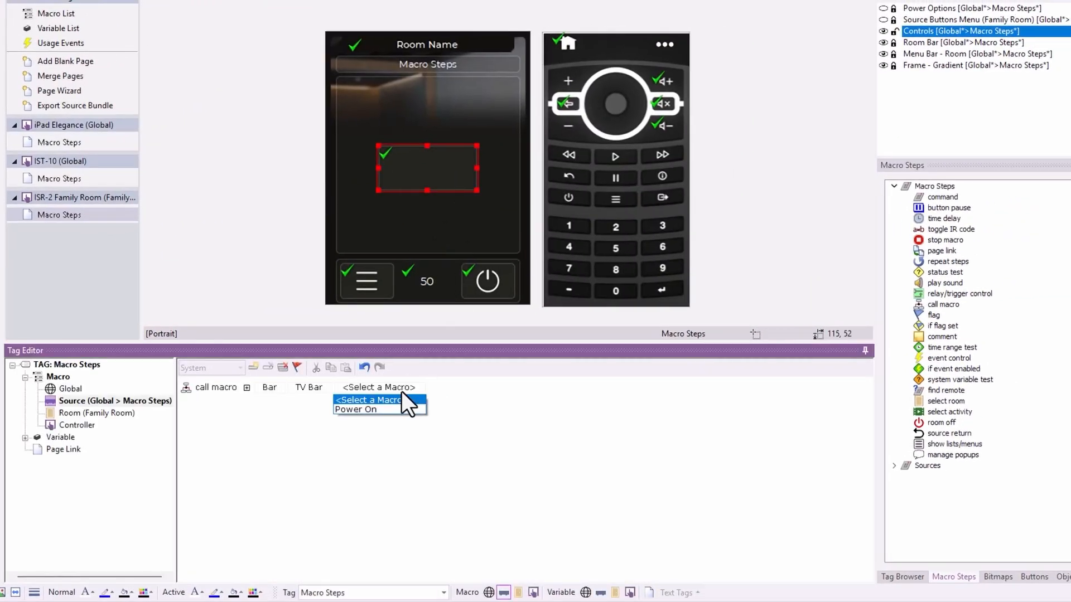
left_click(397, 409)
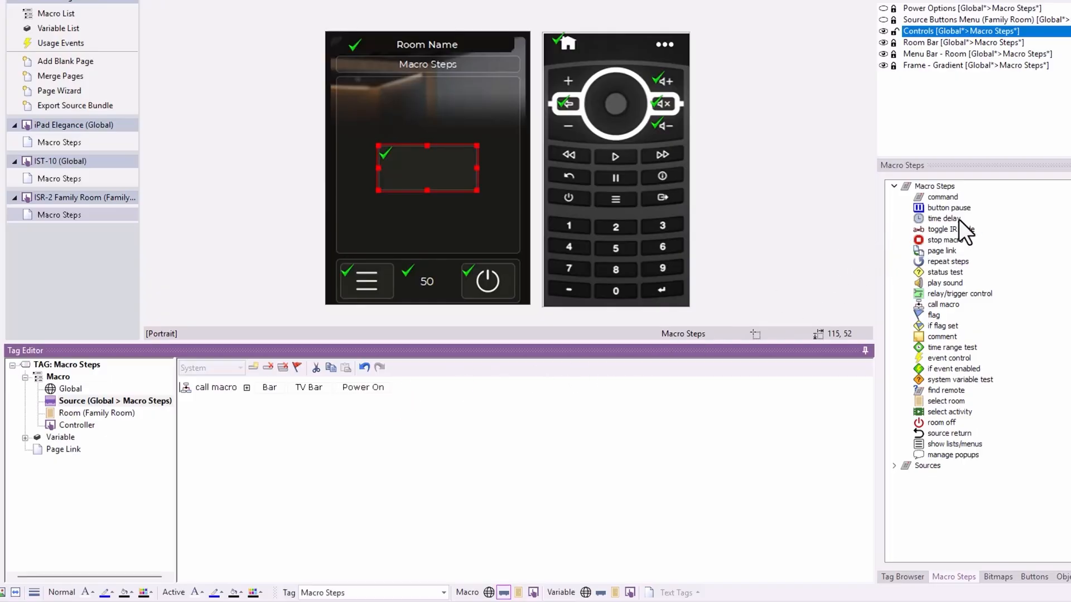
Append a time delay of 32 and a command step without a device to the button's source macro.
double_click(942, 219)
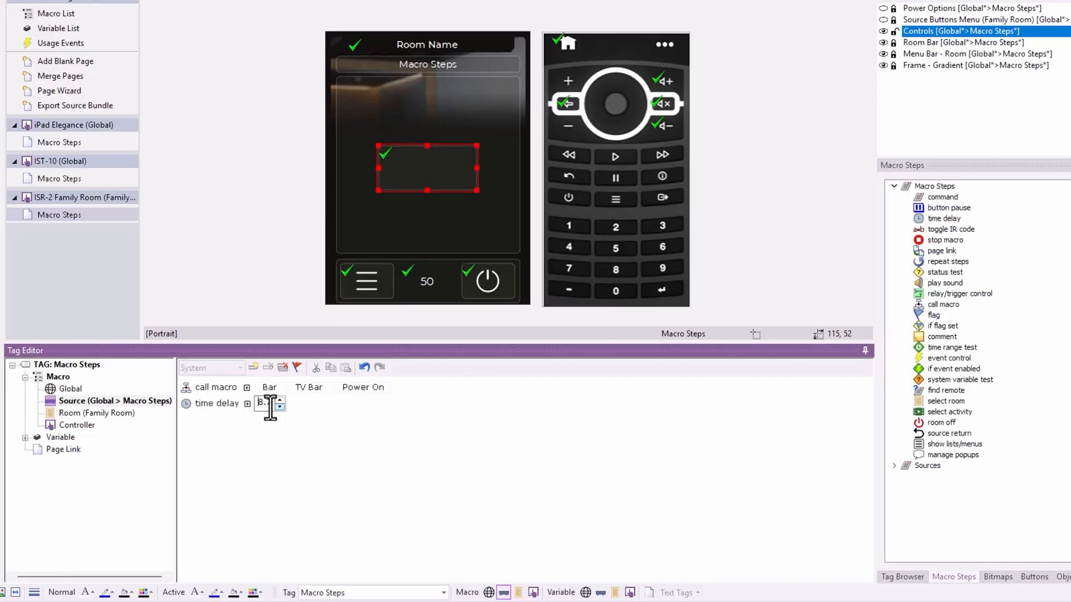
left_click(245, 403)
type("32")
key("Return")
double_click(944, 197)
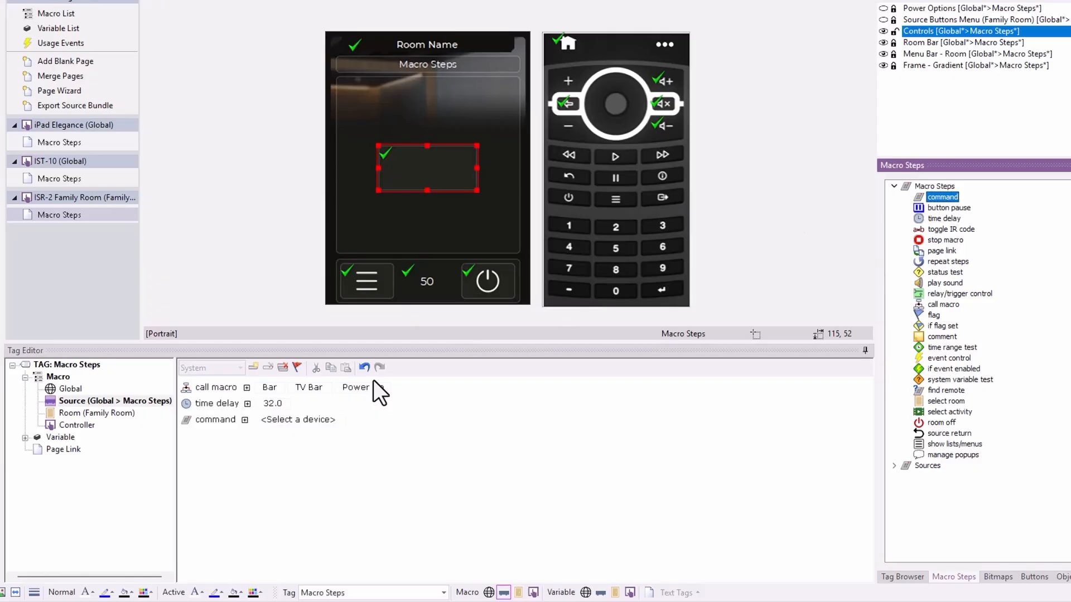
left_click(307, 420)
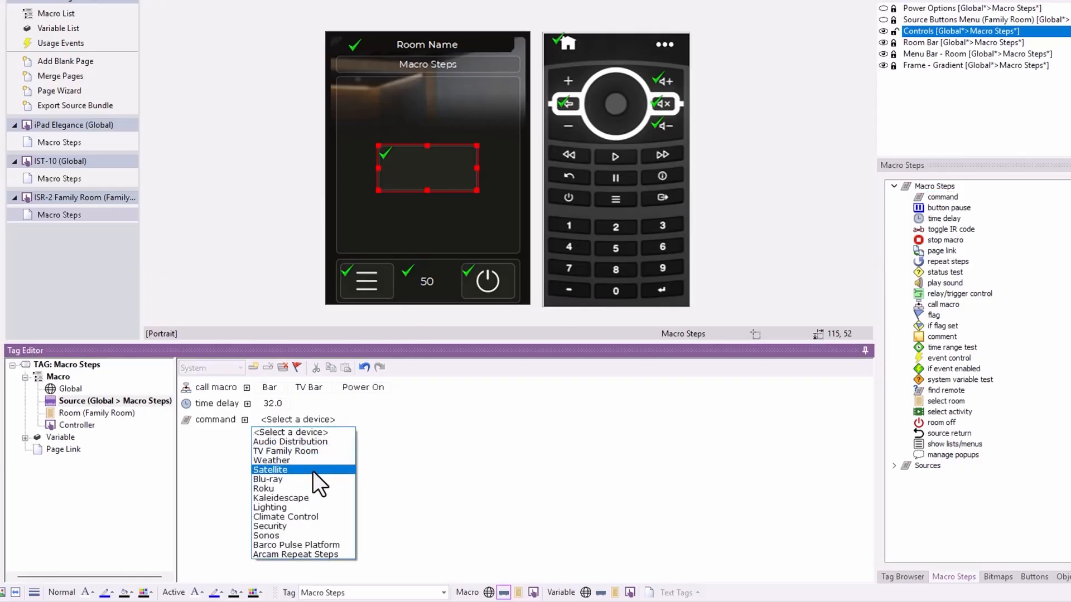
left_click(363, 422)
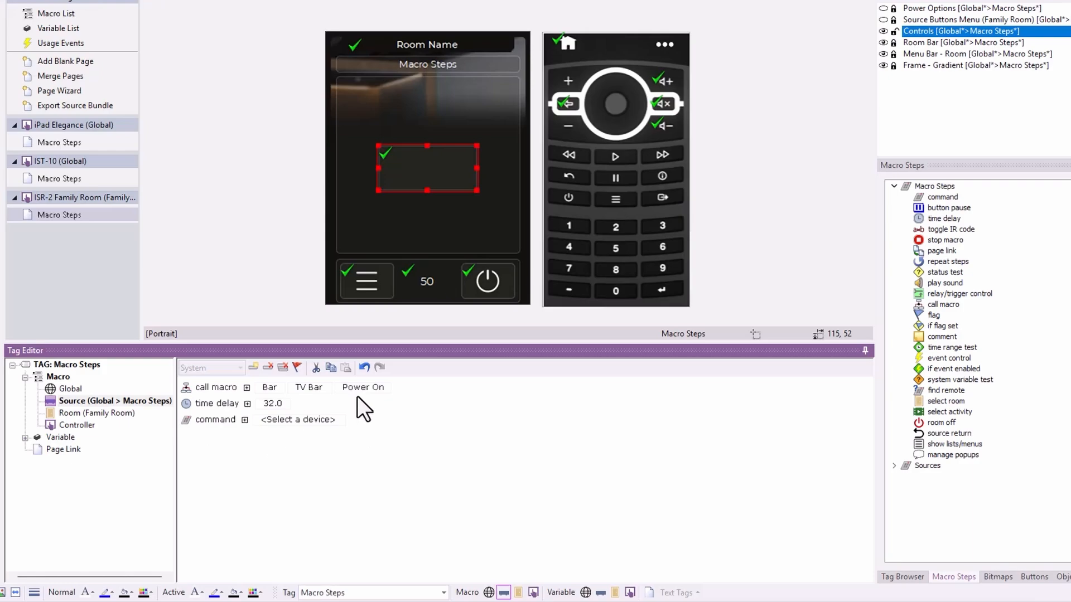
Delete the call macro step for TV Bar from the button's macro.
left_click(309, 388)
left_click(317, 403)
key("Delete")
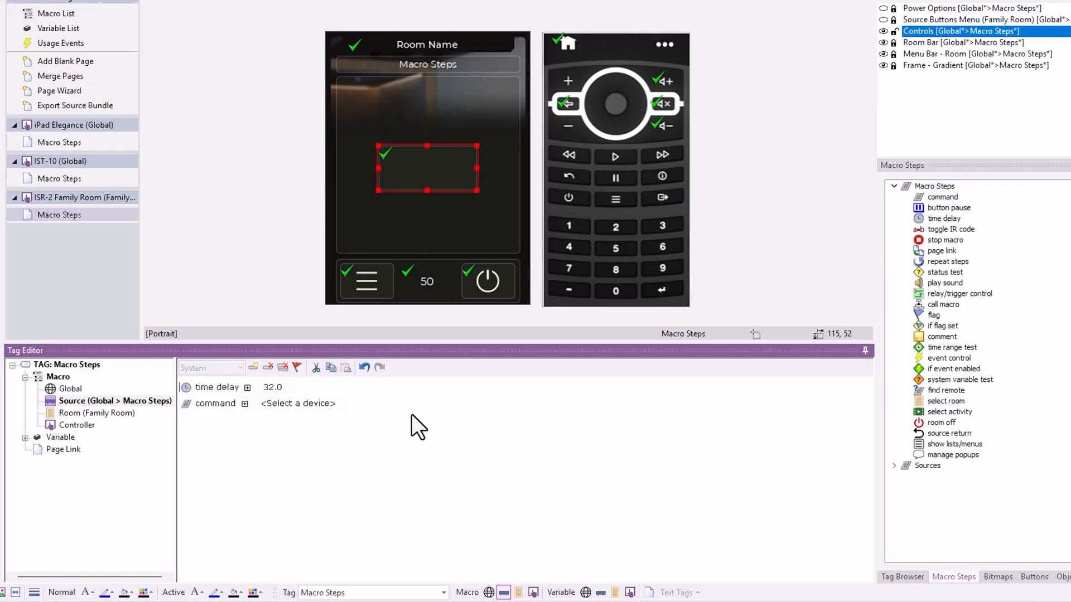
Add a command step above the time delay with device TV Family Room and function Power \ Power On.
double_click(942, 197)
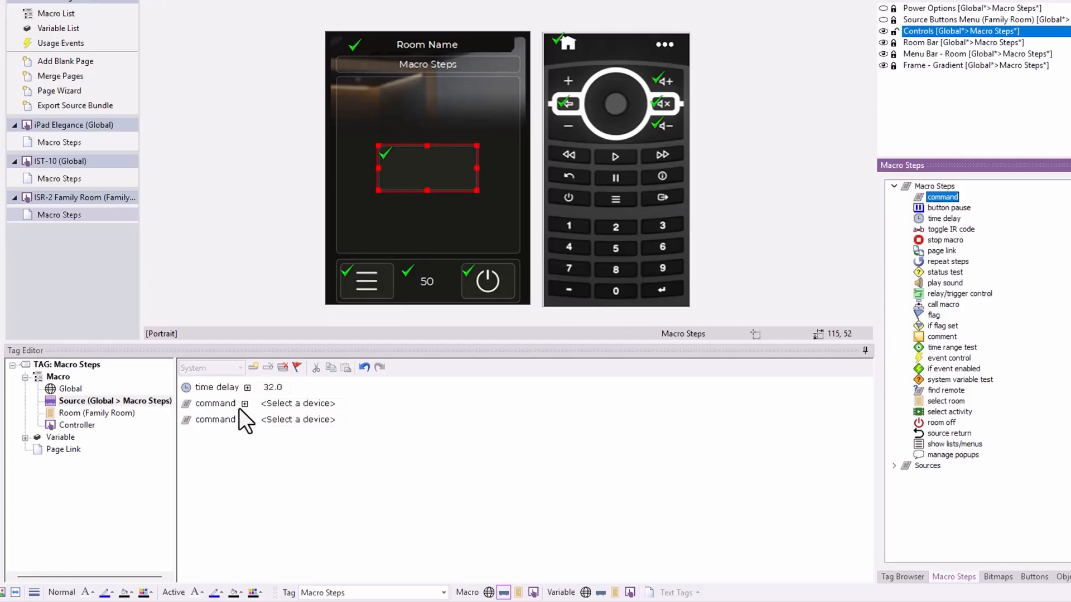
left_click(224, 397)
left_click_drag(224, 392, 224, 385)
left_click(302, 389)
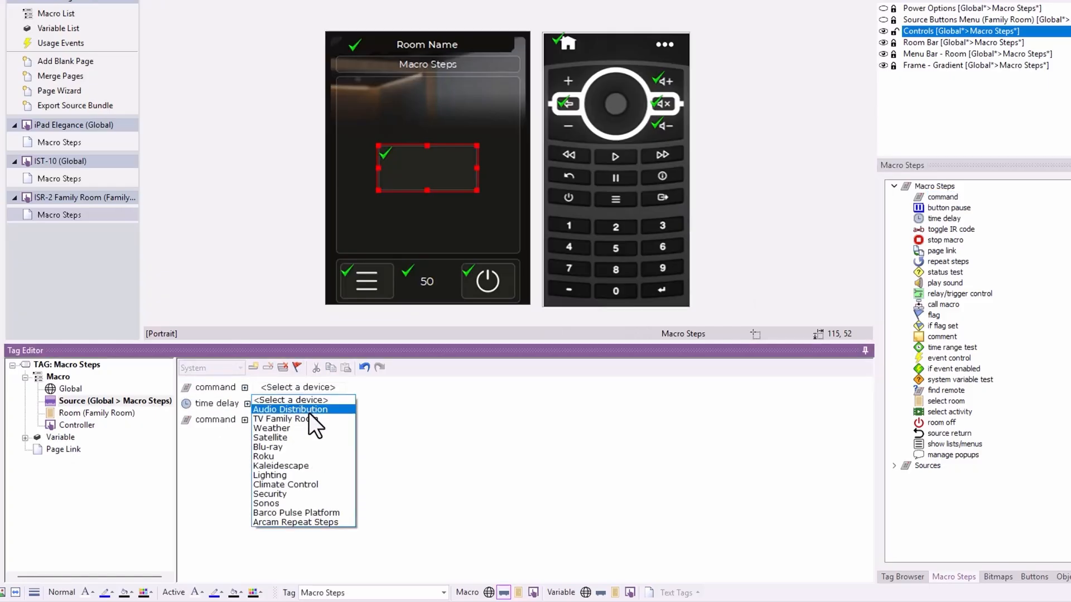
left_click(309, 417)
left_click(367, 390)
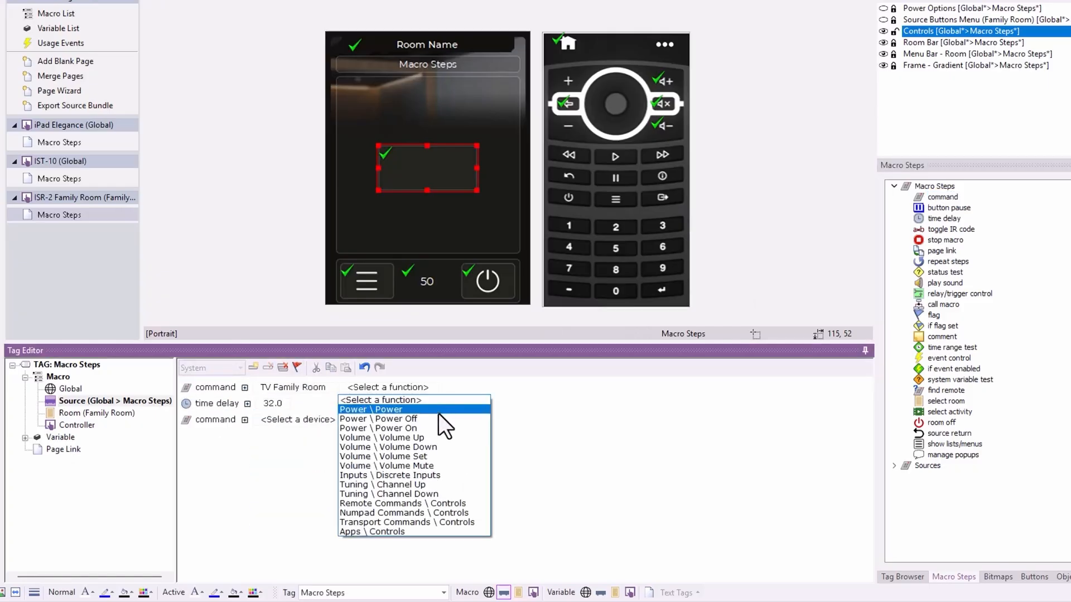
left_click(442, 427)
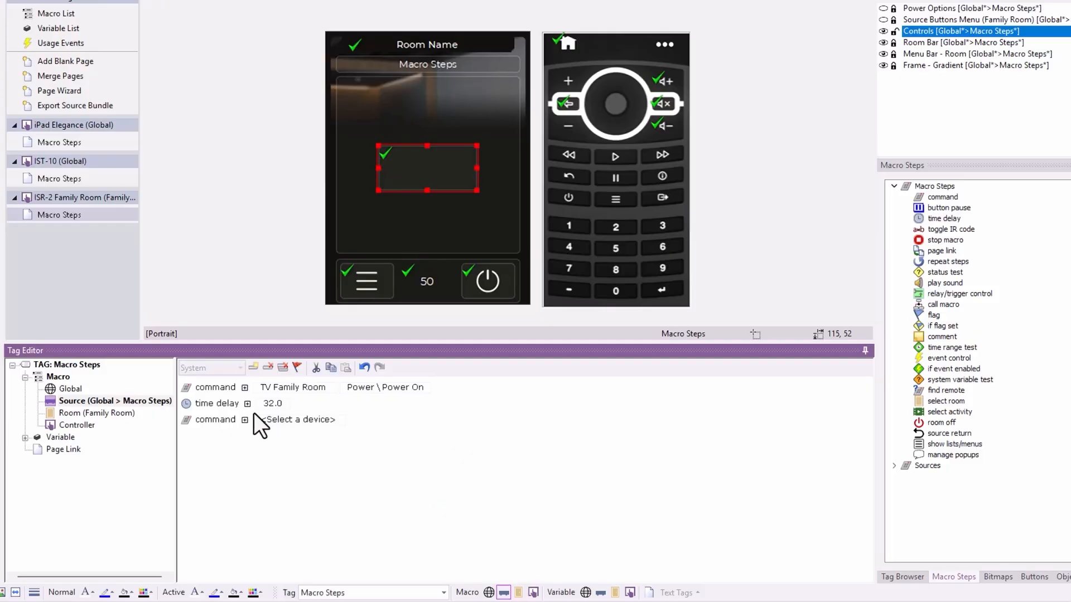
Set the command below the time delay to device TV Family Room, function Inputs \ Discrete Inputs, input HDMI1.
left_click(300, 420)
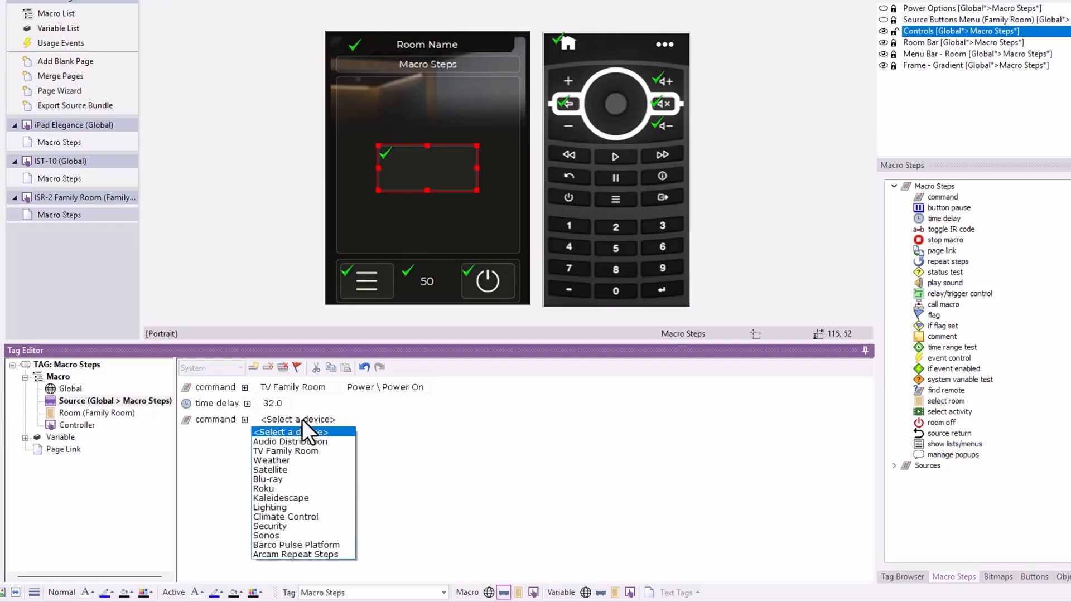
left_click(303, 450)
left_click(385, 421)
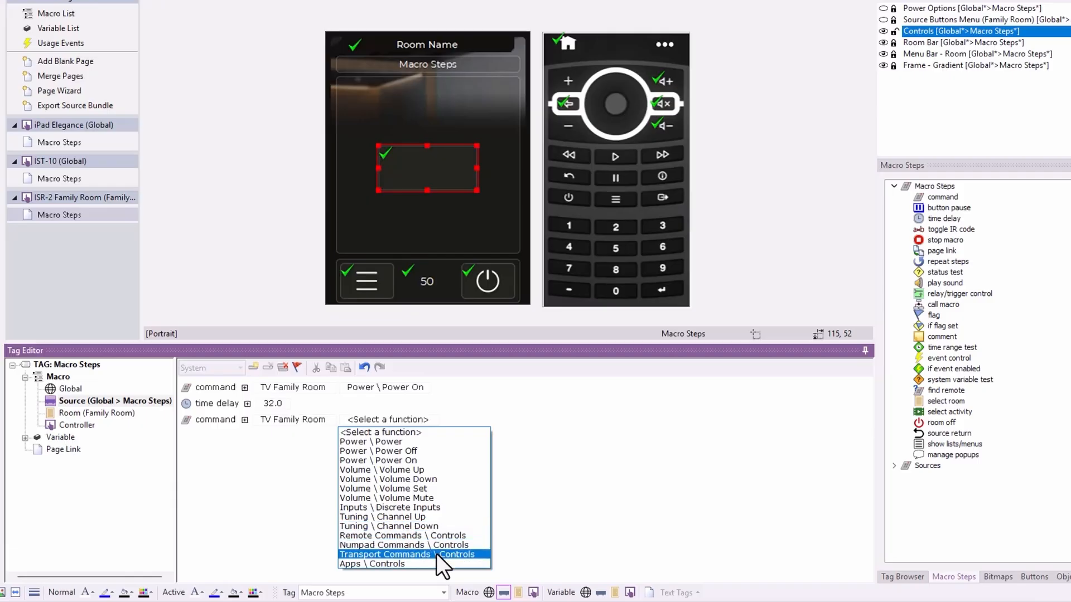
left_click(435, 508)
left_click(481, 421)
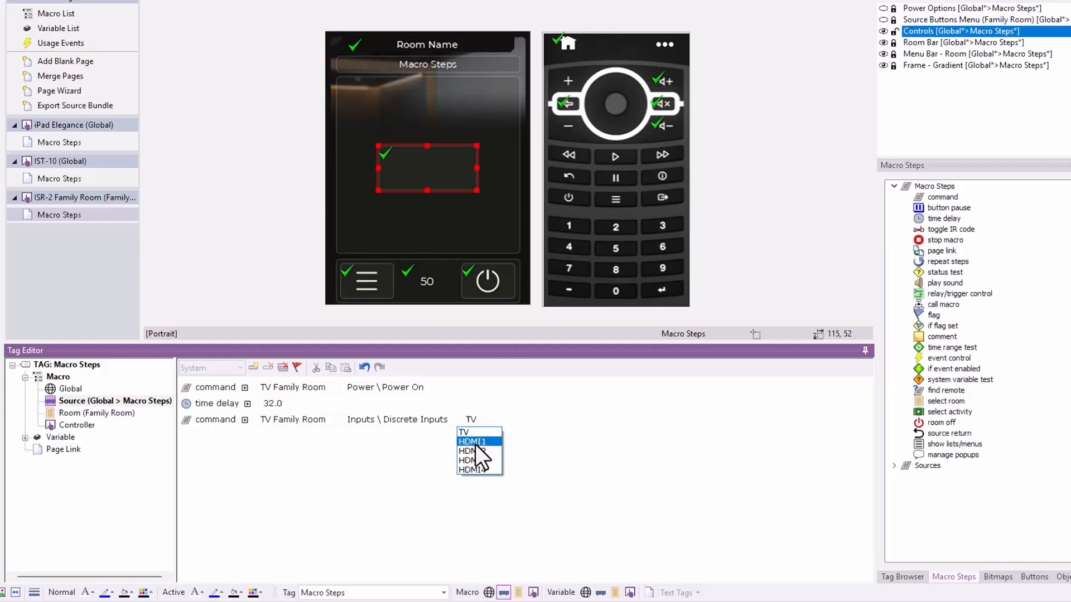
left_click(476, 443)
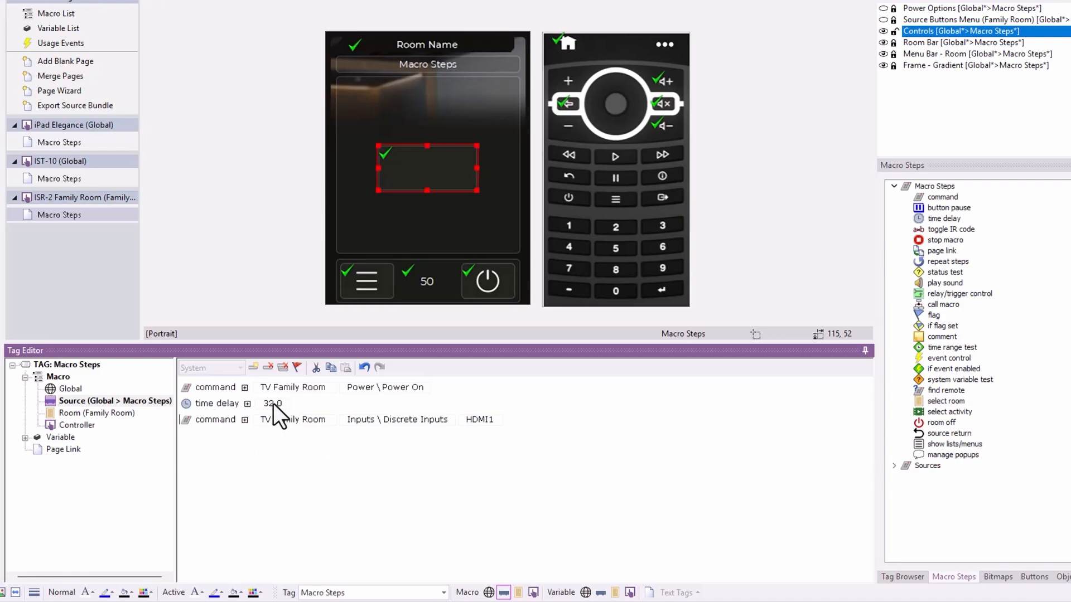
Insert a relay/trigger control step between the Power On command and the time delay, using Relay 3 and On / Close.
left_click_drag(965, 294, 296, 407)
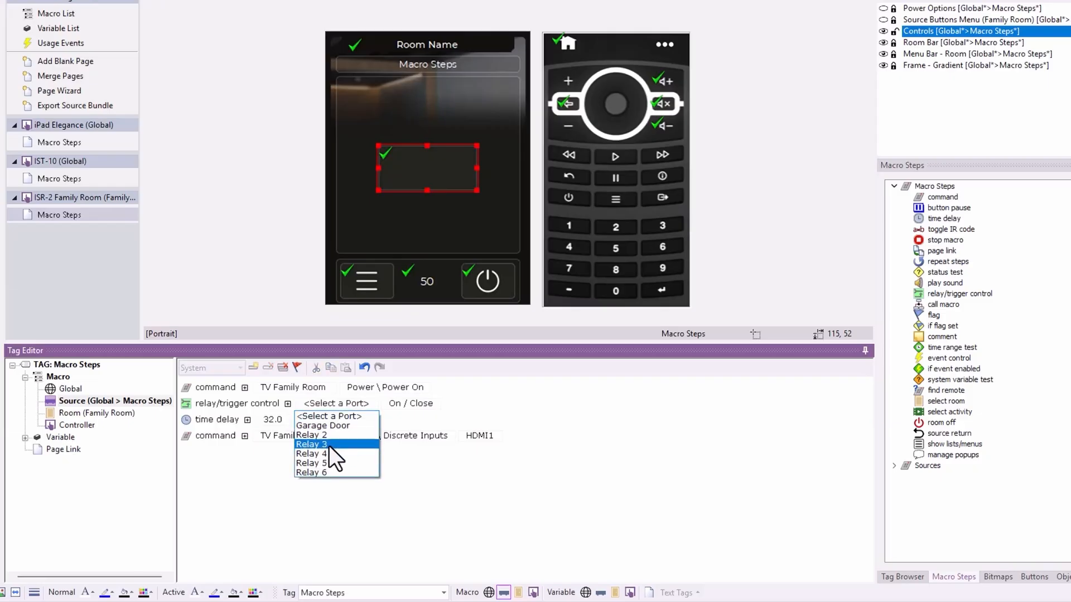
left_click(327, 450)
left_click(400, 403)
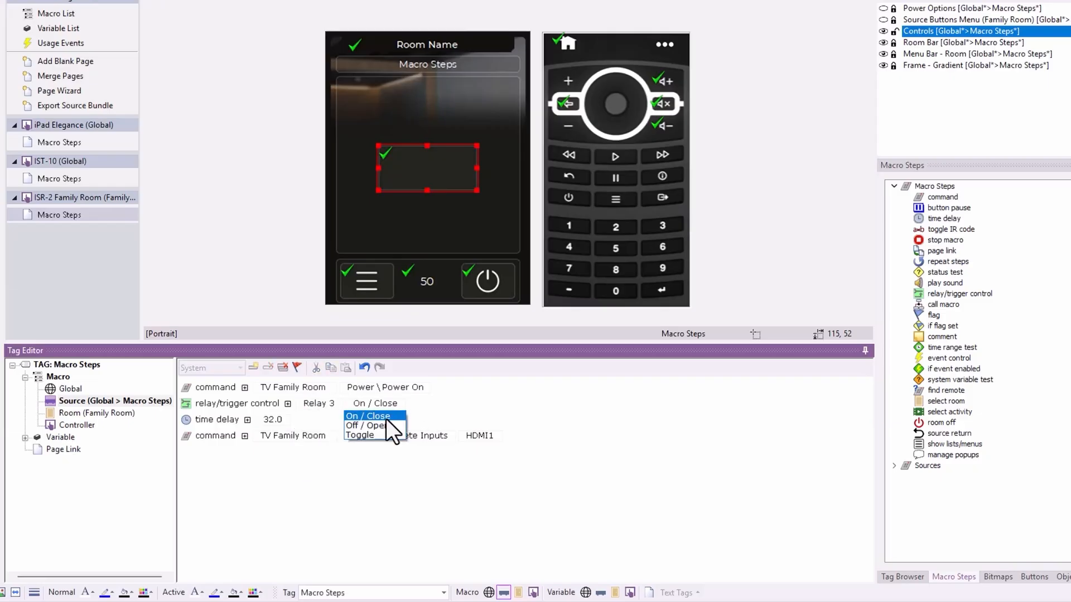
left_click(386, 417)
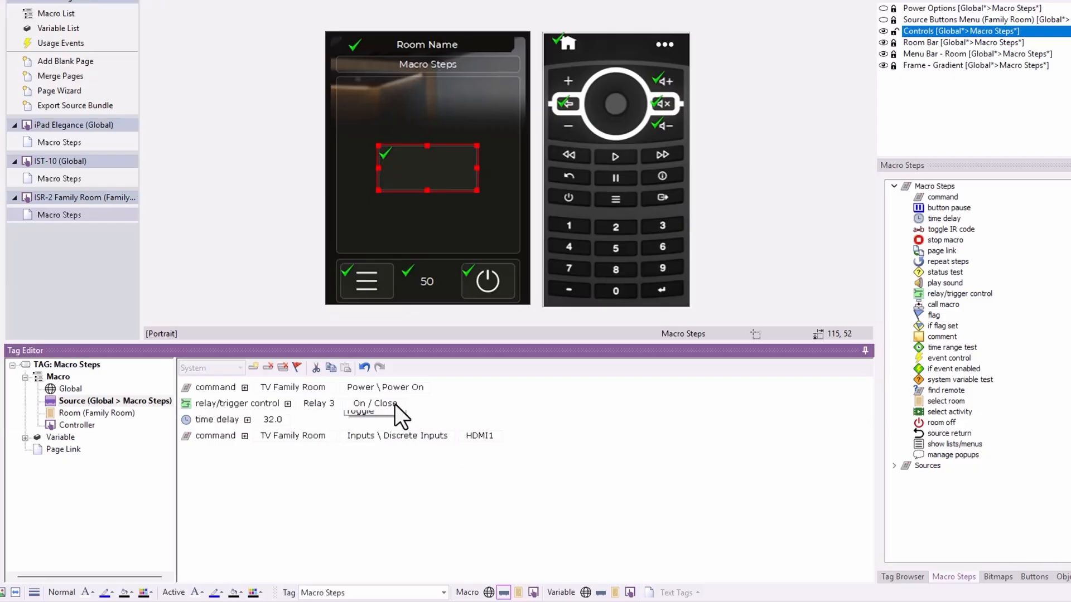
left_click(394, 403)
left_click(380, 418)
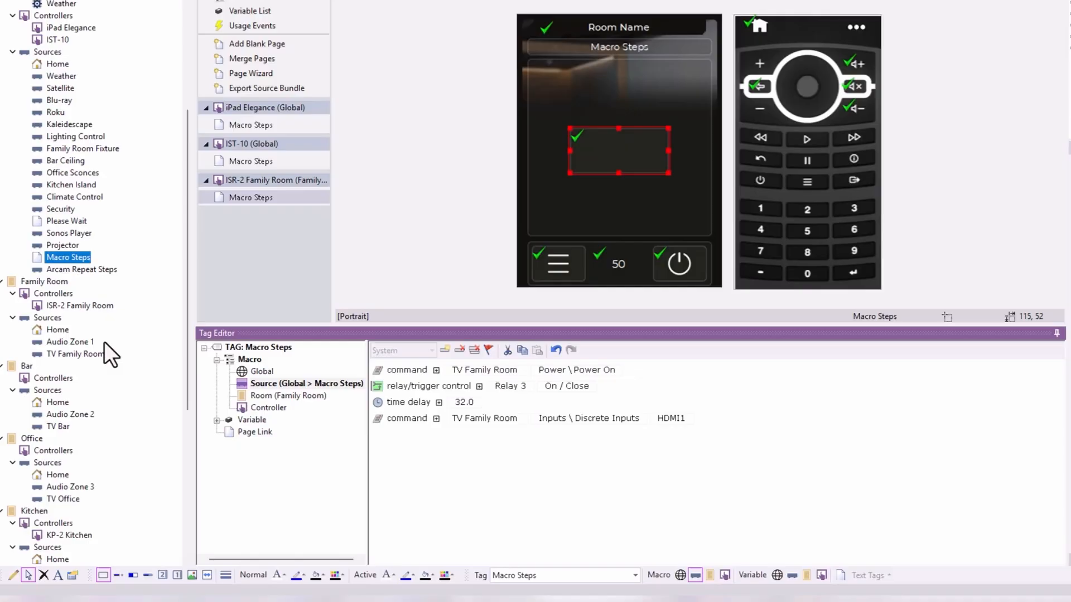
Start a new macro in the macro list of the Family Room's TV Family Room source.
left_click(72, 355)
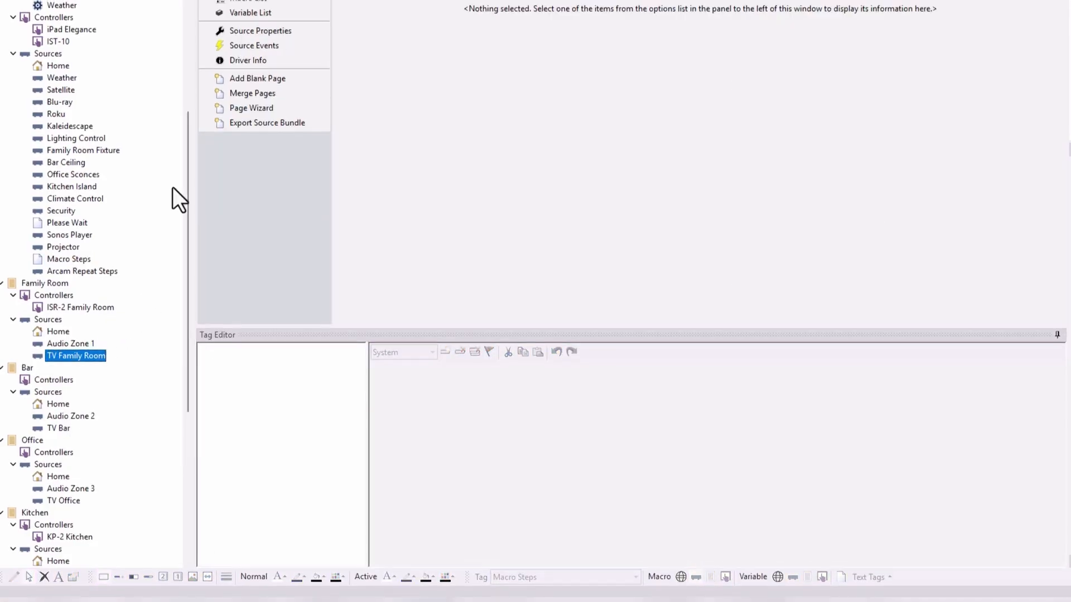
left_click(286, 66)
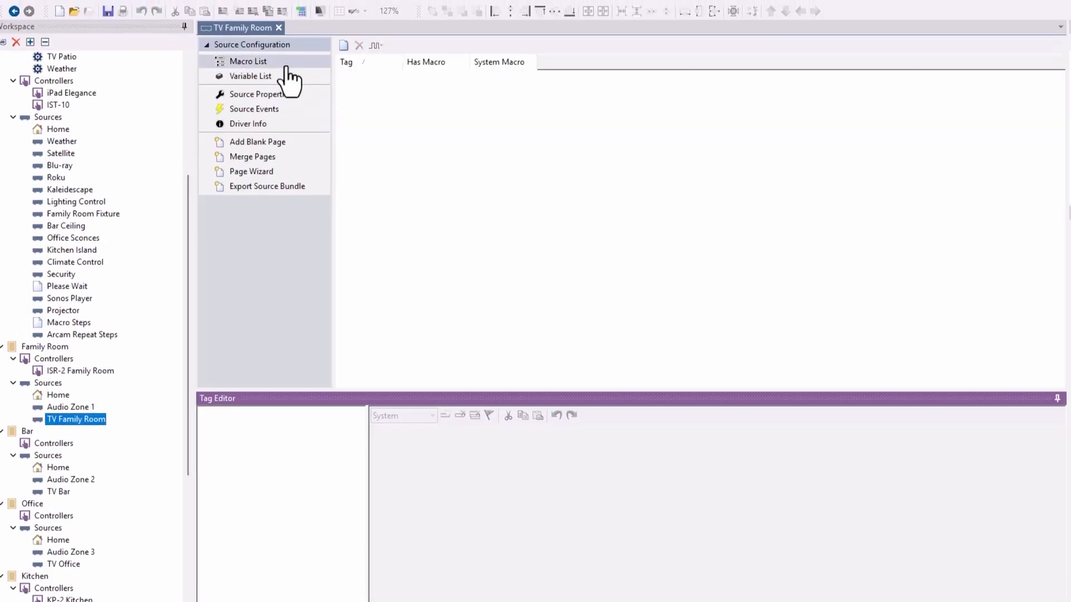
left_click(343, 45)
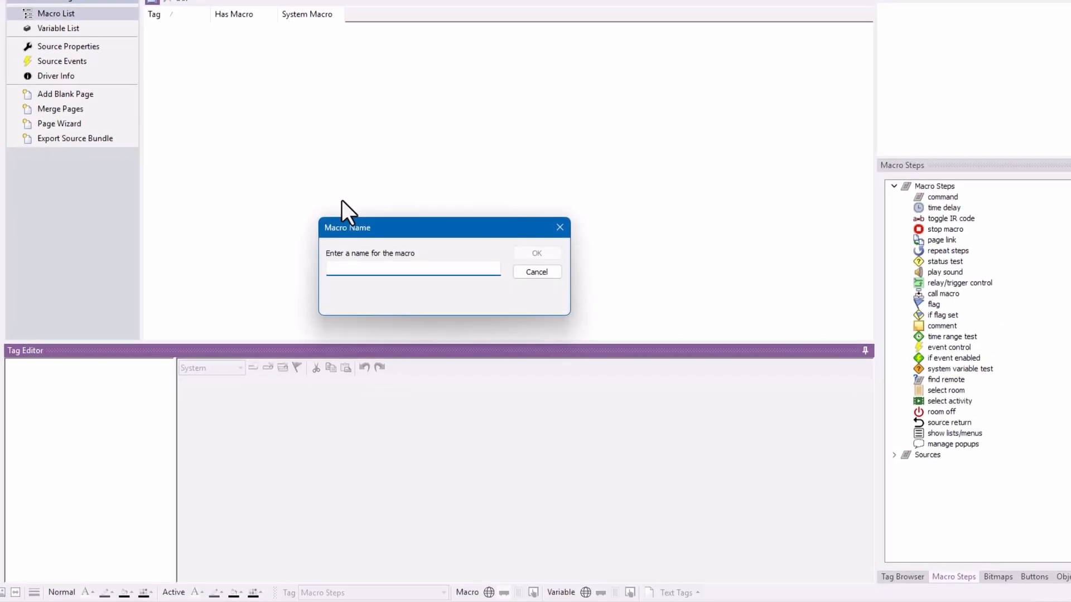
type("TV Inpu")
key("BackSpace")
key("BackSpace")
key("BackSpace")
key("BackSpace")
key("BackSpace")
key("BackSpace")
key("BackSpace")
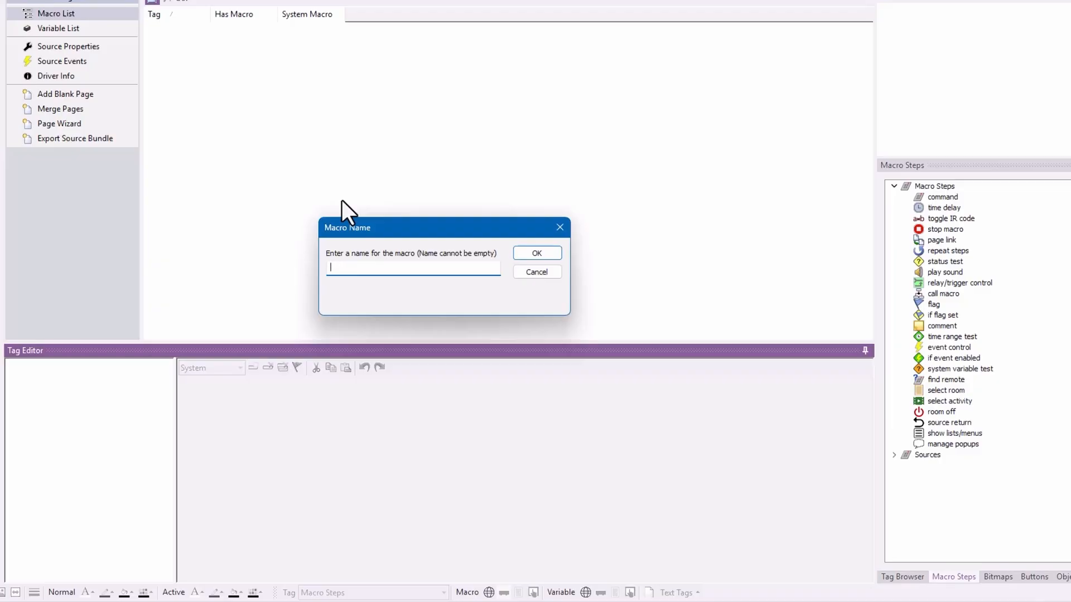
Name the new macro "Projector Input" and create it.
type("Projector Input")
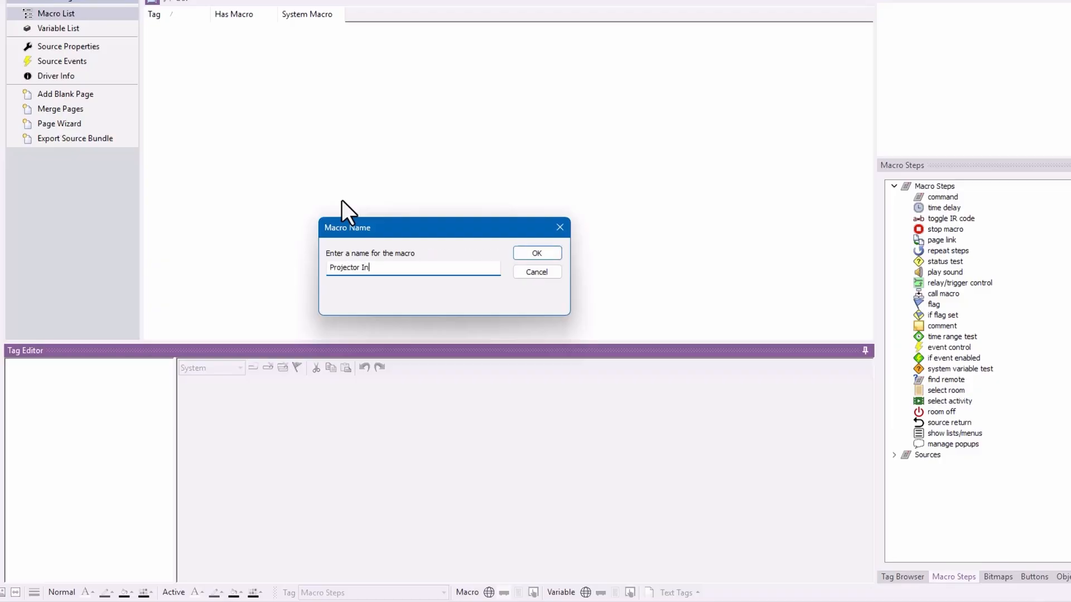
left_click(537, 253)
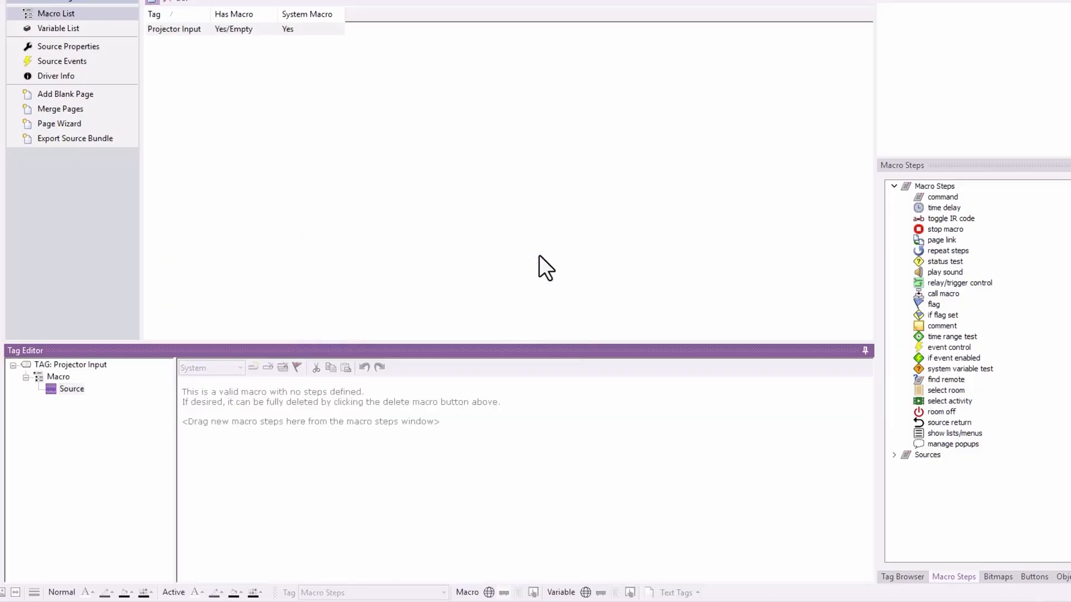
Add a command step to the Projector Input macro with device TV Family Room, function Inputs \ Discrete Inputs and input HDMI2.
left_click(895, 454)
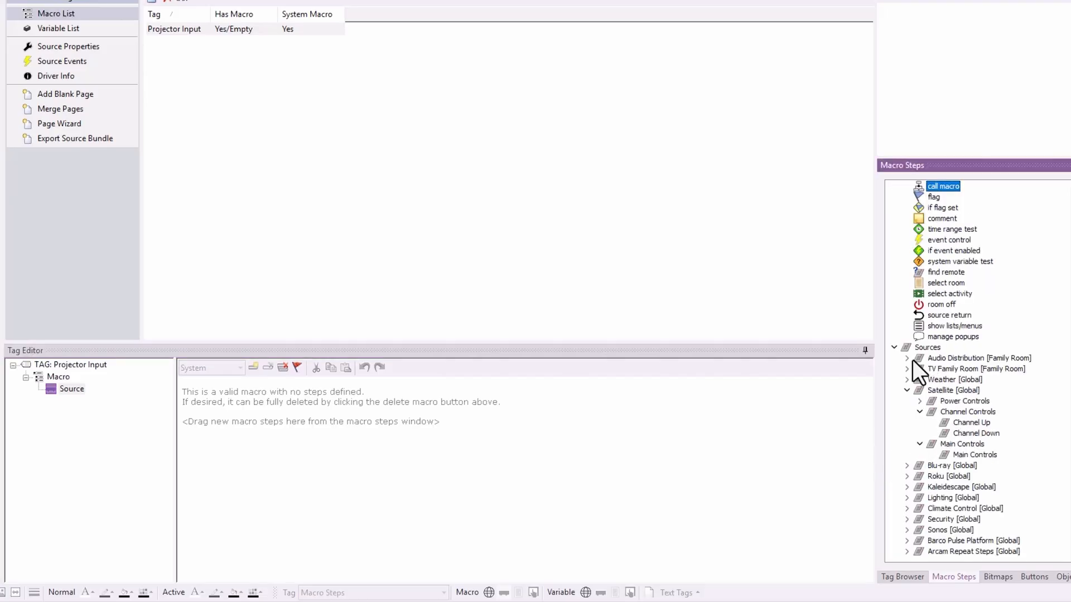
left_click(895, 347)
double_click(946, 200)
left_click(298, 390)
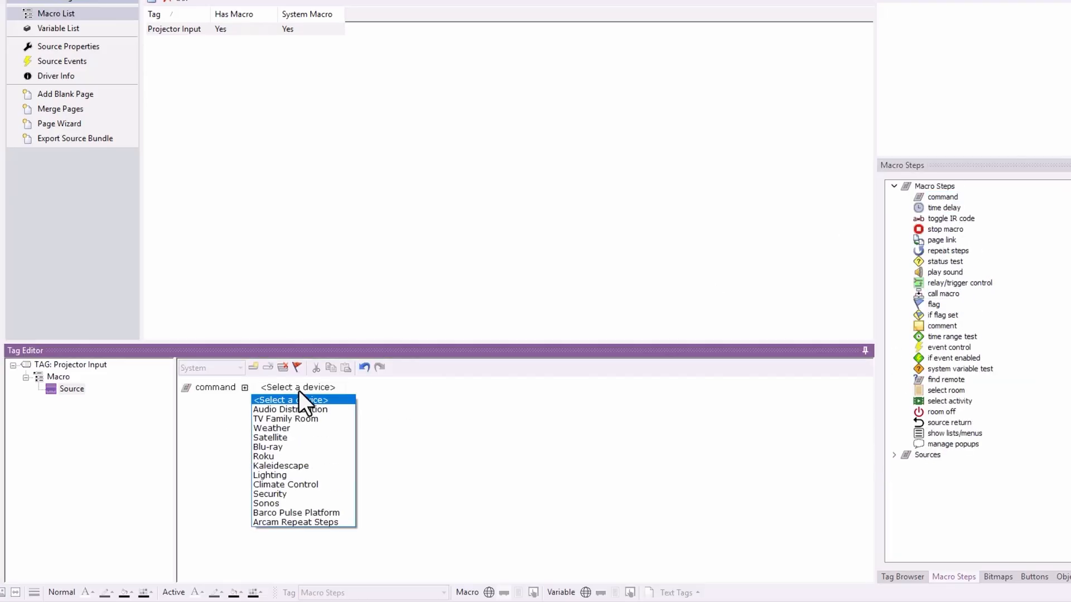
left_click(306, 421)
left_click(386, 384)
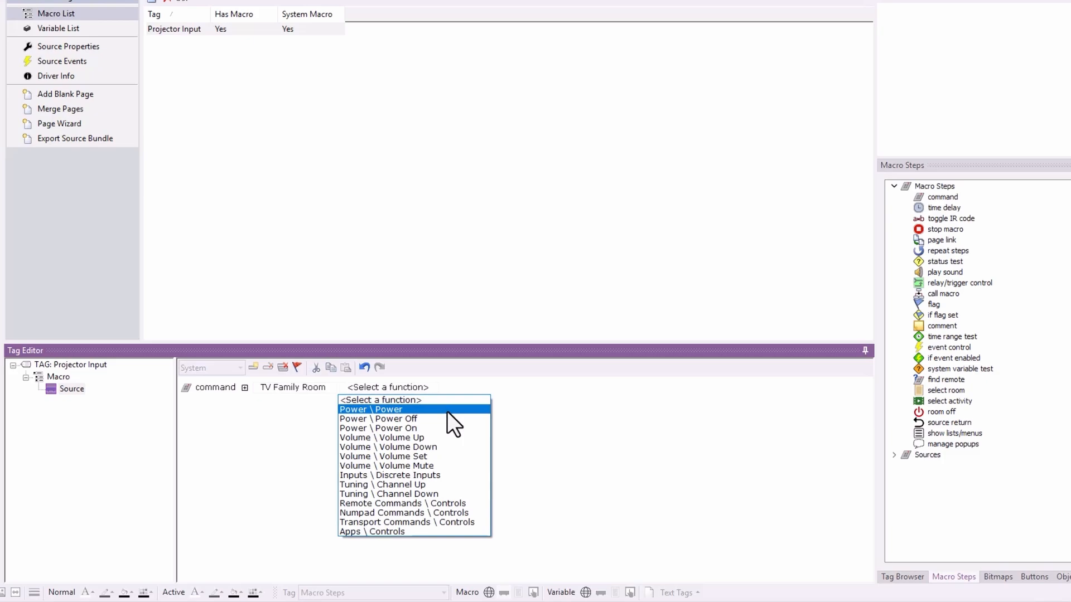
left_click(436, 479)
left_click(479, 389)
left_click(481, 416)
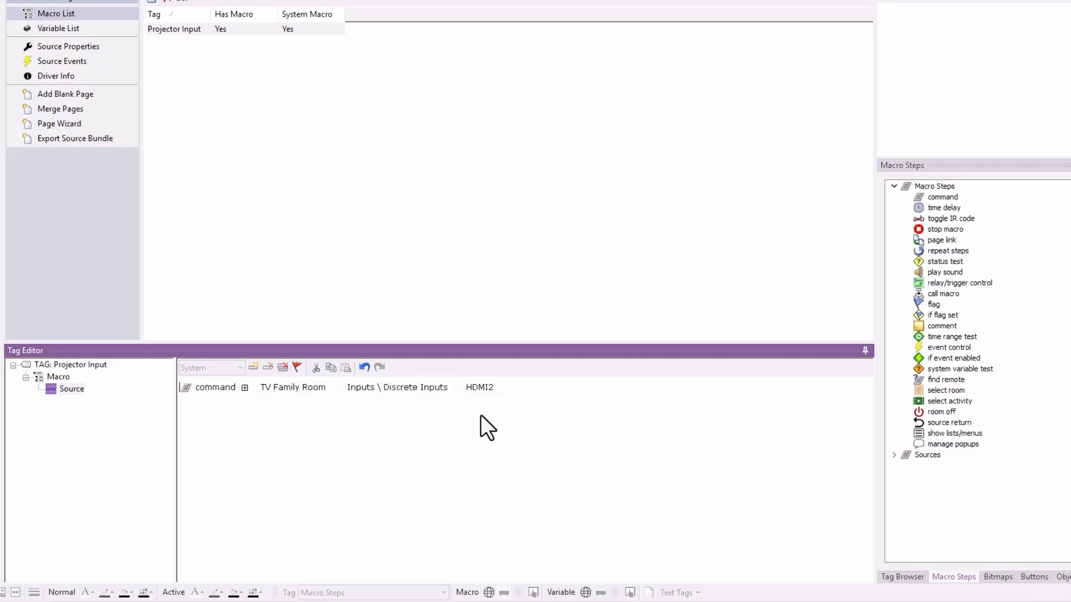
left_click(480, 393)
left_click(480, 409)
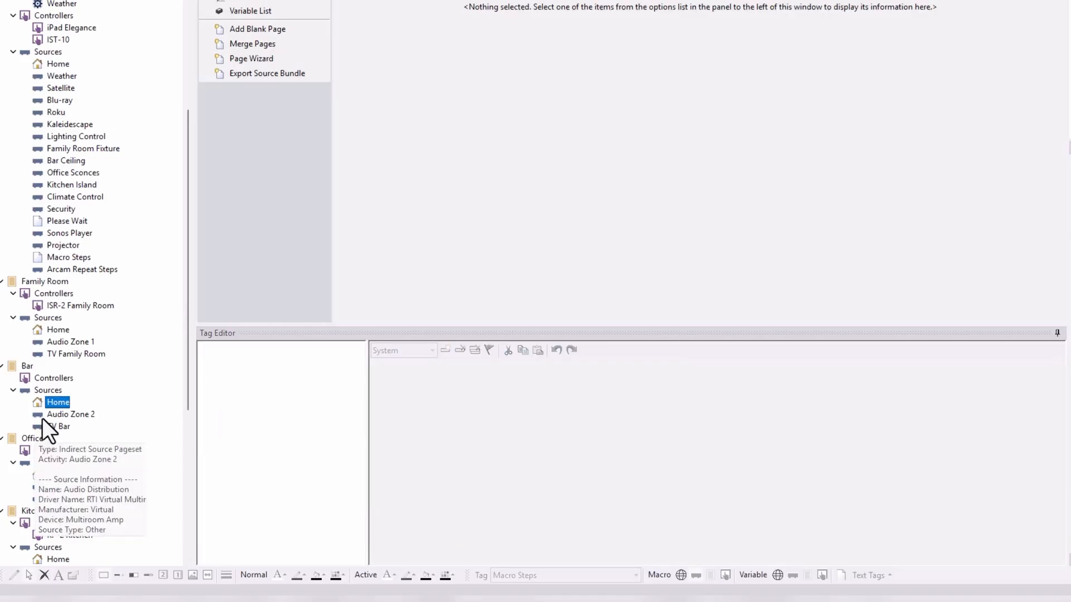
Delete the global source Arcam Repeat Steps and its entire device.
right_click(70, 269)
left_click(113, 289)
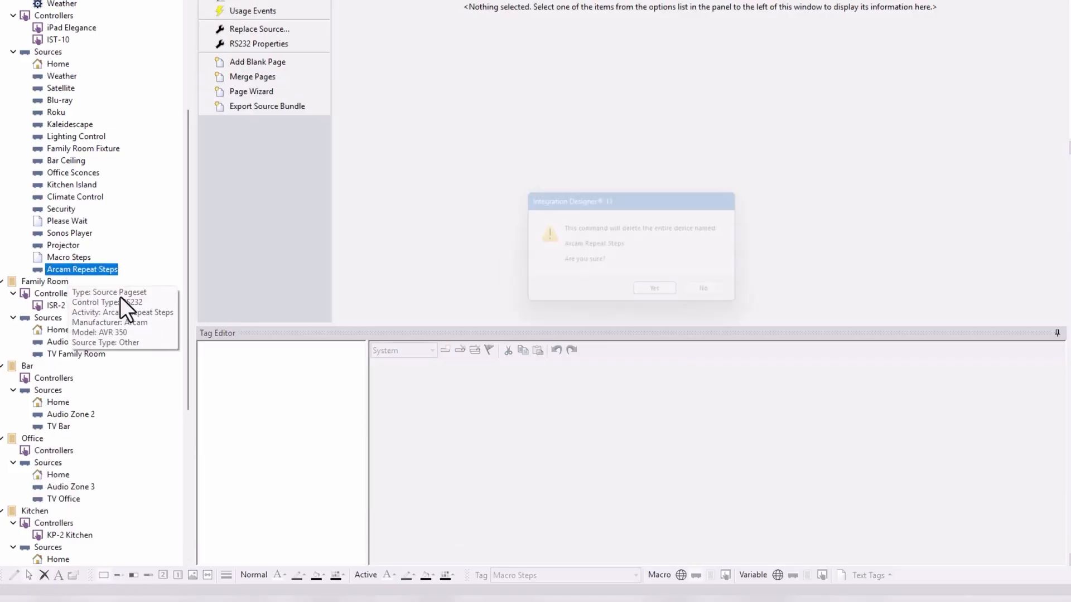
left_click(659, 293)
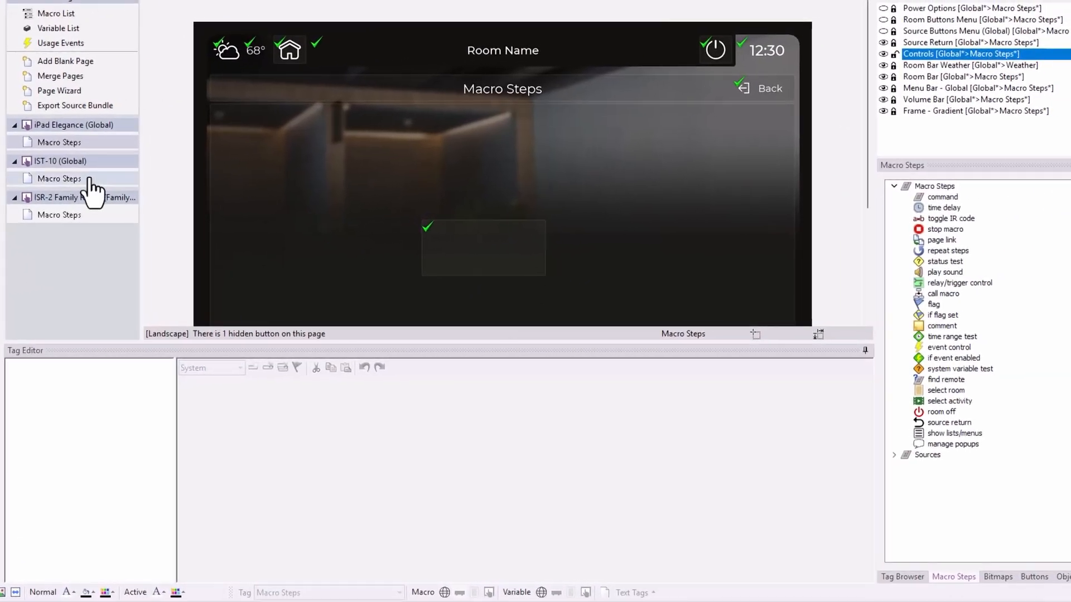
Open the ISR-2 Family Room page of the global Macro Steps source and select its blank button.
left_click(78, 216)
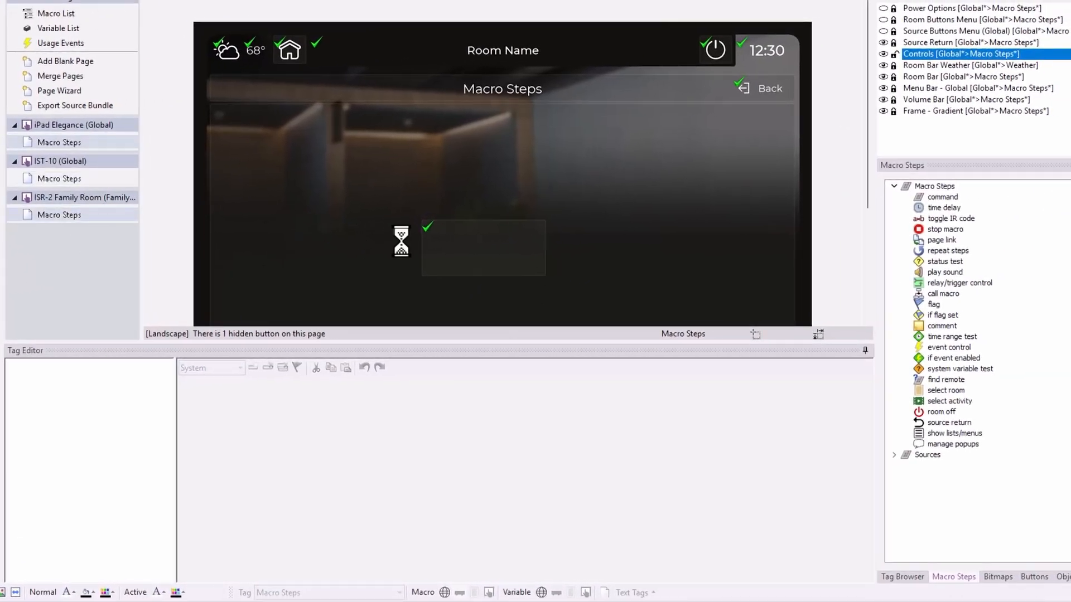
left_click(431, 191)
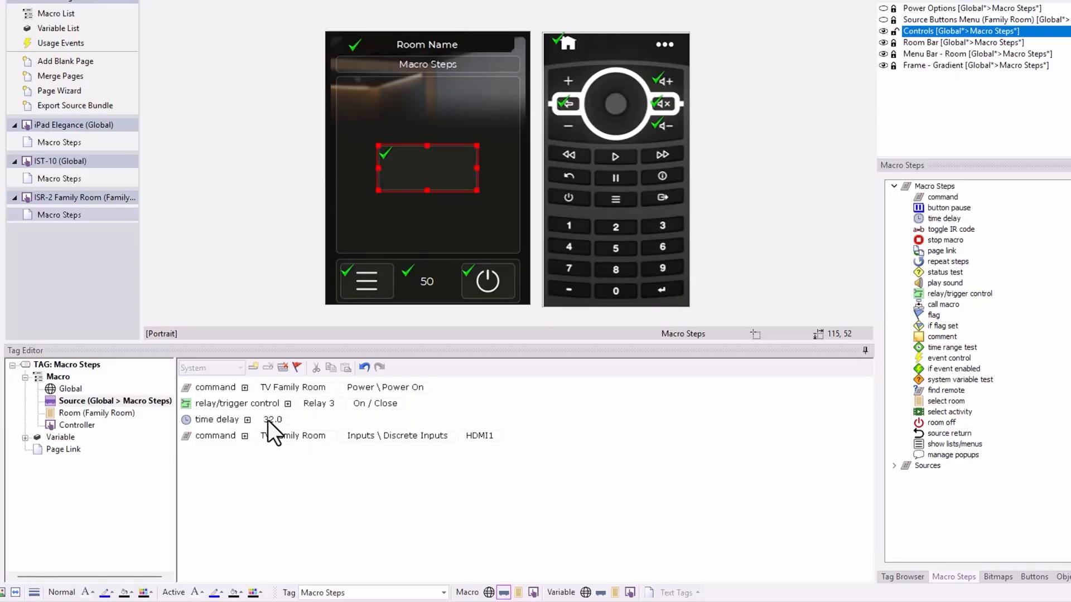
Replace the button's time delay and HDMI1 input steps with a call macro step for room Family Room, source TV Family Room, macro Projector Input.
left_click_drag(190, 423, 303, 453)
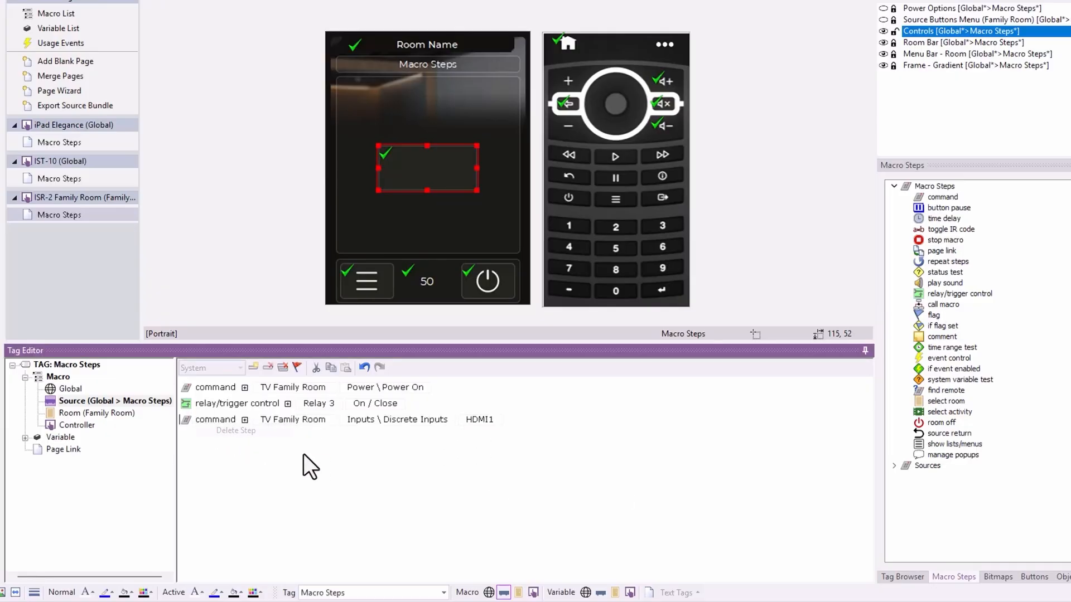
left_click_drag(185, 420, 303, 450)
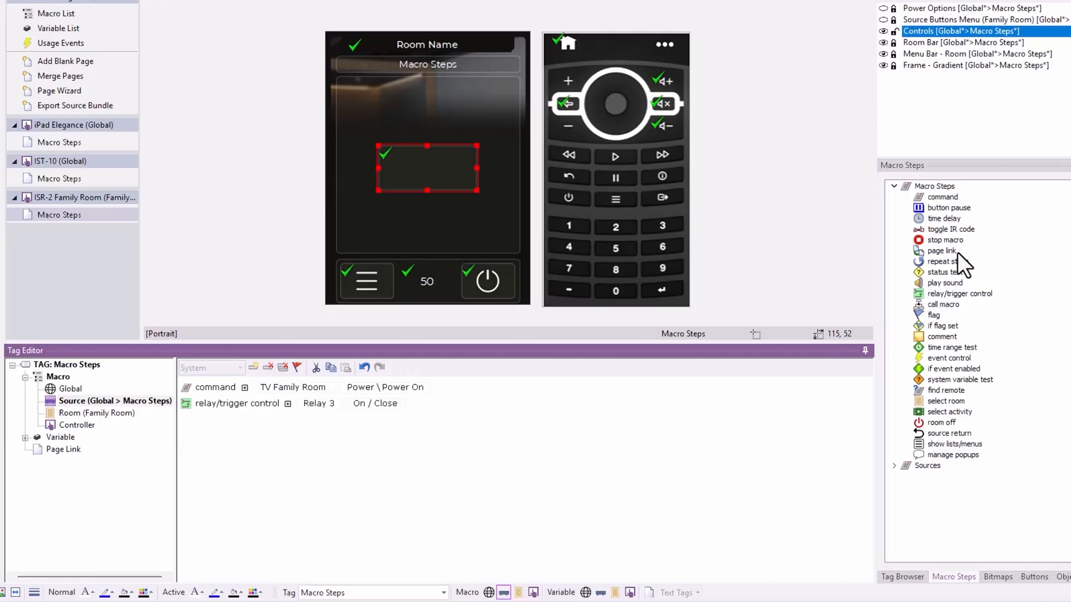
double_click(940, 308)
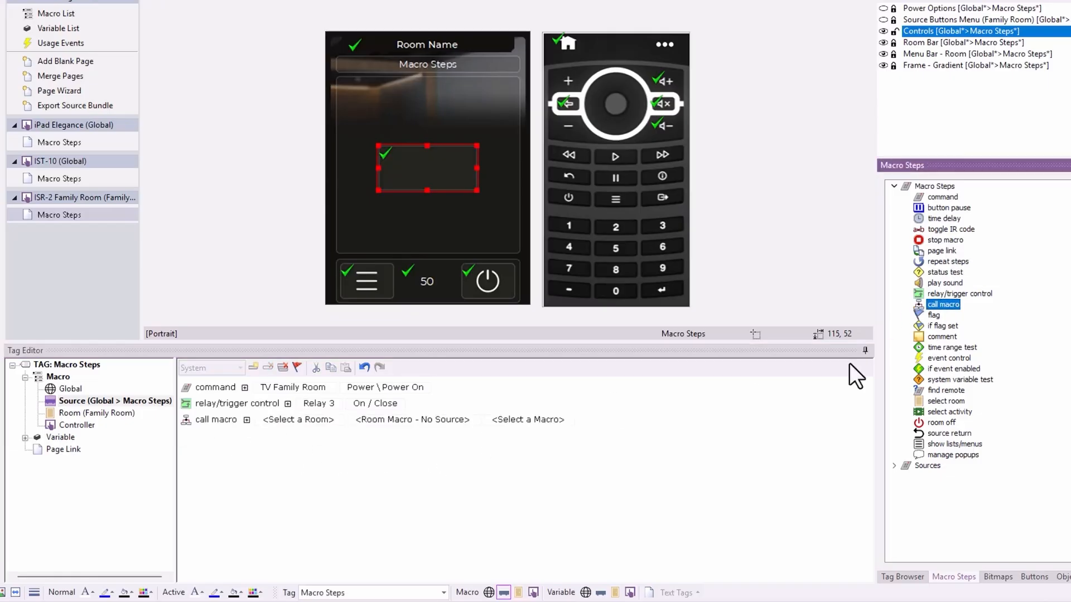
left_click(309, 420)
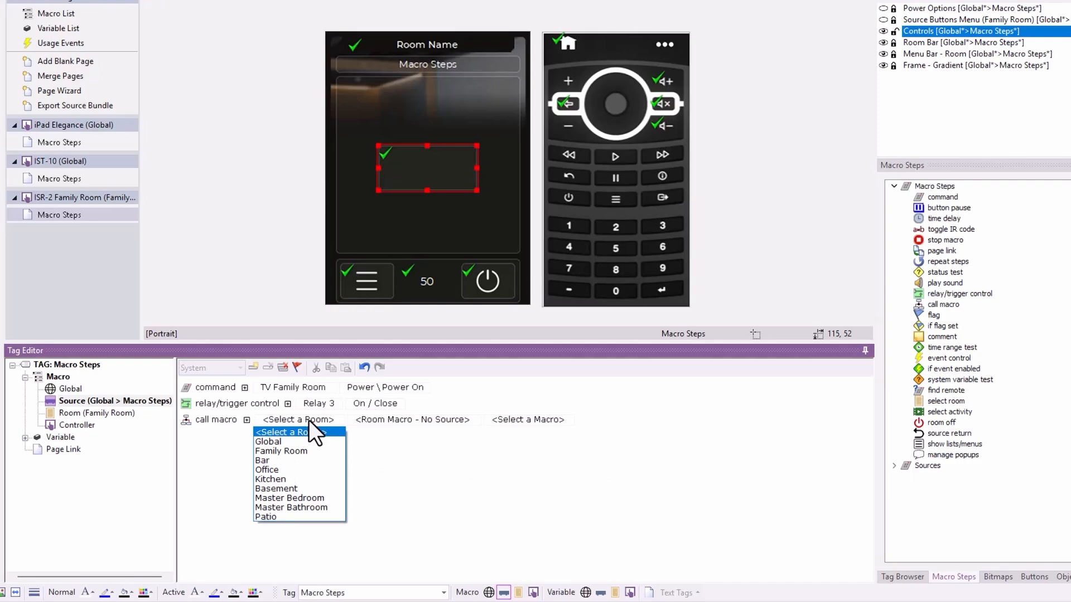
left_click(298, 453)
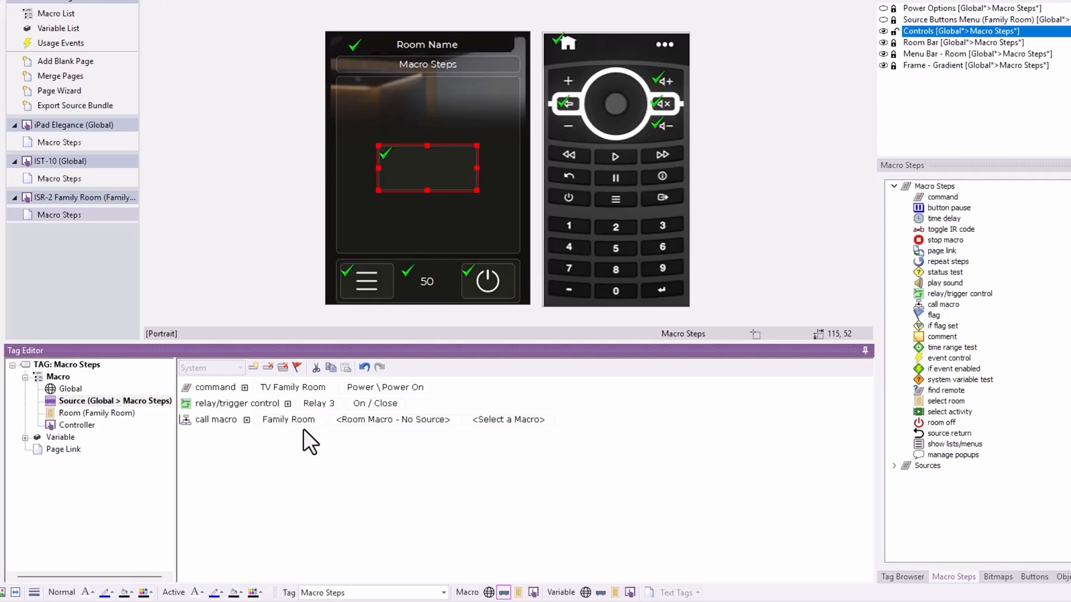
left_click(427, 423)
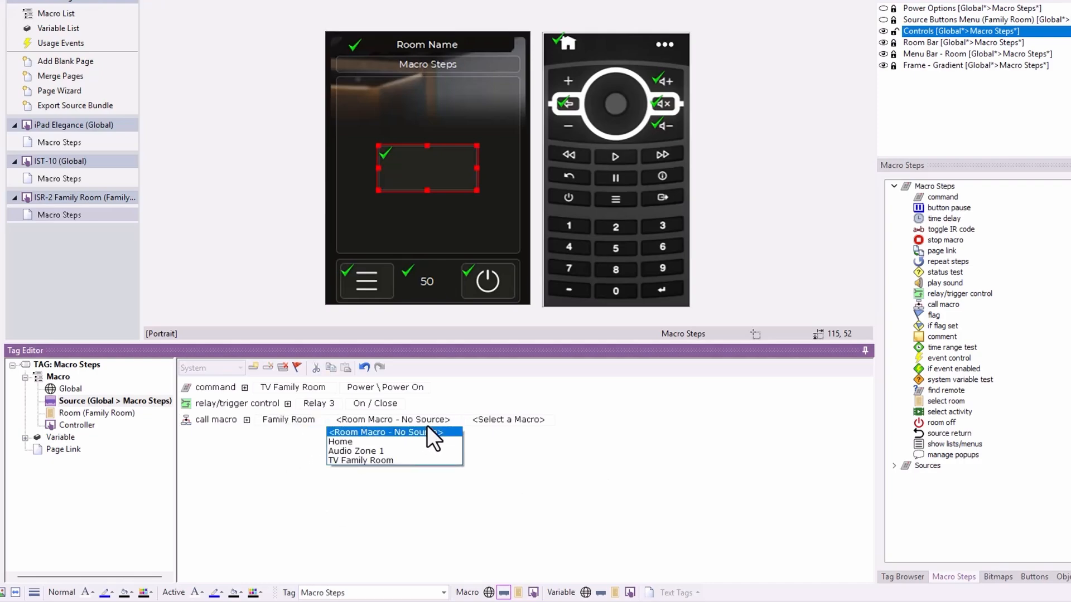
left_click(412, 461)
left_click(474, 419)
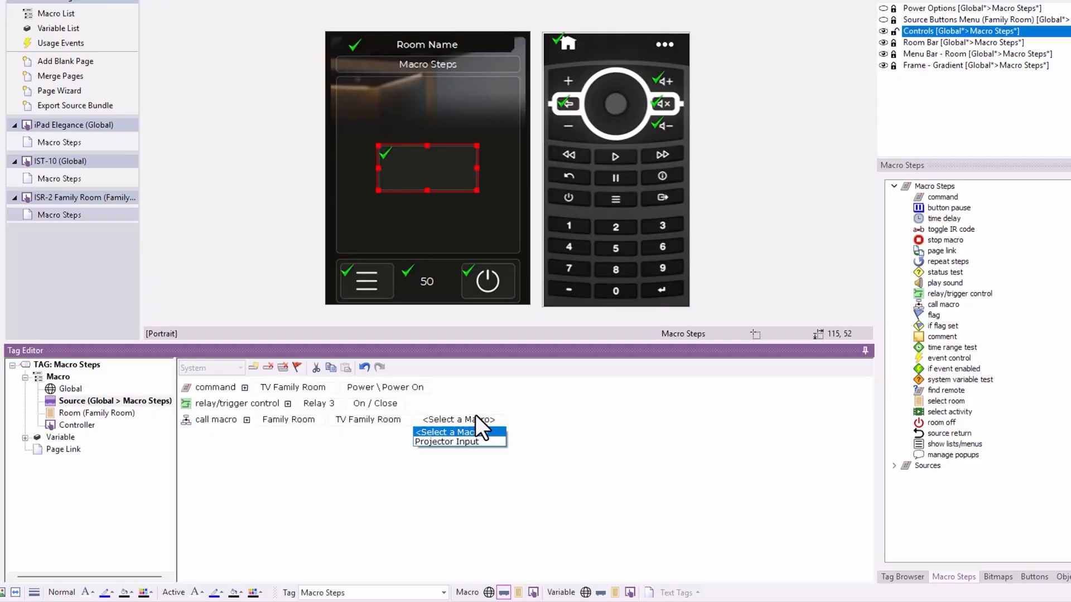
left_click(486, 441)
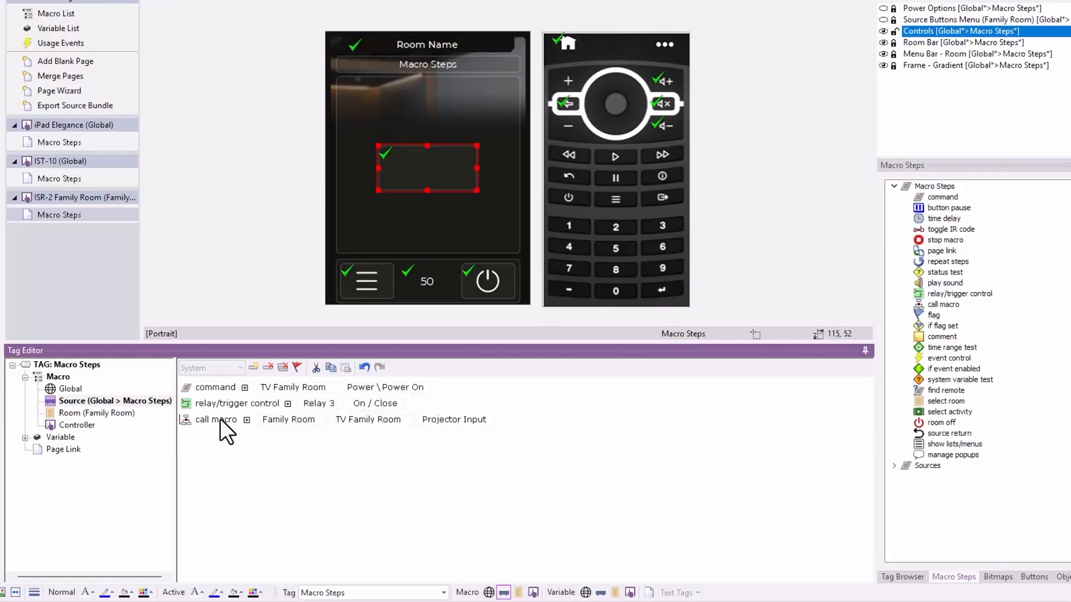
Set the call macro step's schedule mode to Delayed with a delay of 32 seconds.
left_click(245, 421)
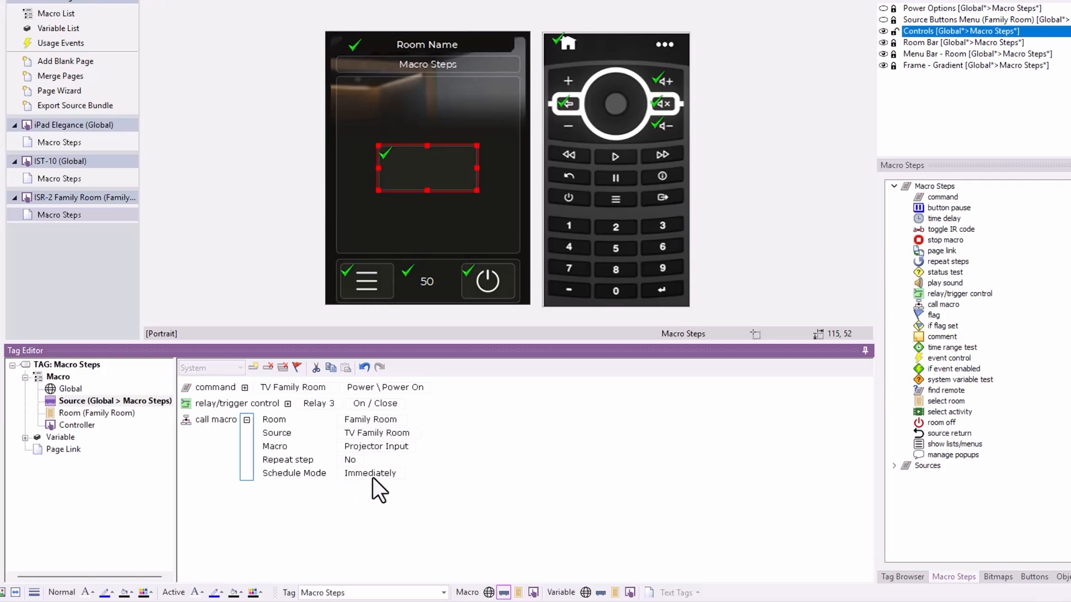
left_click(386, 471)
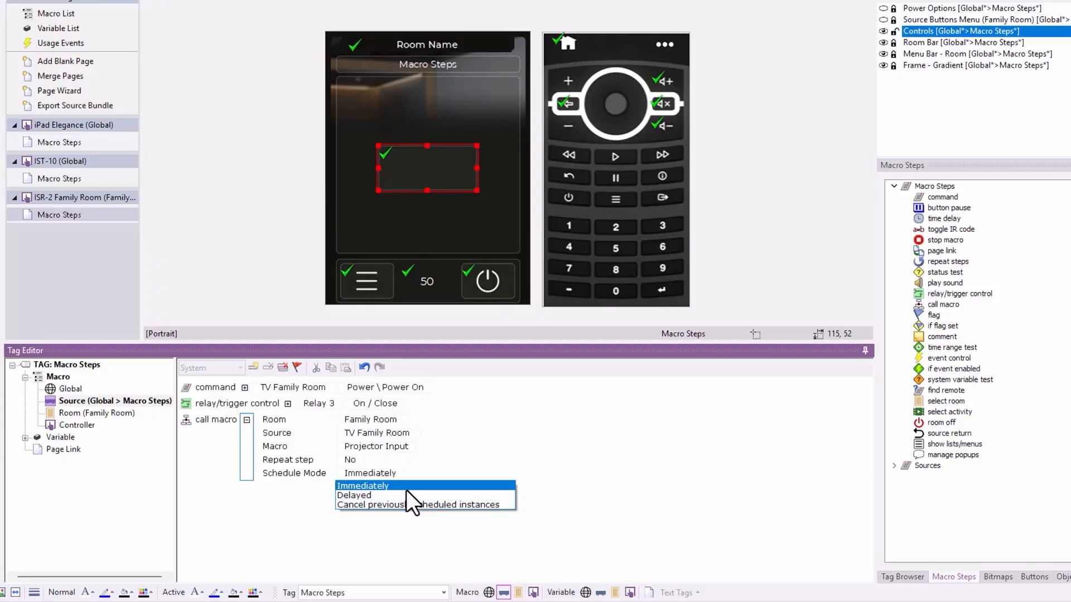
left_click(406, 495)
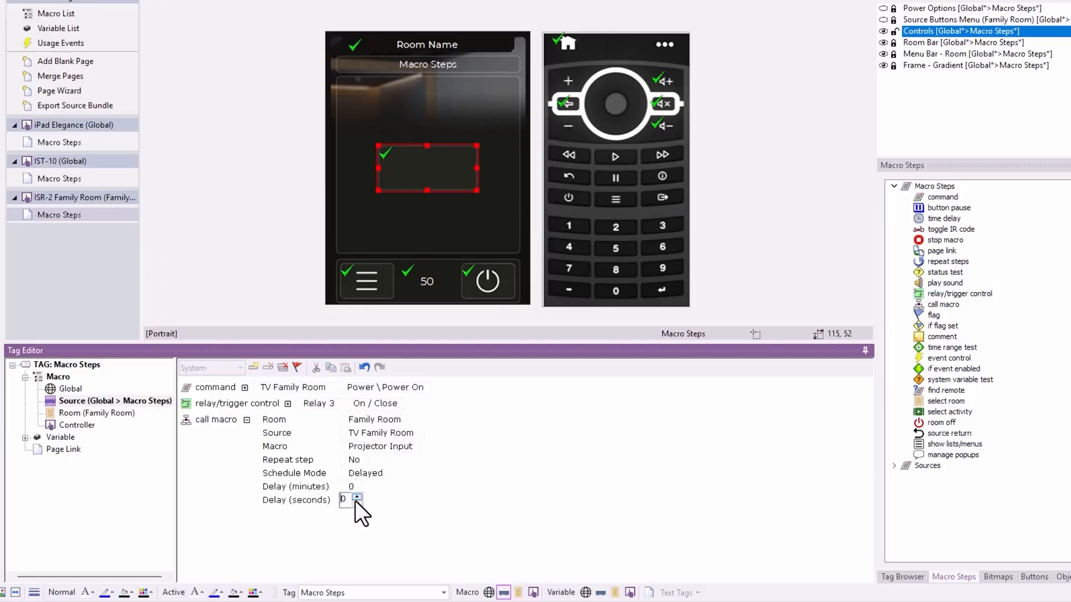
left_click(351, 499)
type("32")
key("Return")
left_click(247, 420)
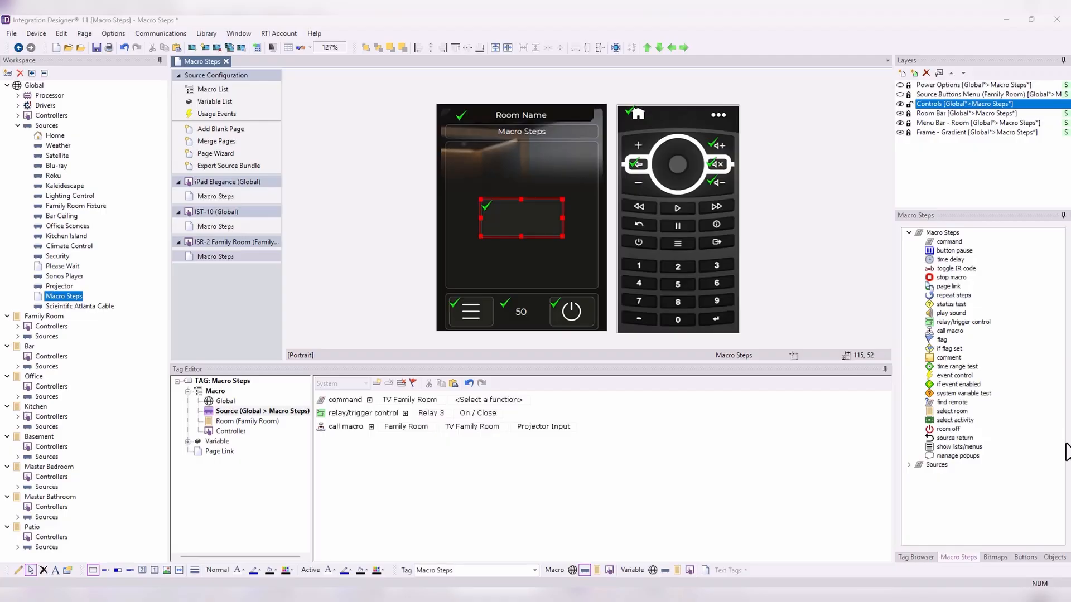
left_click(942, 340)
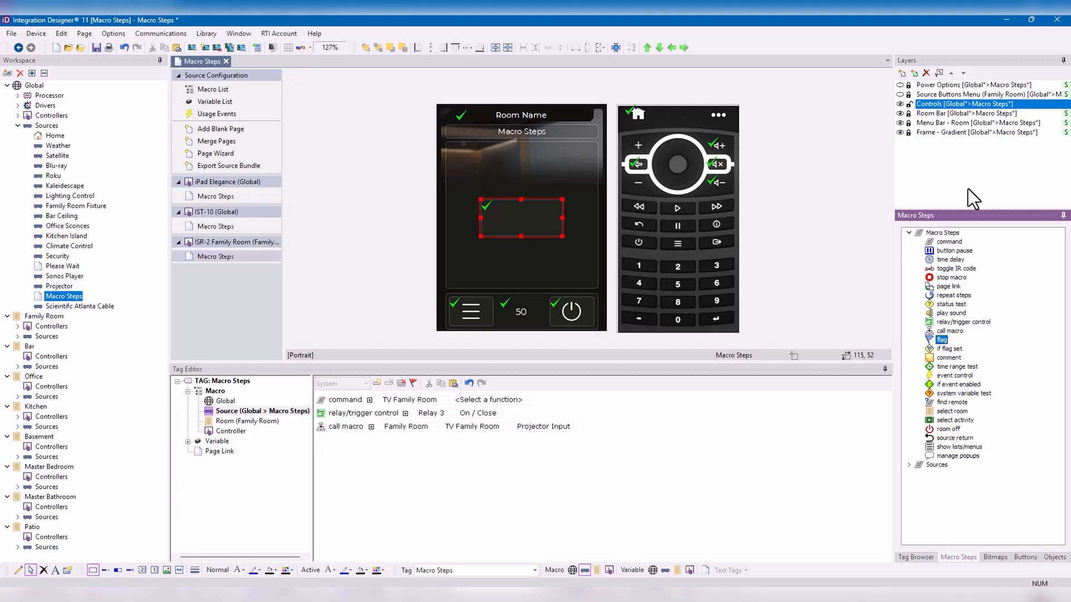
left_click(951, 348)
Open the IST-10 Macro Steps page and clear all source macro steps from its blank button.
left_click(223, 227)
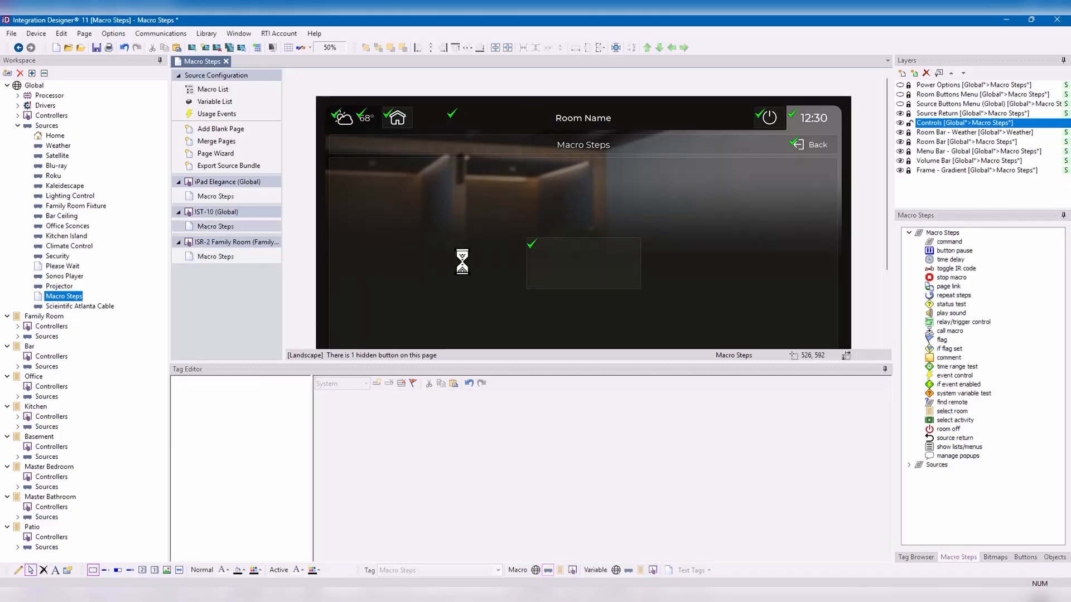
left_click(585, 257)
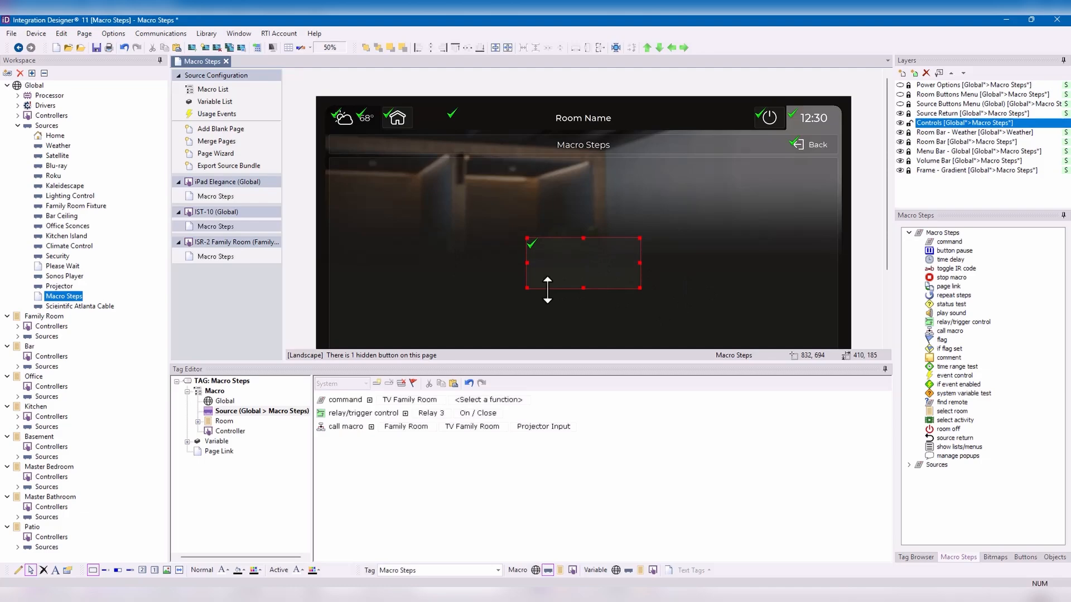
left_click(401, 383)
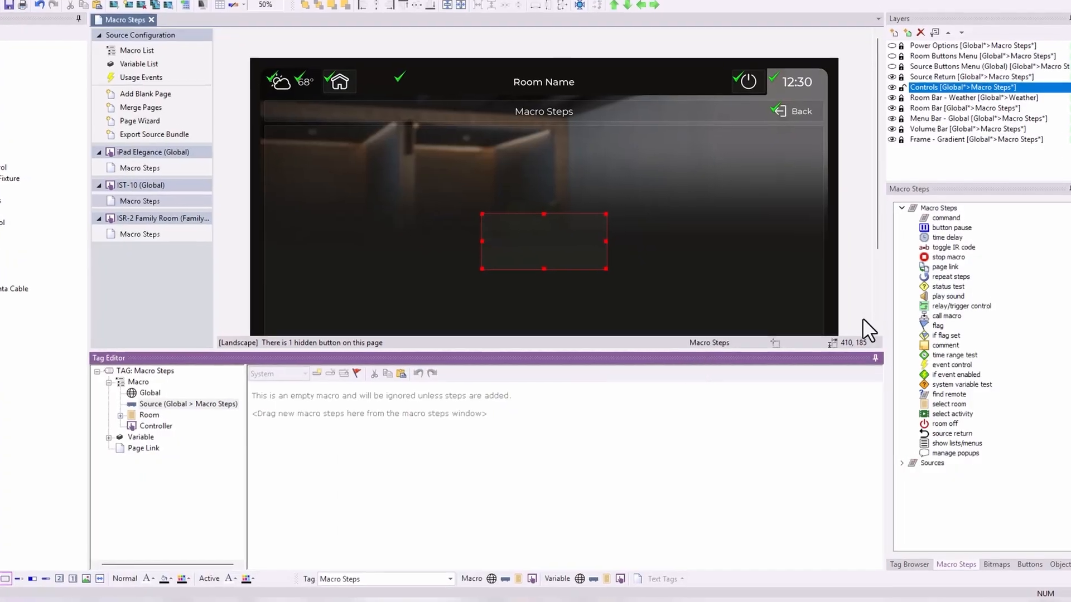
Add a command step to the button's source macro with device Global > Scieintifc Atlanta Cable and function POWER TOGGLE.
left_click_drag(942, 218, 471, 394)
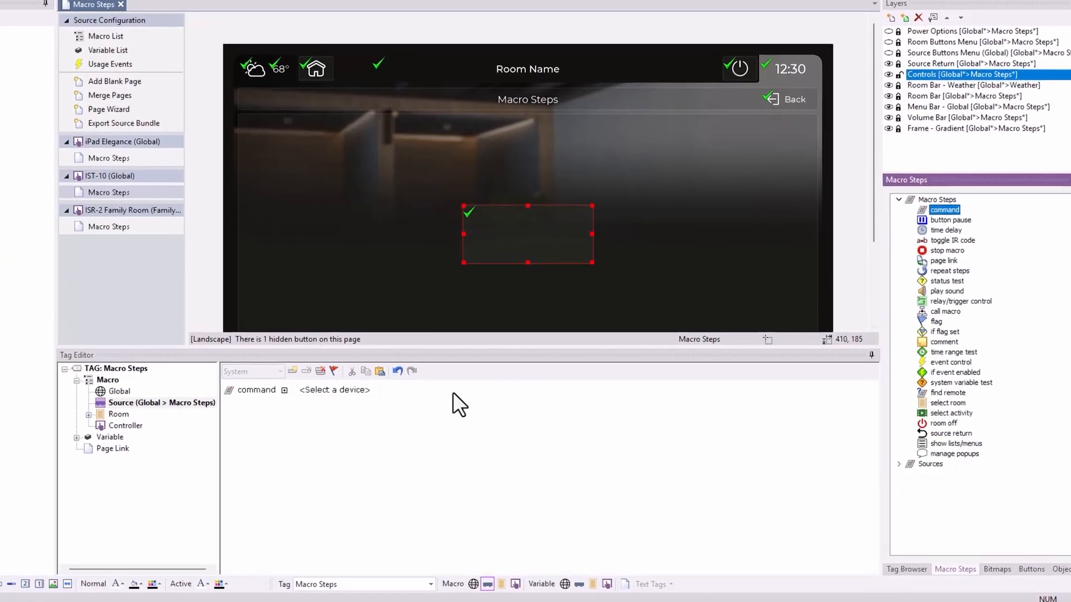
left_click(339, 392)
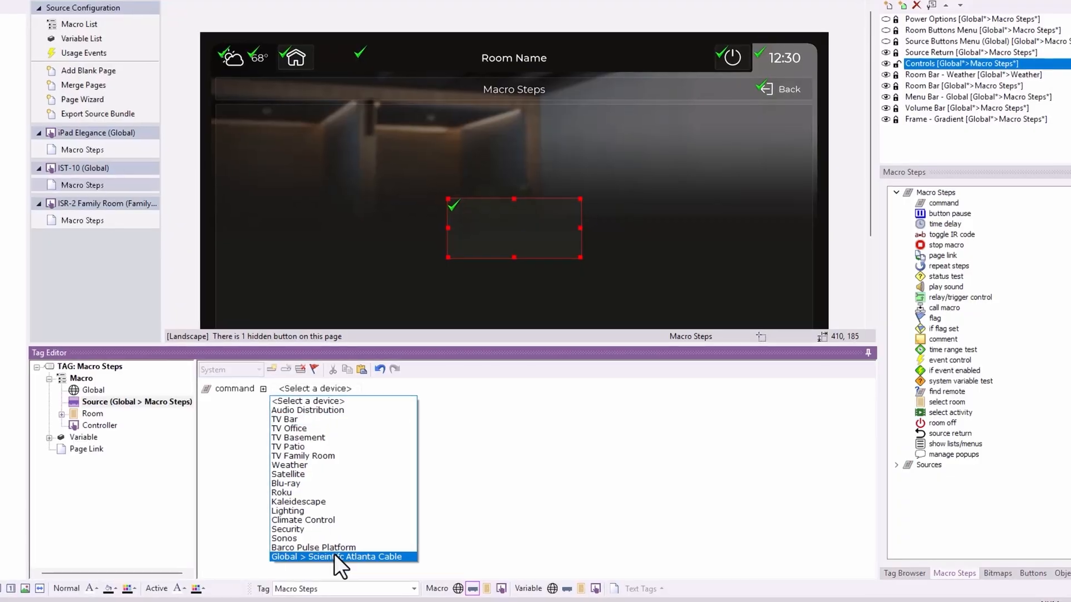
left_click(334, 555)
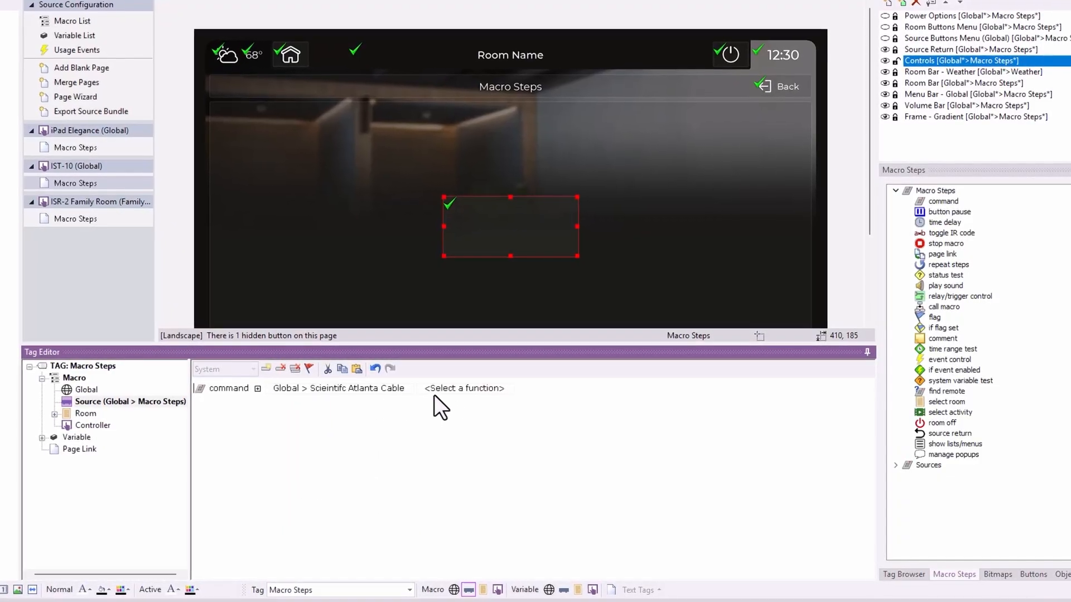
left_click(466, 387)
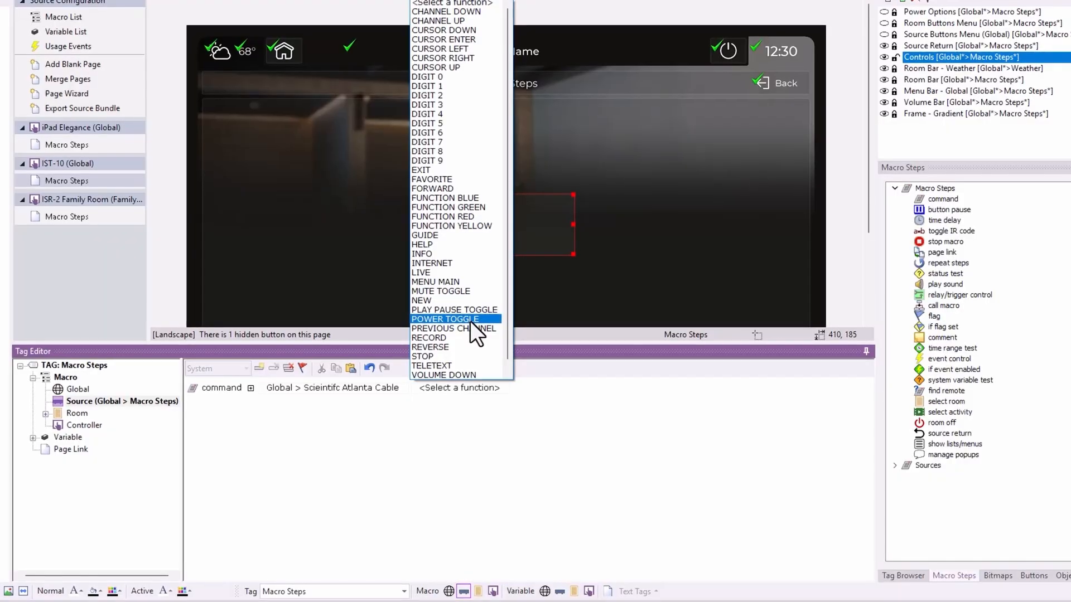
left_click(470, 320)
Set the blank button's text to "Watch Cable".
left_click(510, 243)
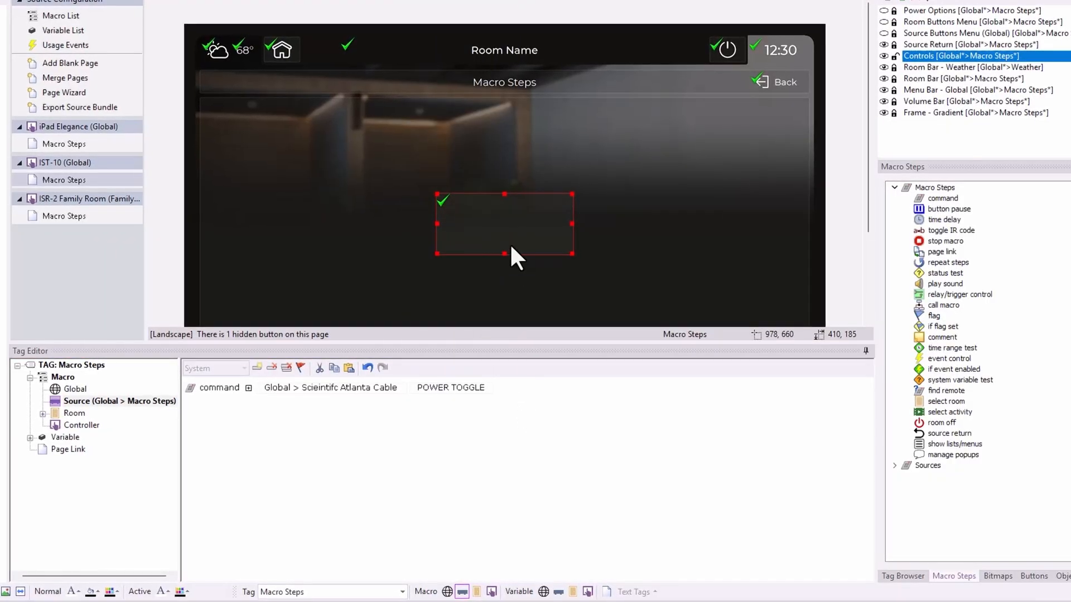
right_click(510, 243)
left_click(554, 268)
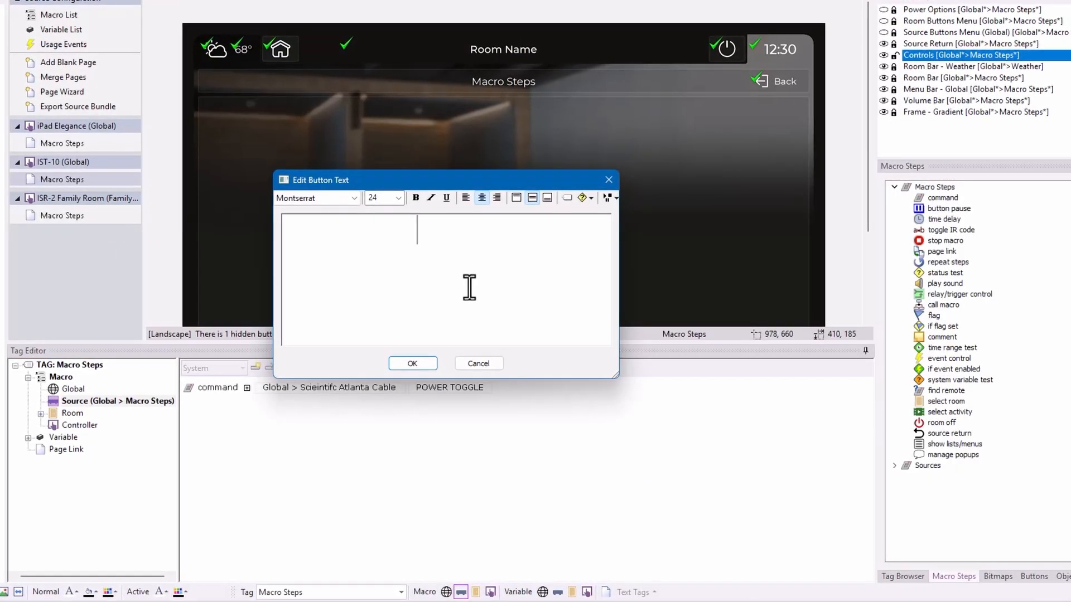
type("Watch C")
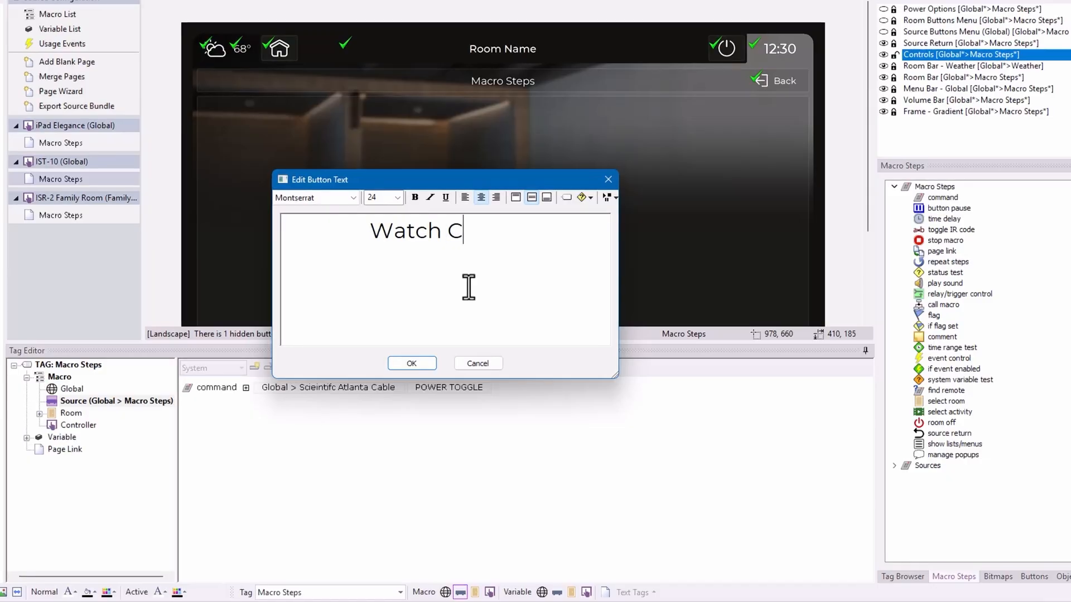
type("able")
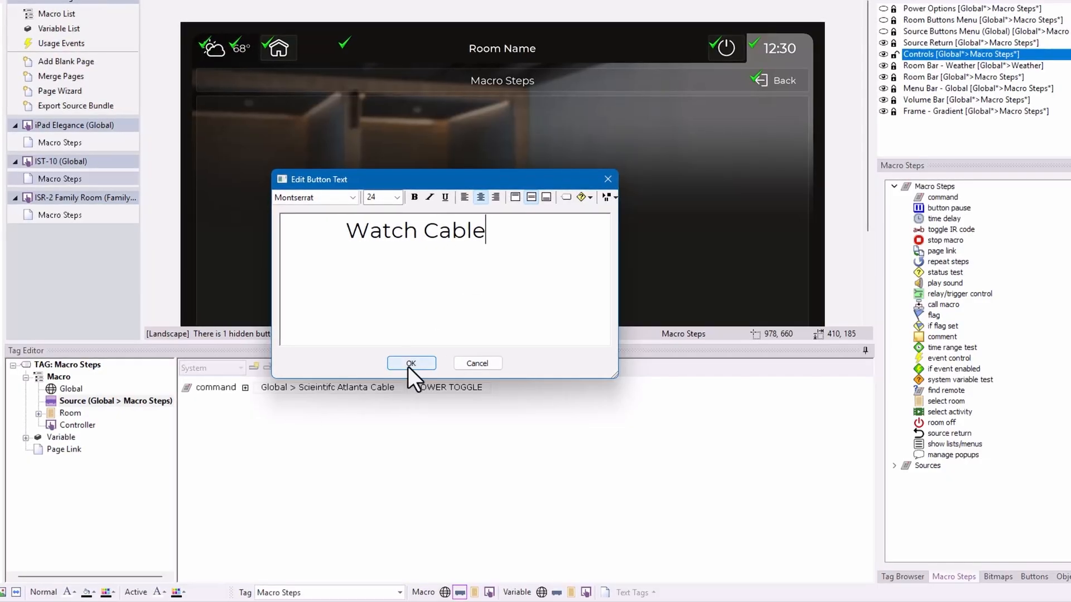
left_click(410, 364)
Insert a command step above the cable power toggle with device TV Bar and function Power \ Power On.
left_click_drag(943, 197, 485, 392)
left_click(319, 391)
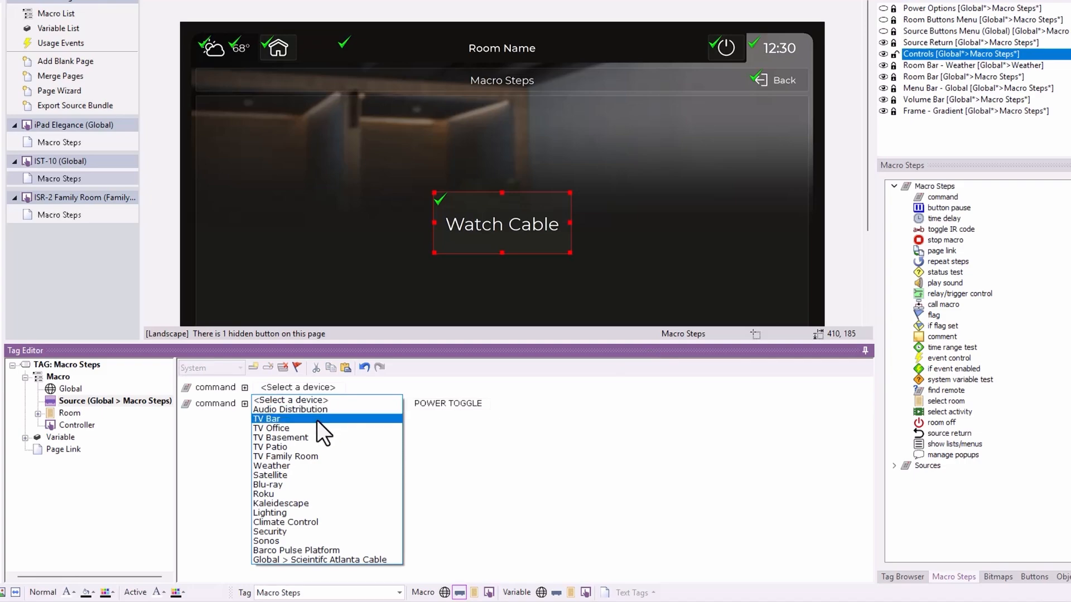
left_click(317, 420)
left_click(373, 390)
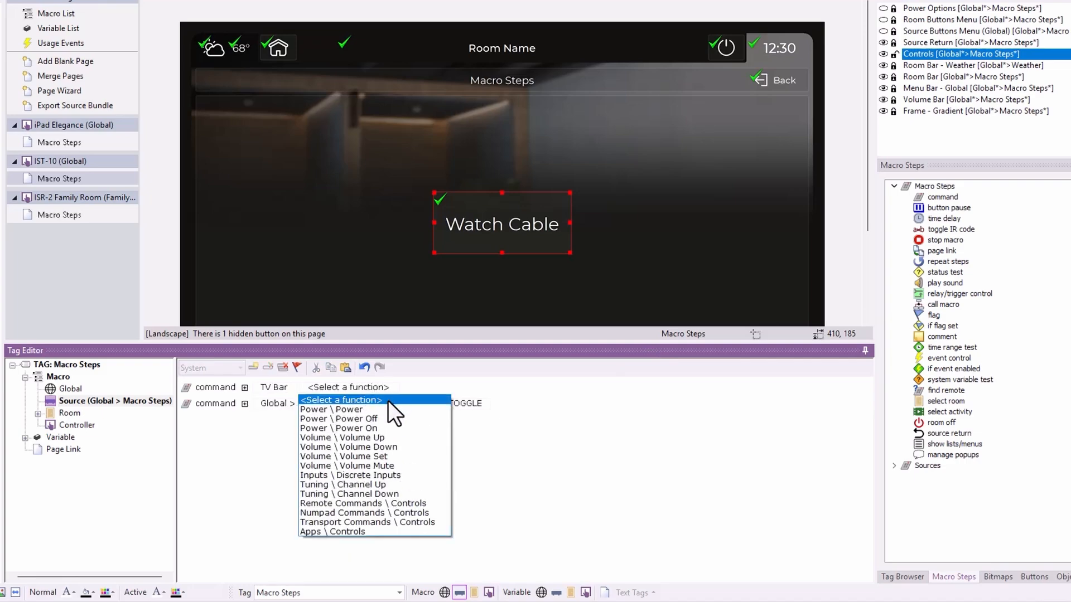
left_click(377, 427)
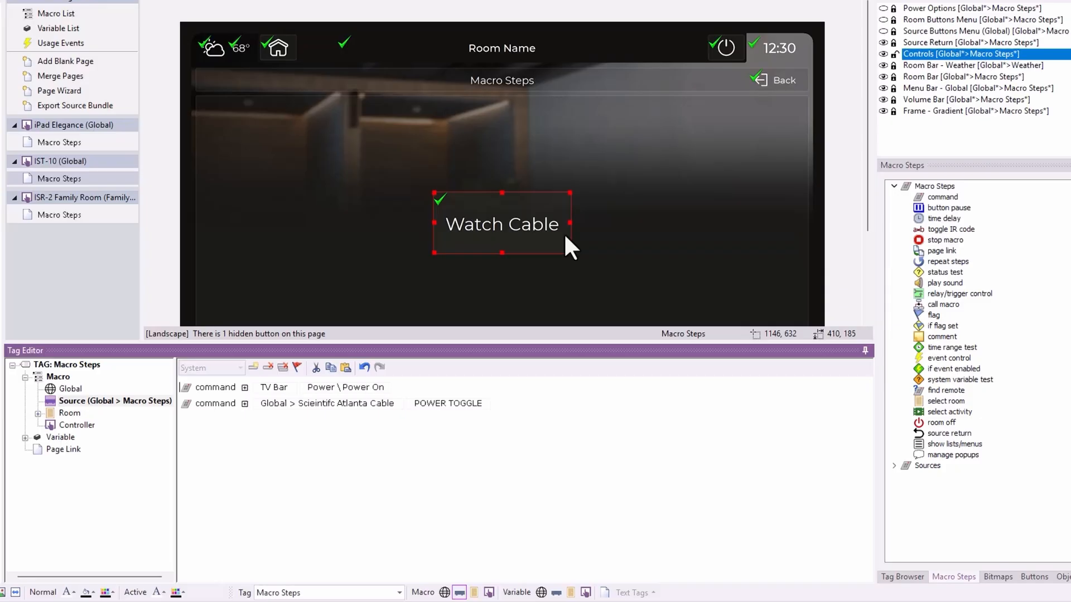
Open the XP flag names editor from the Watch Cable button's macro and examine the flag list down to its last entry.
left_click(511, 238)
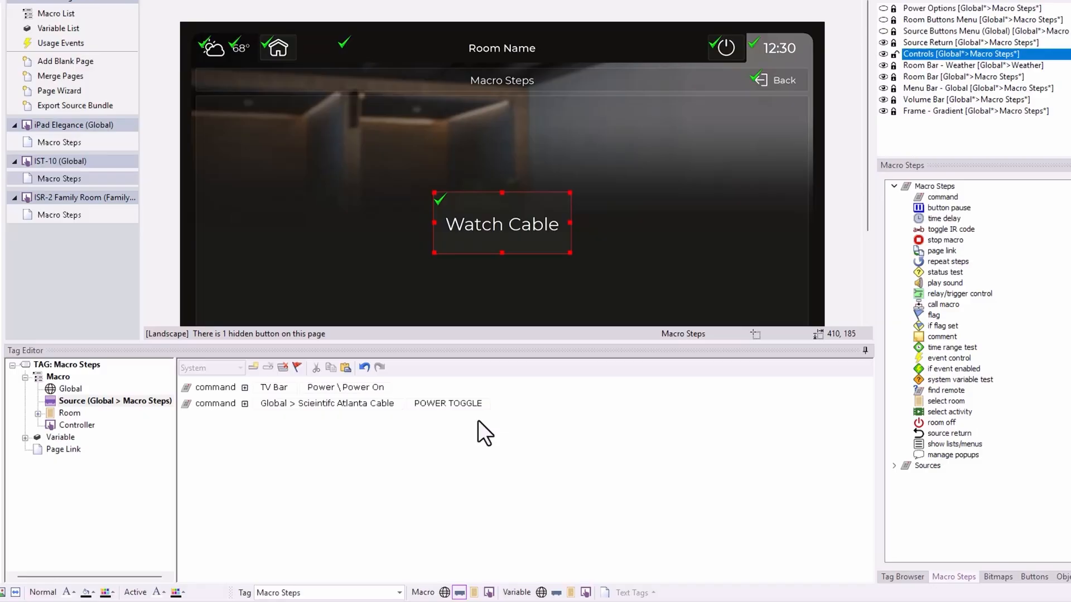
left_click(296, 367)
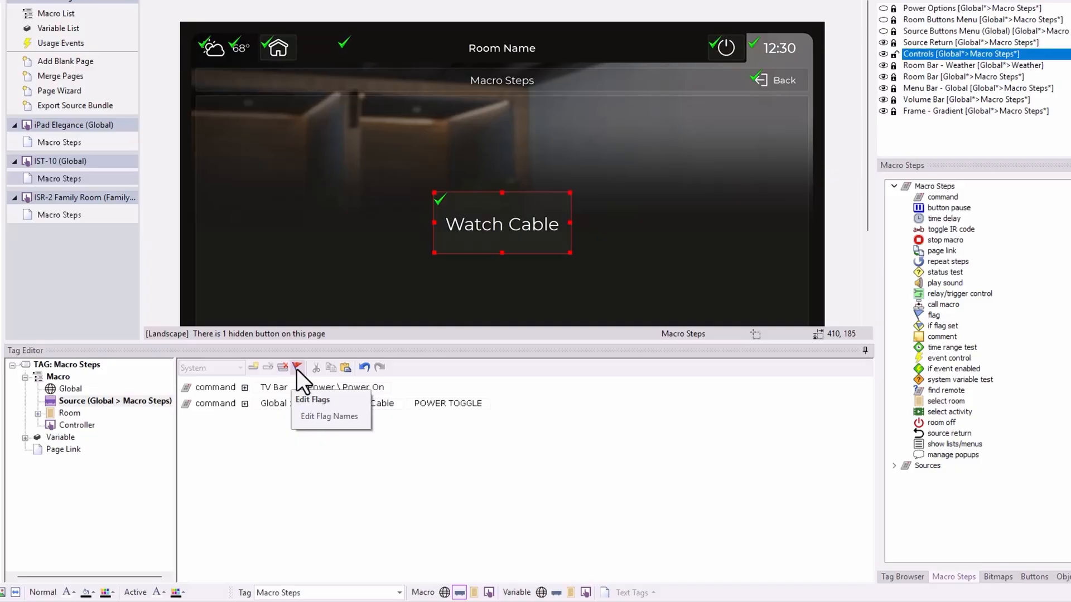
left_click(326, 416)
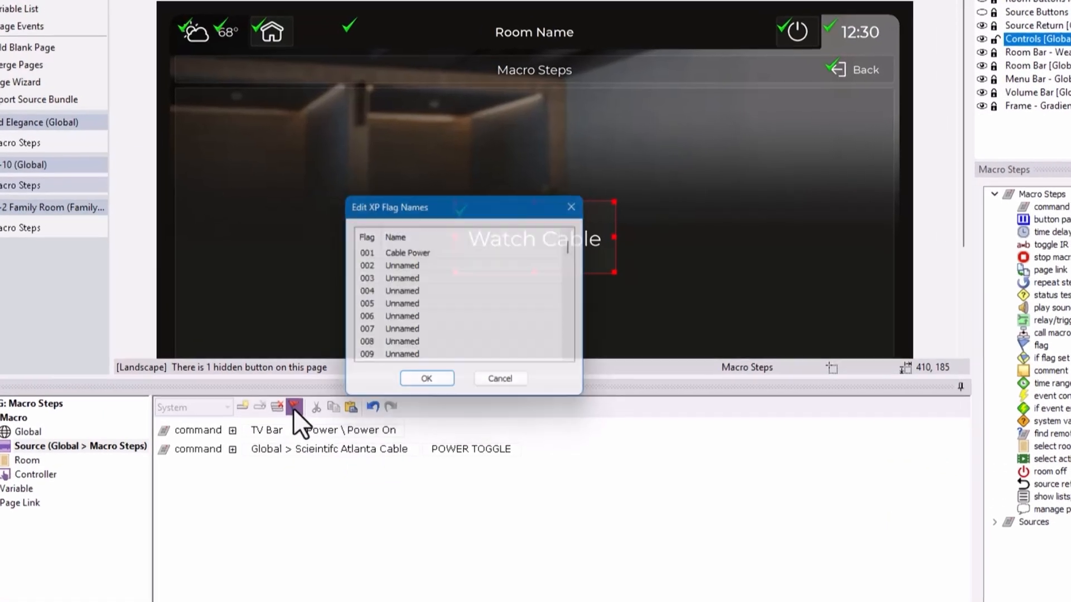
scroll(461, 312, "down", 5)
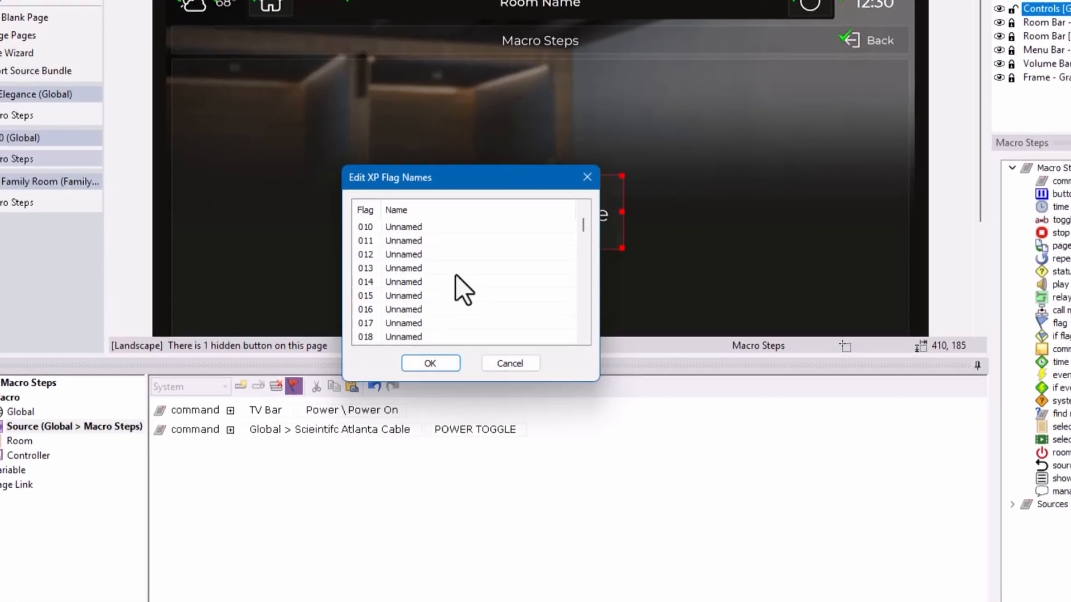
scroll(456, 265, "up", 2)
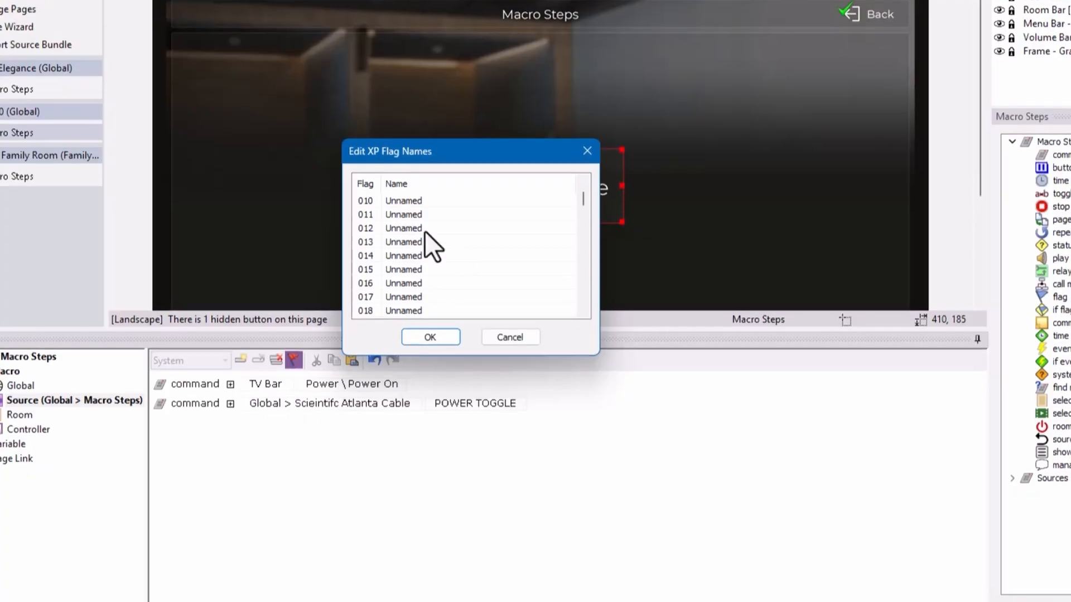
left_click(424, 211)
left_click(433, 197)
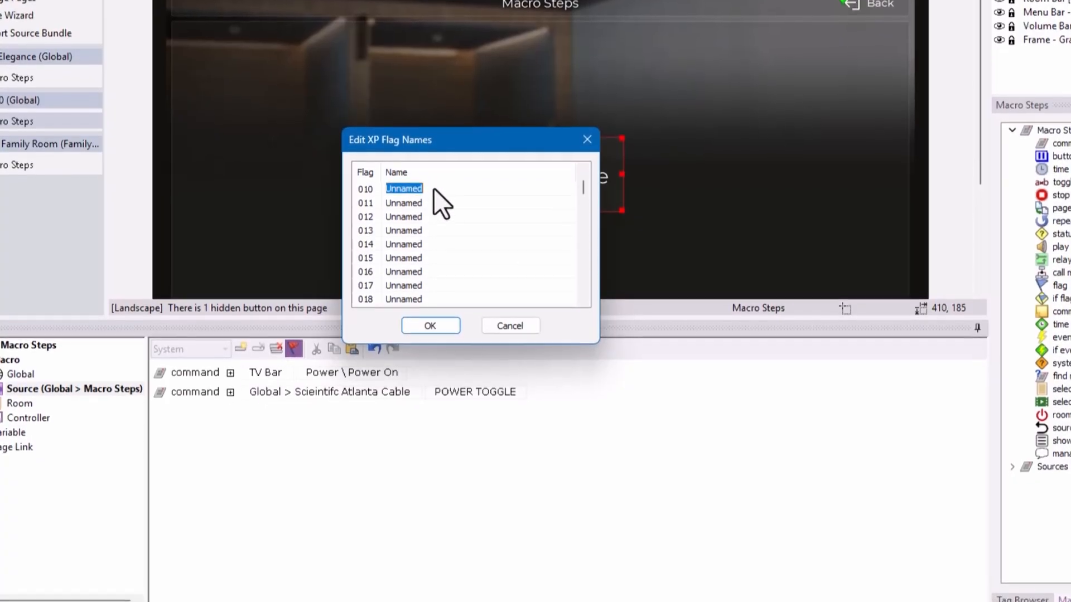
left_click_drag(584, 187, 569, 298)
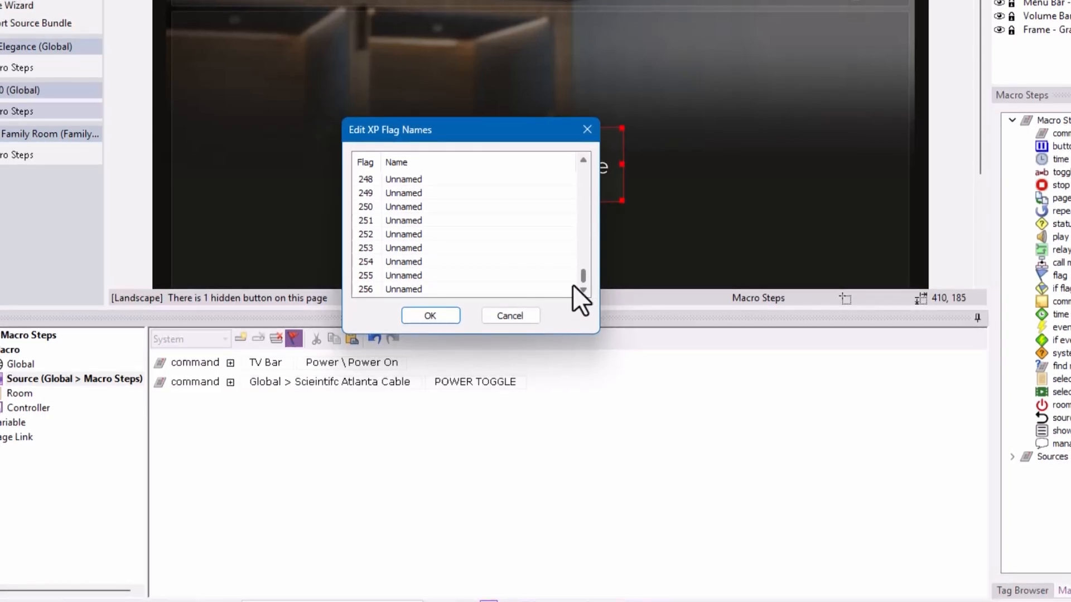
left_click_drag(573, 284, 574, 262)
left_click_drag(573, 263, 575, 176)
scroll(424, 211, "up", 3)
scroll(433, 215, "up", 1)
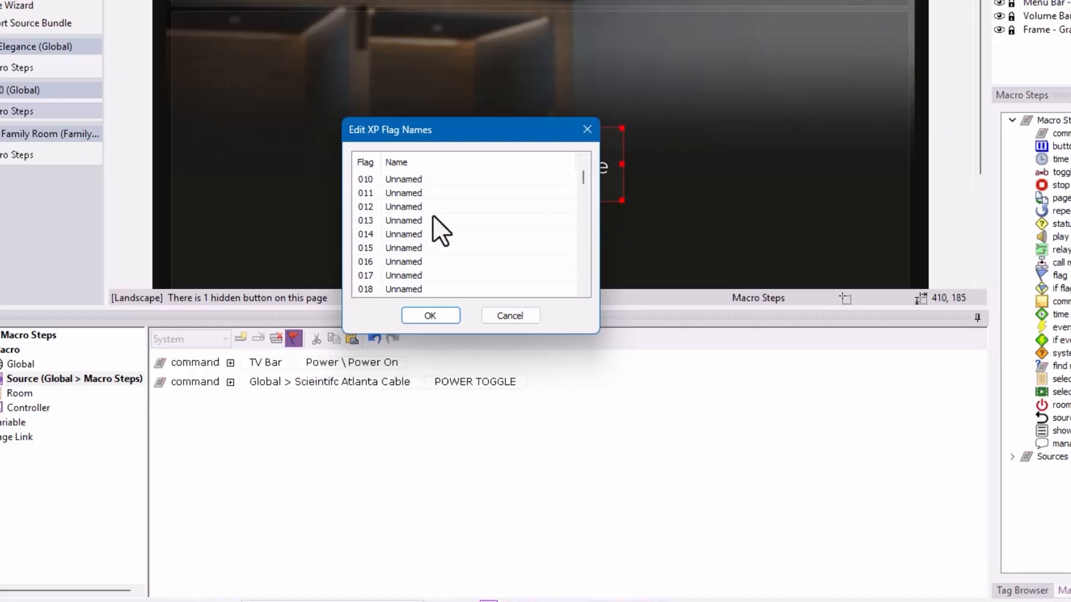
Name XP flag 010 "Cable Power Toggle" and save the flag names.
left_click(432, 184)
type("Cable Power Toggle")
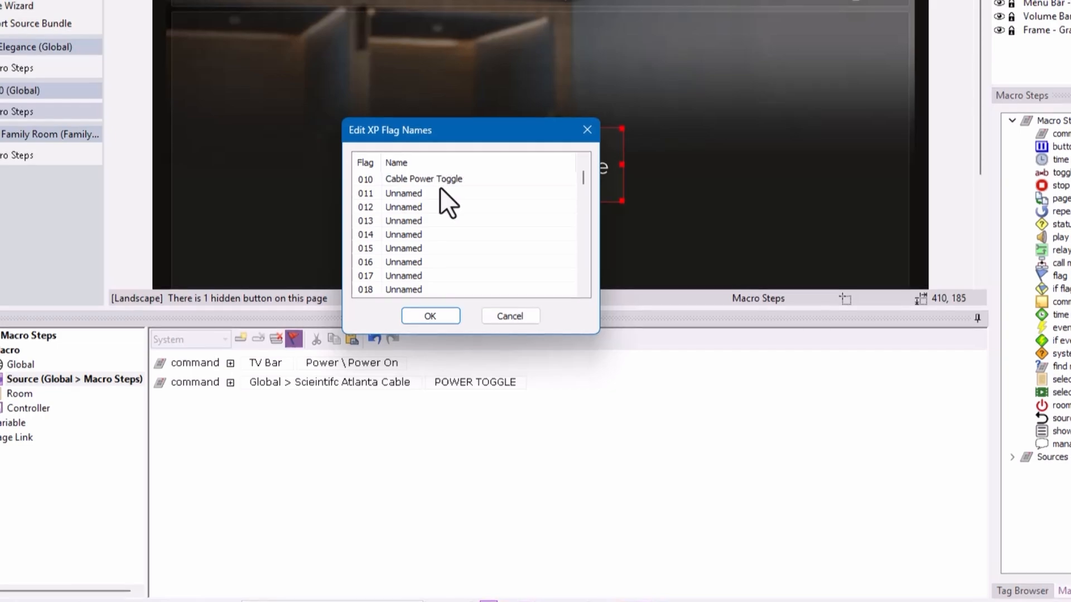
left_click(440, 313)
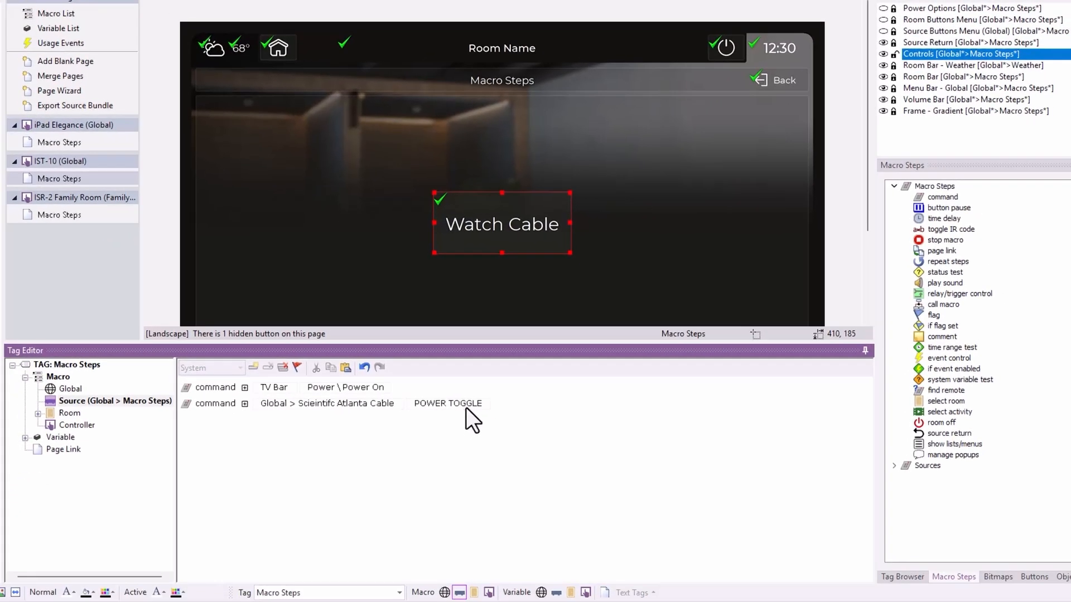
Insert an if flag set step below the TV Bar command and move the cable POWER TOGGLE command into its else branch.
left_click(930, 326)
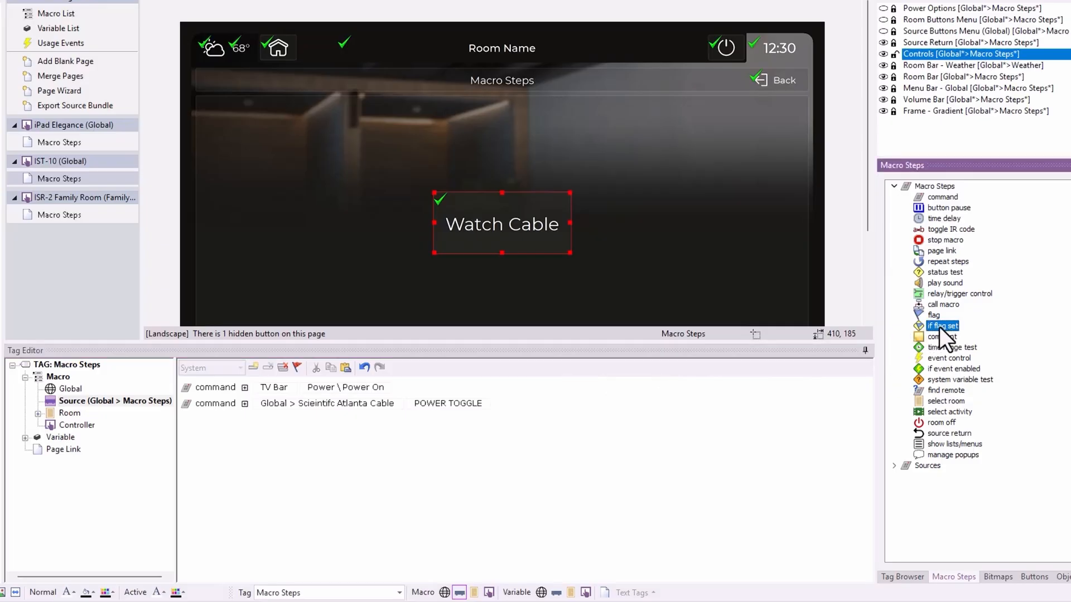
left_click_drag(942, 327, 620, 416)
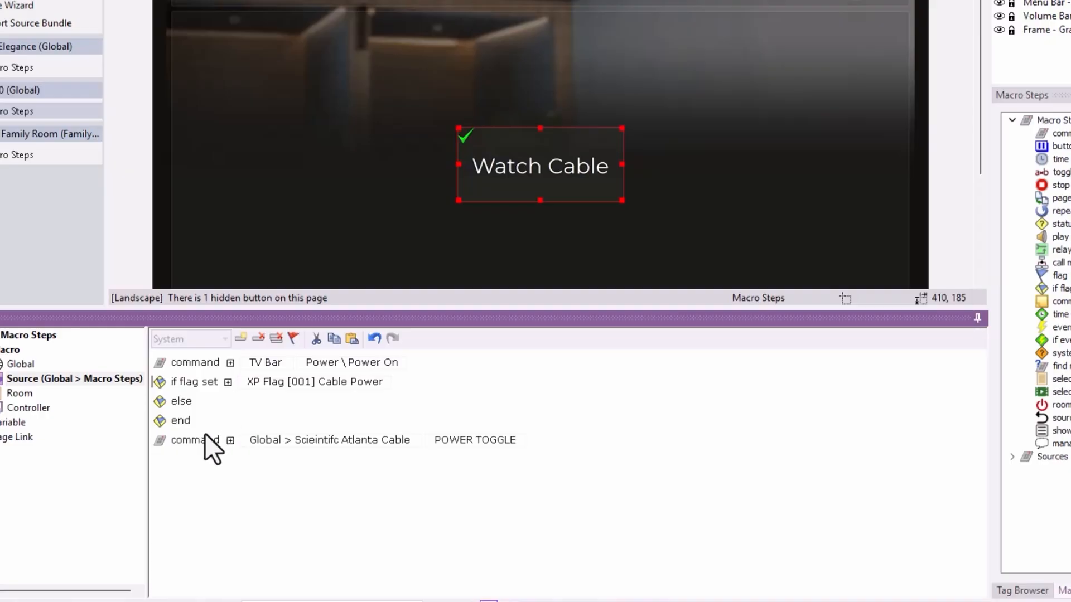
left_click_drag(189, 440, 205, 420)
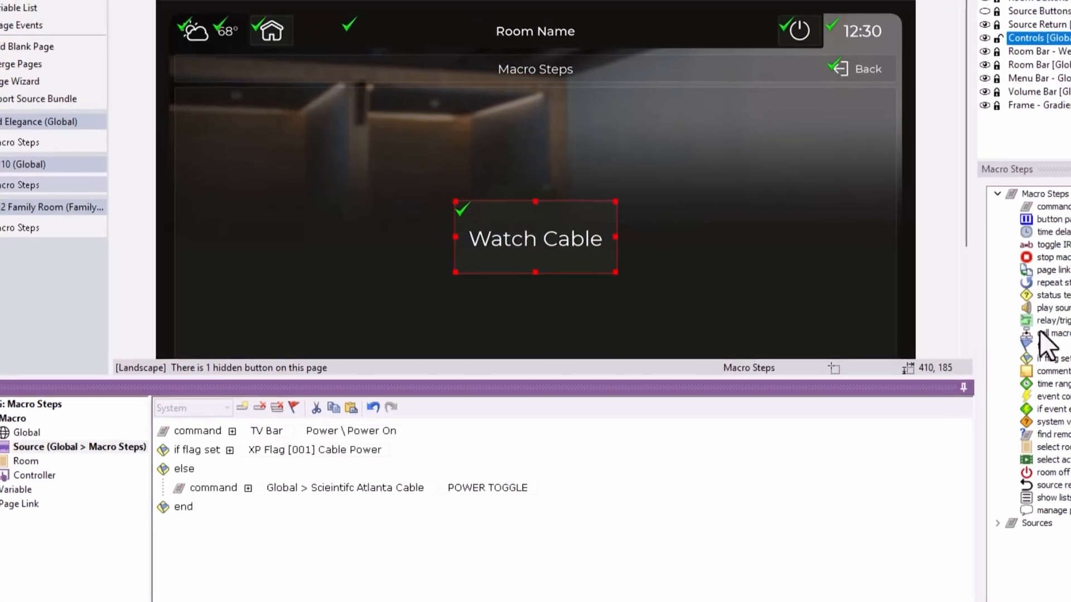
Add a flag step after POWER TOGGLE in the else branch, set to Flag Set on XP Flag [010] Cable Power Toggle.
left_click(1043, 346)
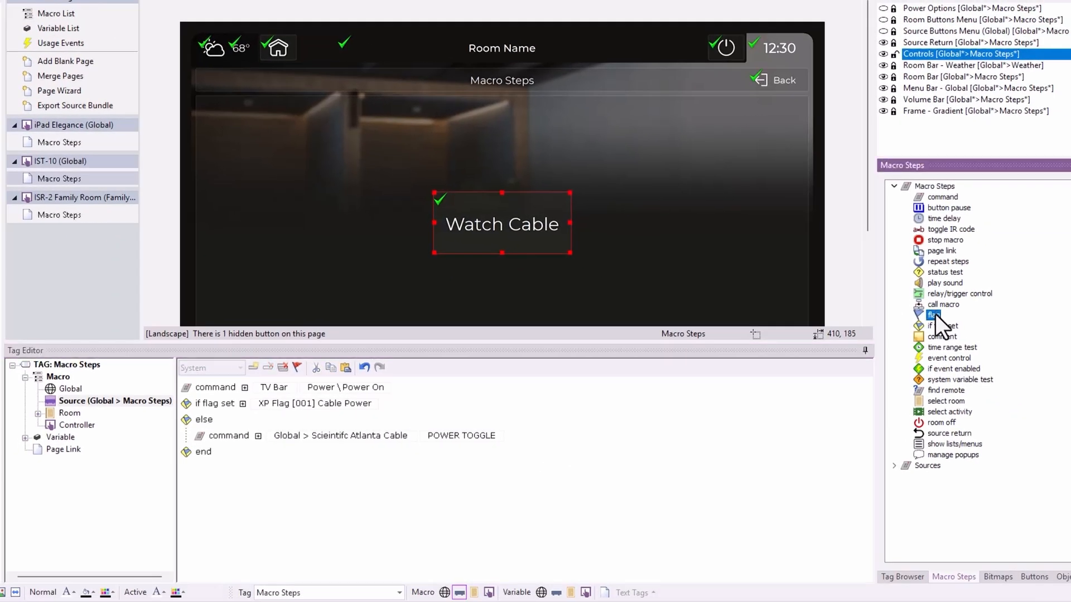
left_click_drag(936, 315, 476, 455)
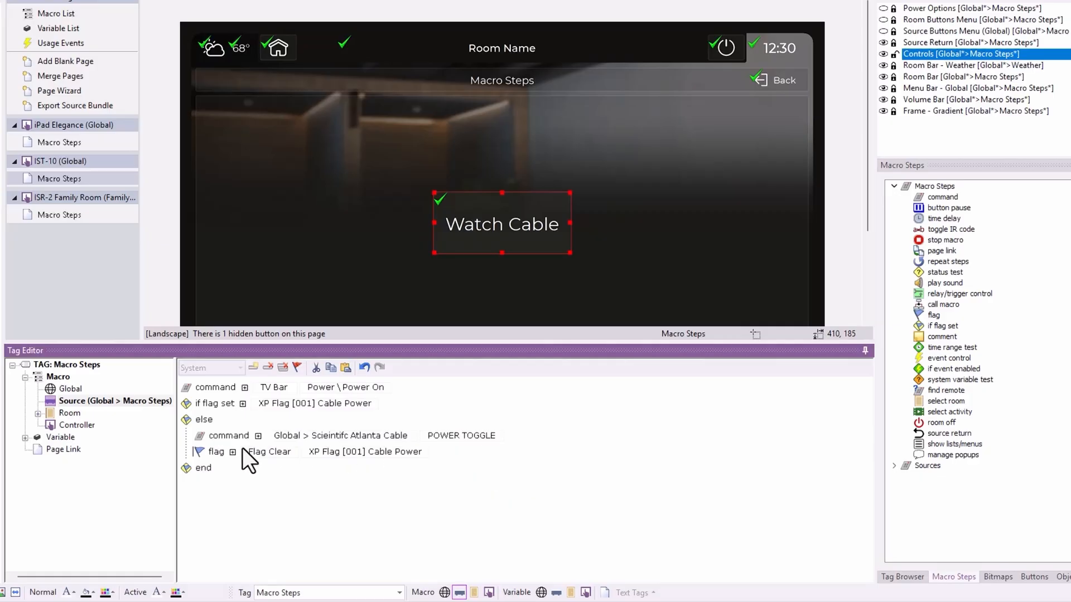
left_click(277, 452)
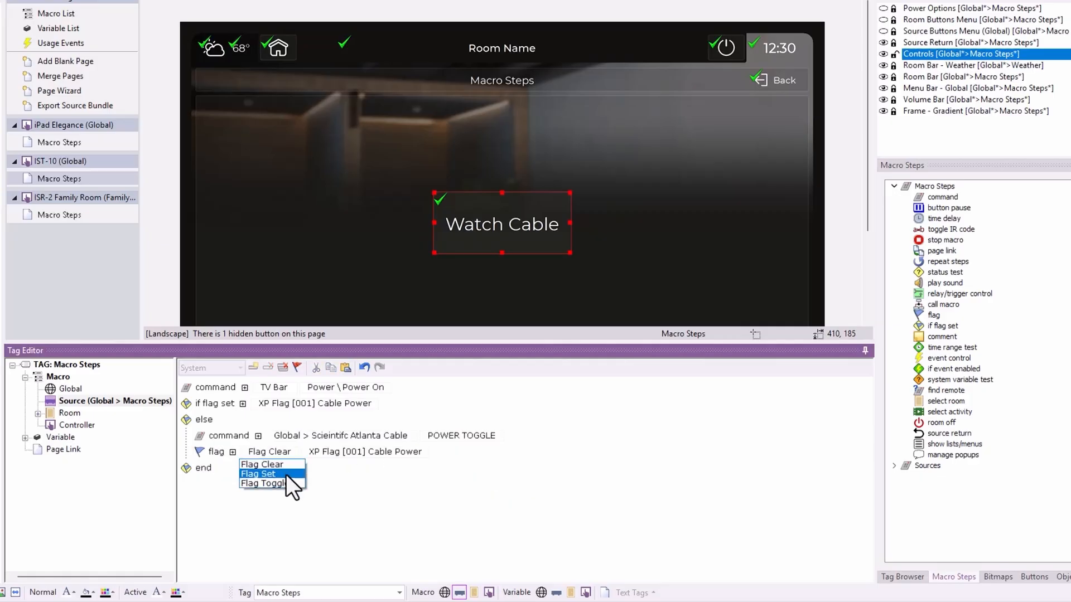
left_click(281, 474)
left_click(371, 450)
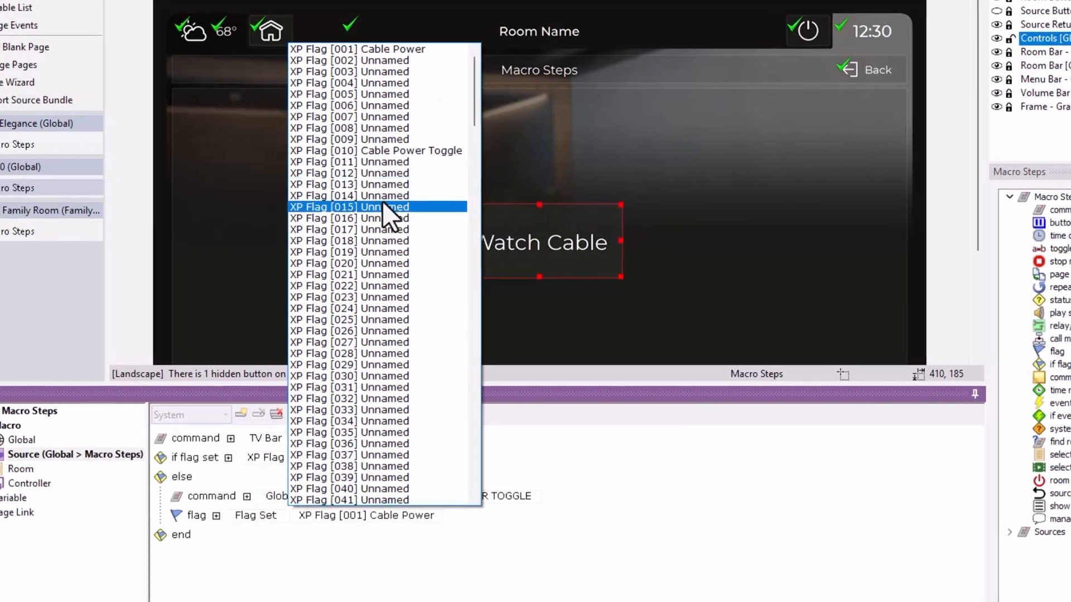
left_click(400, 154)
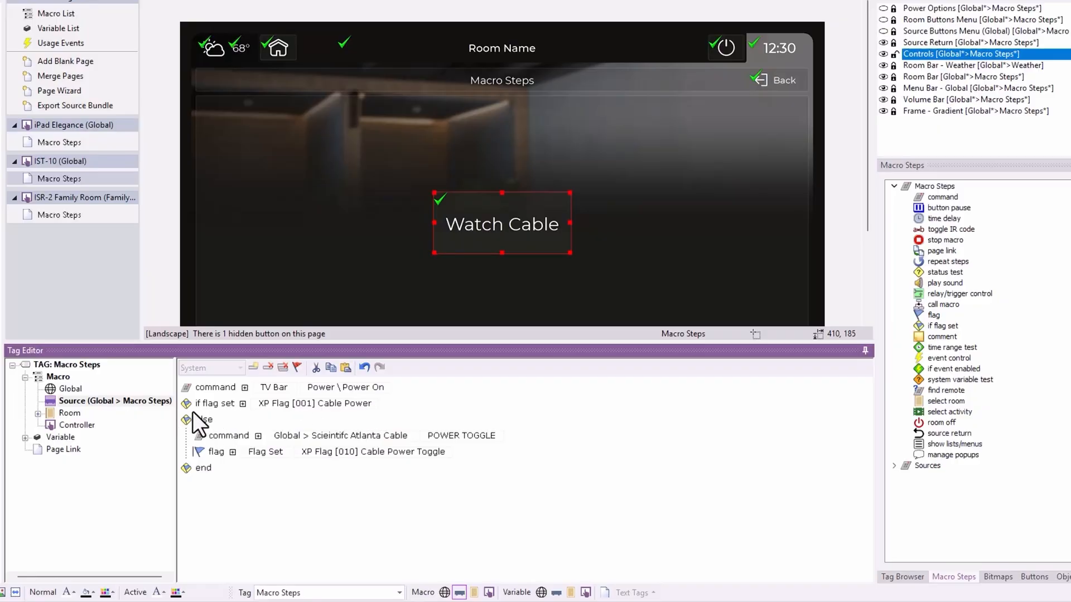
Insert a time delay of 0.3 in the if branch, above the else line.
left_click_drag(915, 220, 513, 436)
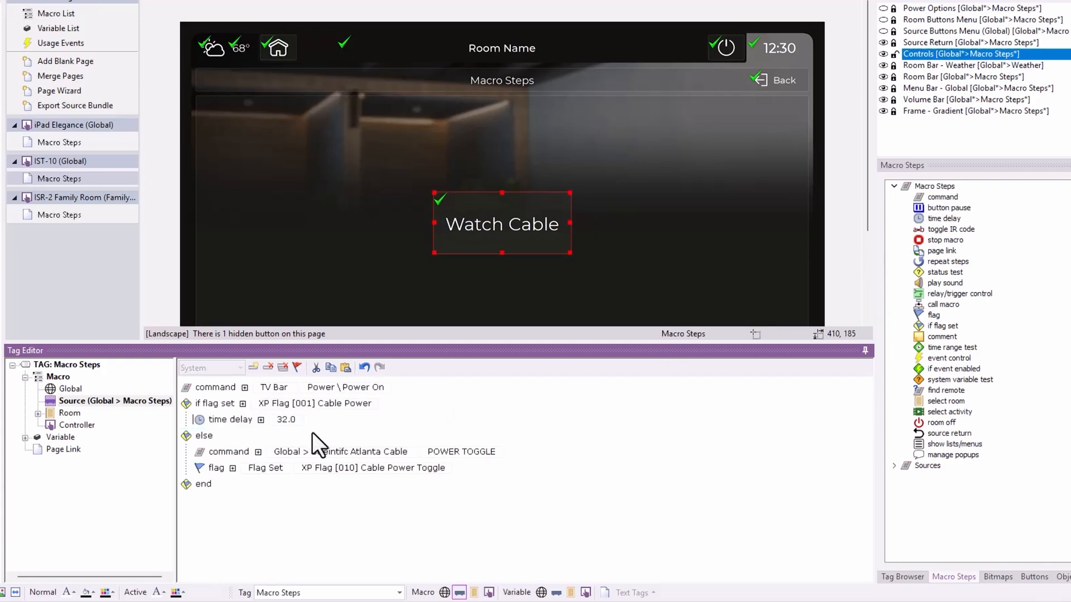
left_click(282, 419)
type("0.3")
left_click(426, 504)
Duplicate the Watch Cable button beside the original and set the copy's text to "Power Off".
left_click_drag(514, 229, 537, 216)
right_click(547, 218)
left_click(607, 242)
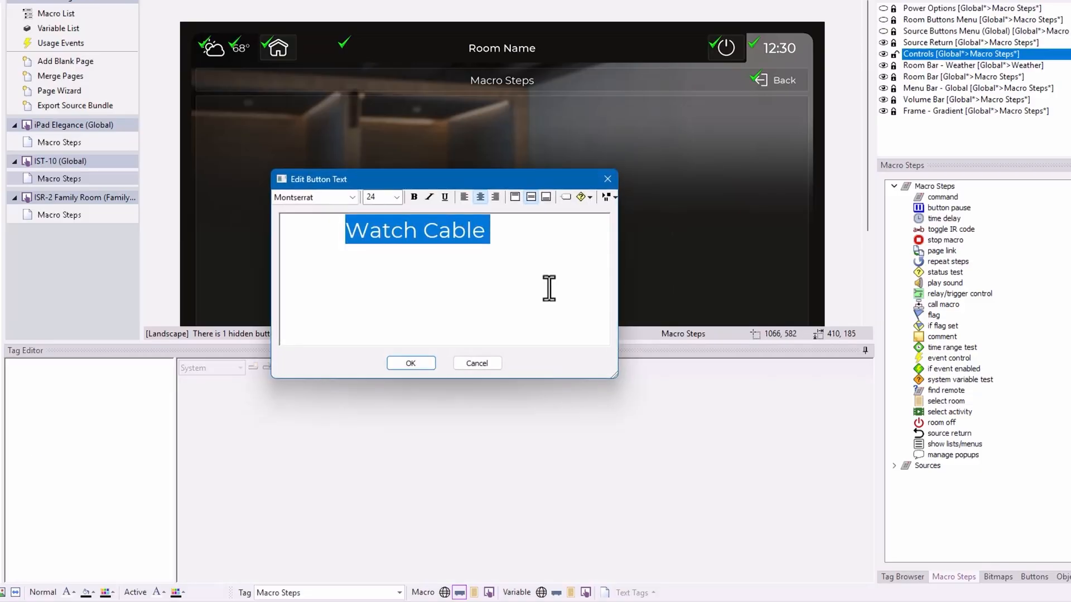
type("Power Off")
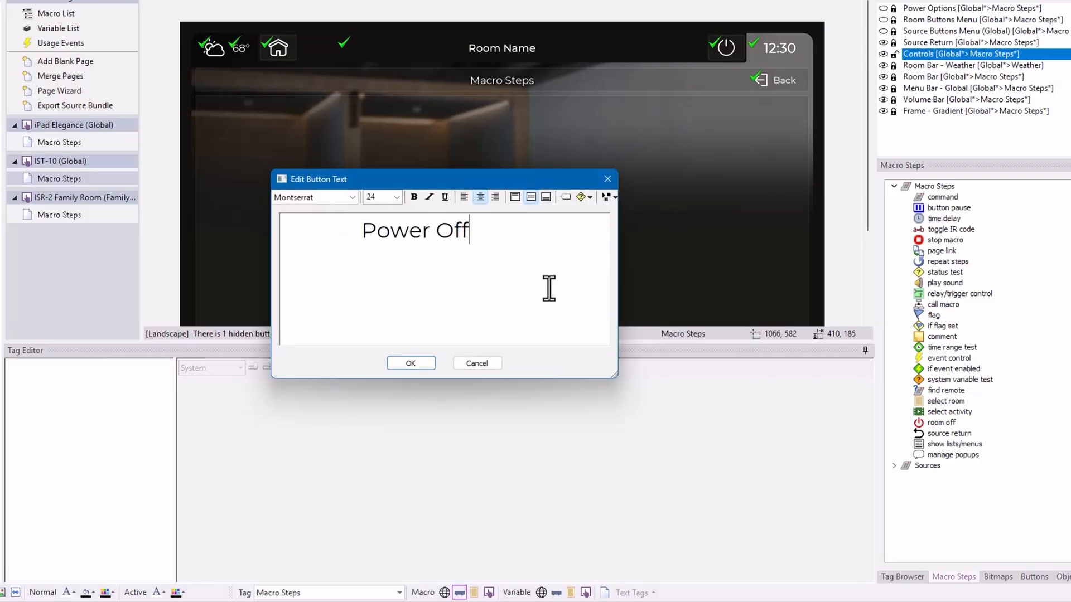
left_click(431, 363)
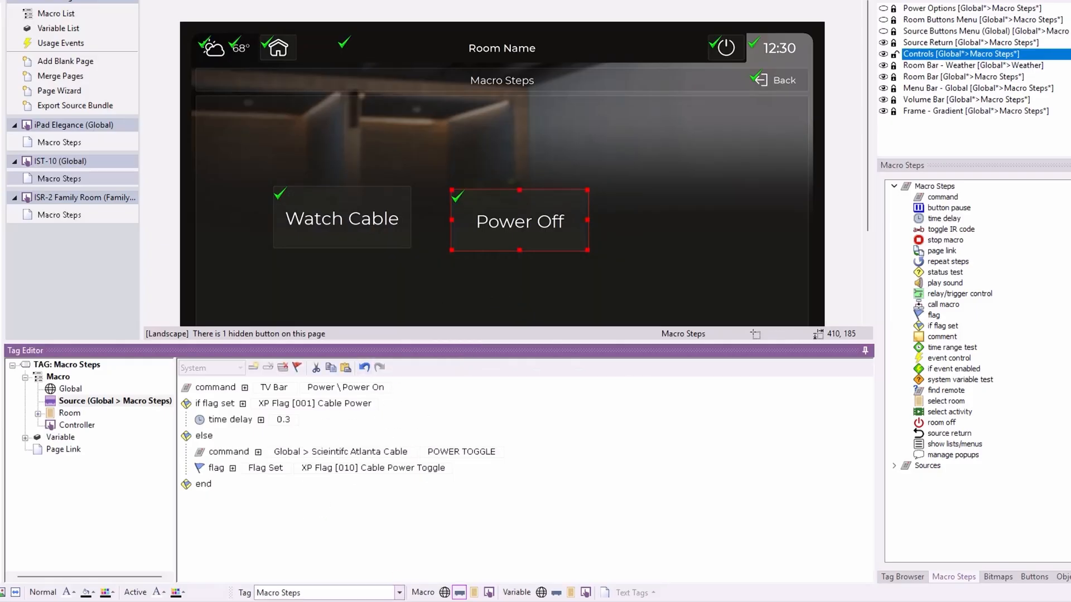
Assign the new tag "Power Off System" to the Power Off button.
left_click(334, 588)
type("Power O")
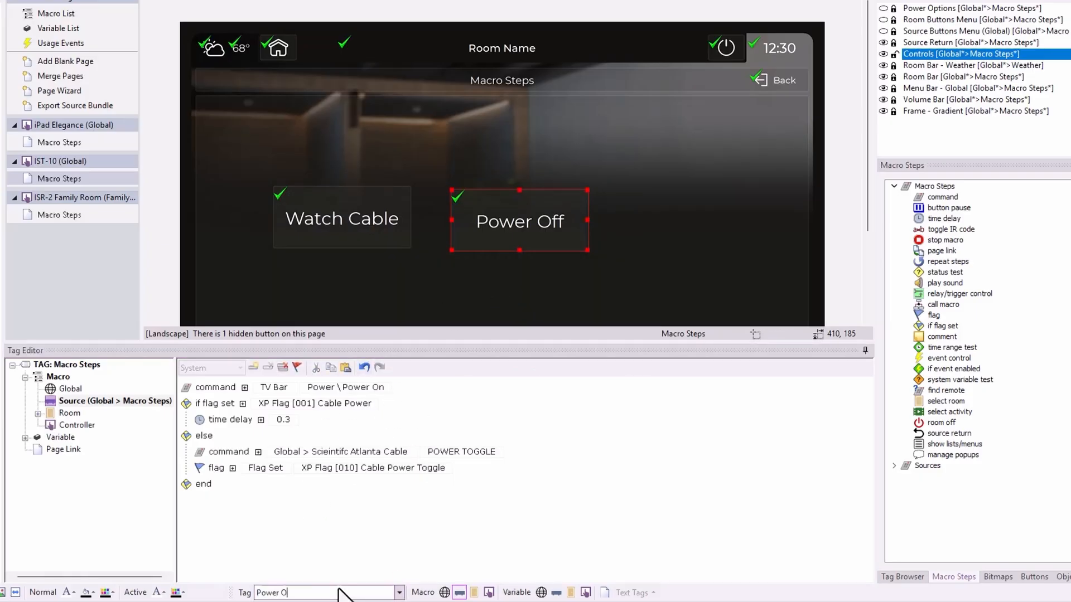
type("ff System")
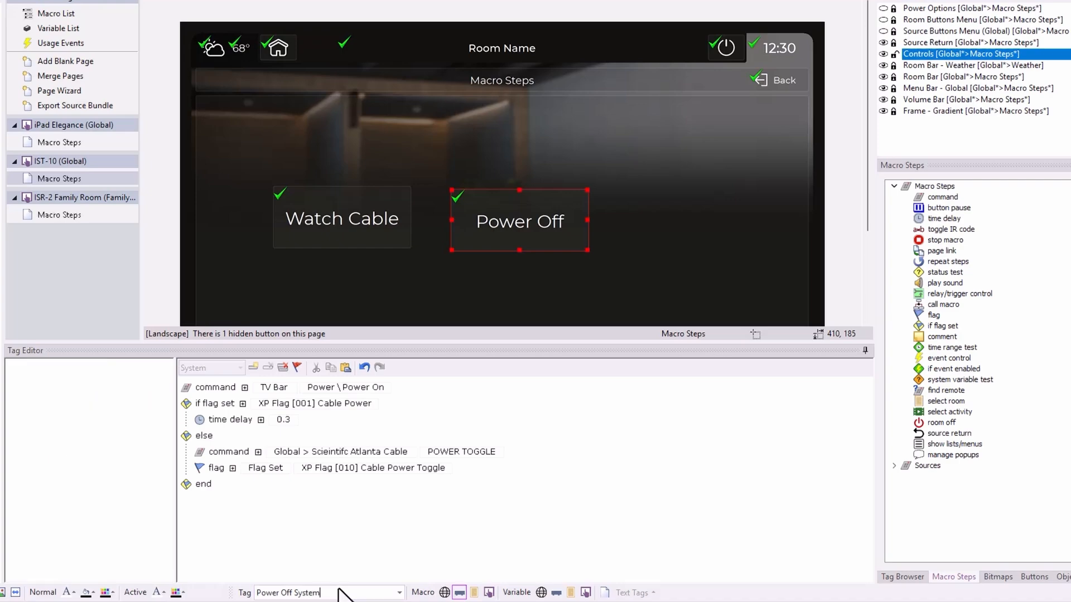
key("Return")
Copy the Watch Cable macro steps into the Power Off button's source macro and change the TV Bar command to Power \ Power Off.
left_click(339, 199)
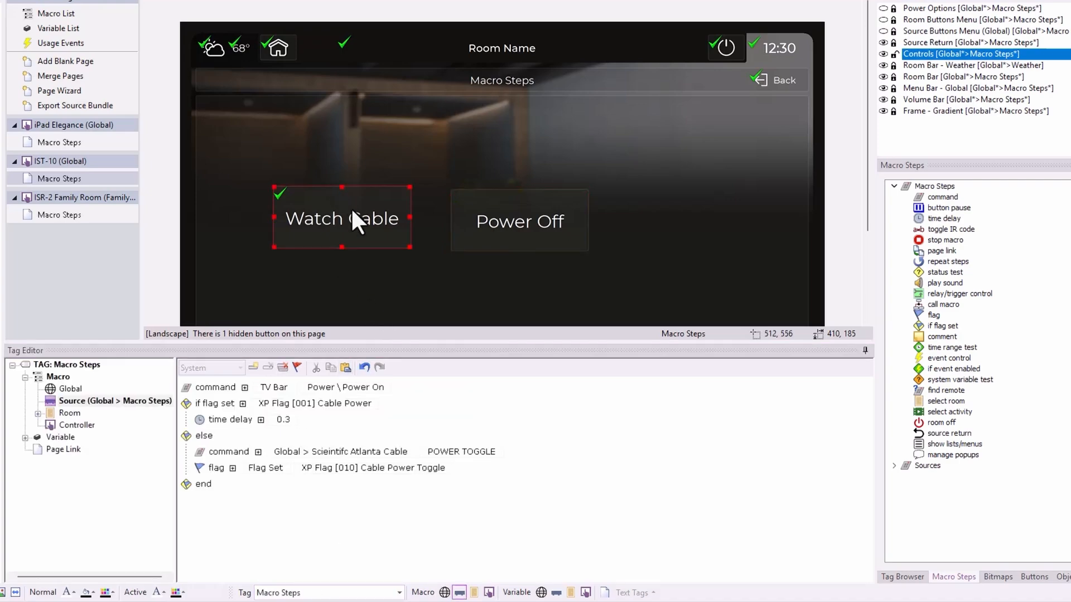
left_click(187, 391)
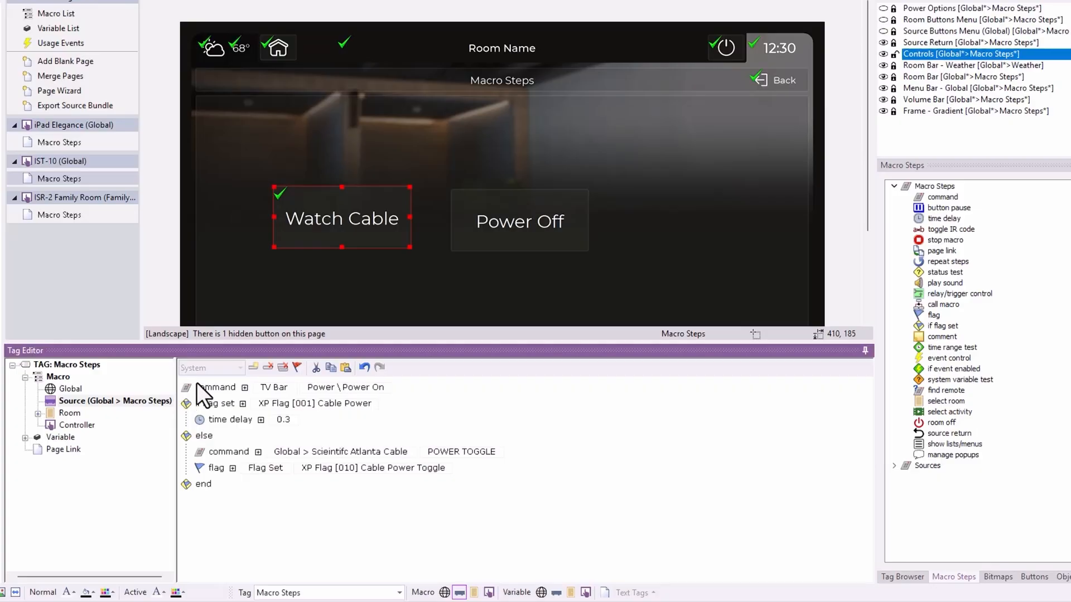
left_click(331, 366)
left_click(506, 234)
left_click(346, 366)
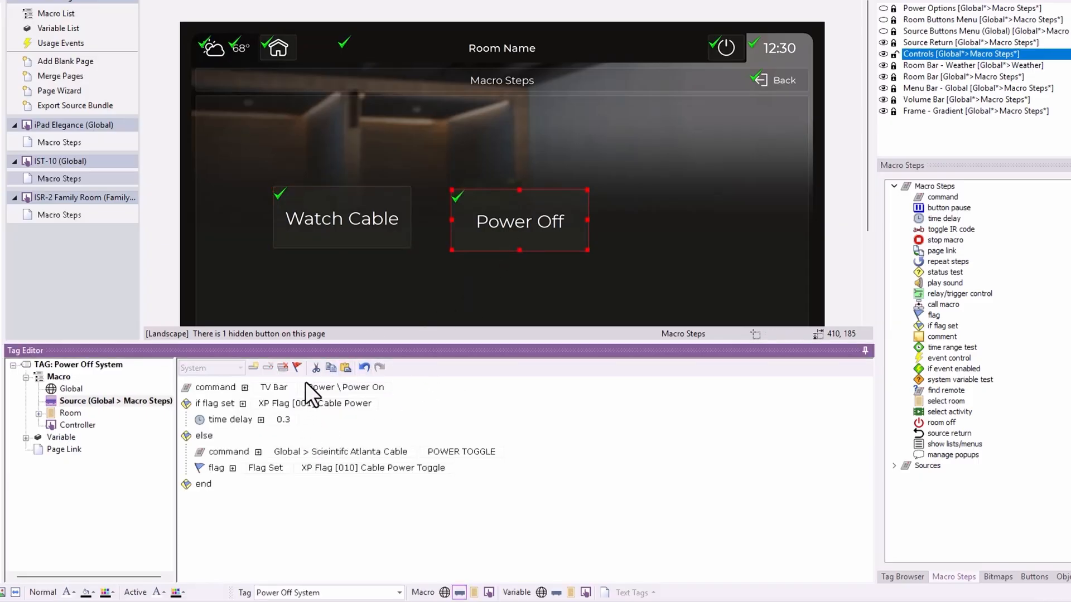
left_click(386, 390)
left_click(382, 417)
Rearrange the Power Off flag test: POWER TOGGLE and a Flag Clear step in the if branch, the time delay under else.
left_click_drag(229, 454, 298, 426)
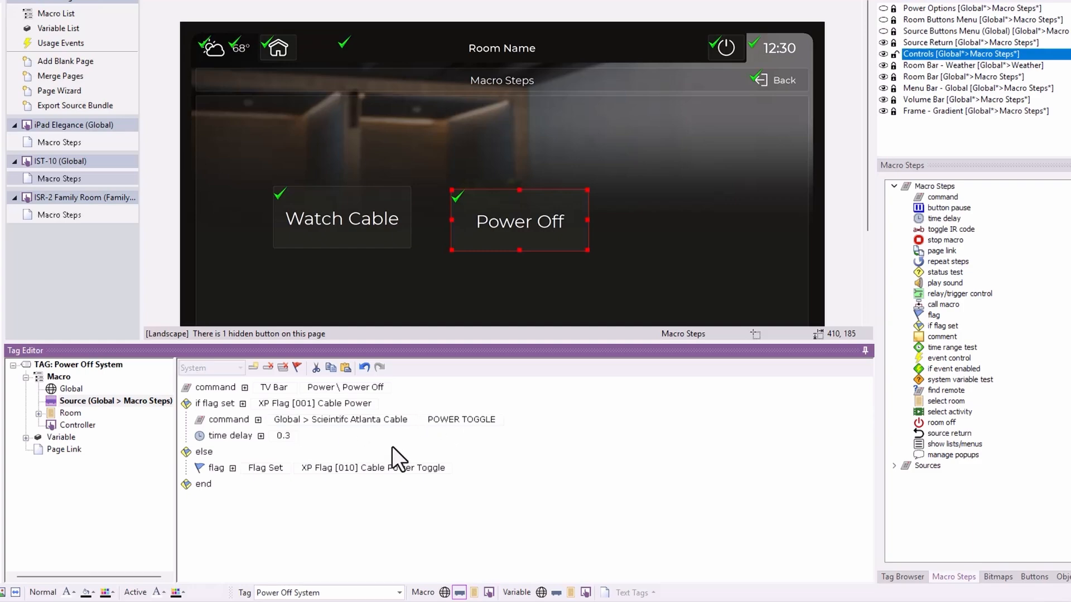
left_click_drag(219, 469, 237, 435)
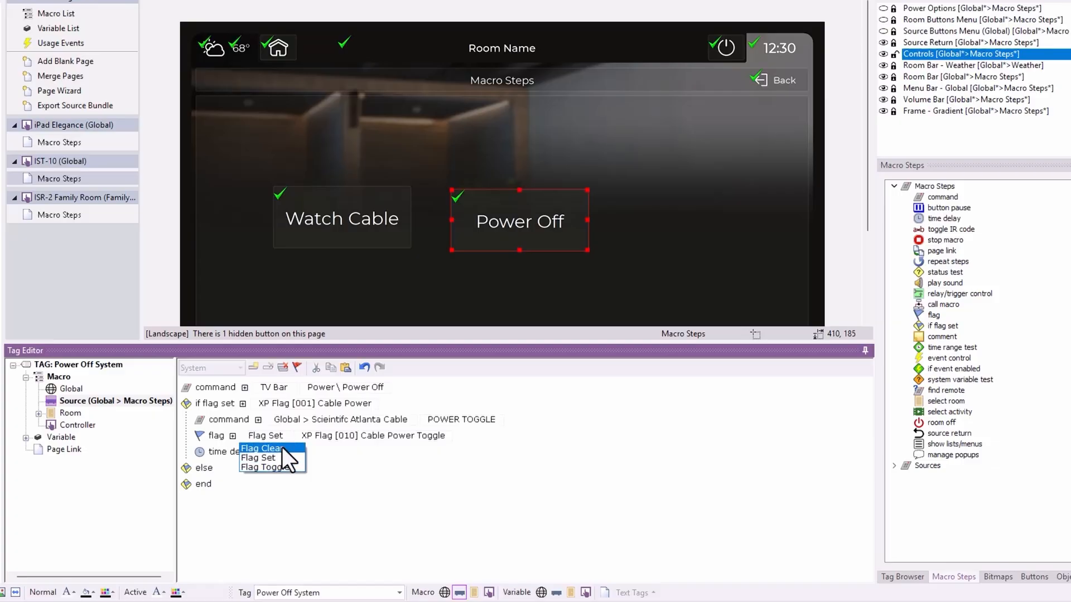
left_click(283, 449)
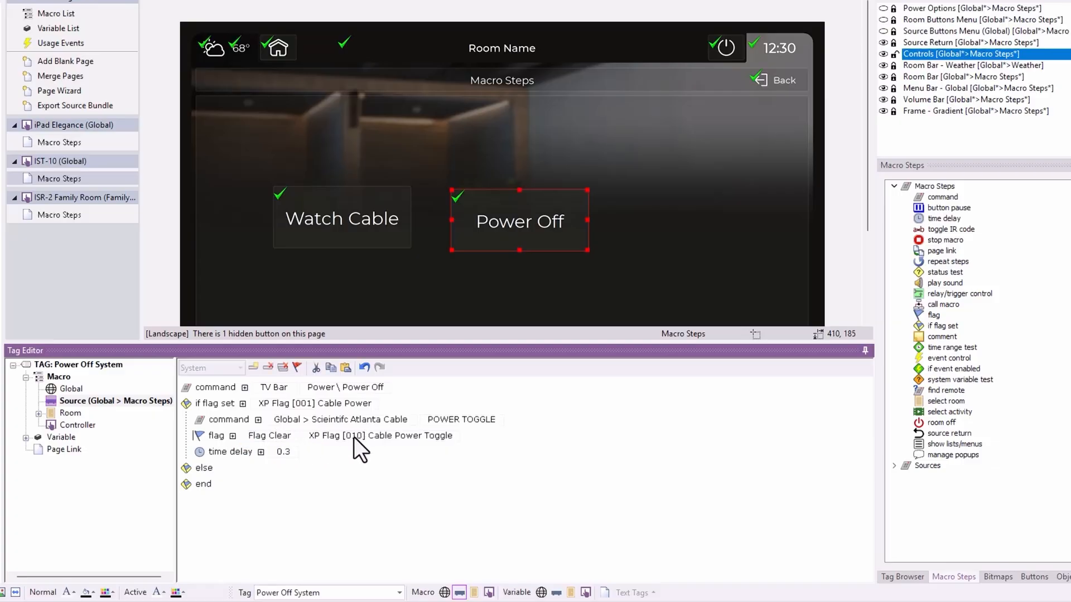
left_click_drag(212, 457, 213, 480)
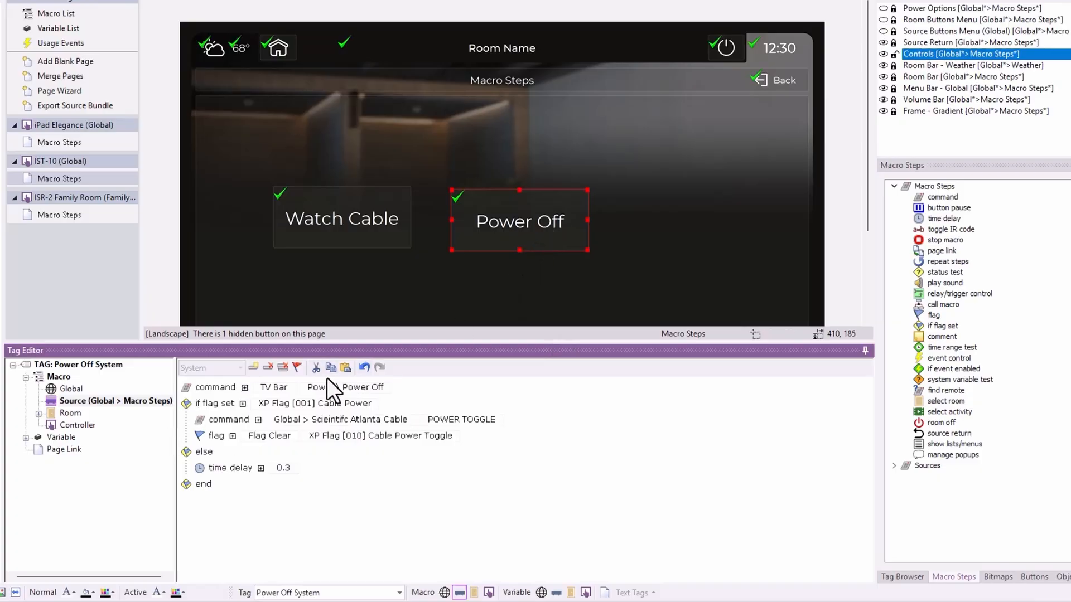
Duplicate the Power Off button near the page's upper-right corner and set the copy's text to "Power".
left_click(360, 246)
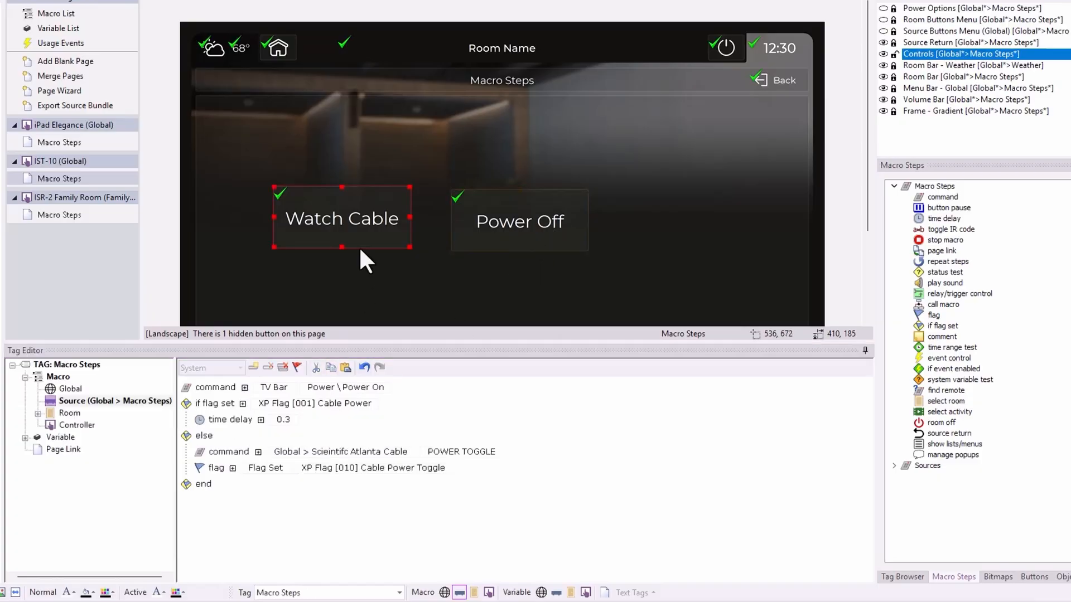
left_click(518, 218)
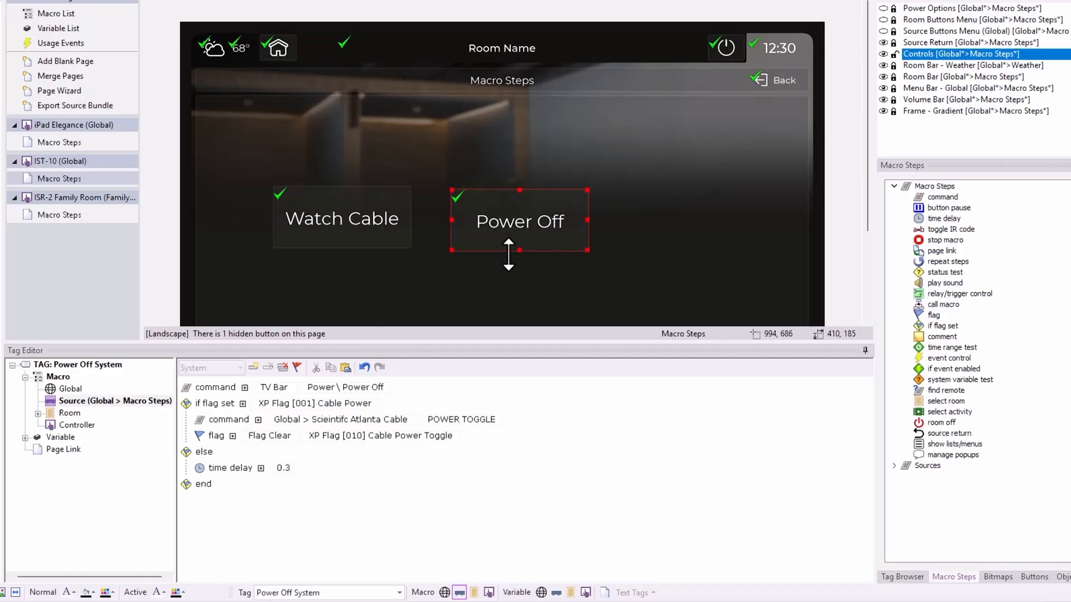
left_click_drag(523, 238, 719, 158)
right_click(718, 157)
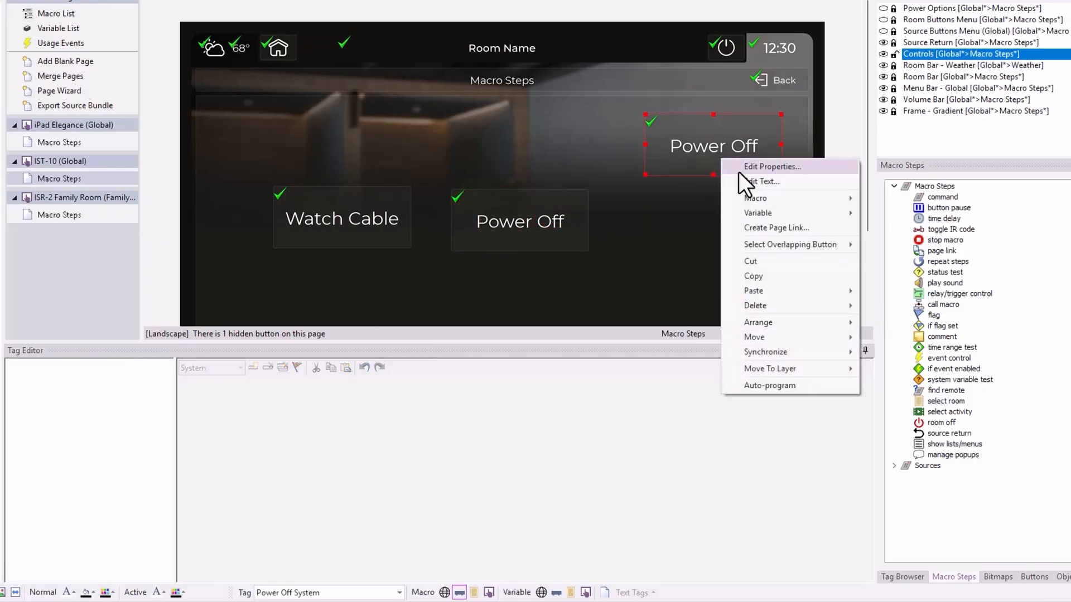
left_click(740, 179)
type("ower")
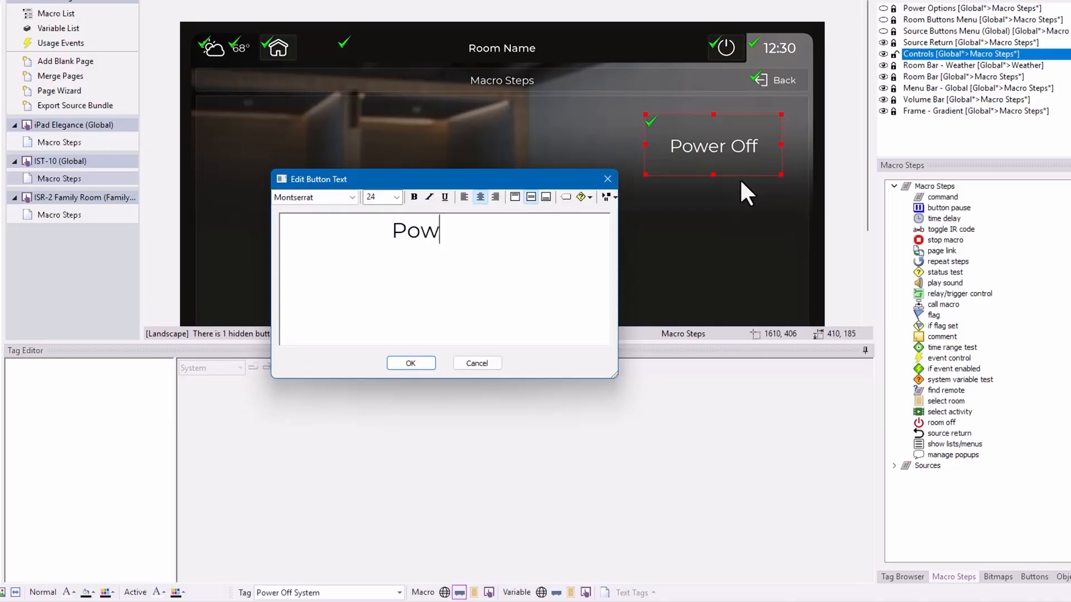
left_click(412, 363)
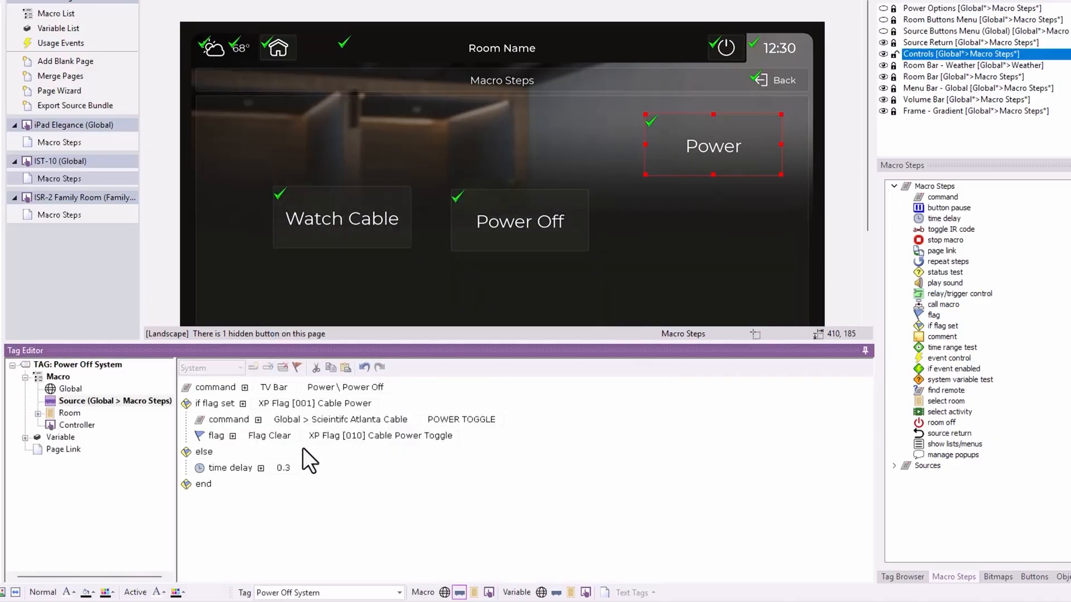
Reduce the Power button's macro to the cable POWER TOGGLE command by deleting the TV Bar command and the if flag set block.
left_click_drag(239, 417, 223, 386)
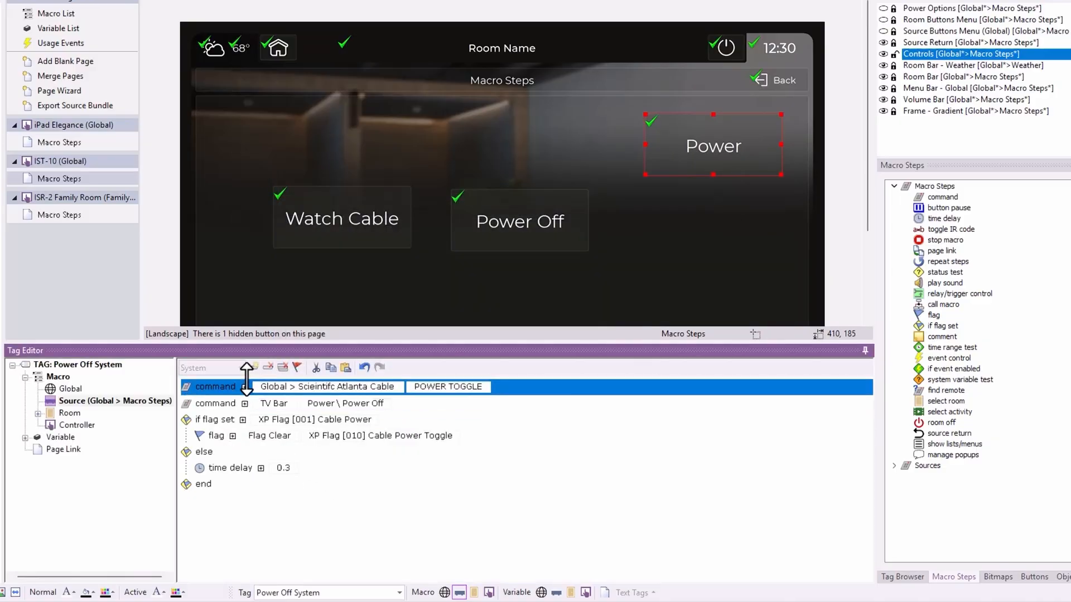
right_click(189, 406)
left_click(231, 415)
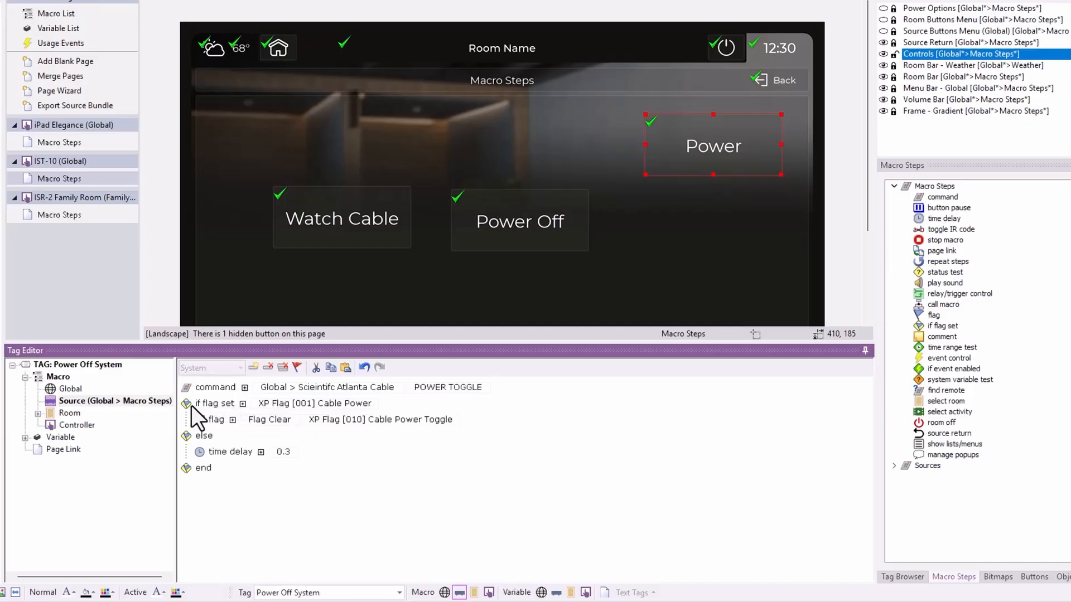
right_click(192, 406)
left_click(236, 415)
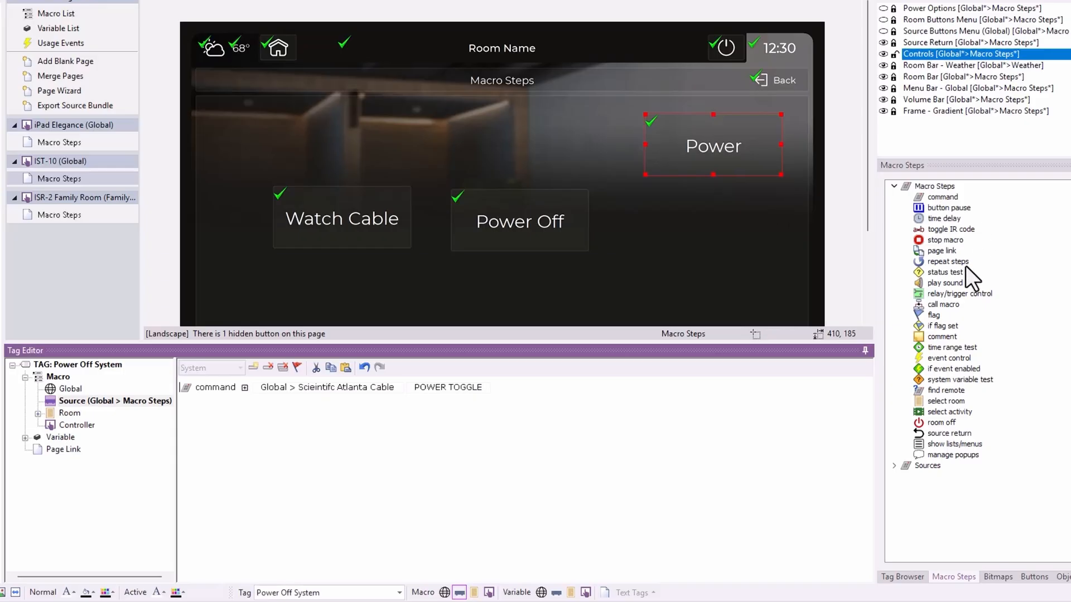
Delete the remaining POWER TOGGLE step, and remove the Power and Power Off buttons from the page.
key("Delete")
left_click(692, 139)
key("Delete")
left_click(525, 214)
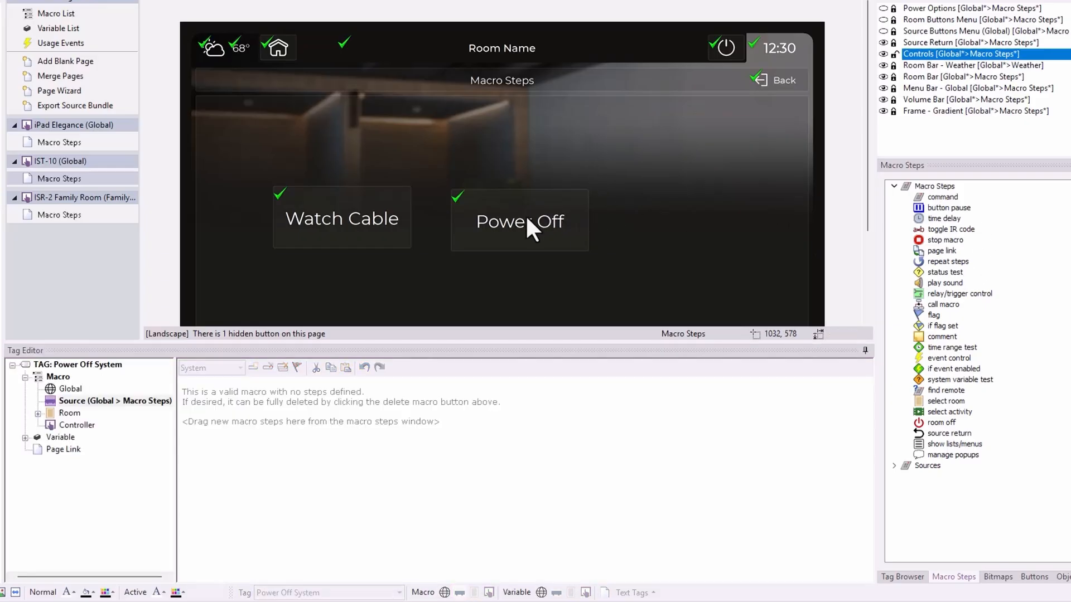
key("Delete")
Center the Watch Cable button horizontally and vertically on the page and delete its source macro.
left_click(367, 206)
left_click(460, 1)
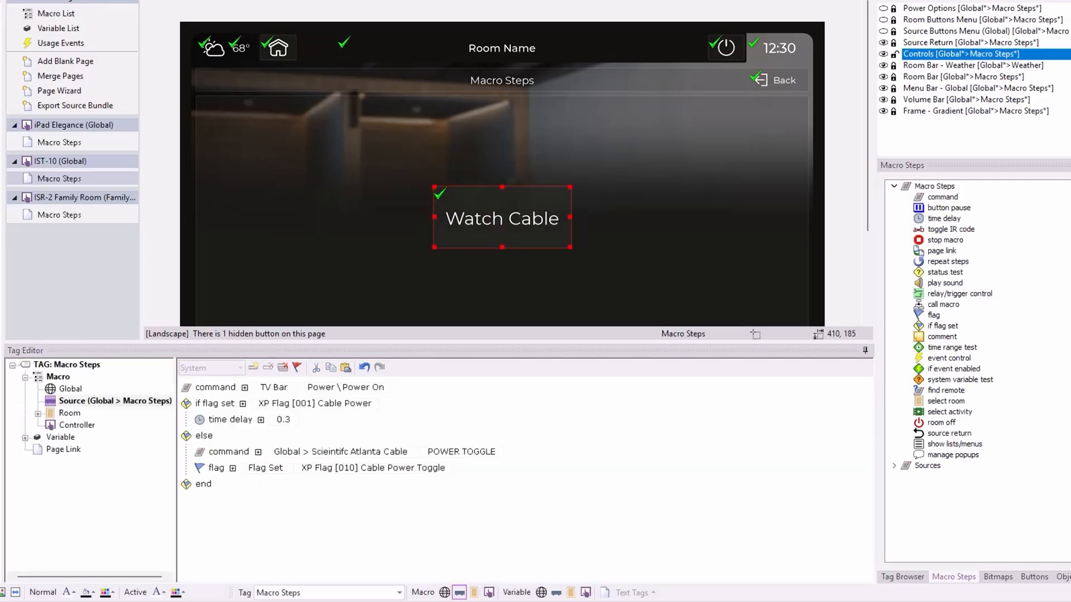
left_click(471, 1)
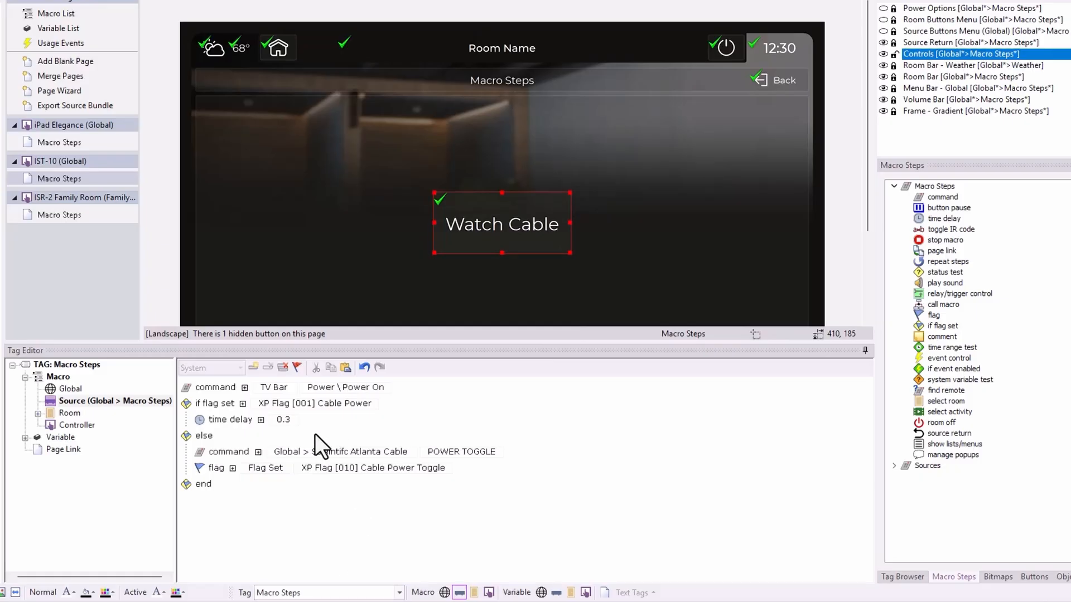
left_click(282, 368)
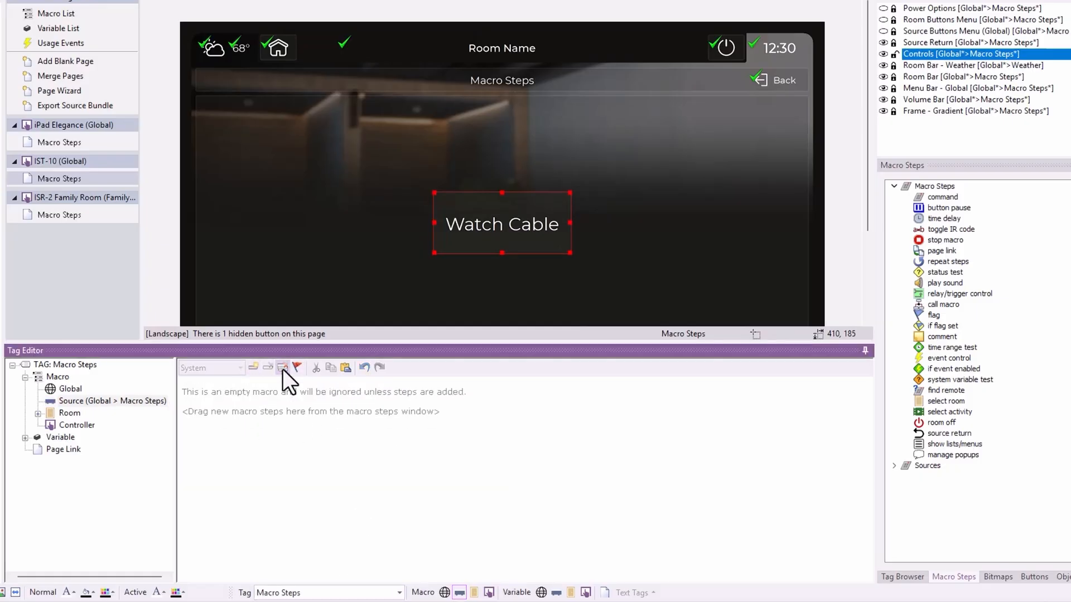
Delete the Watch Cable button's text and add a comment step to its source macro.
right_click(472, 236)
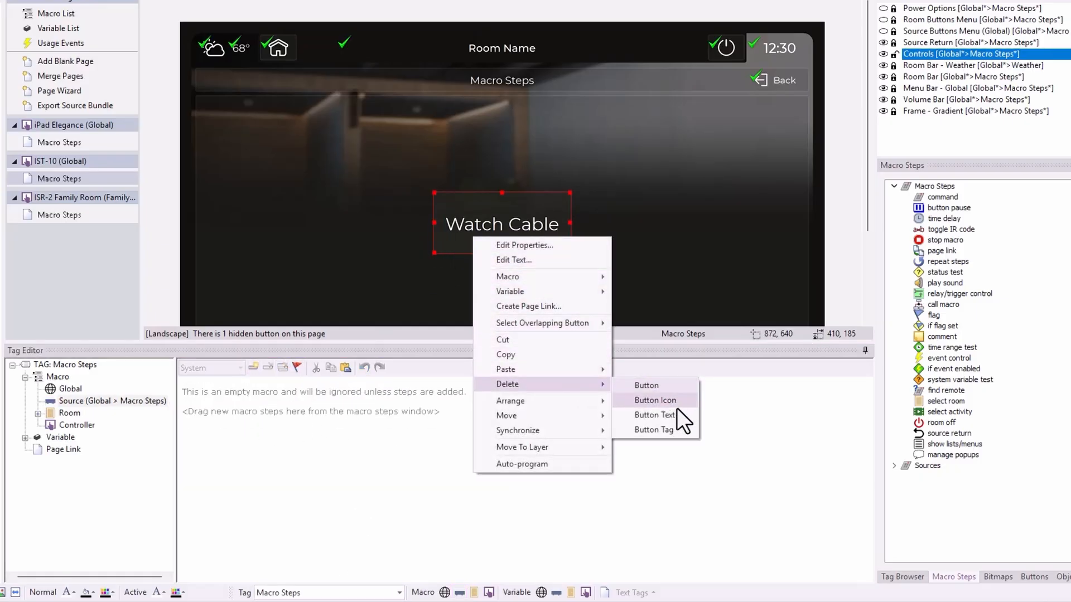
left_click(676, 409)
left_click(580, 251)
left_click(528, 226)
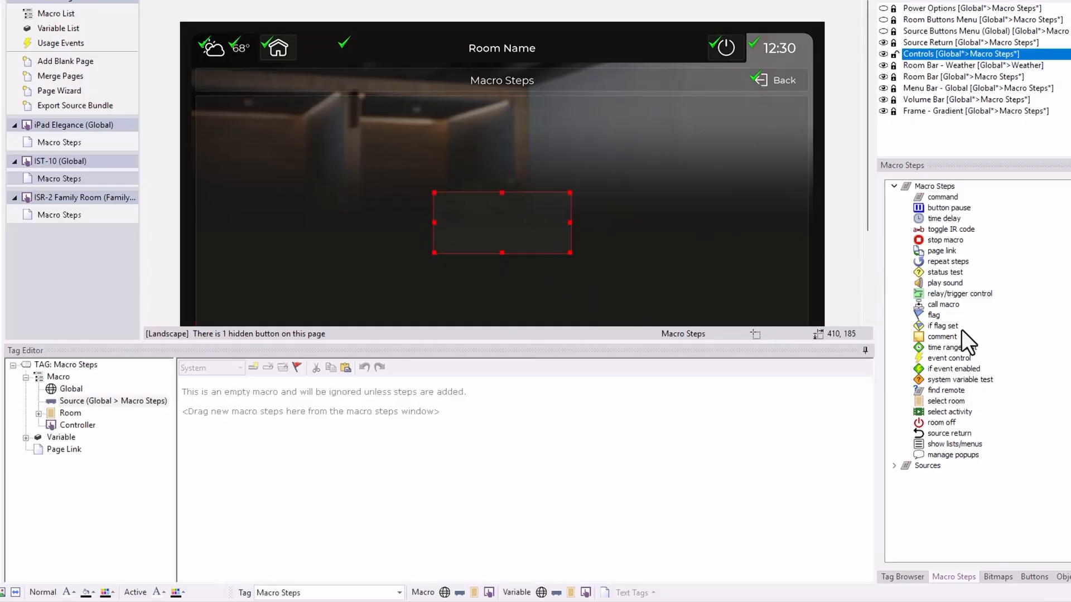
double_click(946, 338)
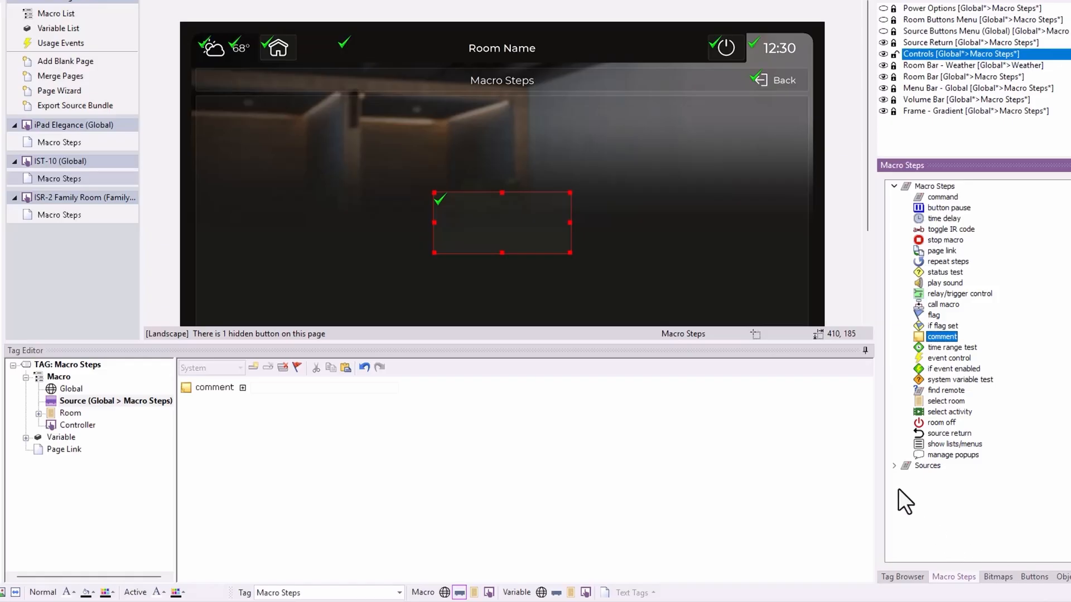
Add Roku Launch by Name (Netflix), Satellite Channel Up and Weather Set Location commands to the source macro.
left_click(894, 466)
double_click(937, 481)
left_click(953, 484)
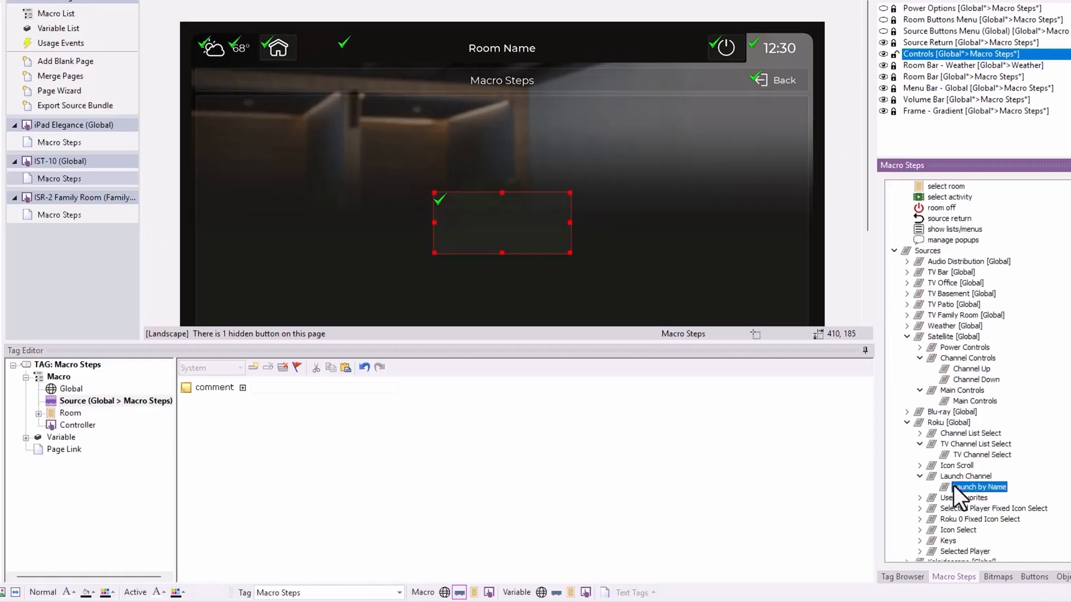
double_click(954, 486)
double_click(973, 528)
left_click(968, 510)
left_click(969, 360)
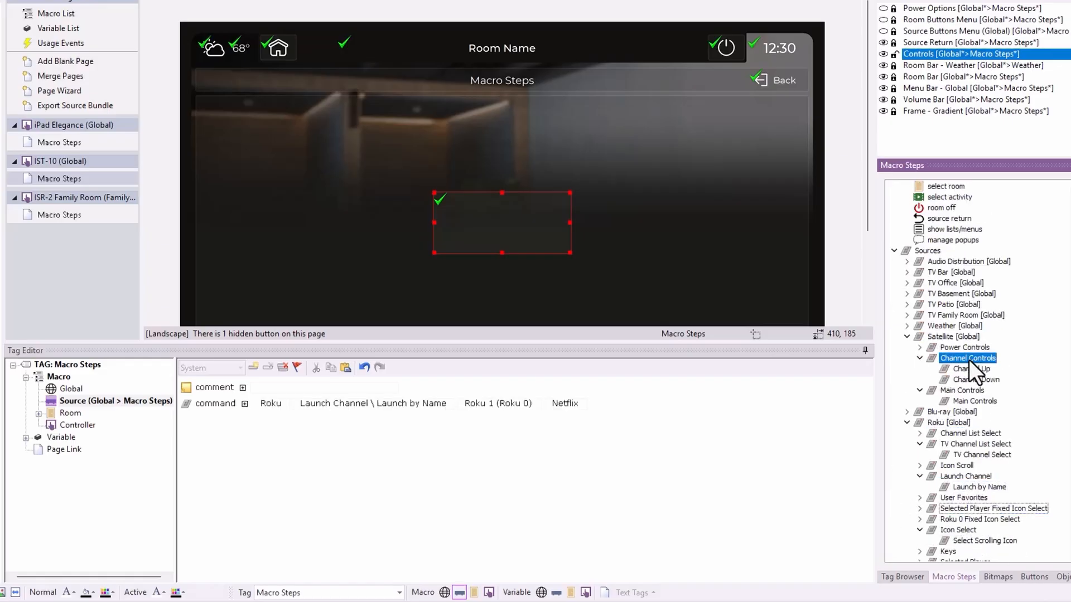
double_click(968, 370)
double_click(959, 329)
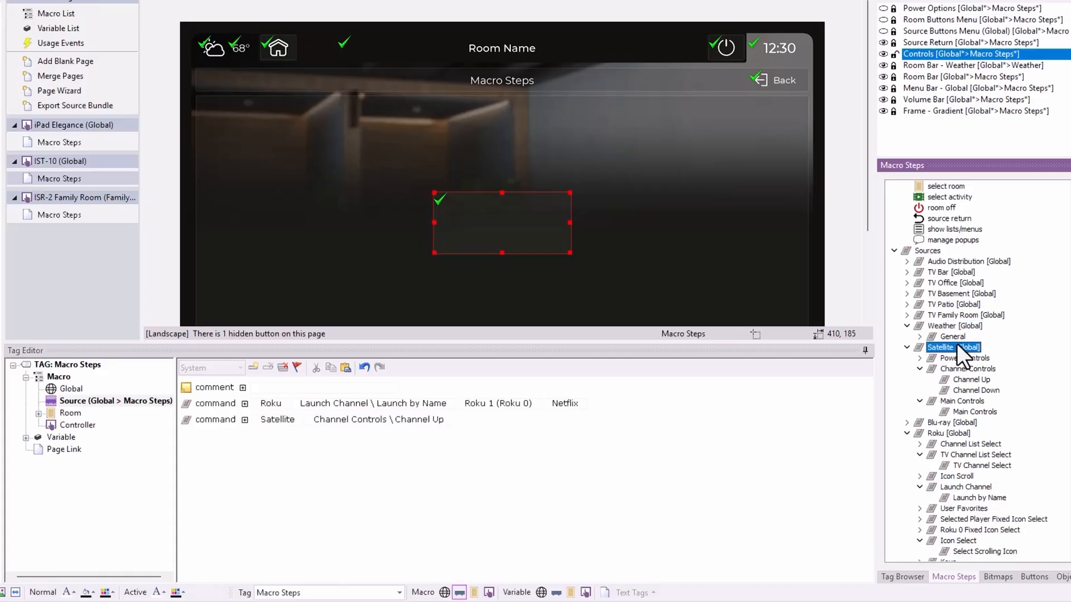
double_click(956, 337)
double_click(963, 345)
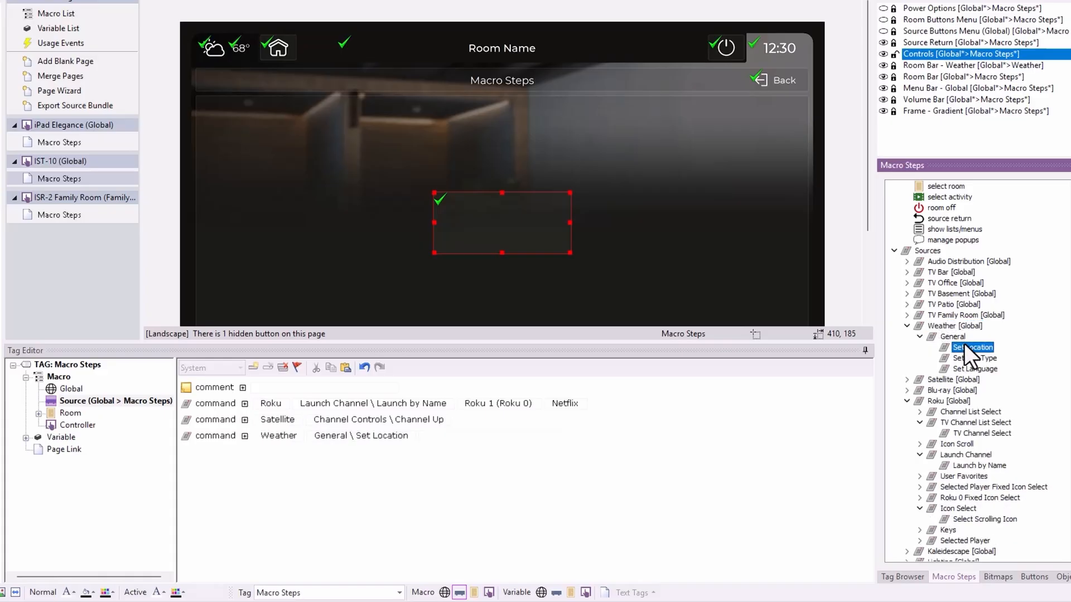
Add four more Satellite Channel Up commands to the macro and expand the TV Patio source's Power commands.
double_click(959, 379)
double_click(956, 391)
double_click(949, 423)
double_click(948, 423)
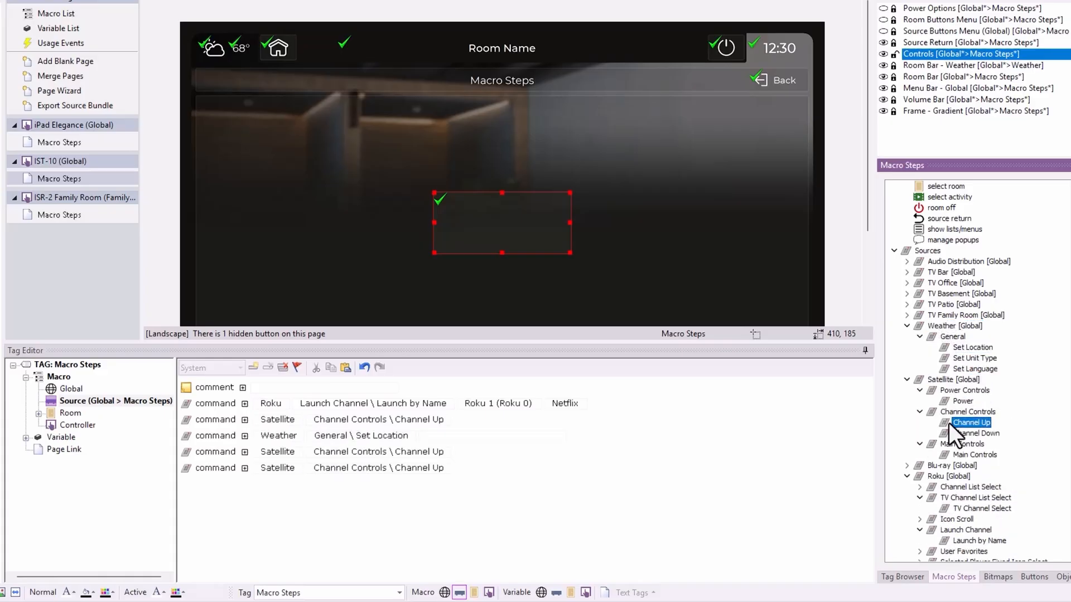
double_click(949, 423)
double_click(948, 423)
double_click(950, 309)
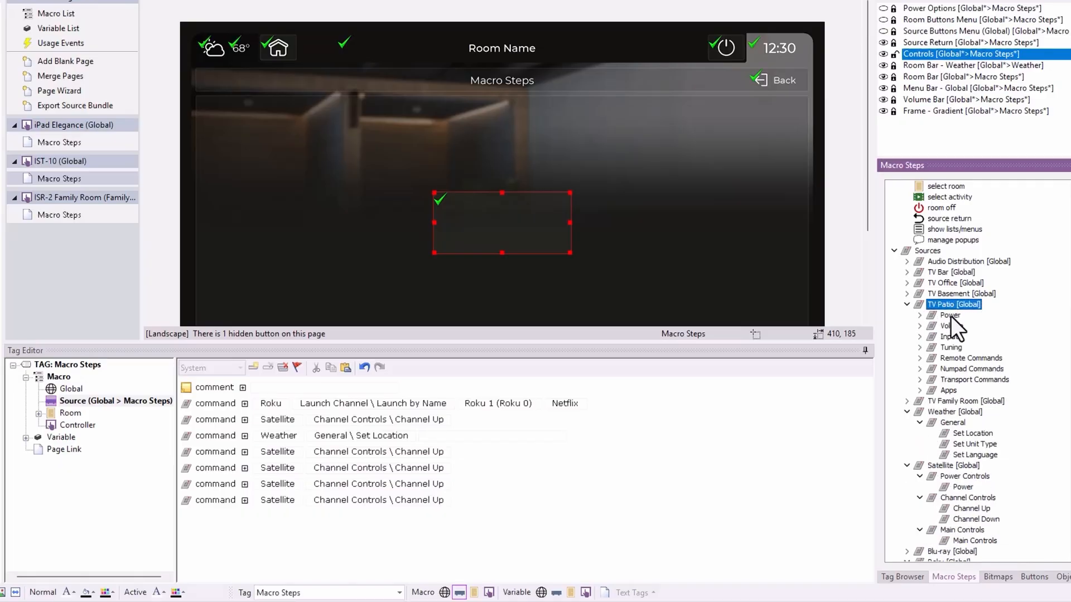
double_click(950, 317)
Move the comment step below the first Channel Up command after Set Location and set its text to "This step does this".
left_click(653, 448)
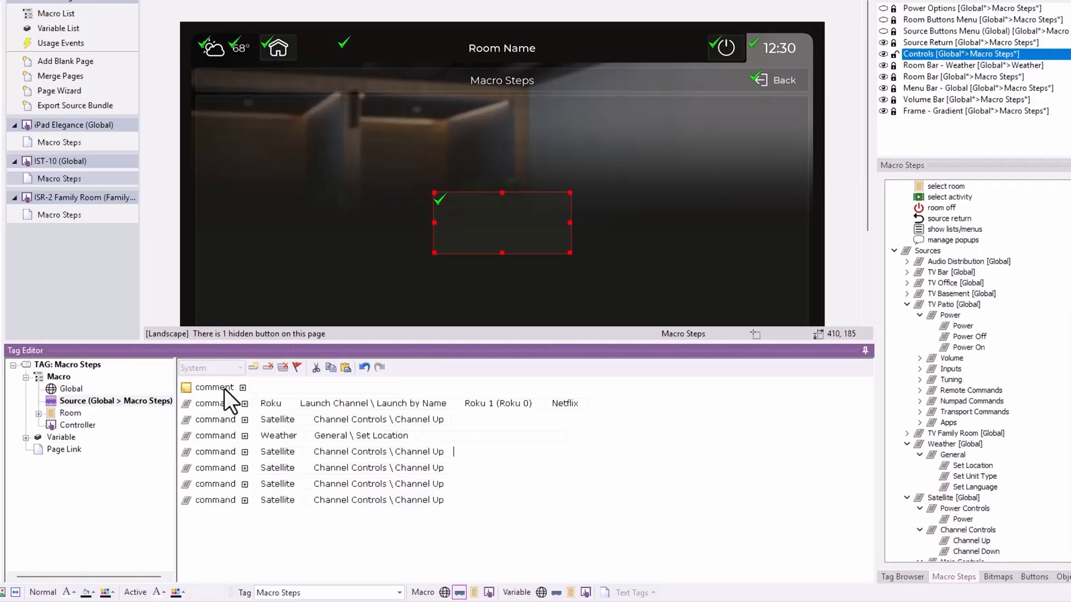
left_click_drag(207, 390, 336, 446)
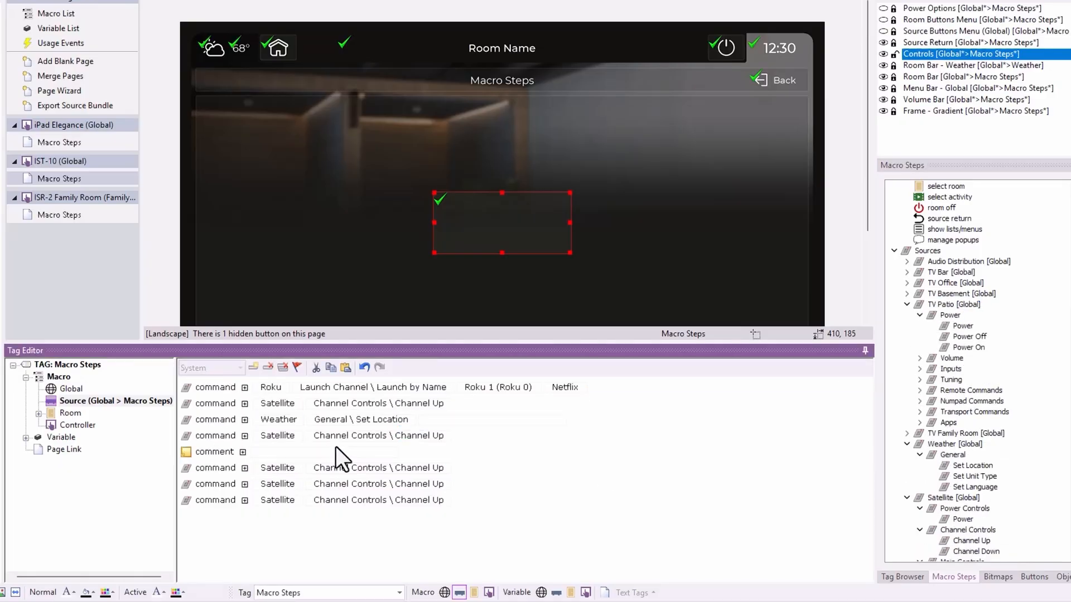
left_click(338, 451)
type("This")
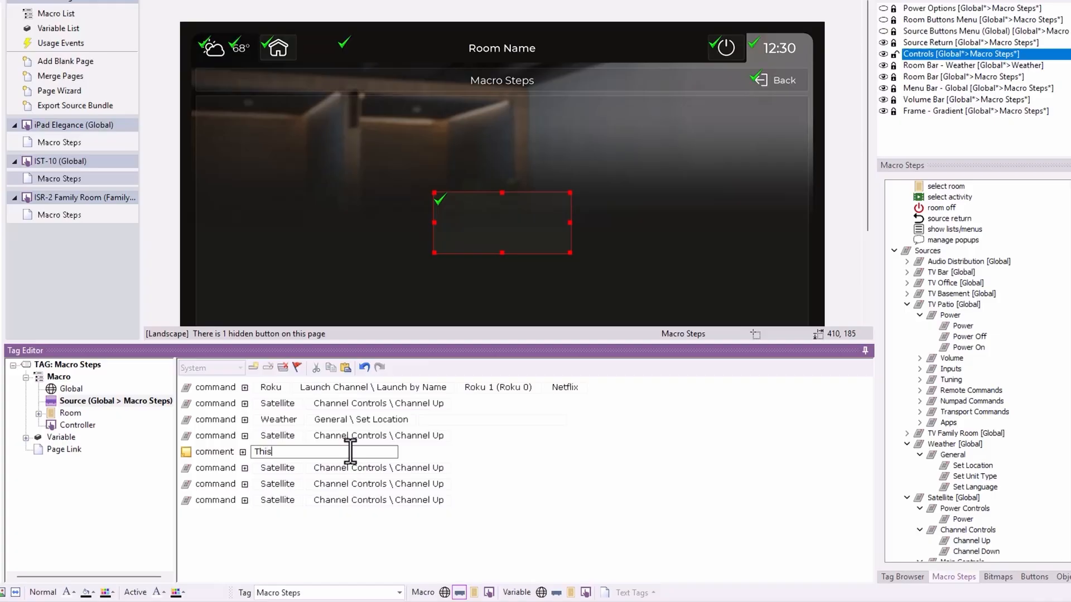
type(" step does this")
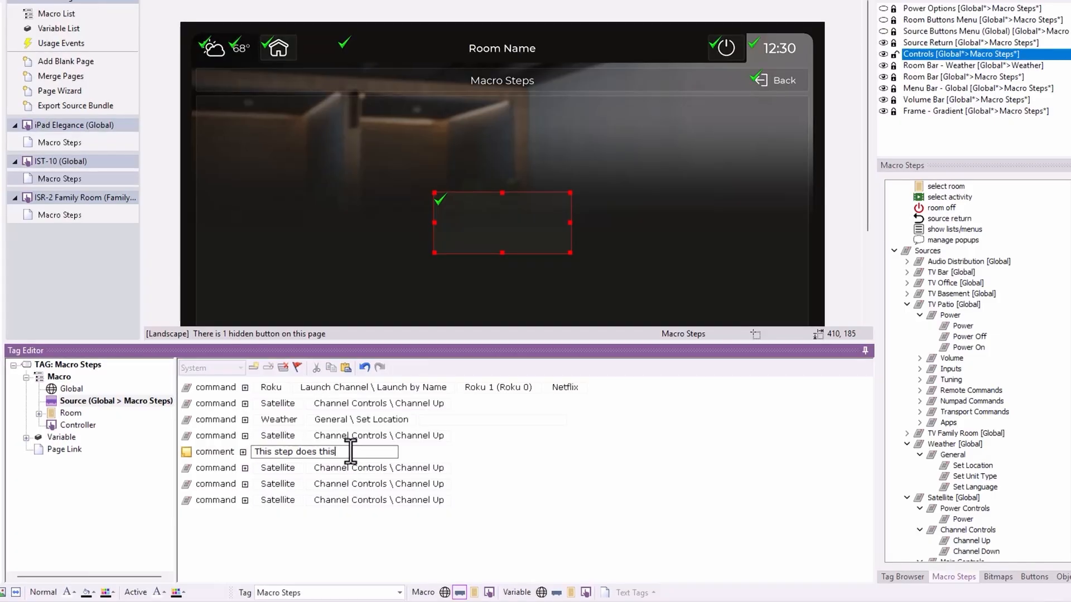
key("Return")
Copy the comment below the next Channel Up command, replace the copy's text with a row of asterisks, and delete the source macro.
left_click_drag(191, 457, 199, 477)
left_click(346, 484)
key("ctrl+a")
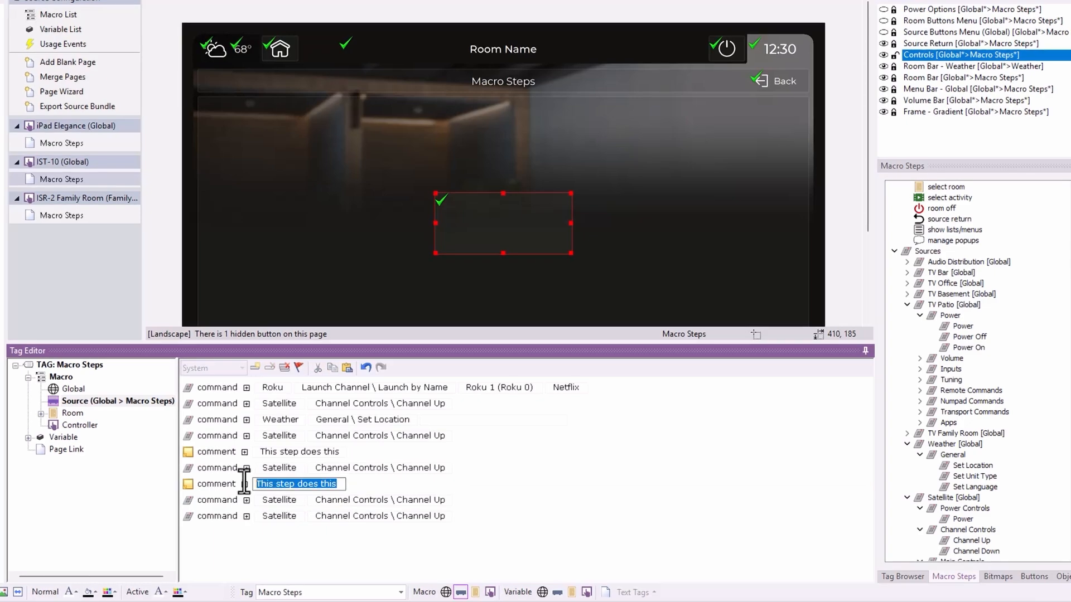
type("****************")
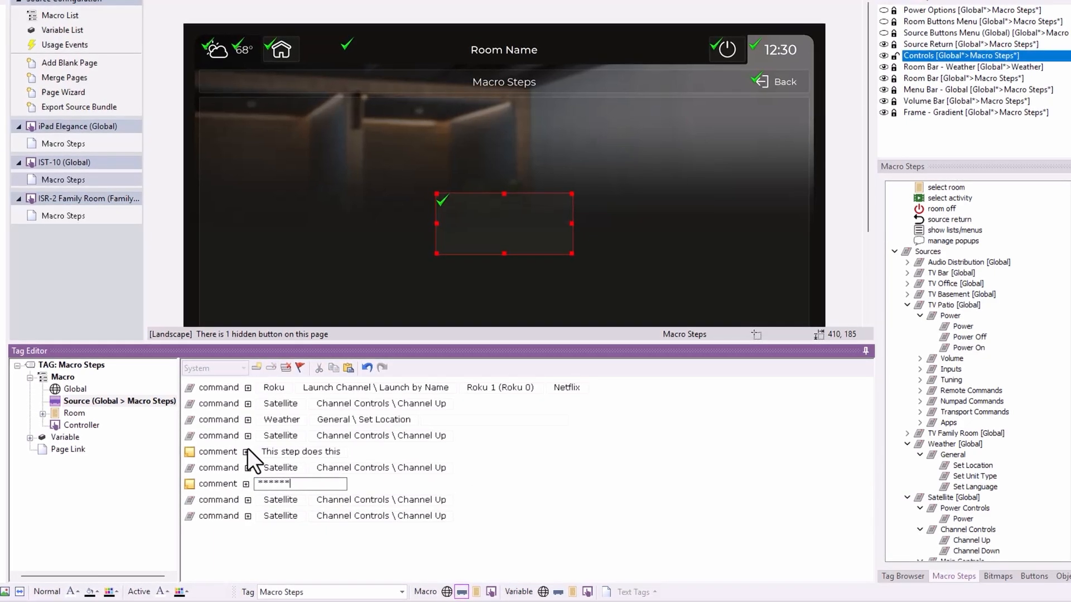
type("*****************")
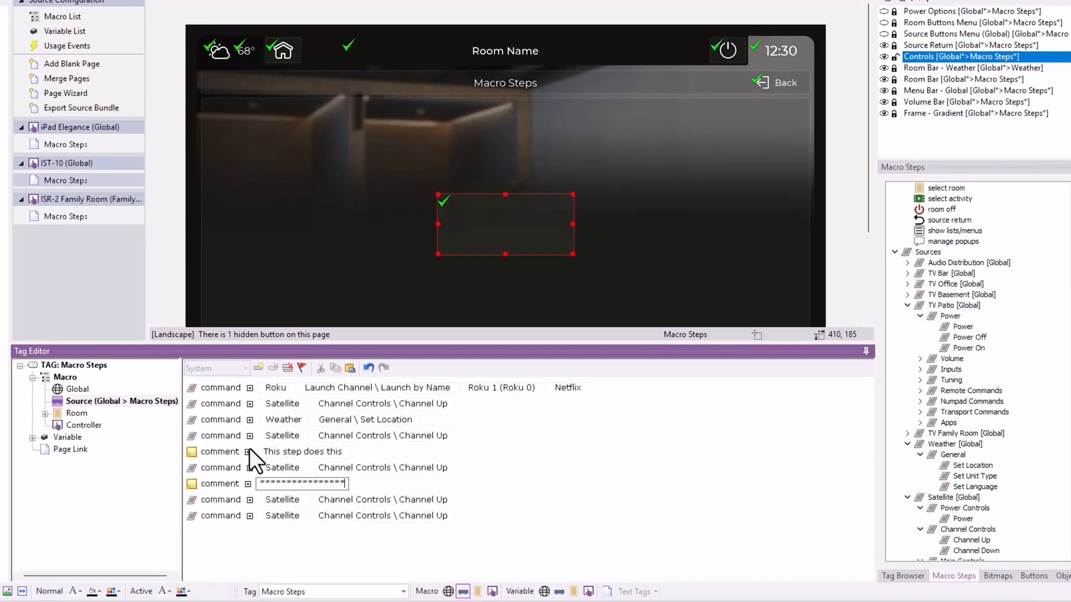
key("Return")
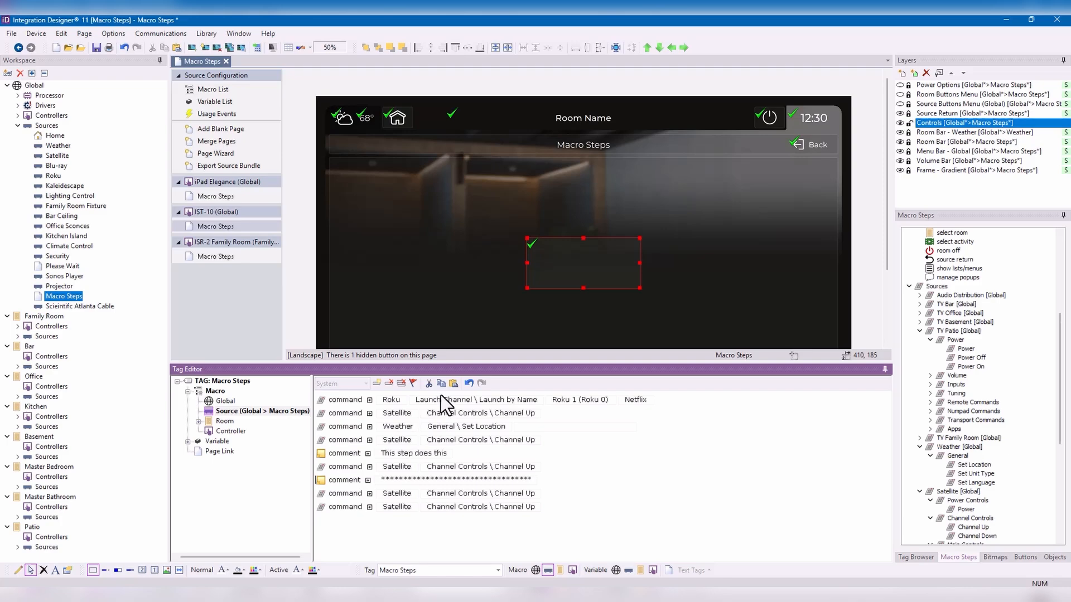
left_click(405, 385)
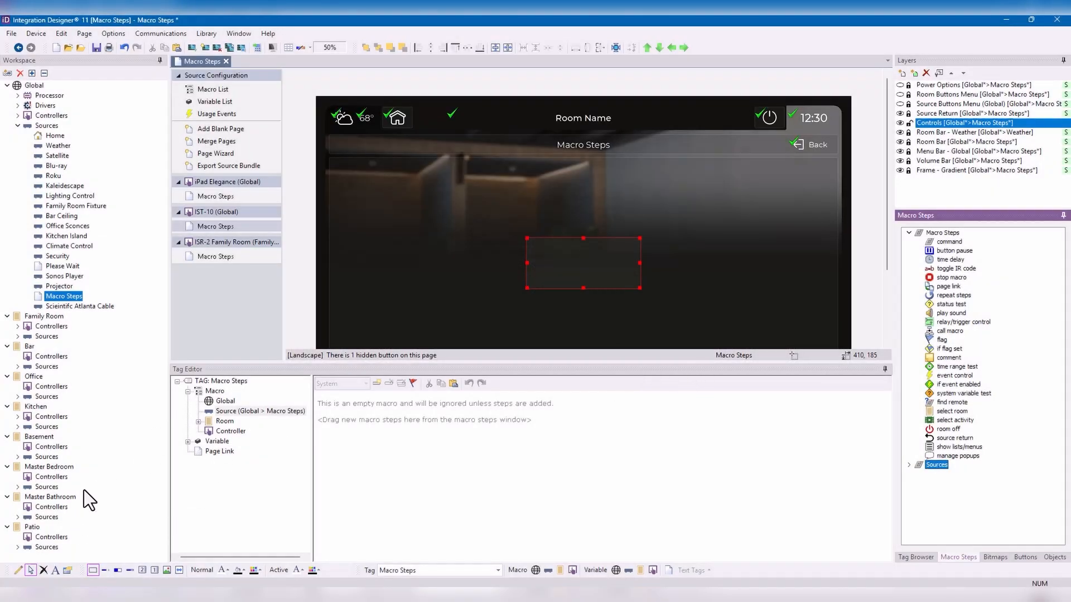
Open the KP-2 Kitchen controller from the Kitchen room and select its LIGHTS ON button.
double_click(51, 417)
double_click(83, 427)
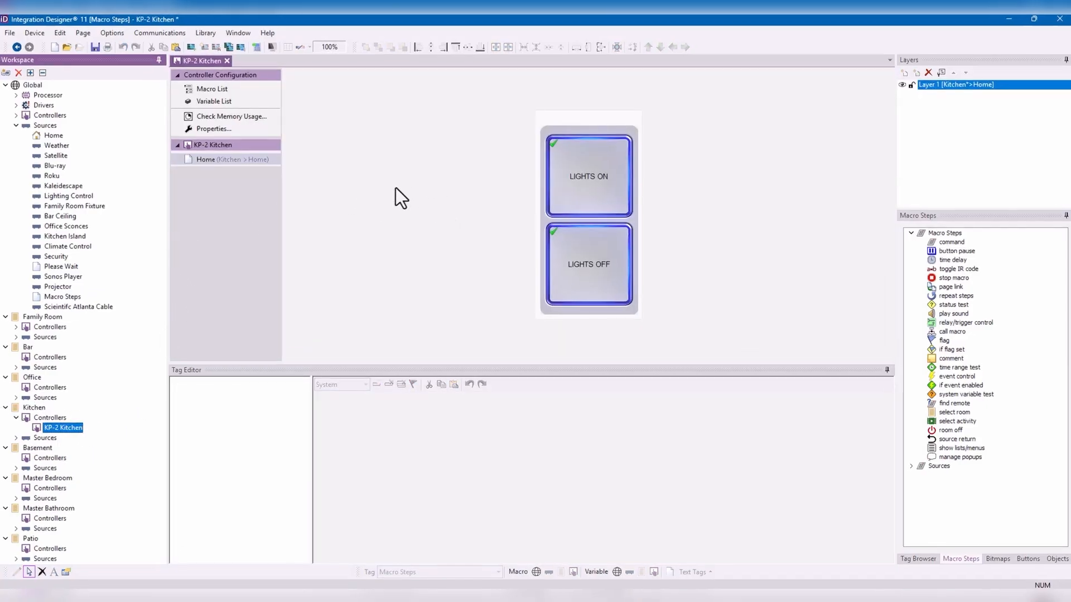
left_click(600, 181)
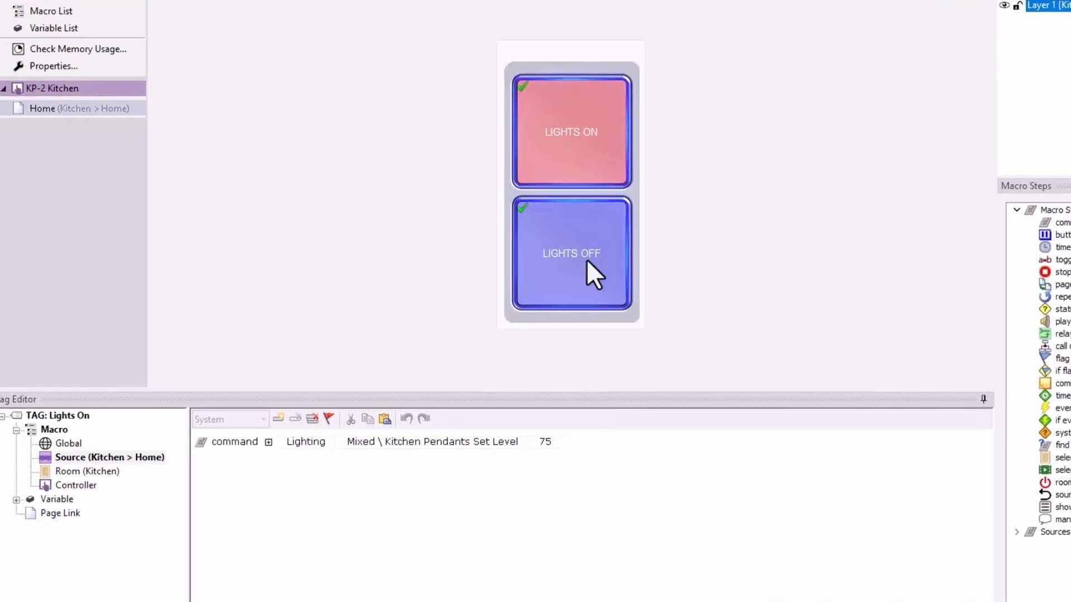
Compare the source macros of the LIGHTS ON and LIGHTS OFF buttons, ending on LIGHTS ON.
mouse_move(562, 171)
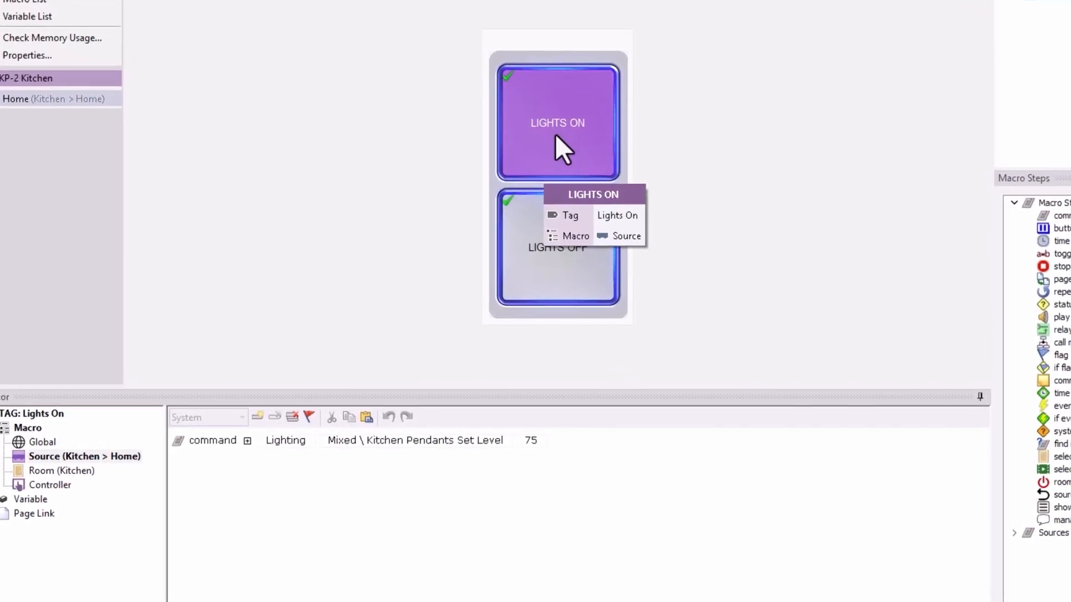
left_click(571, 139)
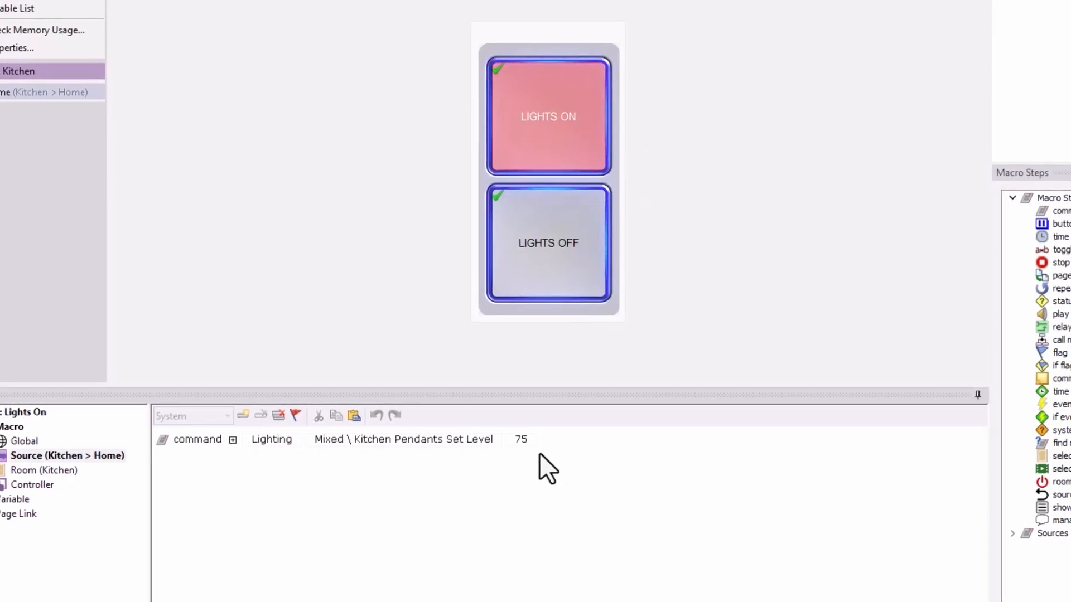
left_click(597, 254)
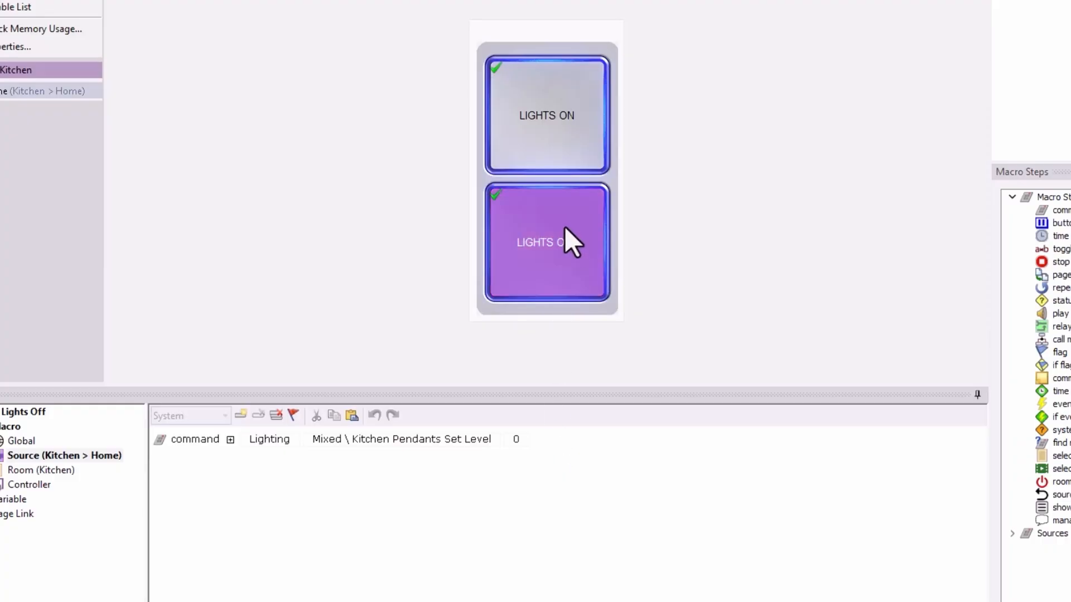
left_click(551, 139)
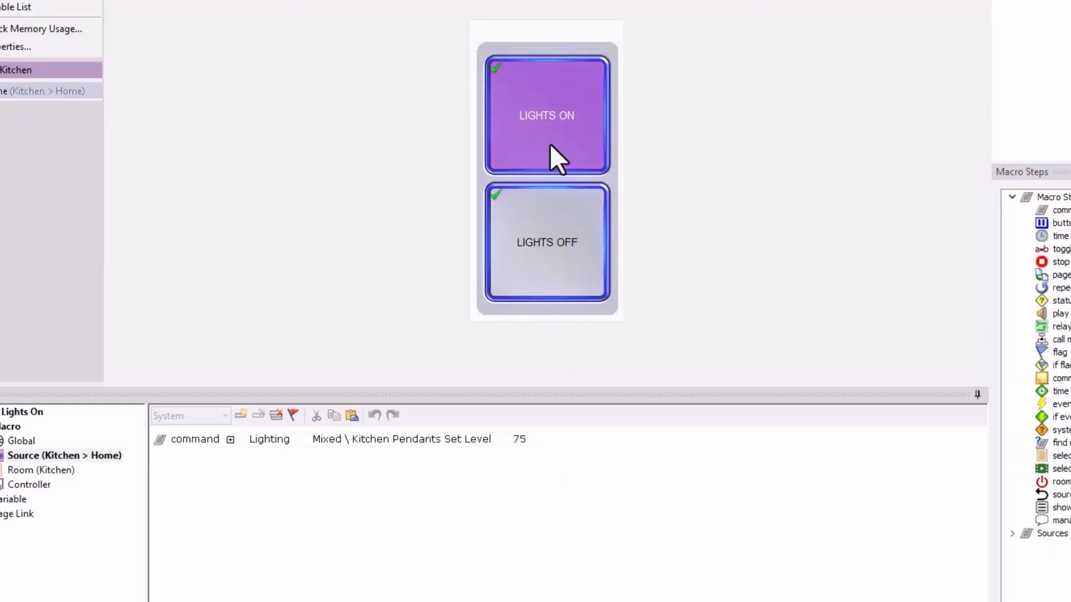
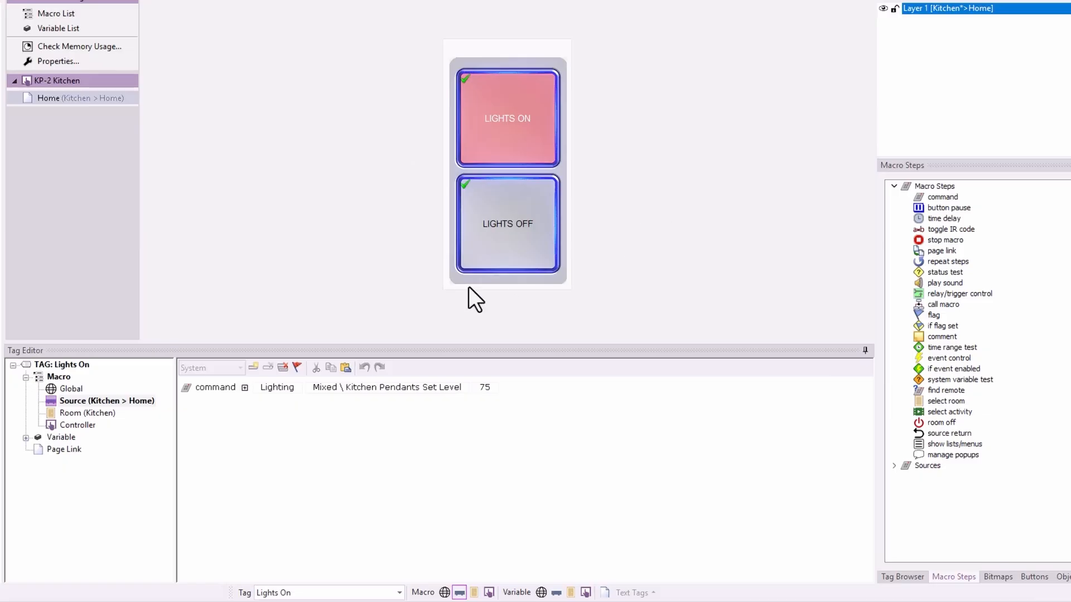
Add a time range test to the LIGHTS ON macro, starting 30 minutes after sunset on Monday.
double_click(936, 347)
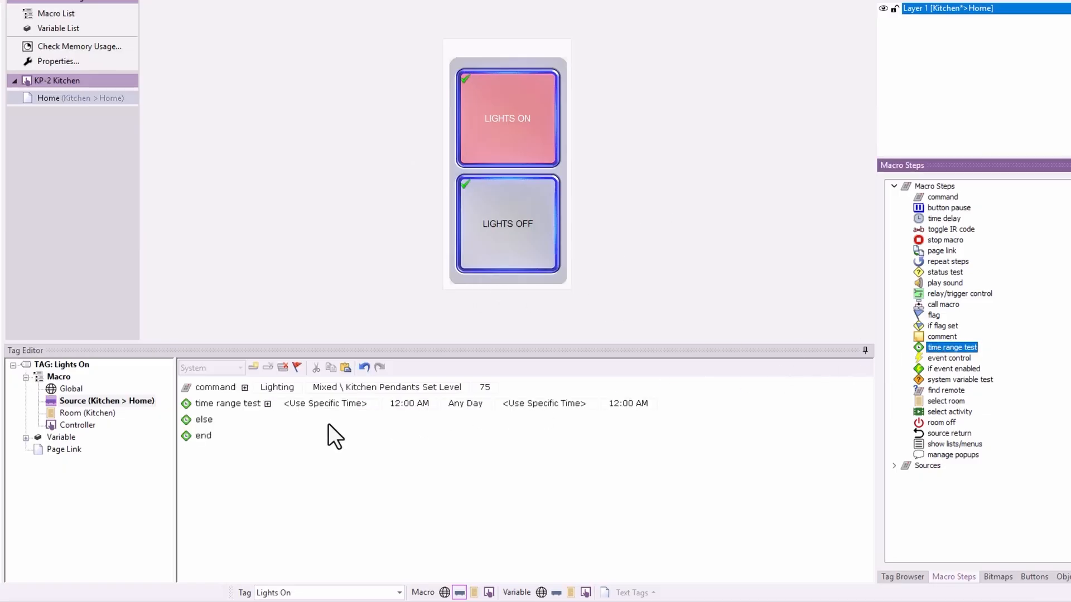
left_click(334, 404)
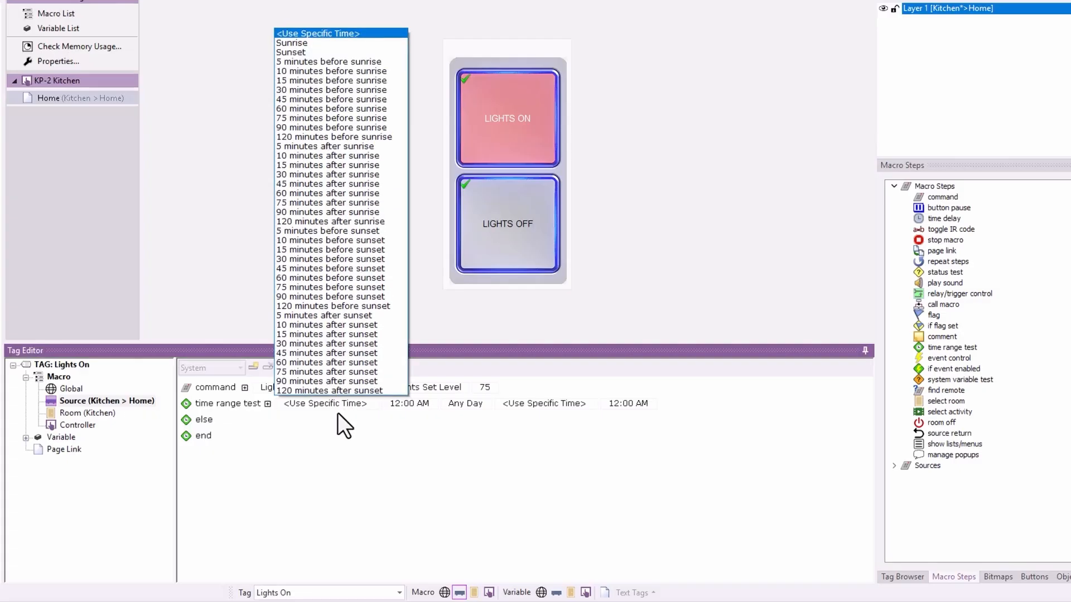
left_click(341, 344)
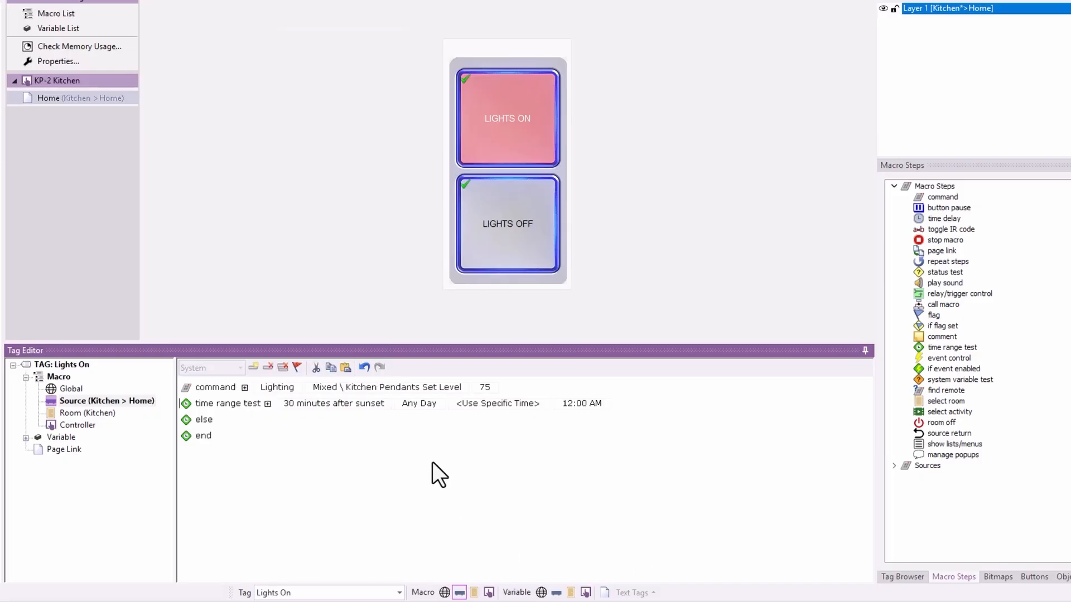
left_click(400, 405)
left_click(418, 438)
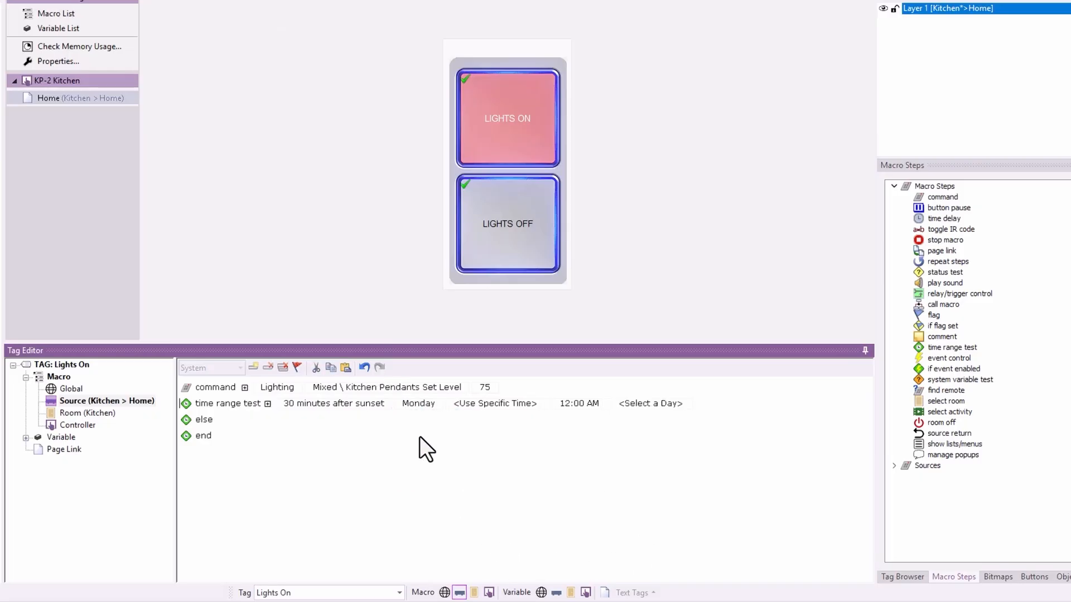
Set the time range test's end to 45 minutes after sunset on Thursday.
left_click(501, 408)
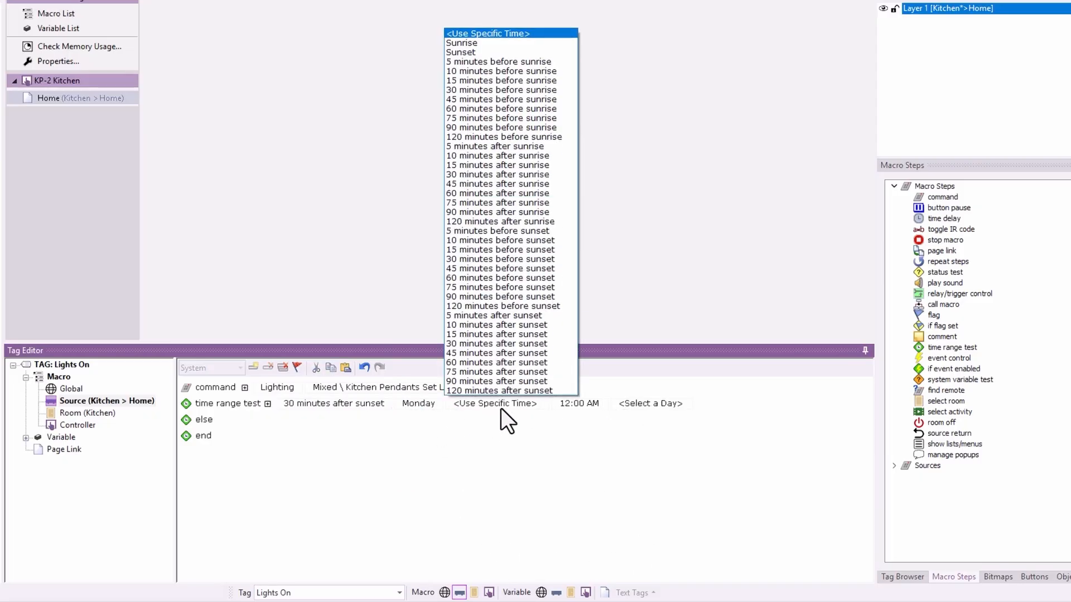
left_click(516, 358)
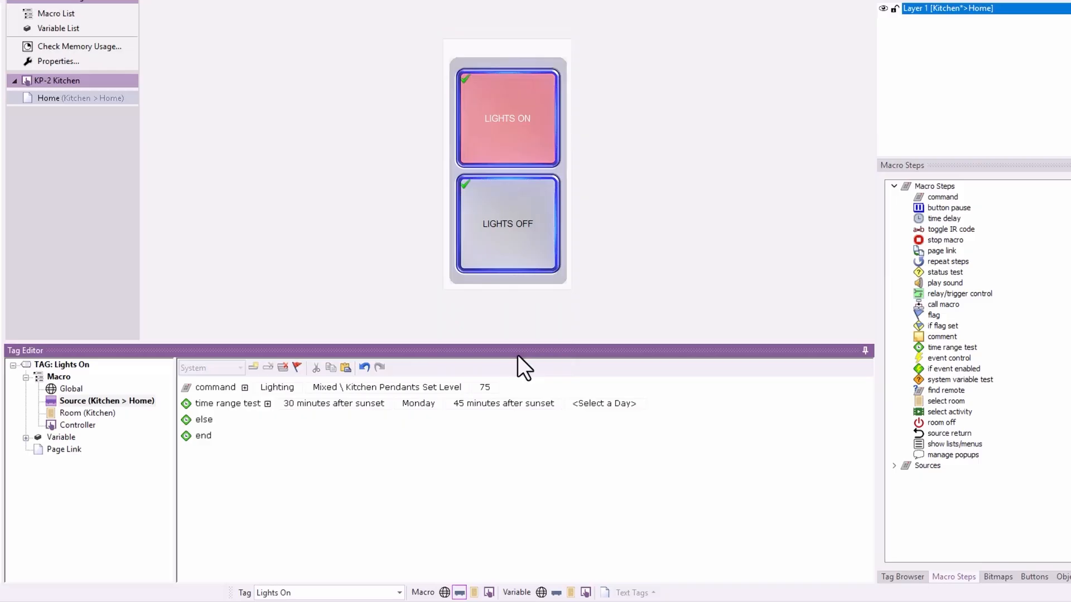
left_click(607, 405)
left_click(611, 464)
Change the time range test's start to a specific time of 7:00 AM.
left_click(326, 410)
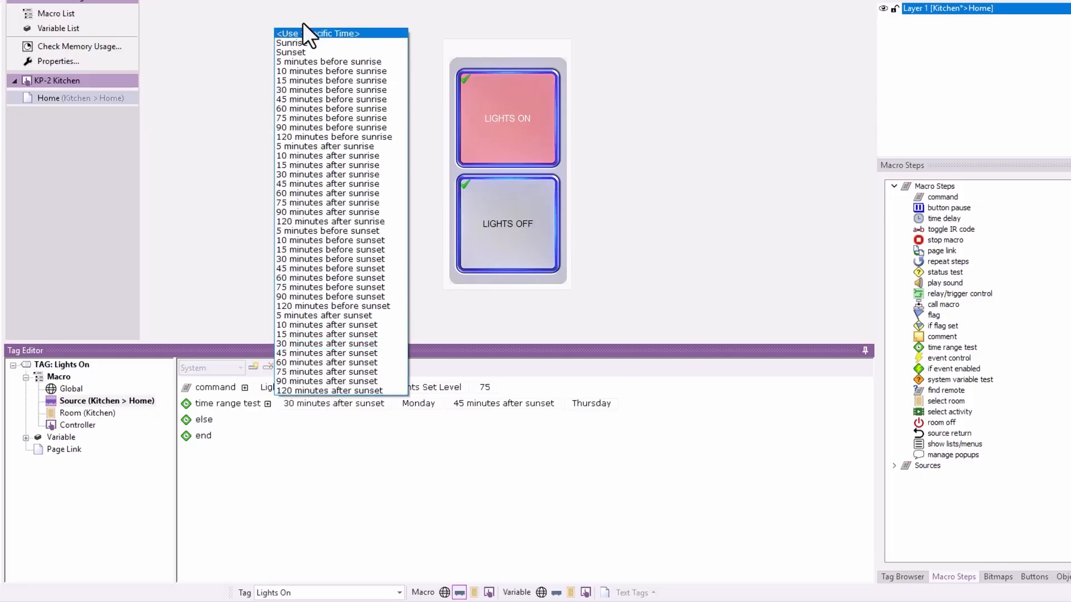
left_click(314, 33)
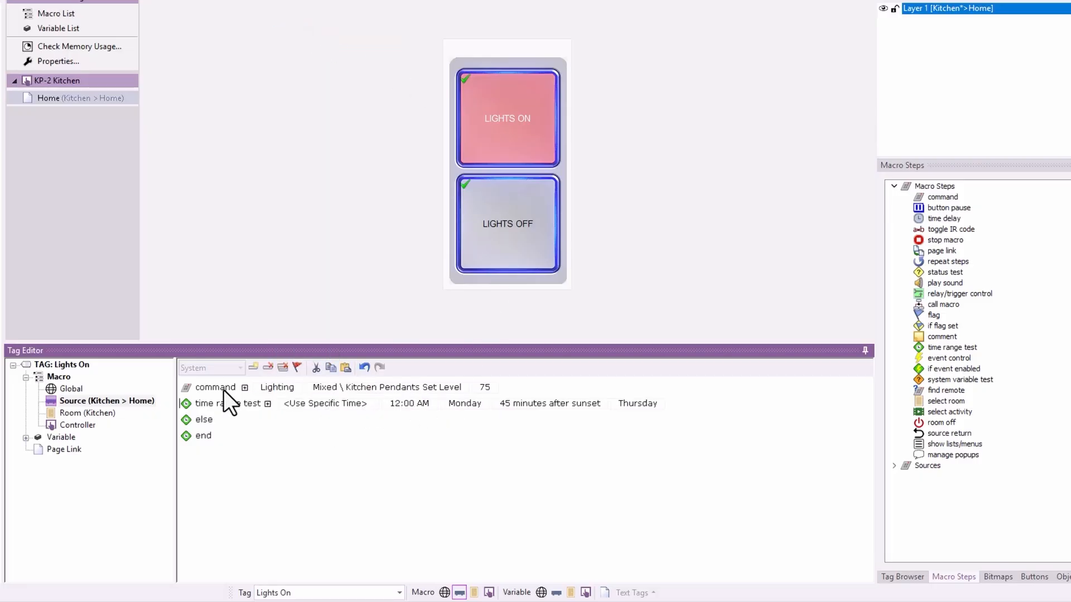
left_click(387, 404)
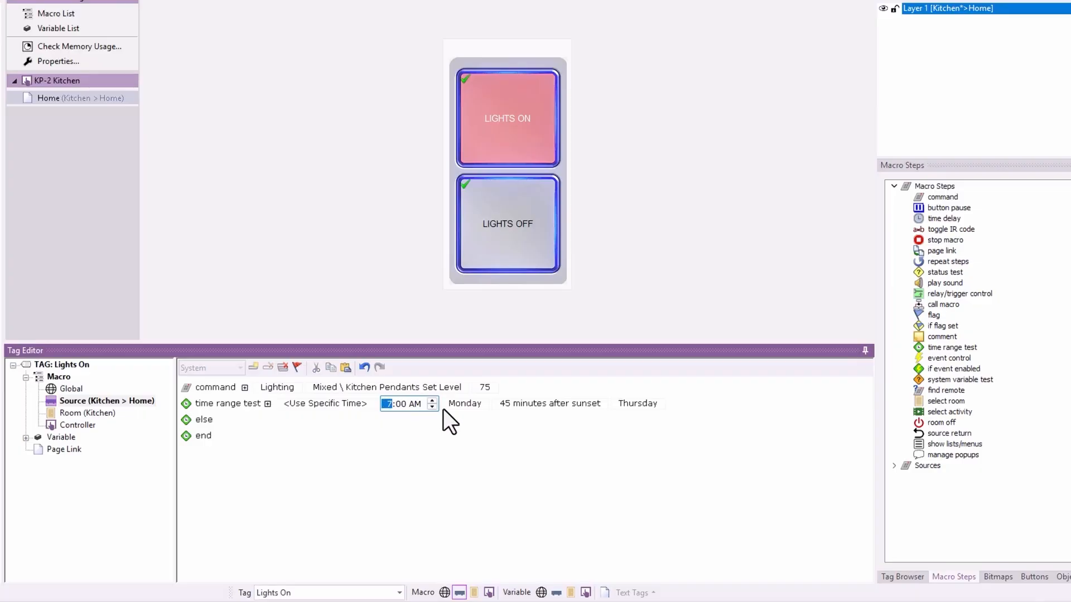
left_click(434, 430)
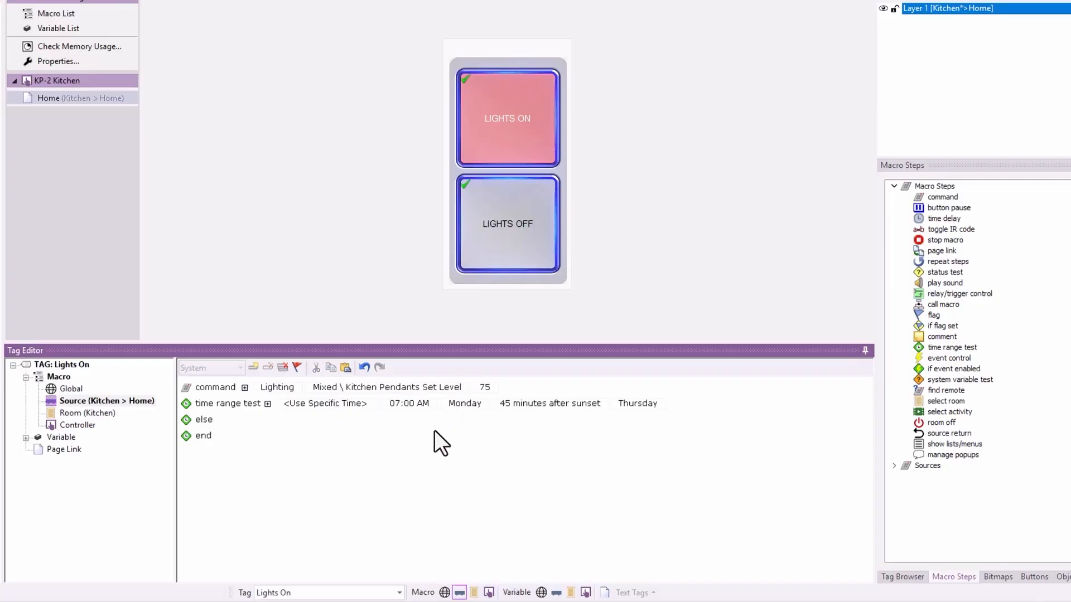
Change the time range test's end to a specific time of 8:00 AM on Friday.
left_click(545, 404)
left_click(566, 13)
left_click(647, 402)
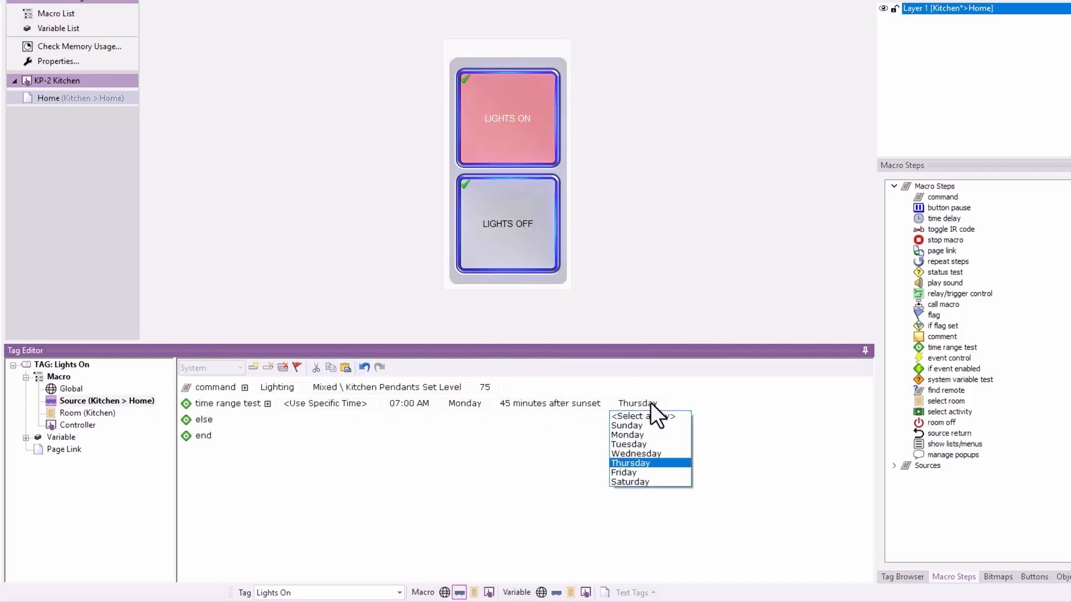
left_click(656, 472)
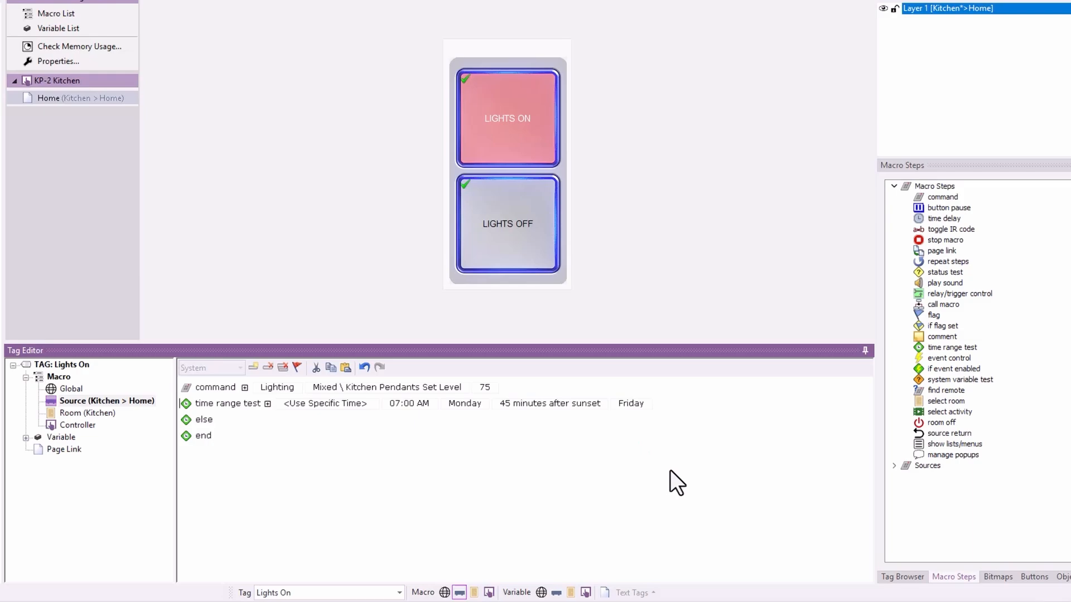
left_click(581, 403)
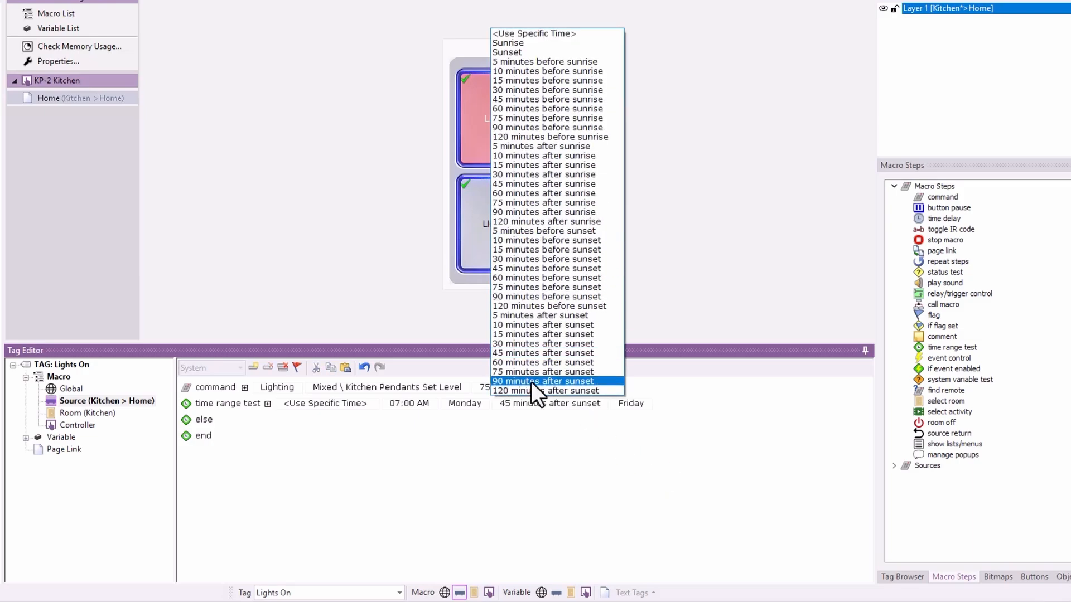
left_click(577, 35)
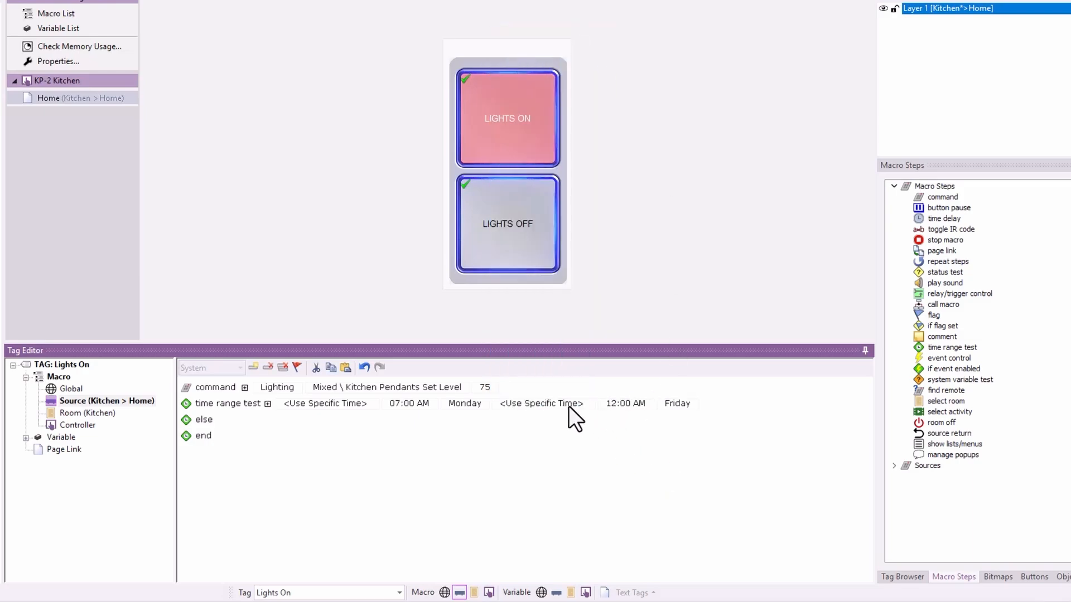
left_click(615, 403)
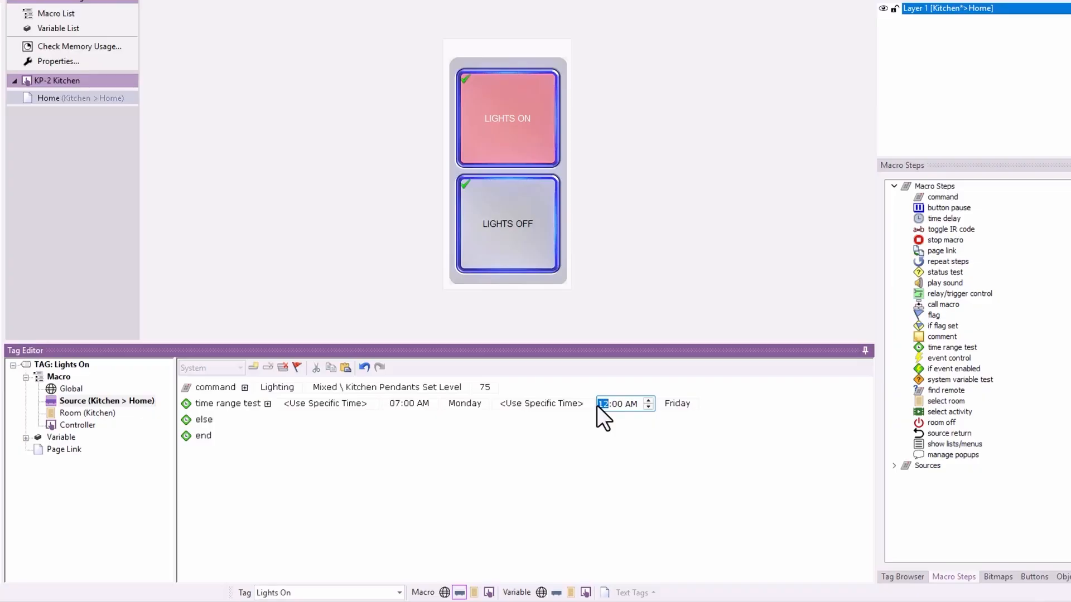
left_click(636, 426)
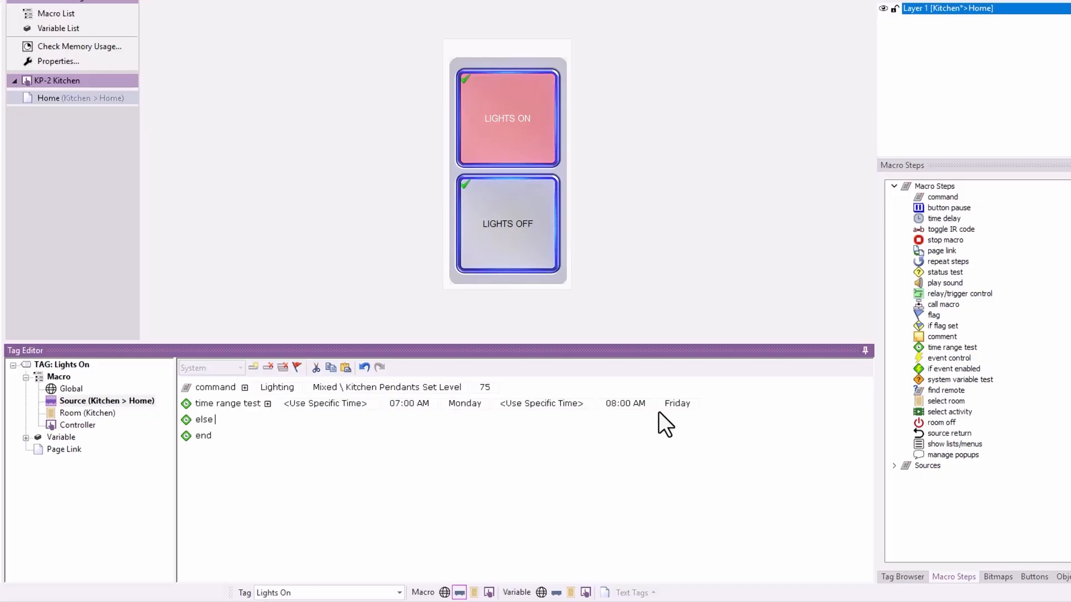
Move the Lighting command inside the time range test and add an Audio Distribution command below it for Kitchen \ Power On.
left_click_drag(236, 385, 211, 404)
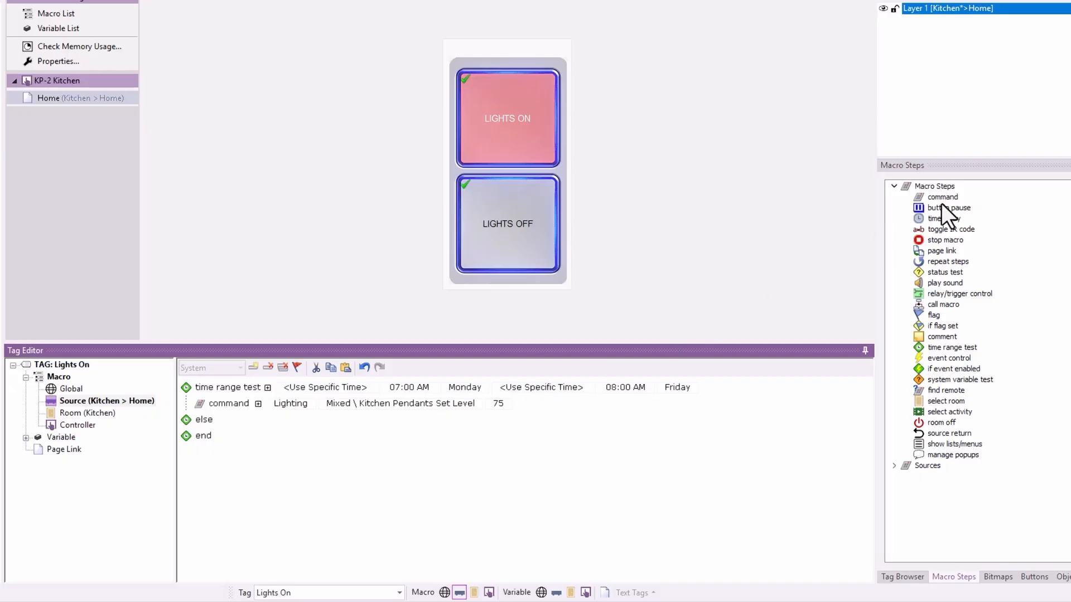
left_click_drag(943, 197, 434, 423)
left_click(332, 422)
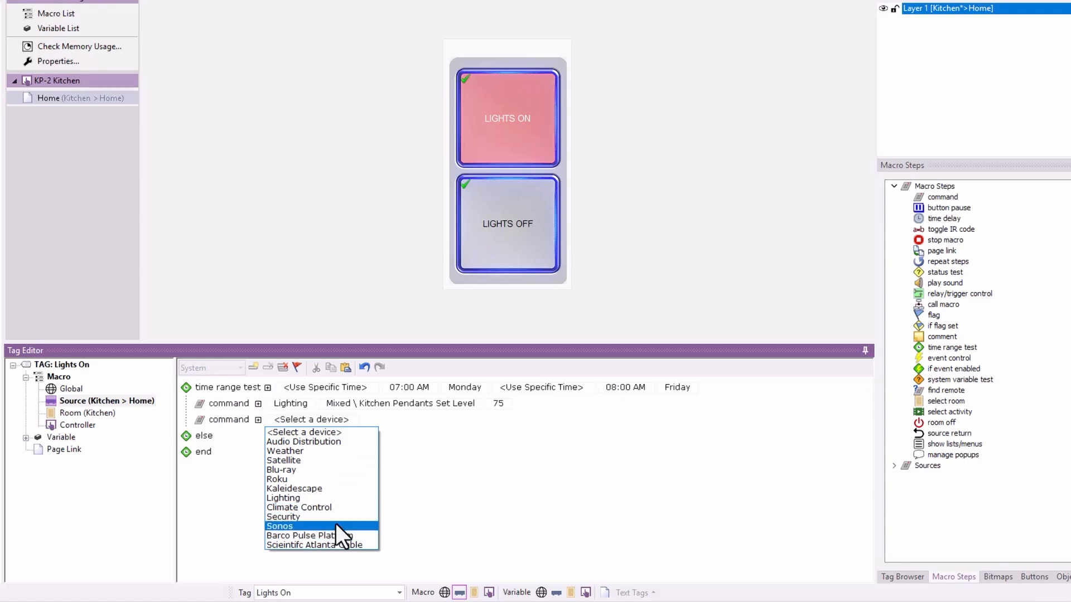
left_click(348, 443)
left_click(443, 418)
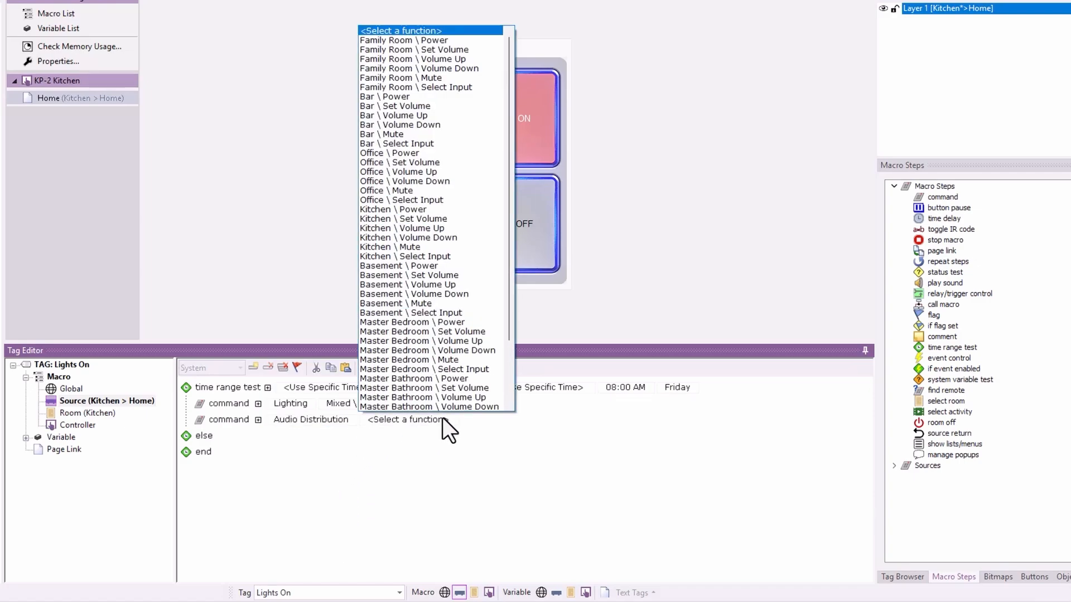
left_click(426, 211)
left_click(475, 425)
left_click(476, 434)
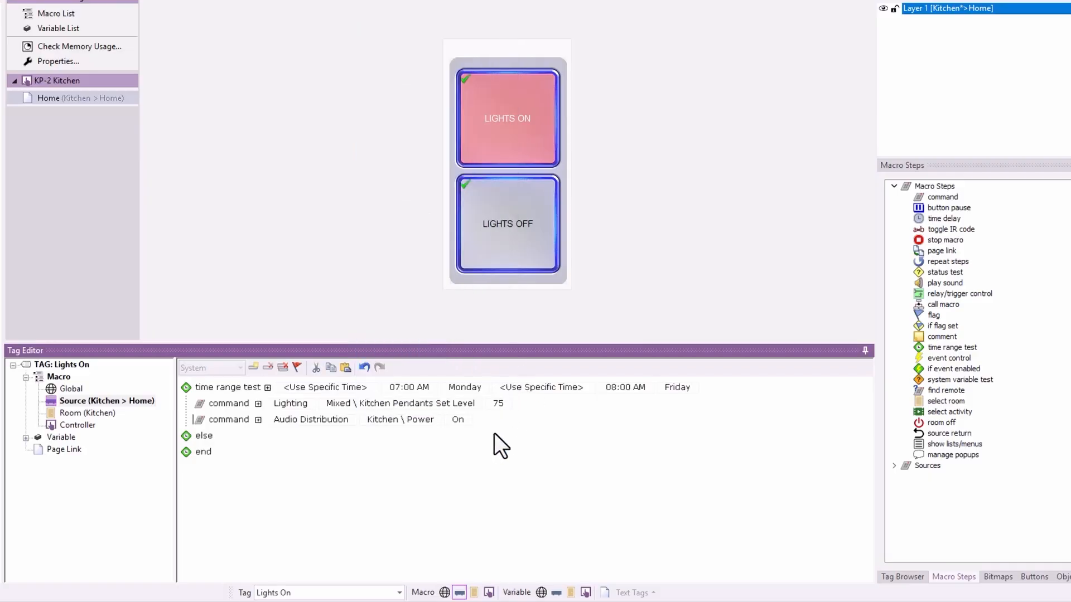
Duplicate the Kitchen power command and change the copy to Audio Distribution Kitchen \ Select Input with Sonos.
left_click_drag(235, 423, 234, 441)
left_click(319, 440)
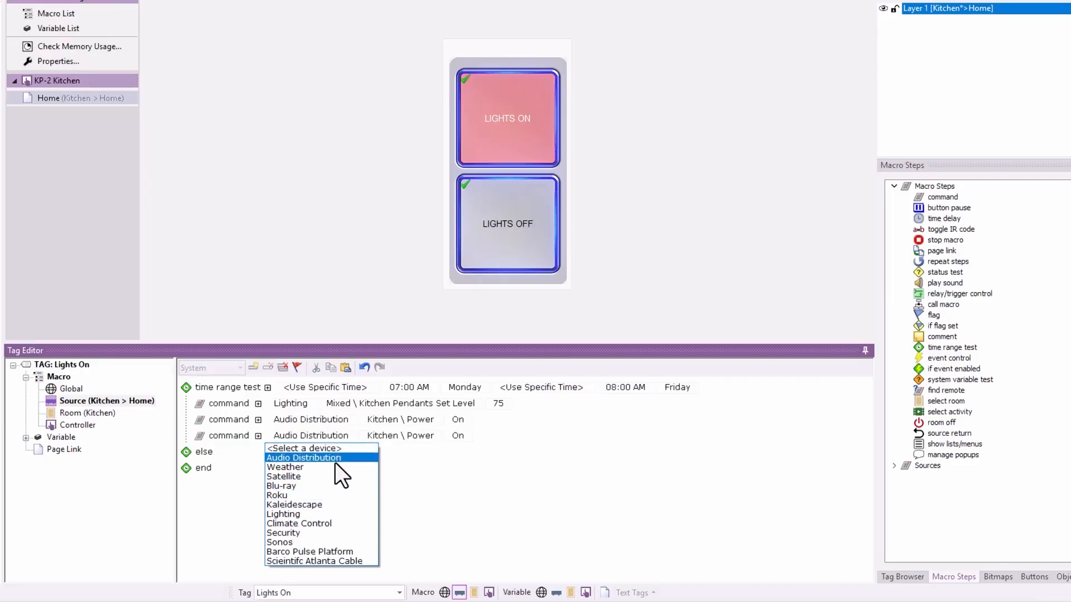
left_click(334, 461)
left_click(422, 436)
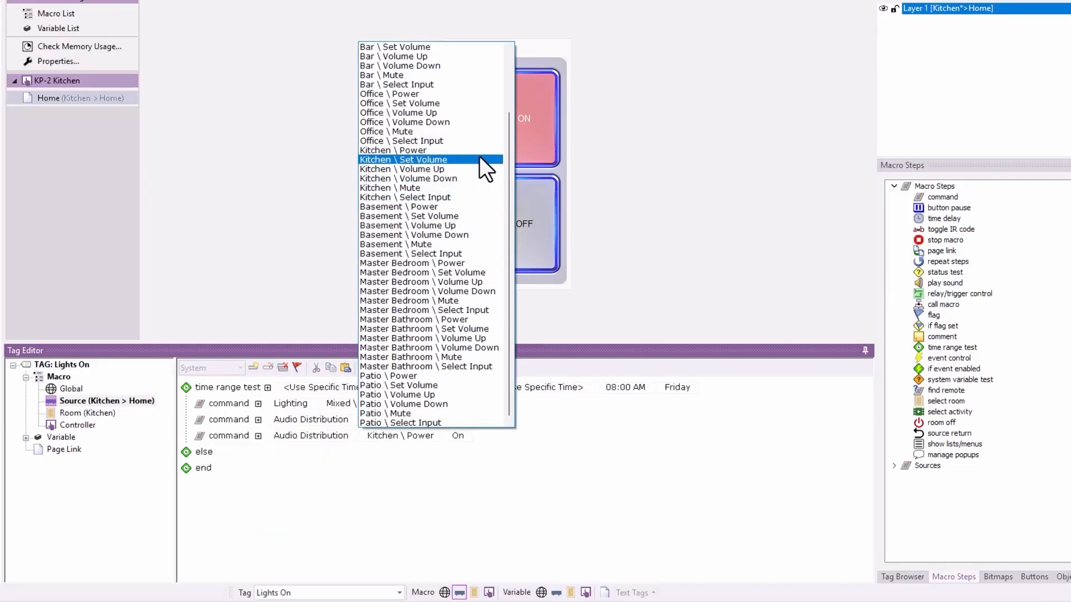
left_click(449, 207)
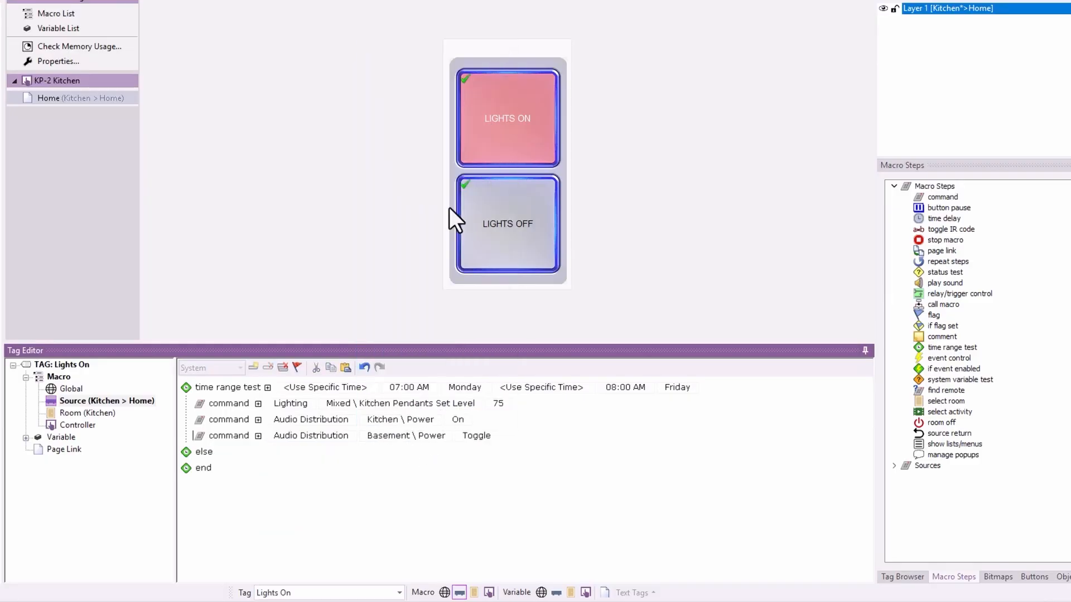
left_click(473, 433)
left_click(333, 437)
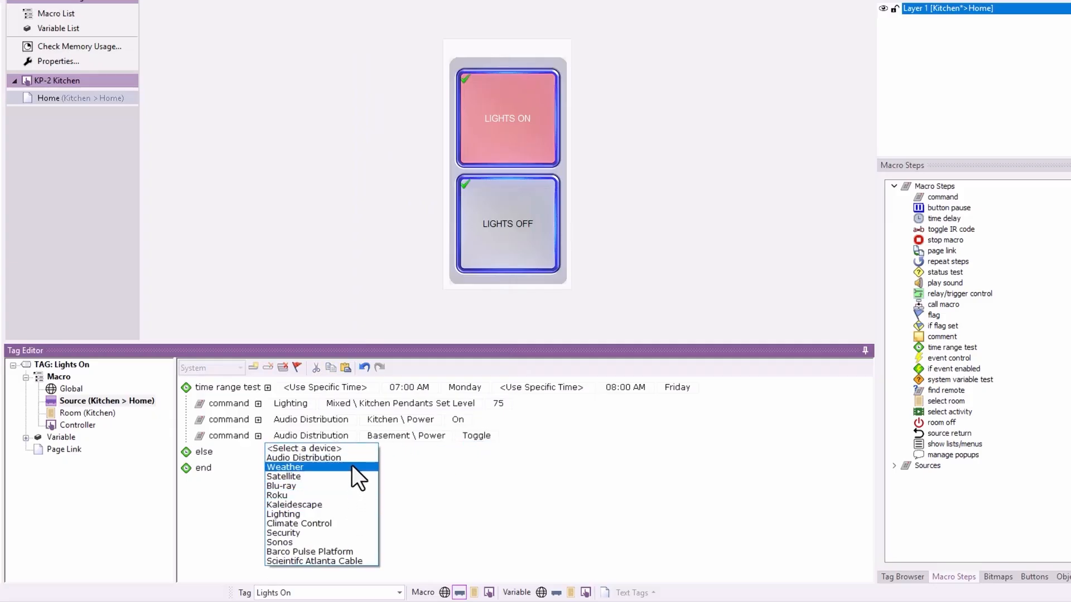
left_click(352, 460)
left_click(370, 437)
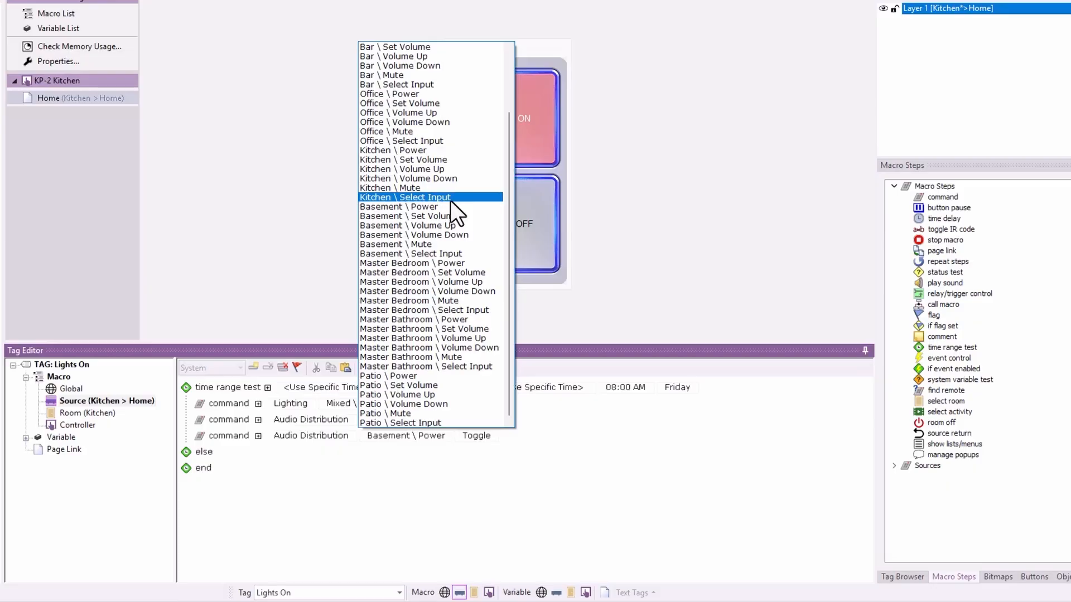
left_click(450, 200)
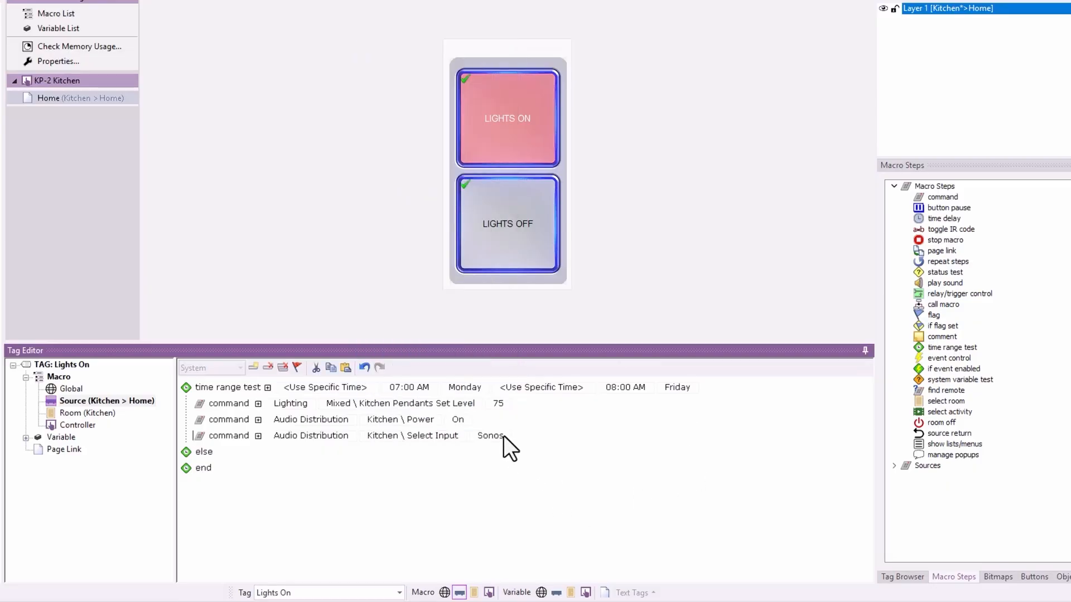
Duplicate the Select Input command and change the copy to Sonos Favorites \ Select Playlist from List on Sonos Player (1), index 0.
left_click_drag(224, 439, 229, 458)
left_click(327, 453)
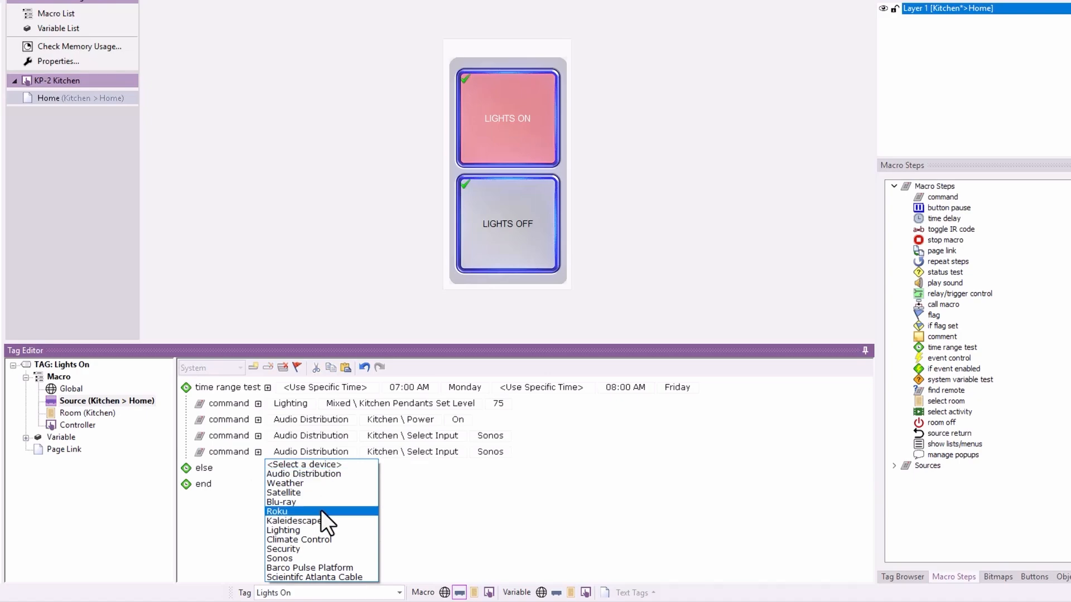
left_click(322, 560)
left_click(383, 450)
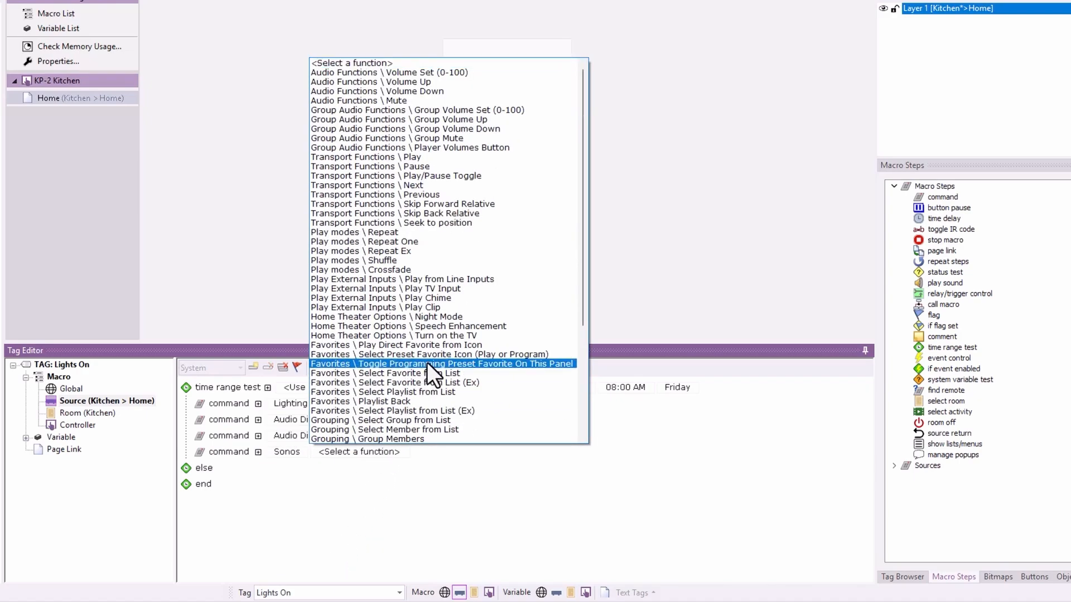
scroll(440, 316, "down", 5)
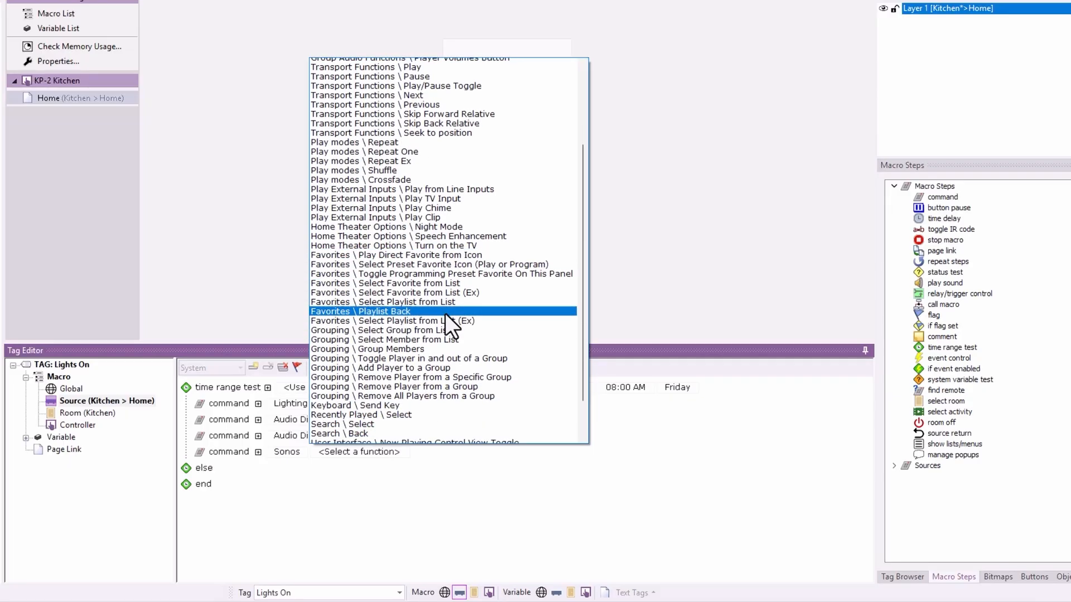
scroll(443, 306, "down", 1)
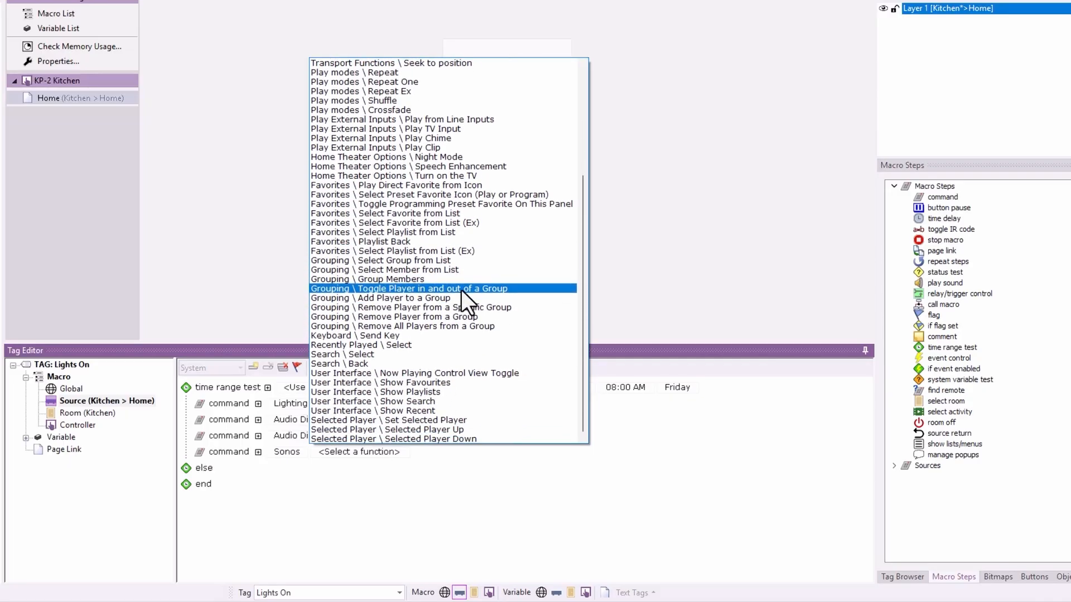
scroll(419, 272, "up", 2)
scroll(419, 273, "up", 1)
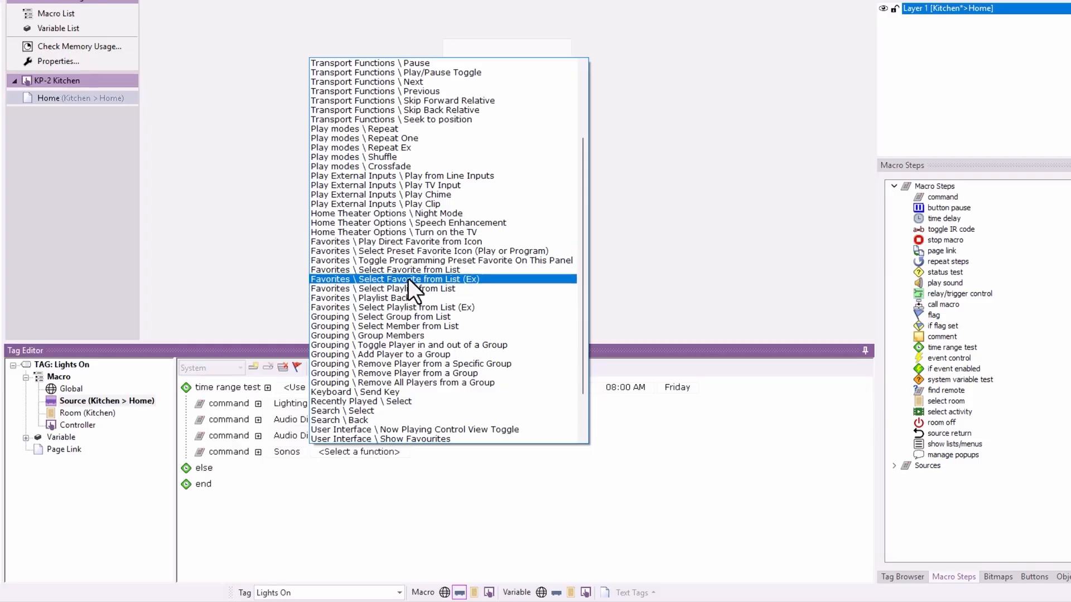
left_click(448, 289)
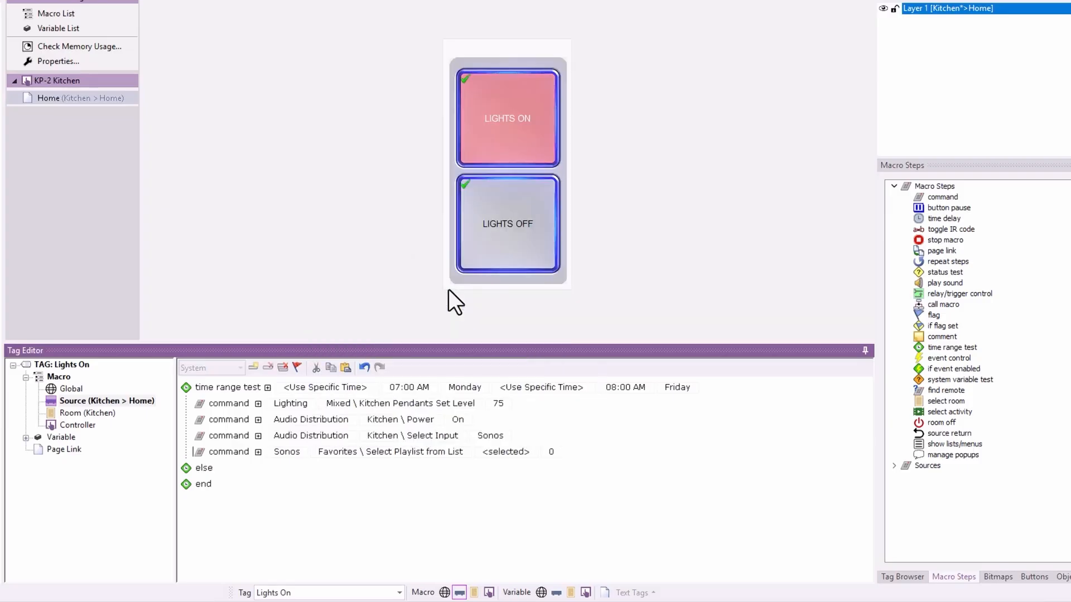
left_click(496, 450)
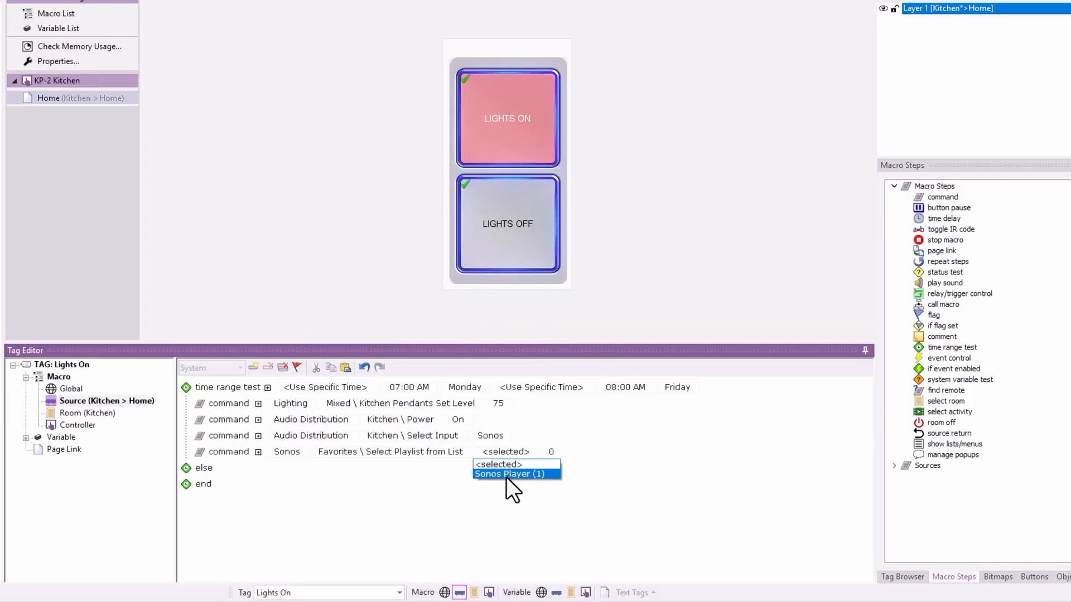
left_click(507, 474)
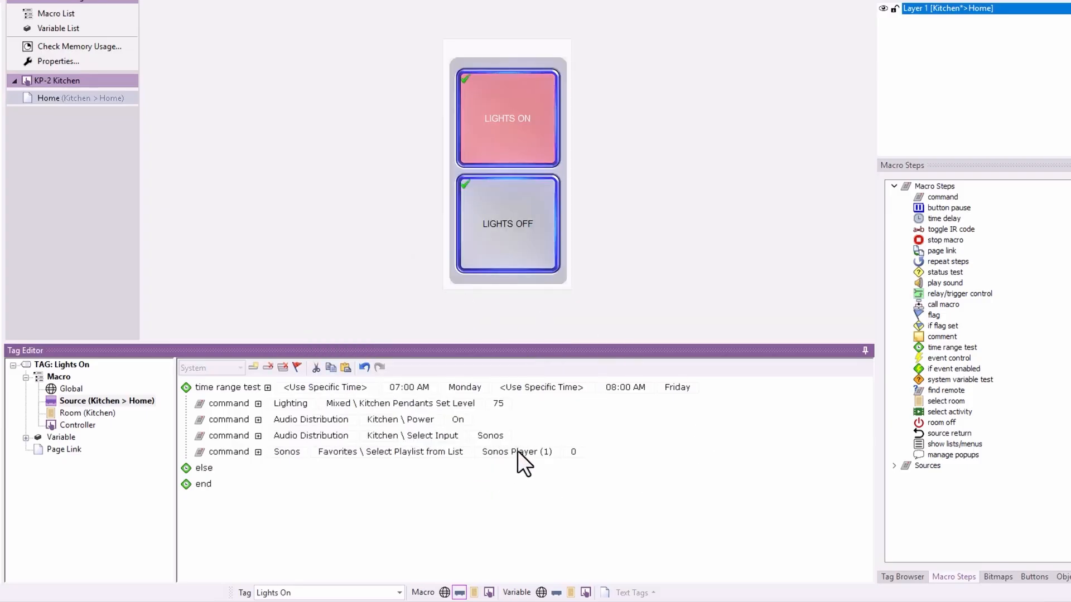
left_click(572, 451)
left_click(667, 468)
Change the Kitchen Select Input command to Audio Distribution Office \ Select Input with Sonos.
left_click(288, 418)
left_click(418, 476)
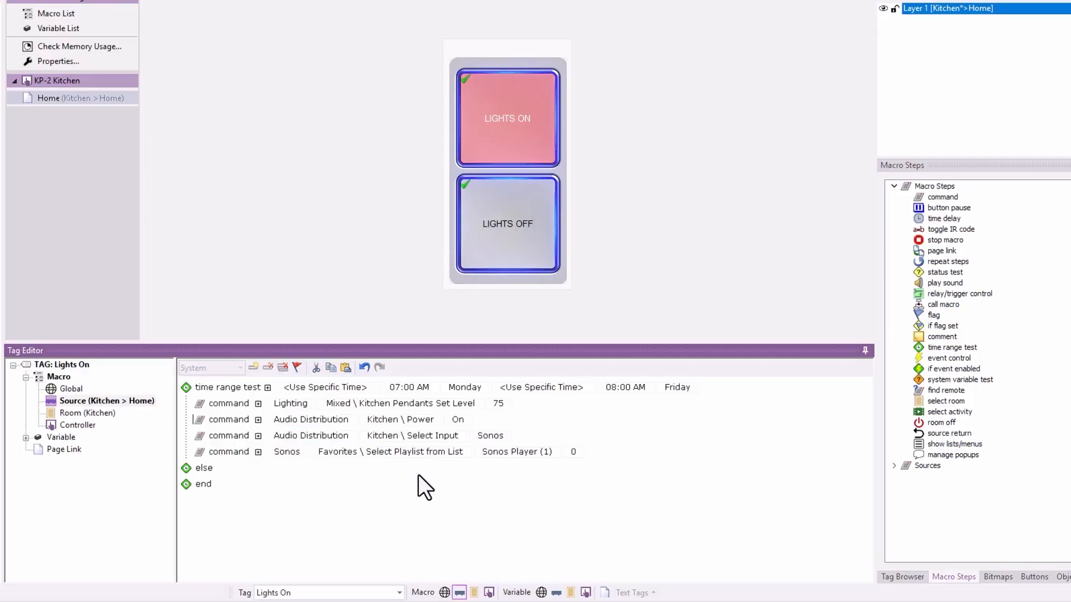
left_click(285, 434)
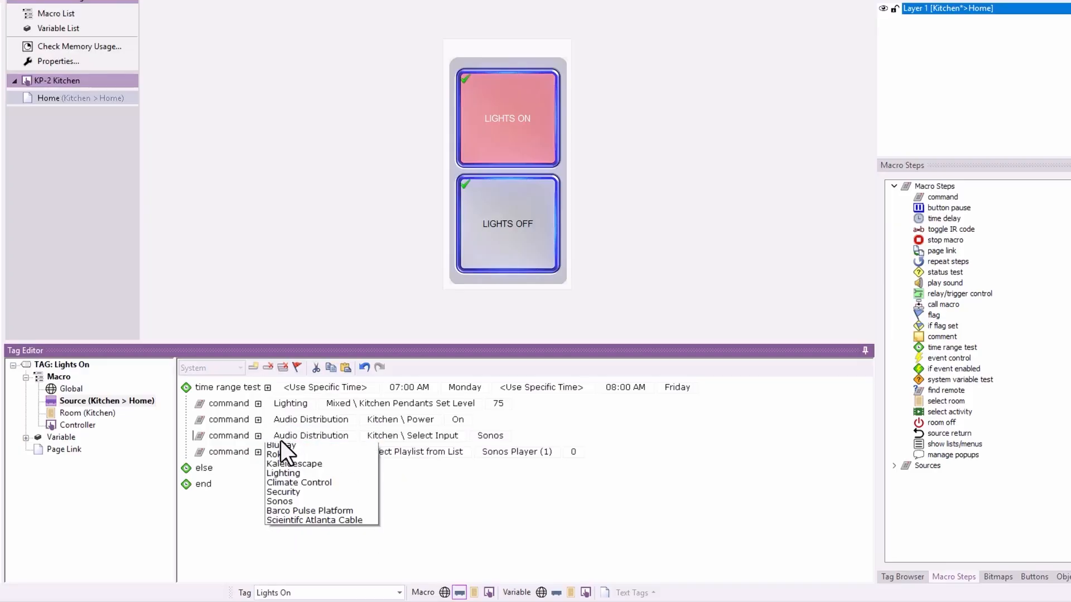
left_click(281, 449)
left_click(418, 436)
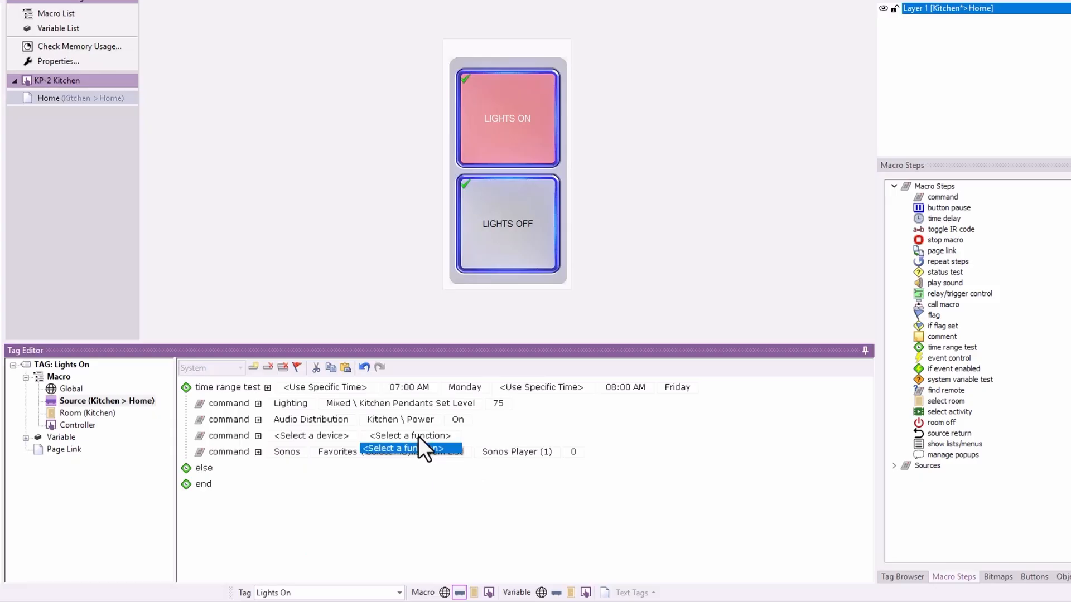
left_click(426, 442)
left_click(309, 434)
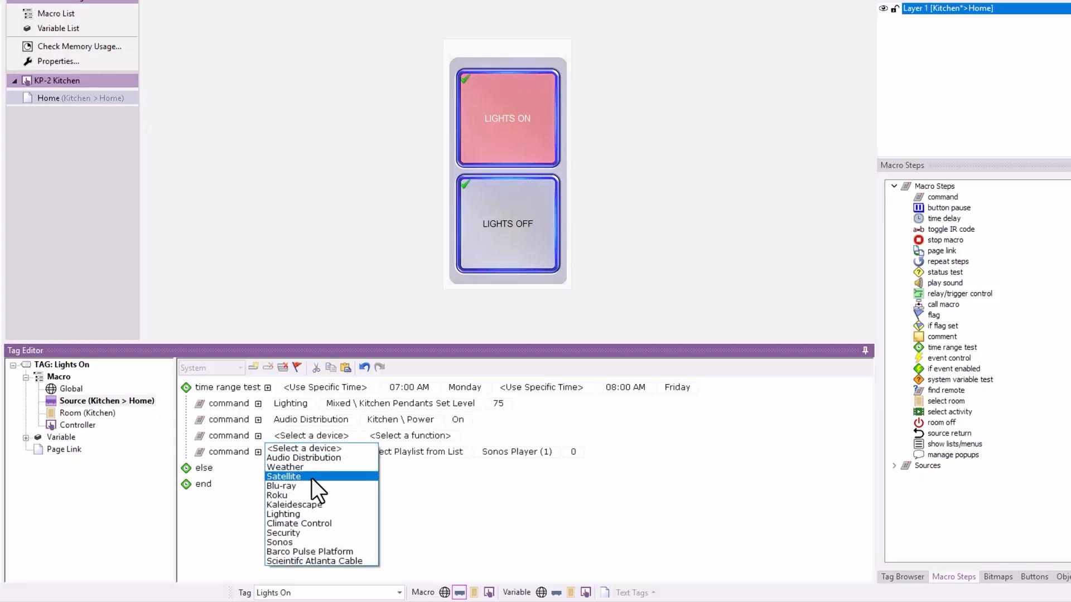
left_click(323, 457)
left_click(403, 433)
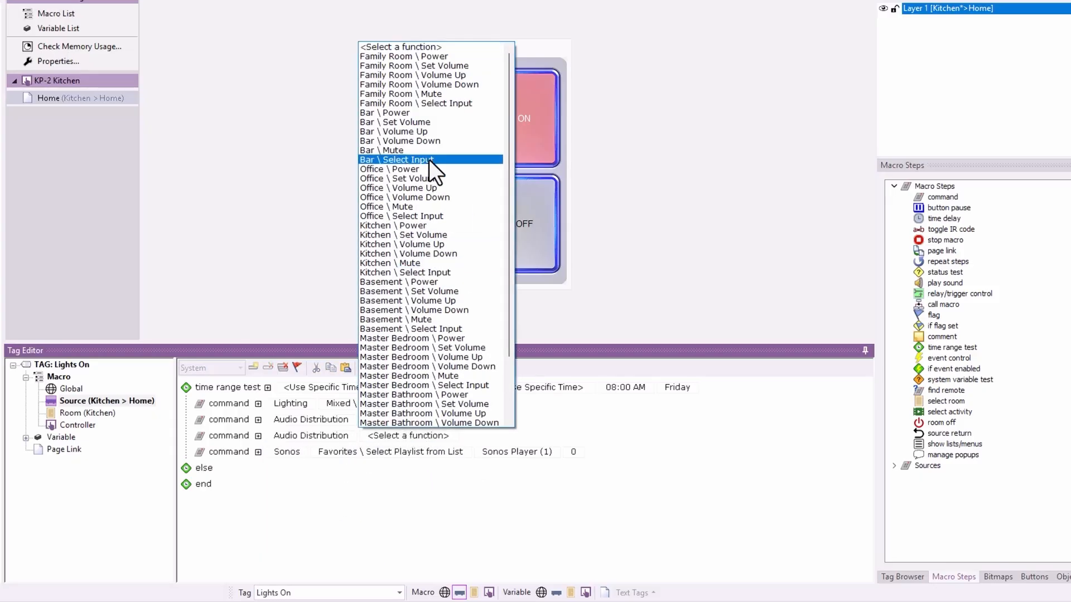
left_click(430, 216)
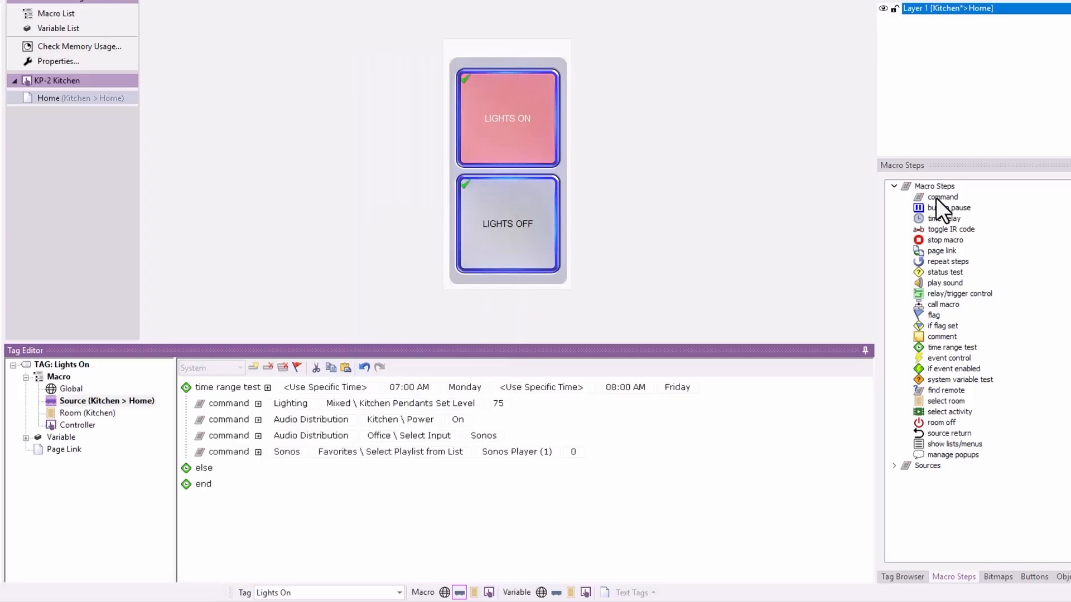
Add an Audio Distribution Kitchen \ Set Volume command at 45 to the time range test, and copy the Kitchen Pendants lighting command under else.
left_click_drag(936, 198, 357, 473)
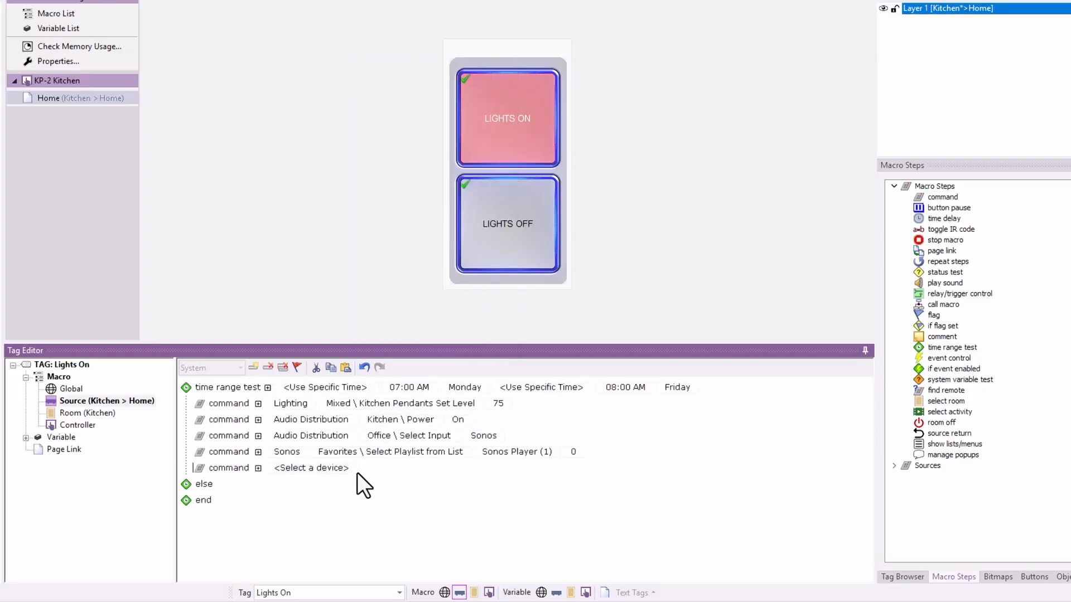
left_click(336, 471)
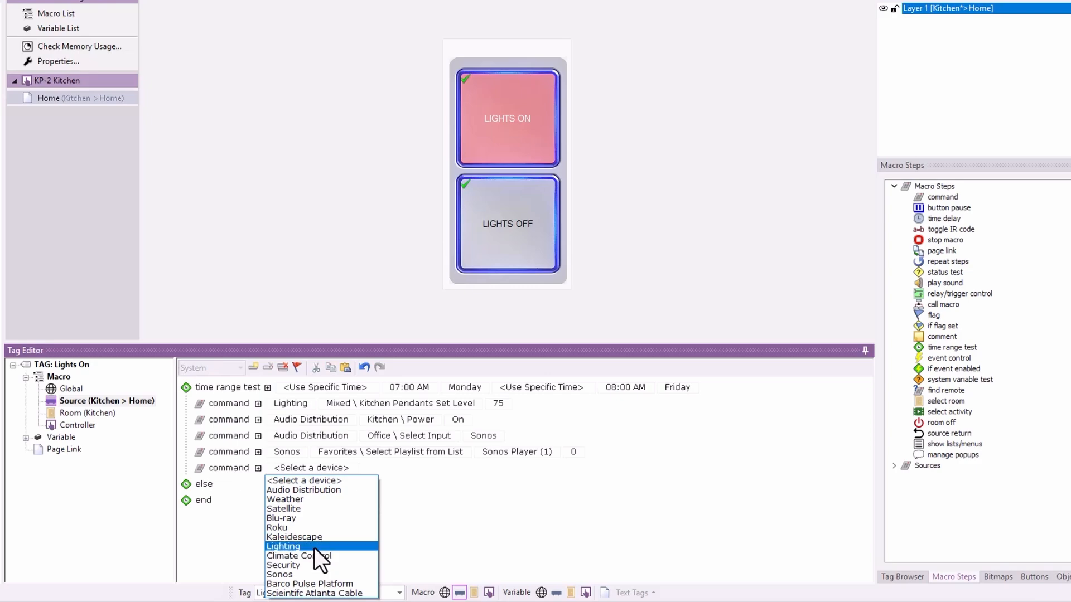
left_click(308, 491)
left_click(406, 467)
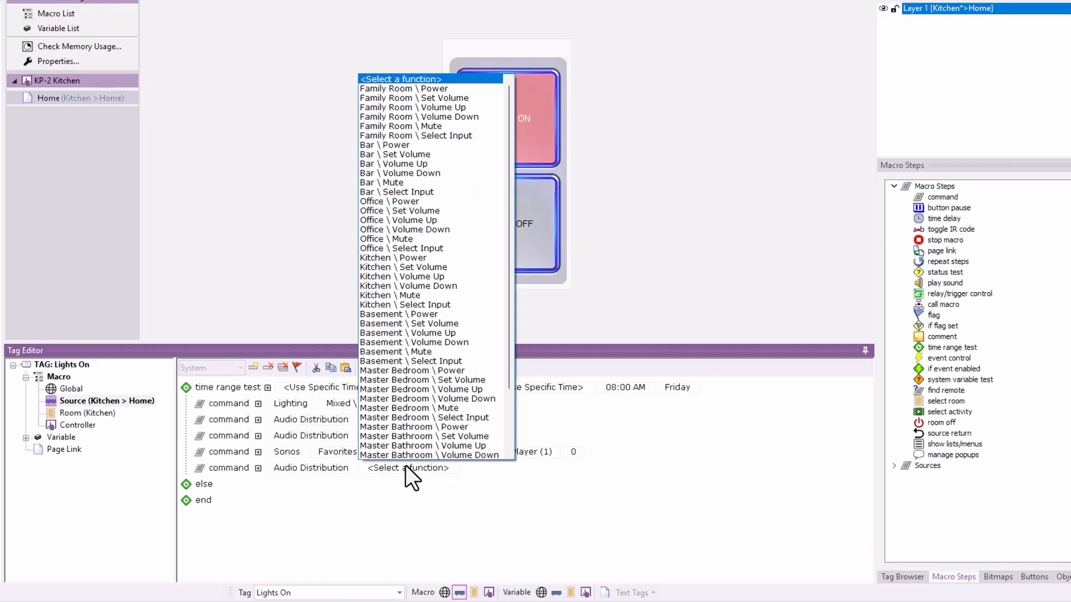
left_click(418, 267)
left_click(475, 467)
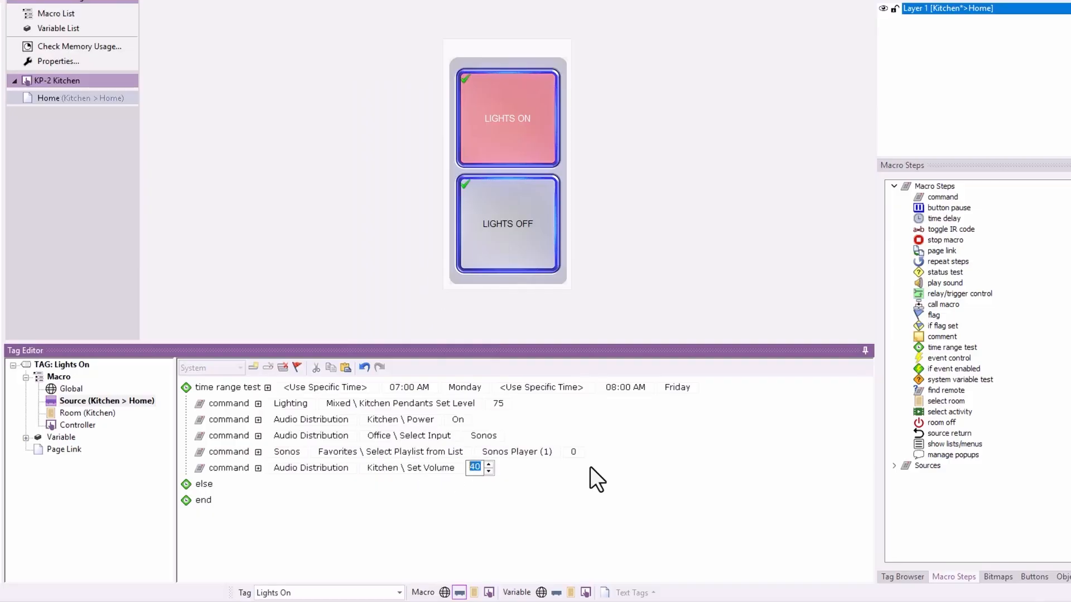
type("45")
key("Return")
left_click_drag(230, 403, 249, 508)
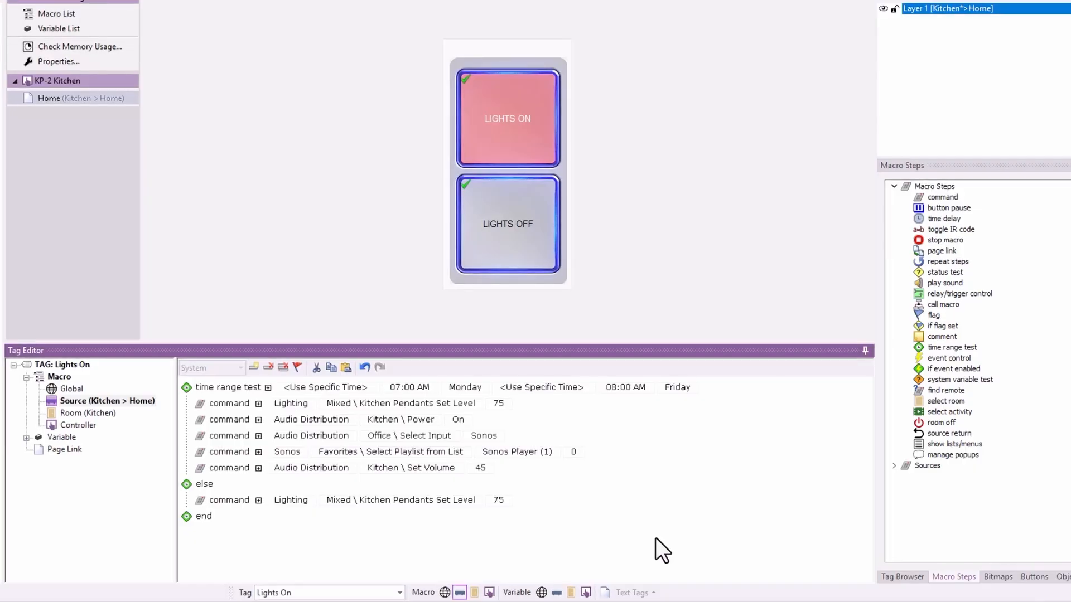
Review the macros on the Kitchen keypad's LIGHTS OFF and LIGHTS ON buttons, and open the IST-10 Macro Steps page.
left_click(519, 213)
left_click(524, 254)
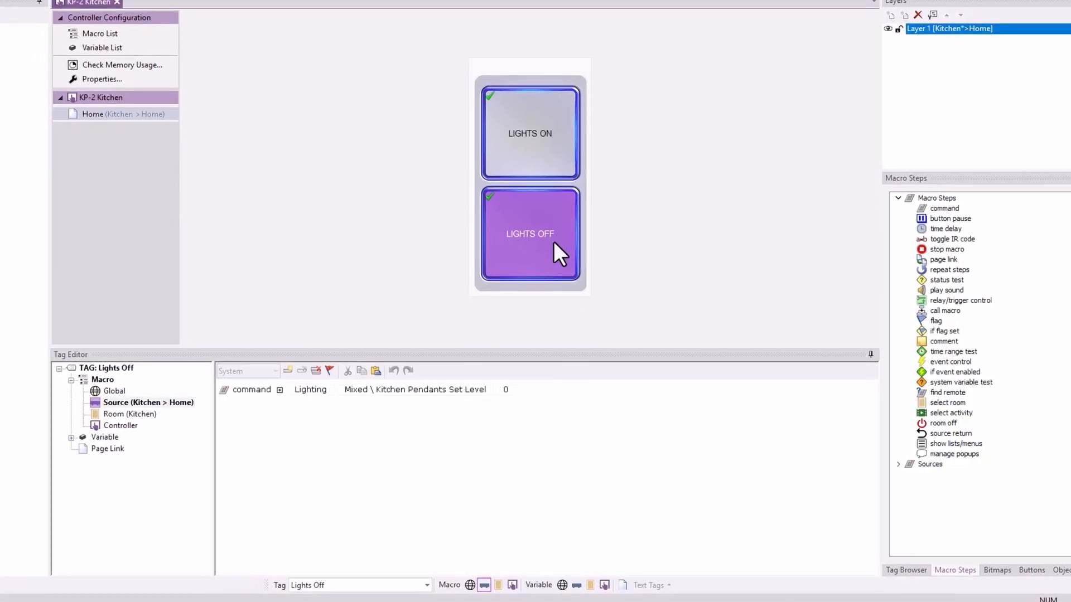
left_click(545, 151)
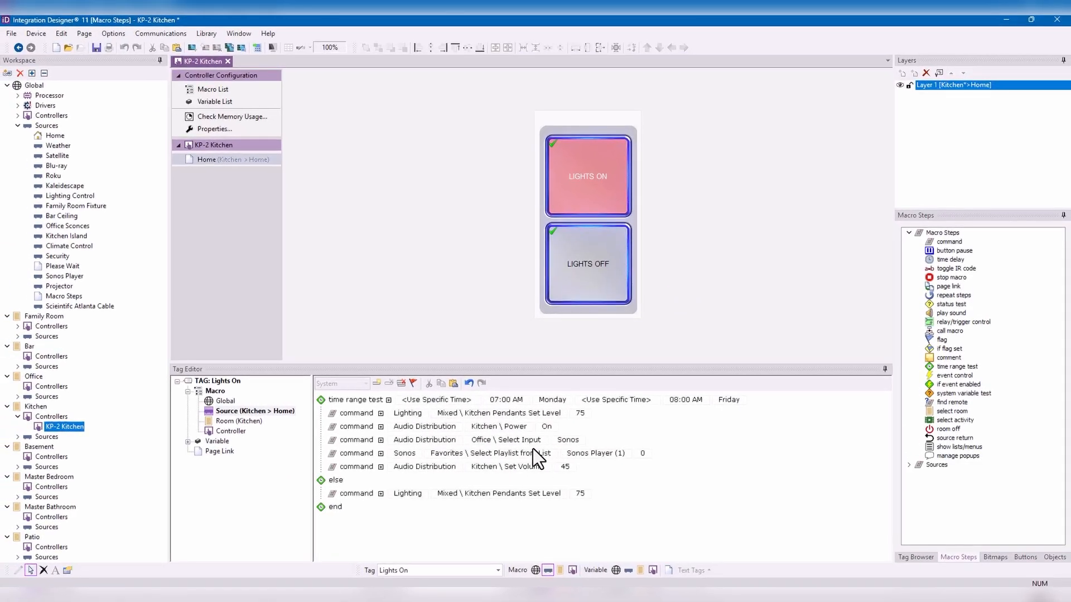
double_click(56, 296)
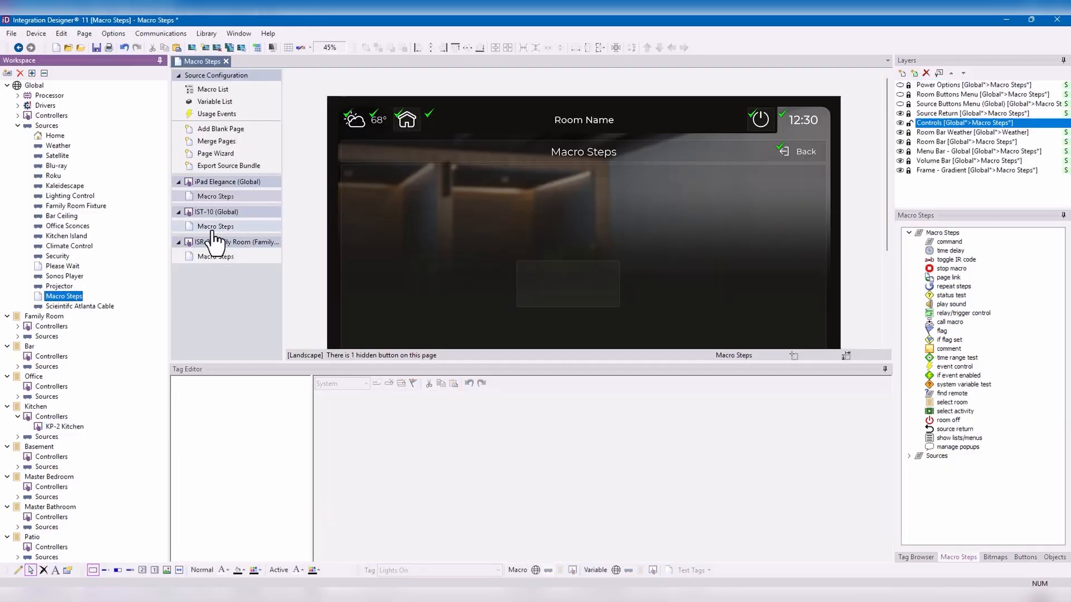
left_click(213, 228)
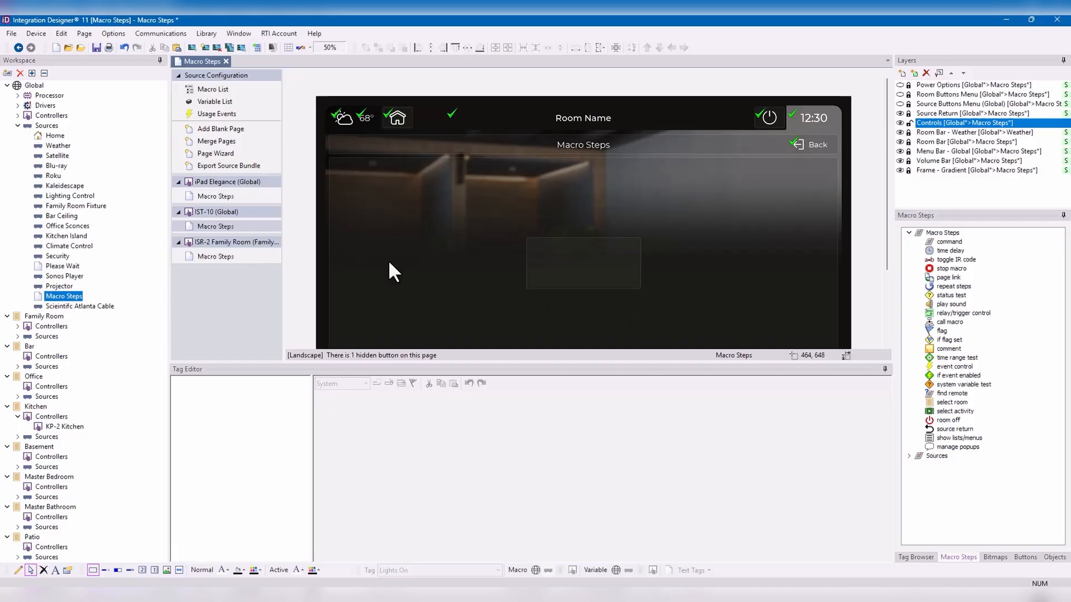
Open the events of the XP-6s processor and start a new daily event.
left_click(17, 95)
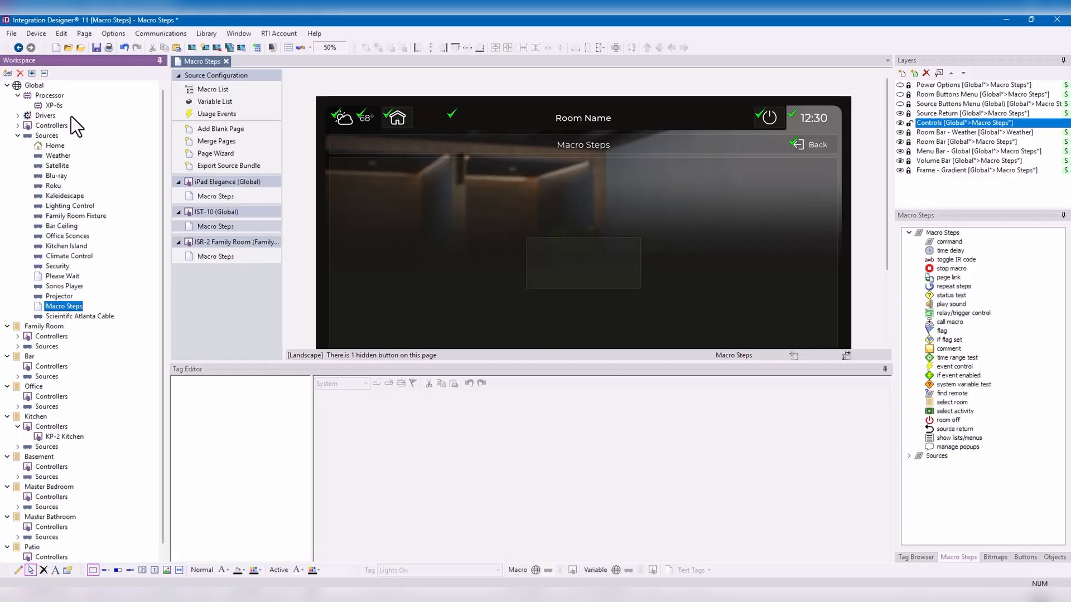
double_click(52, 109)
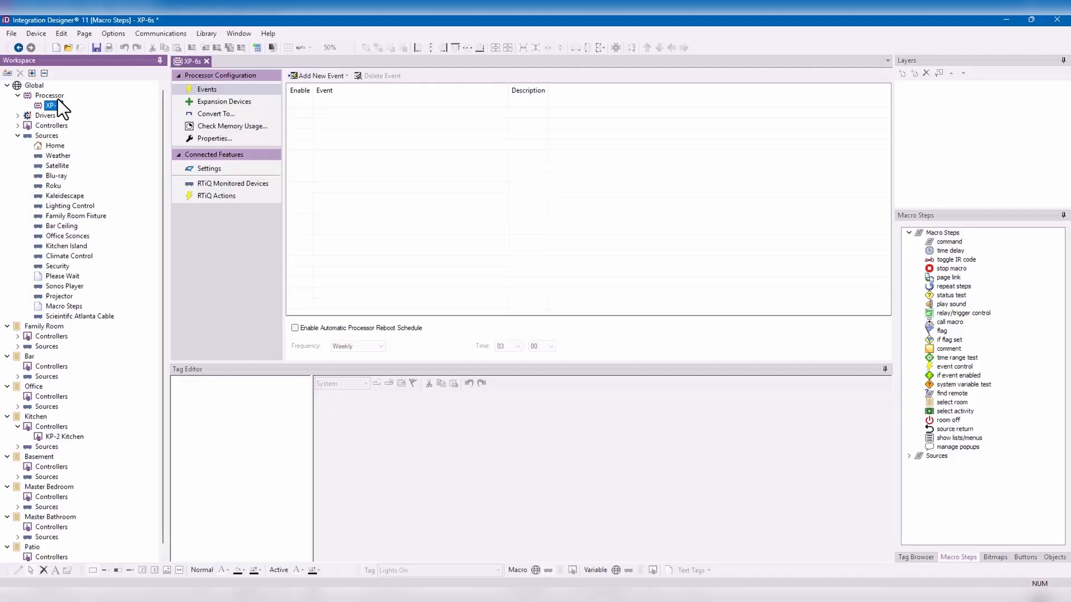
left_click(243, 96)
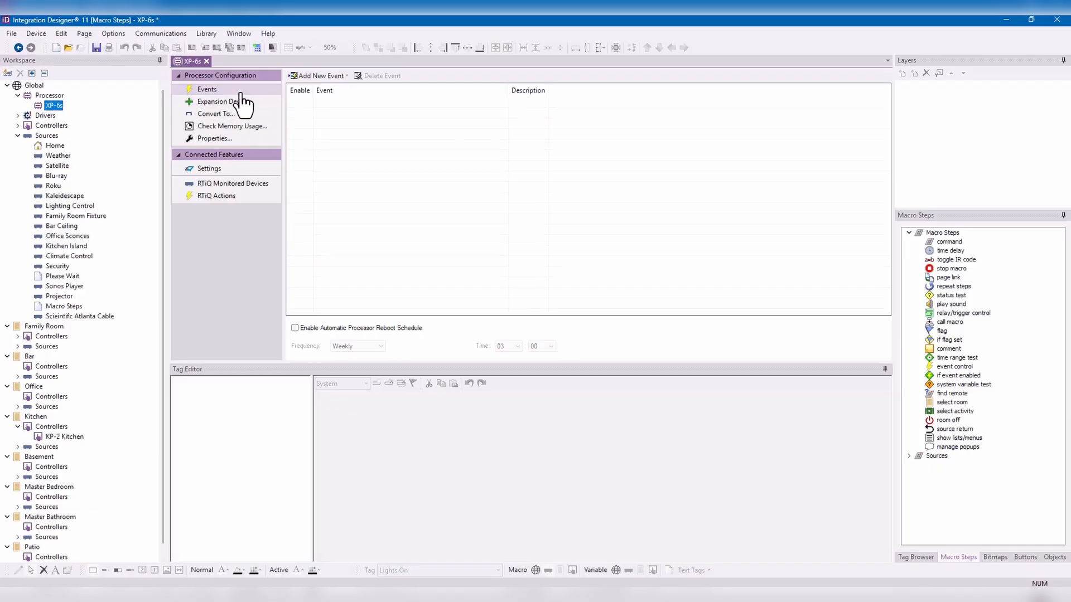
left_click(326, 79)
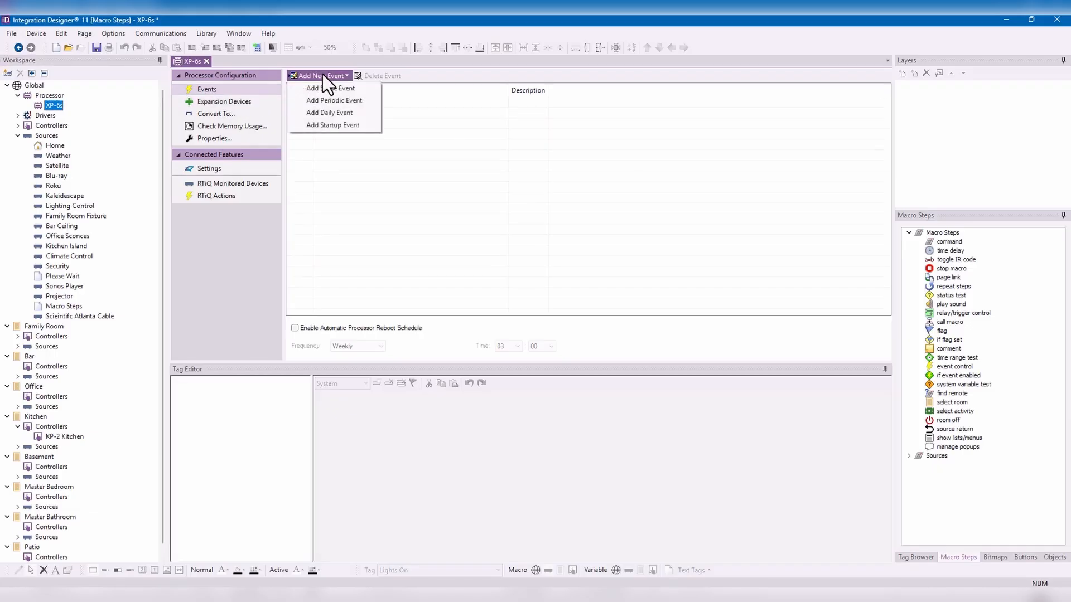
left_click(363, 113)
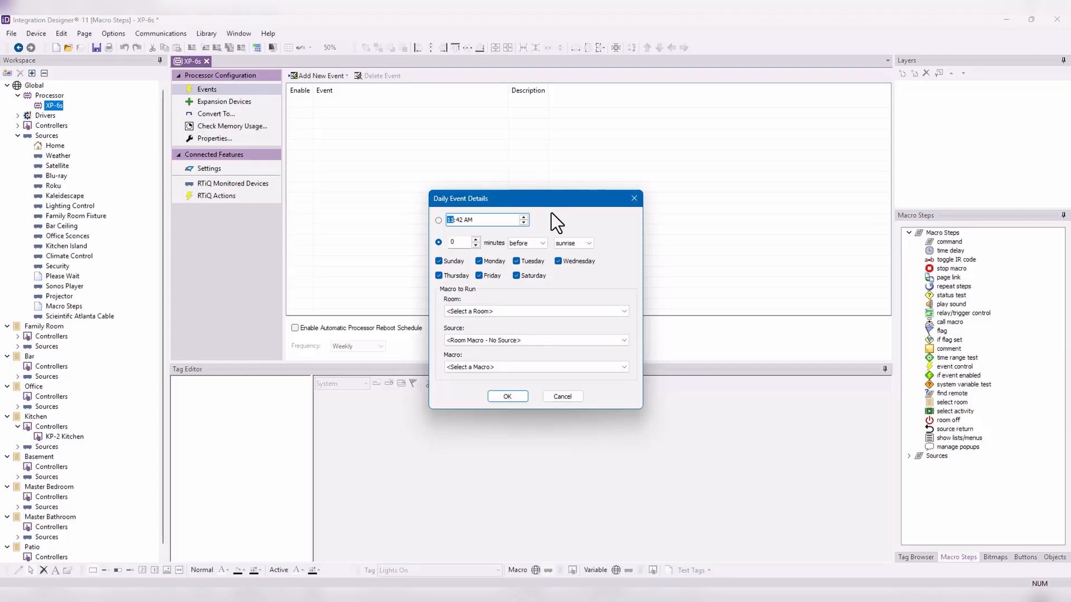
Schedule the daily event for 12:30 PM, exclude Friday and Saturday, and save it without assigning a macro.
left_click(524, 217)
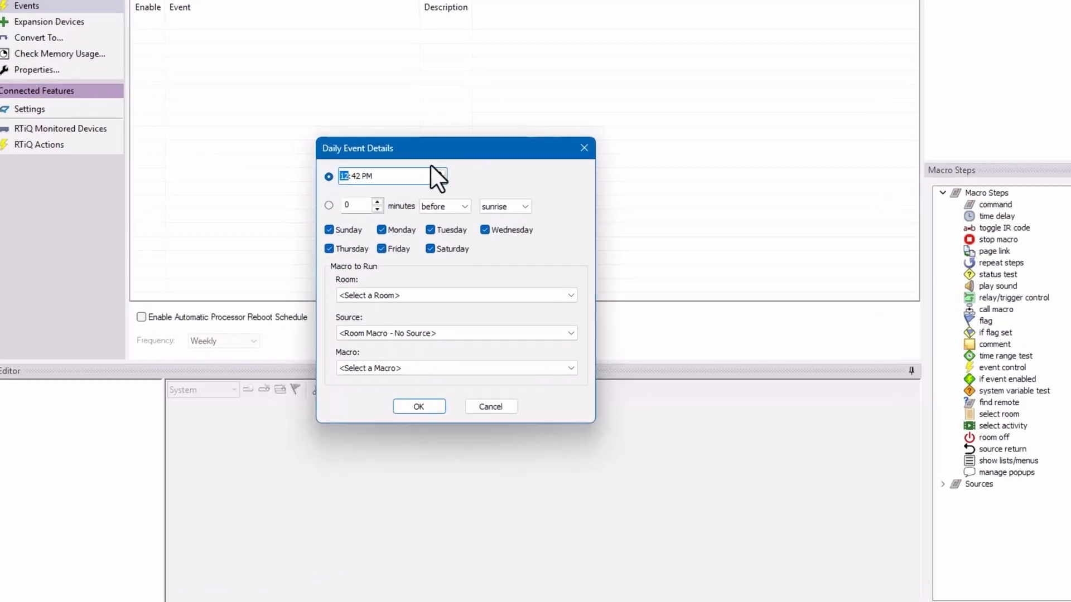
left_click(361, 180)
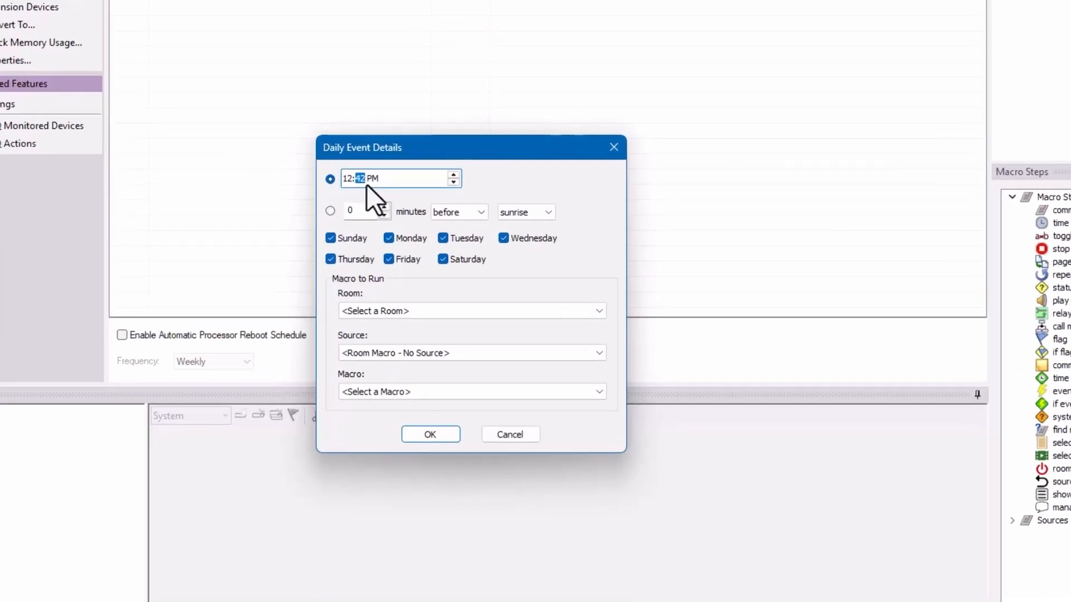
type("30")
left_click(386, 259)
left_click(449, 262)
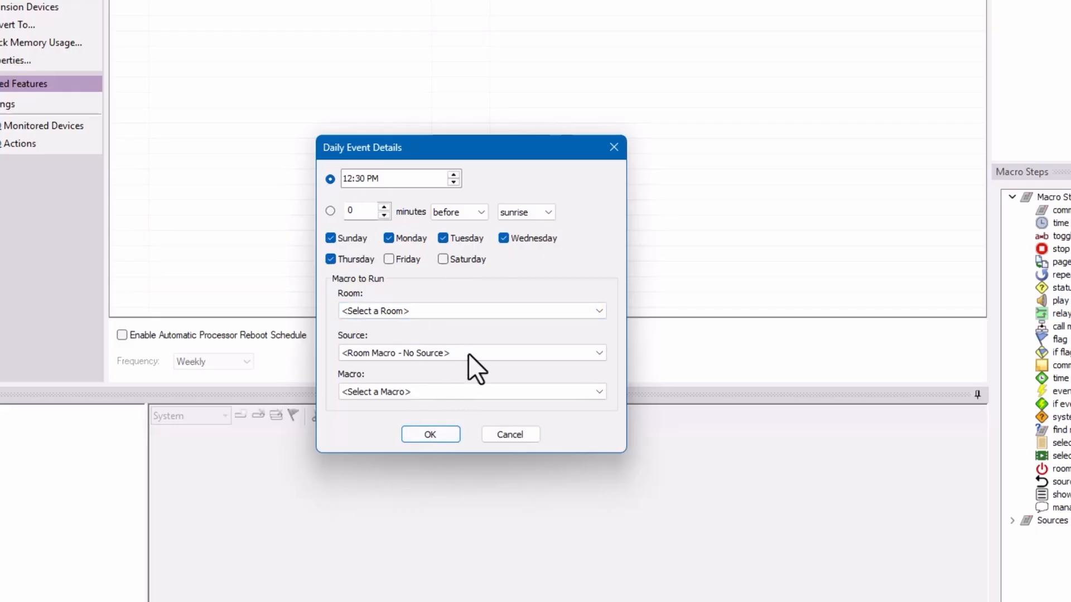
left_click(431, 437)
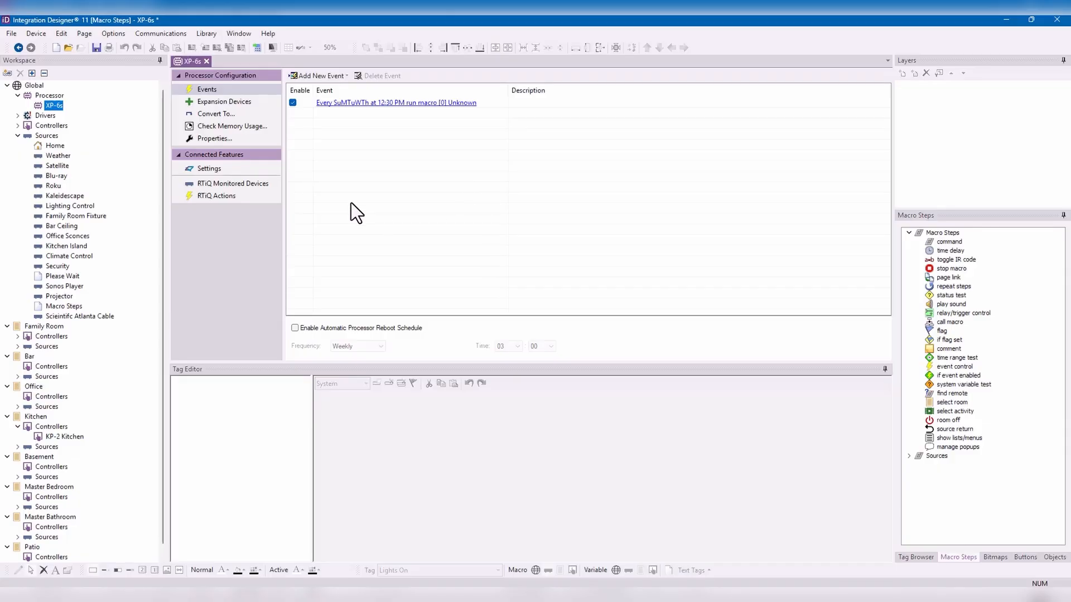
Create a global macro named "Secure the Home" and widen the macro list's Tag column.
left_click(41, 88)
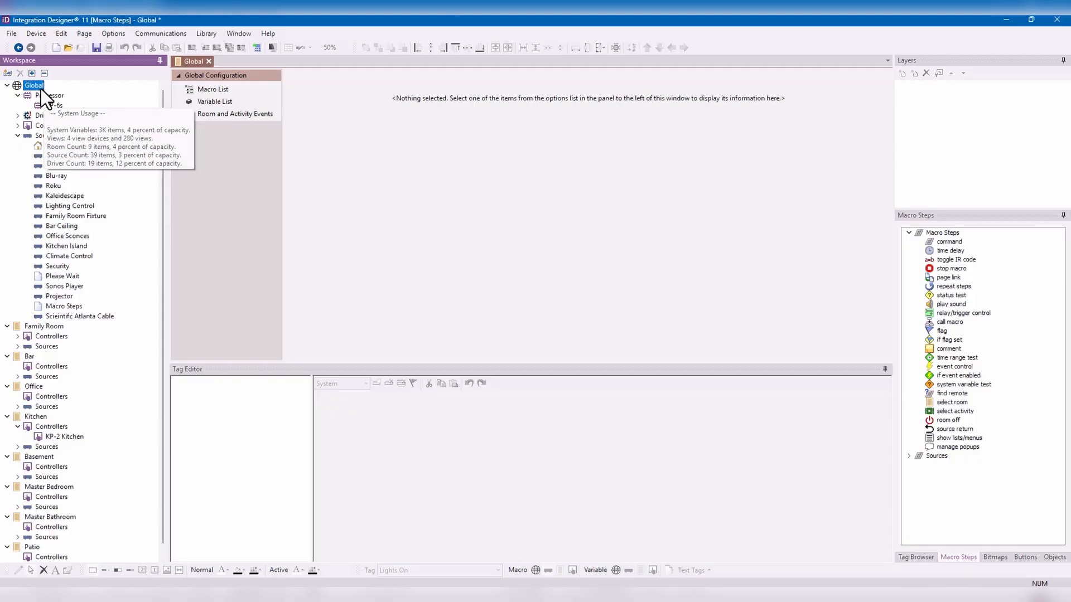
left_click(231, 92)
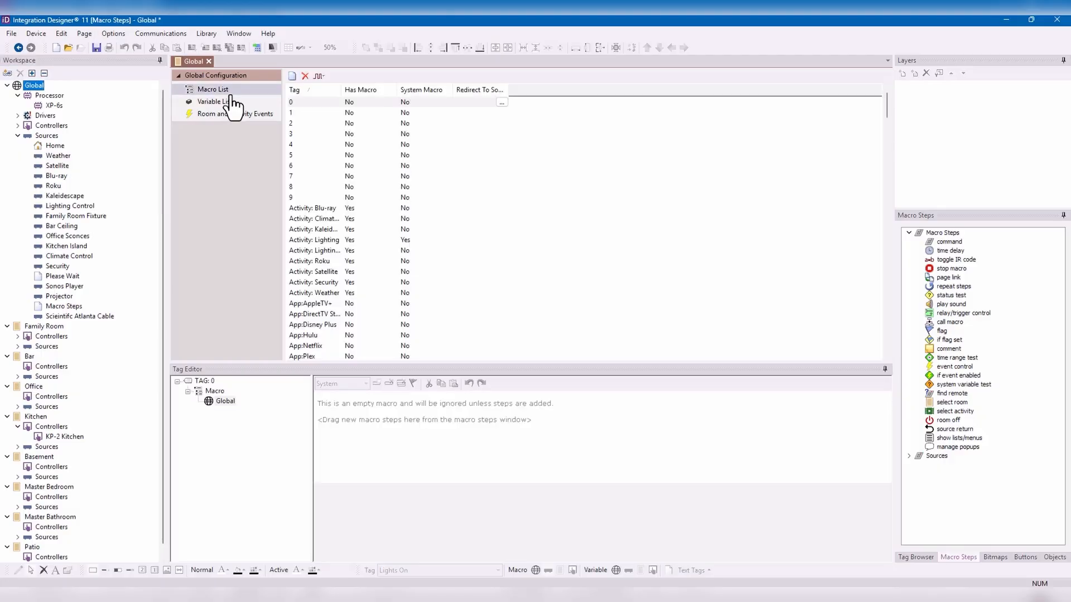
left_click(292, 75)
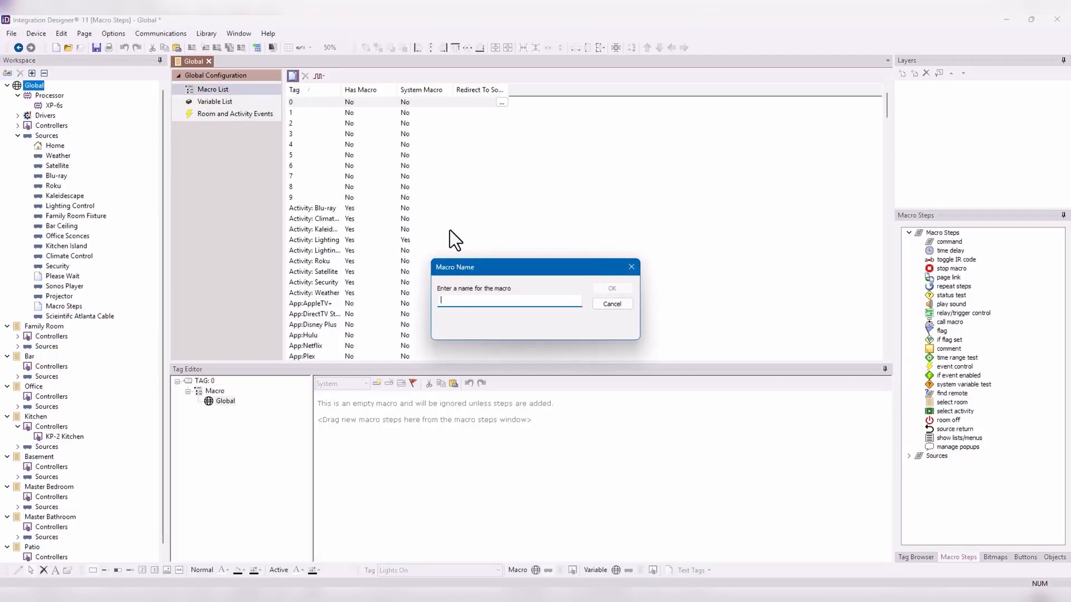
type("Secure the Home")
left_click(611, 289)
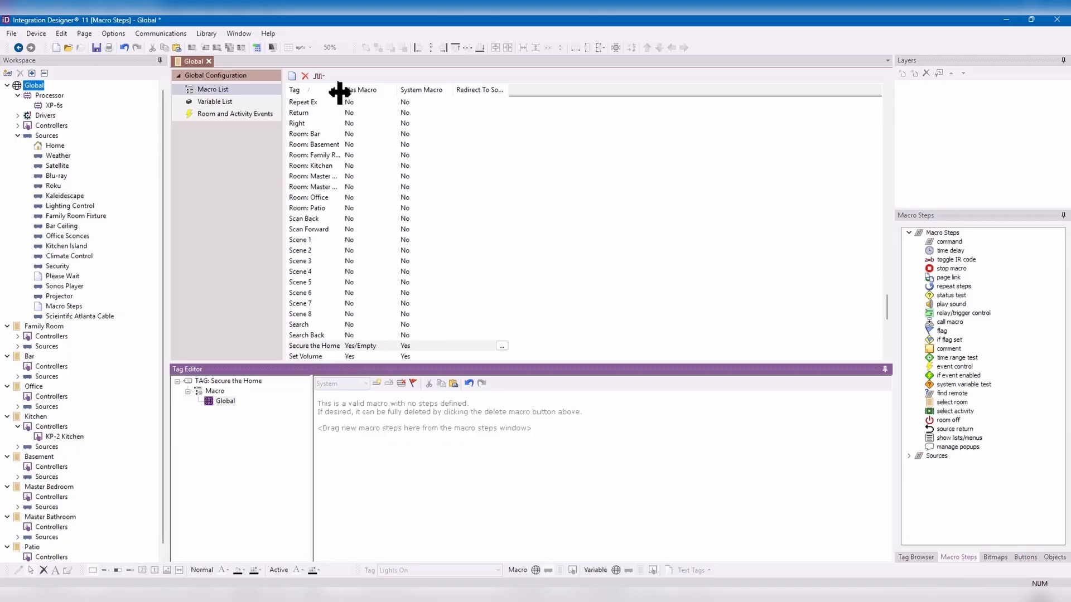
left_click_drag(340, 93, 399, 100)
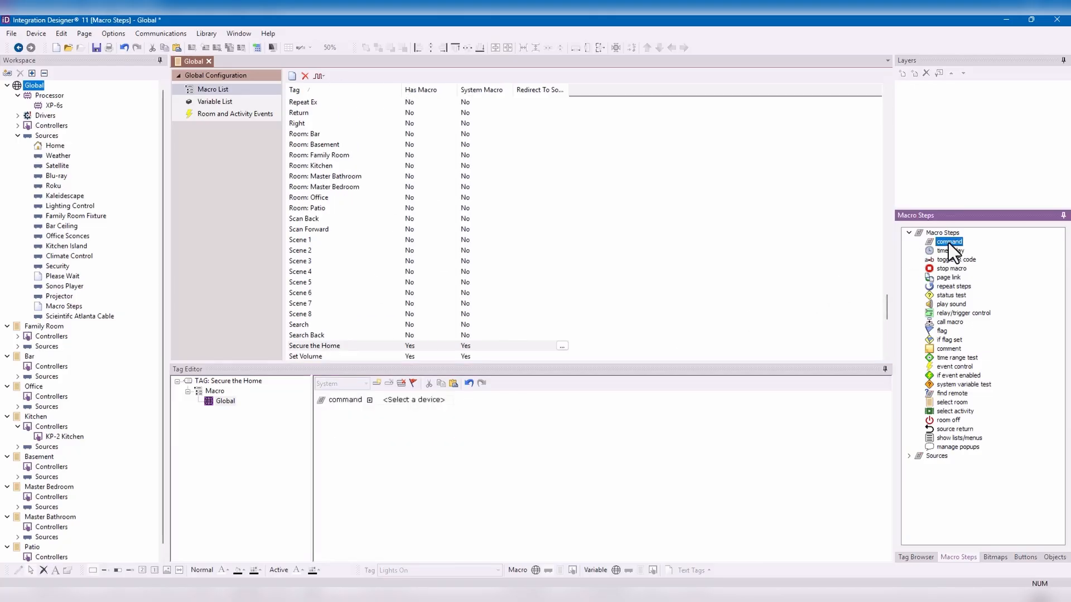
Add a Security General \ Arm command to the Secure the Home macro.
left_click_drag(949, 243, 431, 402)
left_click(428, 401)
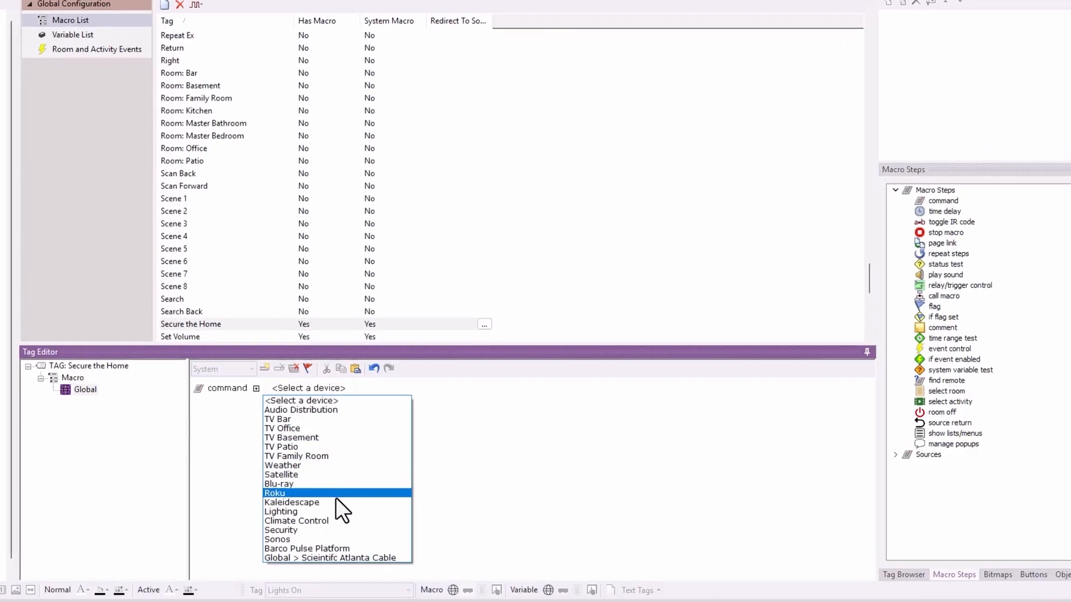
left_click(350, 526)
left_click(404, 392)
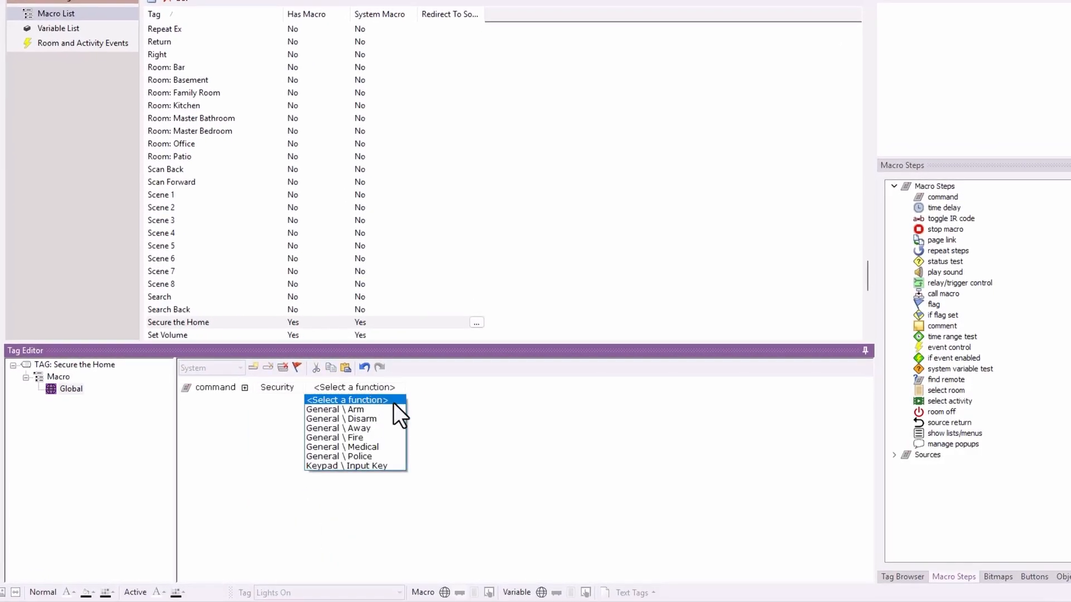
left_click(390, 409)
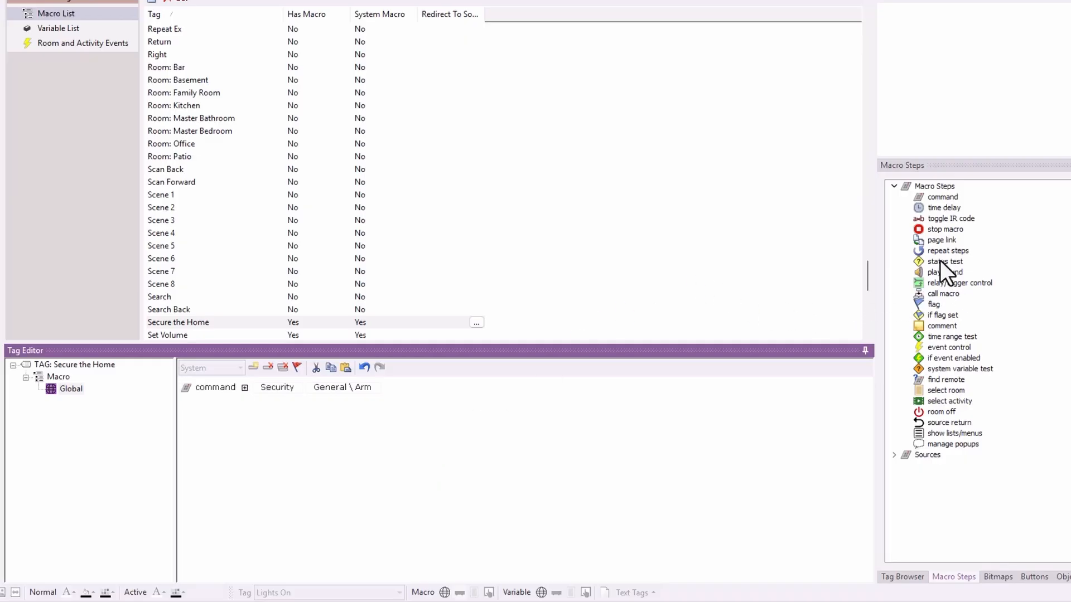
Add a second command to the macro for Lighting Mixed \ Scenes with Scene 2.
double_click(942, 198)
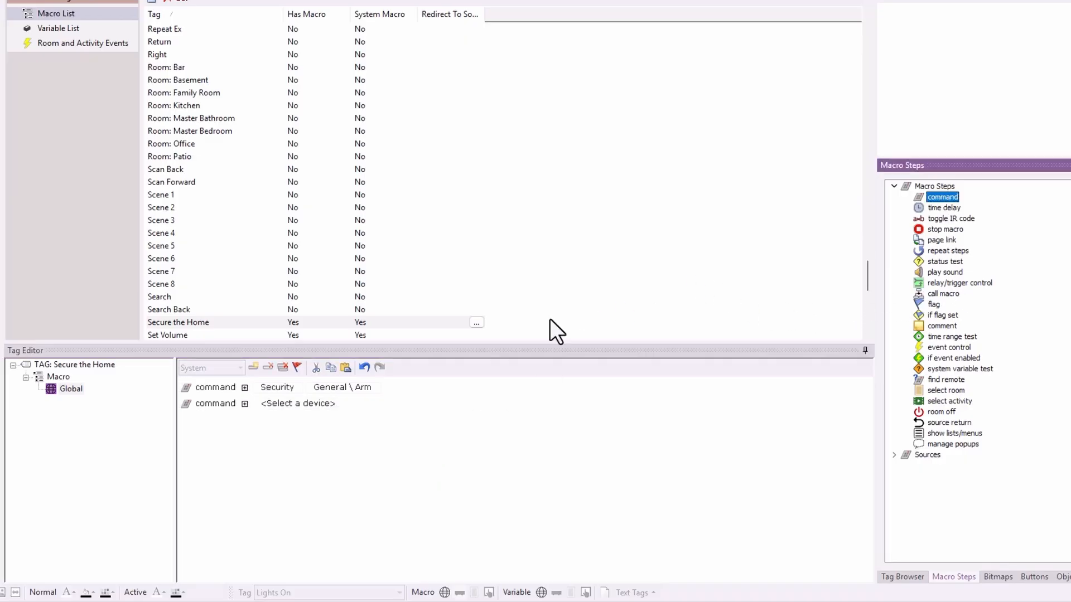
left_click(308, 409)
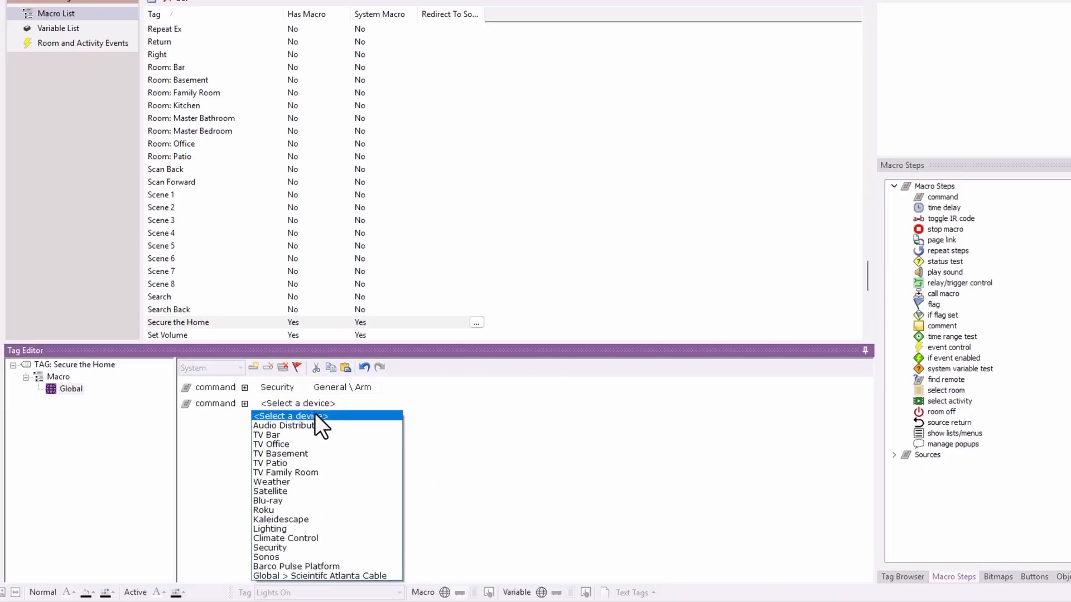
left_click(302, 527)
left_click(357, 407)
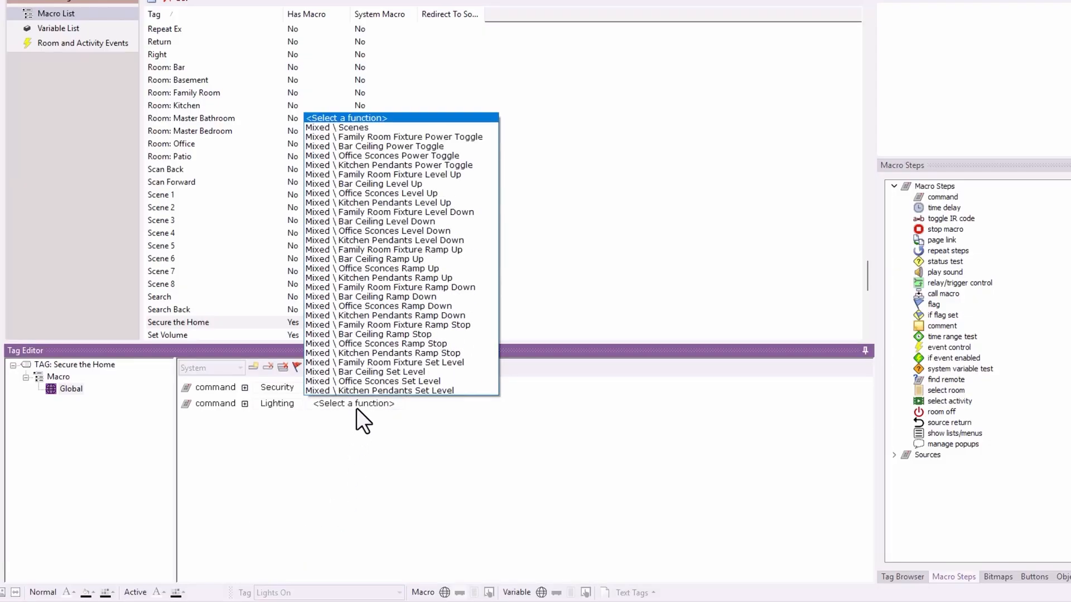
left_click(409, 130)
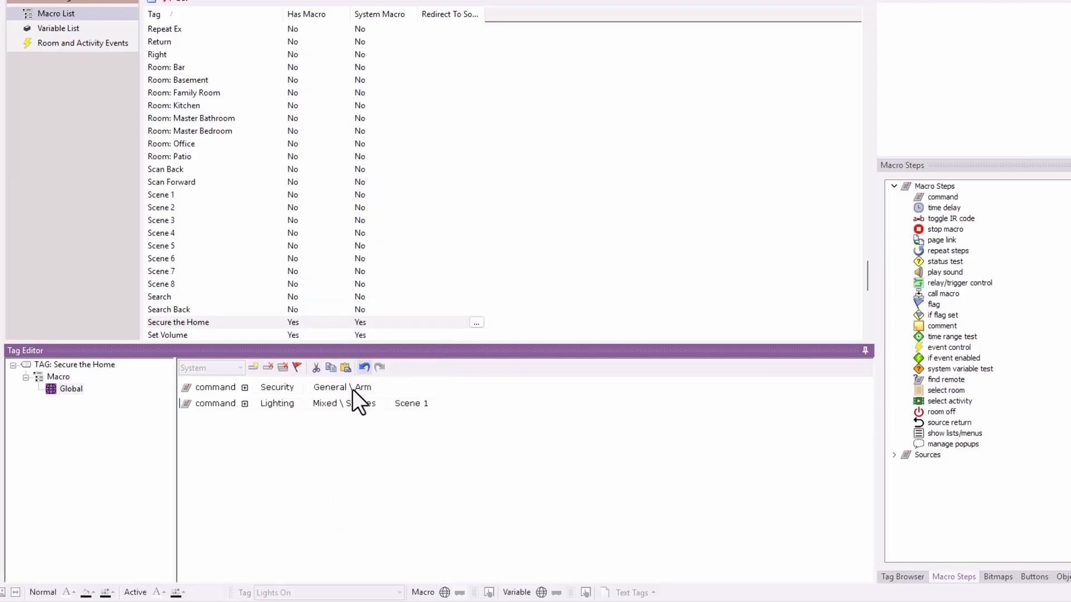
left_click(426, 404)
left_click(420, 425)
Add a comment step reading "Lock the Front DOor" after the lighting scene command.
left_click_drag(945, 325, 401, 457)
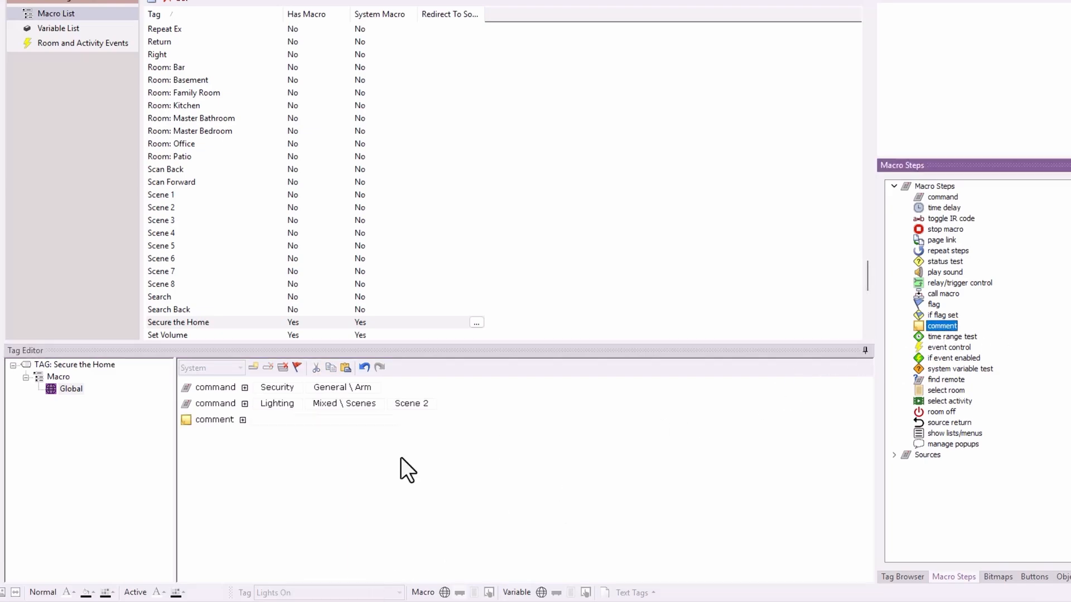
left_click(288, 423)
type("L")
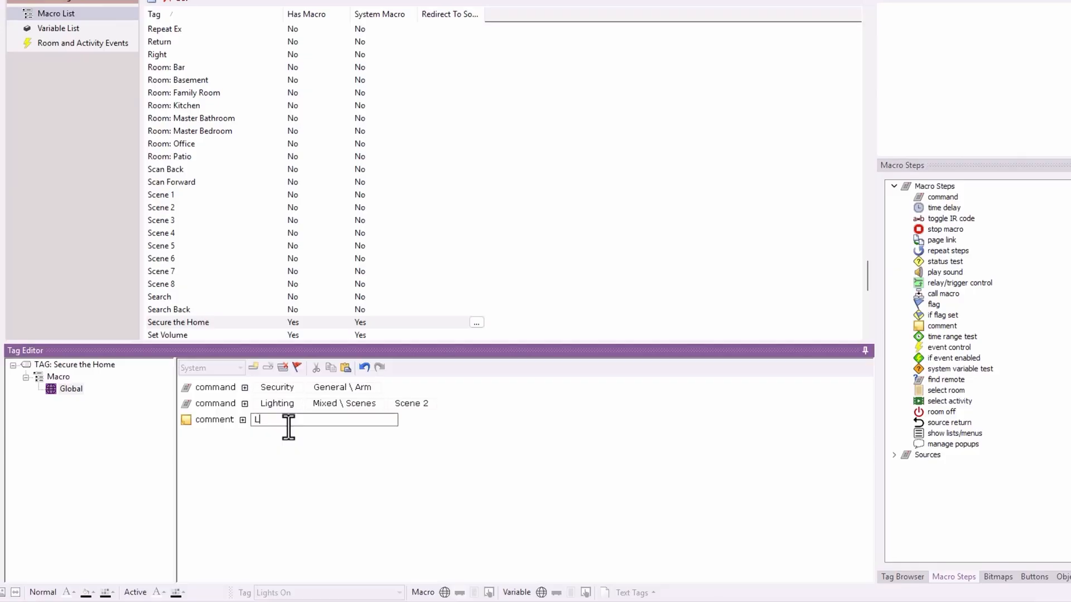
type("ock the Front DOor")
key("Return")
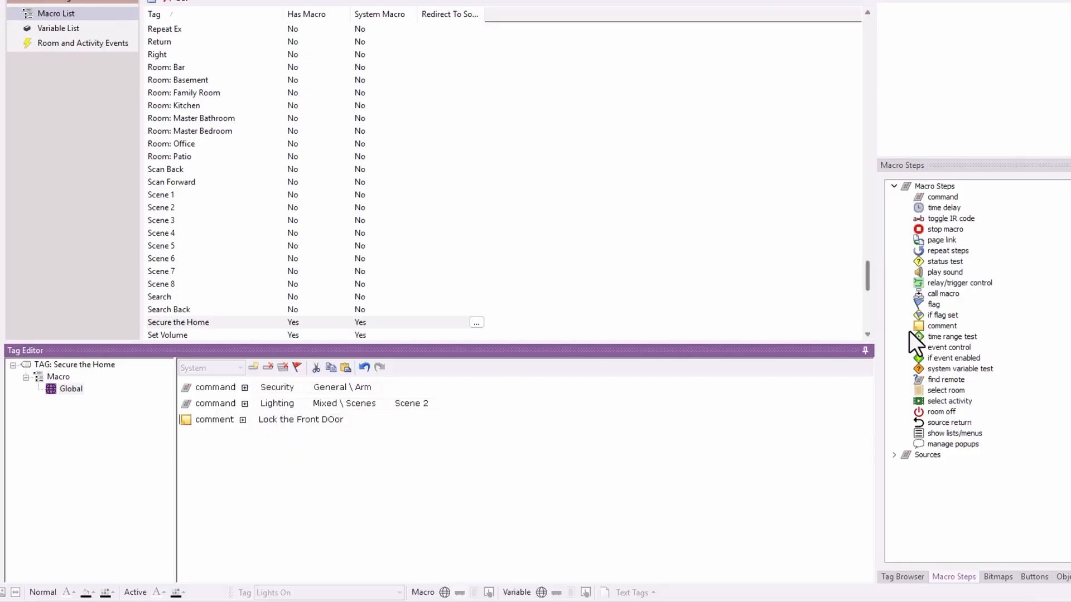
Add a relay/trigger control step to the macro that sets Garage Door to On / Close.
double_click(949, 284)
left_click(350, 437)
left_click(343, 456)
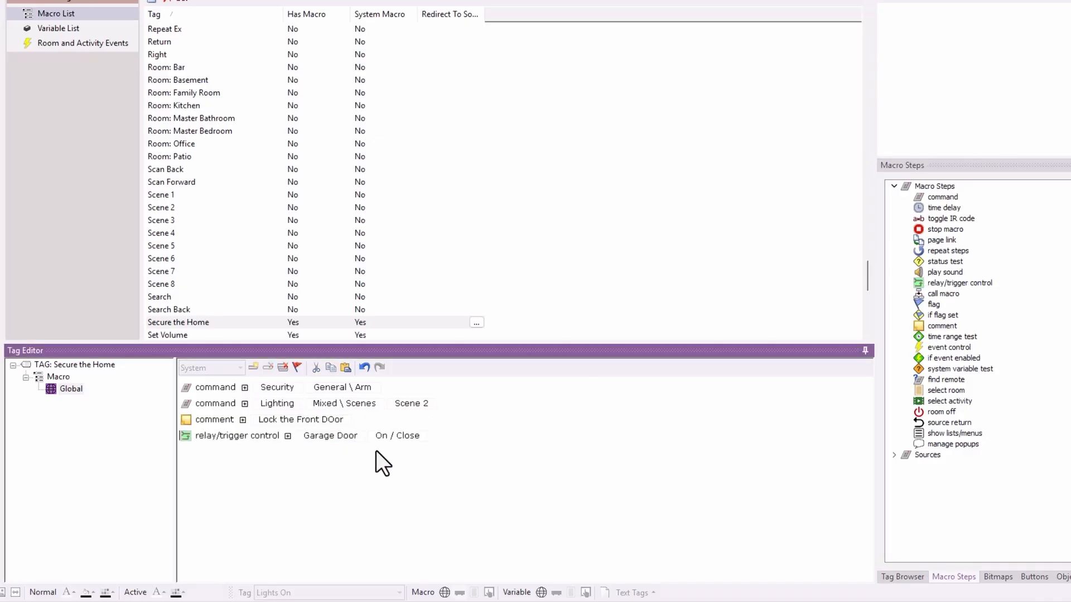
left_click(410, 436)
left_click(418, 448)
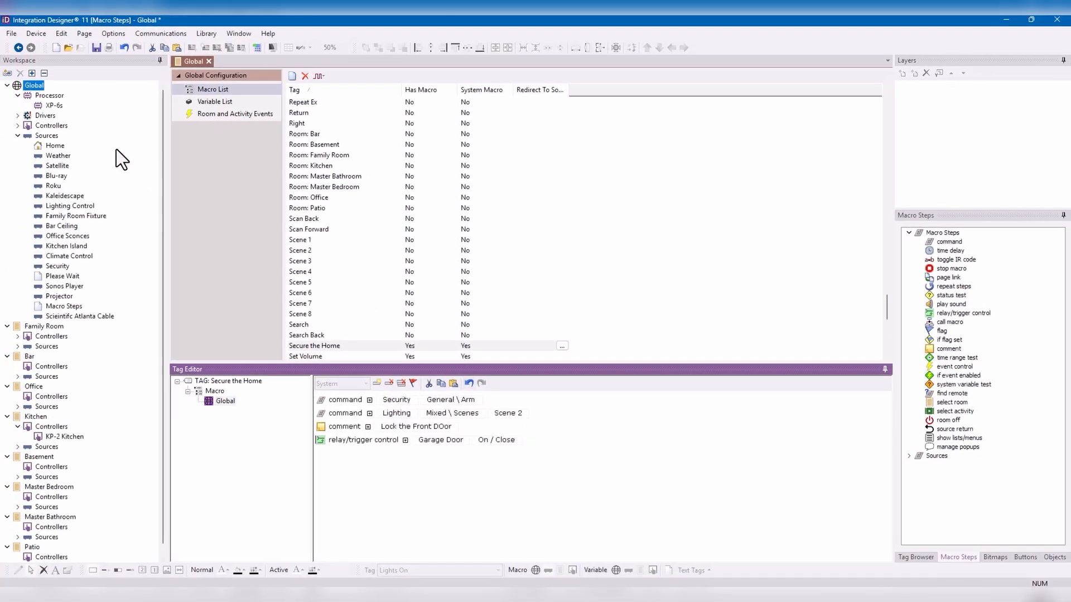
Reopen the XP-6s processor's daily event and change its time to 12:30 AM.
mouse_move(29, 85)
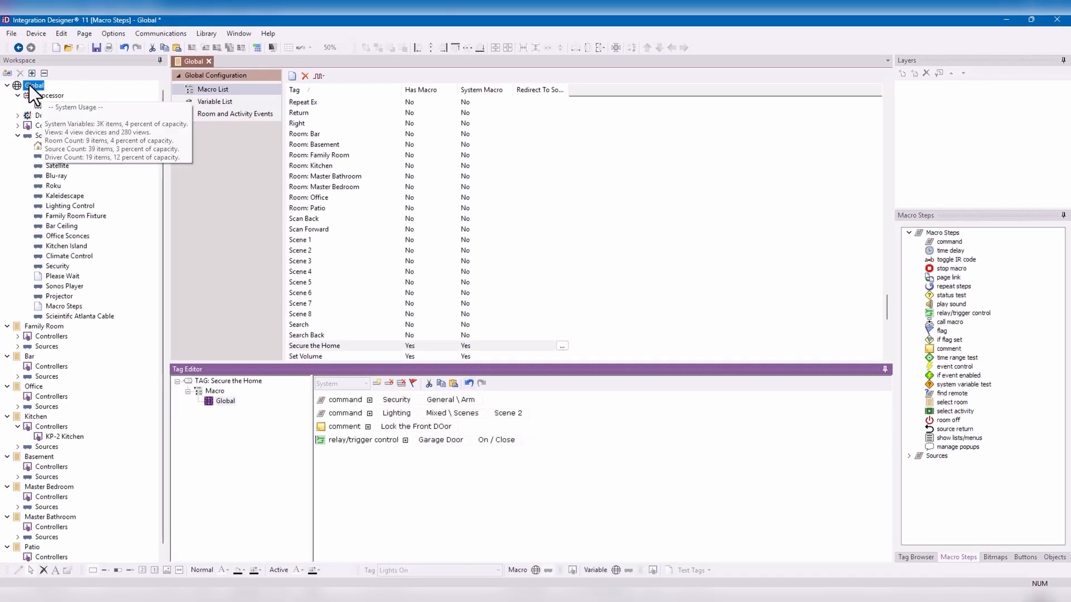
left_click(52, 105)
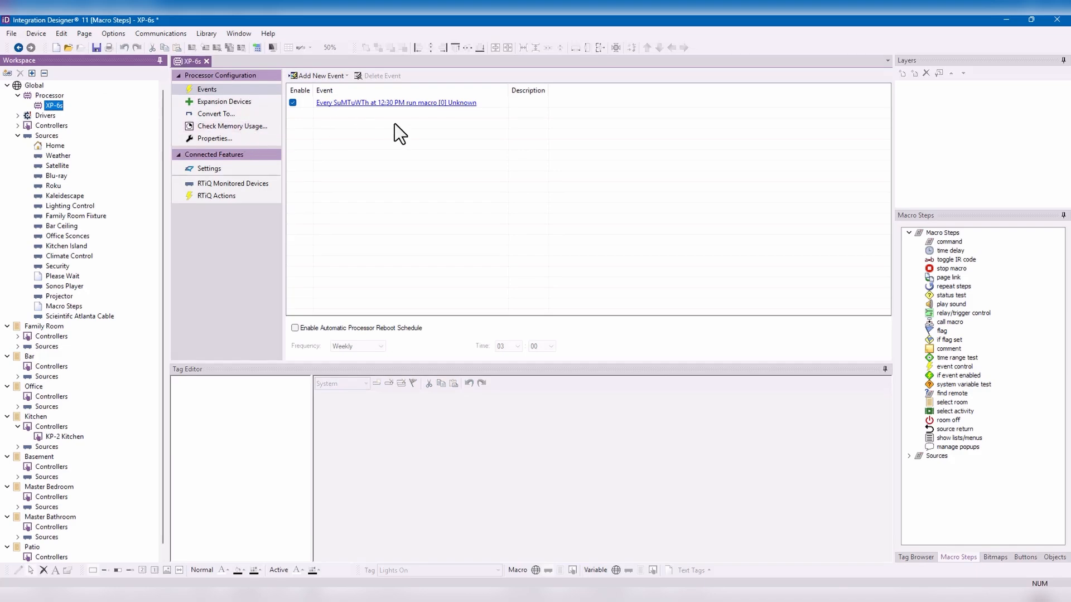
left_click(400, 104)
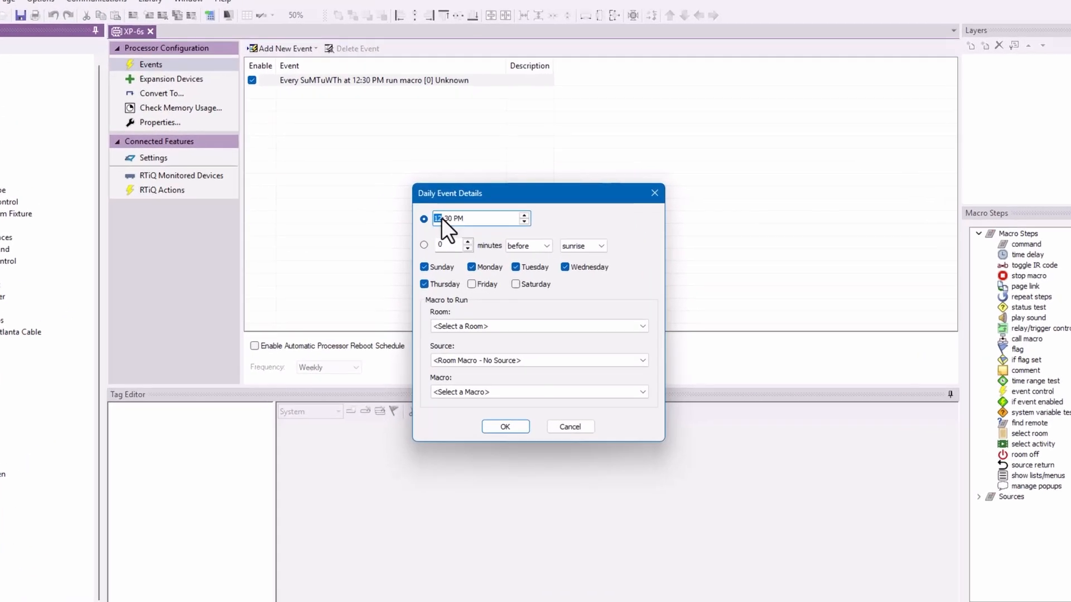
left_click(465, 220)
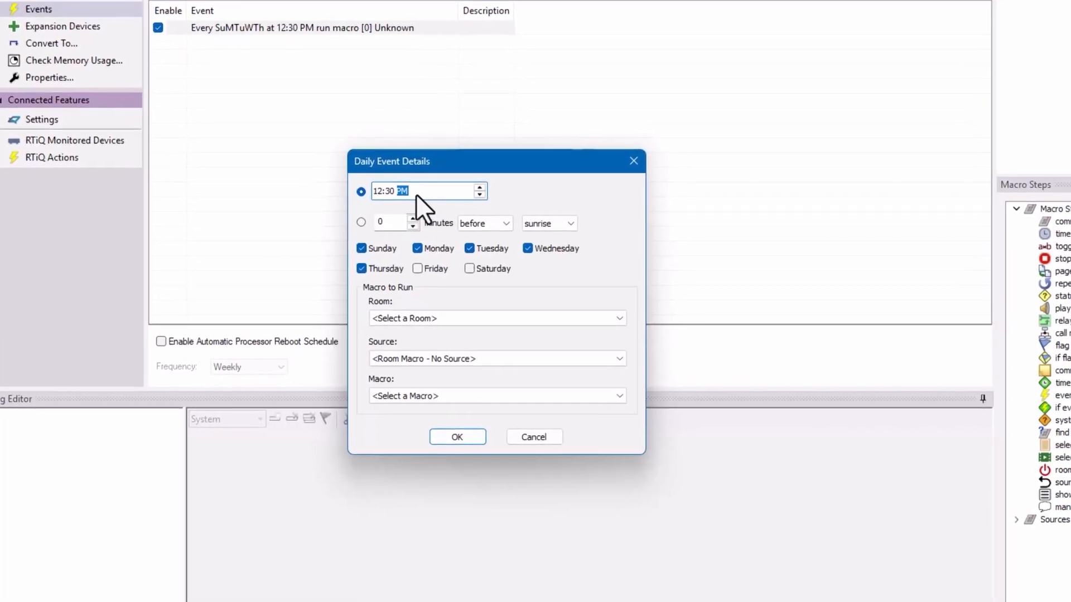
type("a")
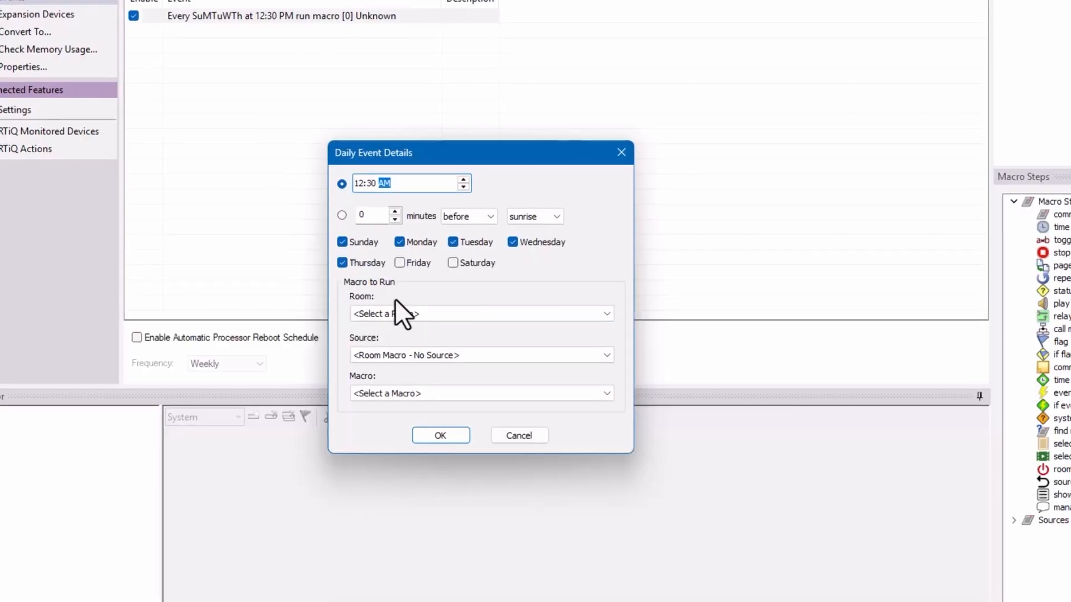
Set the daily event to run the Global room's Secure the Home macro with no source, and save the event.
left_click(404, 312)
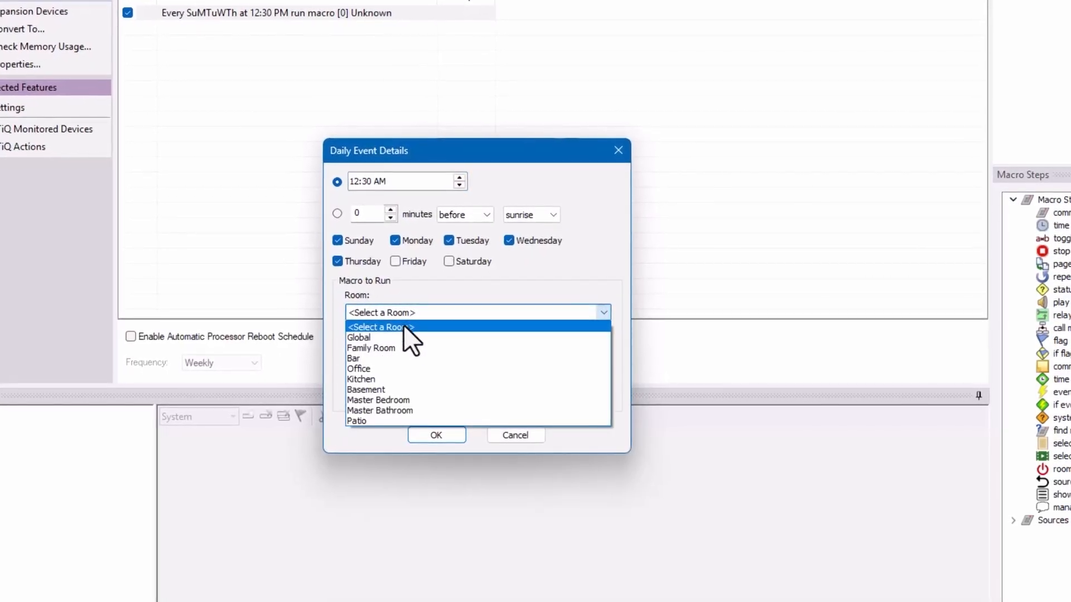
left_click(381, 339)
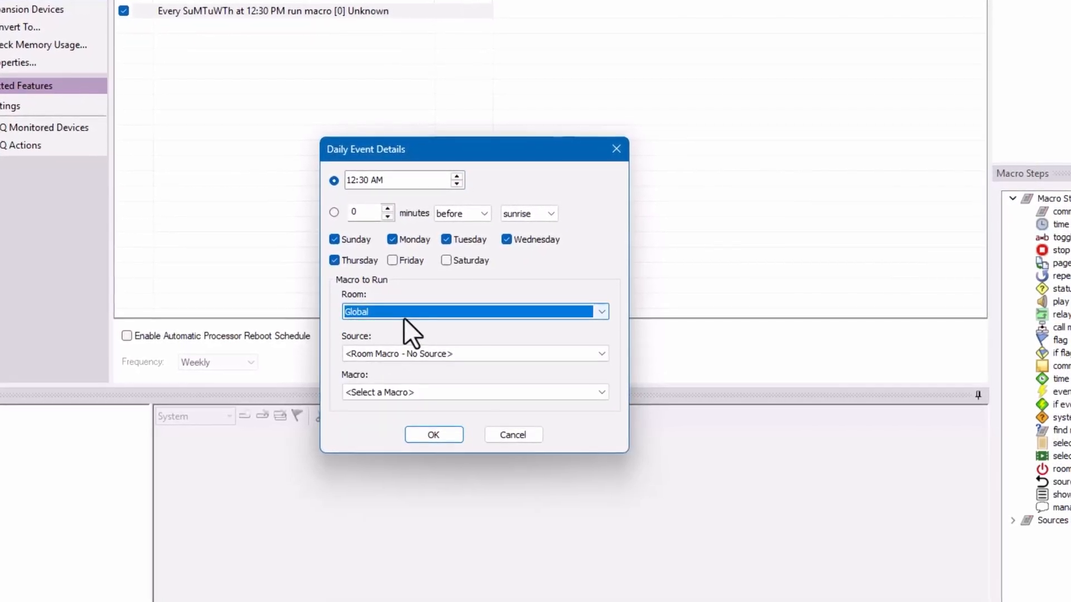
left_click(437, 354)
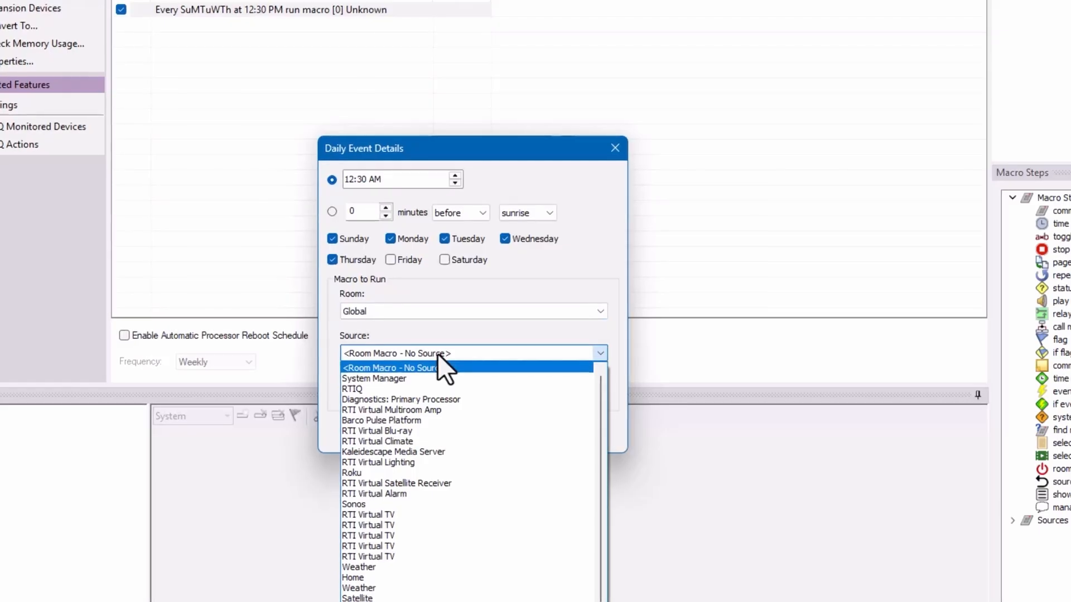
left_click(437, 353)
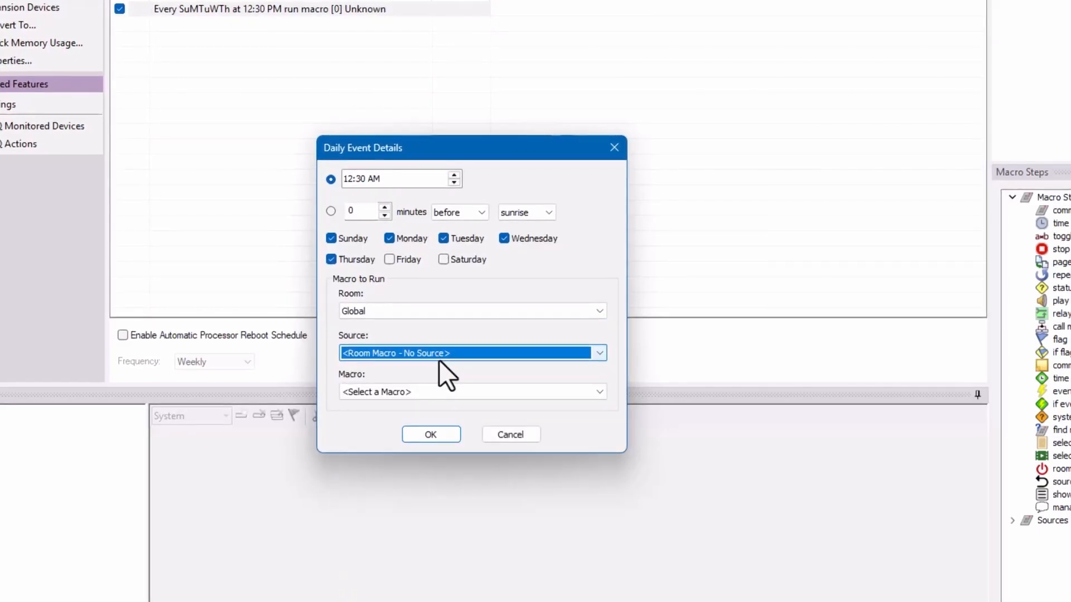
left_click(433, 392)
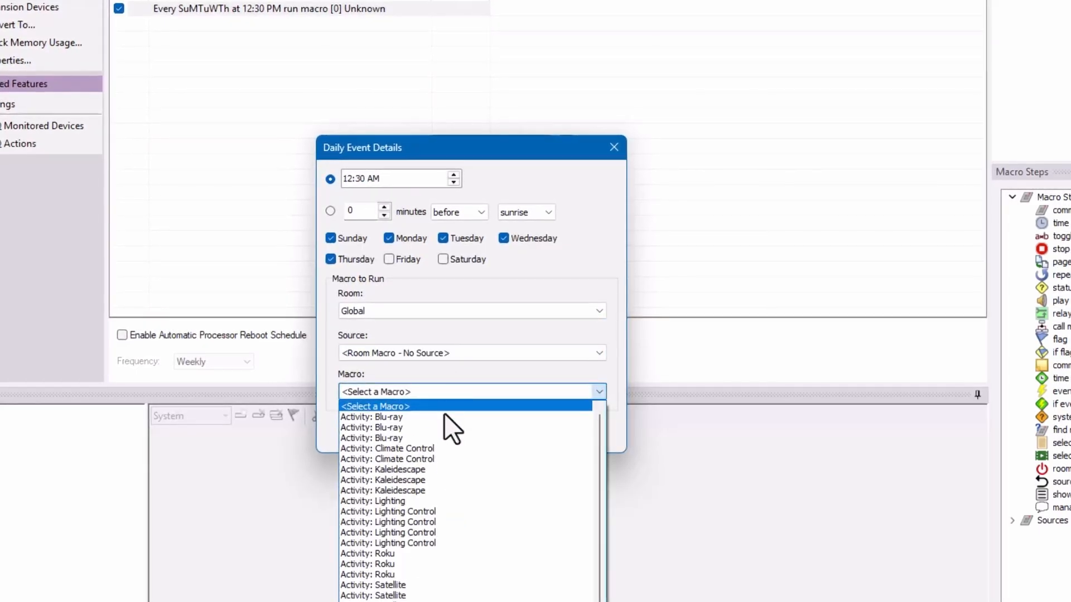
left_click(390, 600)
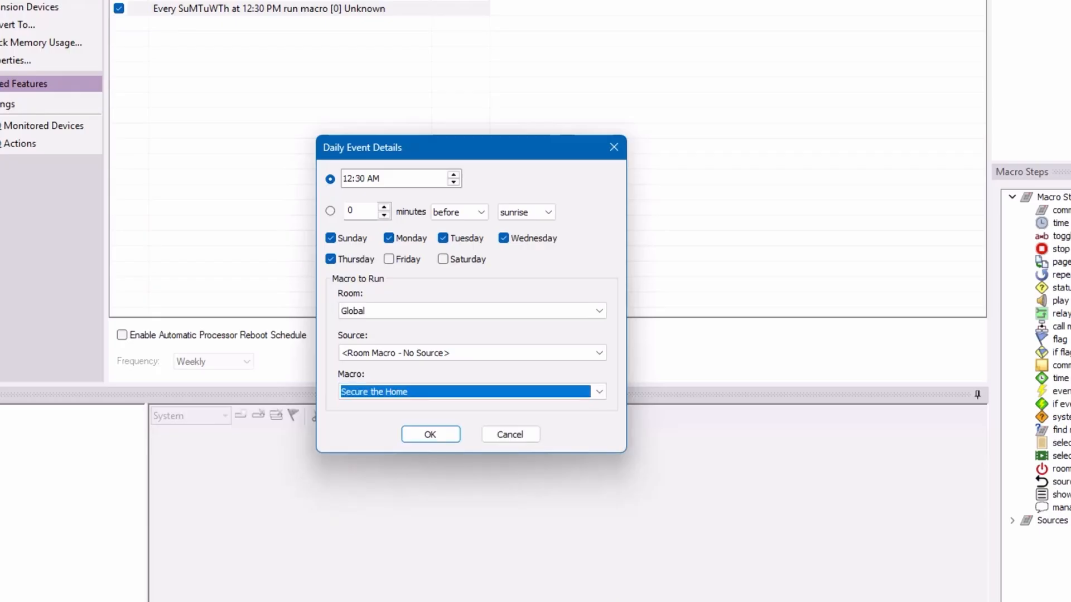
left_click(437, 435)
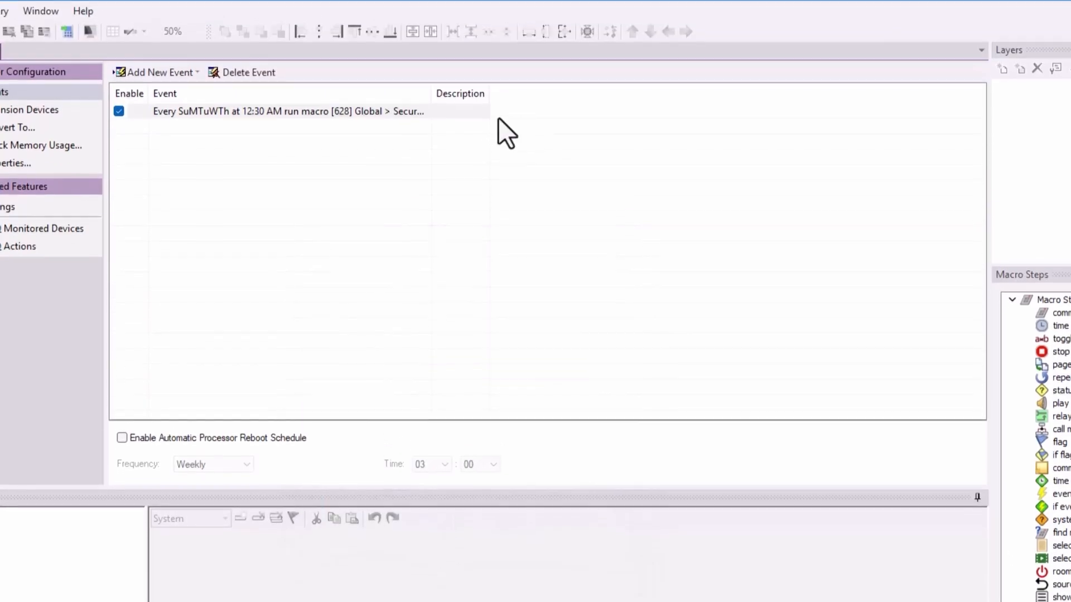
Widen the event list's Event and Description columns and describe the daily event as "This secures the Home Weekdays".
left_click_drag(433, 93, 487, 93)
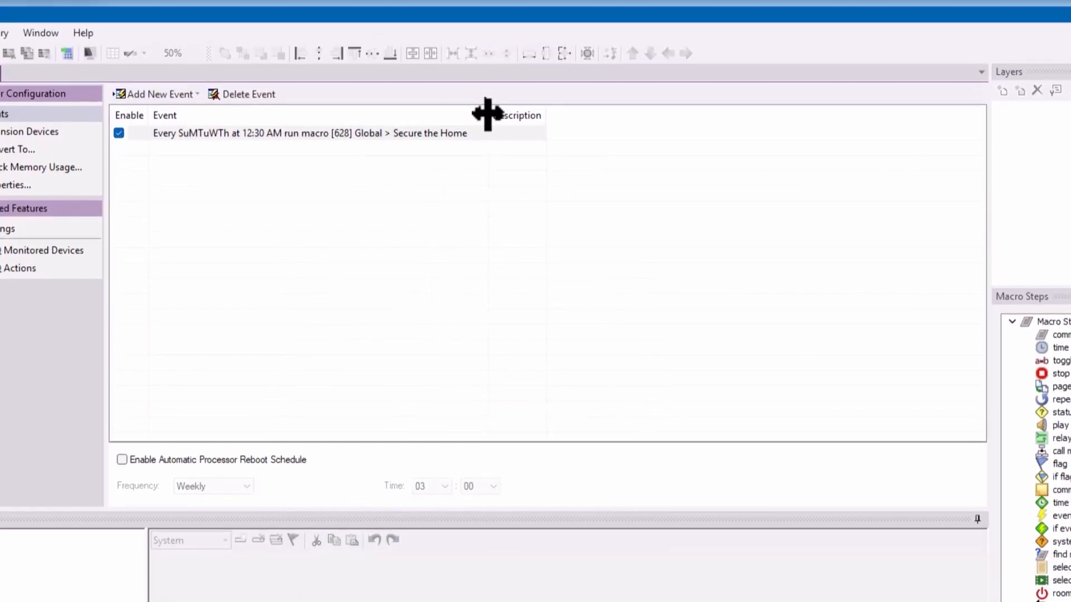
left_click_drag(552, 117, 689, 120)
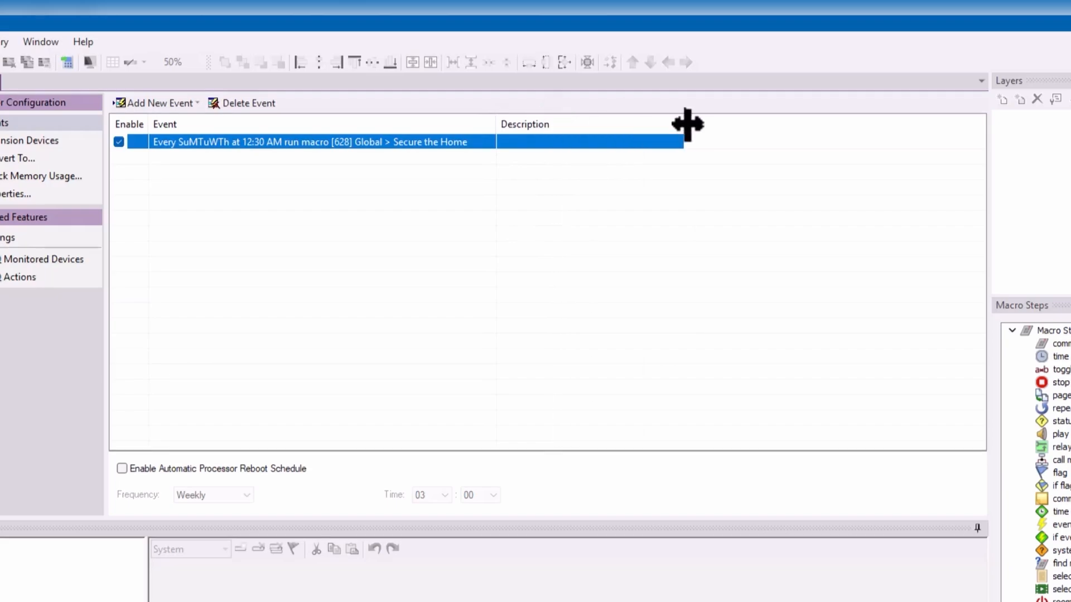
left_click(640, 143)
type("This")
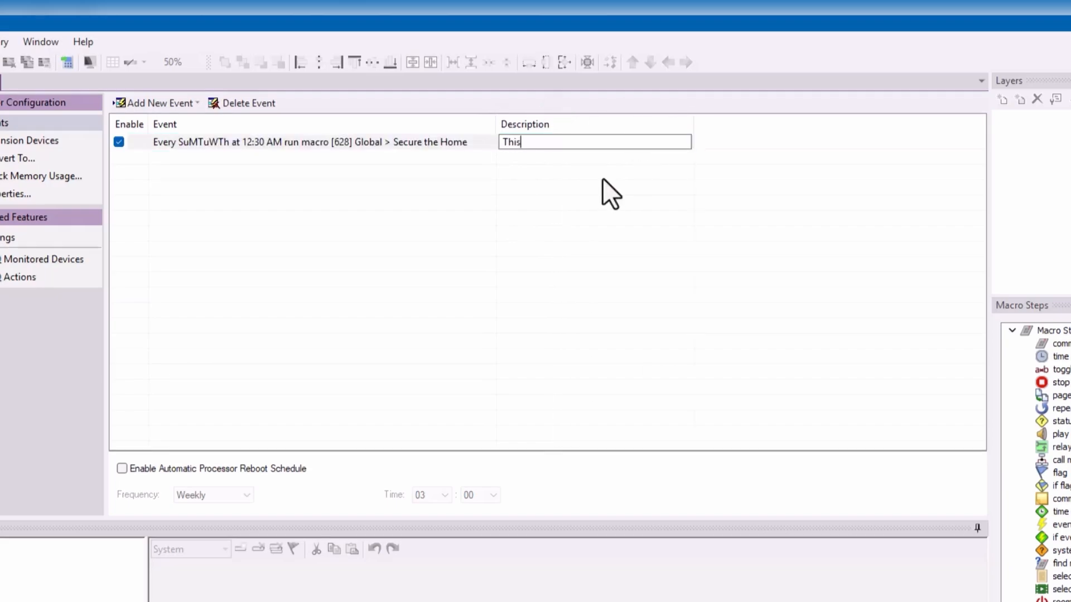
type(" secures the Home Weekdays")
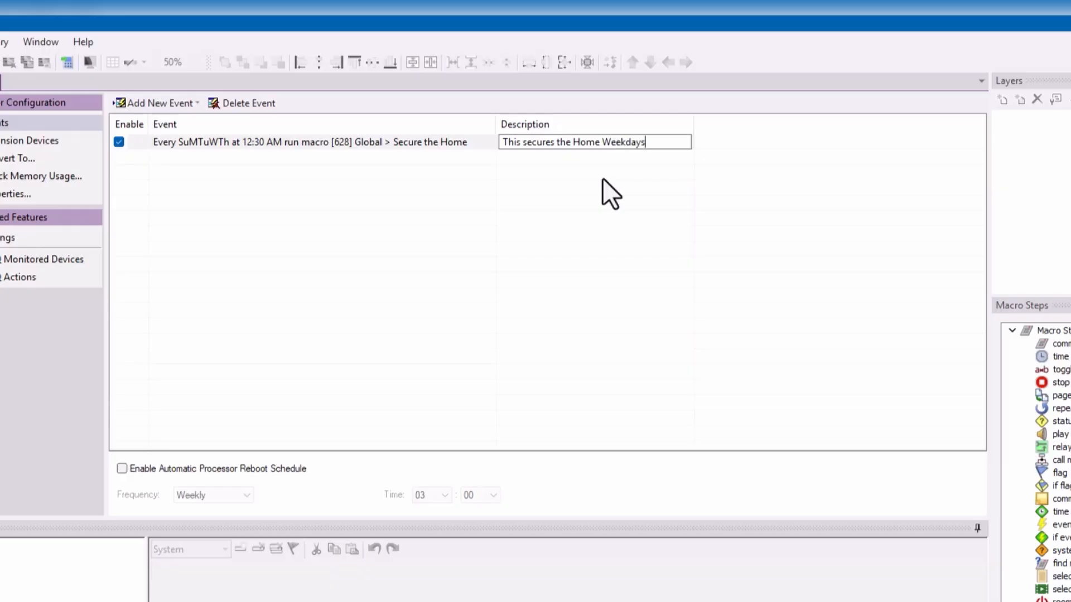
left_click(570, 340)
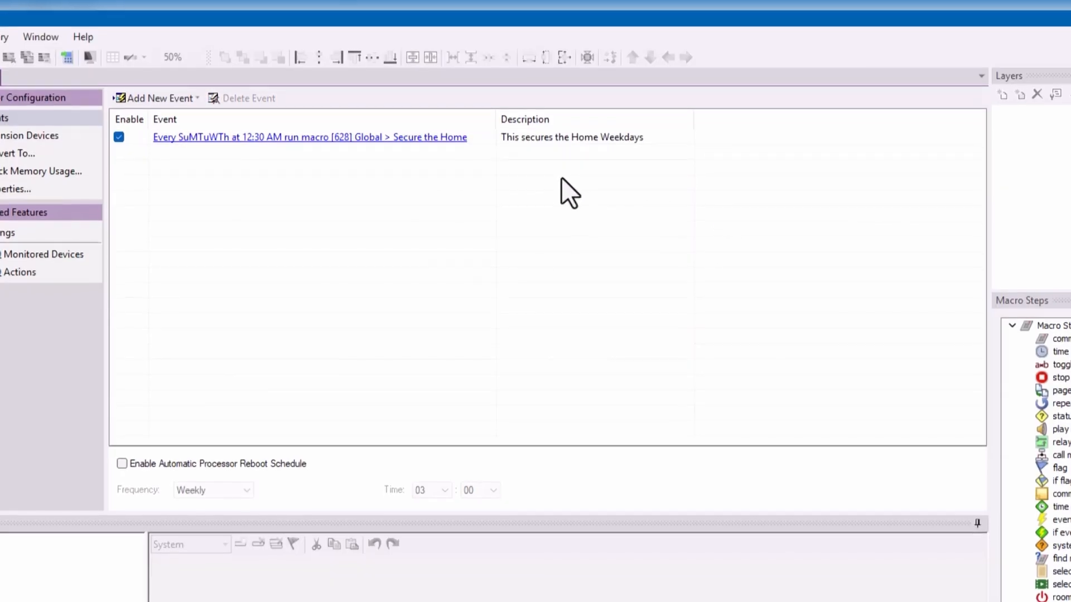
Review the daily event's schedule and assigned macro, and locate the event-related macro steps.
double_click(360, 110)
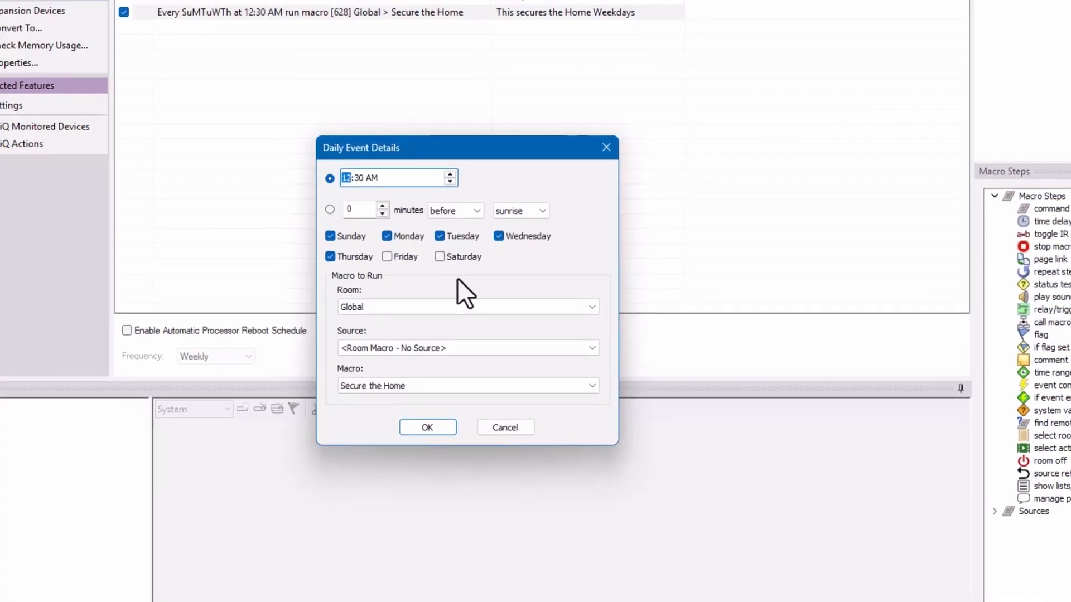
left_click(411, 384)
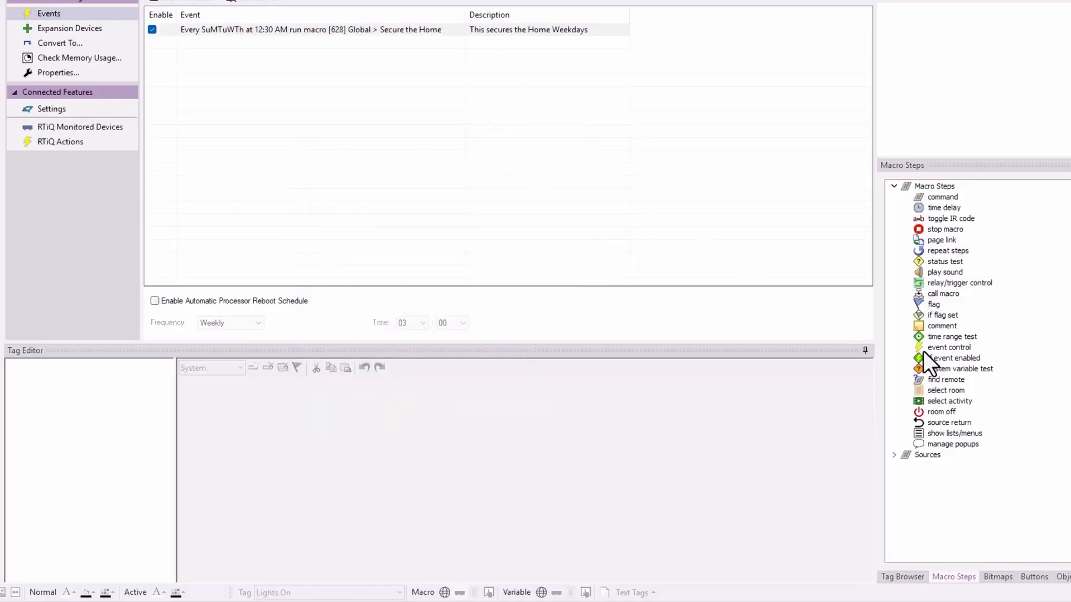
left_click(956, 349)
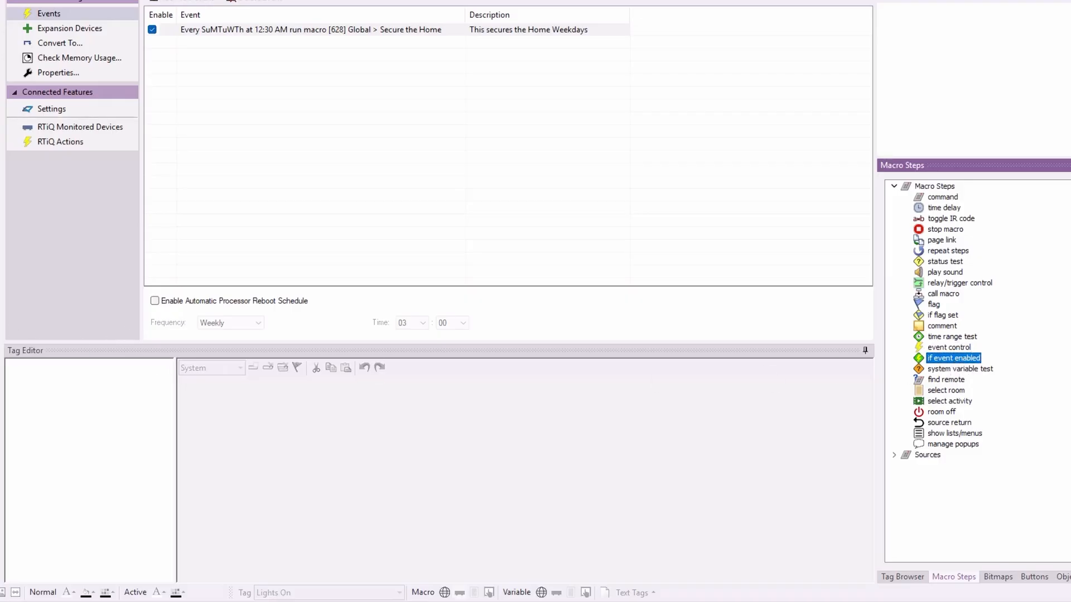
Return to the iPad's Macro Steps page, move the blank button up, and place a copy directly below it.
left_click(2, 308)
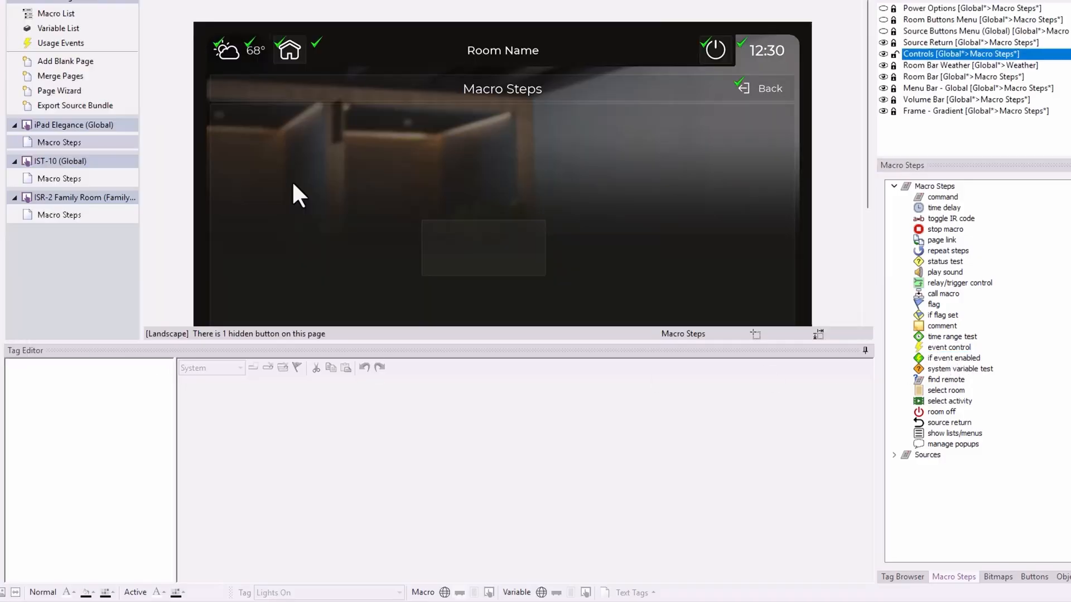
left_click(480, 254)
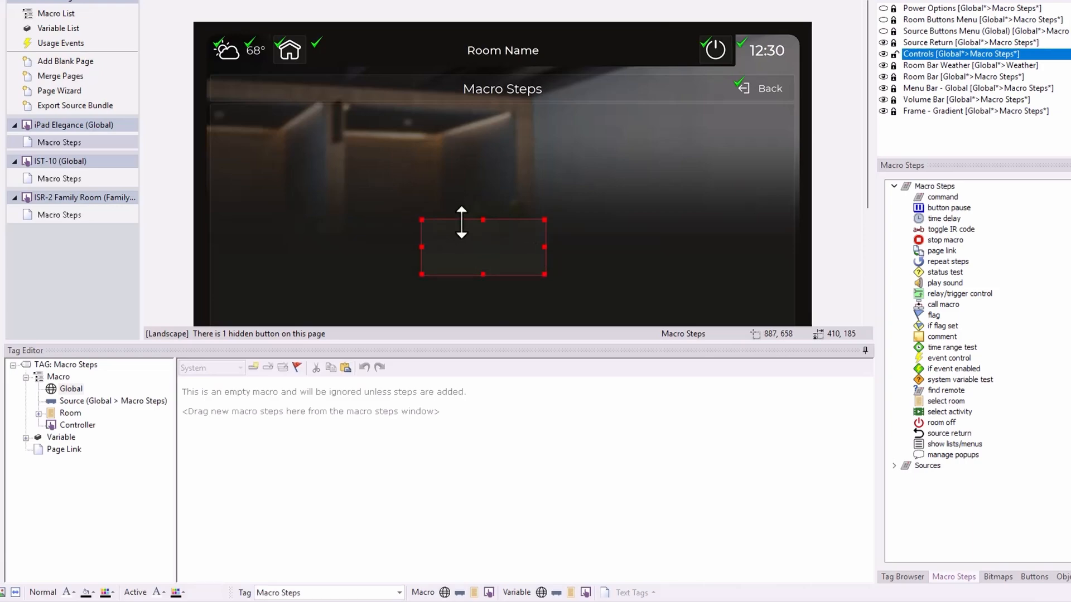
left_click_drag(490, 239, 506, 165)
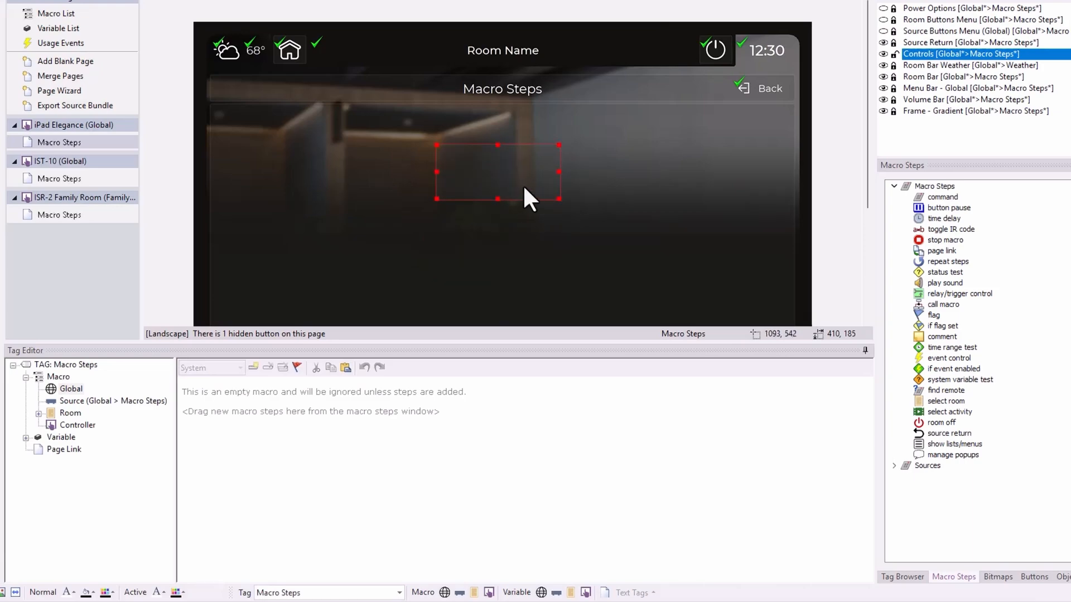
left_click_drag(505, 177, 507, 245)
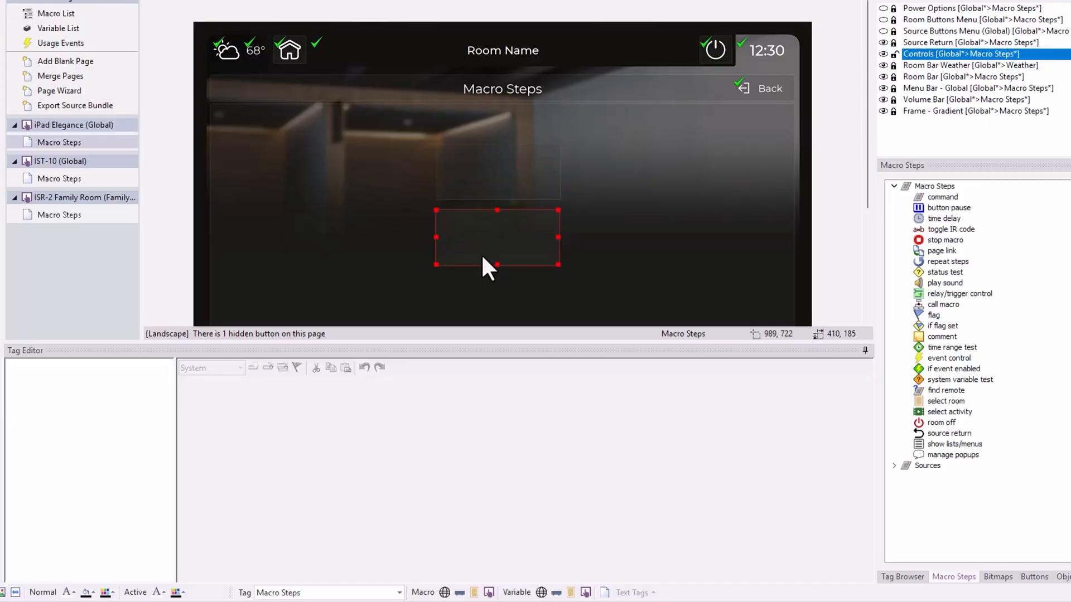
Assign a new tag named "Turn Off Event" to the lower blank button.
left_click(335, 593)
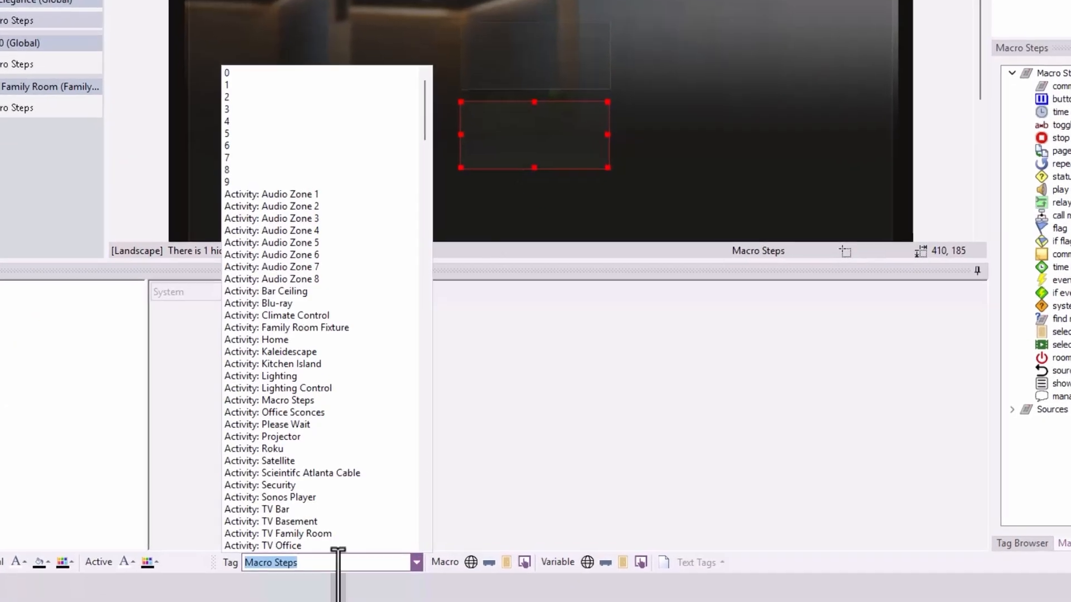
type("Turn On")
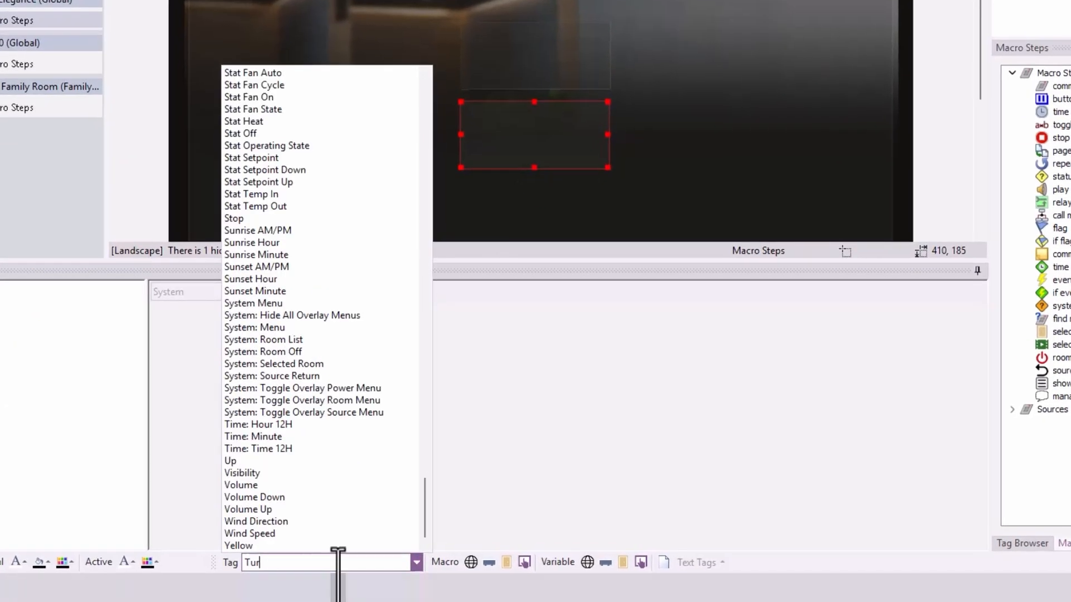
key("BackSpace")
key("BackSpace")
type("ff Event")
key("Return")
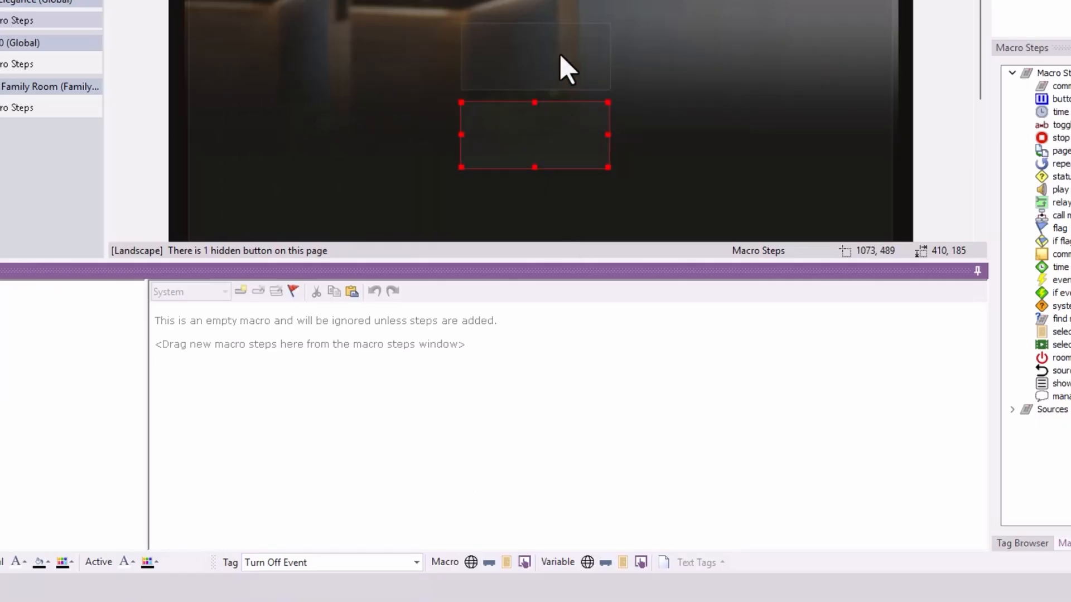
Assign a new tag named "Turn On Event" to the upper blank button.
left_click(564, 67)
left_click(333, 559)
type("Turn ")
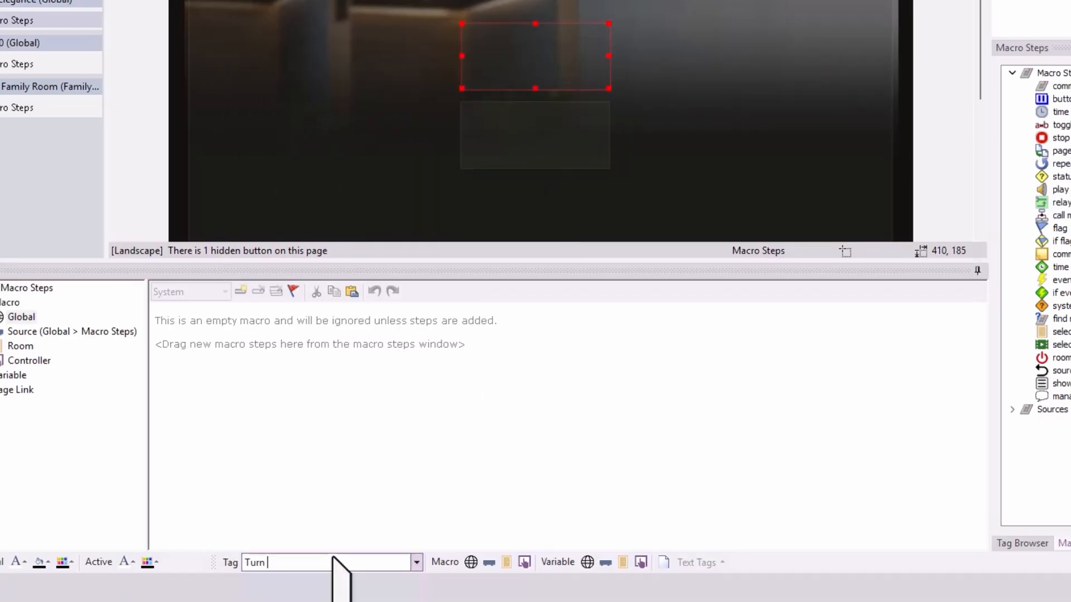
type("On Event")
key("Return")
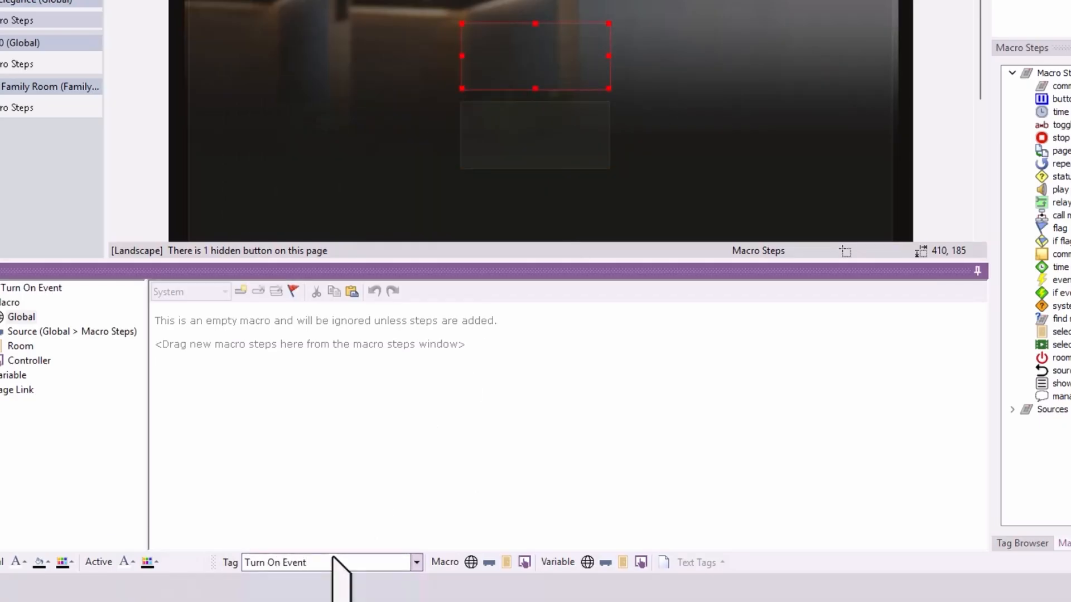
Label the upper Turn On Event button with the text "Enable Weekdays".
right_click(534, 50)
left_click(572, 75)
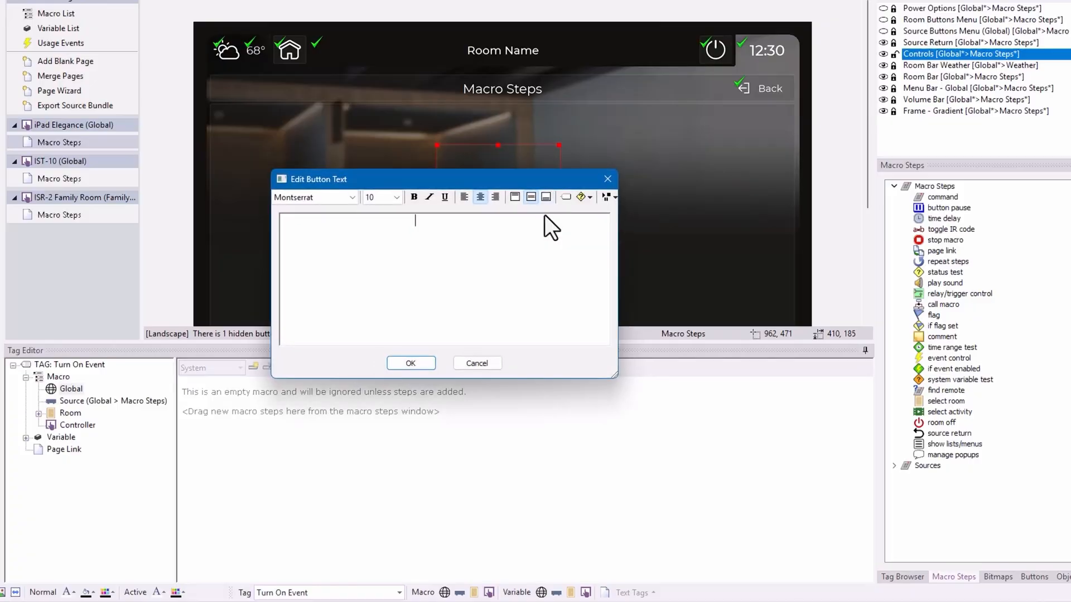
type("Enable Weekdays")
left_click(411, 363)
Label the lower Turn Off Event button with the text "Disable Weekdays".
right_click(513, 242)
left_click(567, 266)
type("Disable Weekdays")
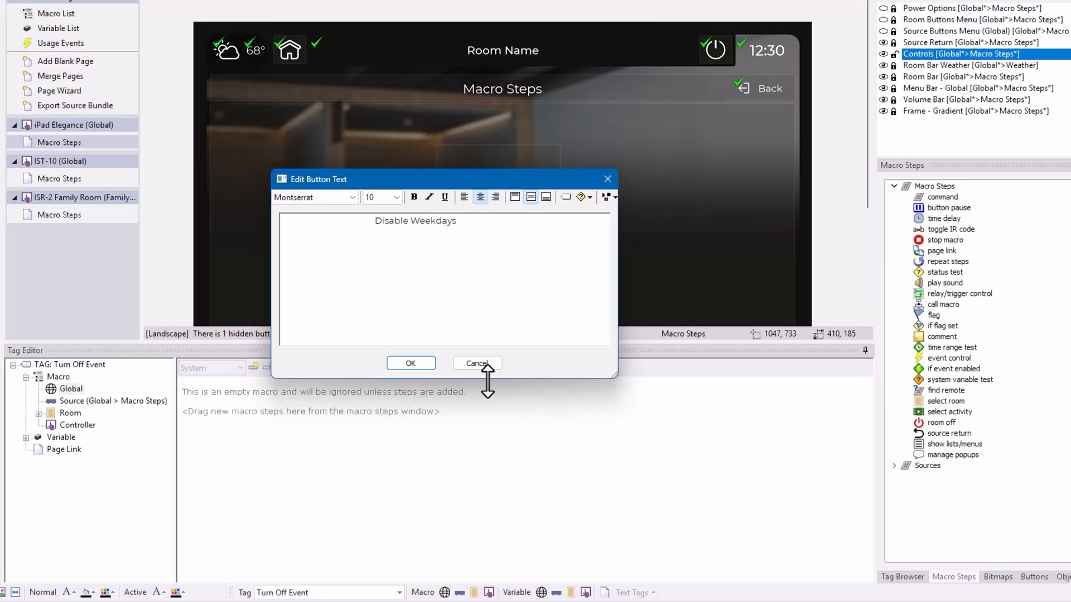
left_click(411, 364)
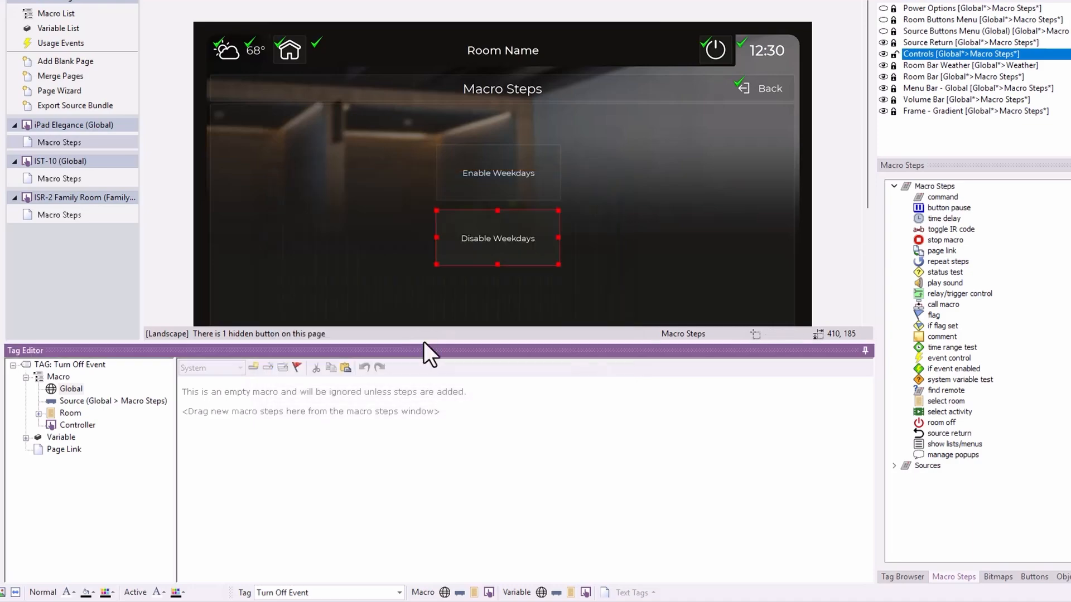
Add an event control step for the Every SuMTuWTh at 12:30 AM event to the Enable Weekdays button's source-level macro.
left_click(529, 166)
left_click(503, 234)
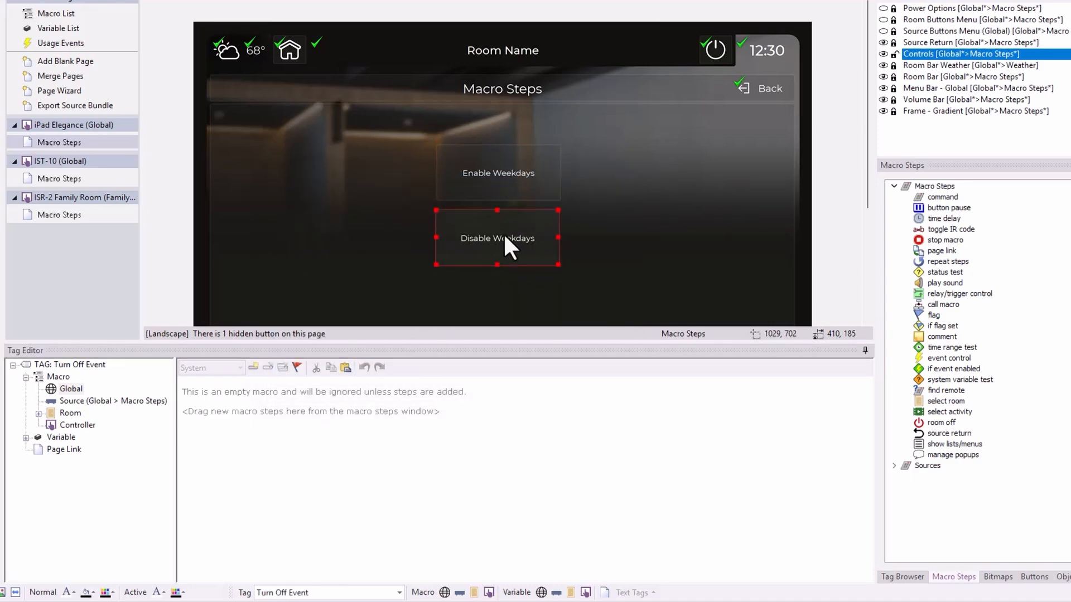
left_click(504, 162)
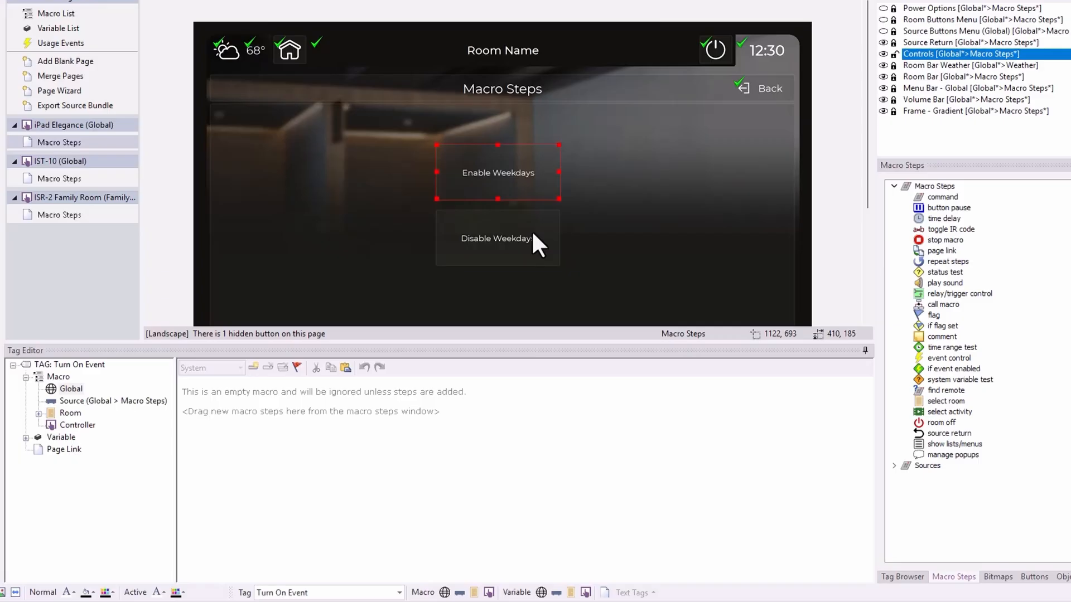
left_click(70, 403)
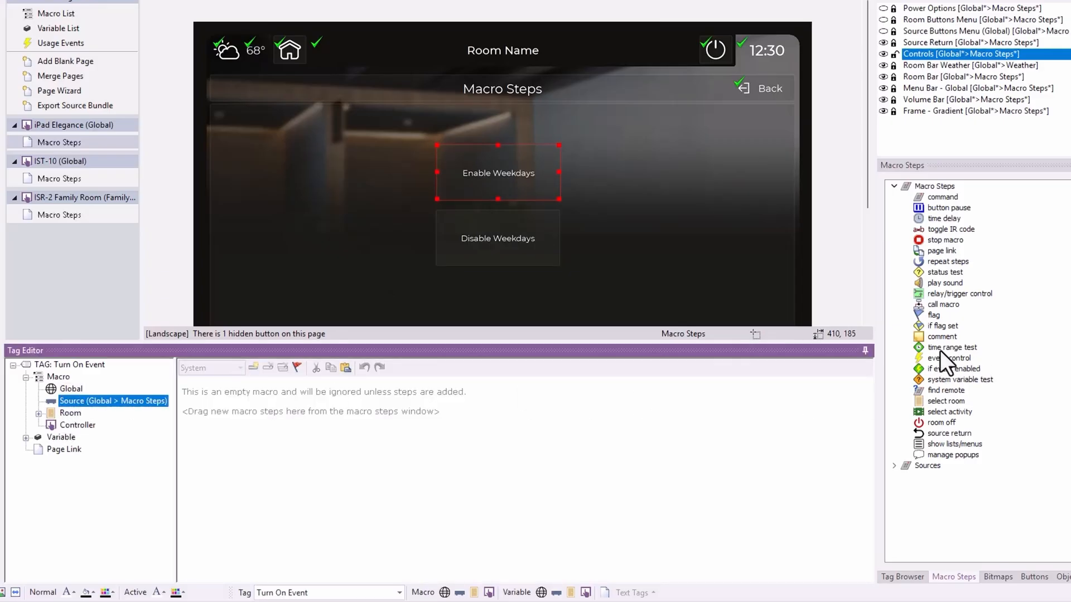
left_click_drag(941, 357, 563, 377)
left_click(392, 387)
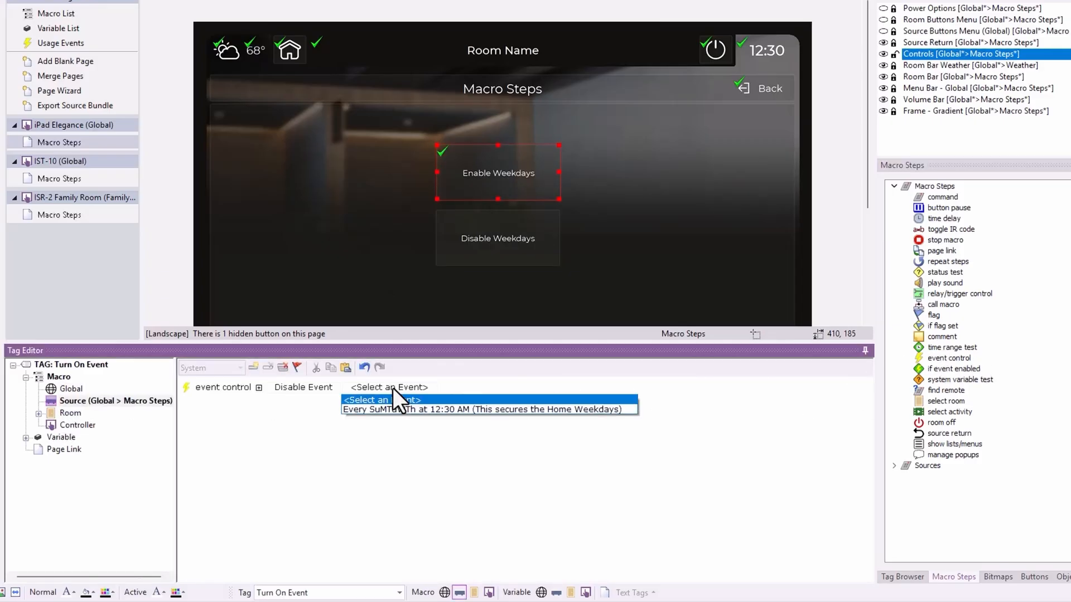
left_click(396, 410)
Set the action of the Enable Weekdays button's event control step to Enable Event.
left_click(285, 388)
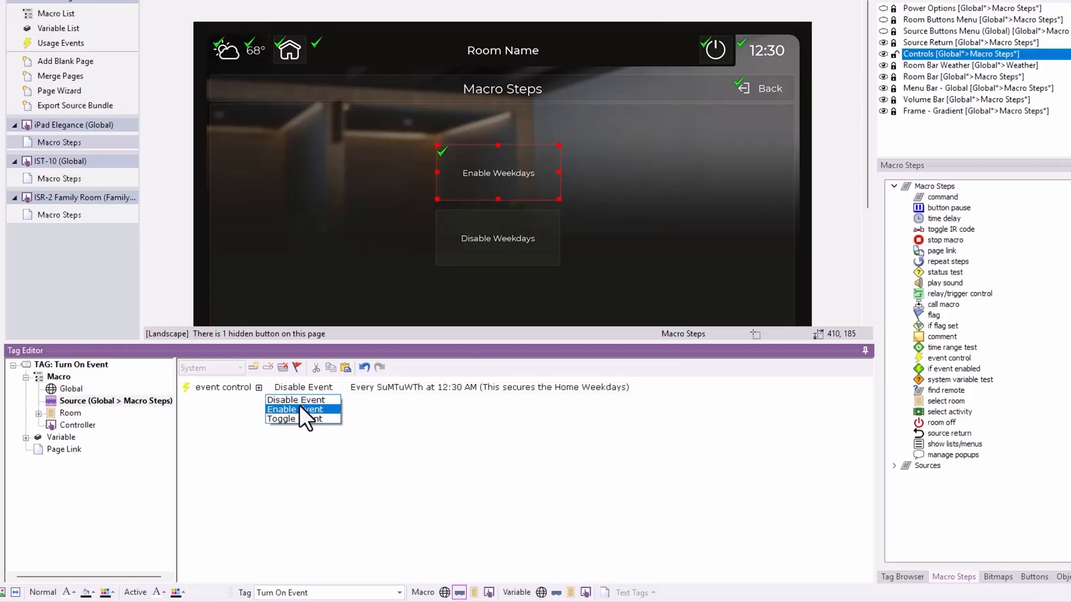
left_click(310, 394)
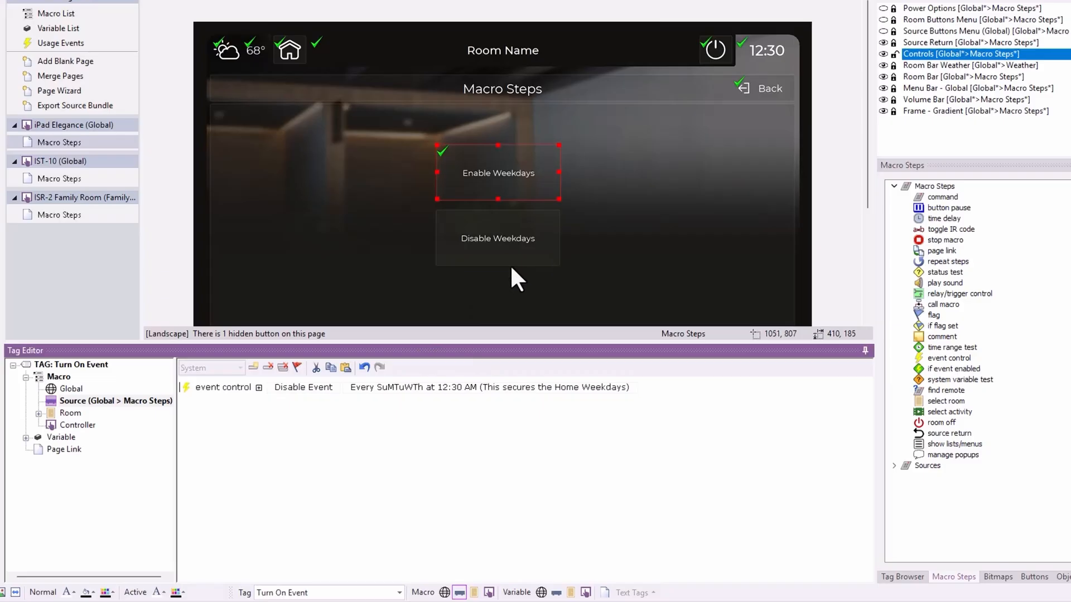
left_click(523, 239)
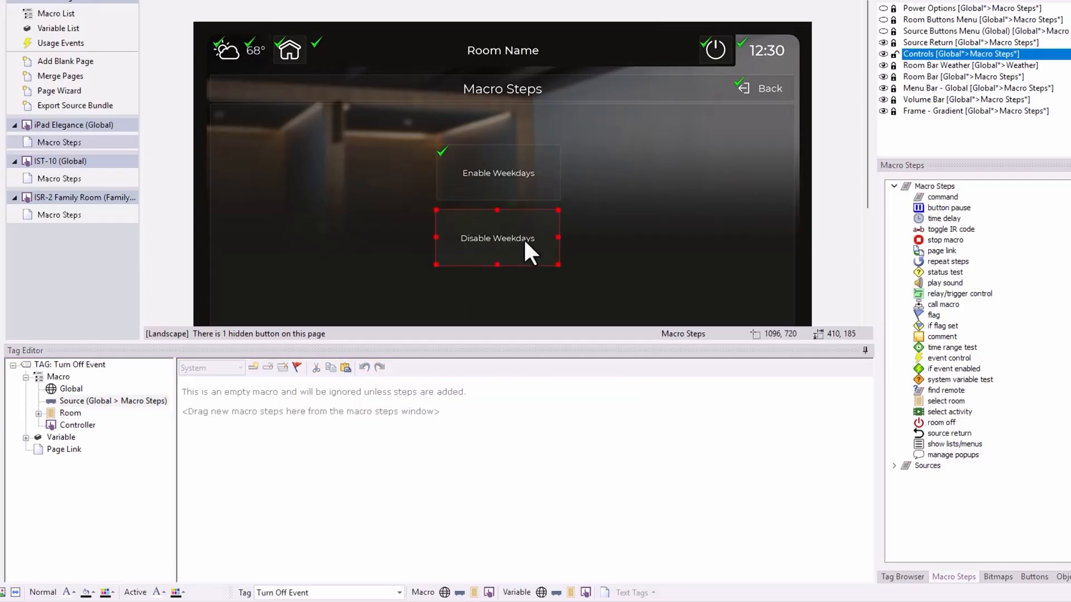
left_click(526, 188)
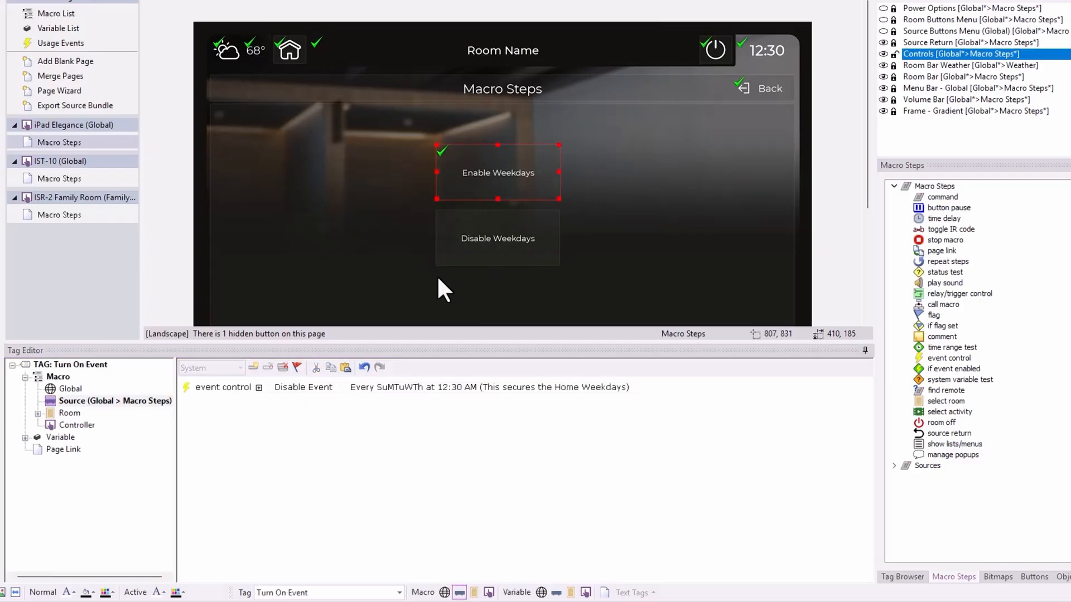
left_click(312, 387)
left_click(313, 407)
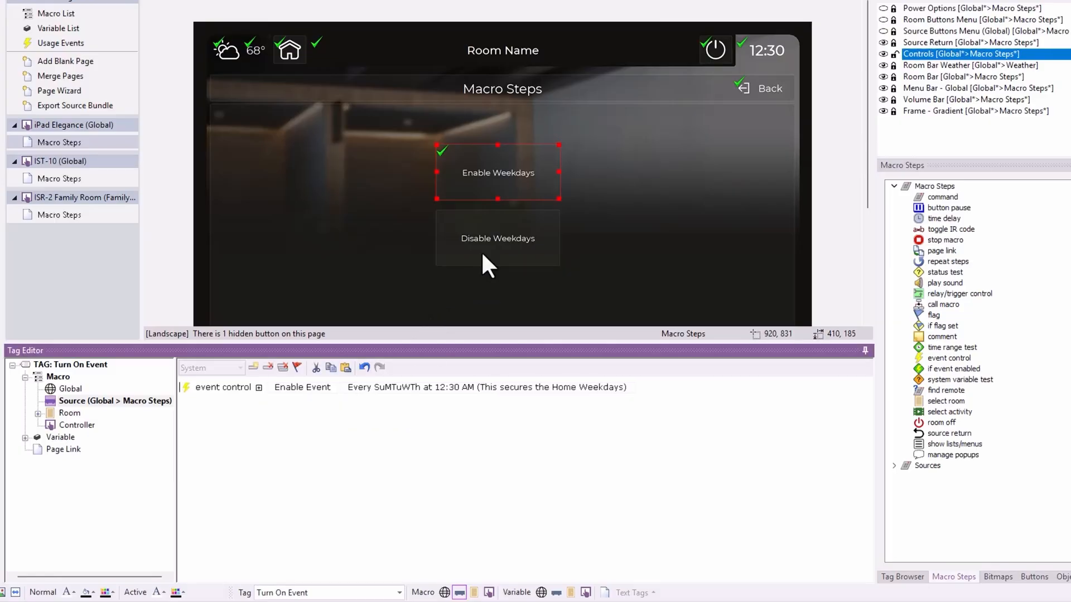
Give the Disable Weekdays button an event control step that disables the Every SuMTuWTh at 12:30 AM event.
left_click(506, 232)
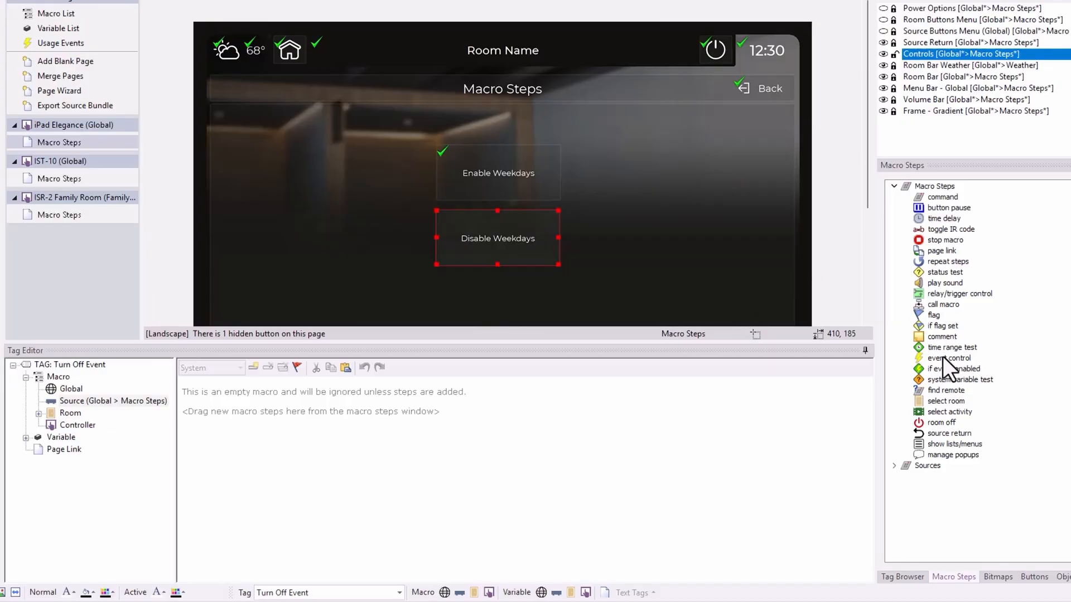
left_click_drag(943, 357, 464, 387)
left_click(407, 386)
left_click(421, 406)
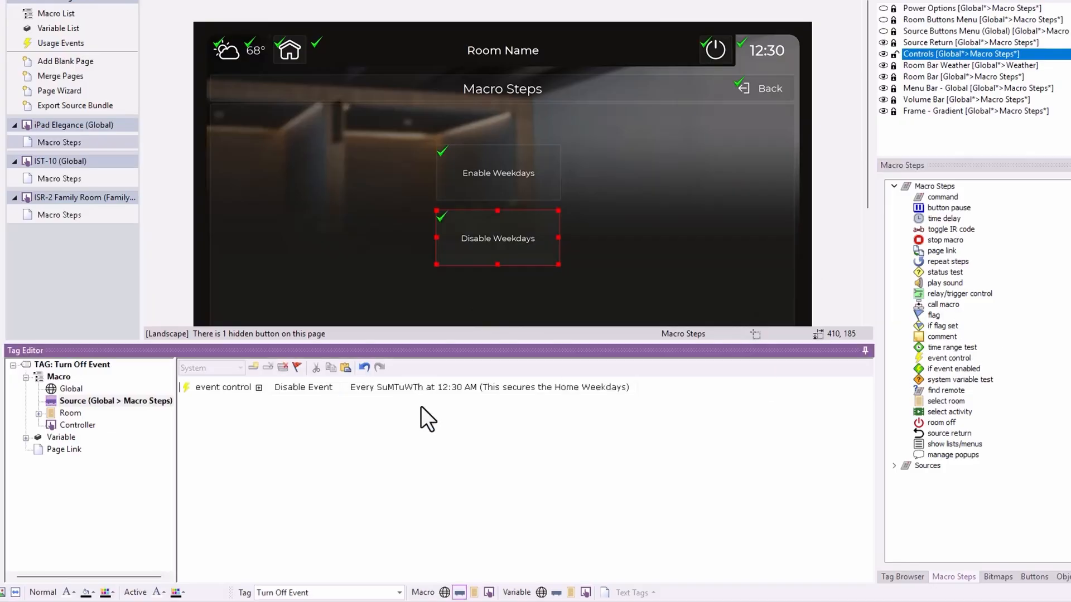
left_click(469, 387)
left_click(297, 387)
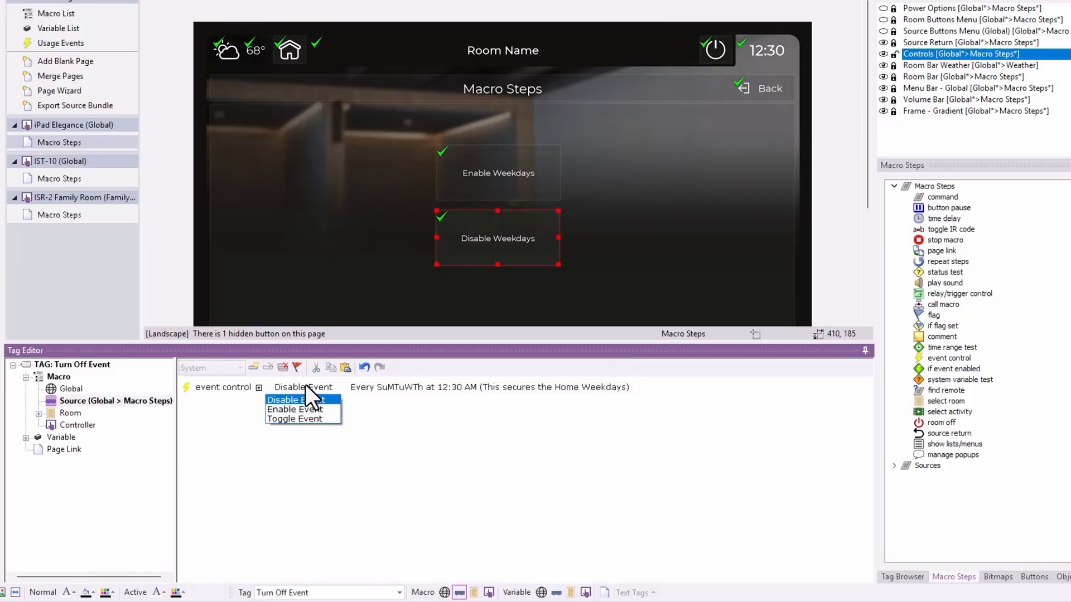
left_click(306, 385)
Review the macros of both weekday buttons and delete the Disable Weekdays button from the page.
left_click(520, 168)
left_click(480, 243)
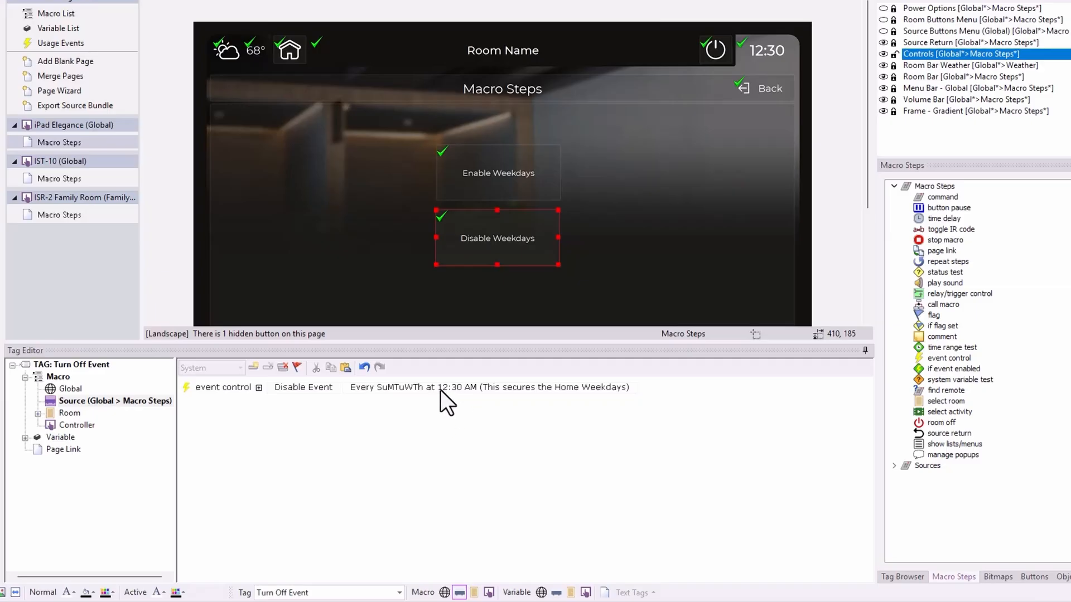
left_click(480, 182)
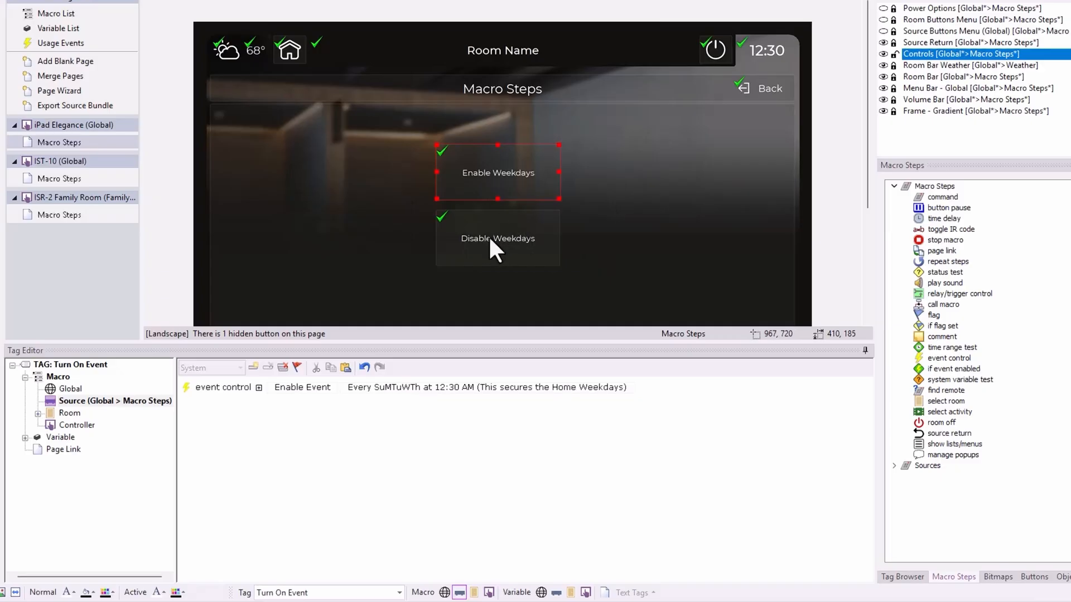
left_click(508, 232)
key("Delete")
Nest the Enable Weekdays button's event control step inside an if event enabled test for the Every SuMTuWTh at 12:30 AM event.
left_click(534, 152)
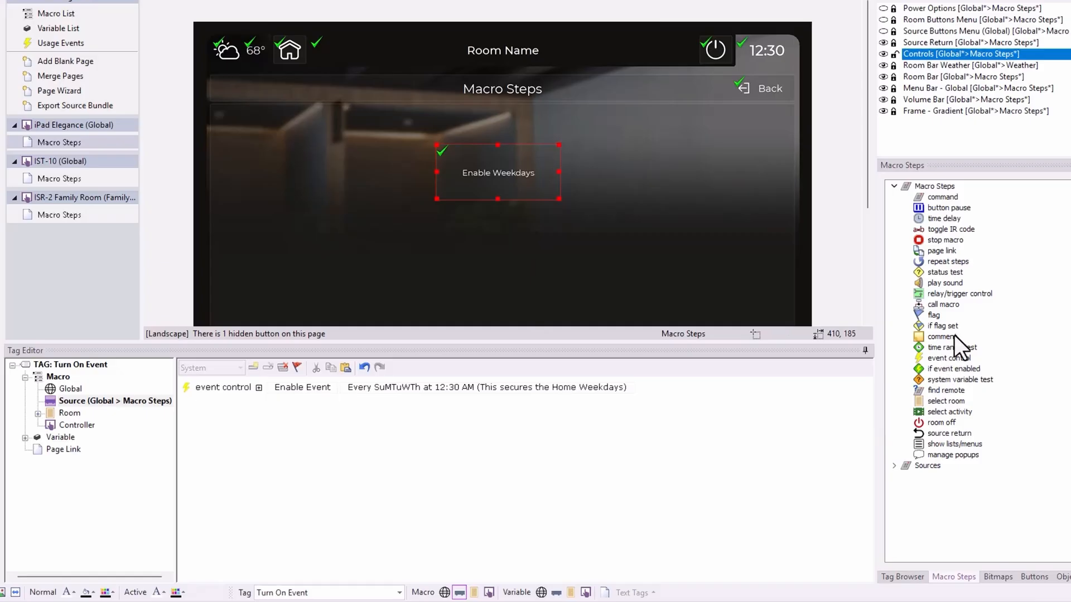
left_click_drag(949, 366, 639, 387)
left_click_drag(220, 382, 229, 407)
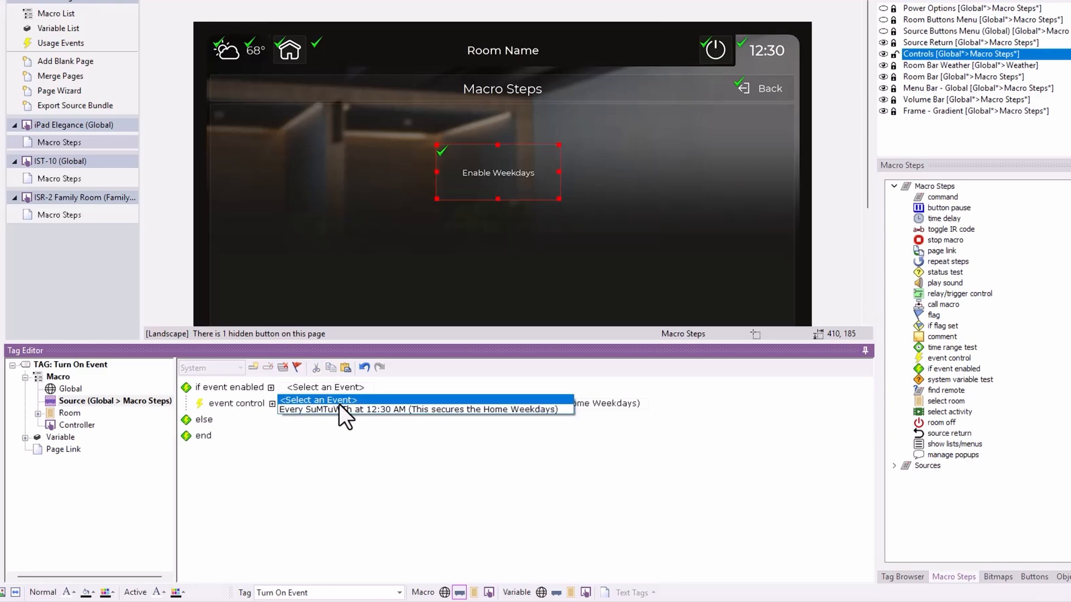
left_click(337, 406)
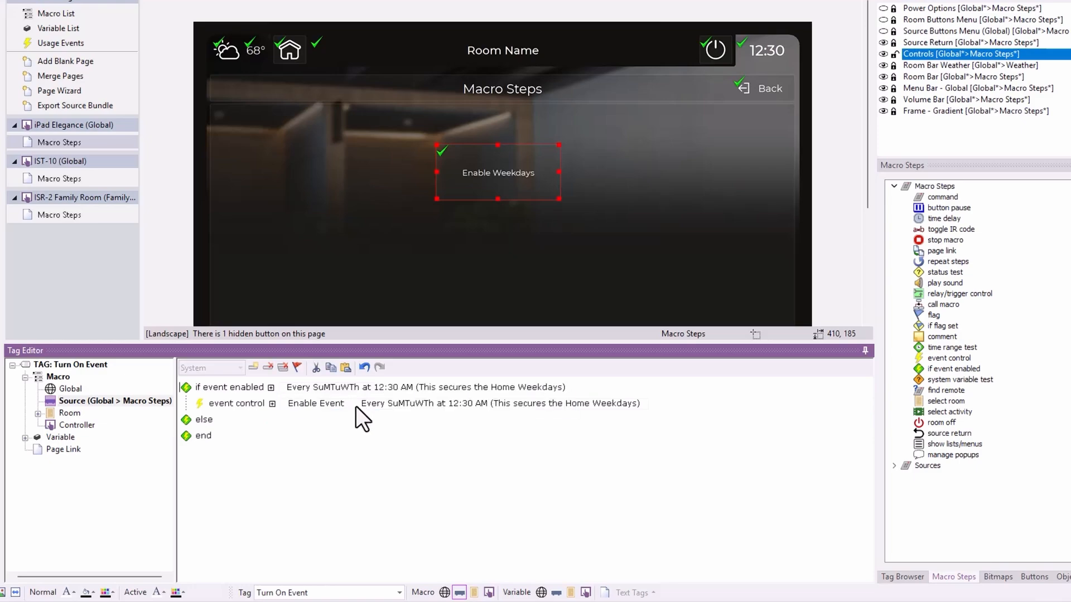
Set the if branch to Disable Event and copy that event control step into the else branch, set to Enable Event.
left_click(314, 404)
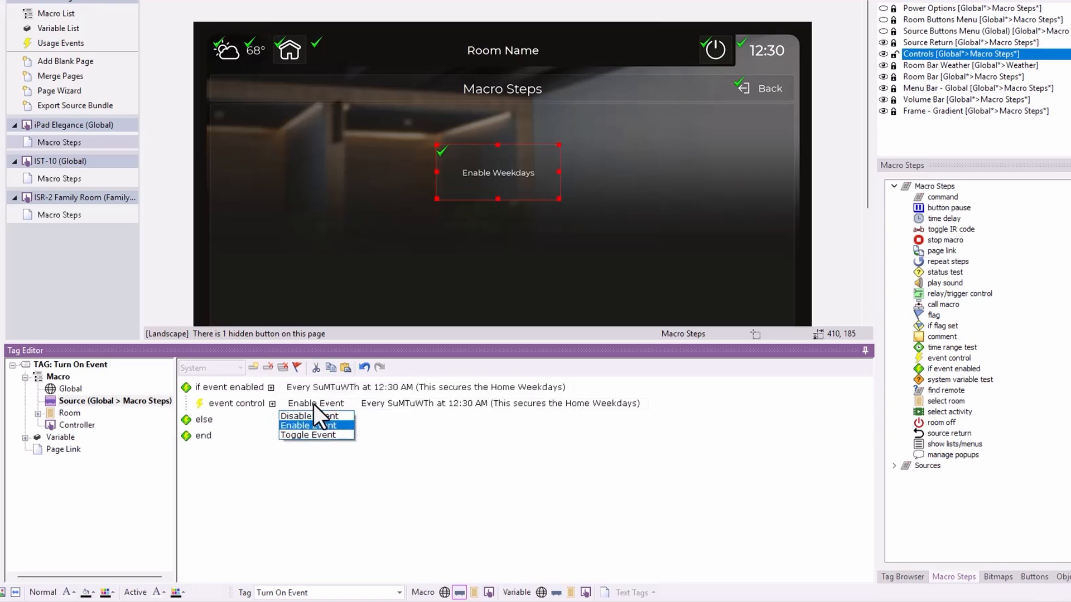
left_click(317, 417)
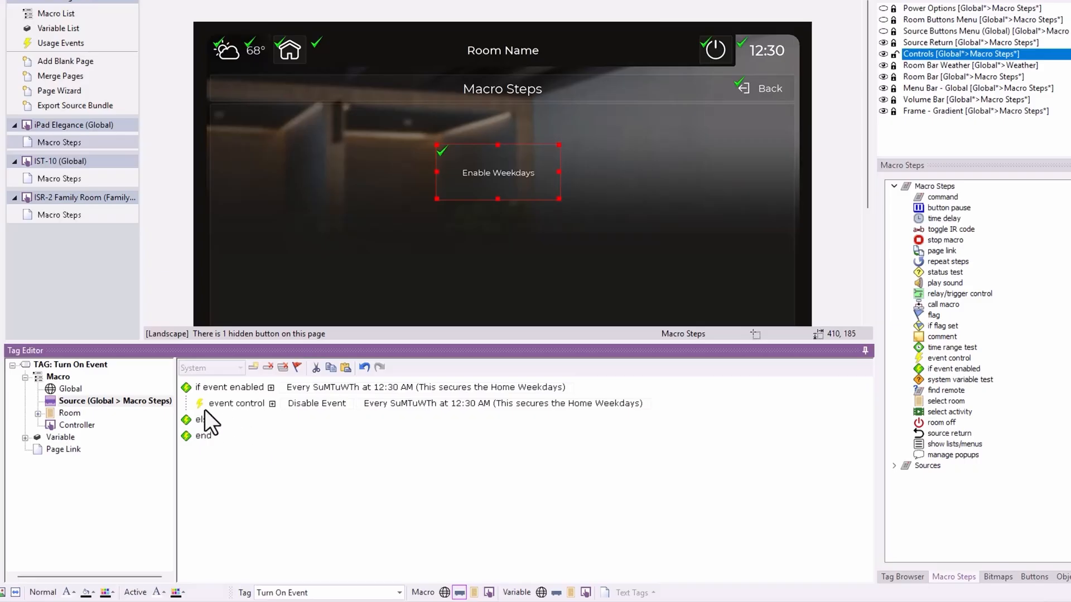
left_click_drag(208, 407, 234, 441)
left_click(316, 438)
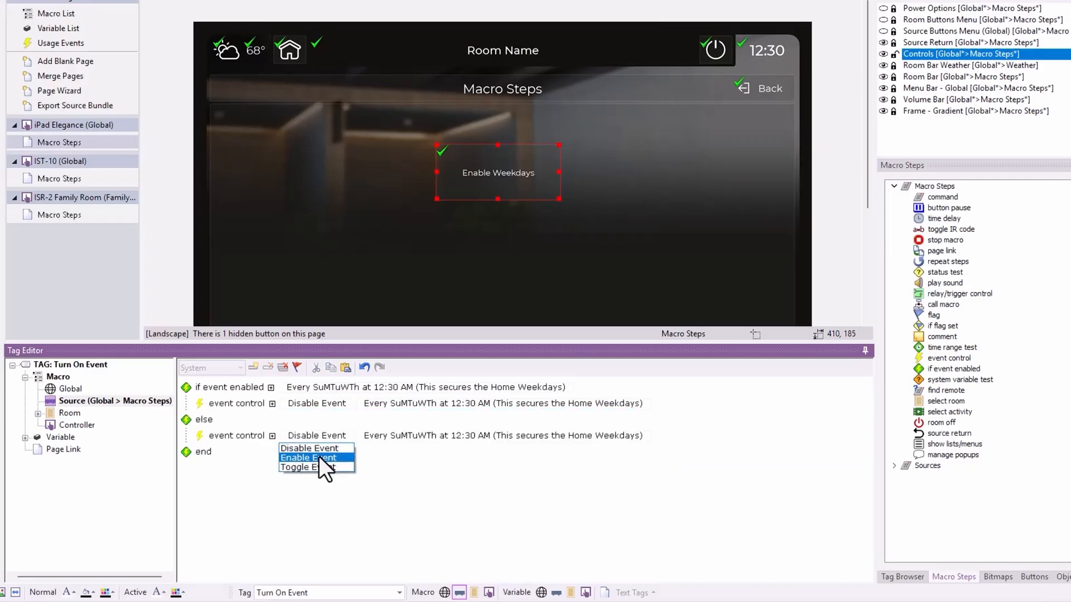
left_click(319, 458)
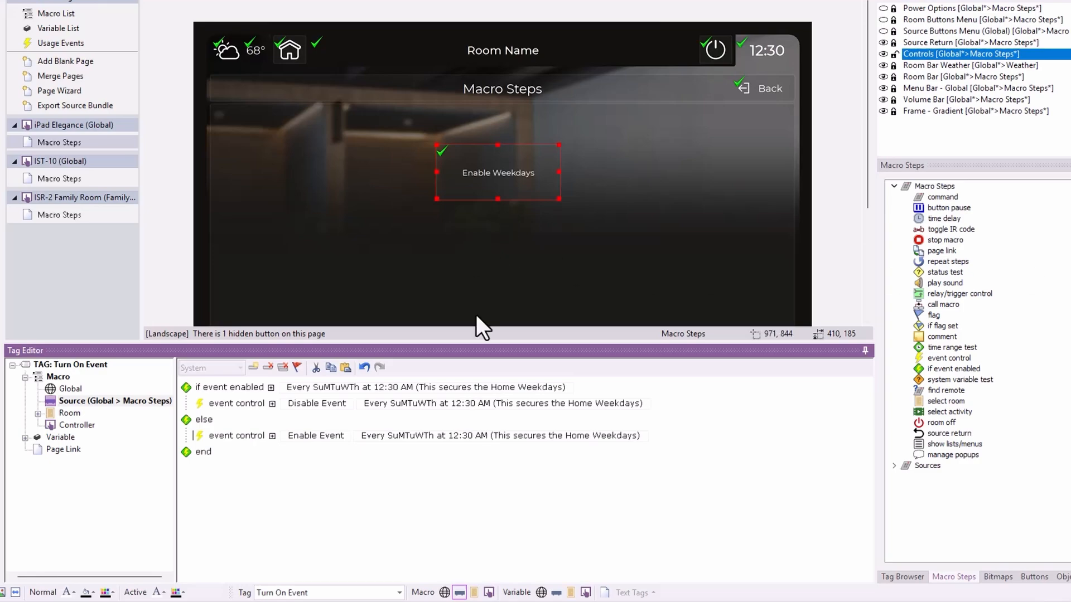
Assign the tag Macro Steps to the Enable Weekdays button.
left_click(331, 594)
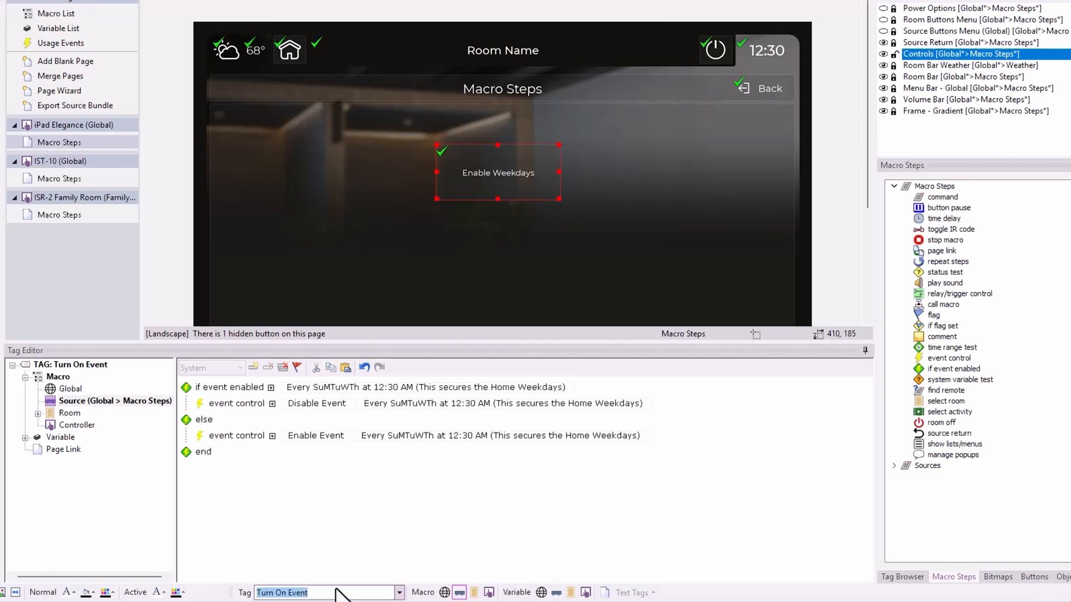
type("MC")
key("BackSpace")
type("acro Steps")
key("Return")
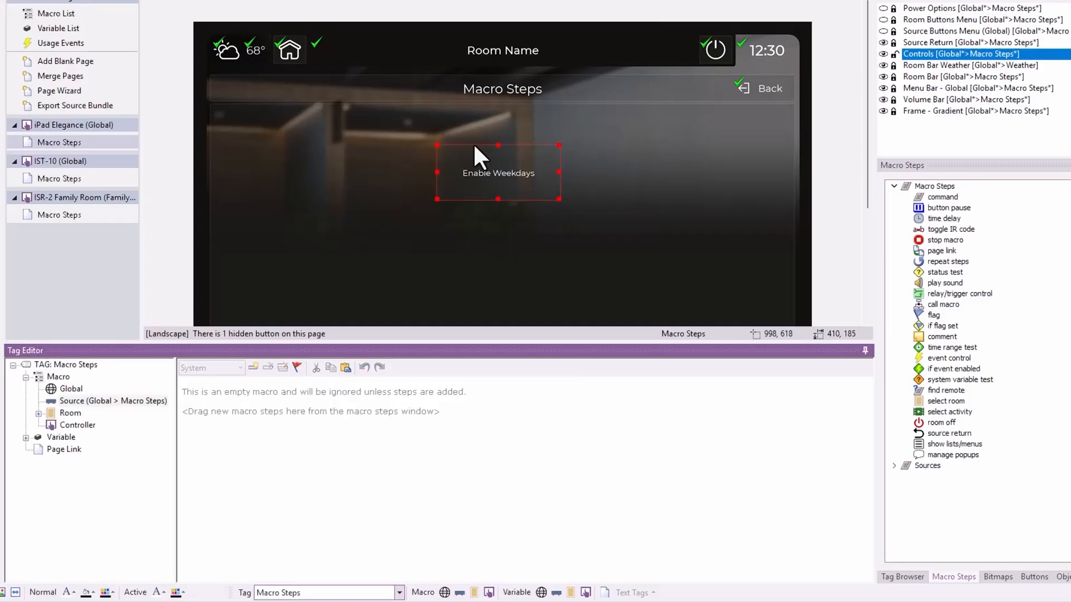
Move the Enable Weekdays button lower on the page and delete its button text.
left_click_drag(537, 178, 537, 254)
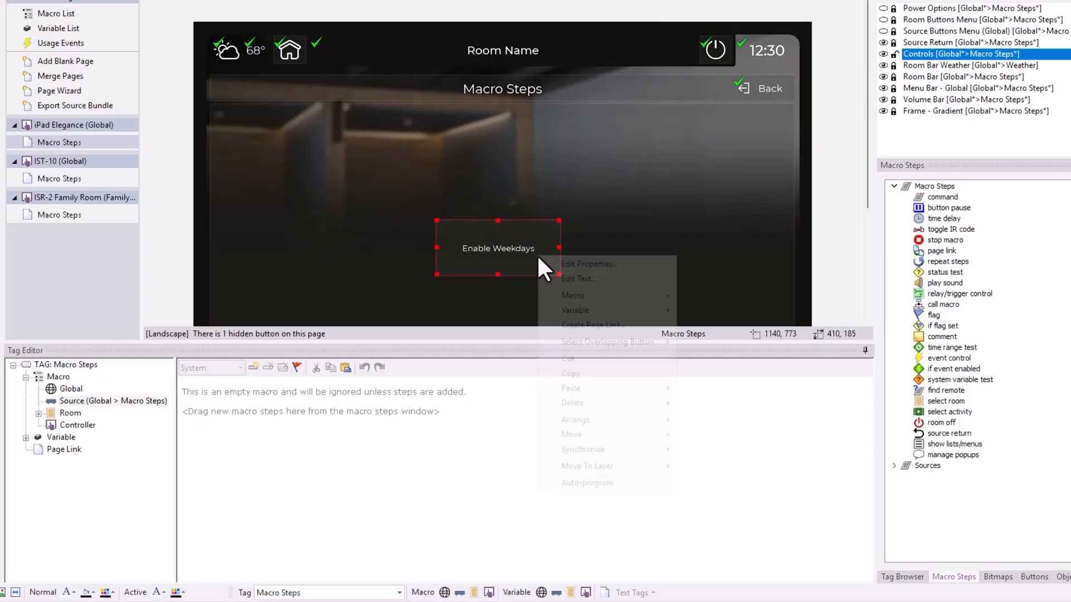
right_click(537, 253)
mouse_move(650, 404)
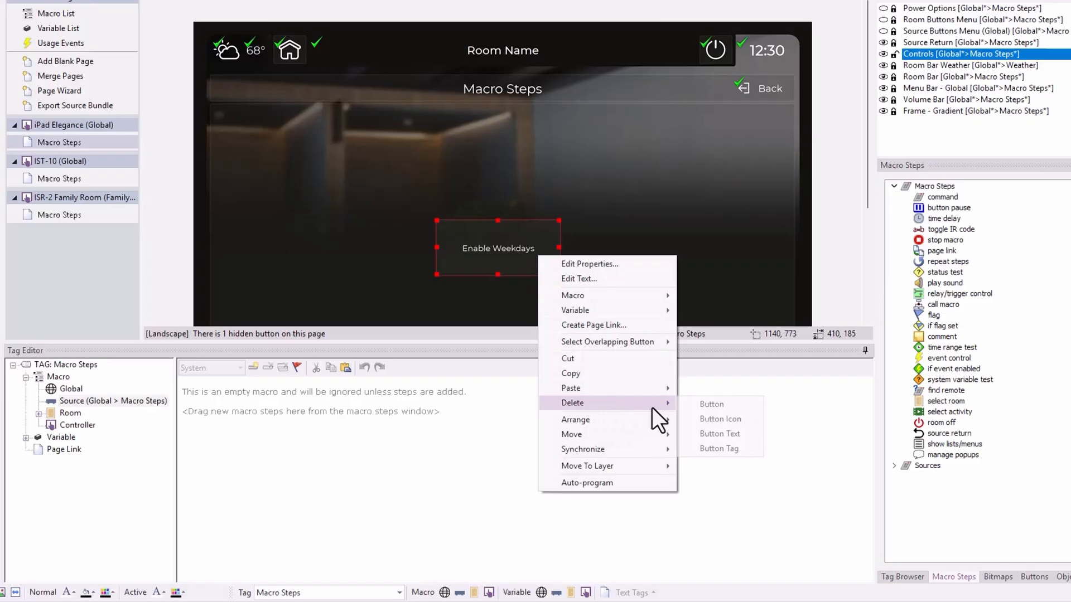
left_click(713, 437)
left_click(474, 248)
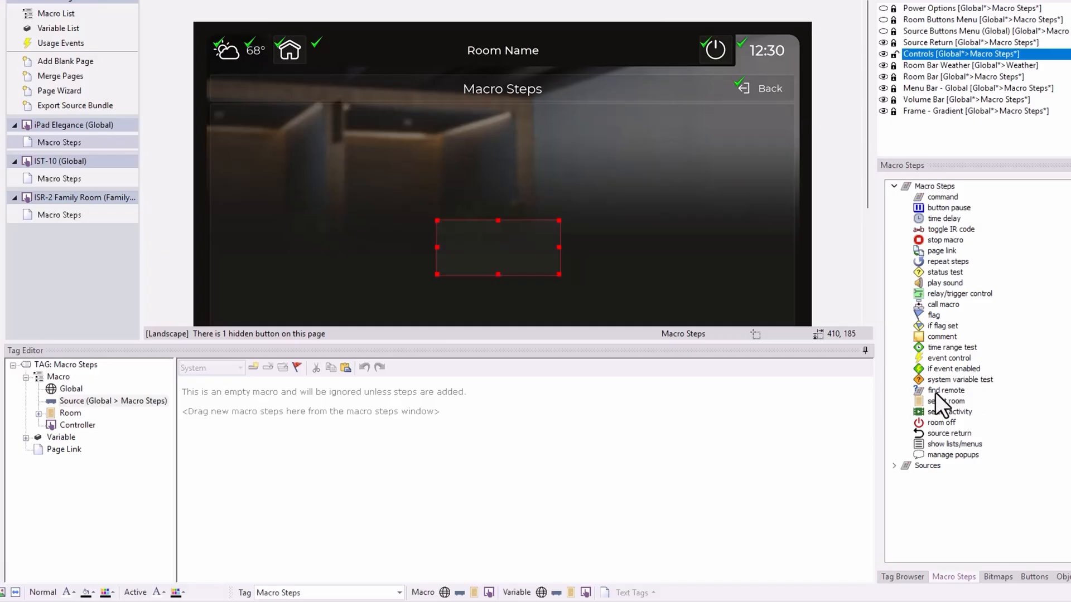
Add a command step to the blank button's macro that sends Power \ Power On to the TV Bar device.
left_click(956, 379)
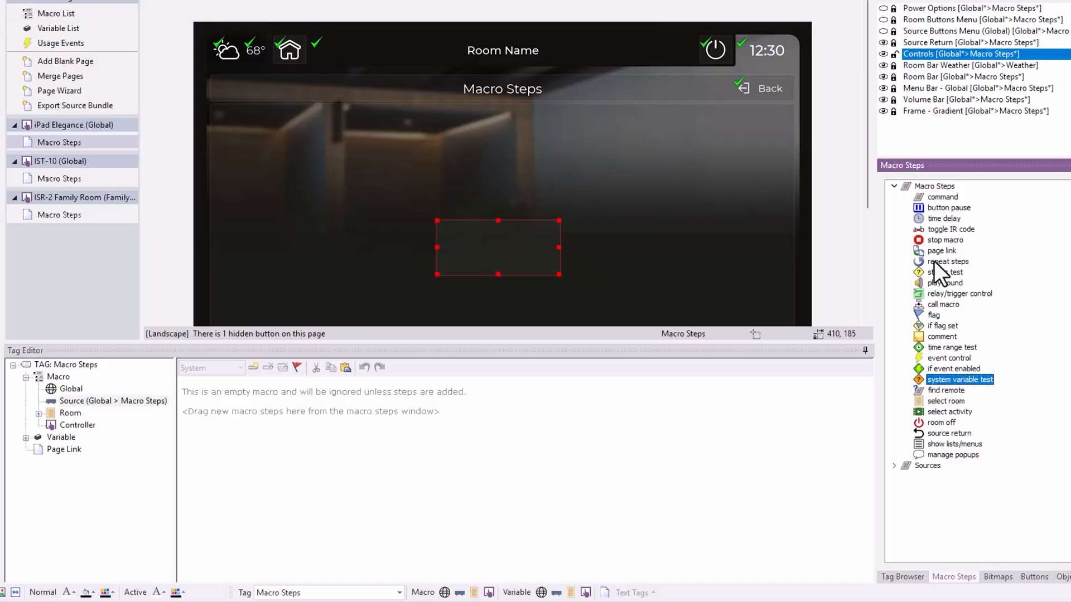
double_click(937, 197)
left_click(310, 387)
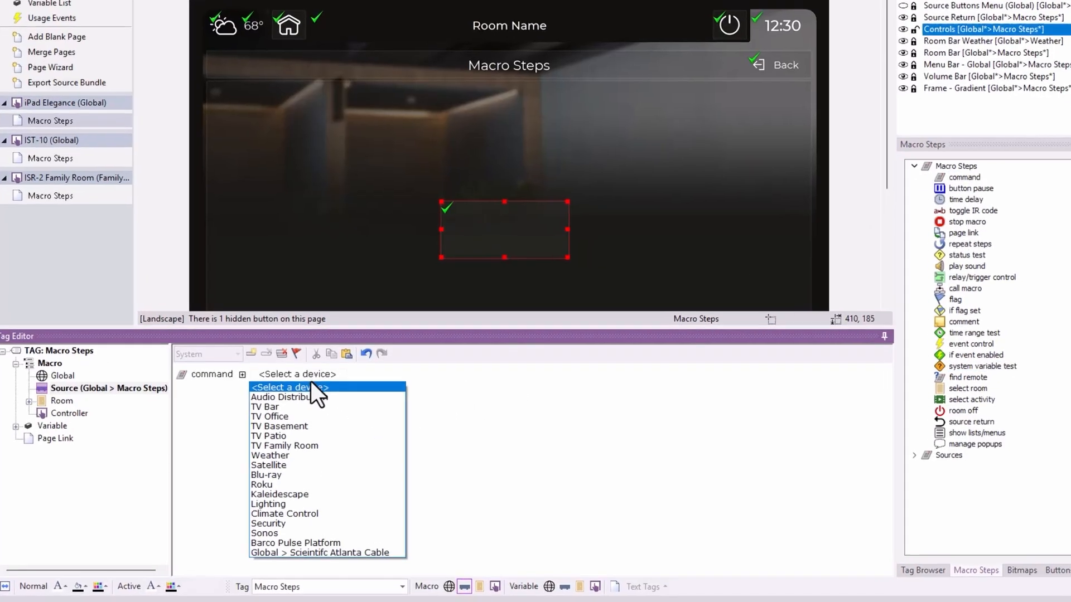
left_click(310, 426)
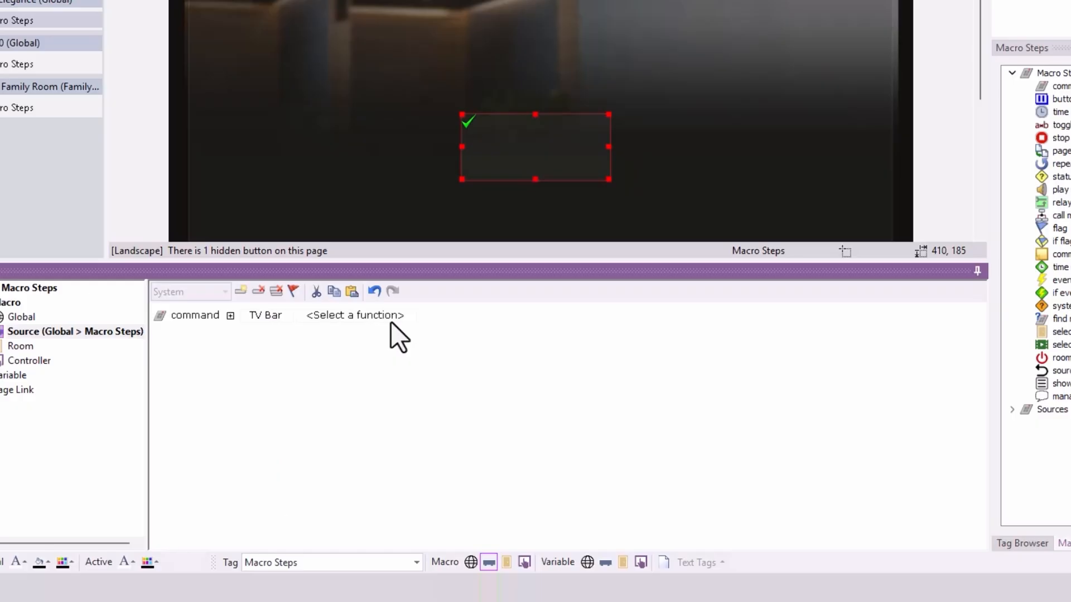
left_click(390, 321)
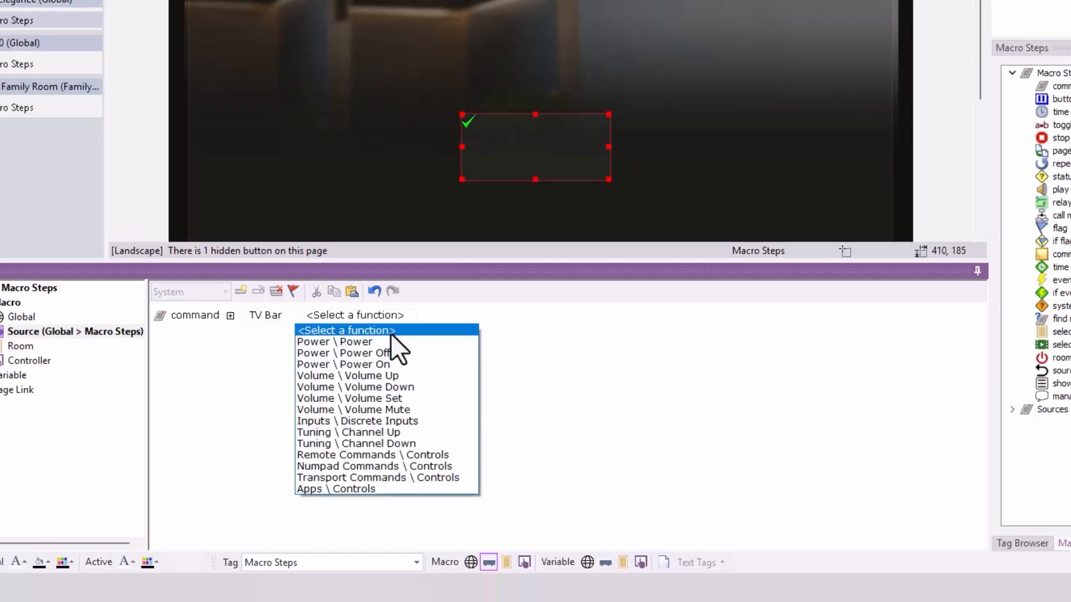
left_click(389, 365)
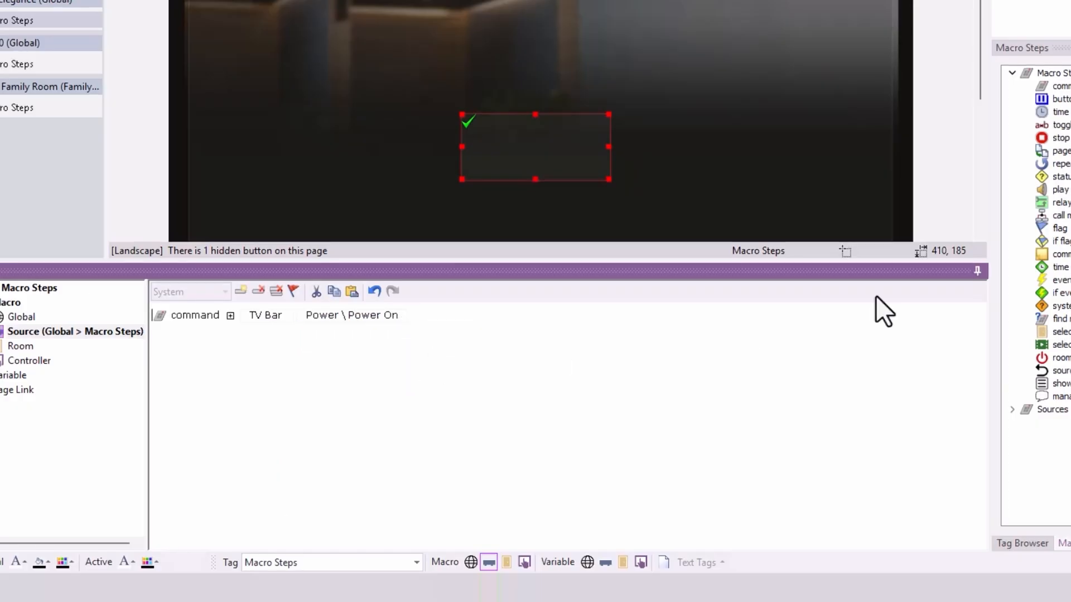
Add a time delay step of 8 seconds after the TV Bar power command.
double_click(1060, 112)
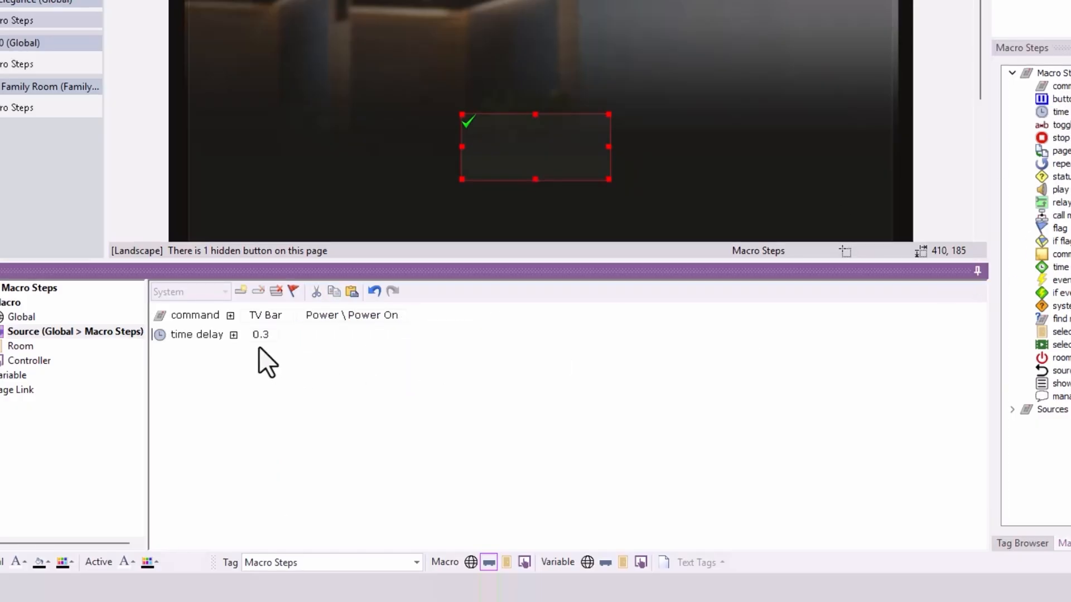
left_click(258, 334)
type("8")
key("Return")
Copy the TV Bar command below the time delay and set it to Inputs \ Discrete Inputs with HDMI1.
left_click_drag(173, 310, 172, 365)
left_click(310, 358)
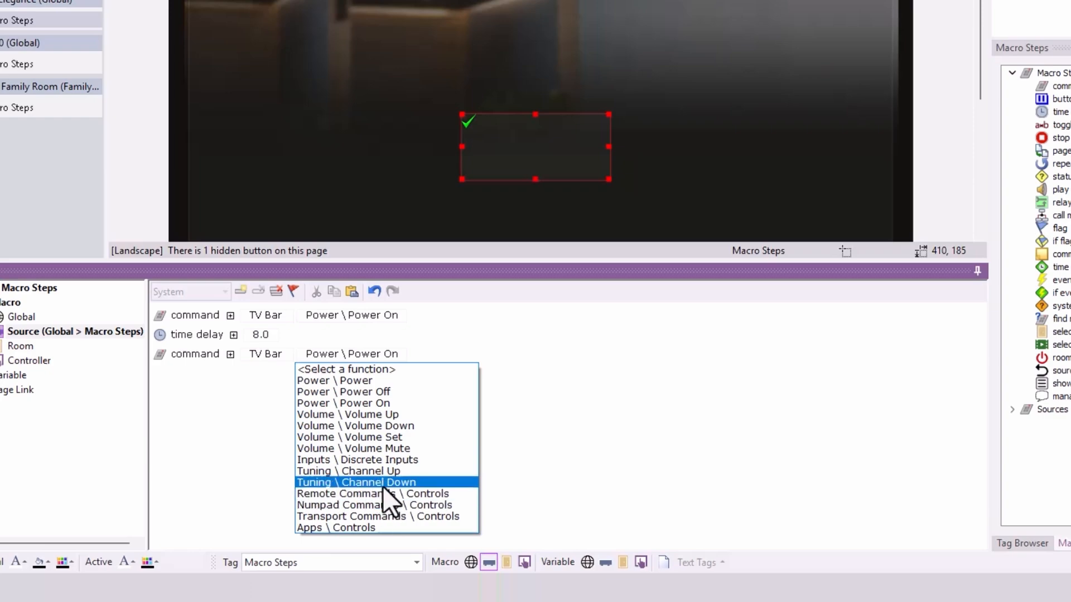
left_click(387, 461)
left_click(460, 355)
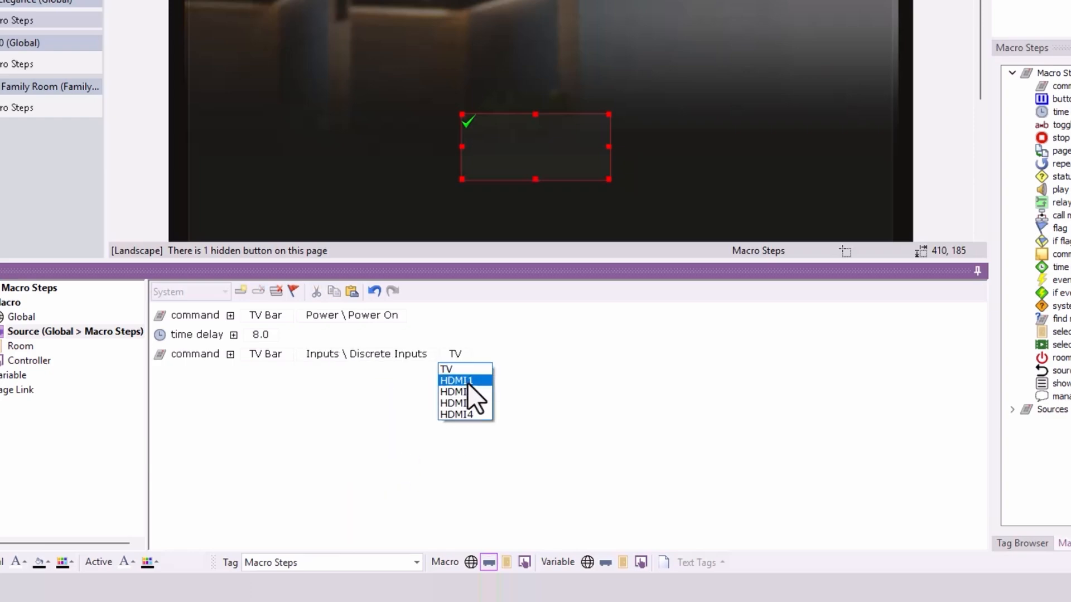
left_click(467, 381)
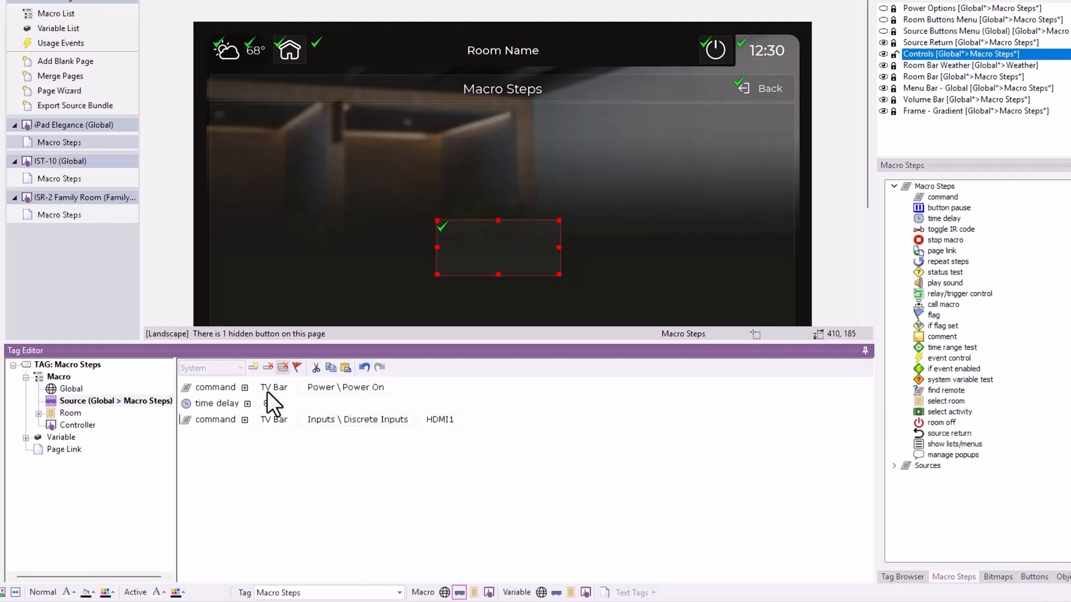
Add a system variable test at the start of the macro, testing TV Bar for Power \ Power On.
left_click_drag(956, 381, 416, 403)
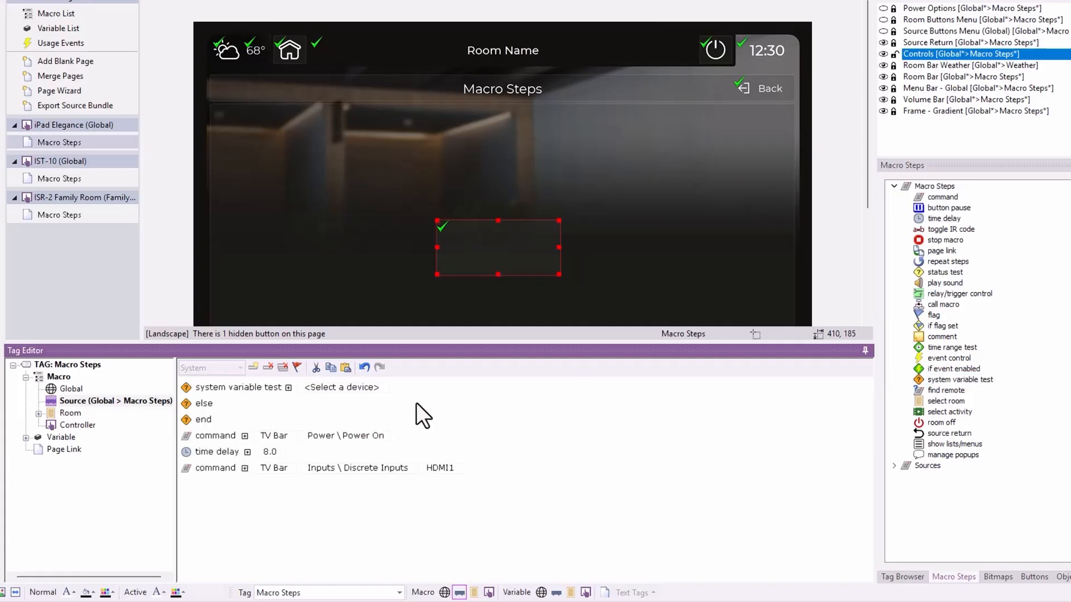
left_click(353, 388)
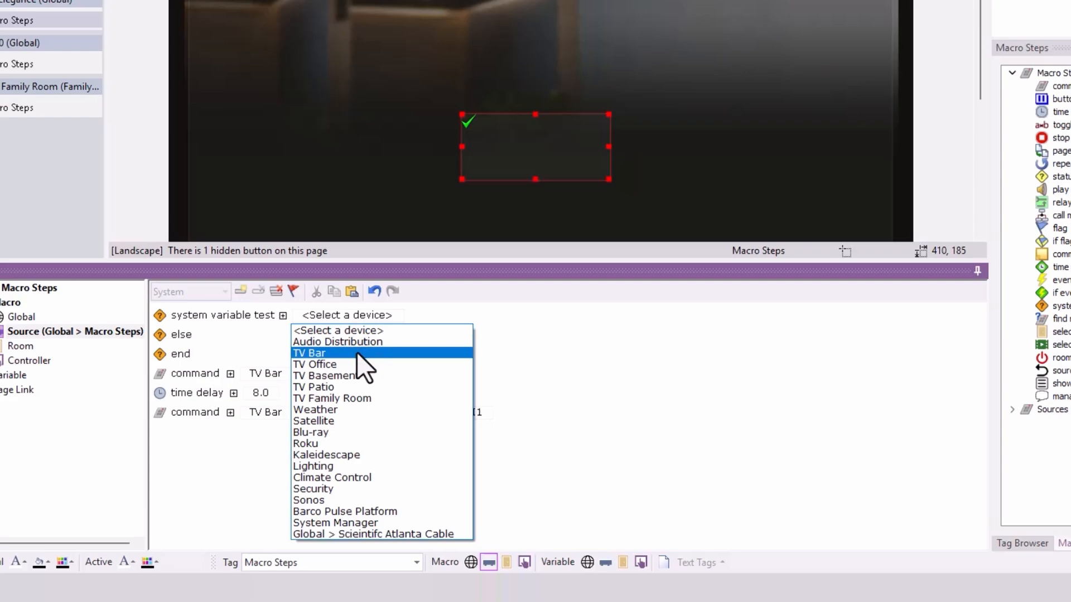
left_click(357, 354)
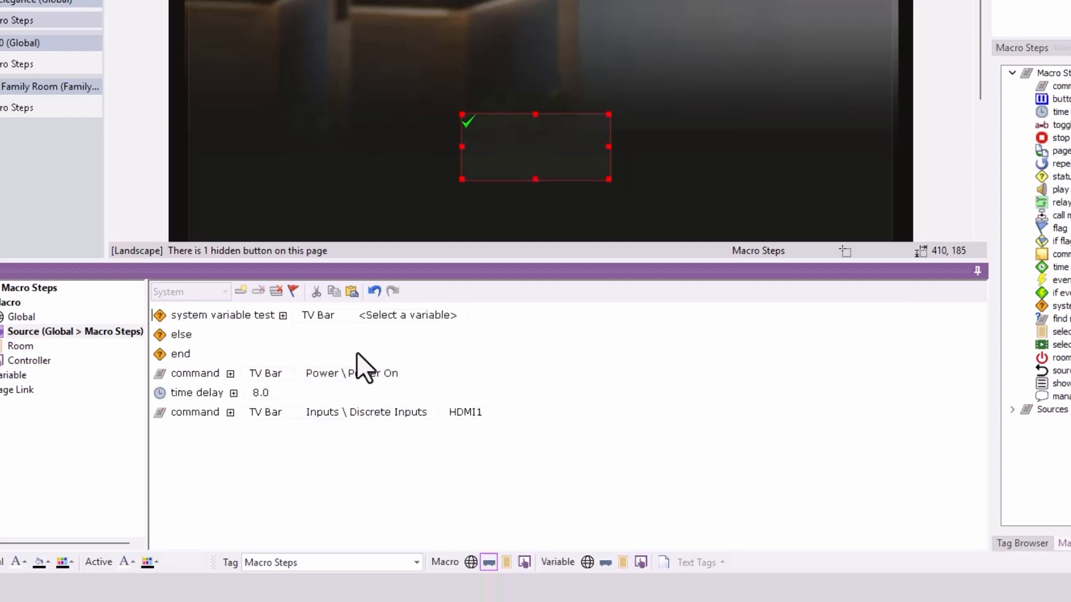
left_click(415, 317)
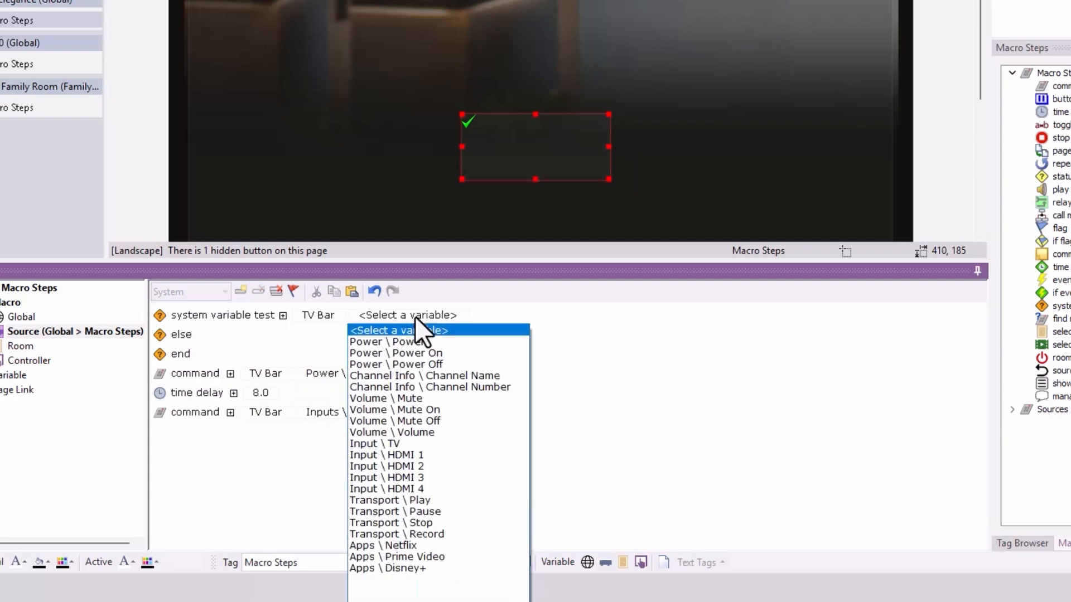
left_click(459, 357)
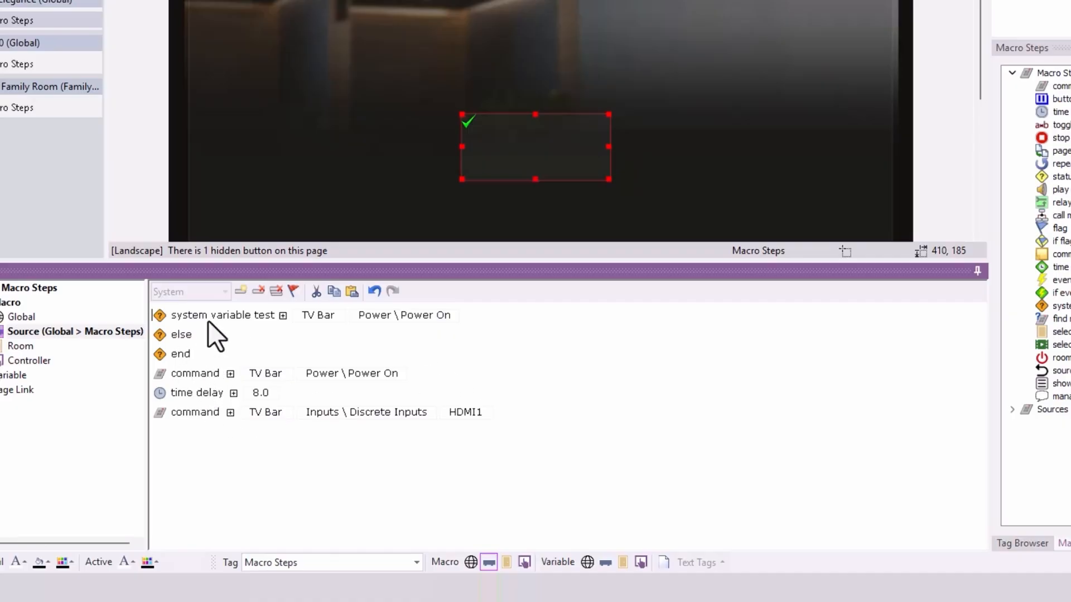
Move the TV Bar Power On command and the 8.0 time delay into the test's else branch.
left_click_drag(193, 372, 198, 348)
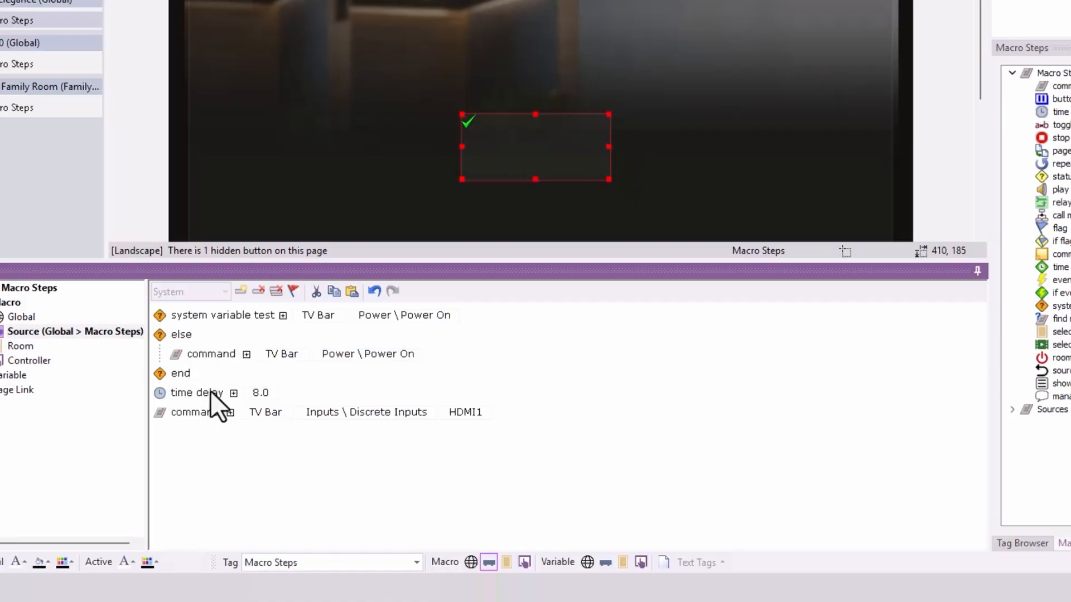
left_click_drag(209, 390, 215, 372)
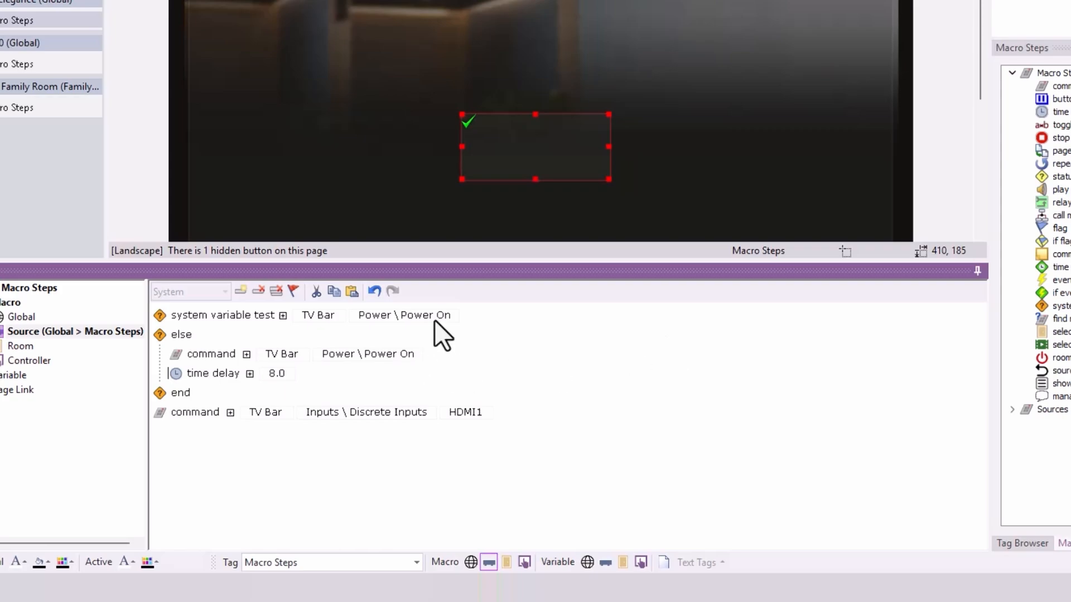
Switch the system variable test's device to Roku and look through its available variables.
left_click(321, 314)
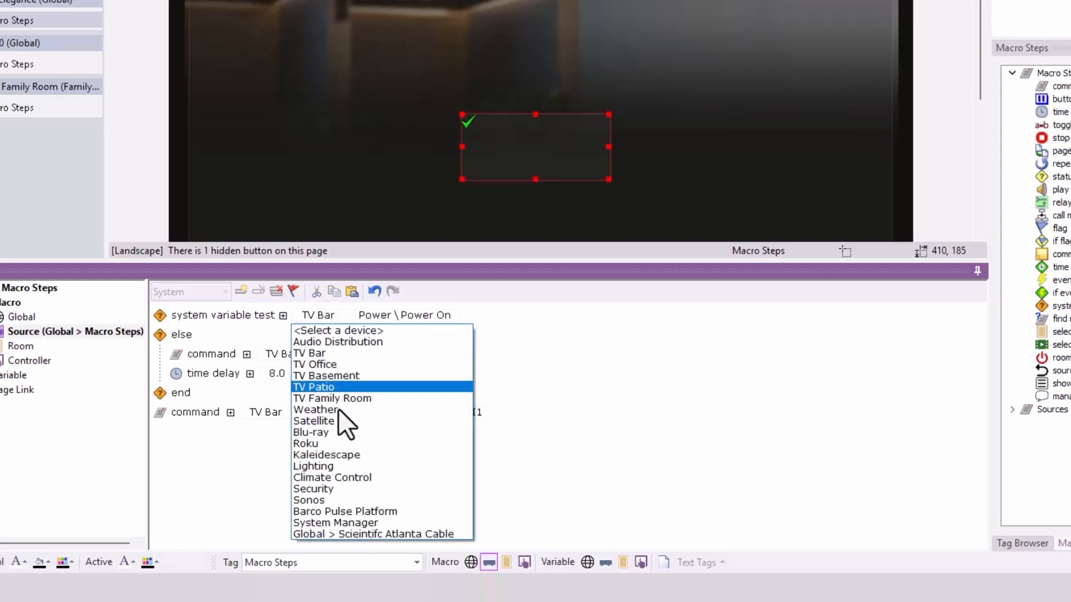
key("Escape")
left_click(410, 368)
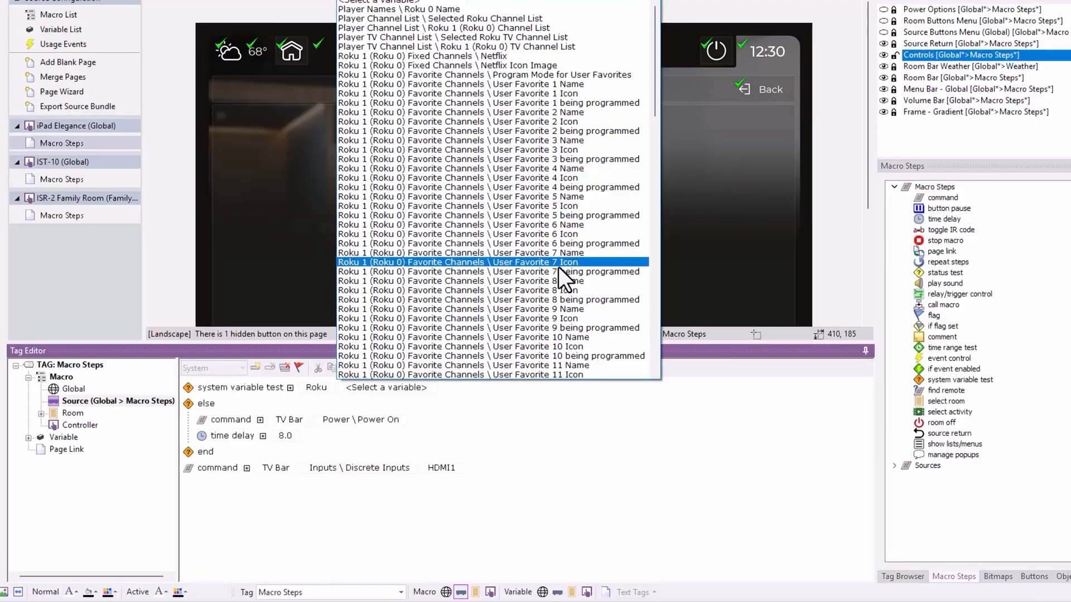
scroll(559, 284, "down", 16)
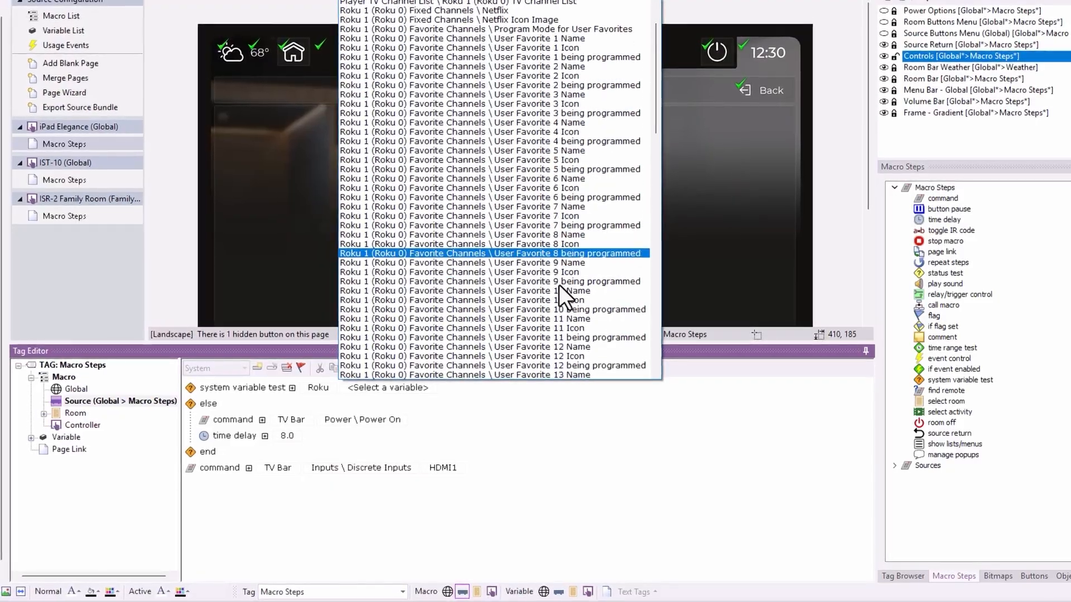
scroll(578, 347, "down", 10)
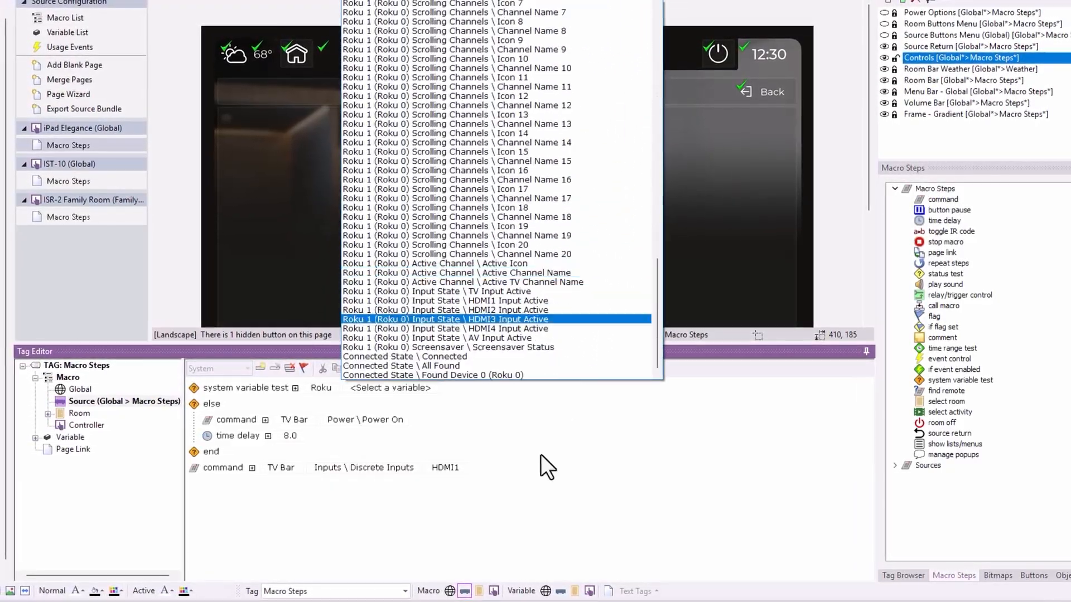
left_click(541, 454)
Switch the system variable test's device to Satellite and check which variables it offers.
left_click(316, 385)
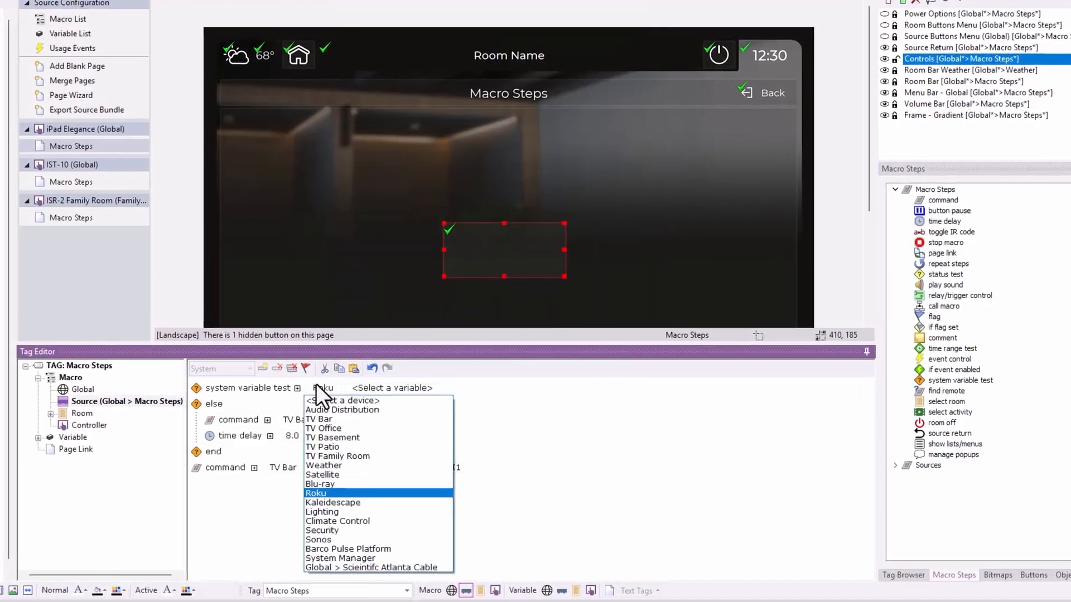
left_click(369, 475)
left_click(443, 389)
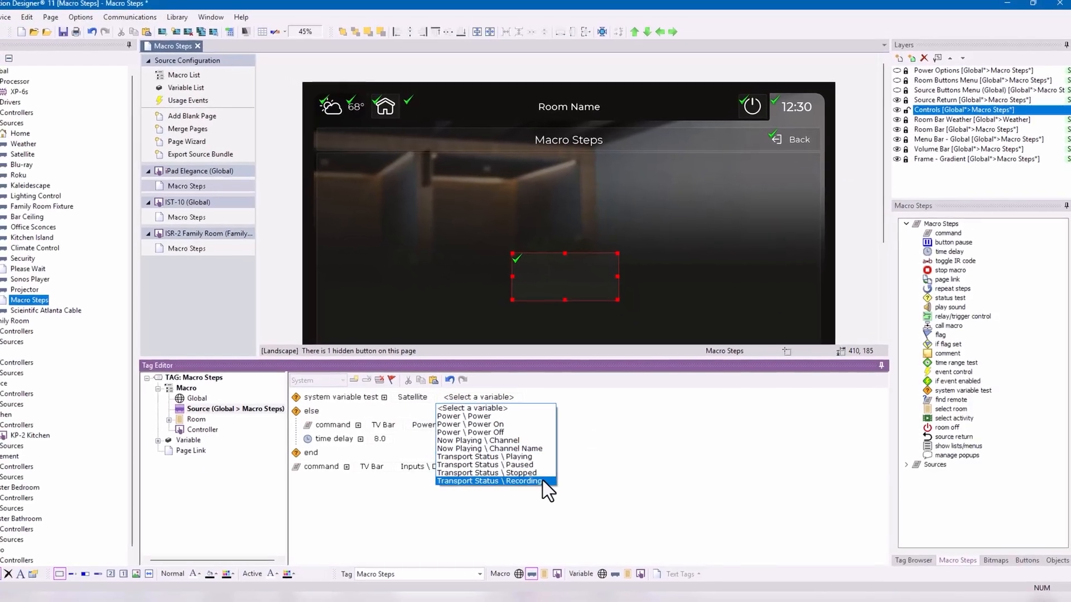
left_click(660, 453)
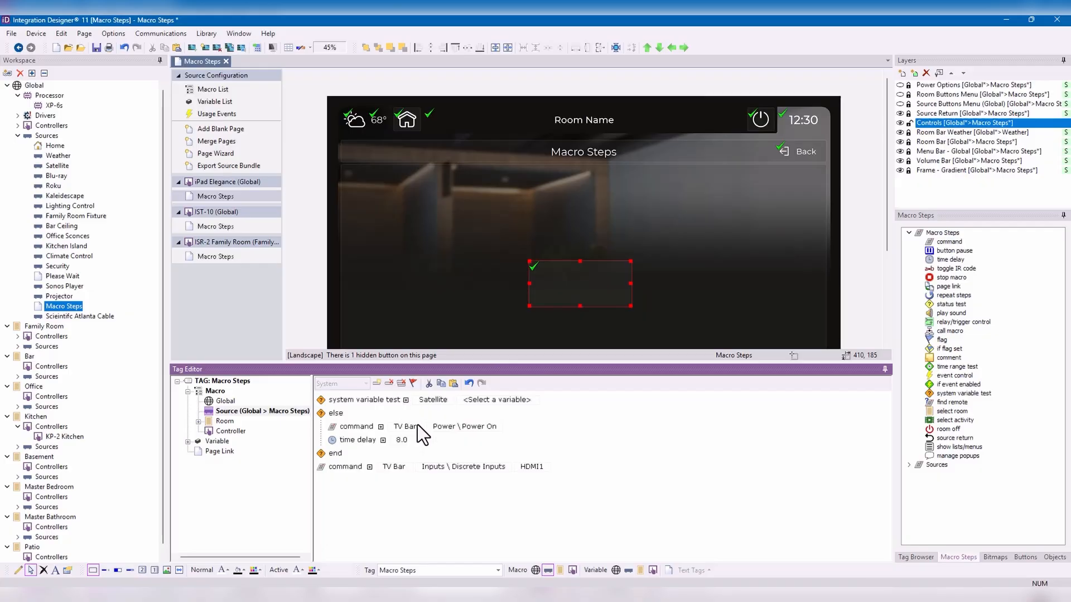
Clear the macro and add a find remote step set to Find with ISR-2 Family Room.
left_click(401, 381)
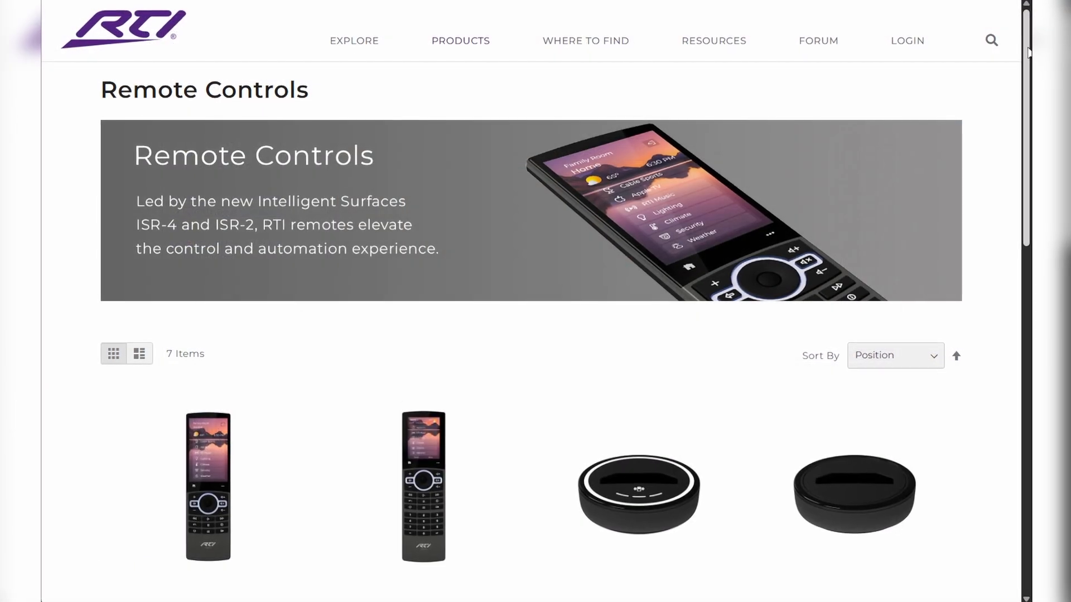
left_click_drag(1029, 52, 1024, 123)
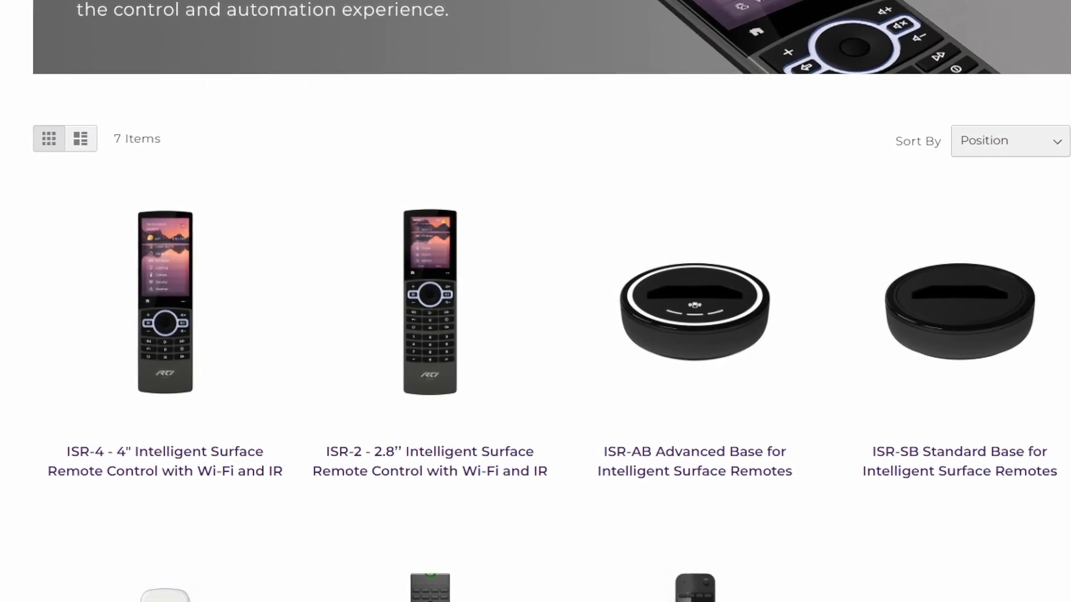
left_click(385, 423)
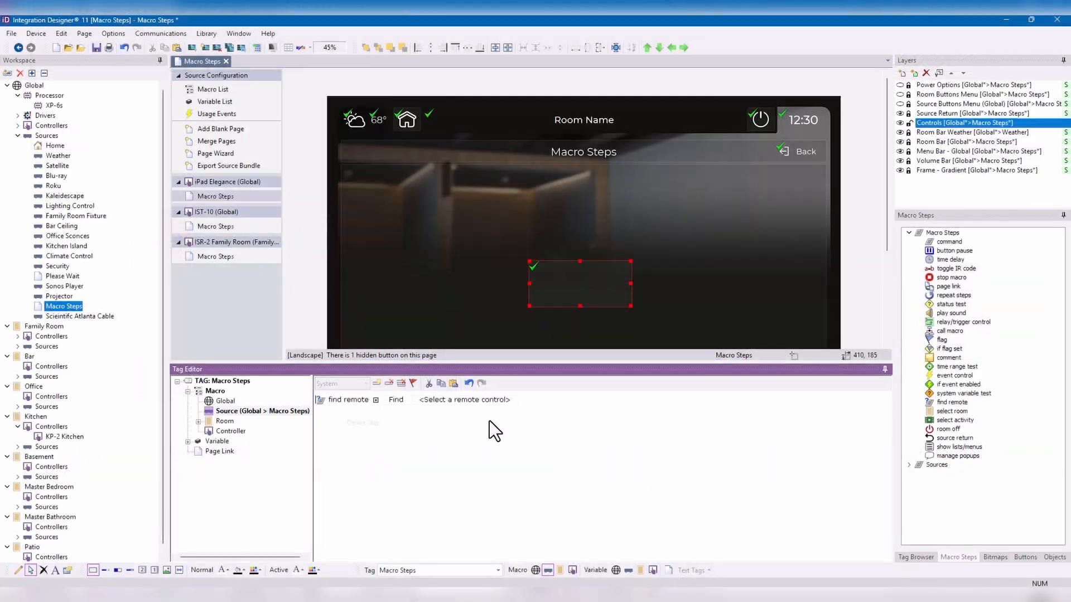
left_click(471, 402)
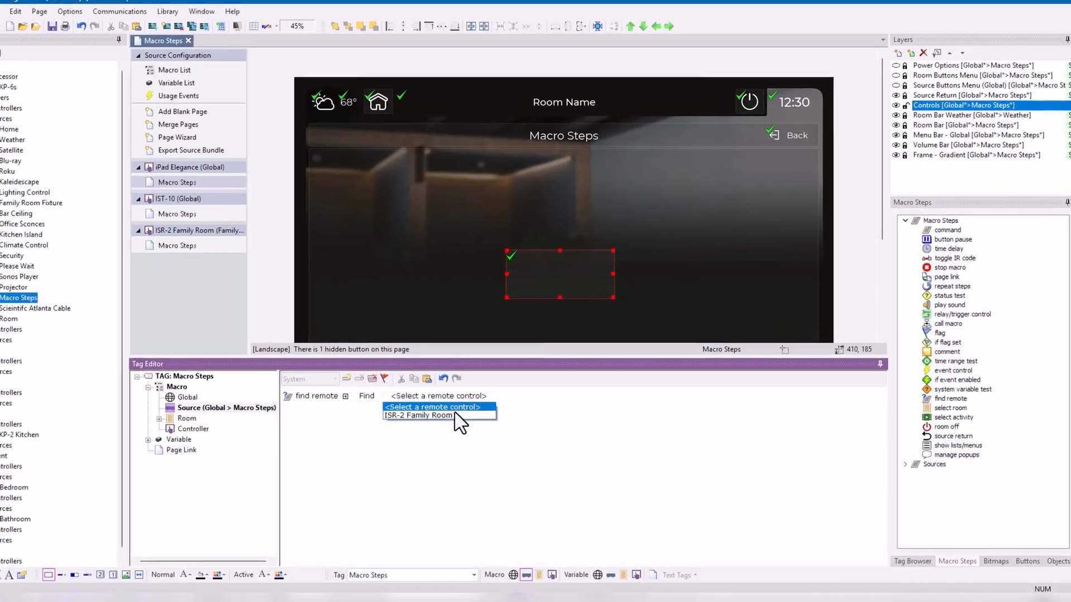
left_click(457, 420)
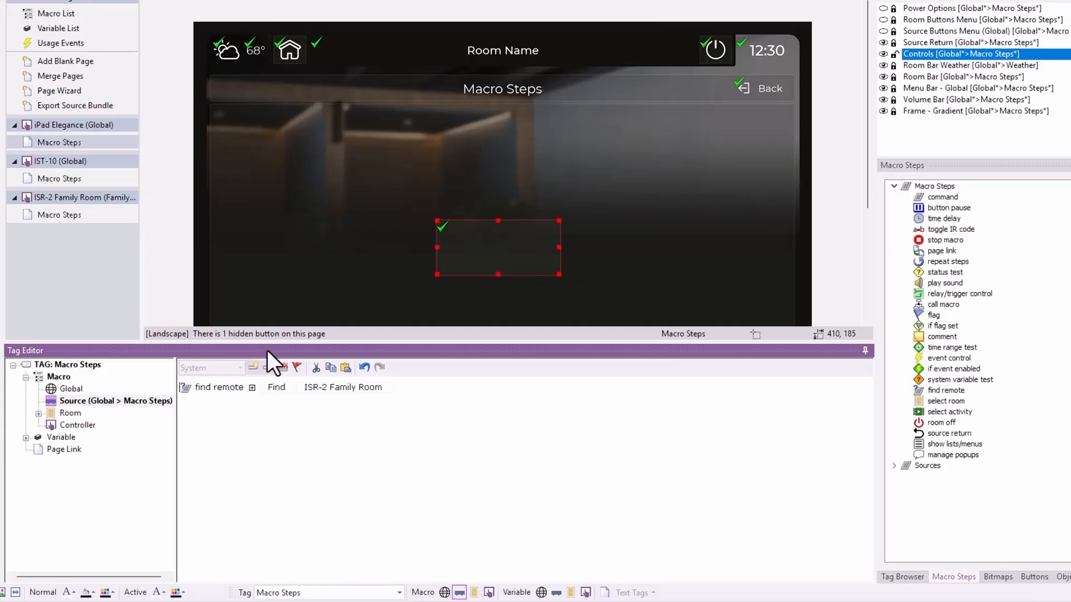
Replace the find remote step with a select room step set to Basement.
left_click(267, 368)
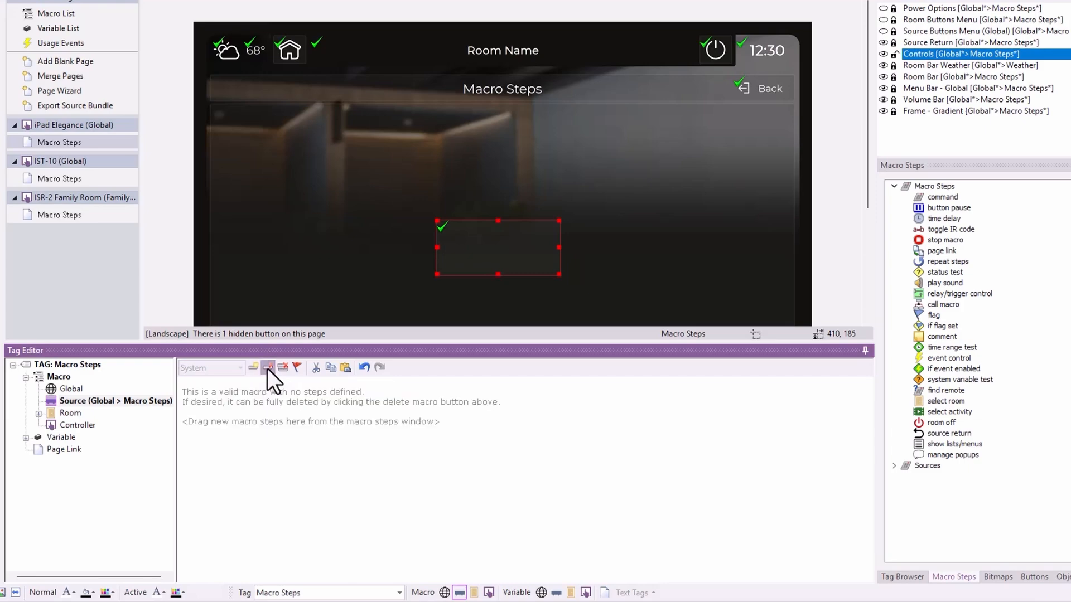
double_click(956, 398)
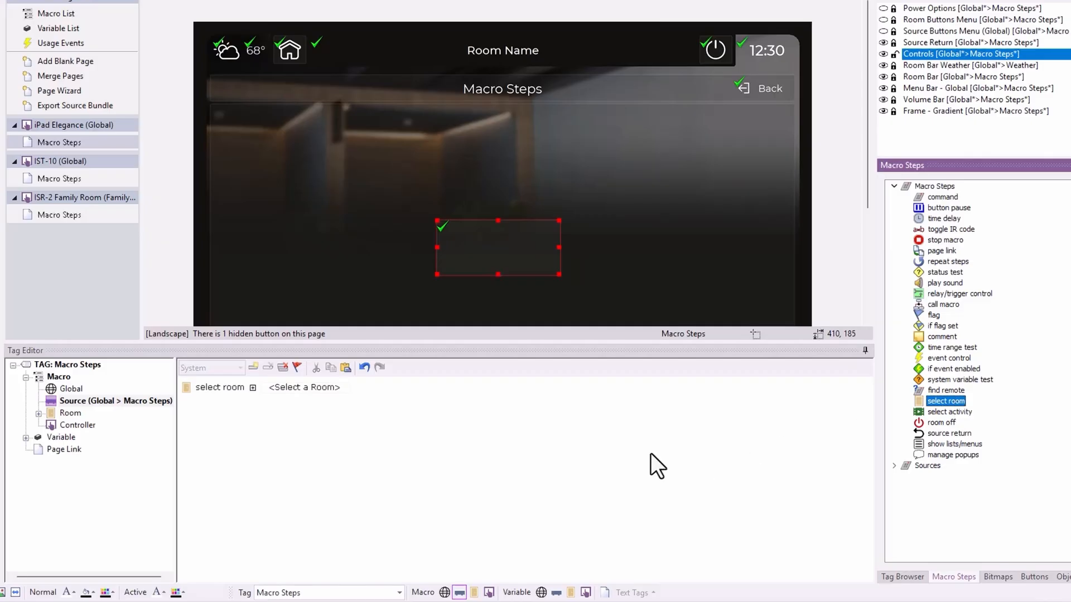
left_click(331, 385)
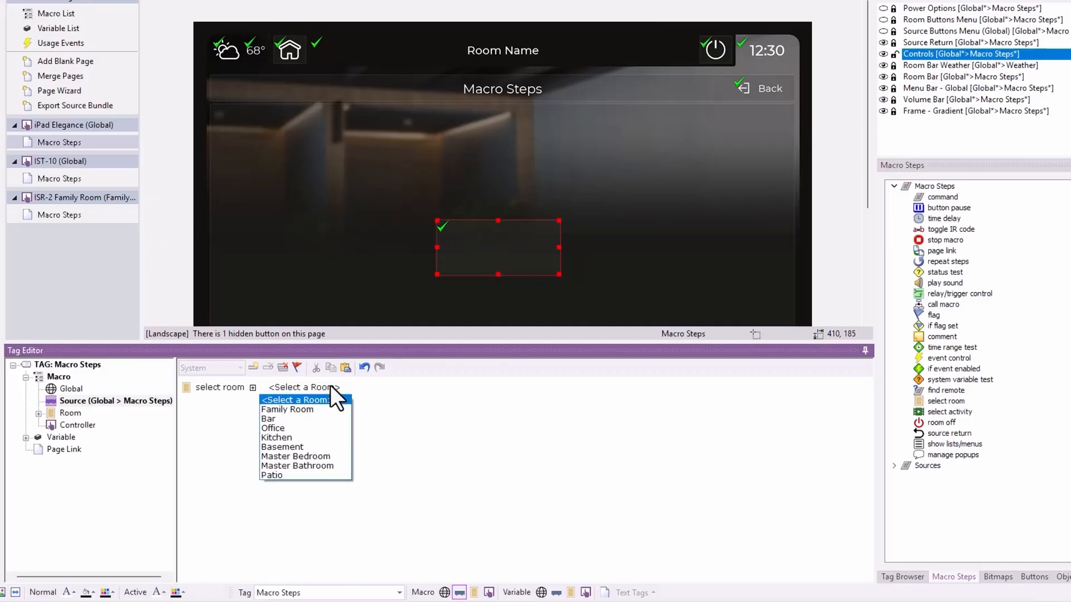
left_click(330, 447)
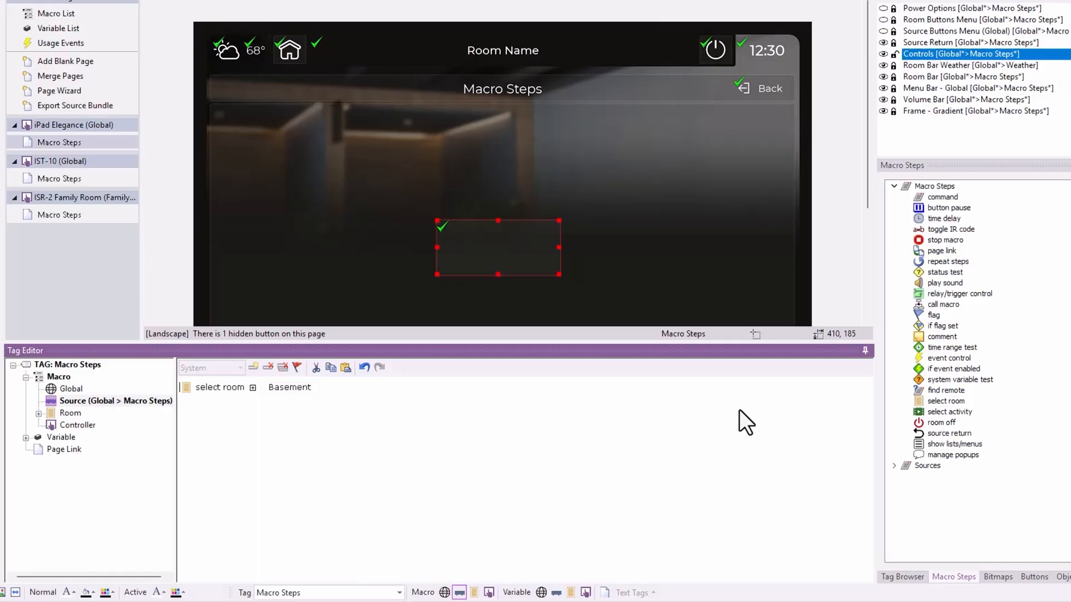
Assign the existing Room: Bar tag to the blank button and inspect its macro and source-level variables.
left_click(902, 577)
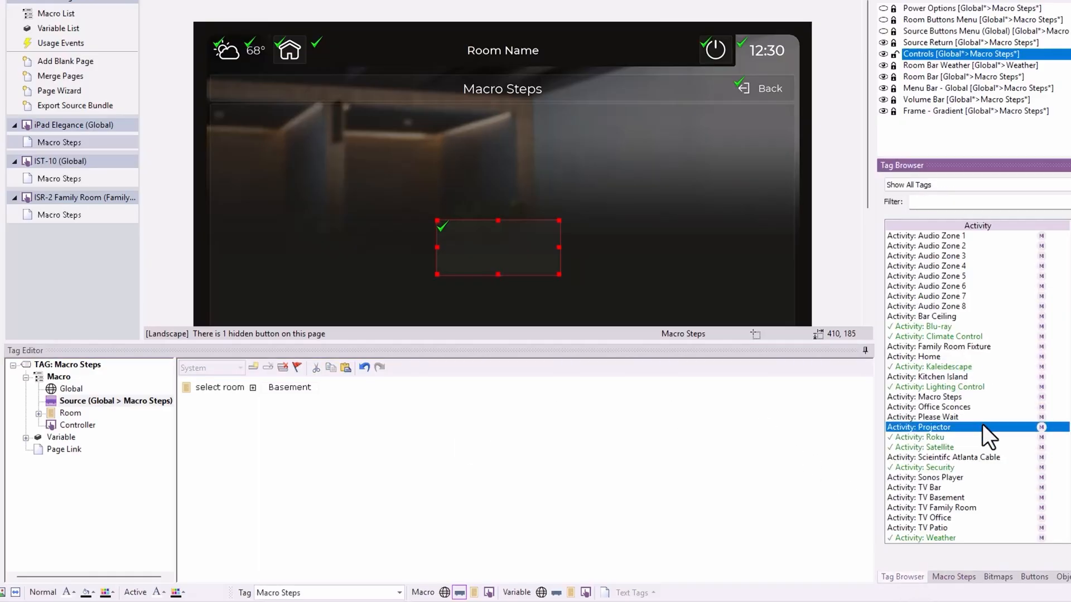
left_click(982, 424)
scroll(959, 353, "down", 4)
scroll(953, 396, "down", 2)
left_click(914, 287)
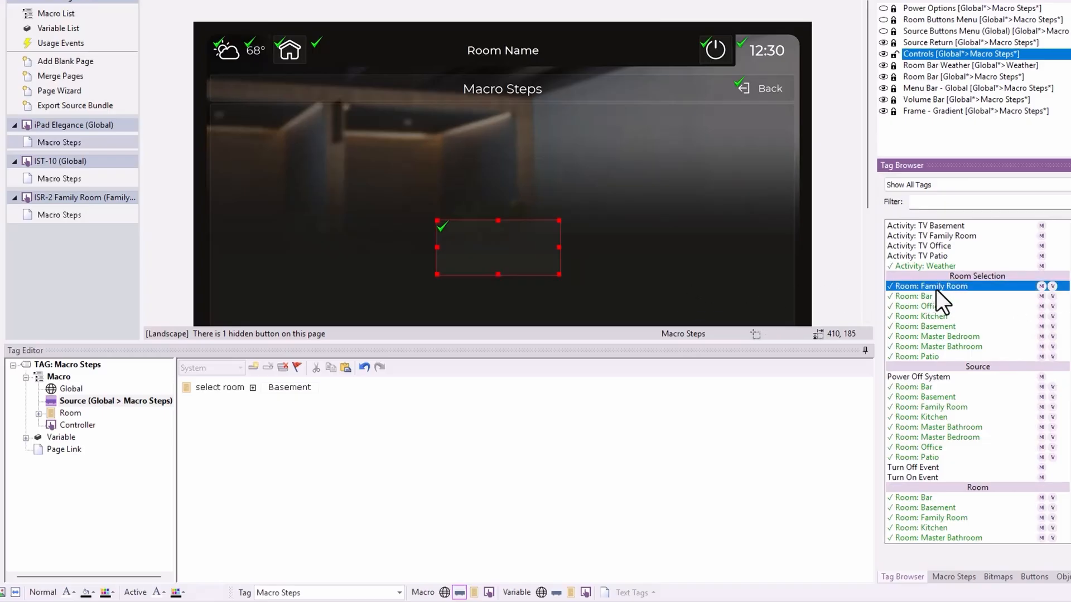
left_click(938, 296)
left_click_drag(939, 298, 512, 253)
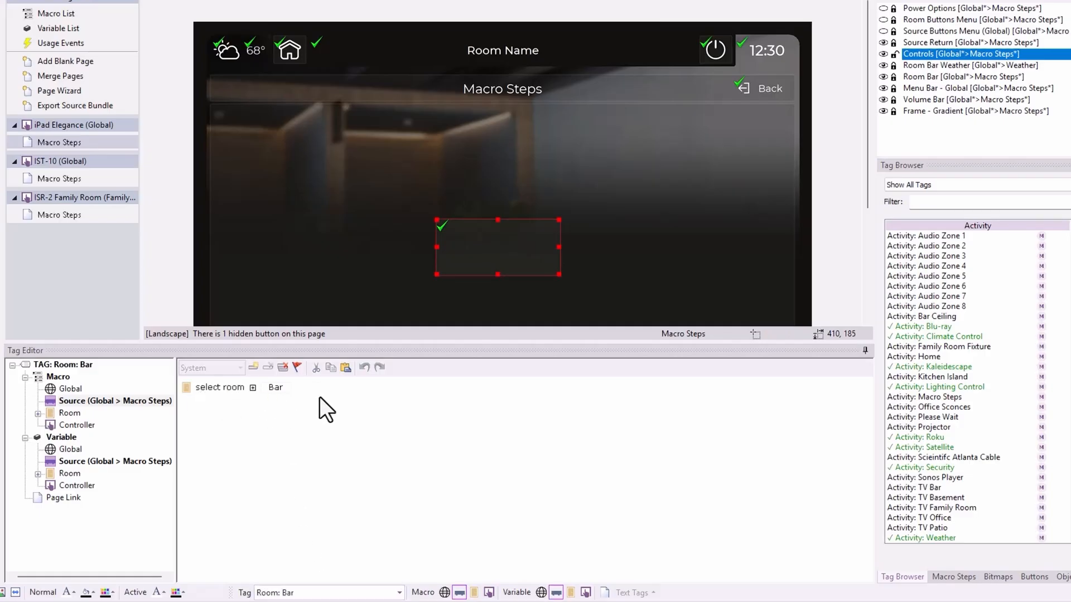
left_click(66, 460)
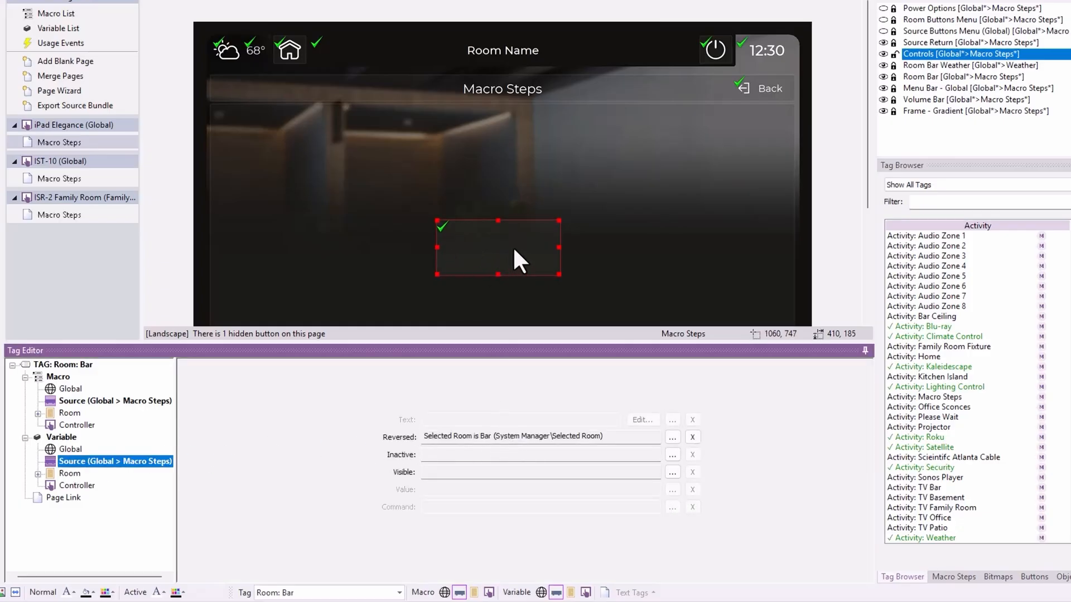
Set the blank button's tag back to Macro Steps.
left_click(300, 593)
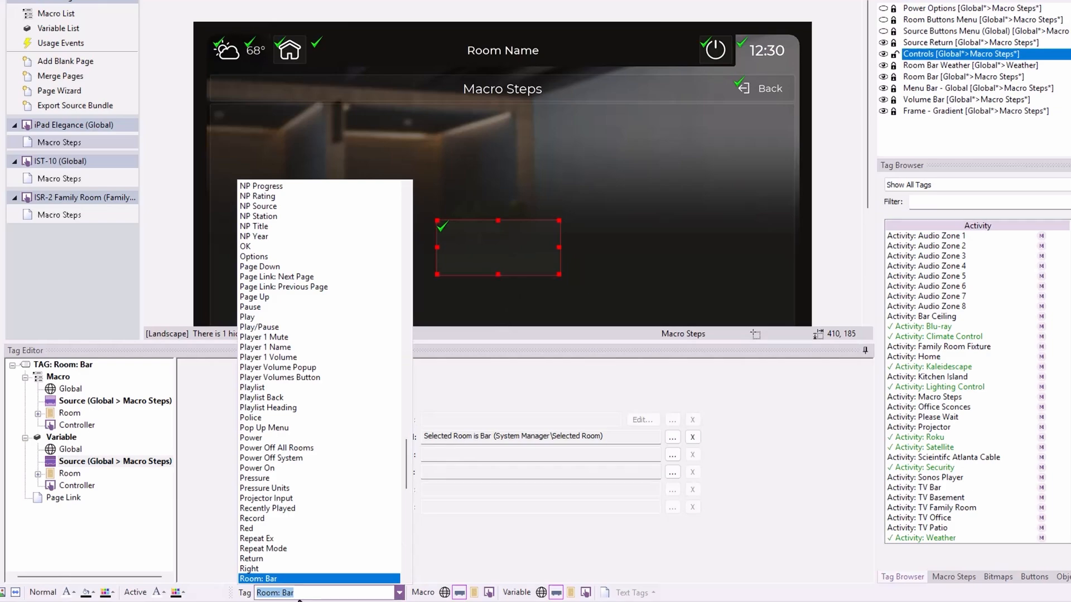
type("Macro Steps")
key("Return")
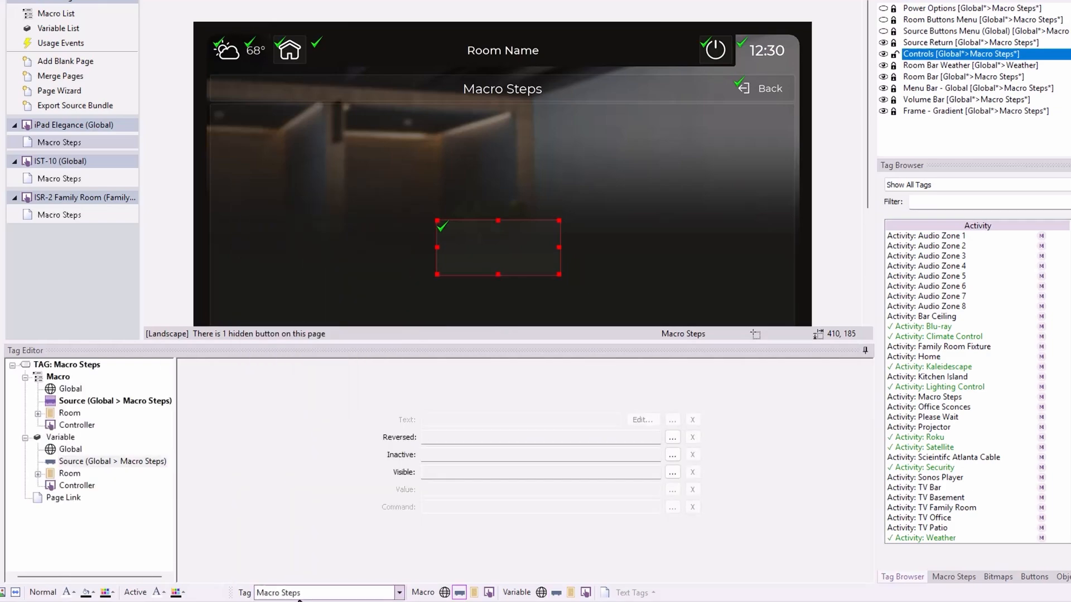
Delete the source-level macro containing the Basement select room step from the Macro Steps tag.
left_click(946, 577)
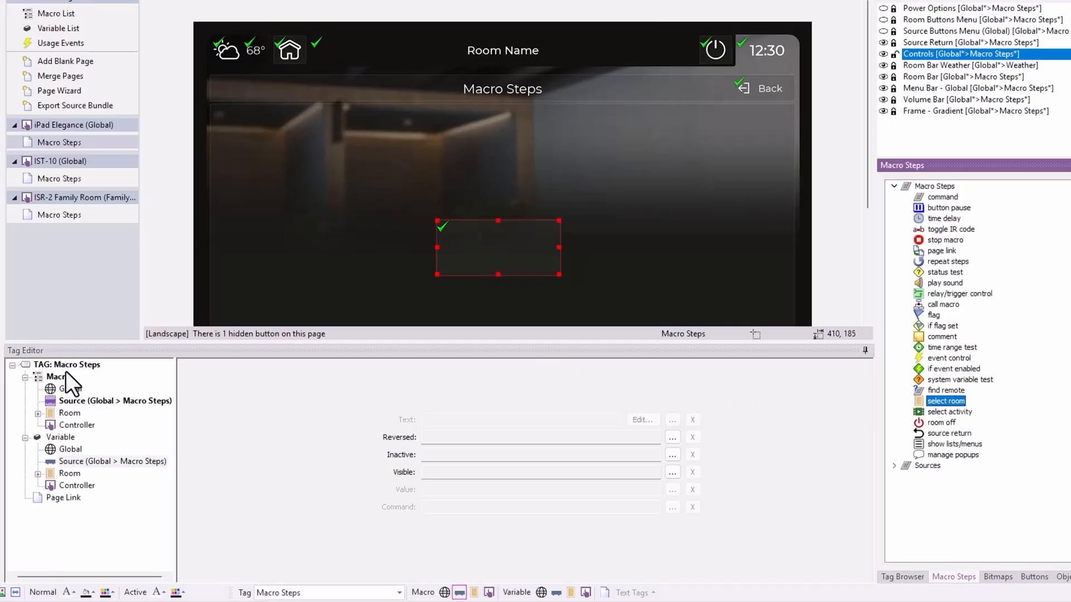
left_click(145, 401)
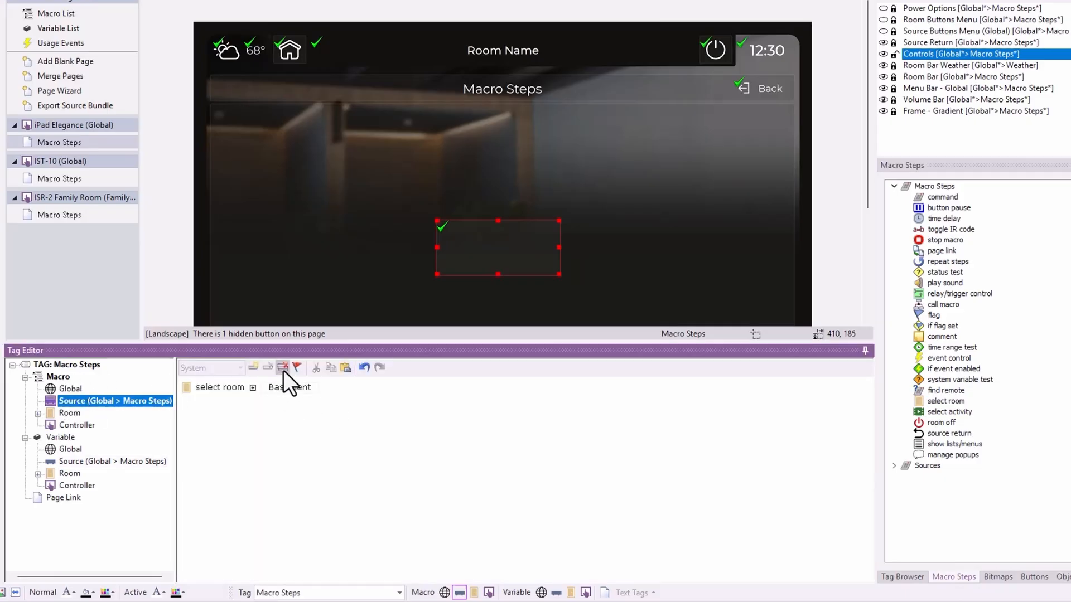
left_click(283, 368)
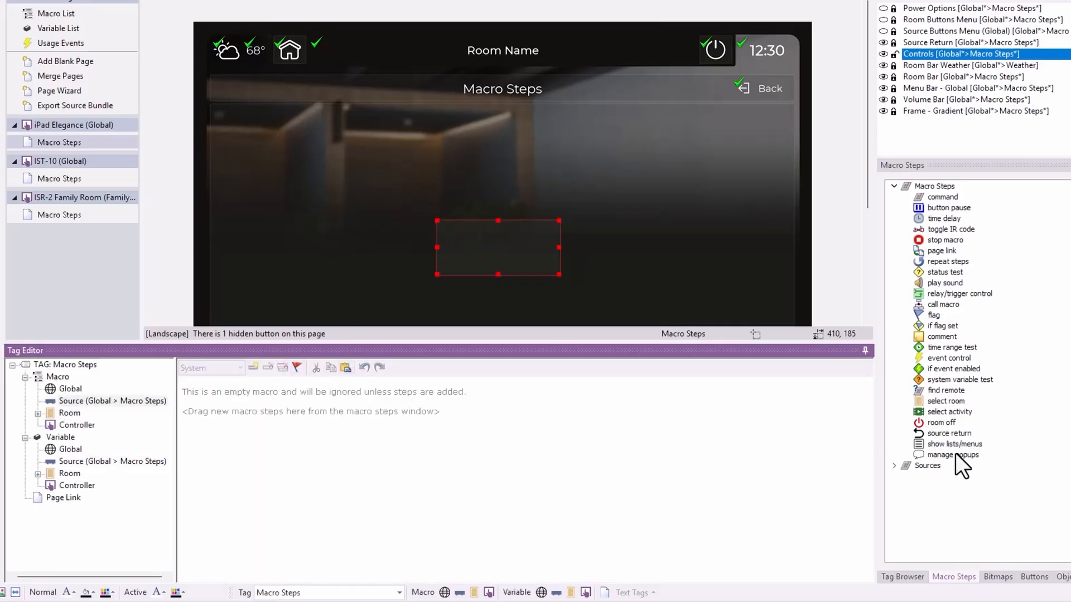
Add a select activity step to the blank button's source-level macro, keeping Current Room and choosing Global > Roku.
left_click_drag(950, 412, 627, 434)
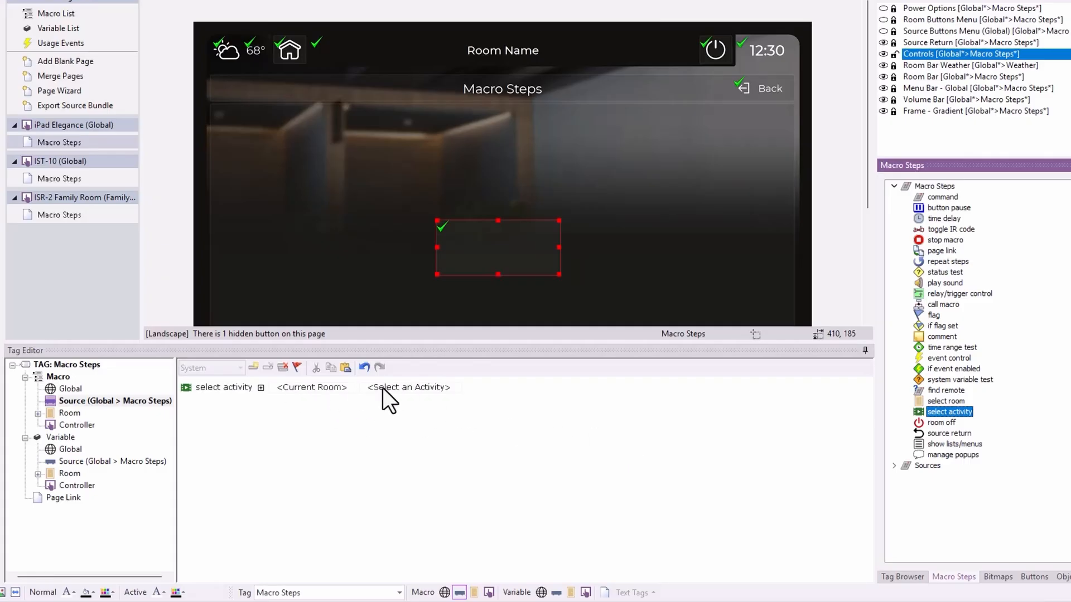
left_click(333, 390)
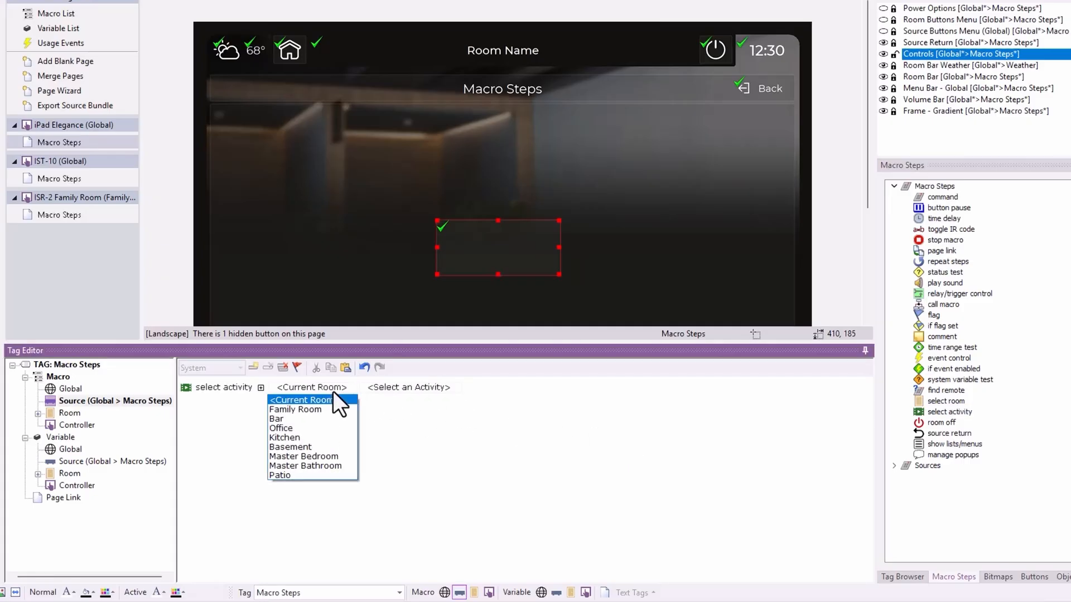
left_click(333, 390)
left_click(391, 388)
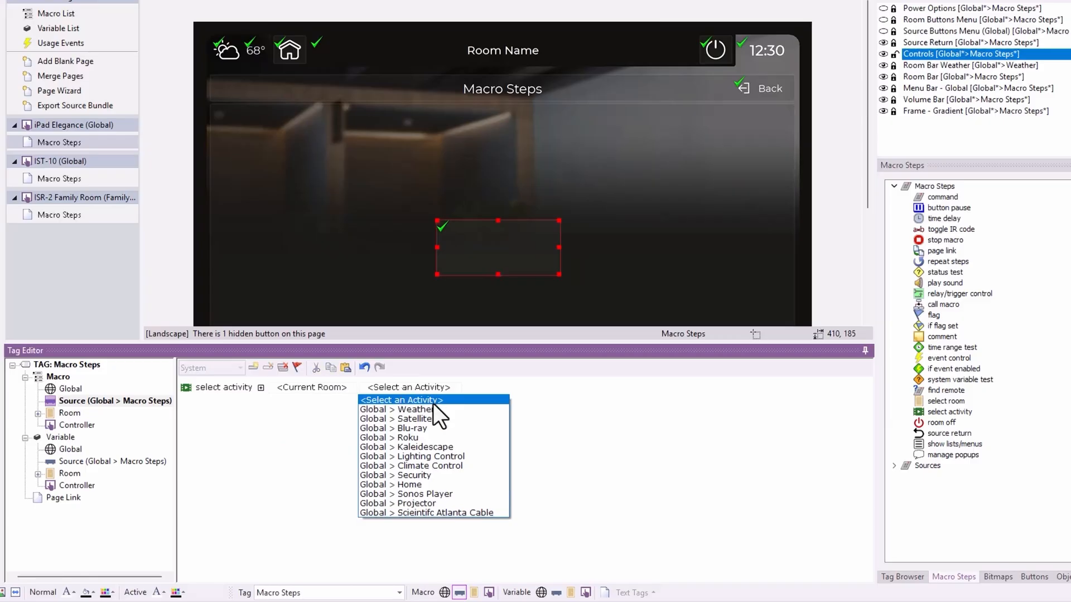
left_click(440, 438)
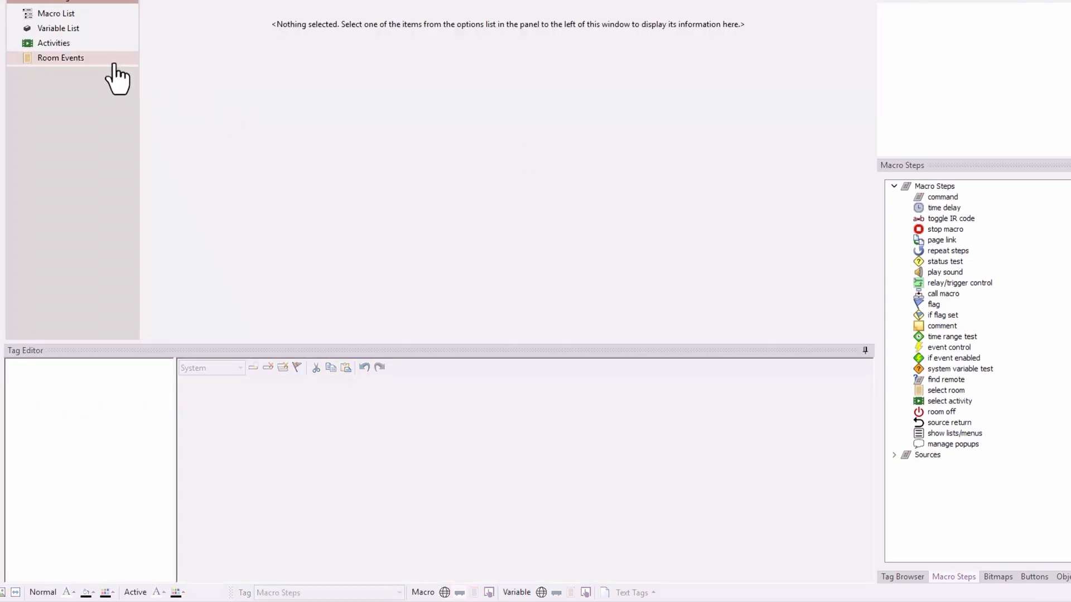
Examine the Roku activity's selection event macros in the Bar room, from Activity Start and Room ON through Activity Ready.
left_click(86, 44)
left_click(353, 62)
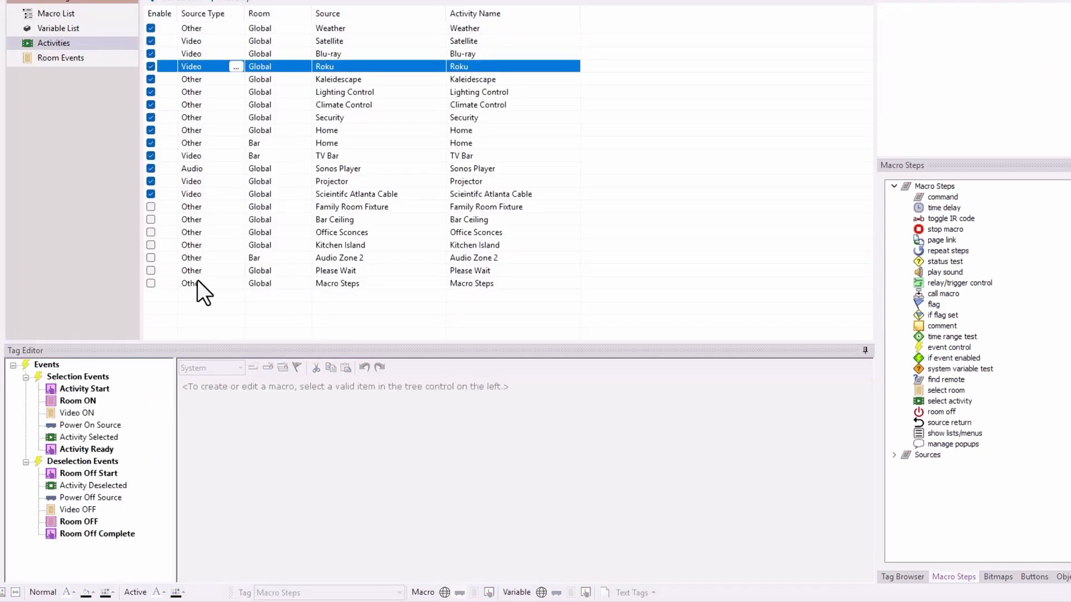
left_click(77, 388)
left_click(72, 400)
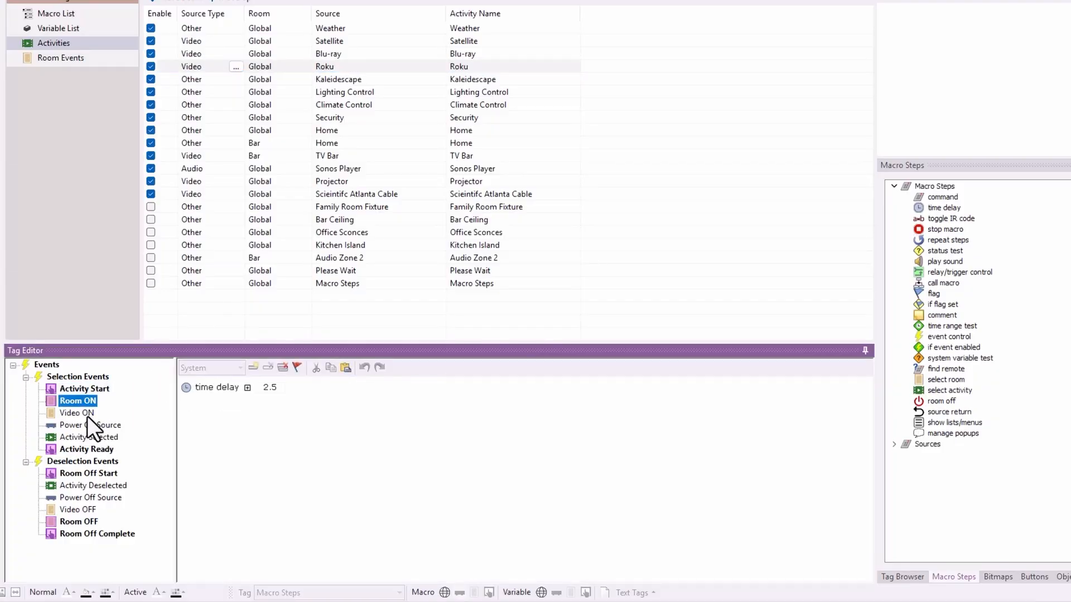
left_click(76, 414)
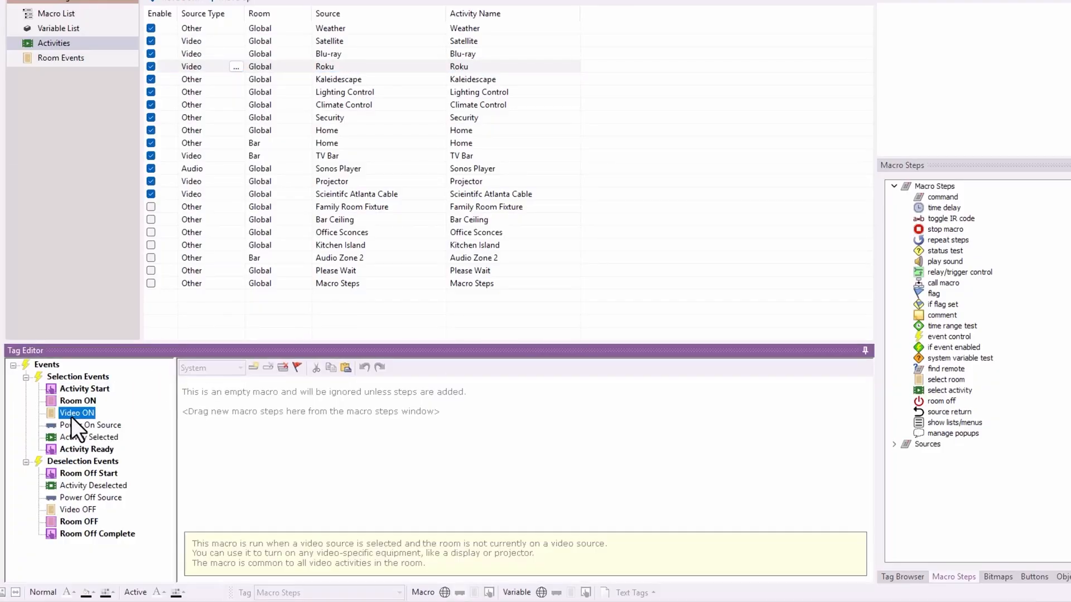
left_click(110, 425)
left_click(112, 436)
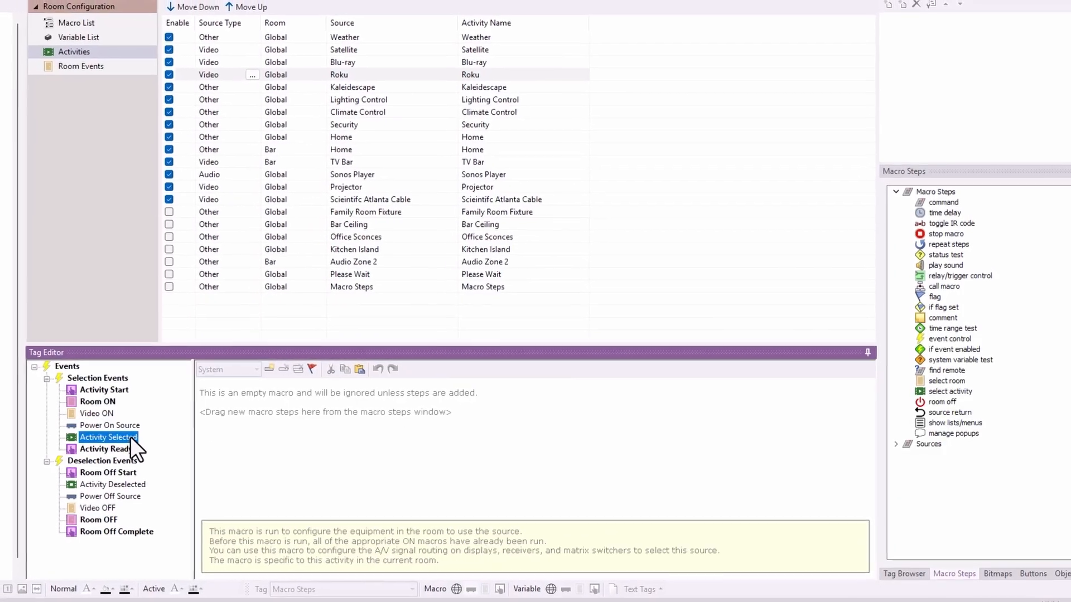
left_click(115, 449)
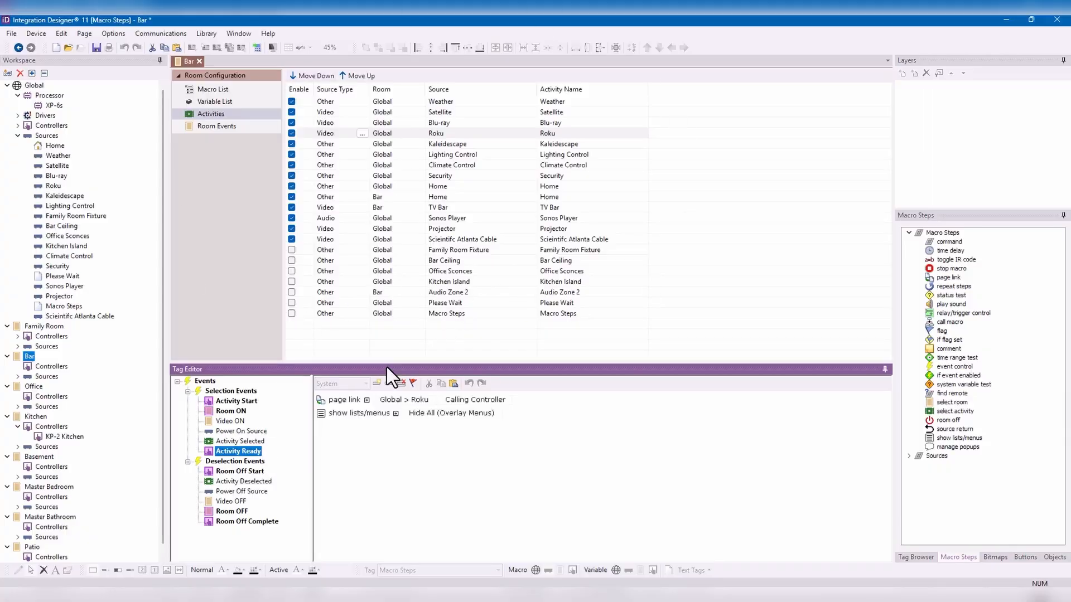
Reopen the global Macro Steps source page and select the blank button.
double_click(44, 344)
double_click(60, 306)
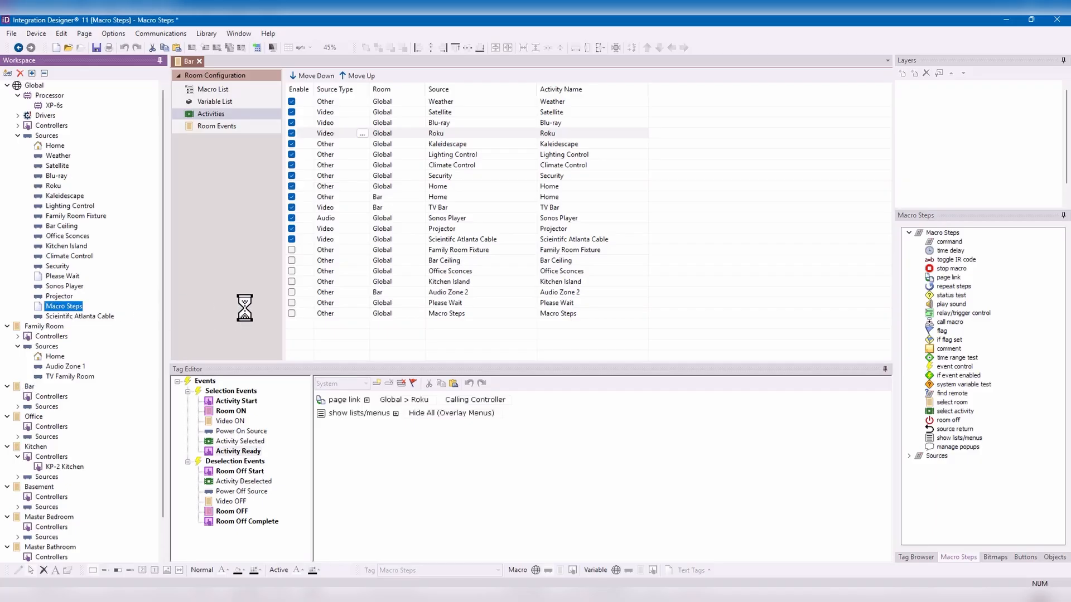
left_click(534, 282)
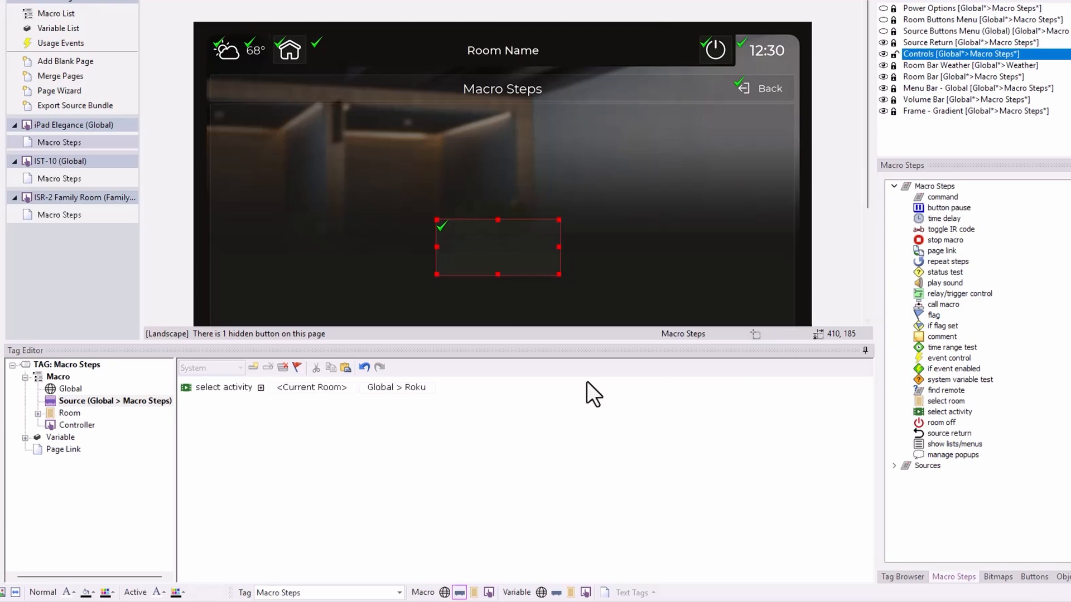
Delete the source-level select activity macro and assign the Activity: Roku tag to the blank button.
left_click(902, 576)
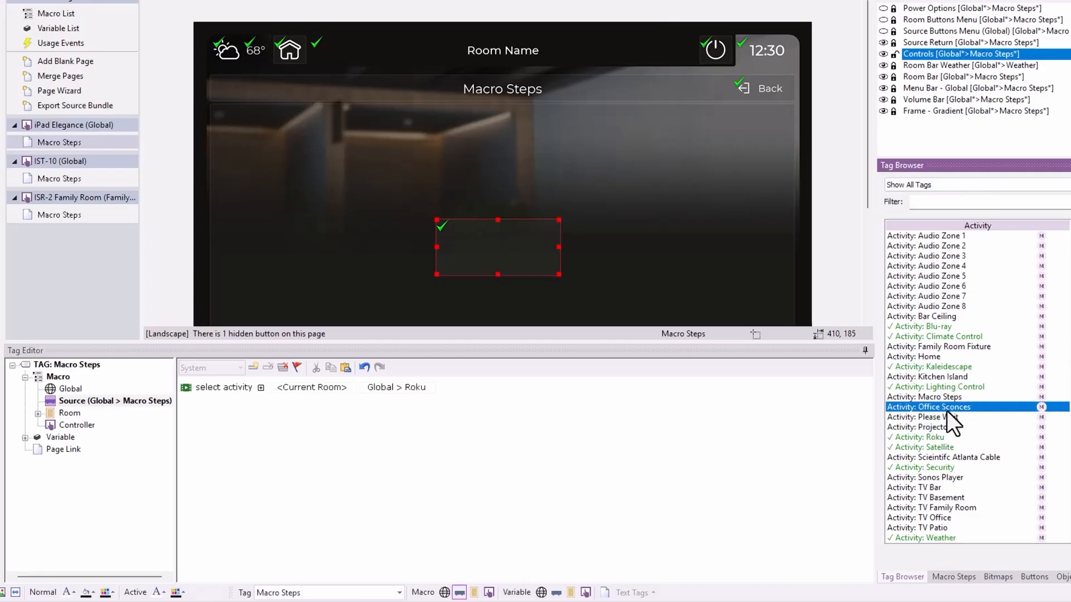
left_click(284, 368)
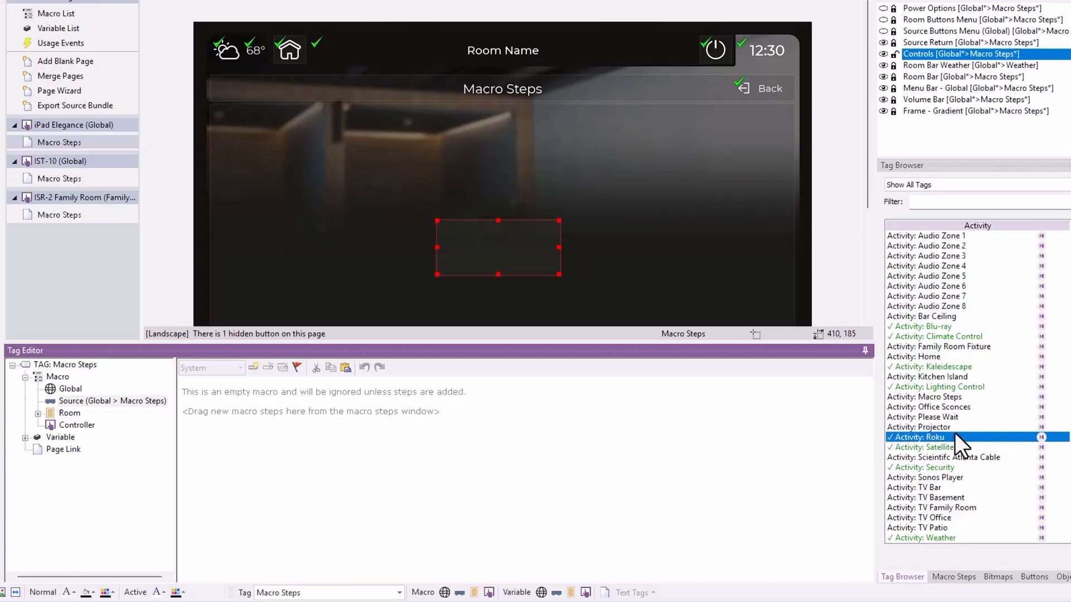
left_click_drag(952, 436, 502, 263)
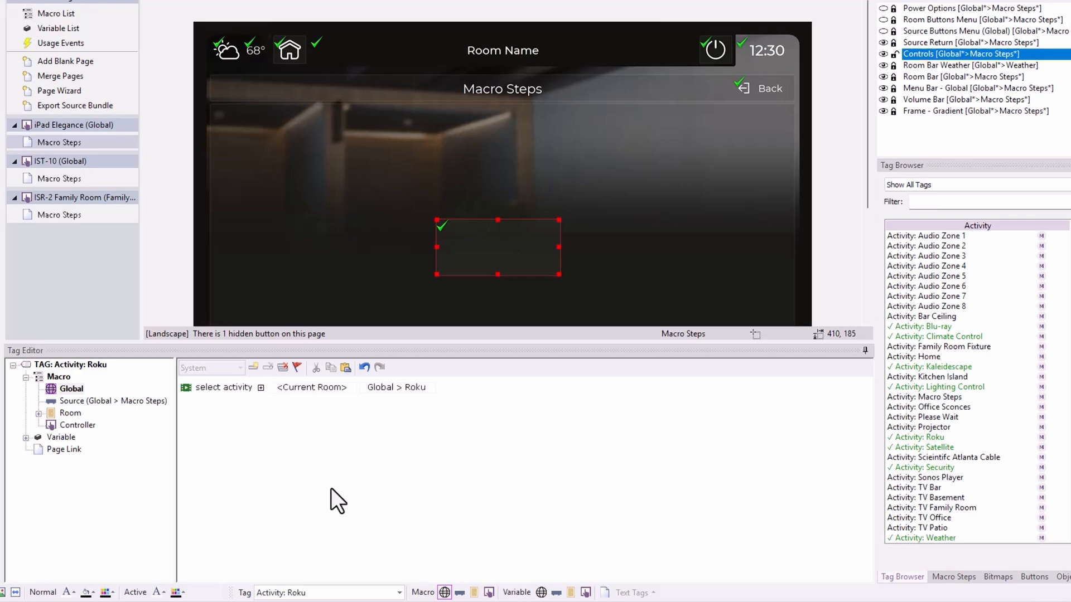
Change the blank button's tag from Activity: Roku back to Macro Steps.
left_click(313, 592)
type("sM")
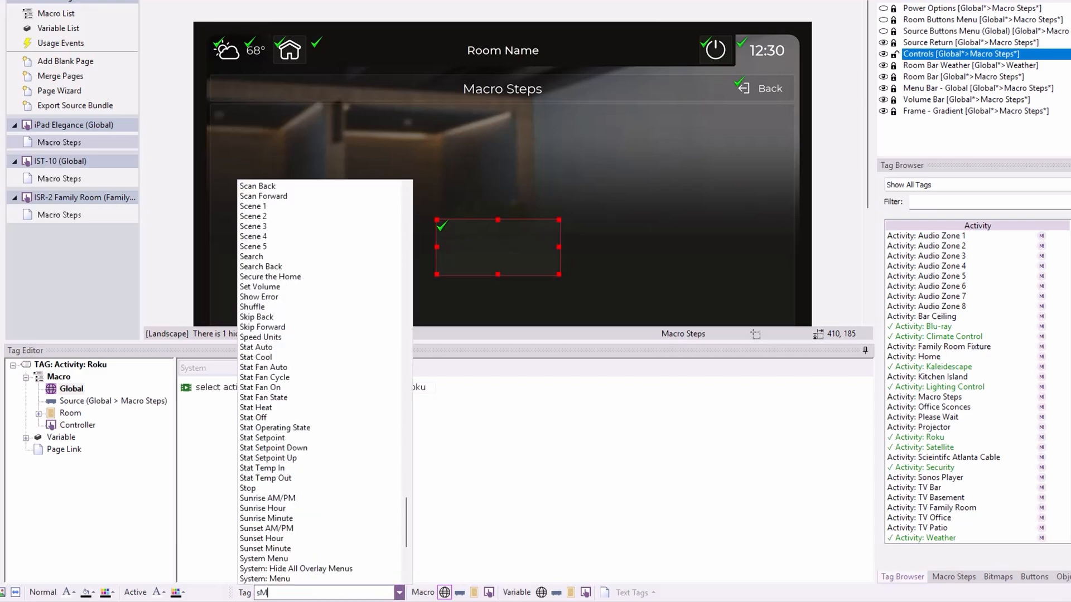
type("acro Steps")
key("Return")
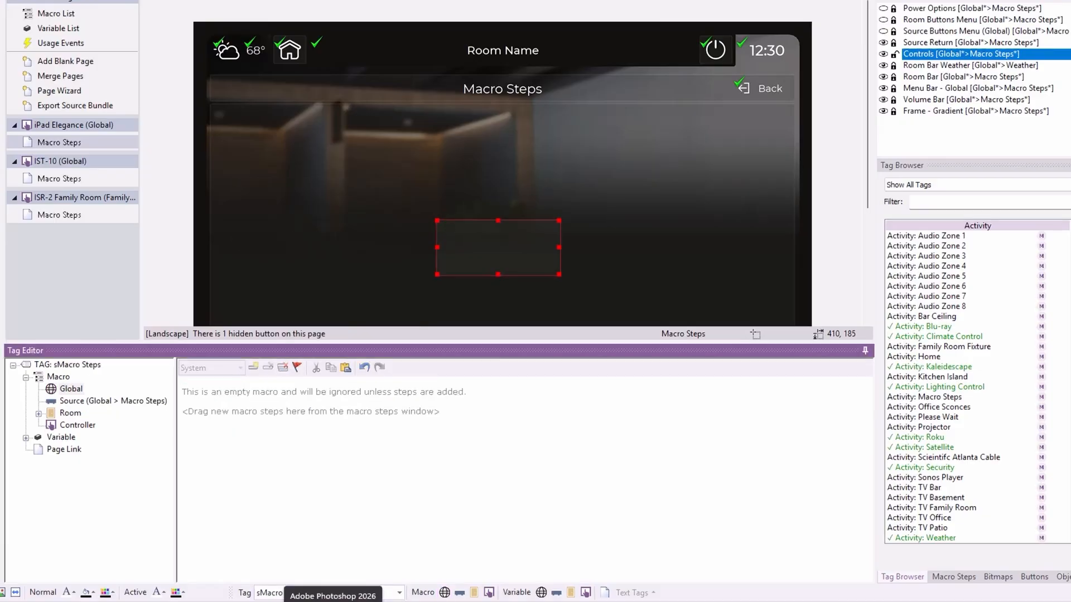
double_click(276, 592)
type("Macro StepsSteps")
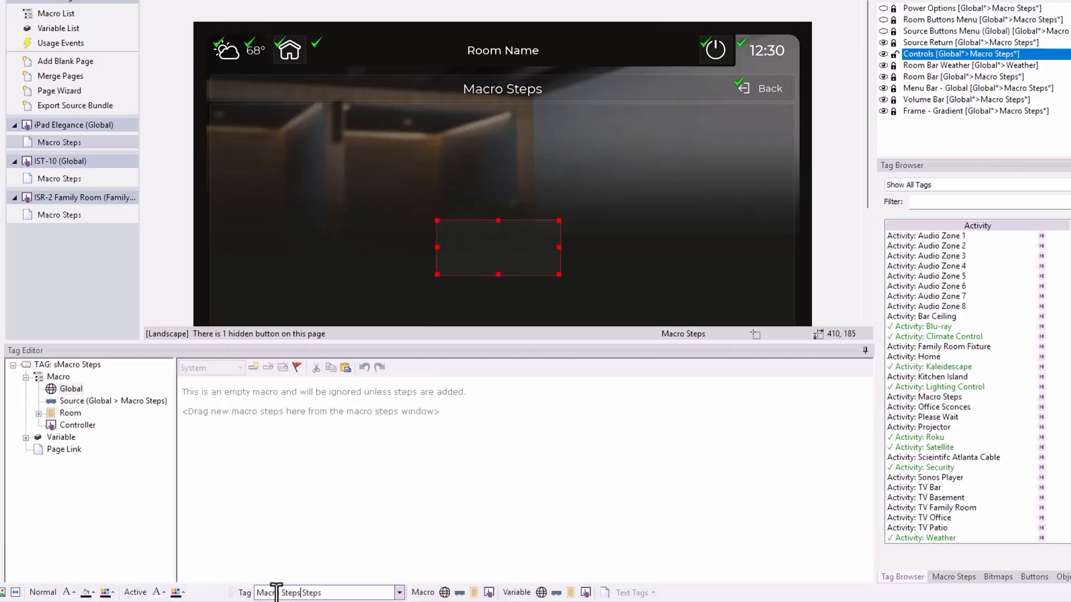
key("Delete")
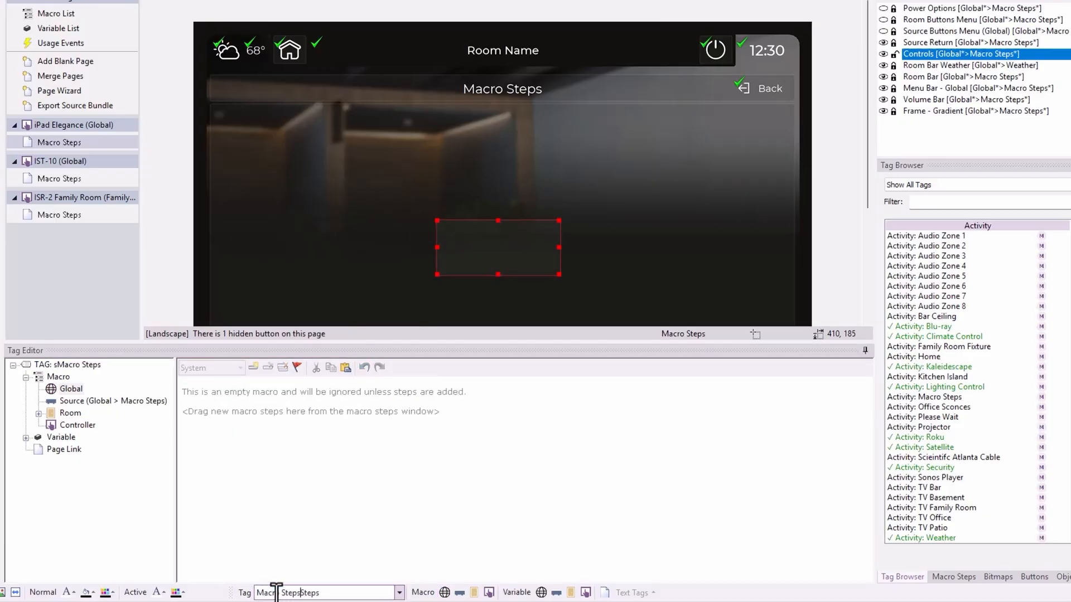
key("Return")
left_click(331, 553)
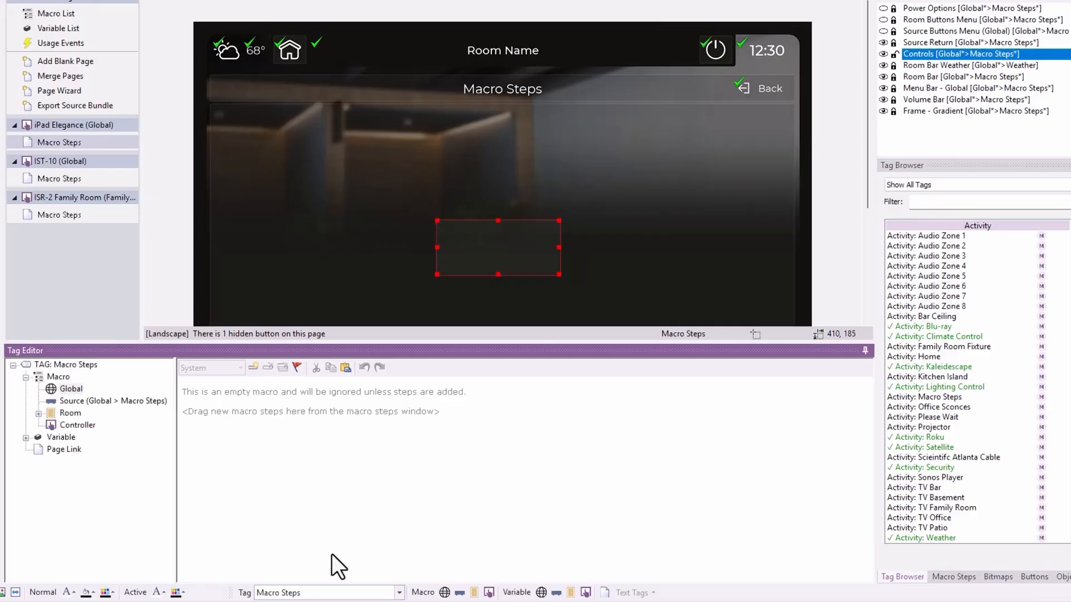
Add a room off step to the Macro Steps tag's global macro and review its room choices.
left_click(900, 397)
left_click(955, 577)
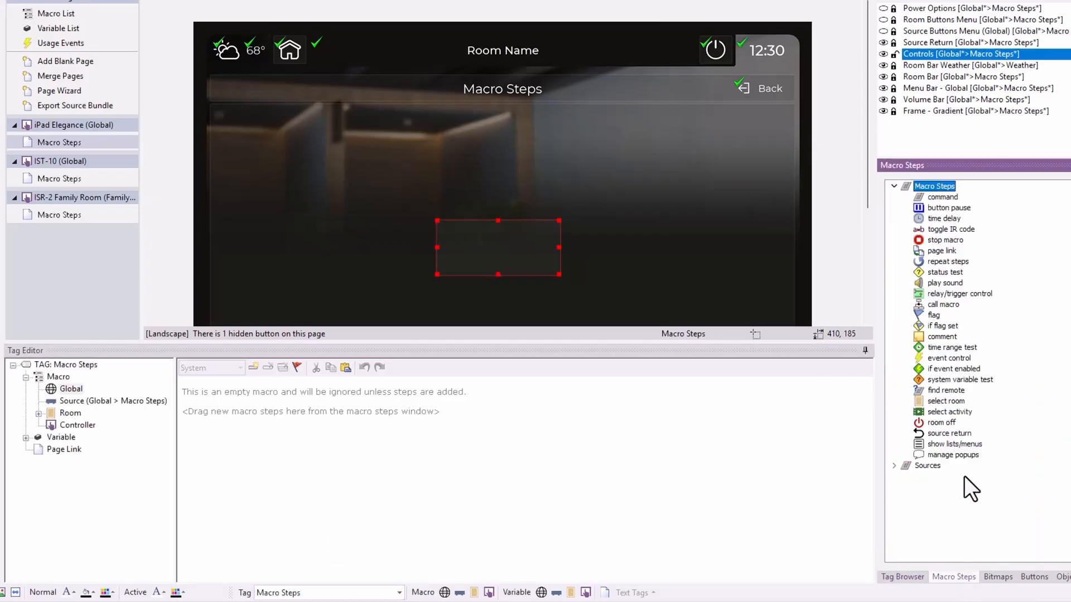
left_click(960, 412)
left_click_drag(941, 422, 841, 424)
left_click(239, 387)
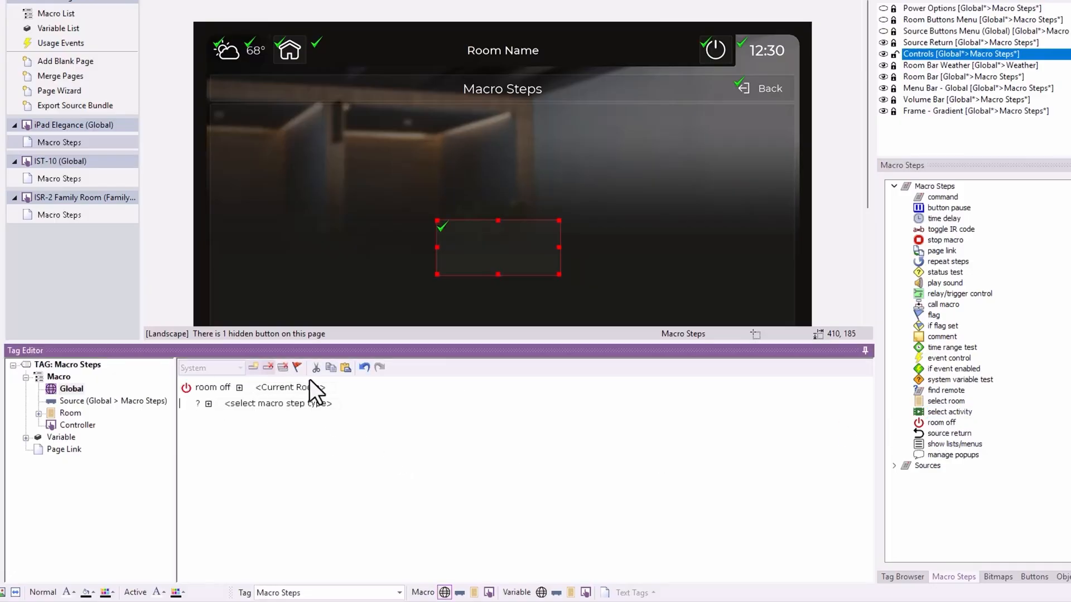
left_click(325, 392)
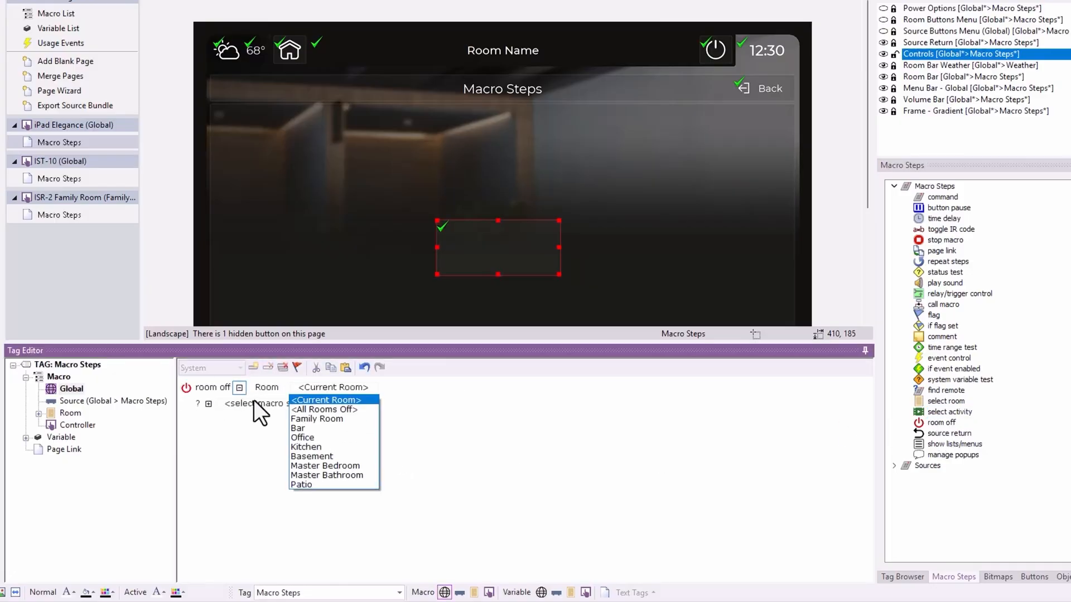
left_click(242, 393)
left_click(241, 389)
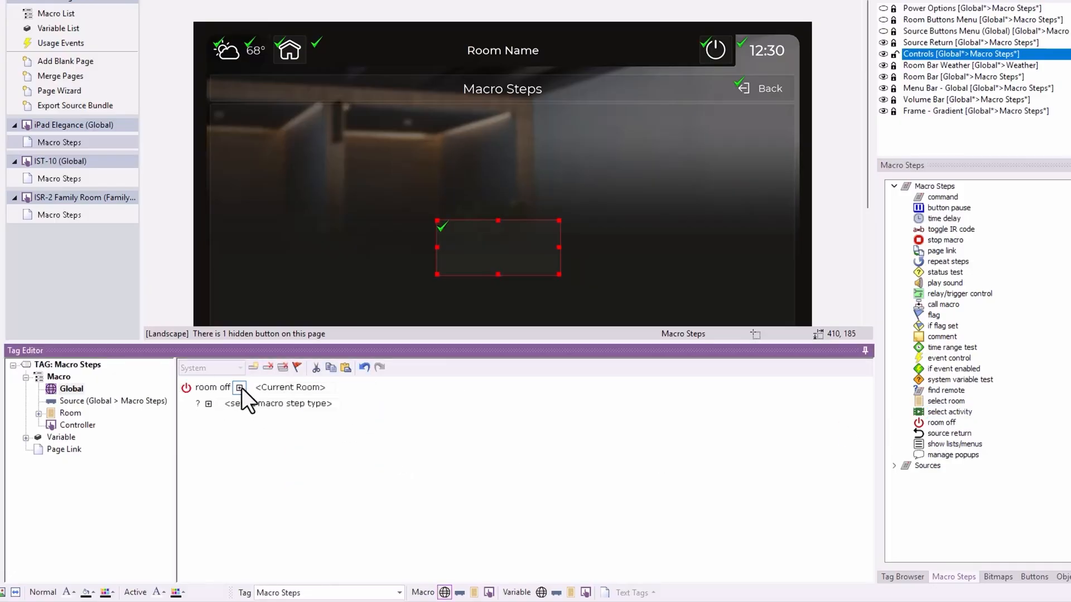
Clear the global macro and add a single room off step again, keeping it set to Current Room.
left_click(208, 403)
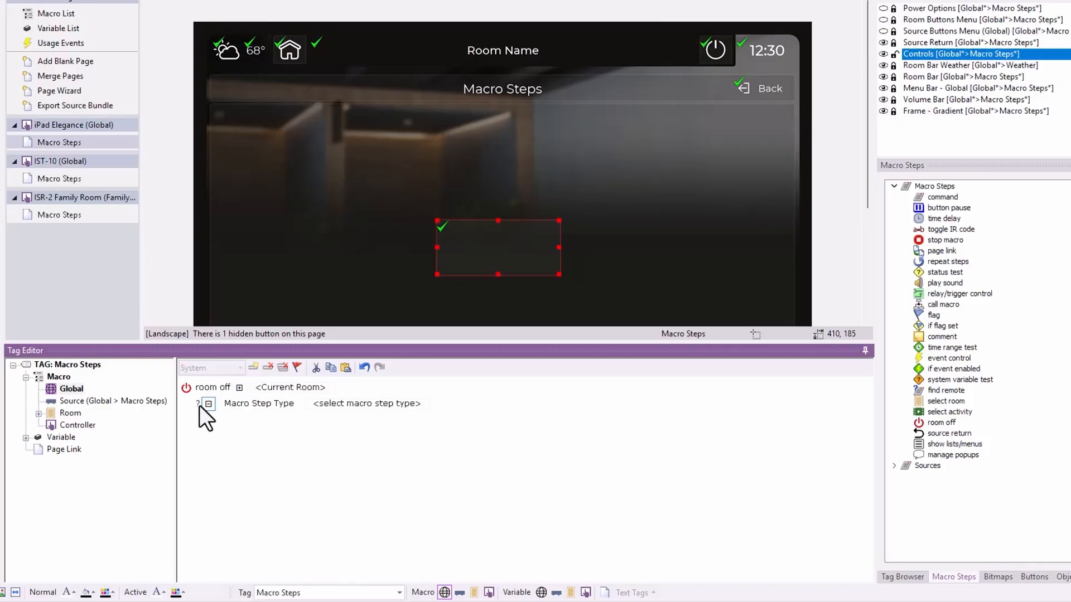
left_click(284, 367)
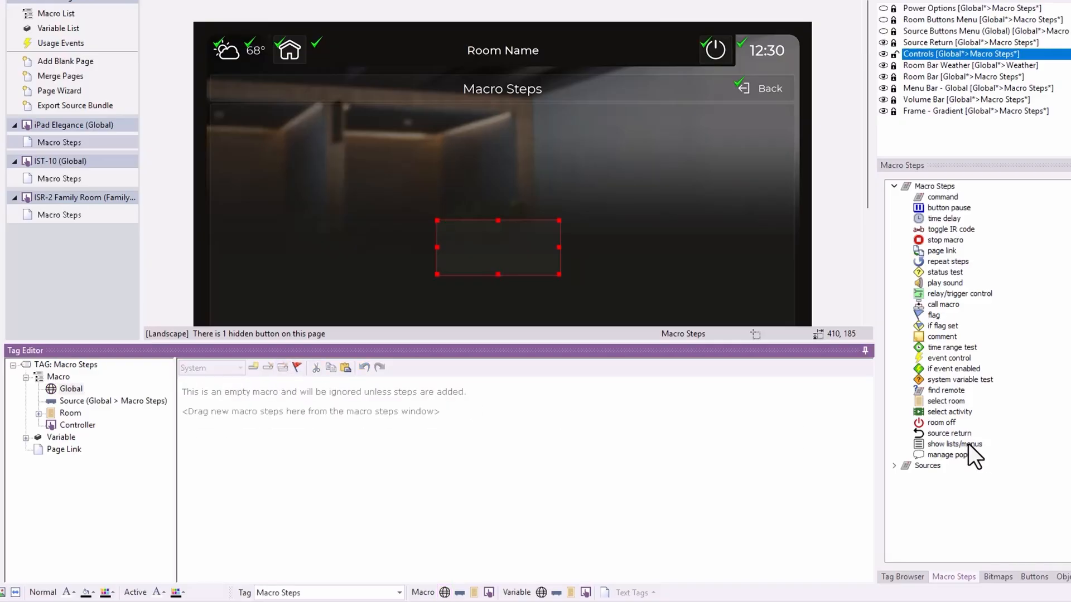
left_click_drag(942, 422, 346, 429)
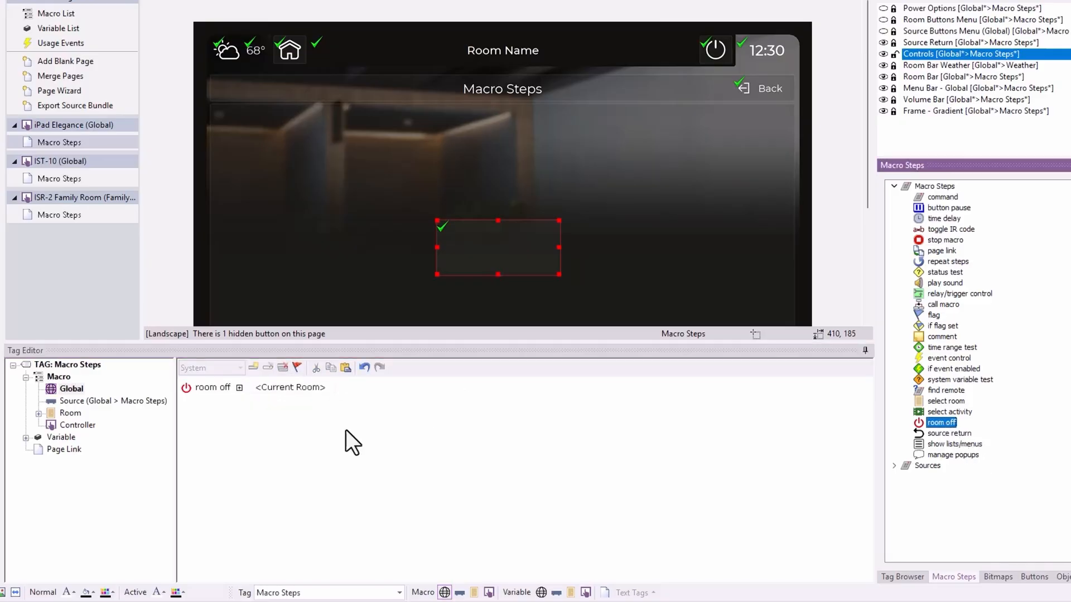
left_click(303, 383)
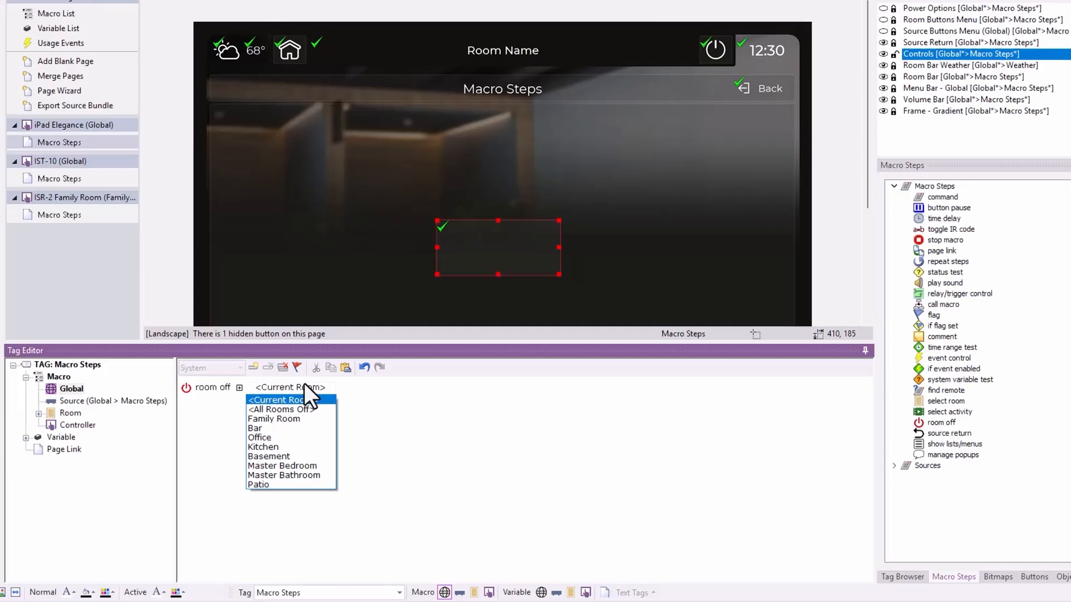
left_click(303, 383)
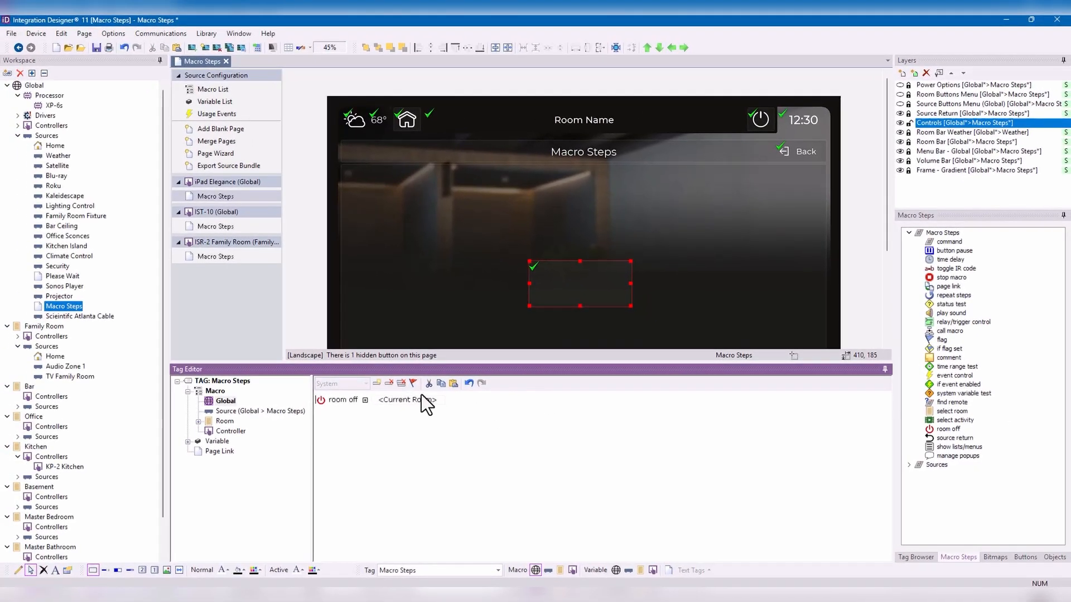
Inspect the Room Name and All Rooms button macros in iPad Elegance's Power Options layer and return to the blank Macro Steps button.
double_click(56, 127)
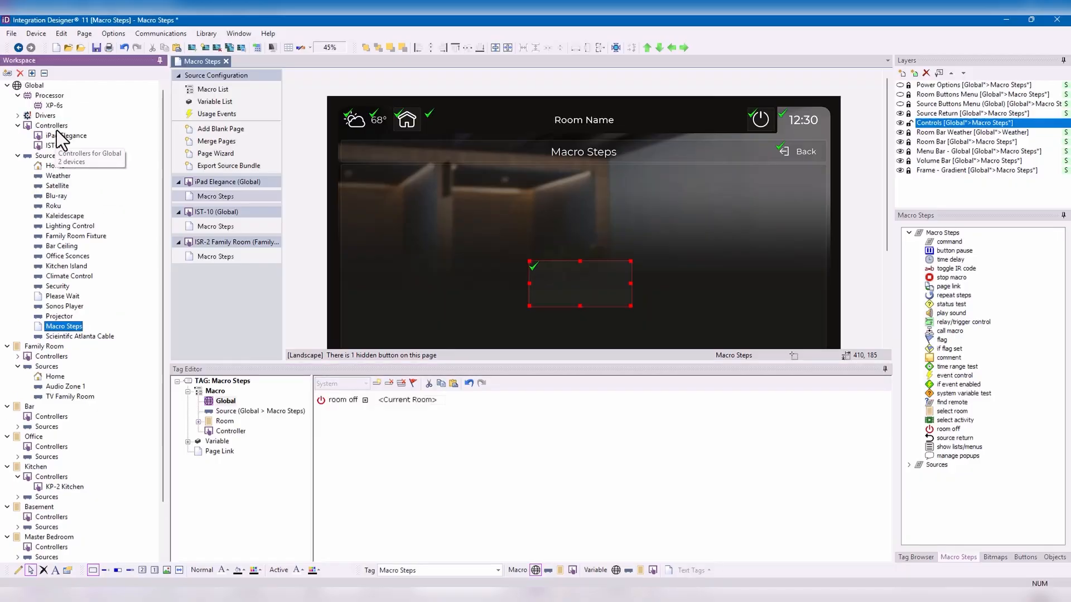
double_click(64, 135)
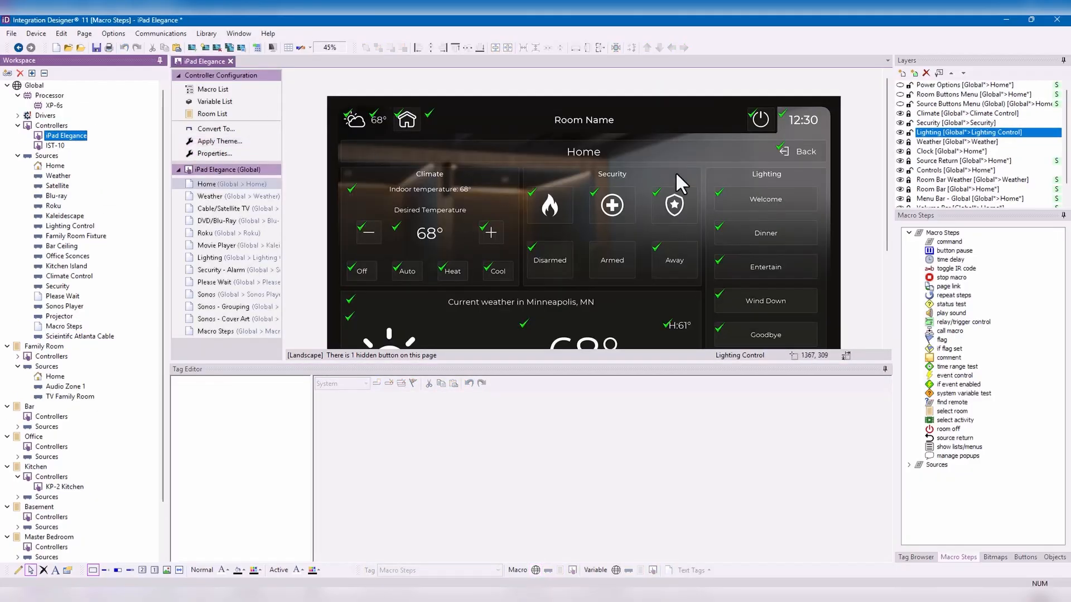
left_click(766, 118)
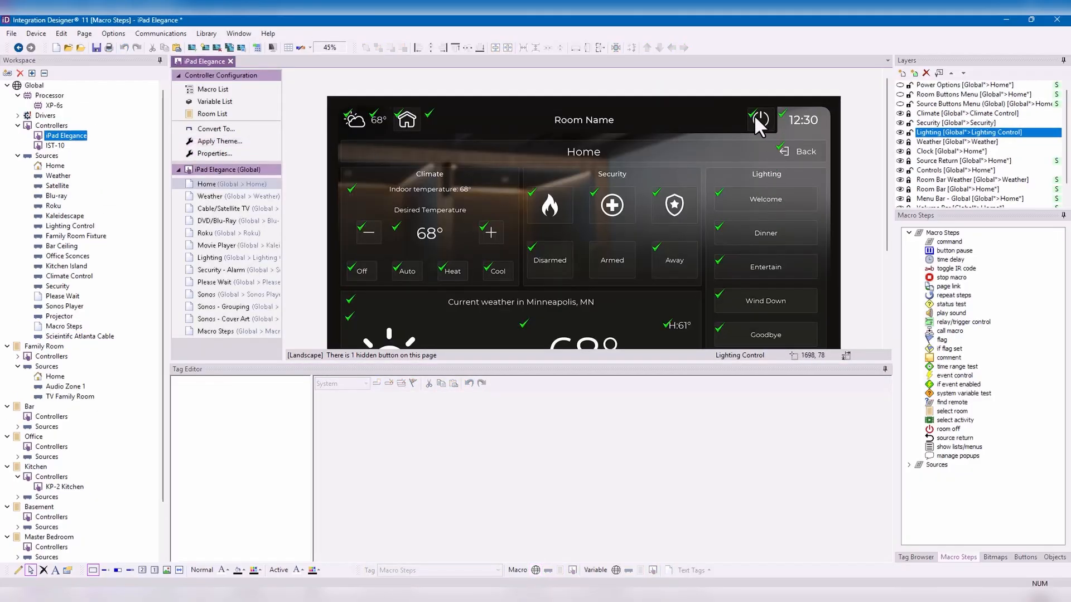
left_click(900, 85)
left_click(689, 210)
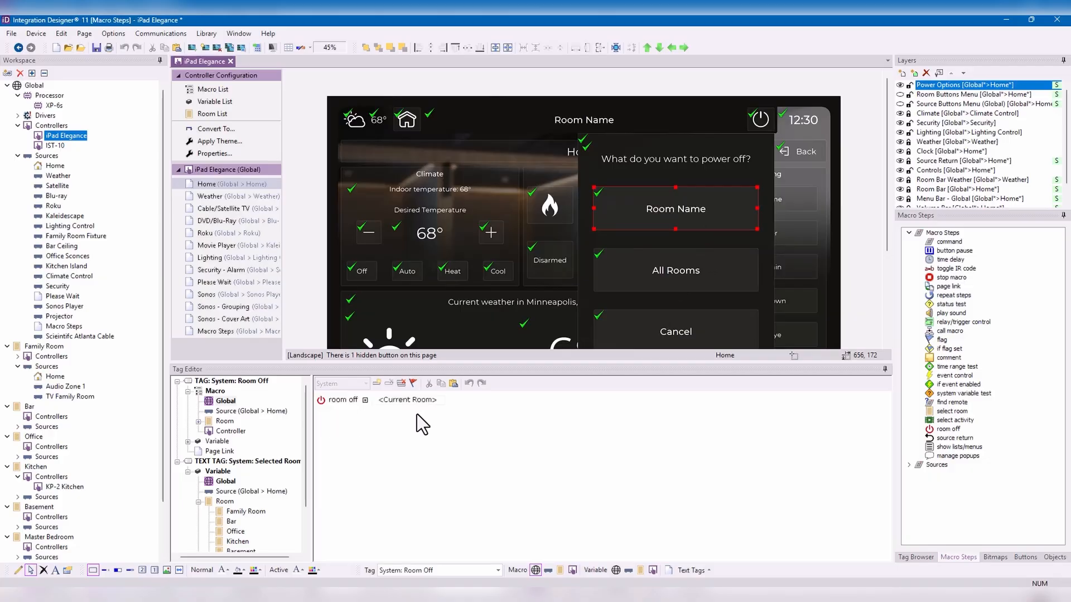
left_click(738, 284)
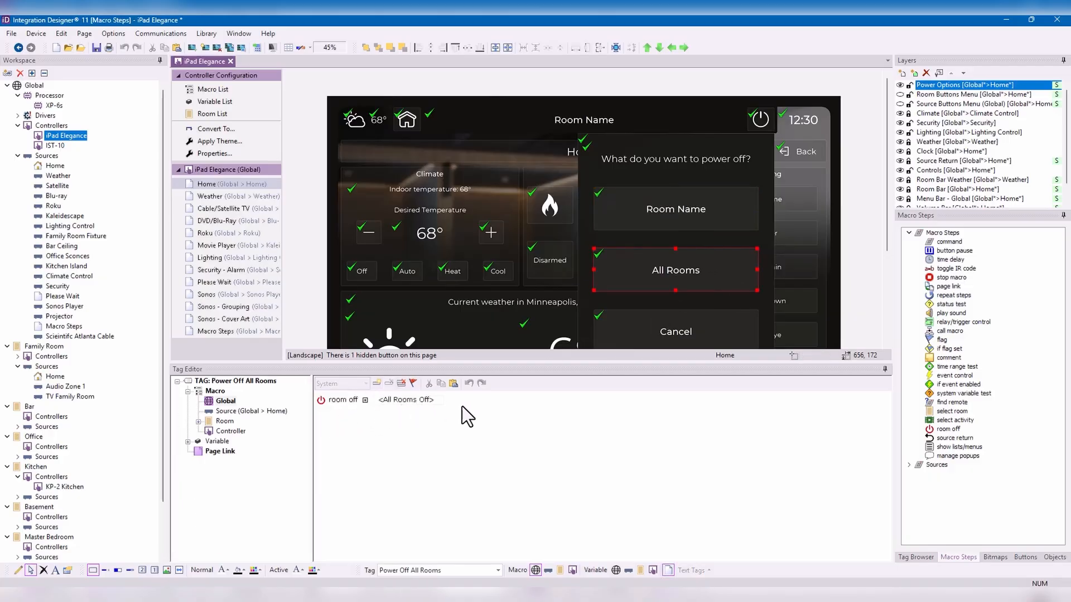
left_click(64, 326)
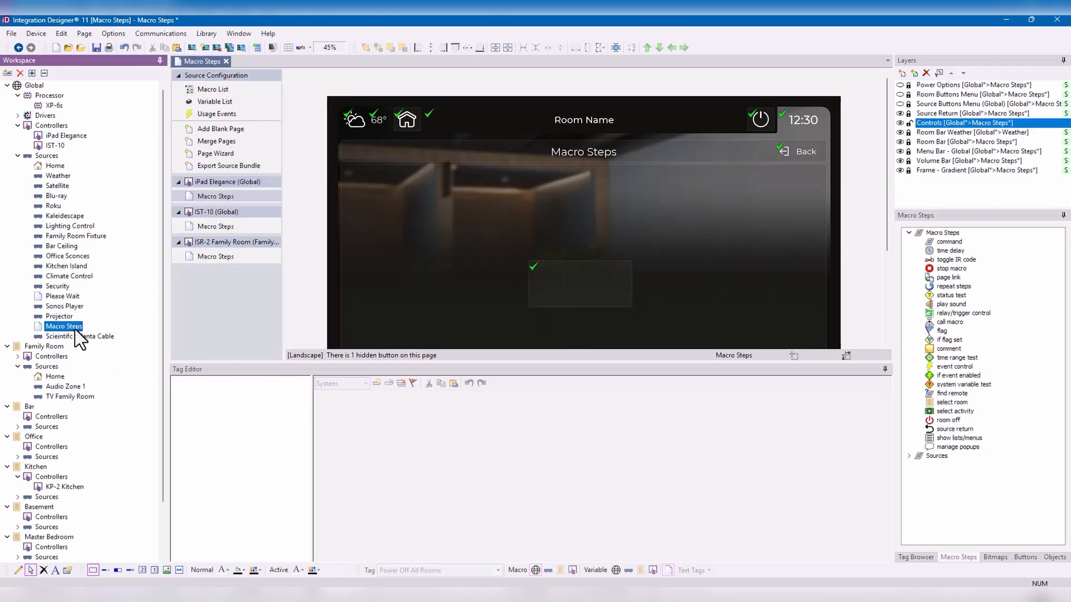
left_click(611, 289)
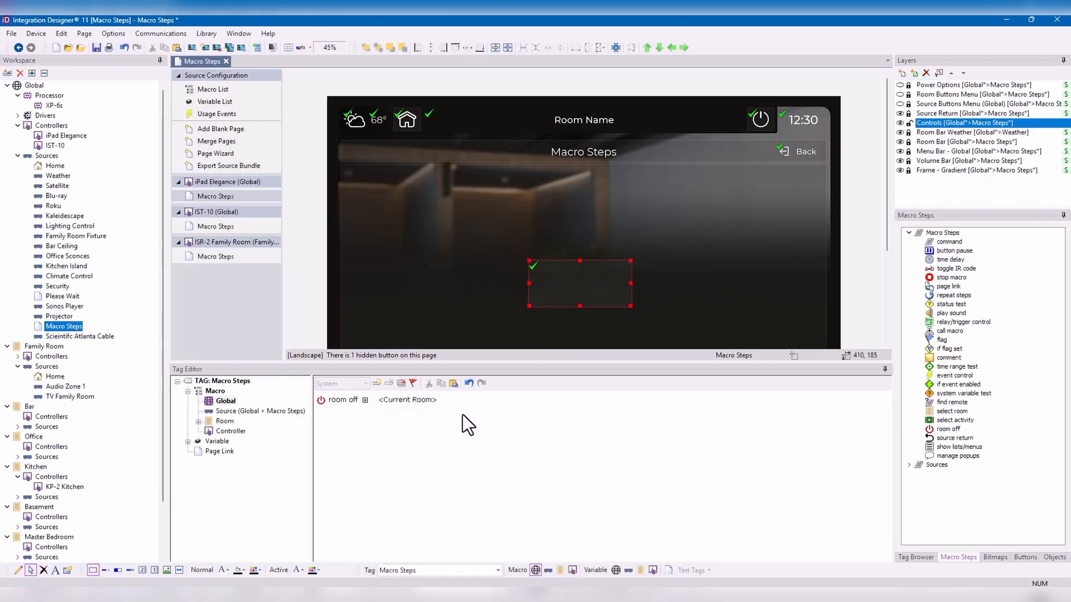
Switch the room off step's target to All Rooms Off and return it to Current Room.
left_click(421, 400)
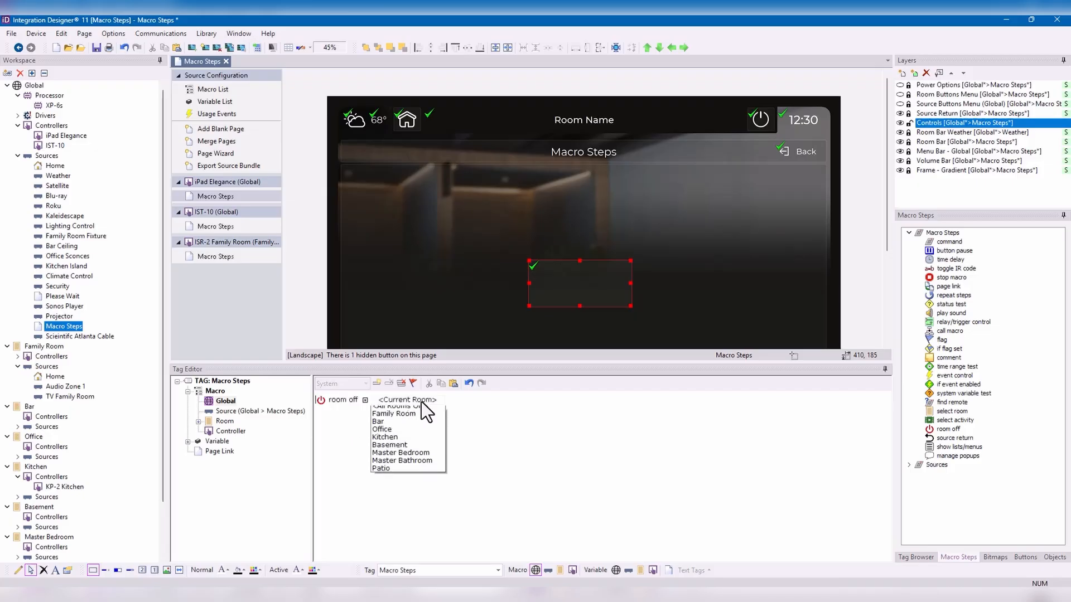
left_click(421, 415)
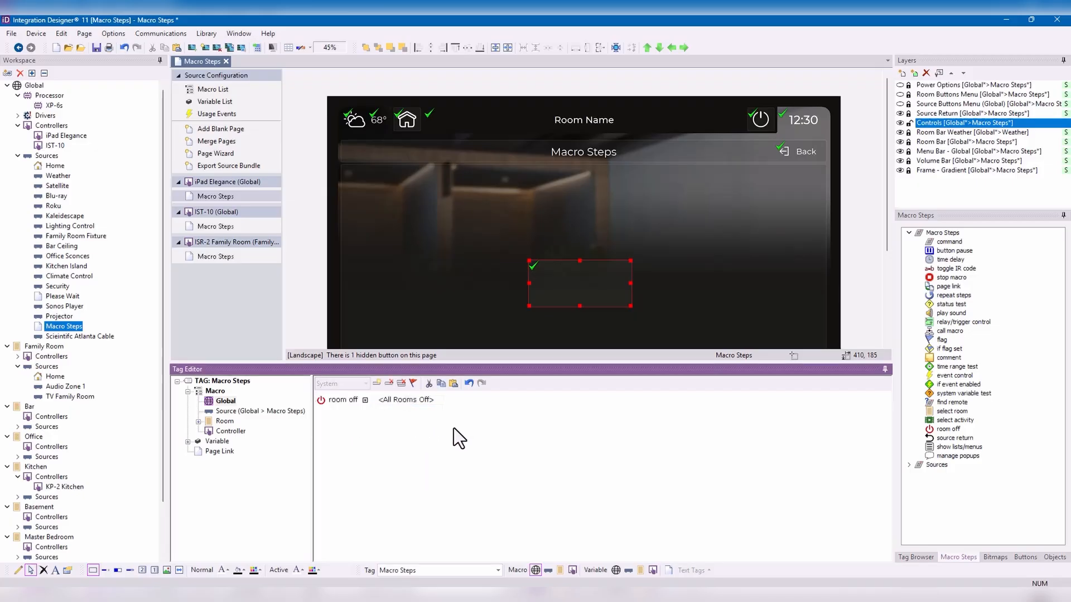
left_click(413, 398)
left_click(425, 413)
Review the Family Room activities and inspect Blu-ray's deselection event macros from Activity Deselected through Room Off Complete.
left_click(45, 345)
left_click(212, 113)
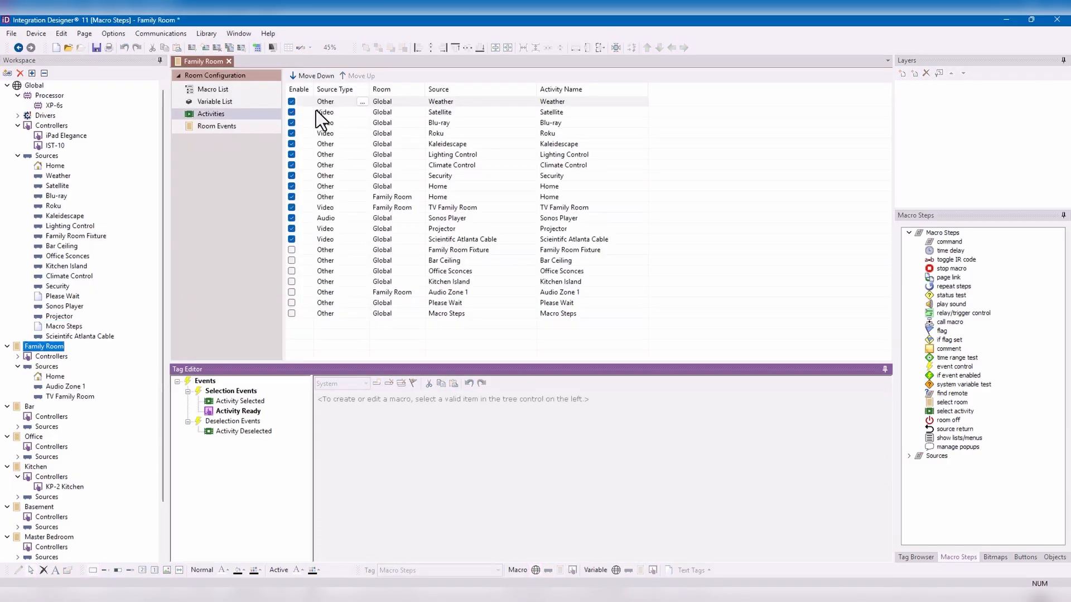
left_click(435, 124)
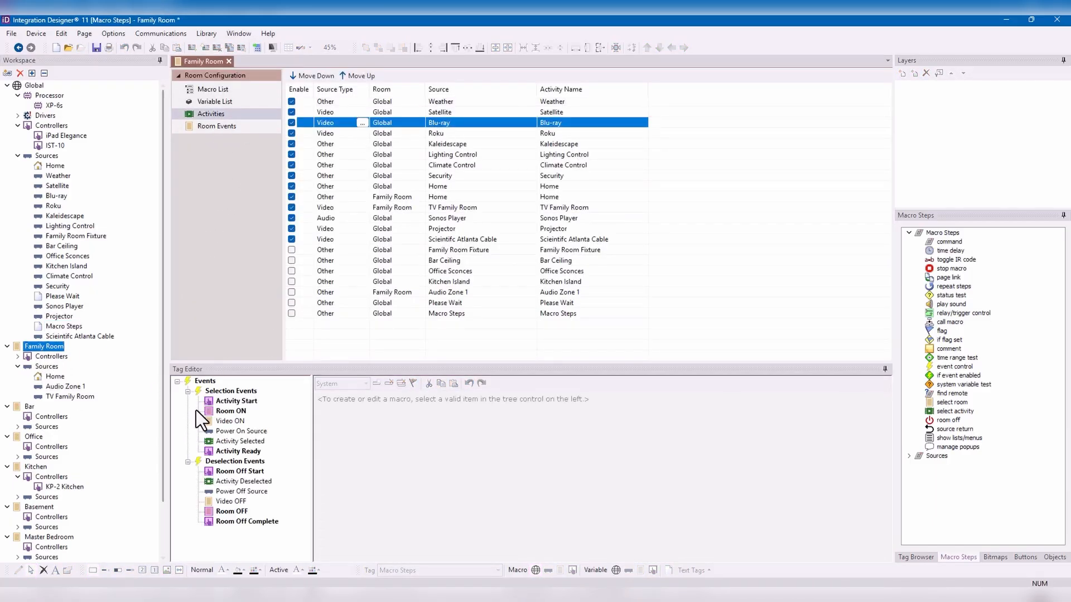
left_click(231, 481)
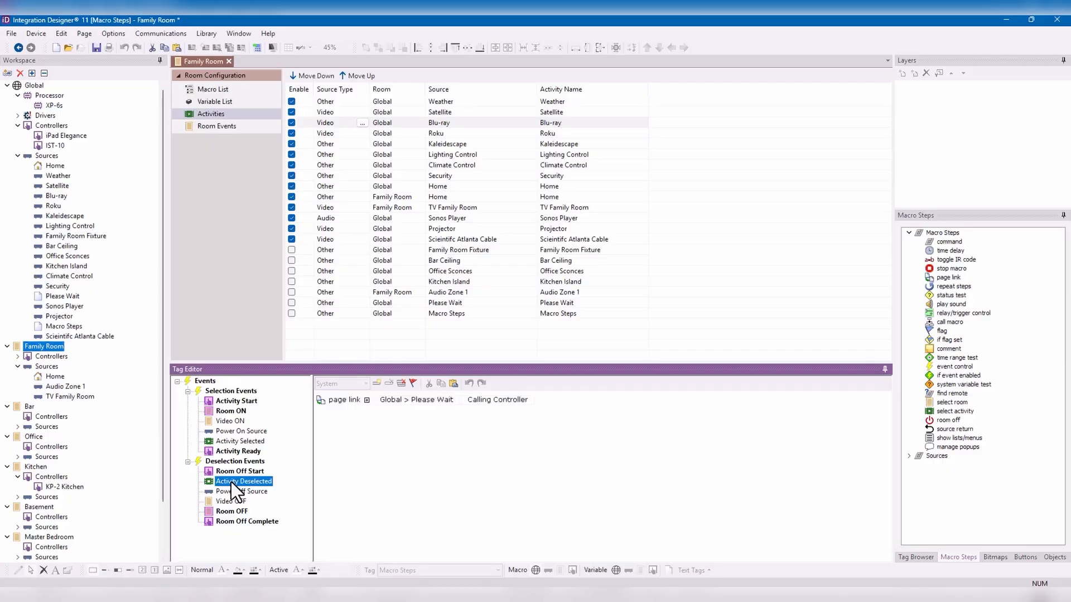
left_click(233, 502)
left_click(232, 512)
left_click(233, 521)
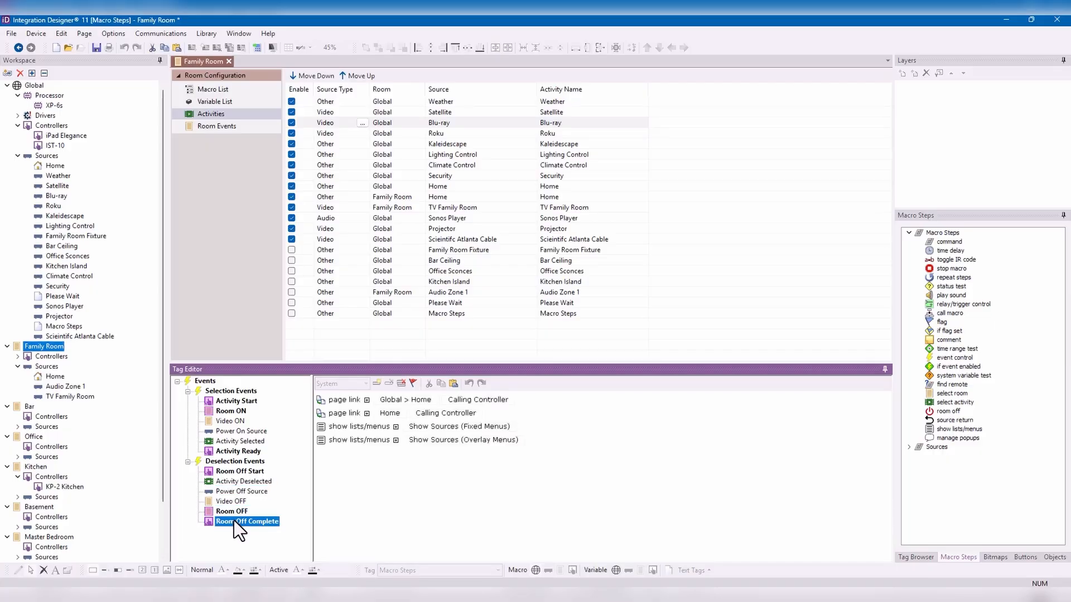
Return to the Macro Steps page and assign the System: Room Off tag to the blank button.
left_click(68, 327)
left_click(595, 271)
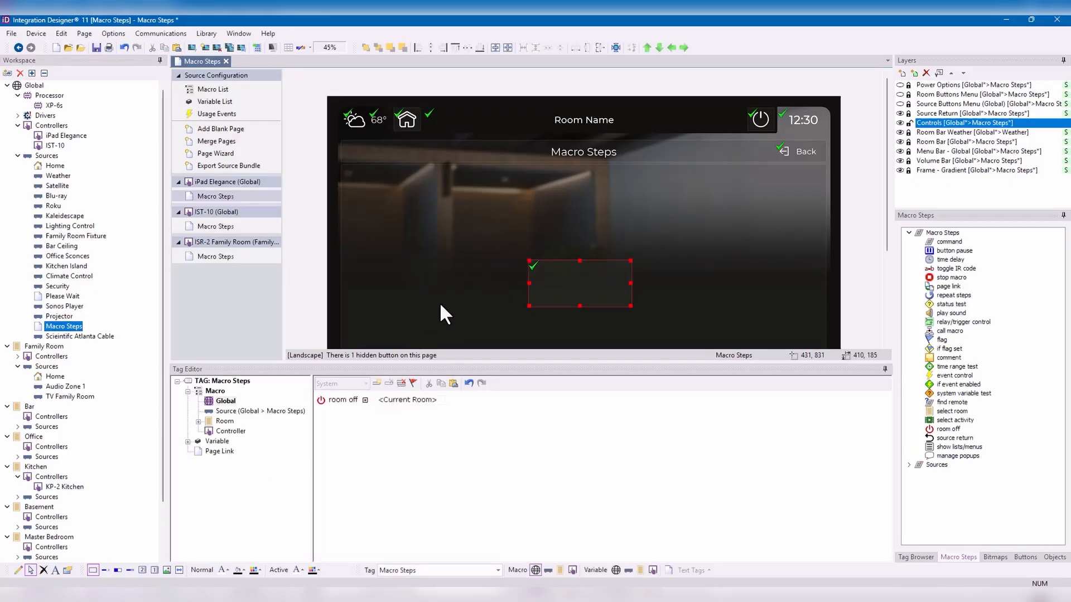
left_click(433, 567)
type("Sys")
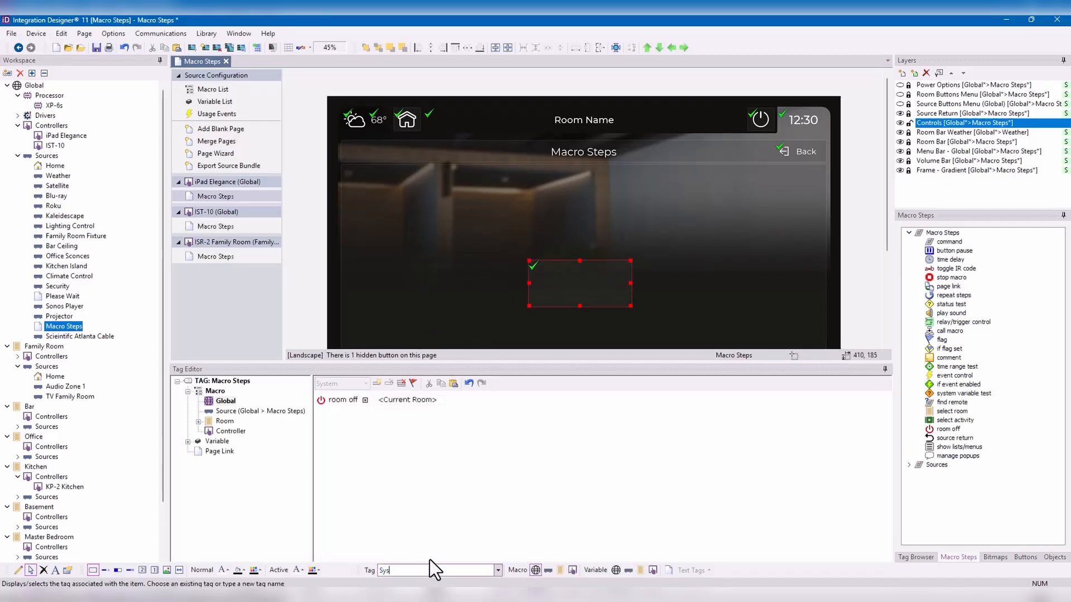
type("tem: Room Off")
key("Return")
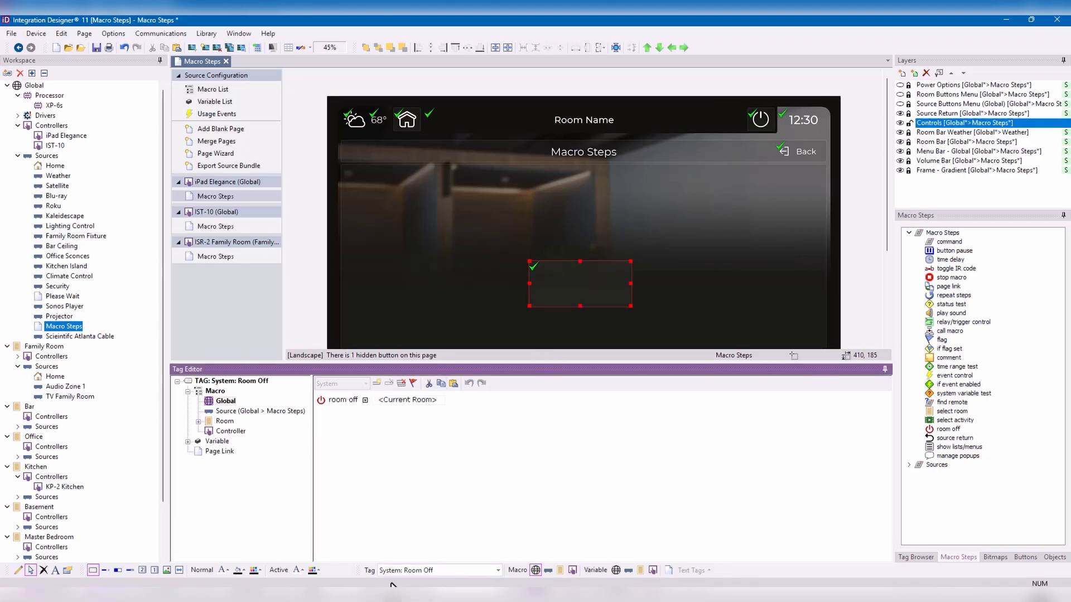
Change the blank button's tag from System: Room Off back to Macro Steps.
left_click(401, 570)
type("maco")
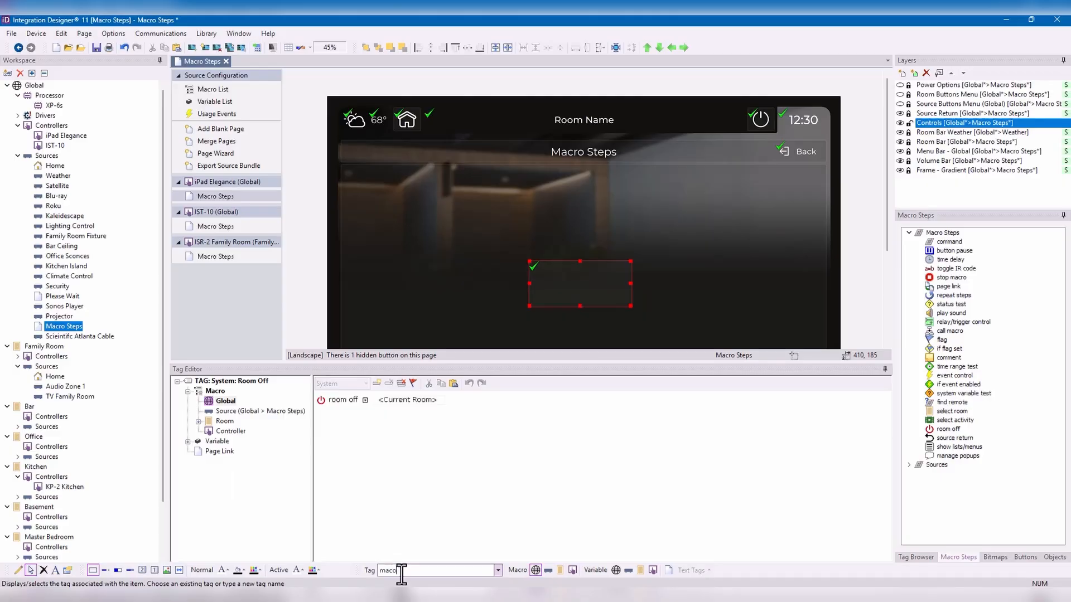
key("BackSpace")
key("BackSpace")
key("BackSpace")
key("BackSpace")
key("BackSpace")
type("Macro Steps")
key("Return")
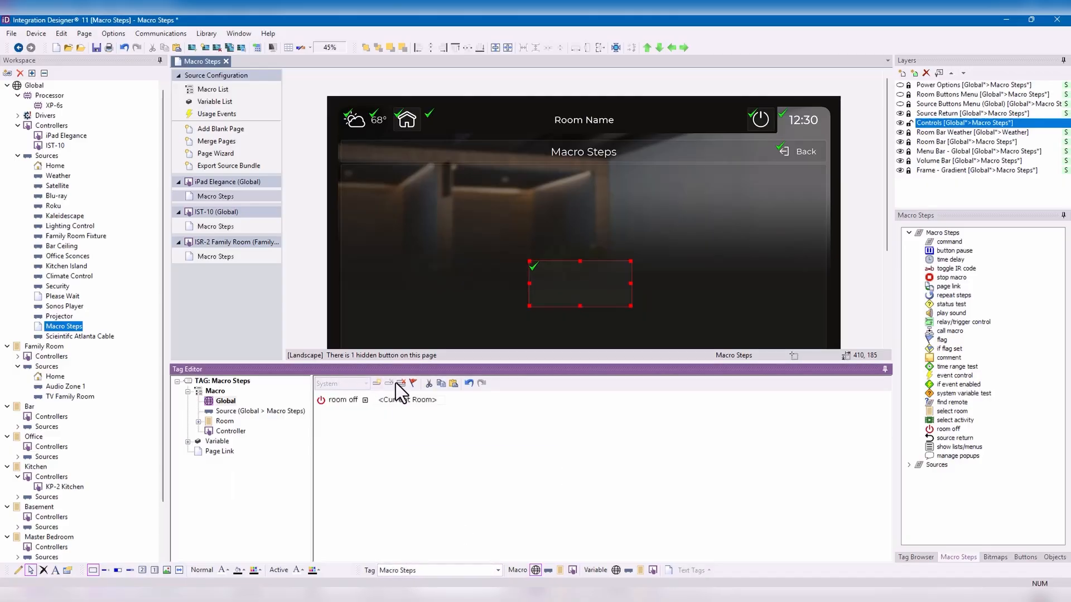
Clear the Macro Steps tag's global macro and add a source return step to it.
left_click(399, 384)
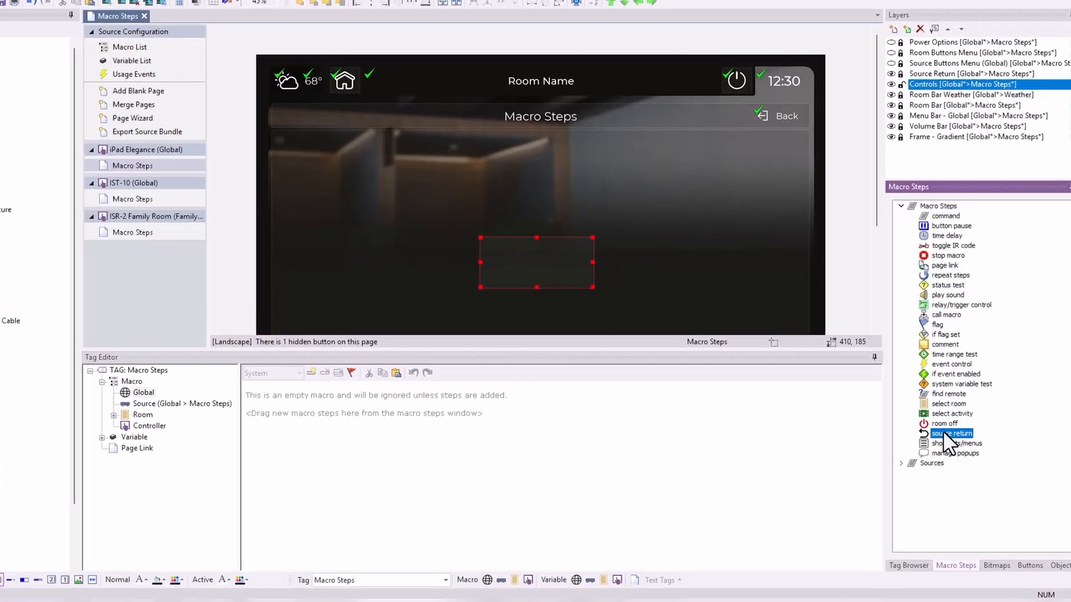
left_click_drag(951, 436, 401, 450)
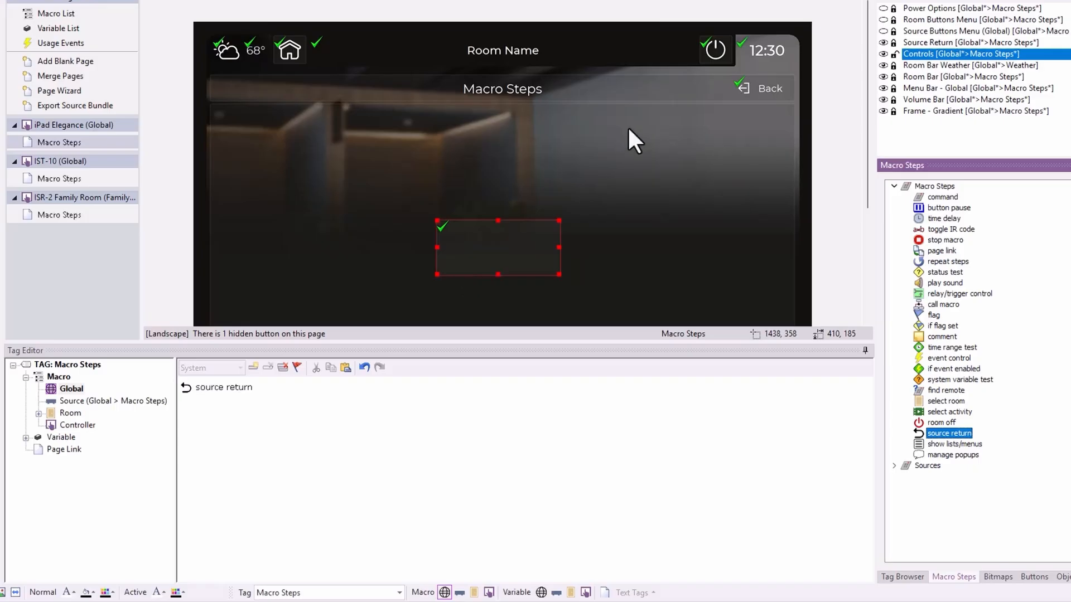
Inspect the IST-10 Back button's source return macro and Family Room visibility variable, and return to the blank button's global macro.
left_click(66, 179)
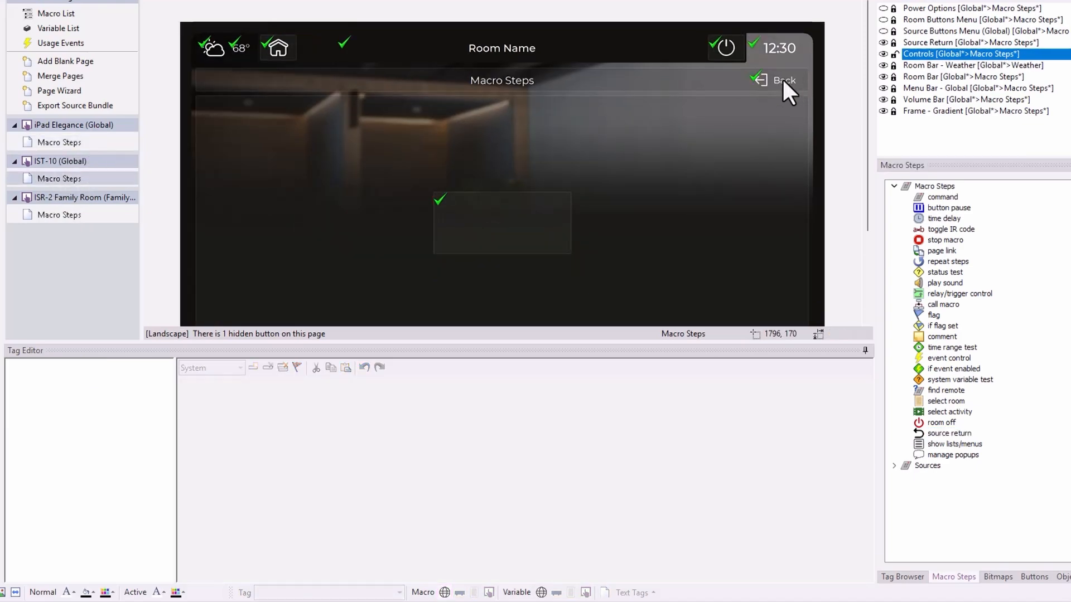
left_click(781, 79)
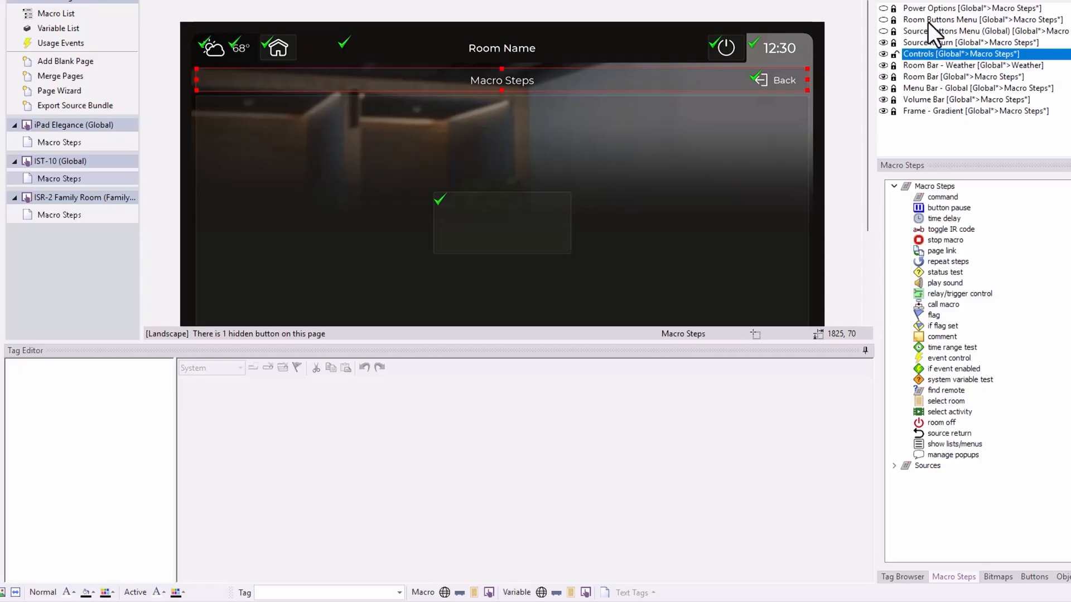
left_click(947, 29)
left_click(947, 43)
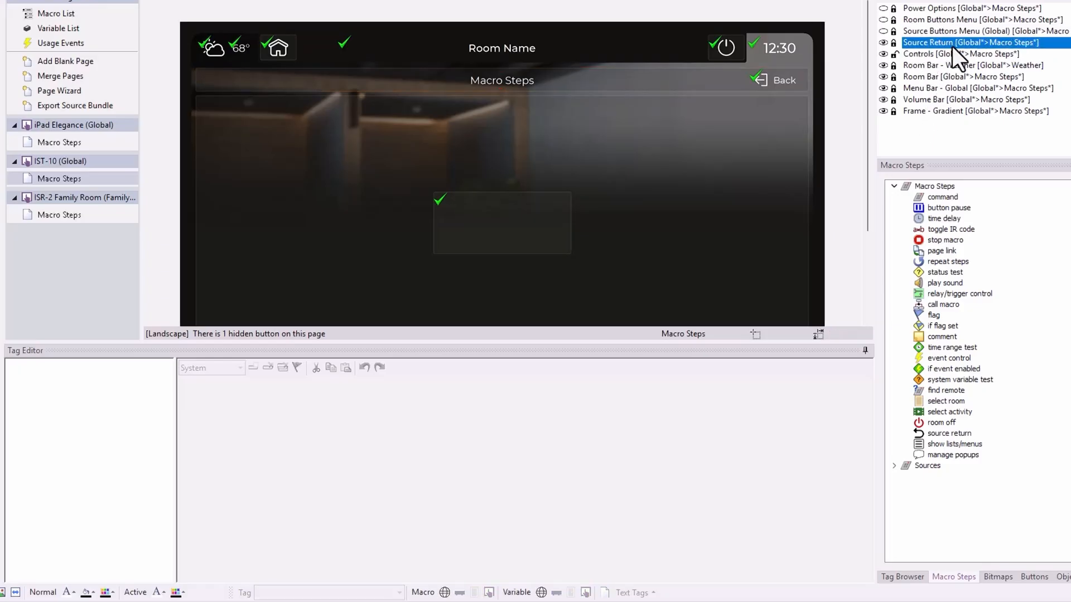
left_click(894, 43)
left_click(773, 79)
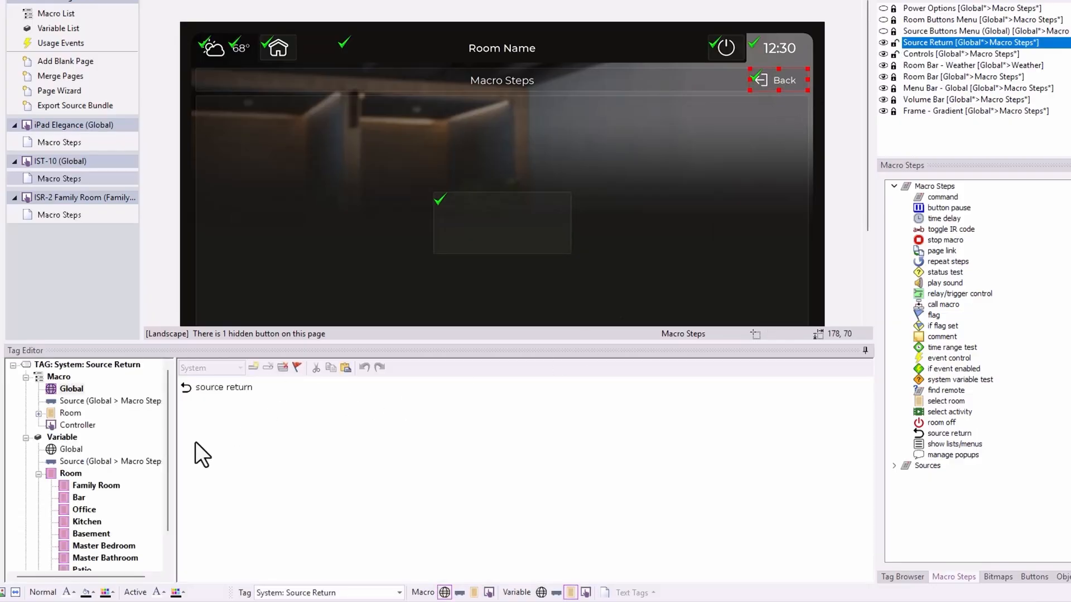
left_click(84, 486)
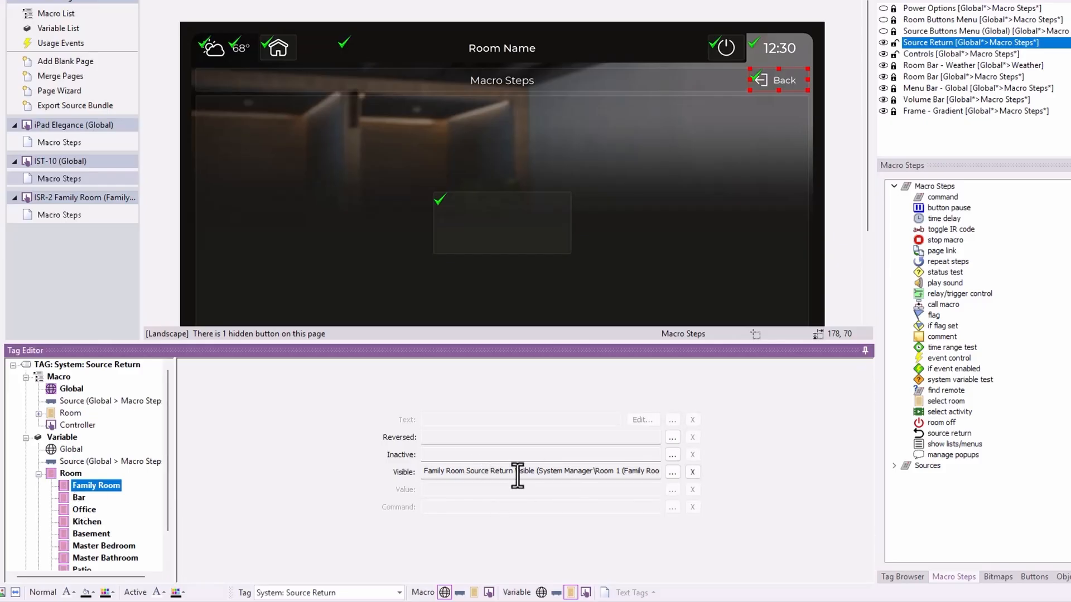
left_click(541, 241)
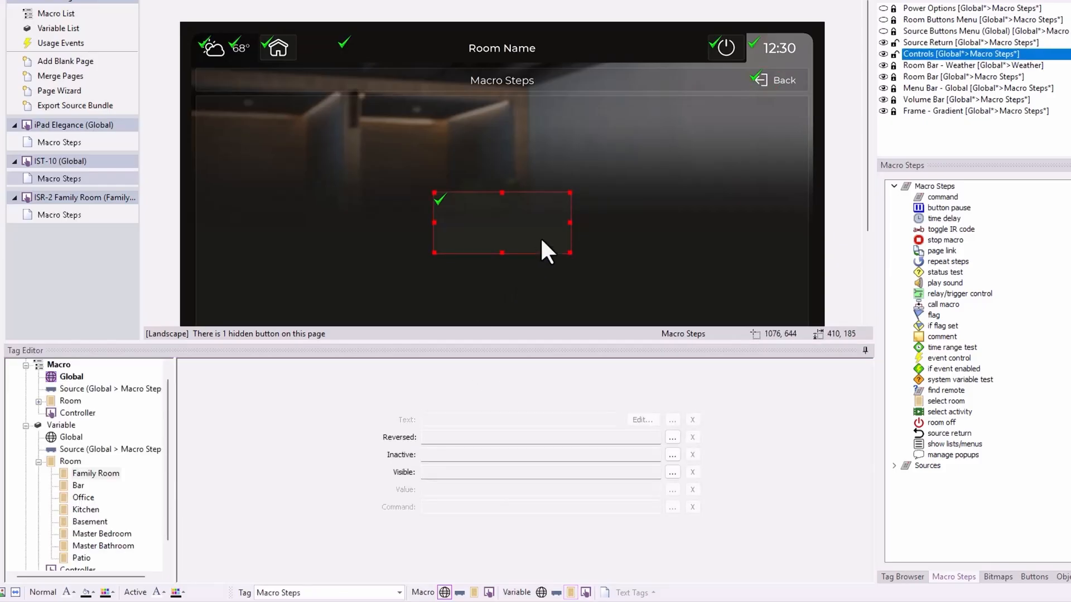
left_click(61, 377)
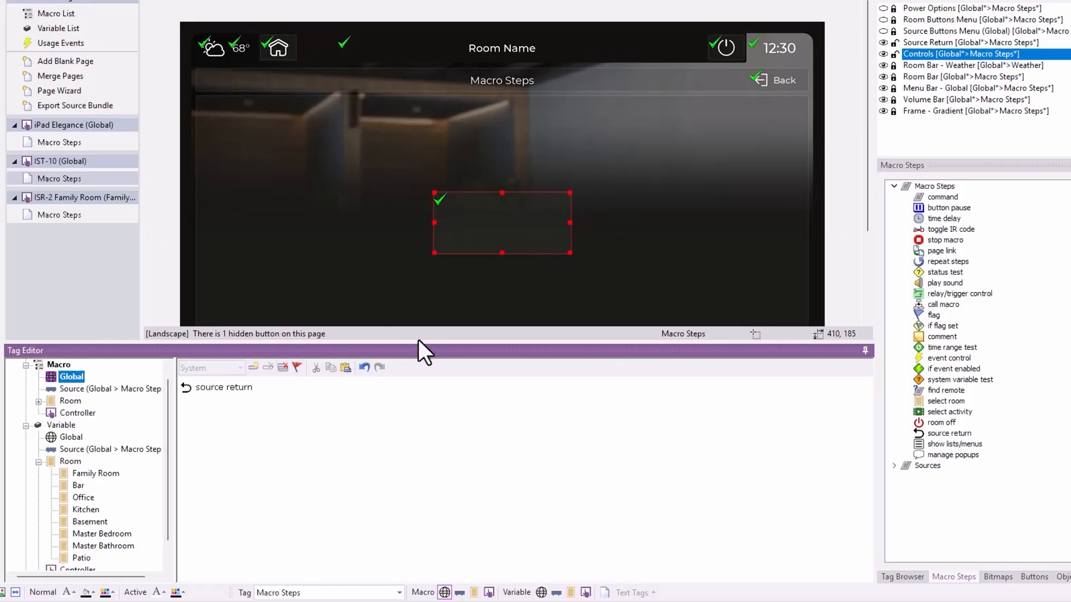
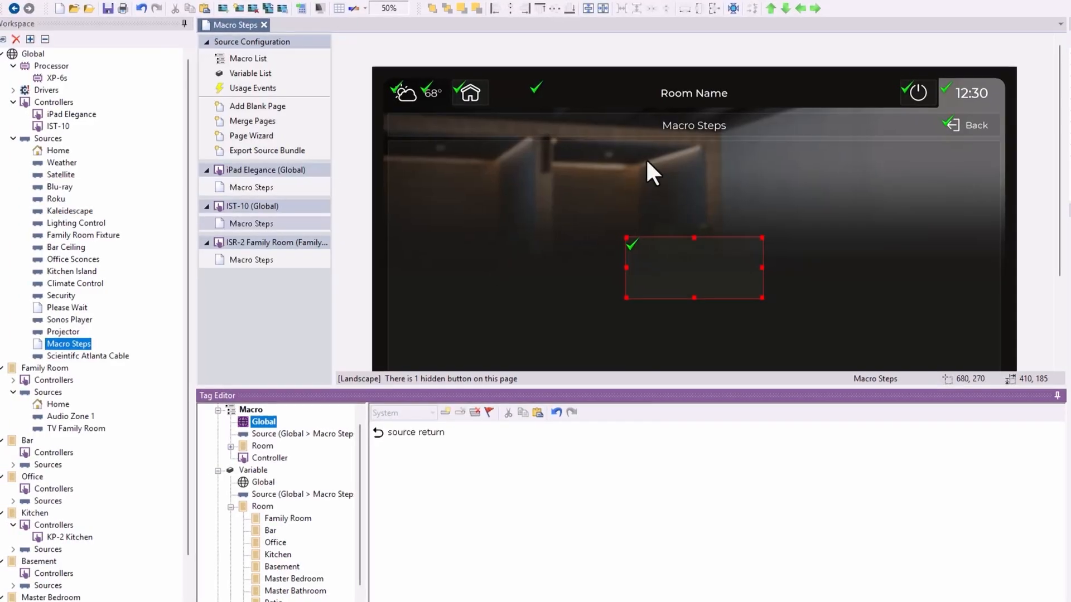
Open the Roku source's ISR-2 page and briefly show its Source Buttons Menu layer.
left_click(78, 200)
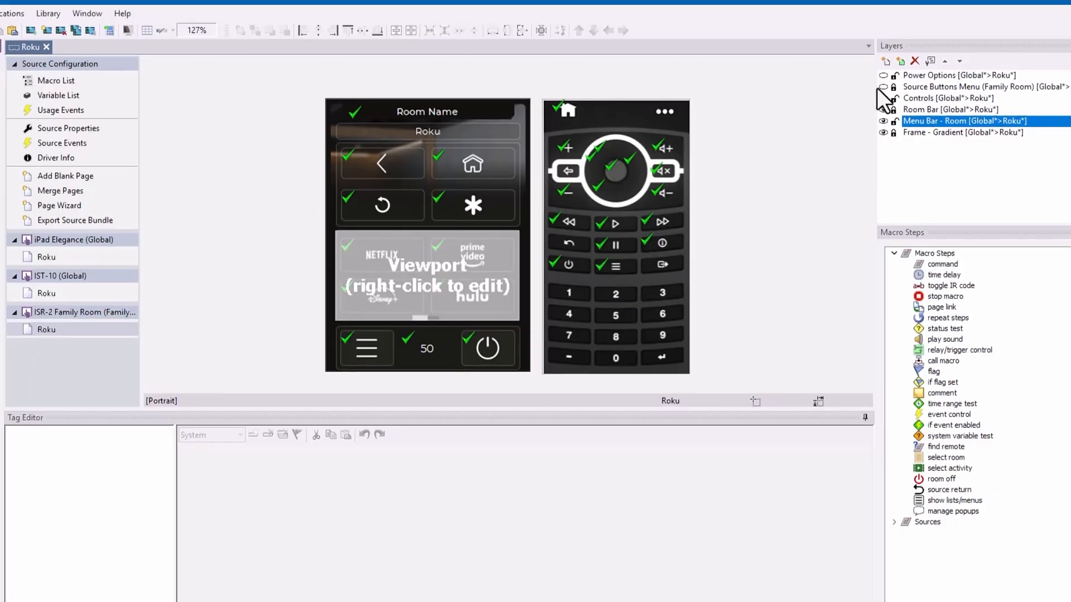
left_click(883, 87)
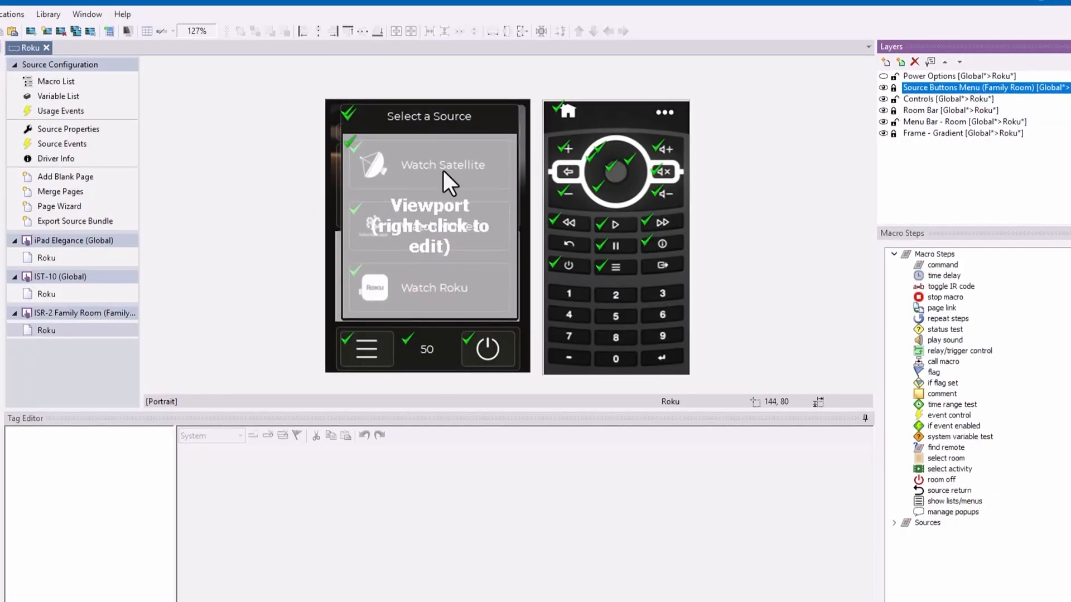
left_click(883, 88)
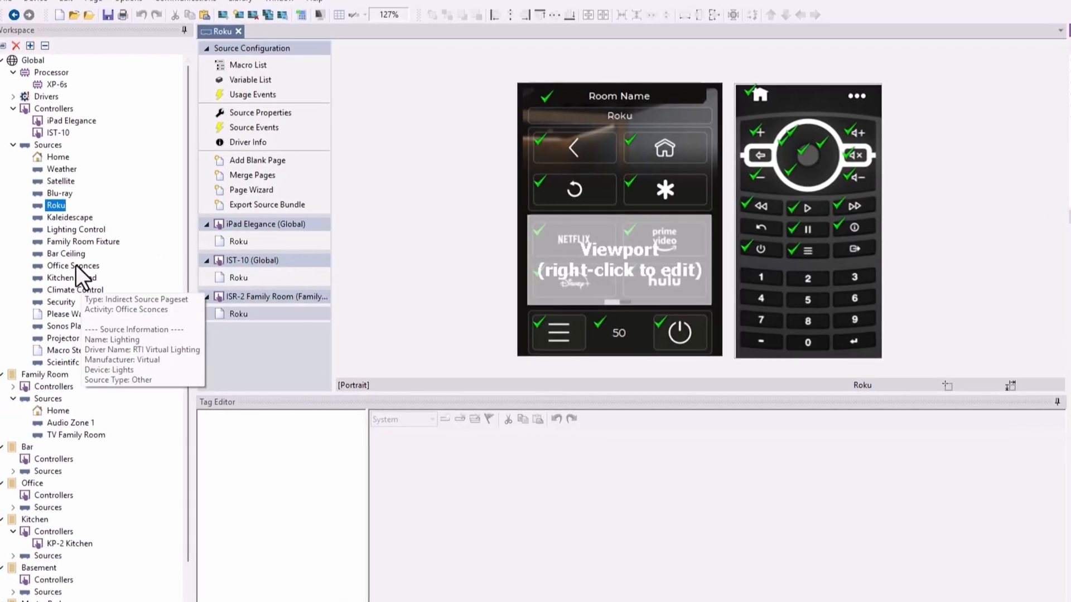
Examine Lighting Control's IST-10 page, checking its Source Return layer and the Back button area in the viewport editor.
left_click(76, 230)
left_click(245, 278)
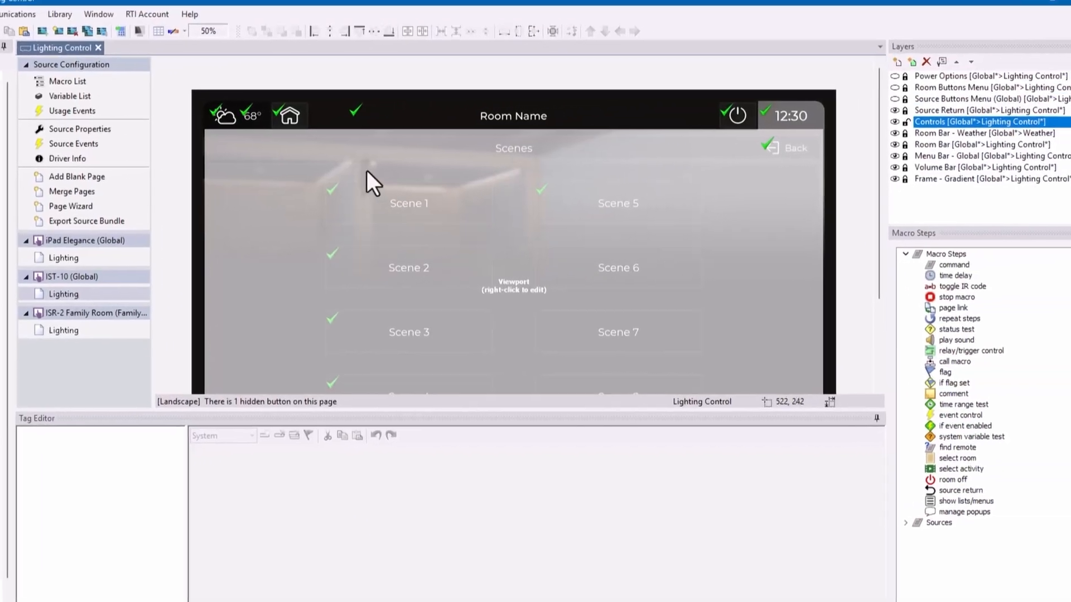
left_click(883, 112)
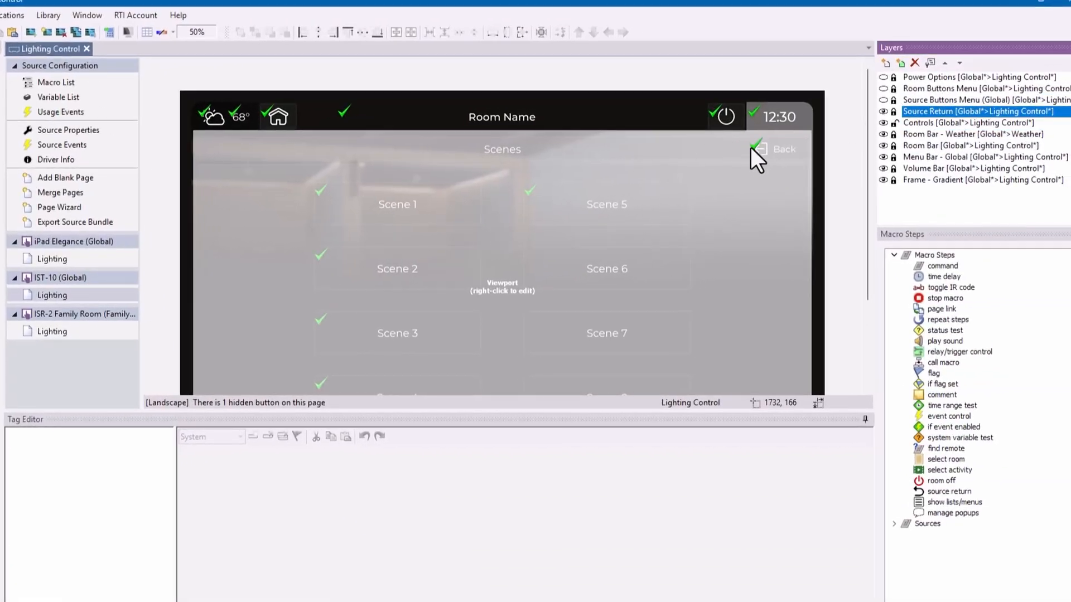
right_click(732, 182)
left_click(791, 199)
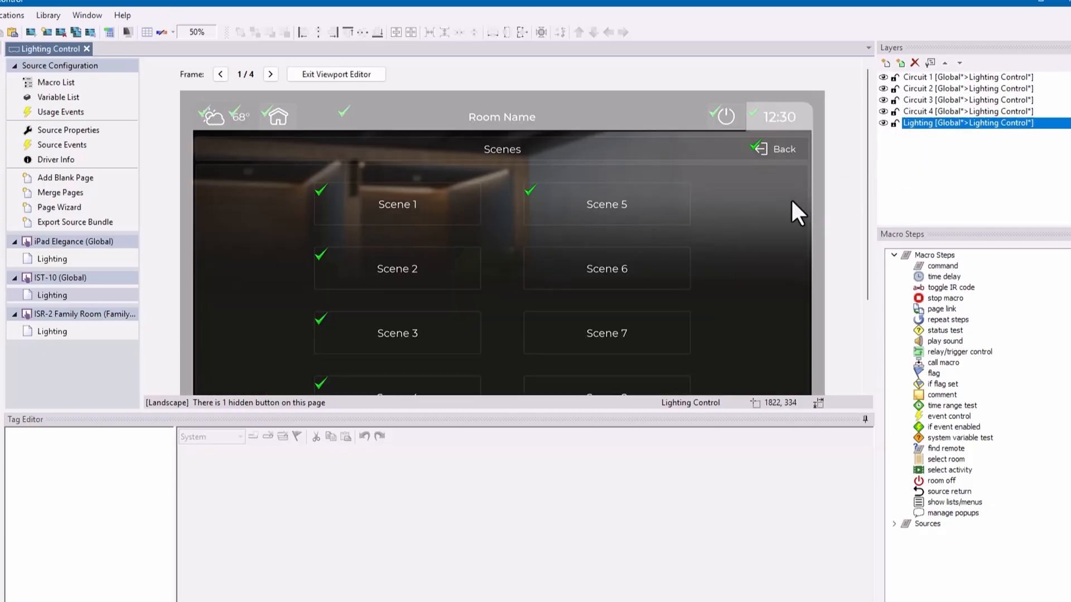
left_click(782, 150)
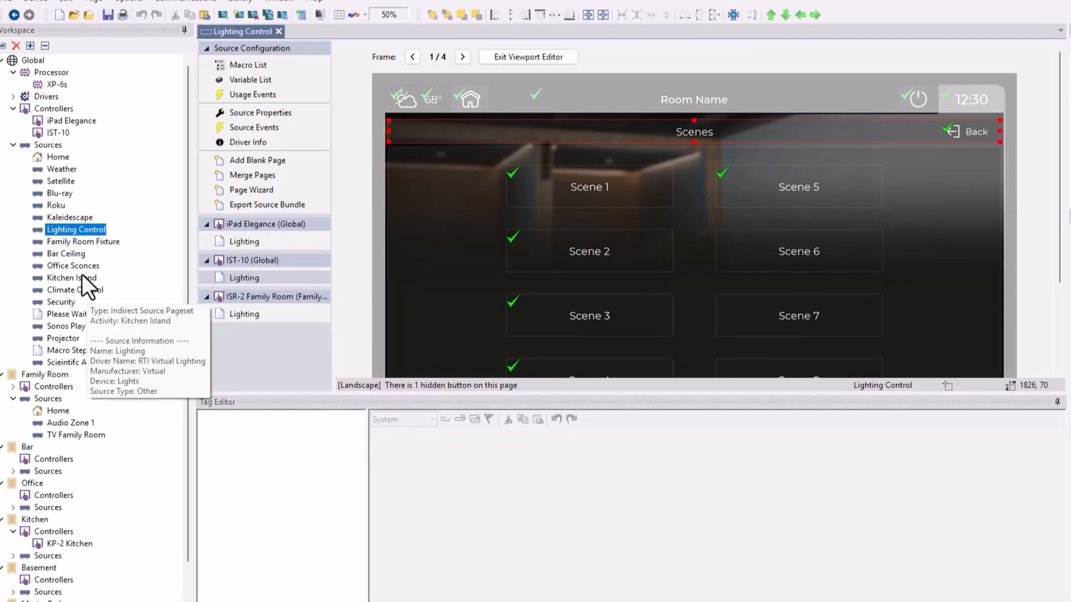
Examine the Back button on the IST-10 pages of the Climate Control and Security sources.
double_click(77, 293)
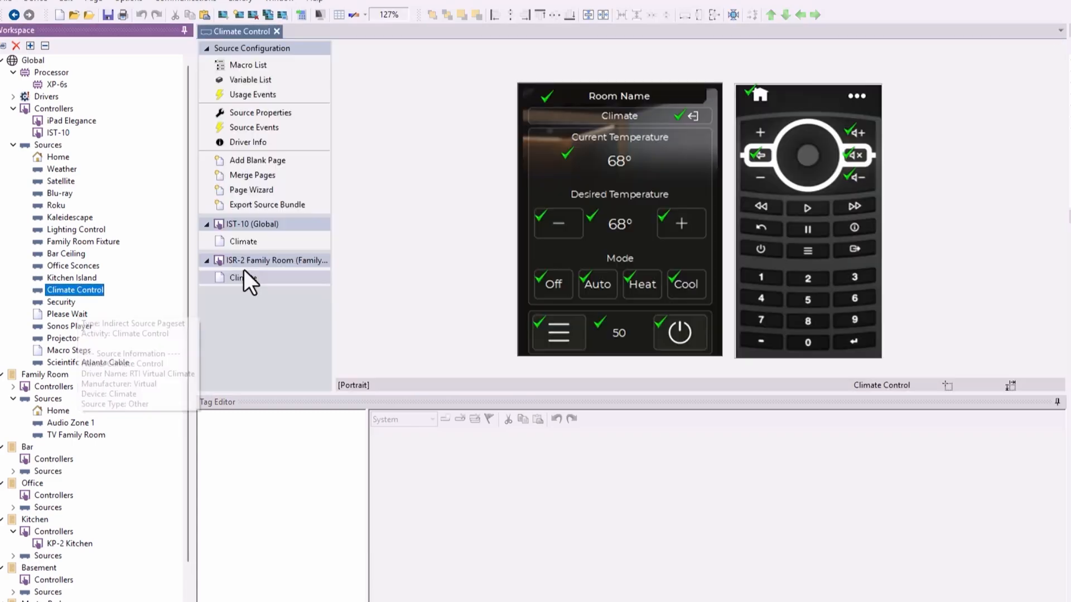
left_click(246, 242)
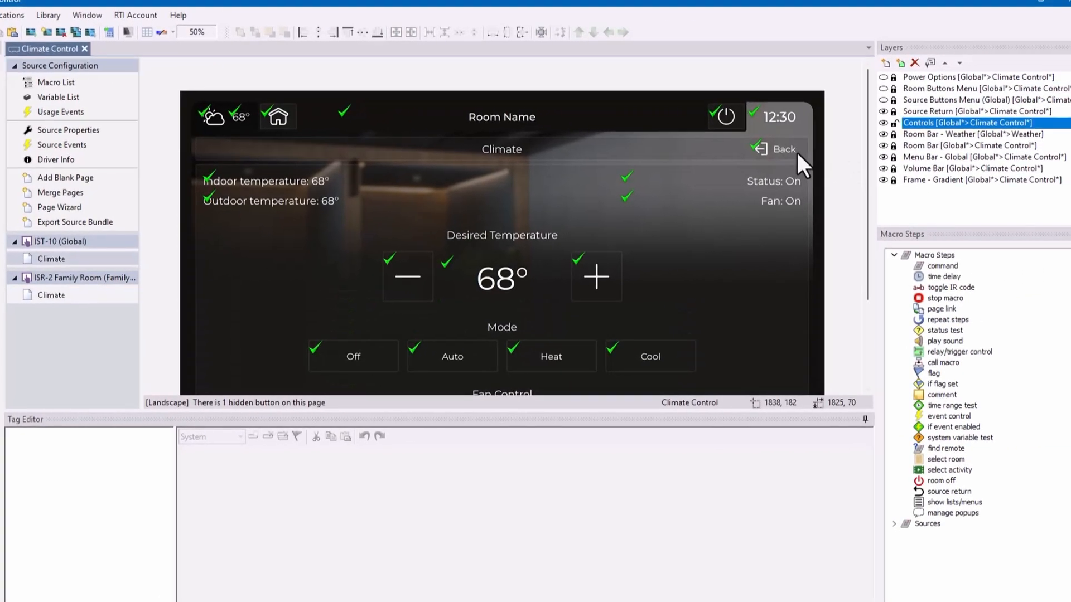
left_click(875, 140)
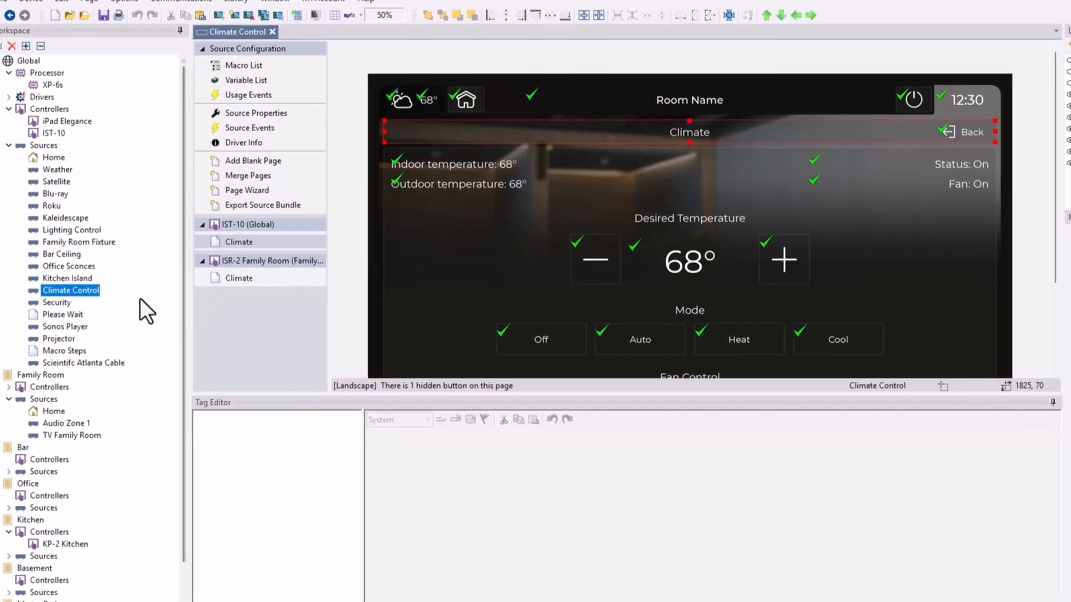
left_click(57, 302)
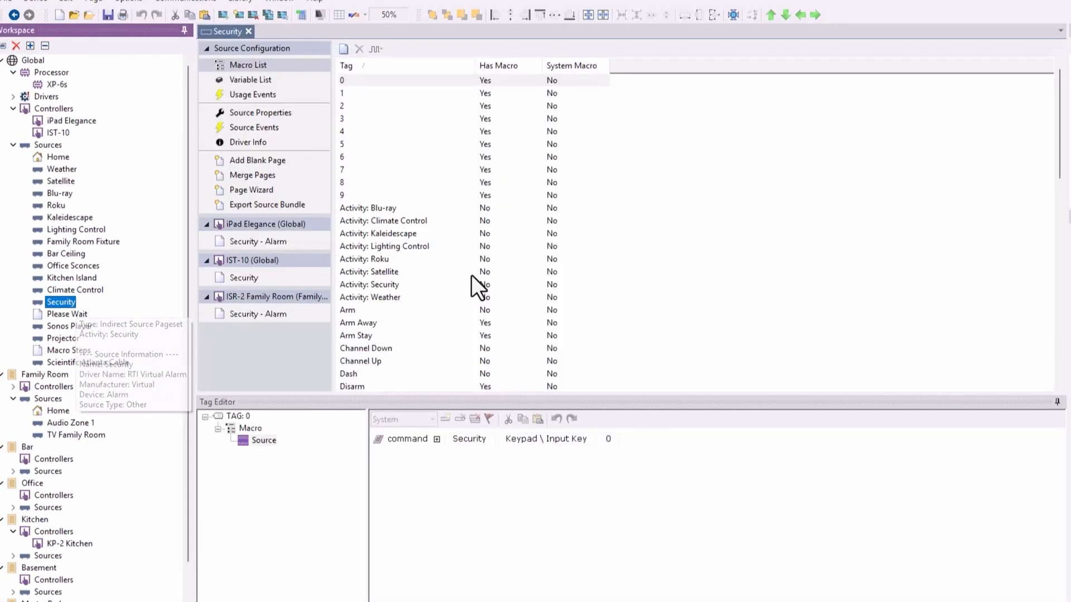
left_click(234, 277)
left_click(982, 132)
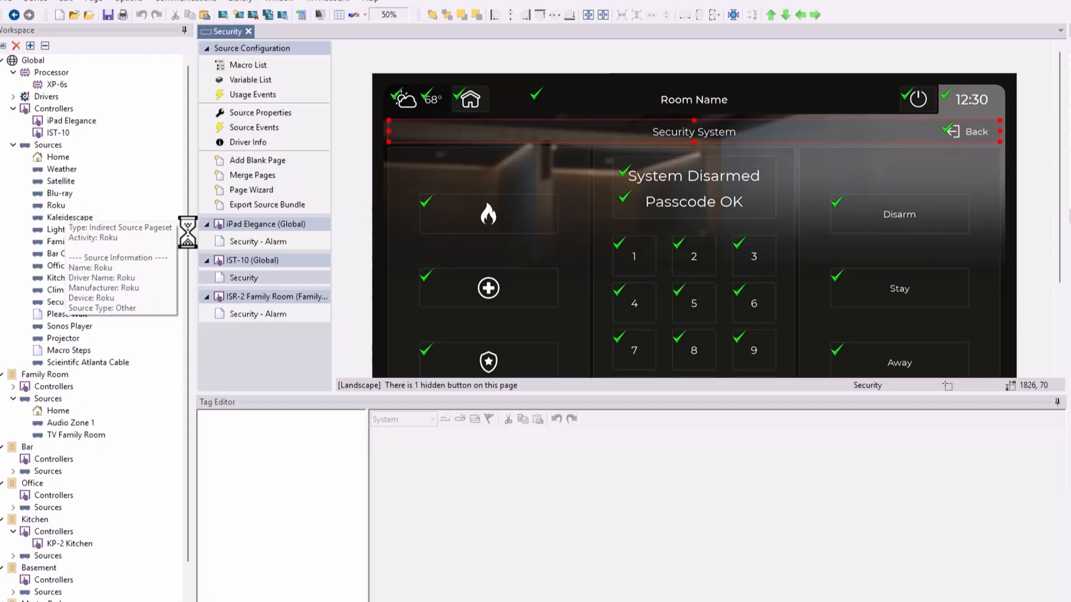
Open the Roku source's IST-10 page and view its global Source Buttons Menu layer.
left_click(56, 206)
left_click(246, 277)
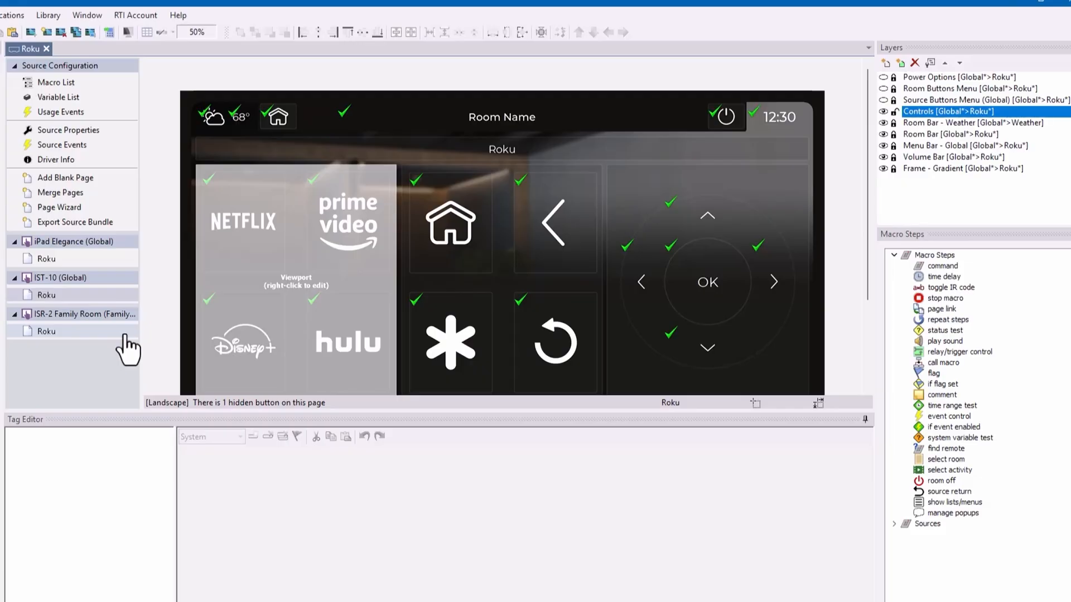
left_click(883, 100)
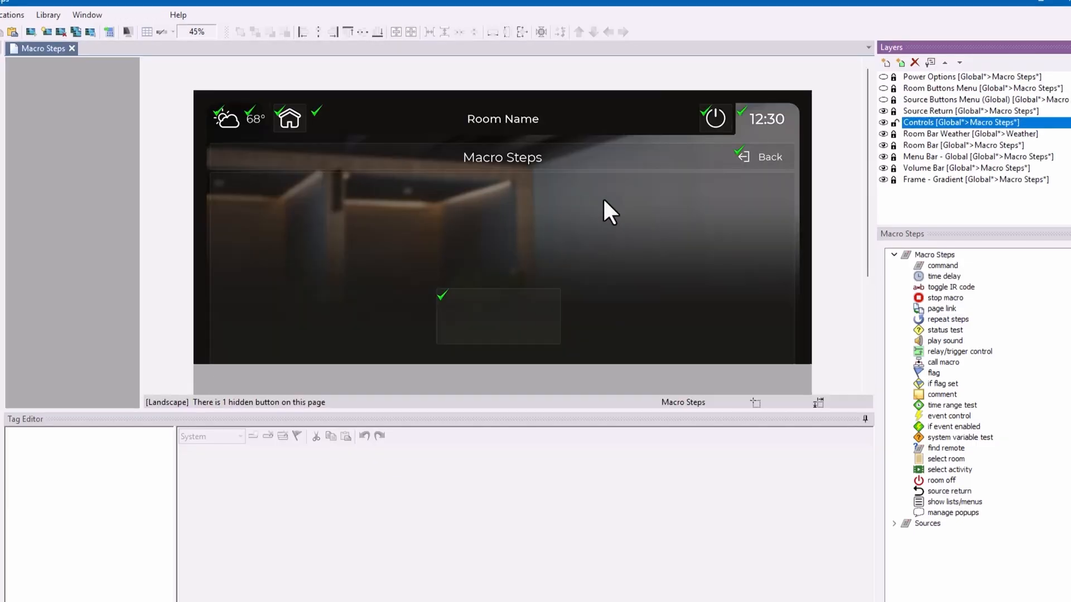
Browse the System Manager variables for the button's Visible property at source level, picking out Family Room Source Return Visible without applying it.
left_click(497, 333)
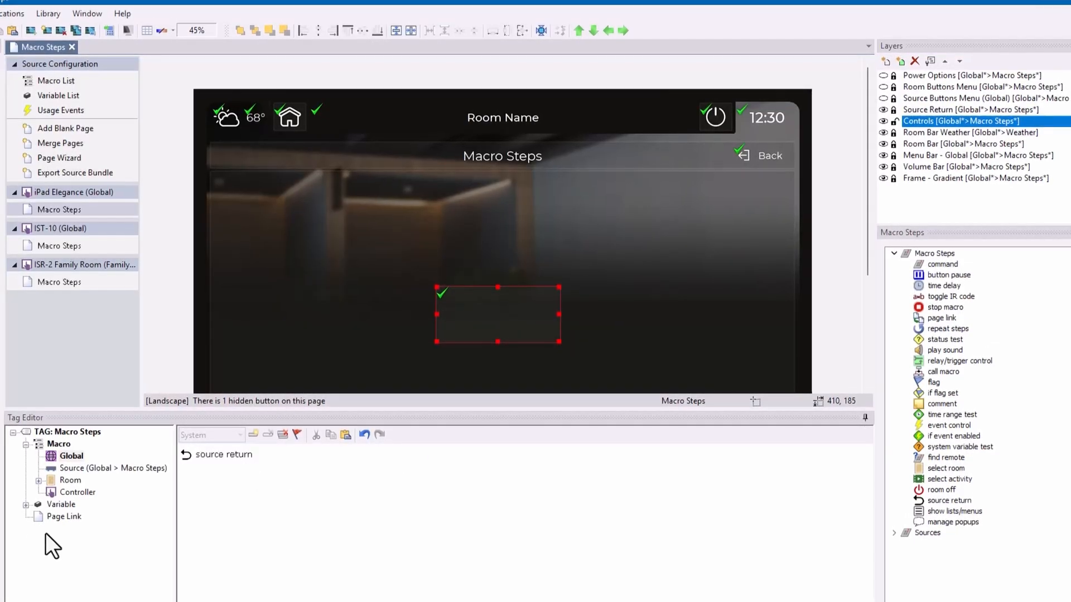
left_click(26, 505)
left_click(114, 529)
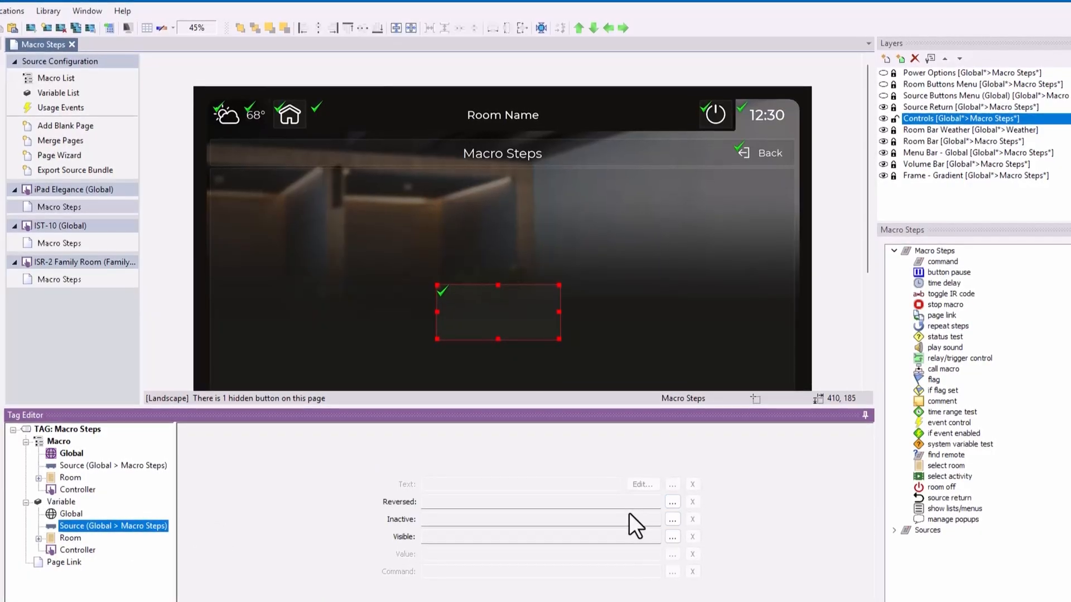
left_click(672, 537)
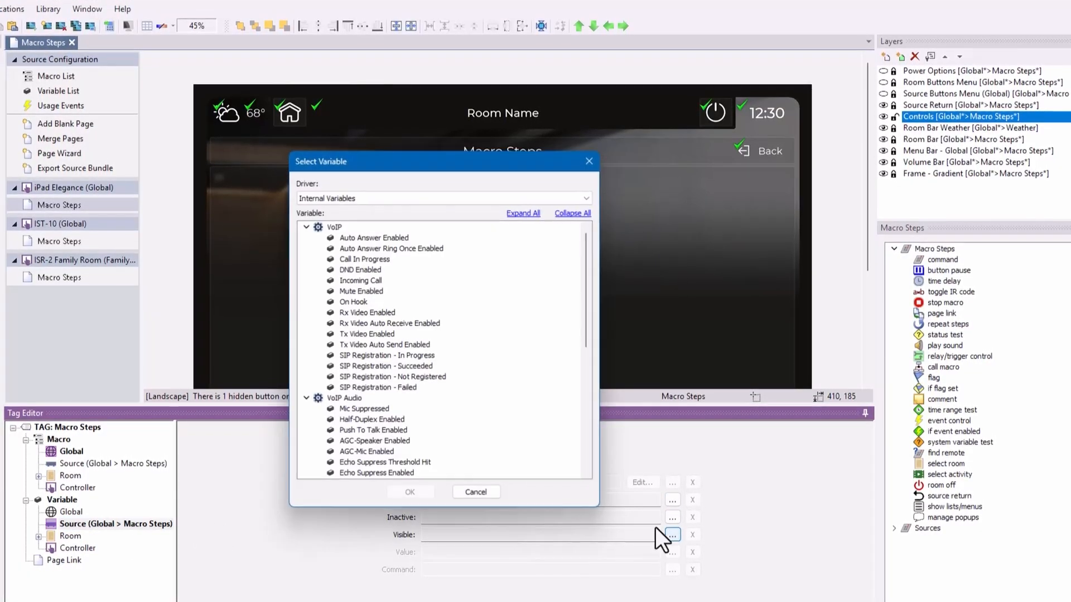
scroll(415, 397, "down", 4)
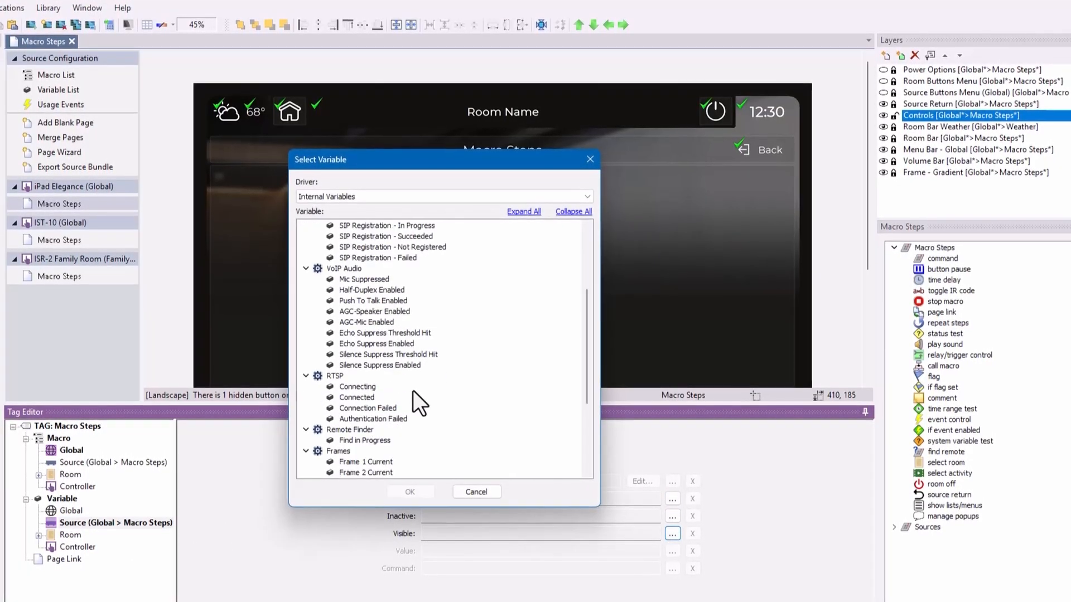
left_click(370, 191)
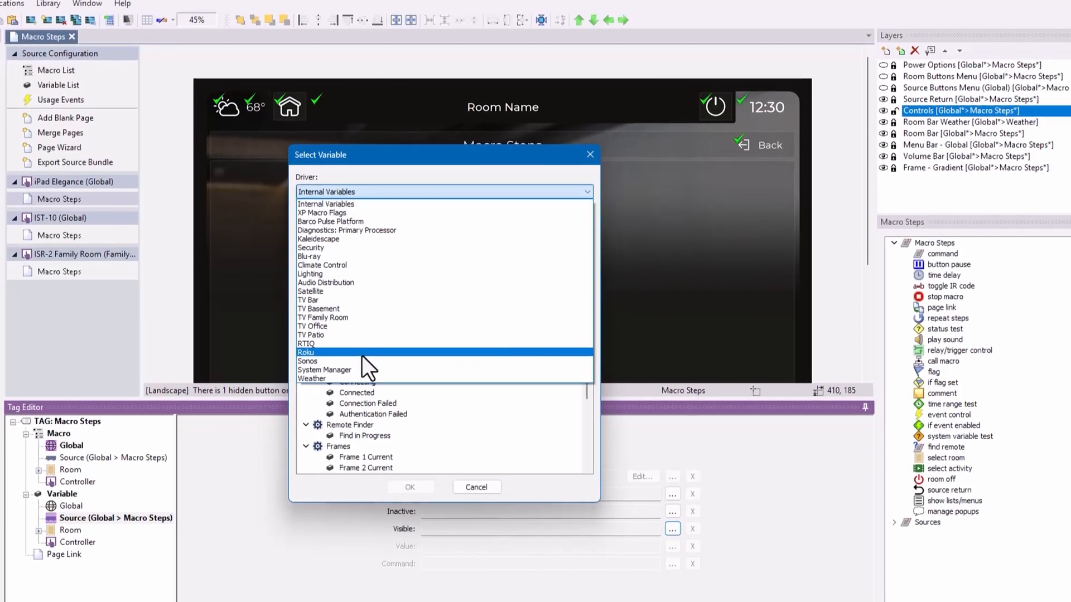
left_click(341, 370)
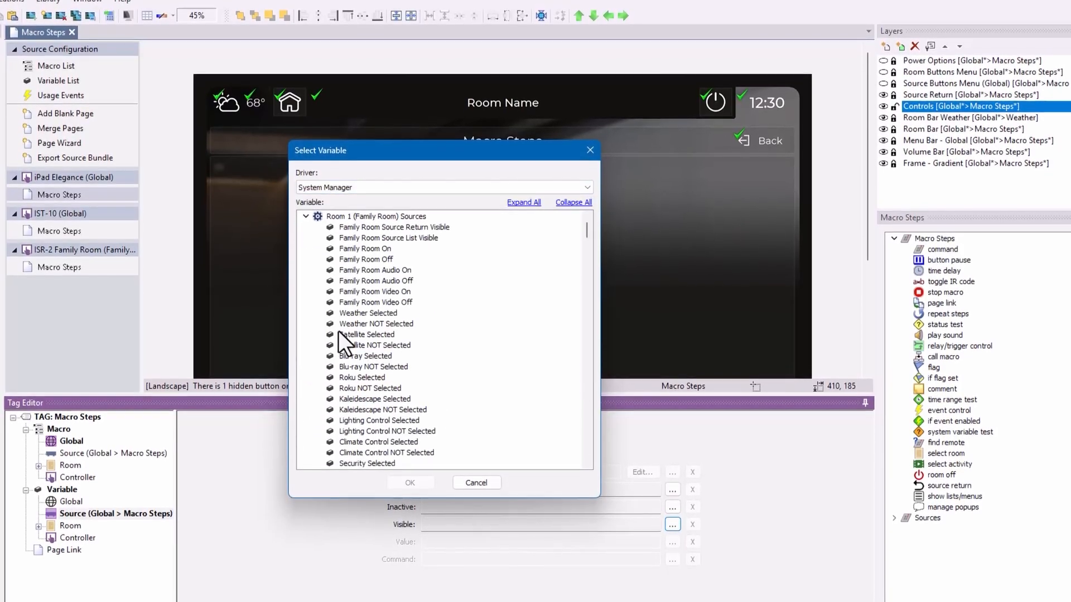
left_click(424, 228)
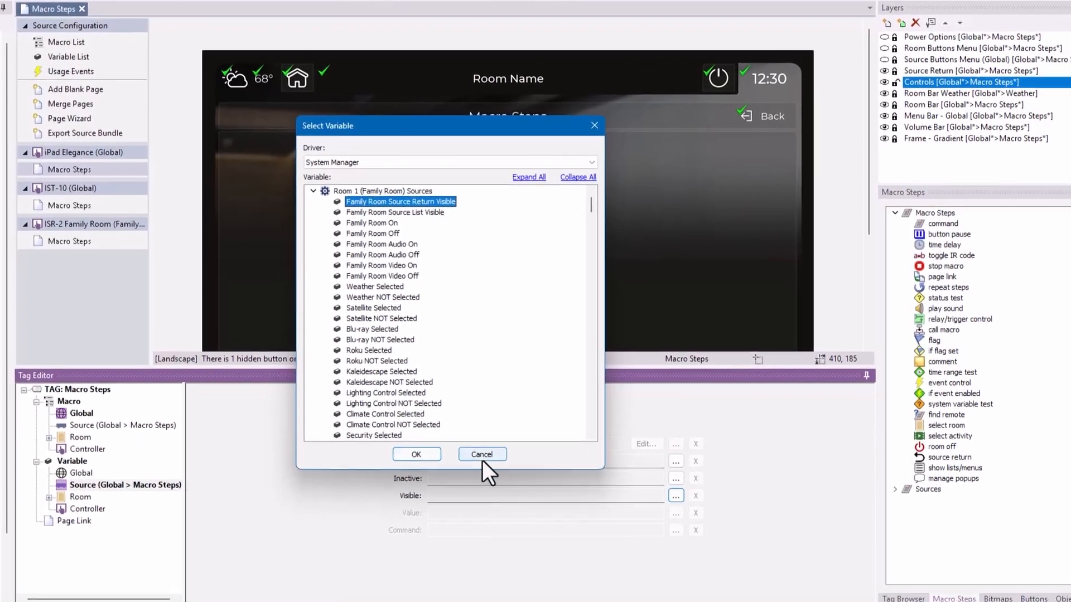
left_click(407, 456)
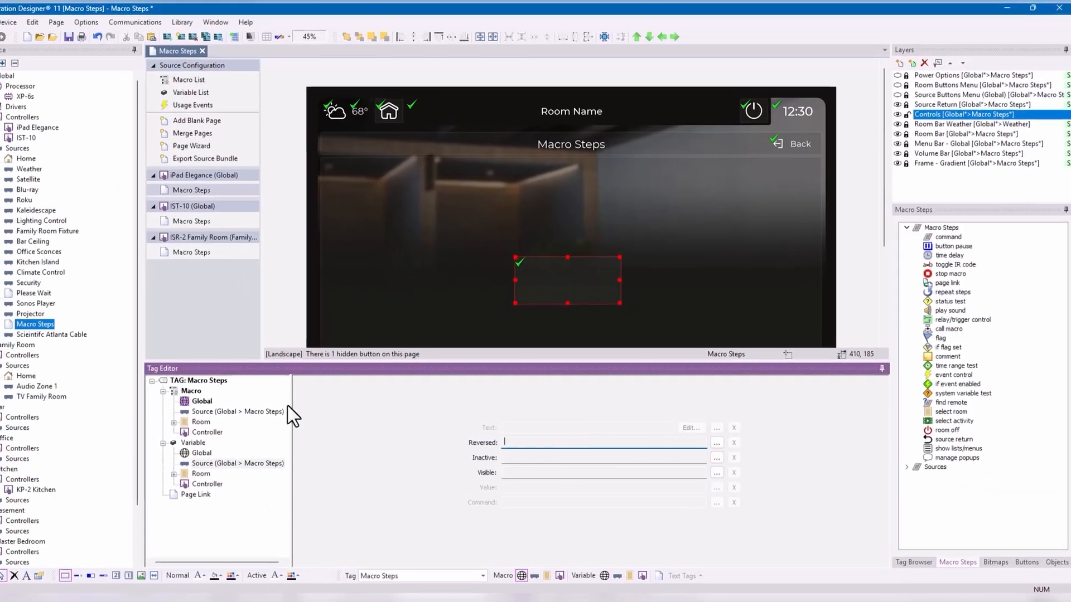
Replace the source return step in the button's global macro with a show lists/menus step.
left_click(176, 399)
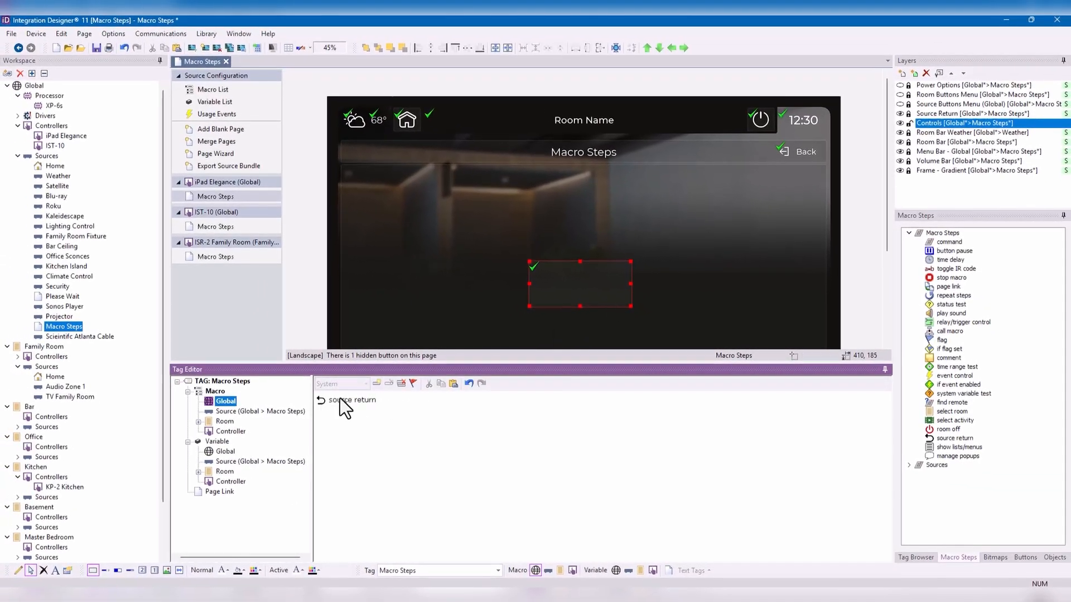
left_click(371, 401)
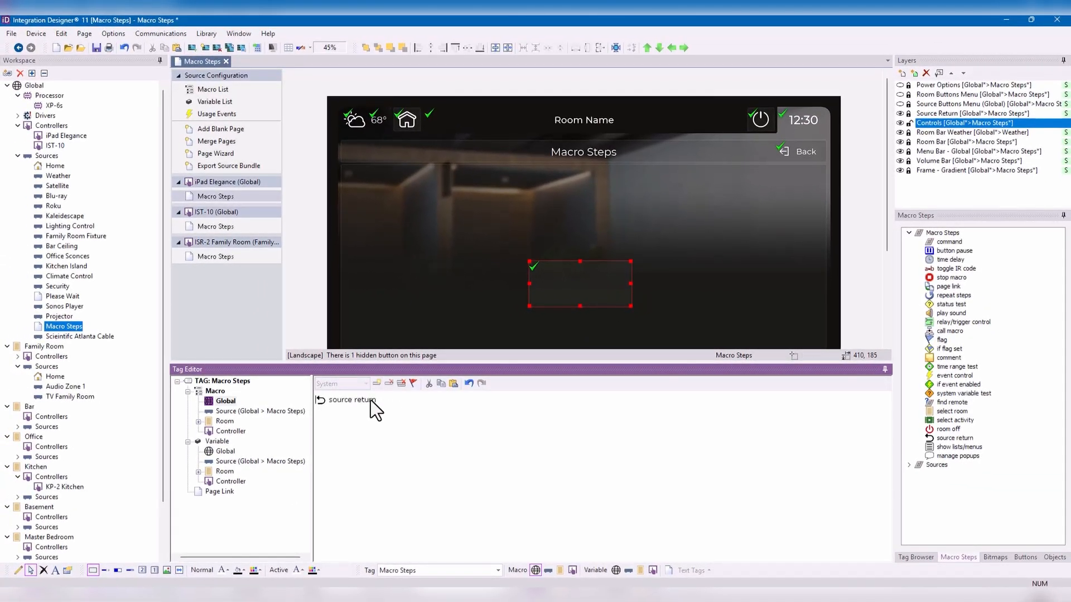
left_click(403, 385)
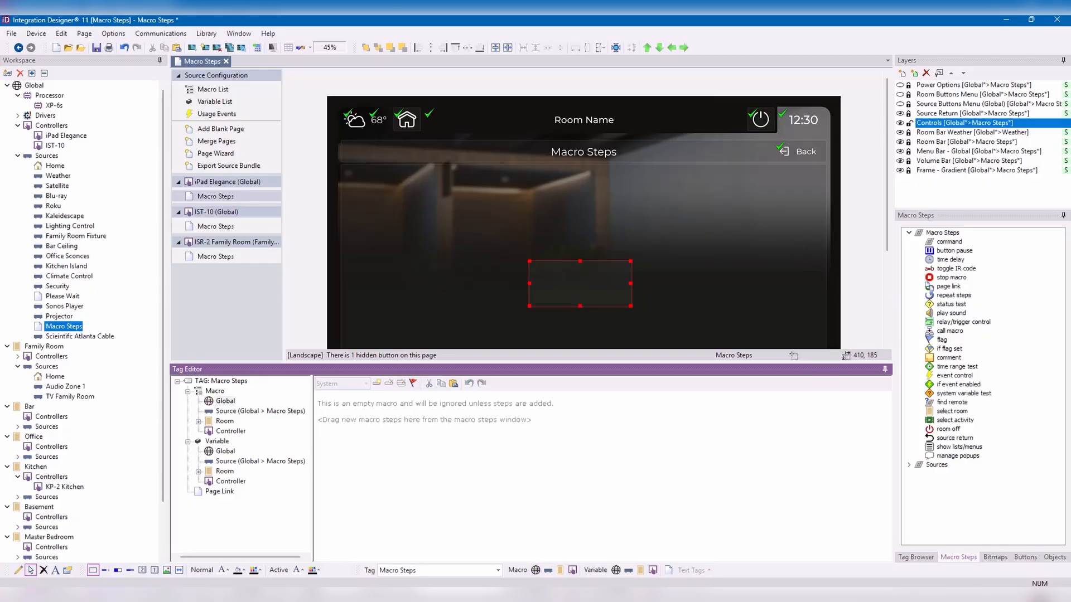
left_click(955, 448)
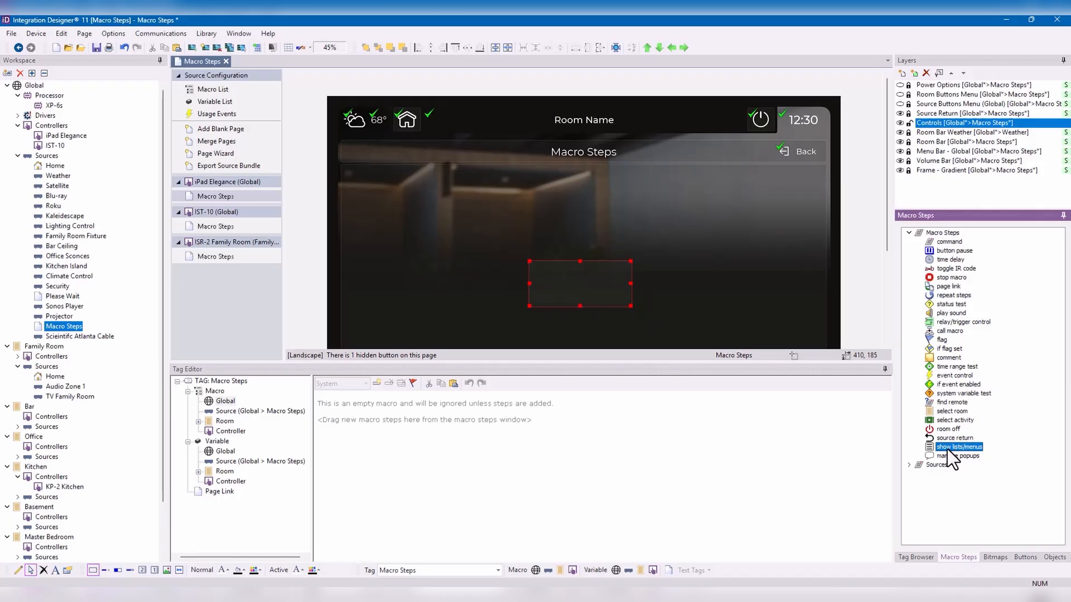
double_click(947, 448)
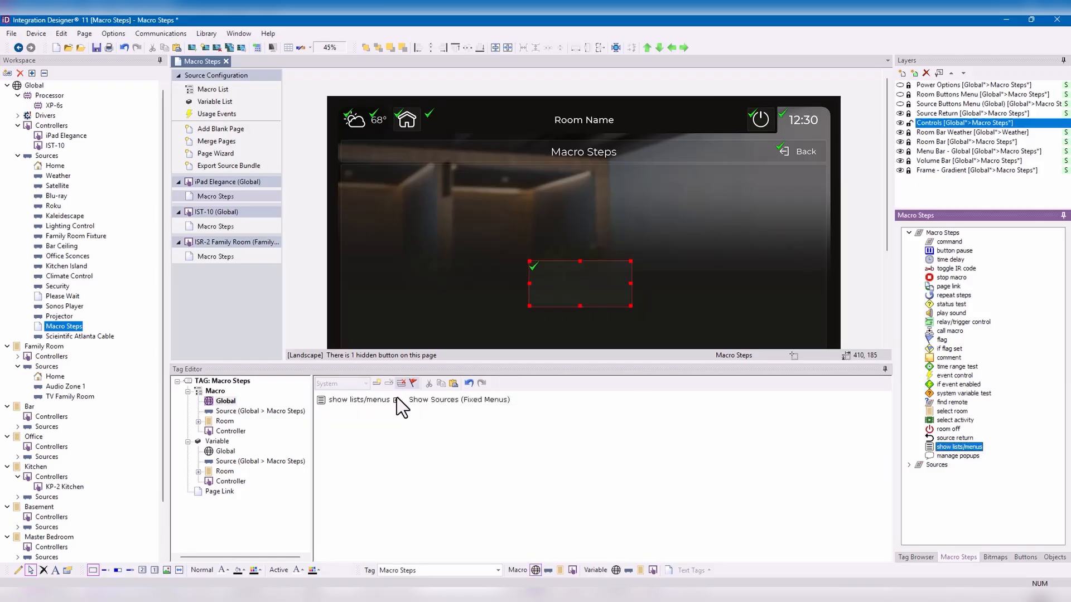
Open the IST-10 controller's Home page and briefly show its Room Buttons Menu, Source Buttons Menu and Power Options layers.
left_click(51, 153)
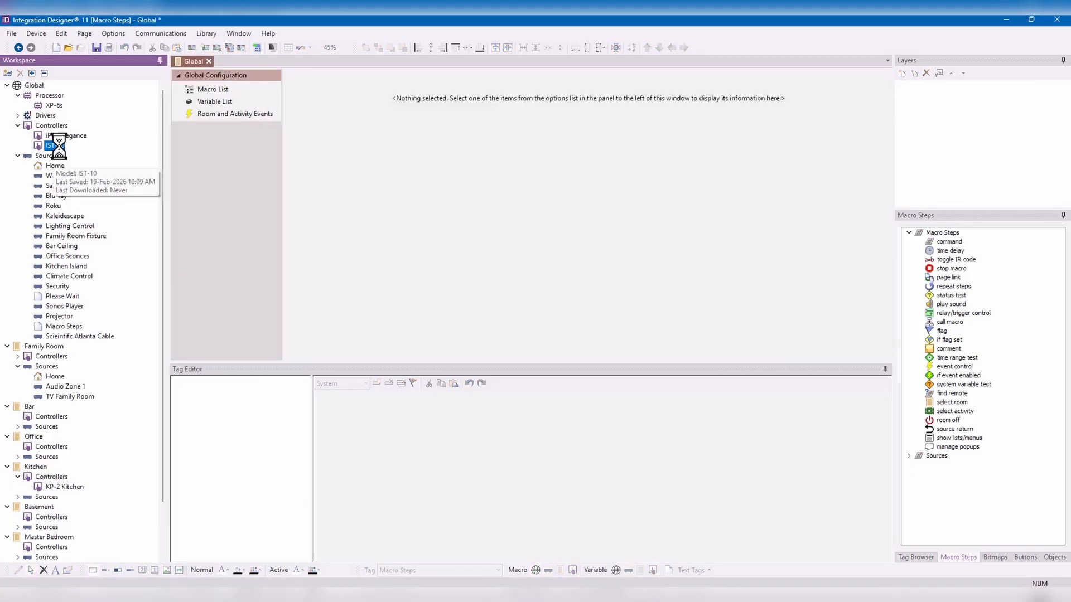
left_click(55, 145)
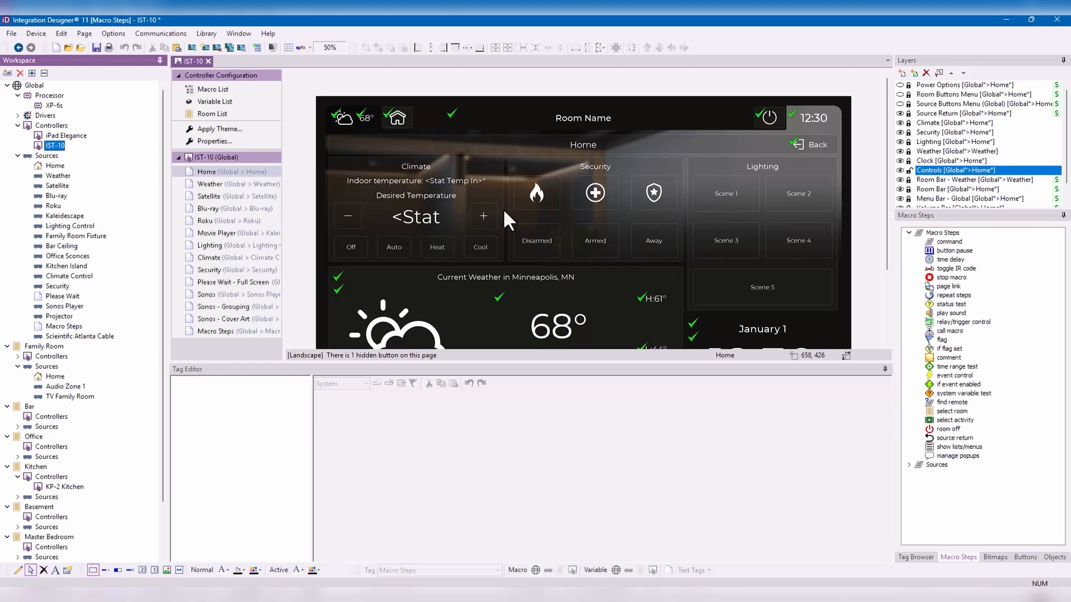
left_click(900, 94)
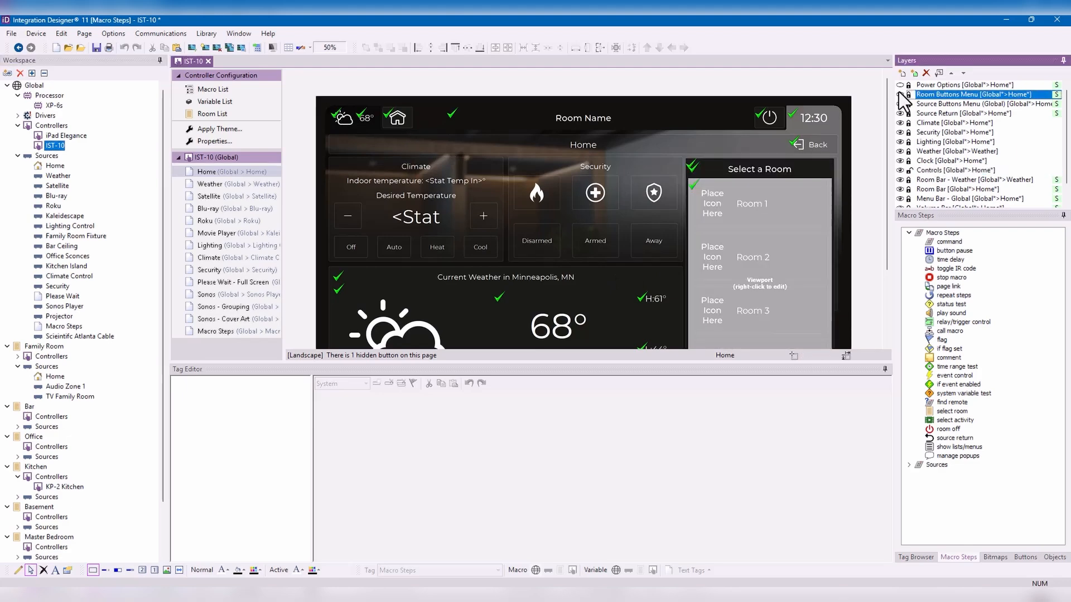
left_click(899, 95)
left_click(899, 104)
left_click(899, 104)
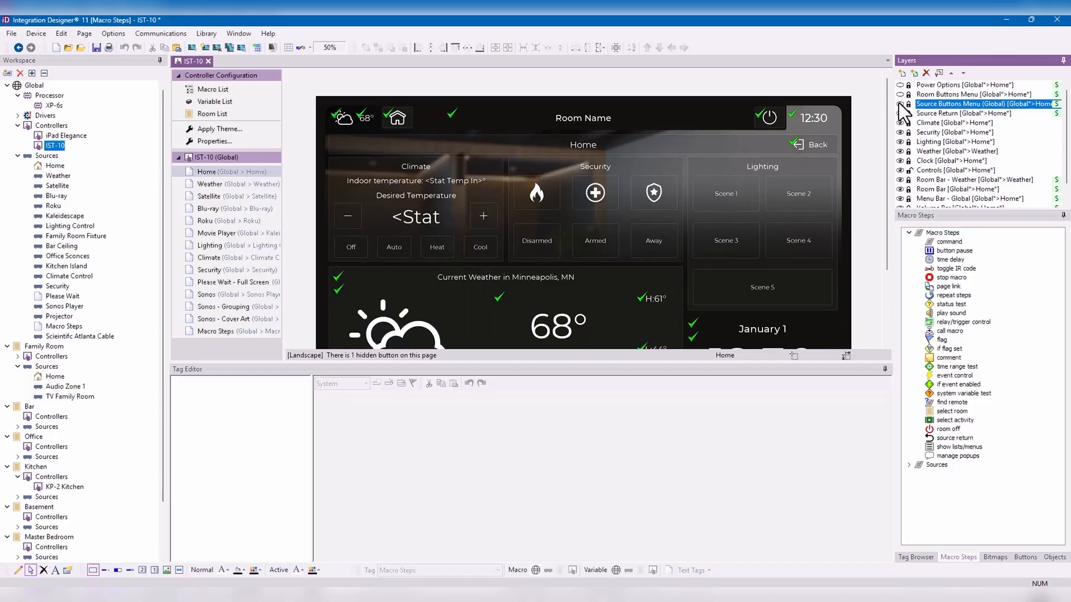
left_click(900, 85)
left_click(900, 84)
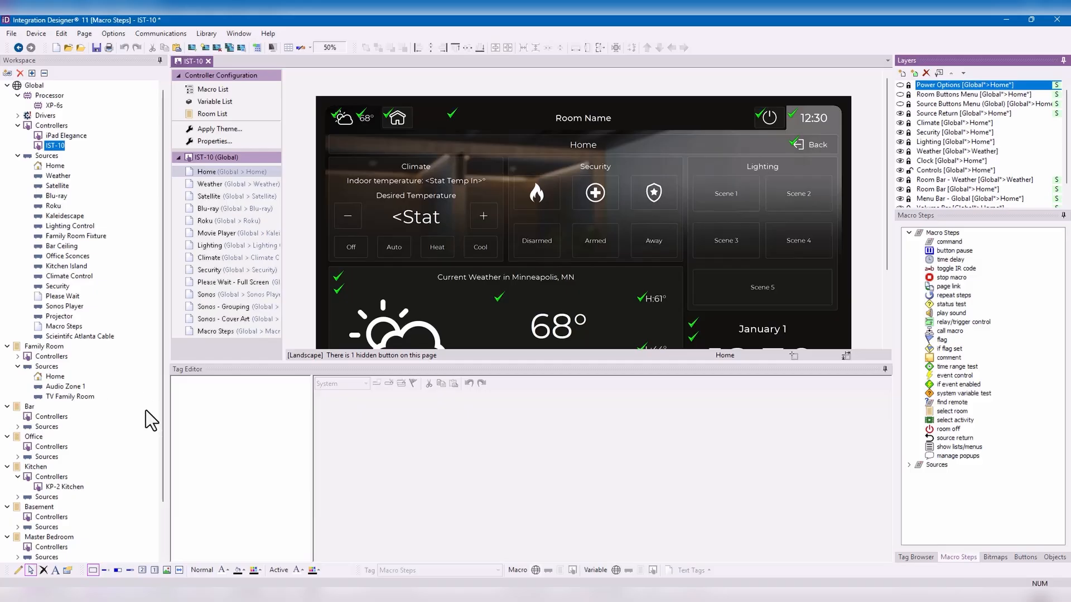
On the Macro Steps page's button, set the show lists/menus step to Show Rooms (Fixed Menus), followed by Show Power (Fixed Menus).
left_click(64, 327)
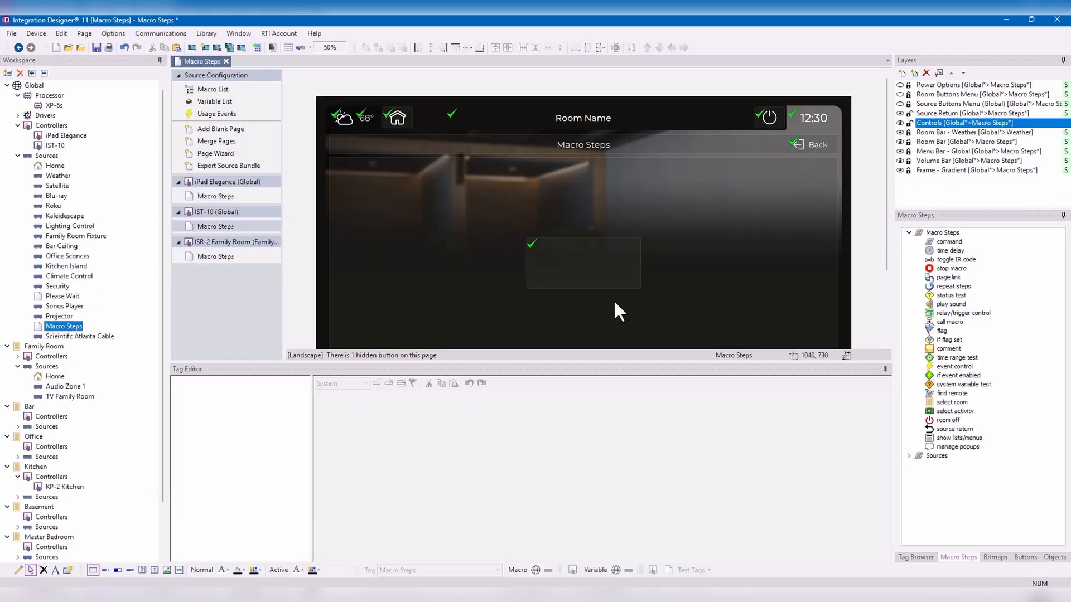
left_click(607, 281)
left_click(956, 447)
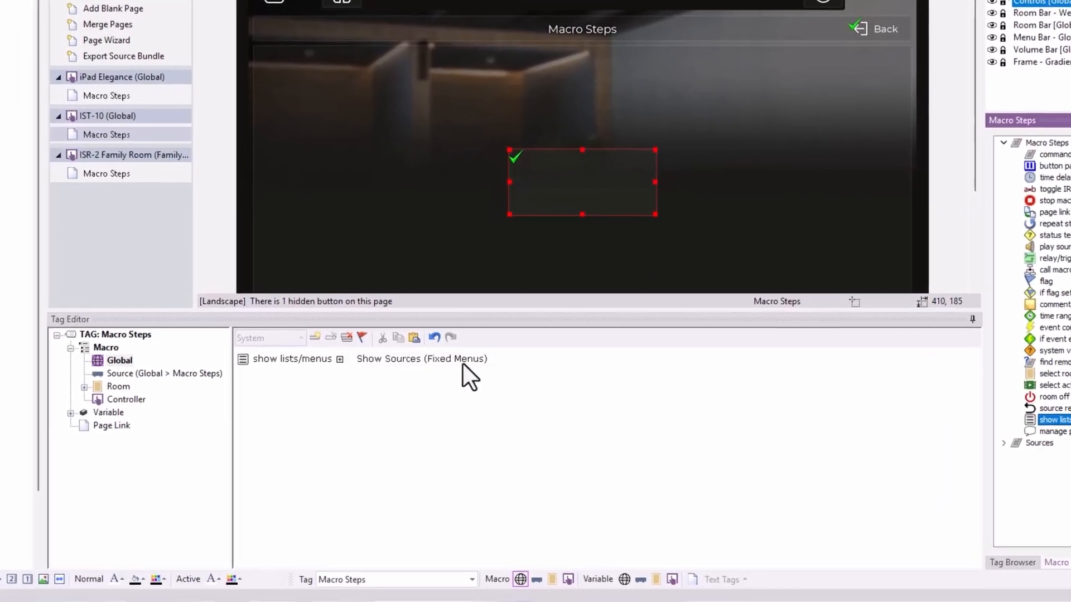
left_click(427, 376)
left_click(495, 380)
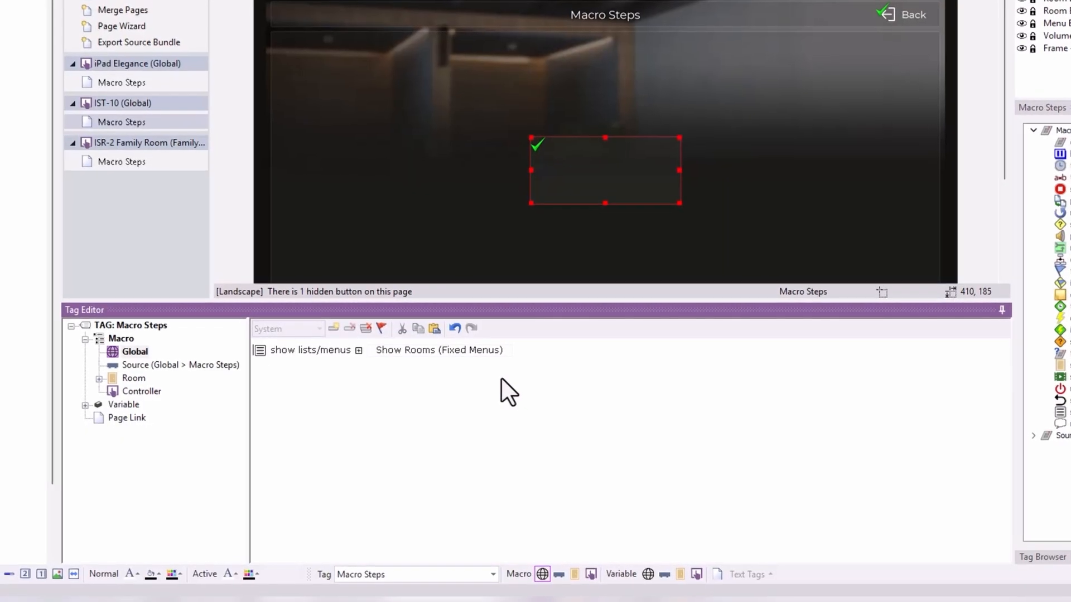
left_click(494, 355)
left_click(497, 382)
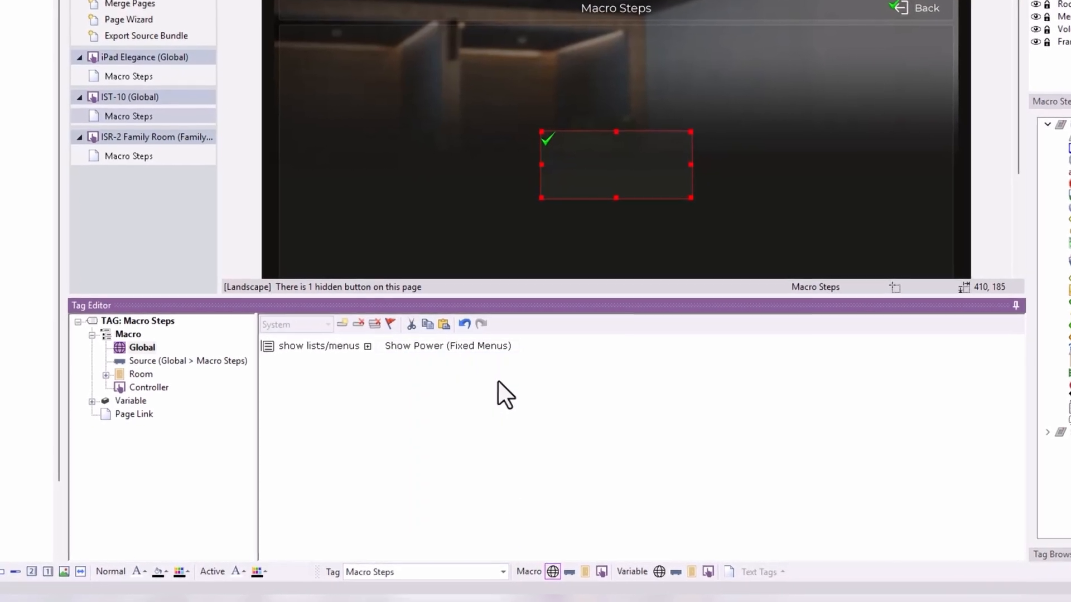
Switch the show lists/menus step to Show Rooms (Overlay Menus), followed by Show Power (Overlay Menus).
left_click(491, 349)
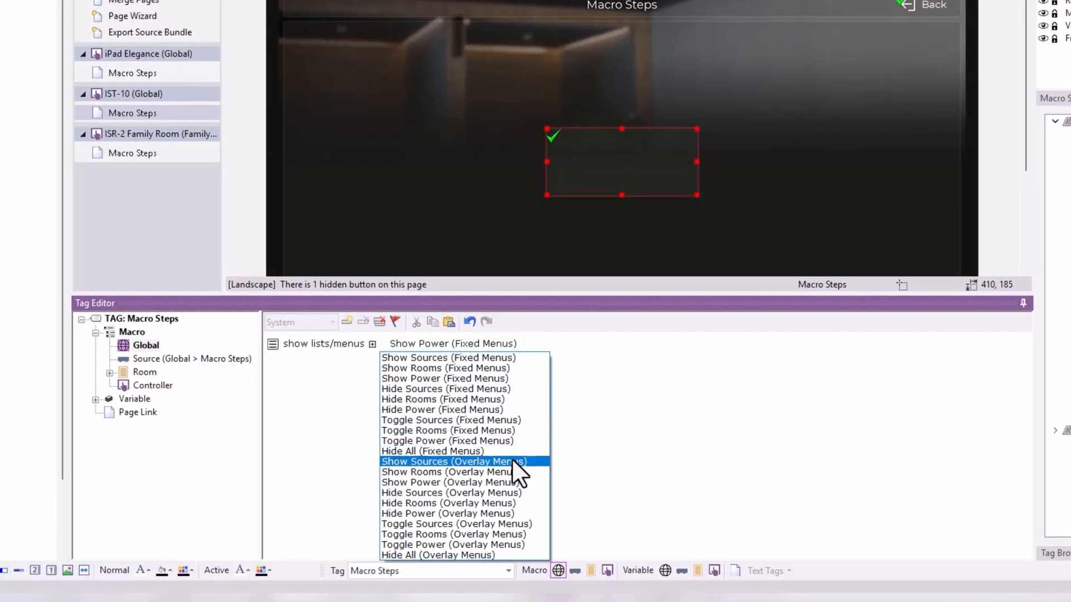
left_click(512, 471)
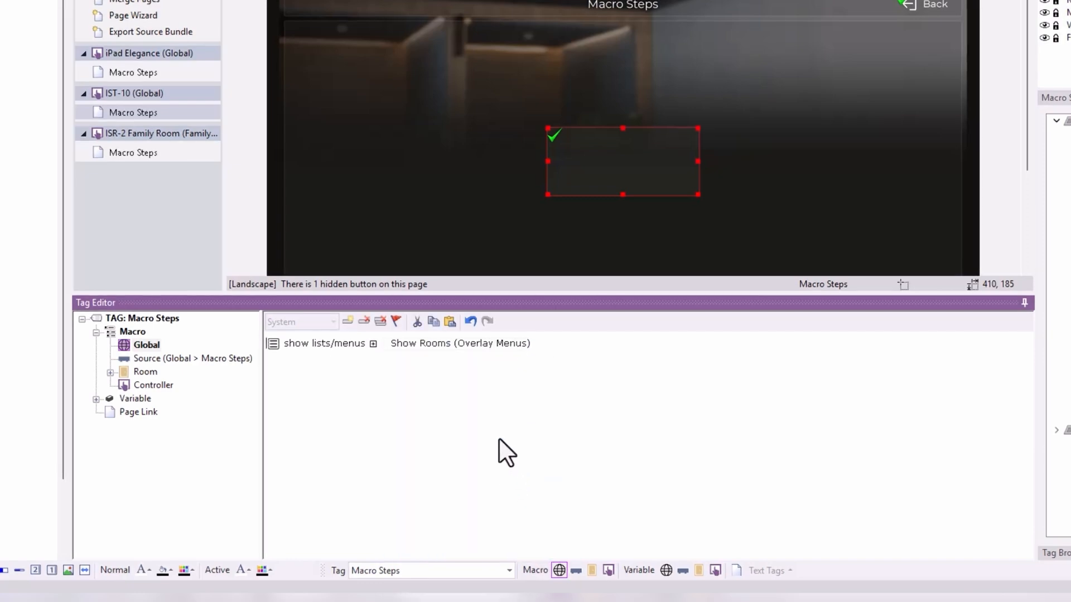
left_click(433, 350)
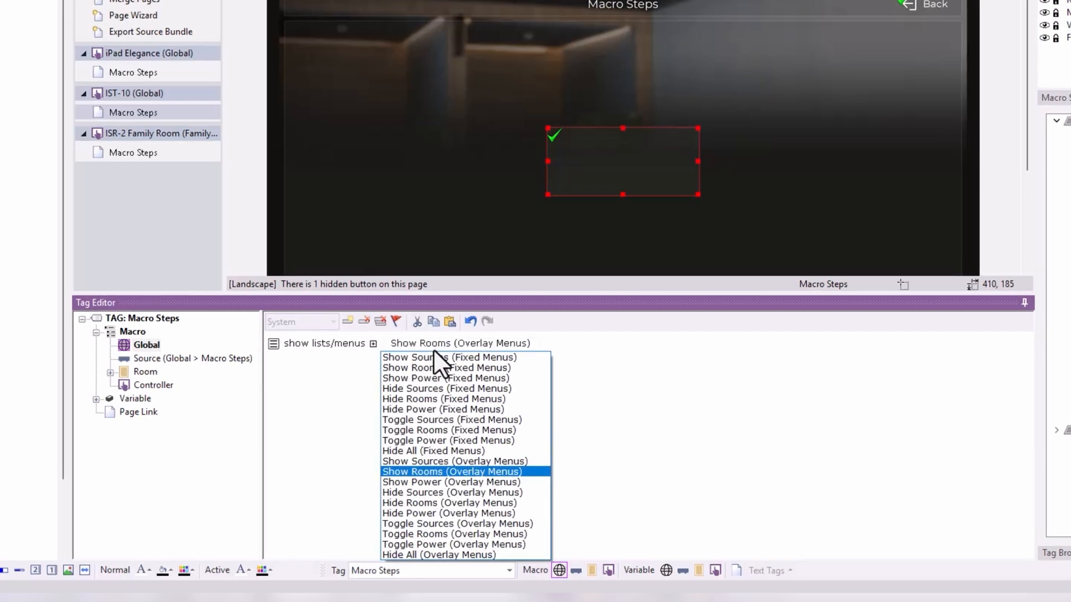
left_click(461, 468)
left_click(466, 361)
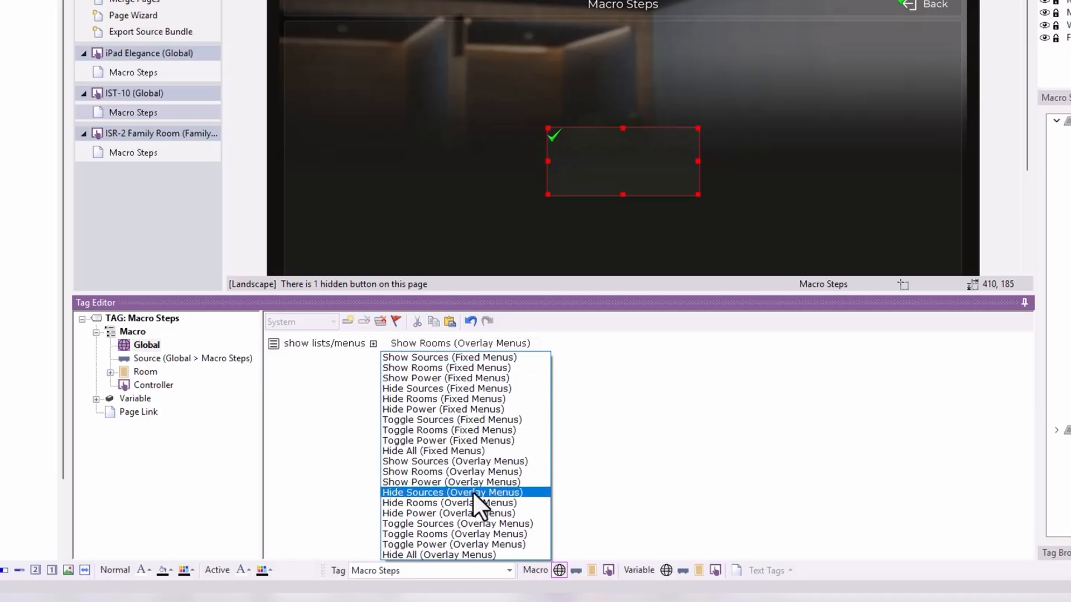
left_click(475, 478)
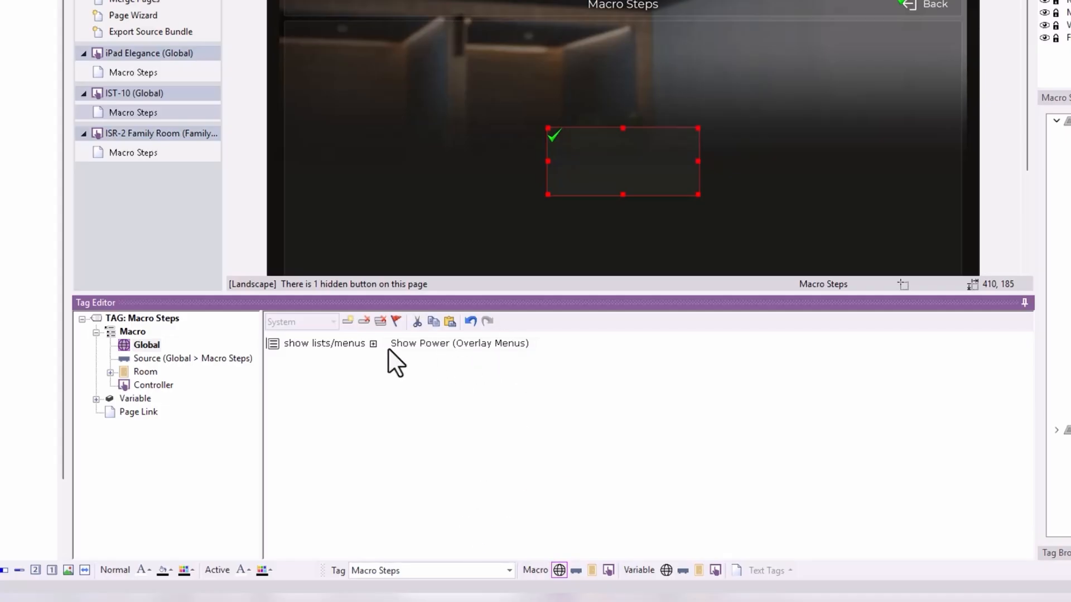
Try Show Sources and Show Power (Overlay Menus) for the show lists/menus step, and review the remaining overlay options.
left_click(493, 345)
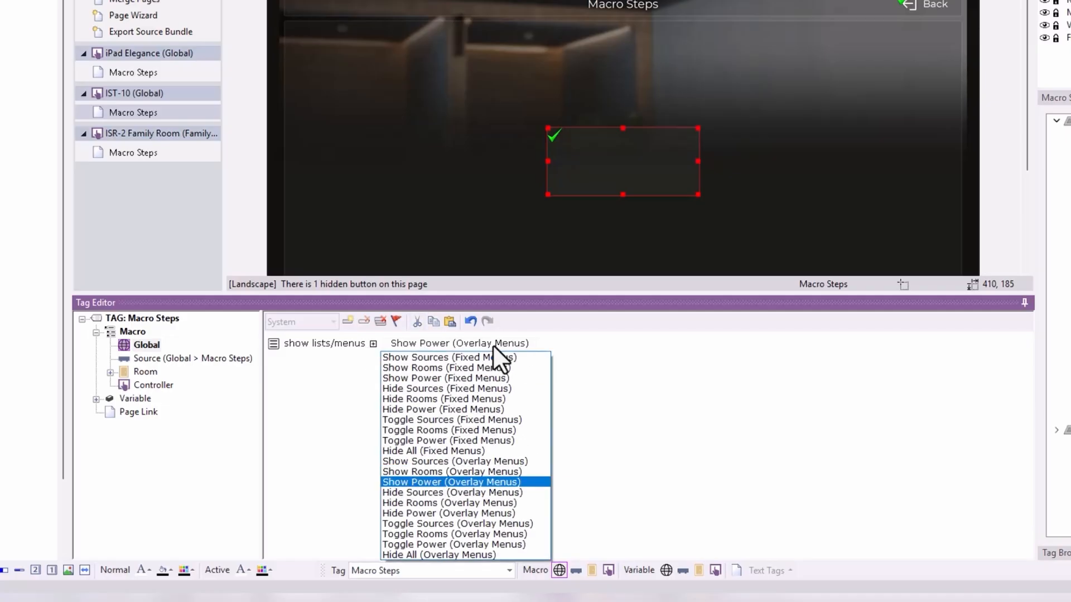
left_click(451, 463)
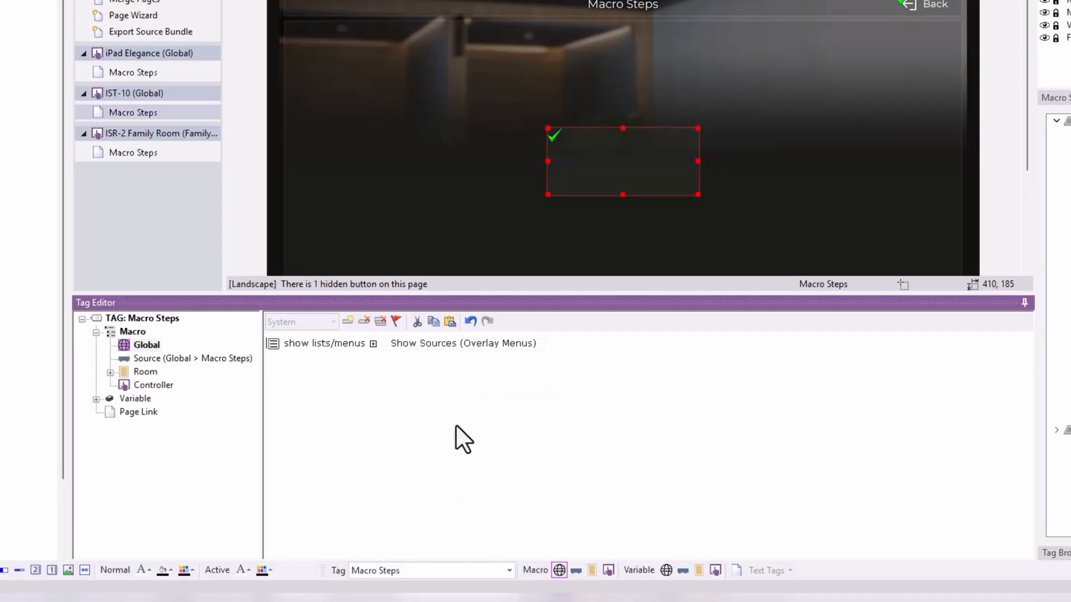
left_click(501, 356)
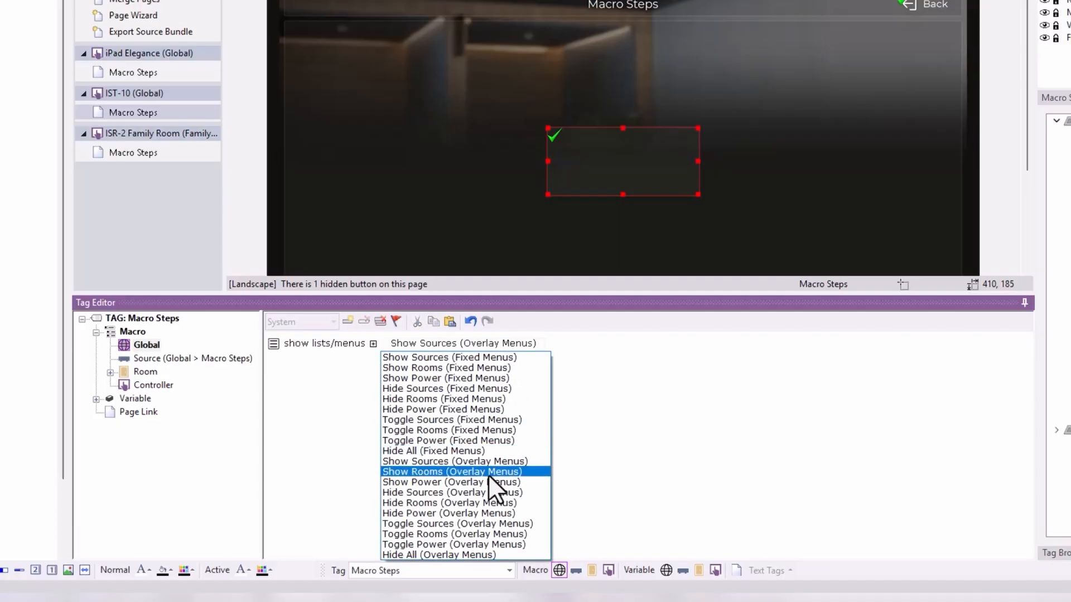
left_click(488, 477)
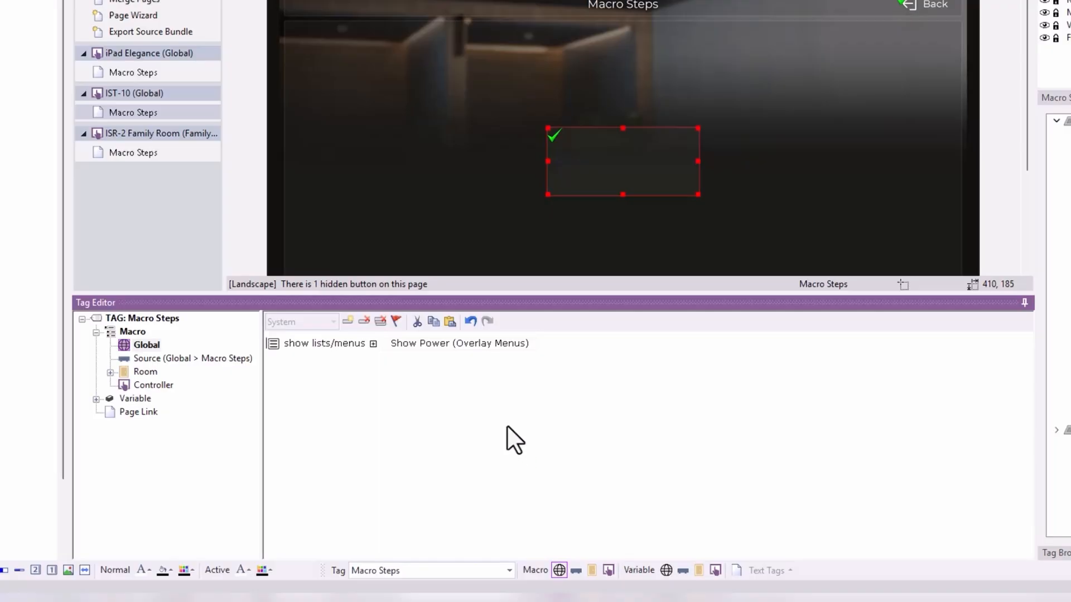
left_click(459, 345)
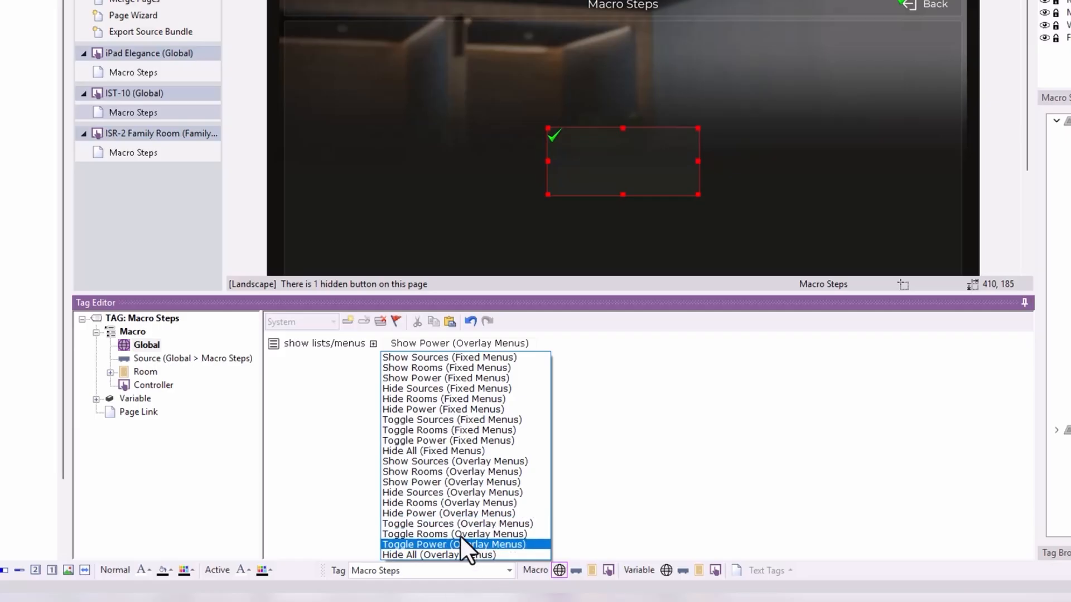
left_click(630, 515)
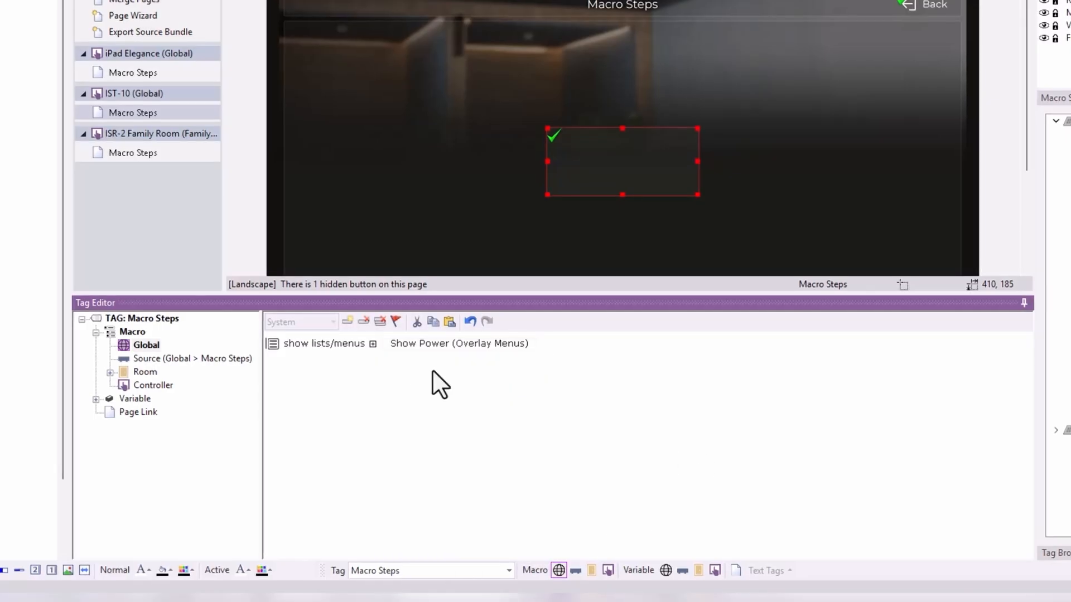
Clear all steps from the button's macro and select manage popups in the list of available macro steps.
left_click(379, 321)
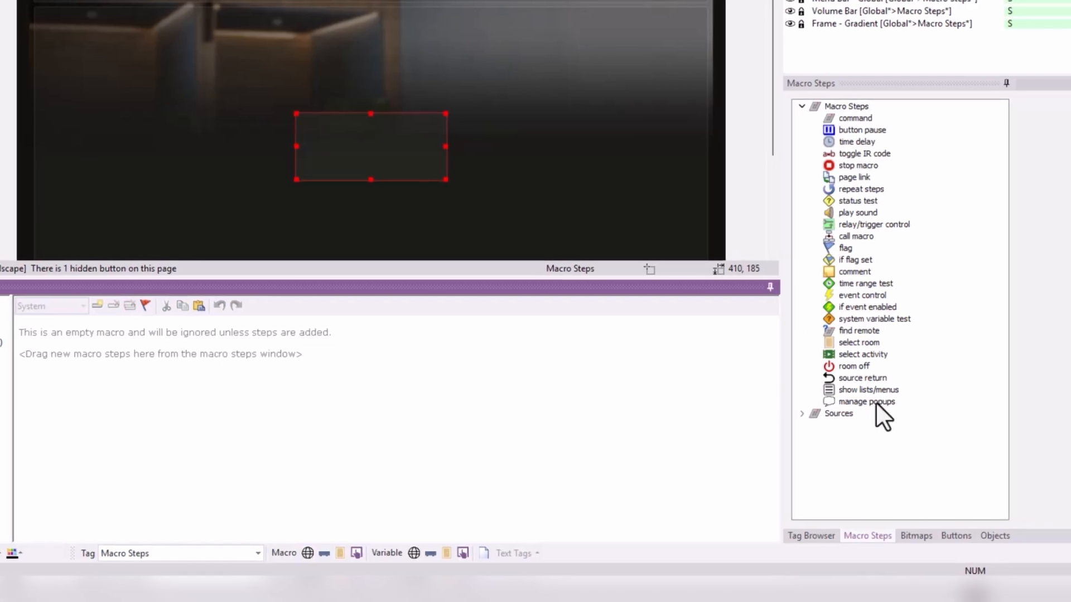
left_click(920, 403)
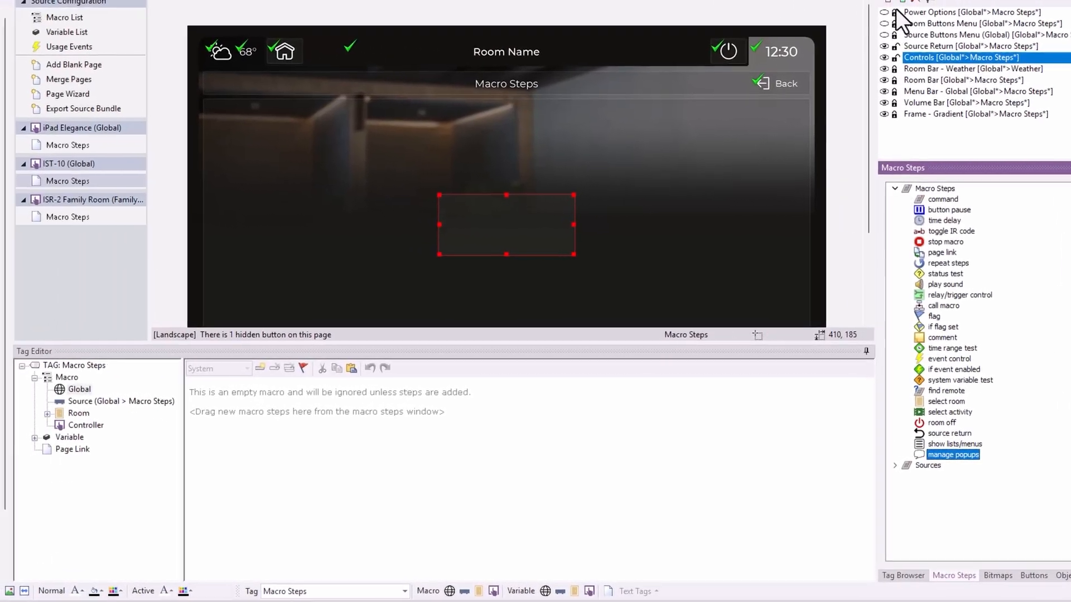
Add a layer named Volume Popup for the Global > Macro Steps source and the Global room, without a visibility variable.
left_click(889, 8)
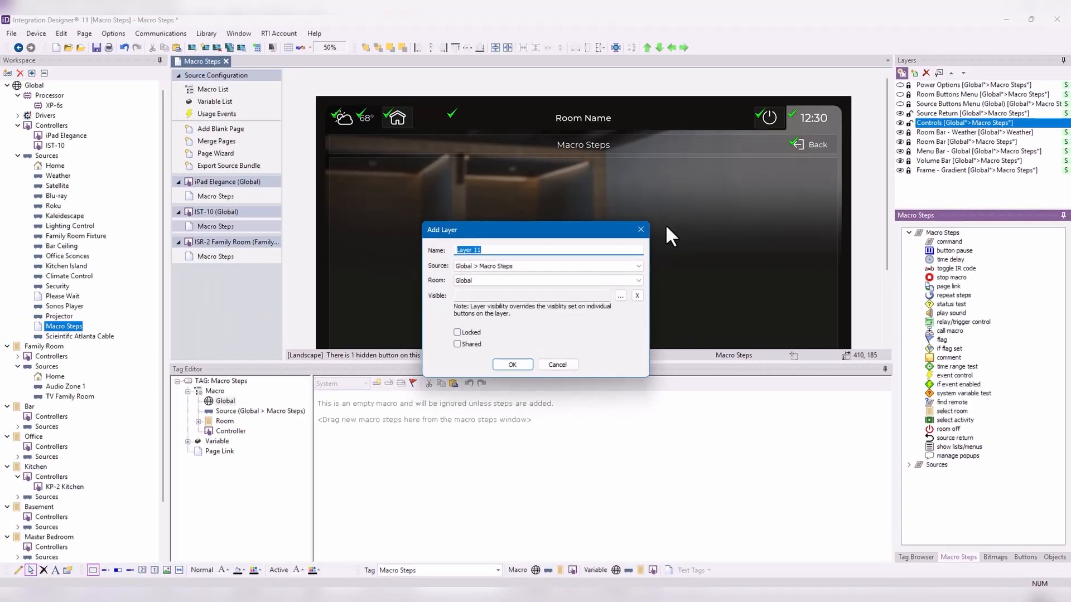
type("V")
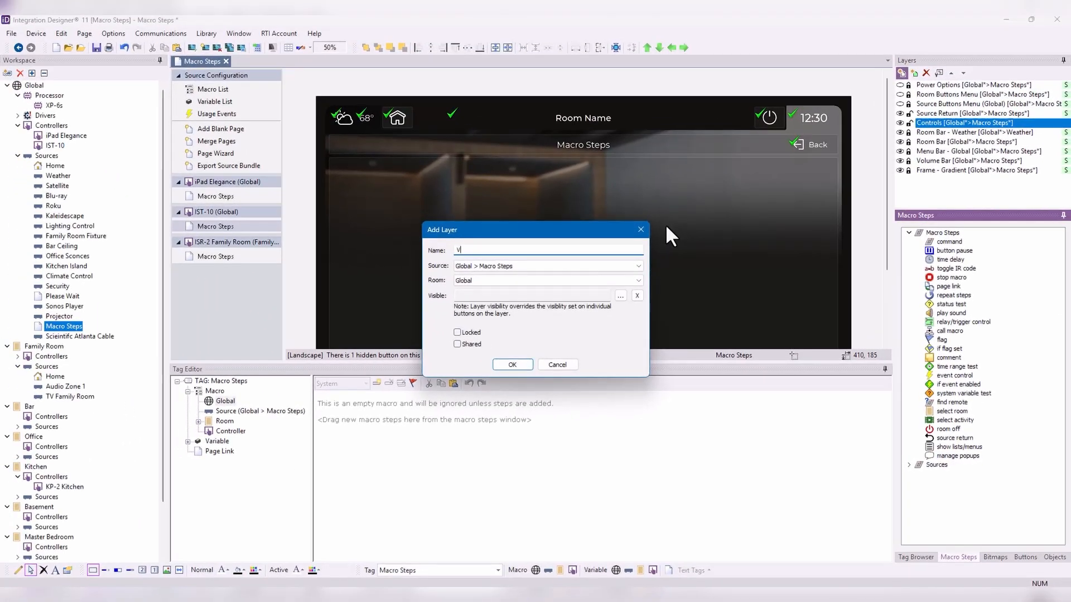
type("olume Popup")
left_click(534, 266)
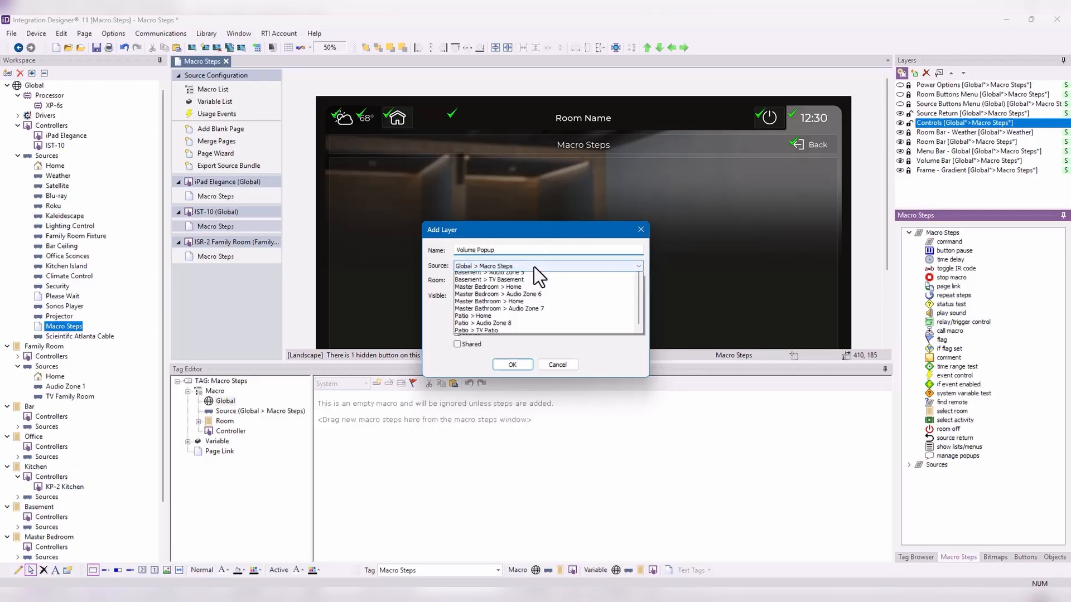
left_click(566, 264)
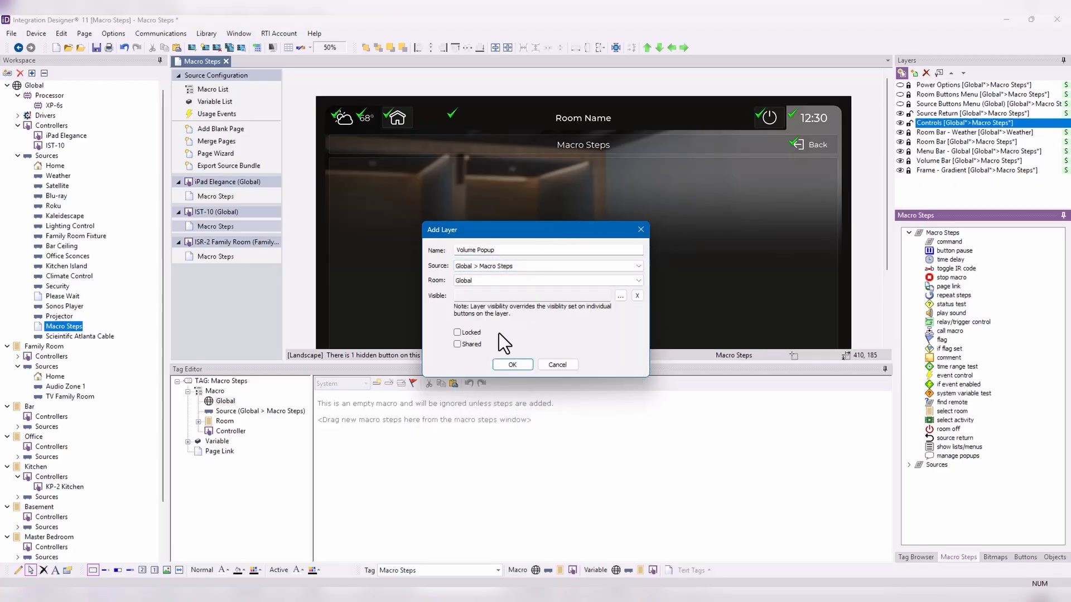
left_click(612, 294)
left_click(619, 295)
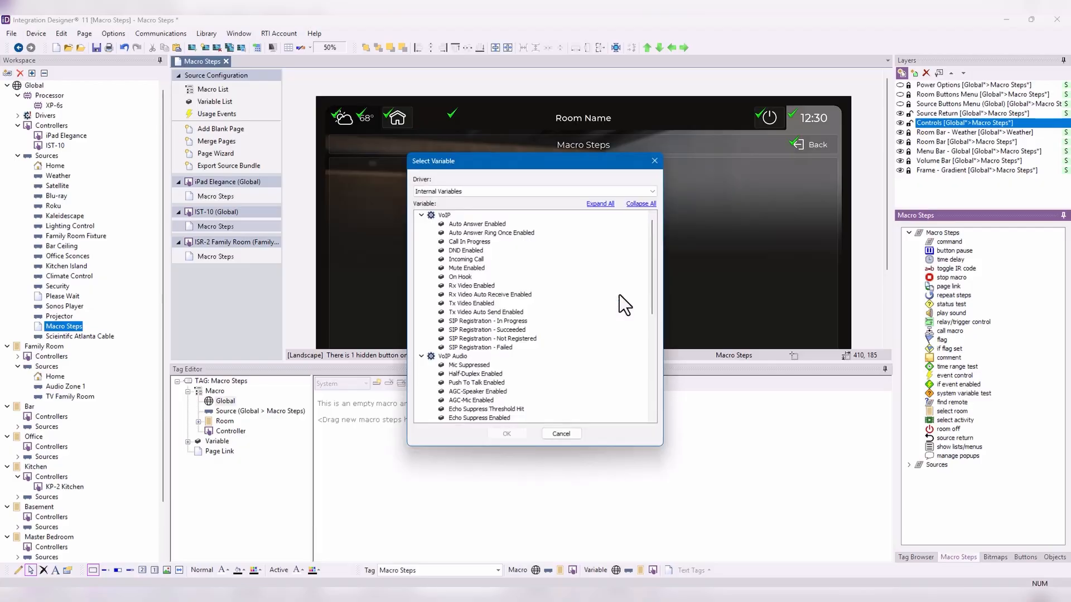
left_click(558, 435)
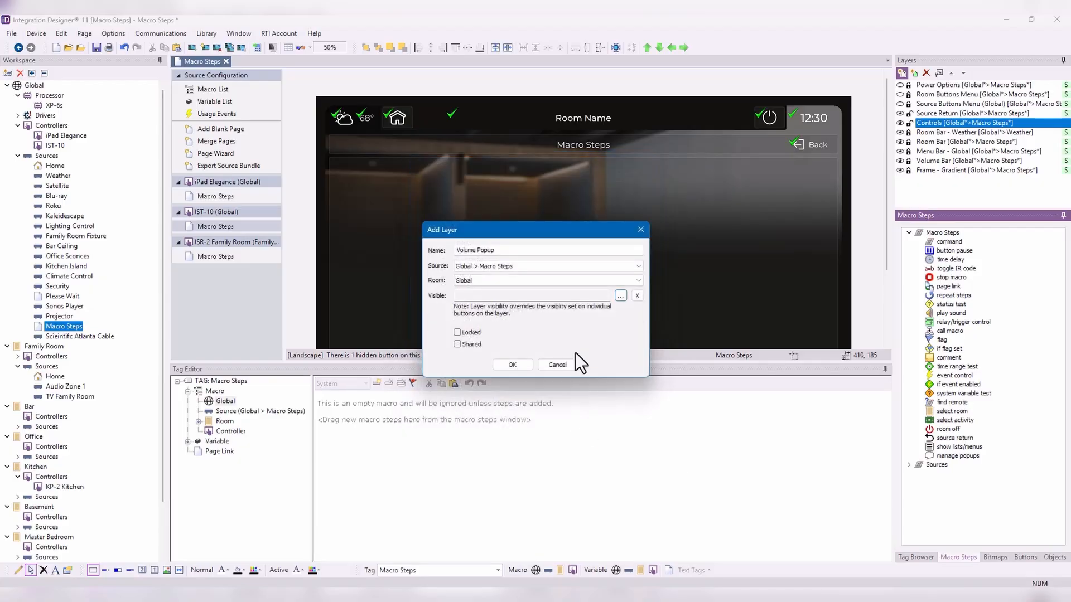
left_click(524, 363)
Enlarge the button on the Macro Steps page to about 1038 by 452 and center it on the page.
left_click_drag(583, 262, 556, 298)
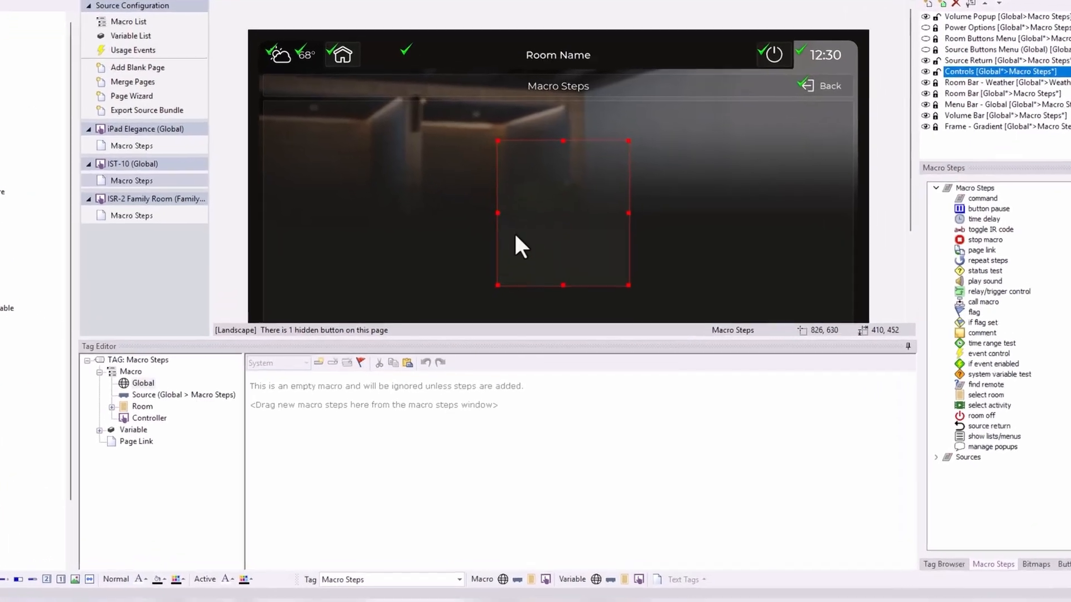
left_click_drag(503, 229, 580, 239)
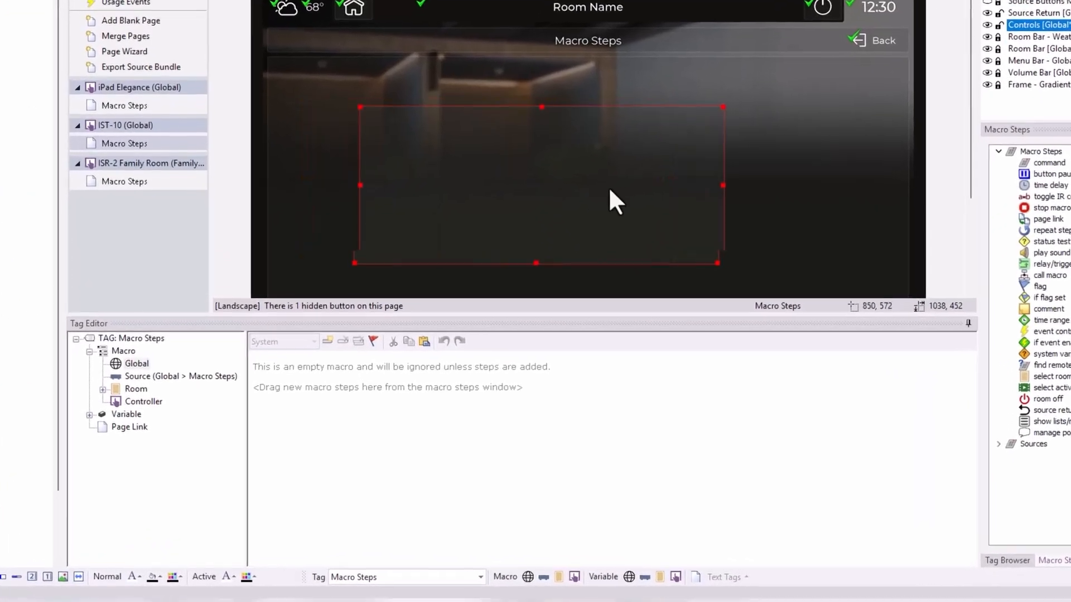
left_click_drag(610, 190, 650, 175)
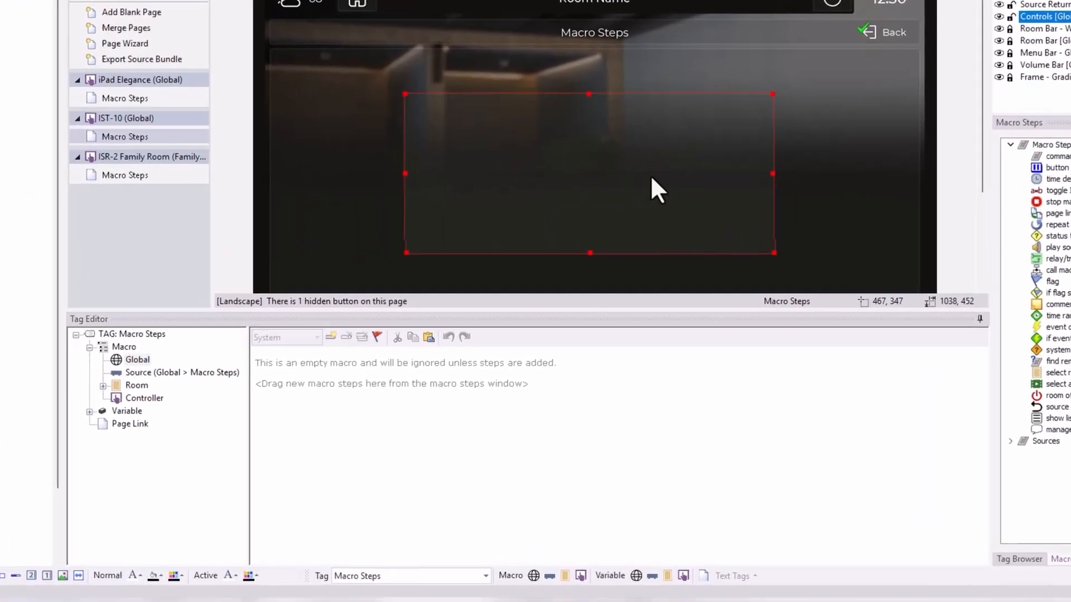
Insert a Volume text tag into the enlarged button's text.
right_click(658, 190)
left_click(730, 198)
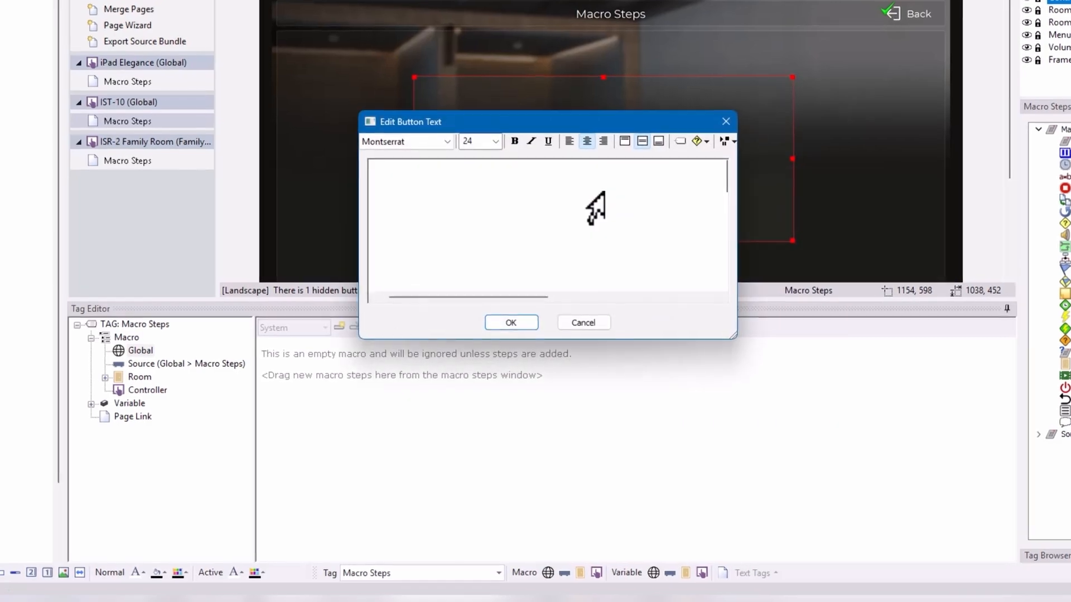
left_click(694, 146)
type("tag")
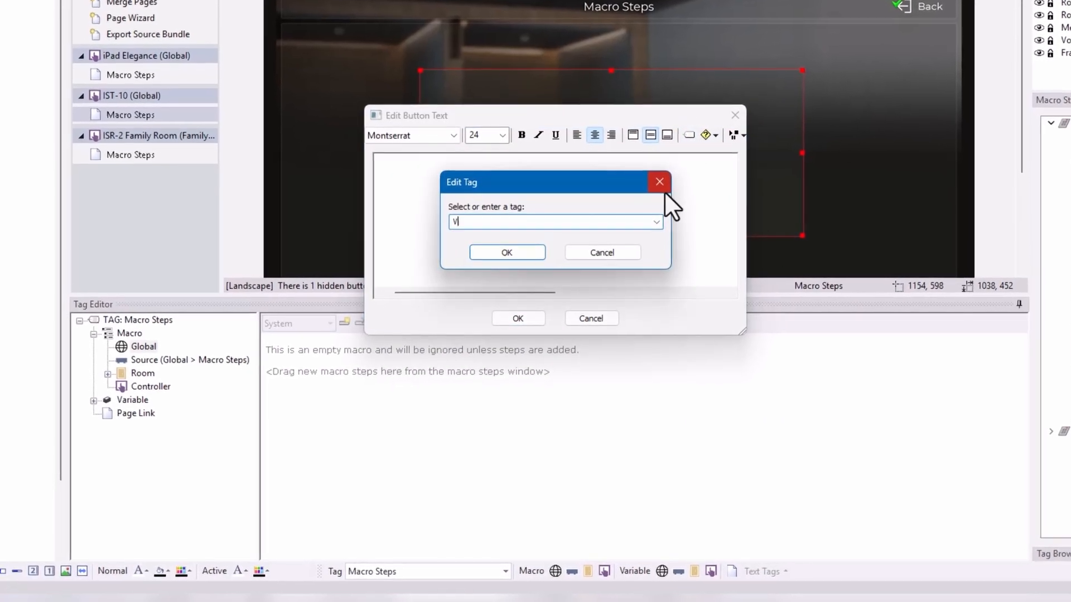
key("Return")
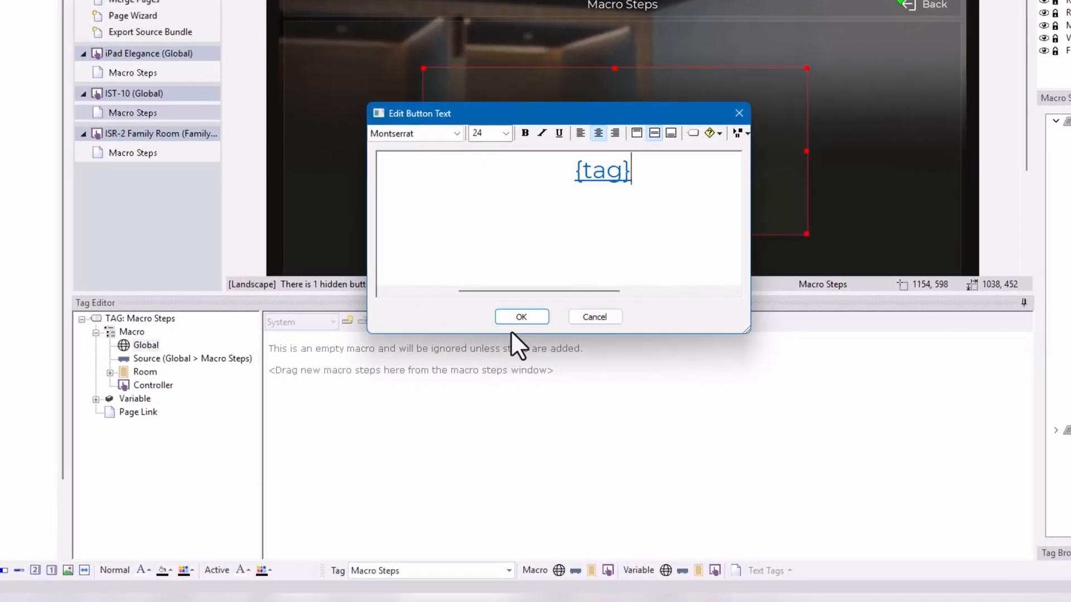
left_click(520, 316)
Set the font size of the button's Volume text tag to 42.
right_click(668, 174)
left_click(708, 195)
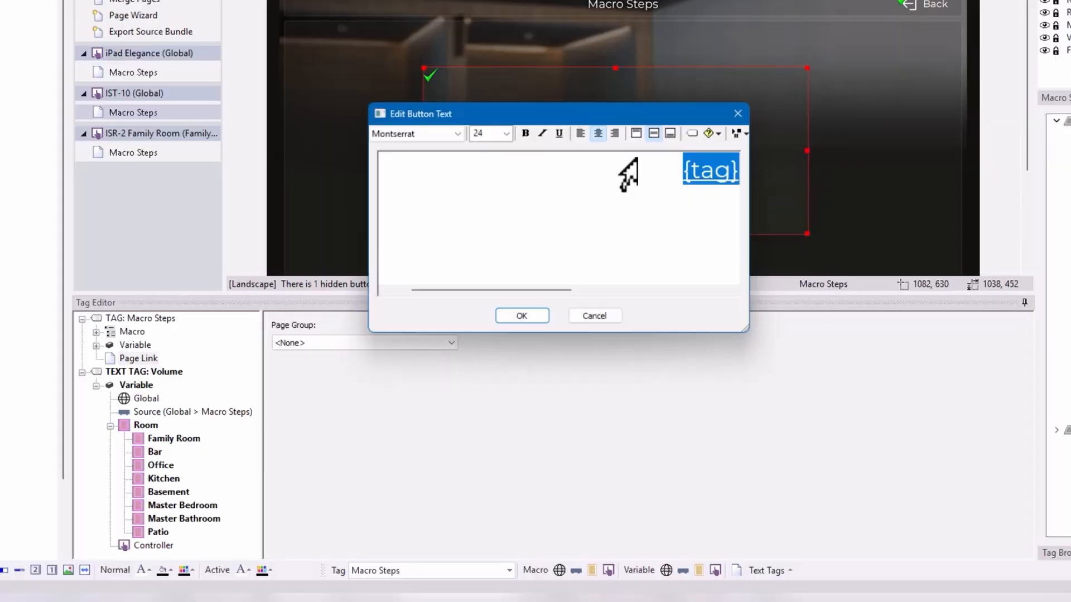
left_click(501, 136)
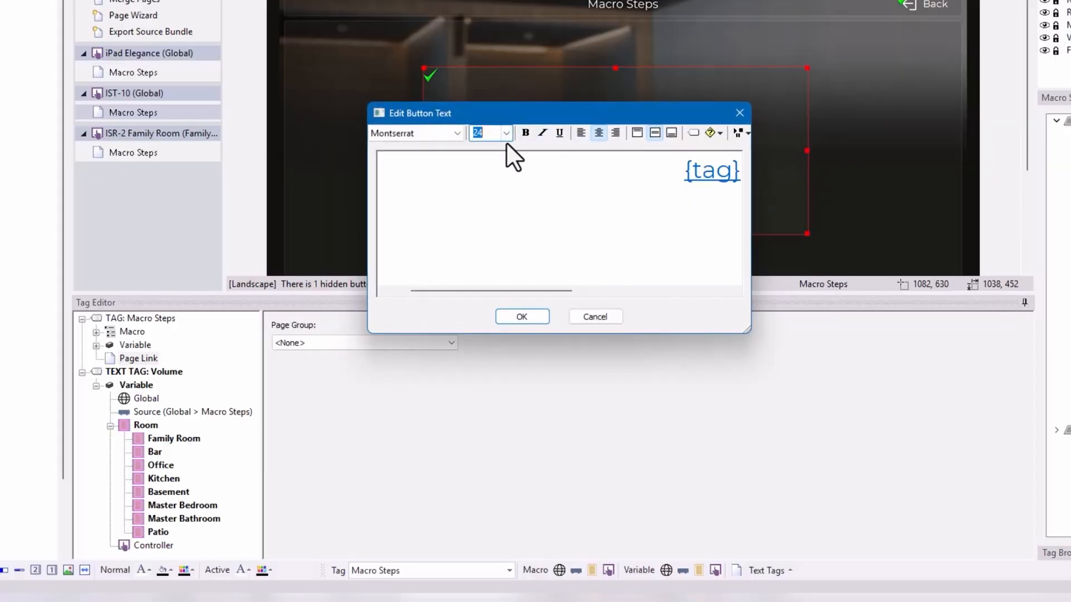
left_click(507, 136)
left_click(505, 336)
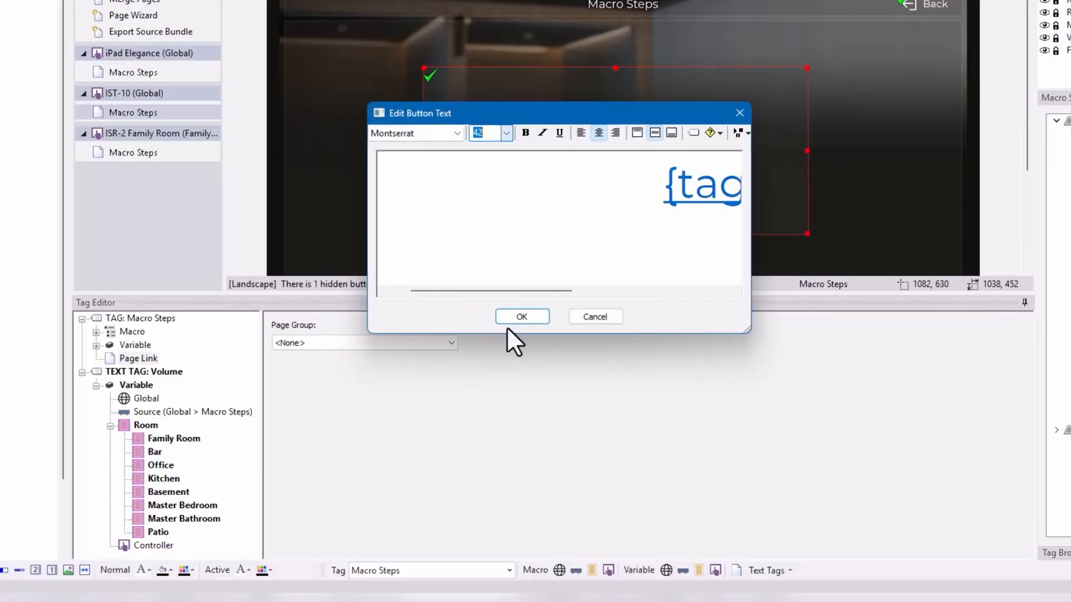
left_click(522, 317)
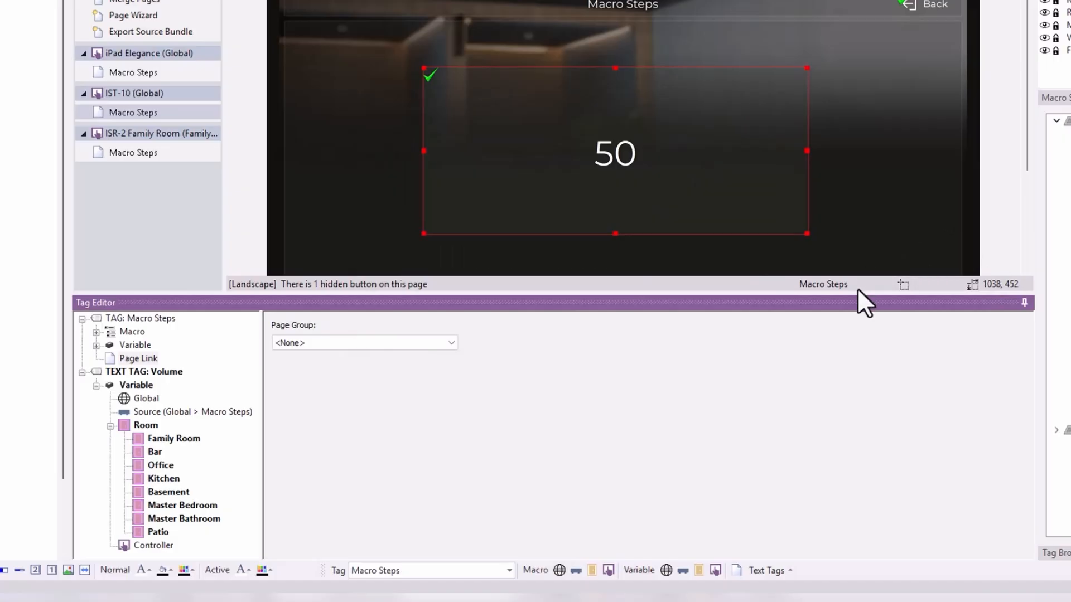
Move the volume readout button to the Volume Popup layer and check it by hiding and showing that layer.
left_click_drag(857, 294, 858, 479)
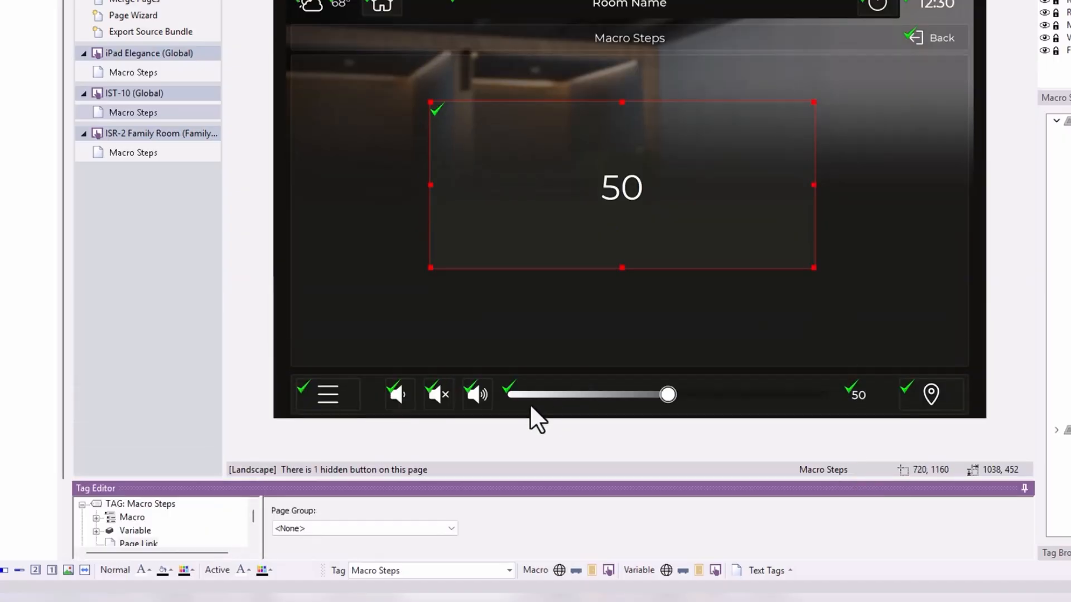
left_click(479, 394)
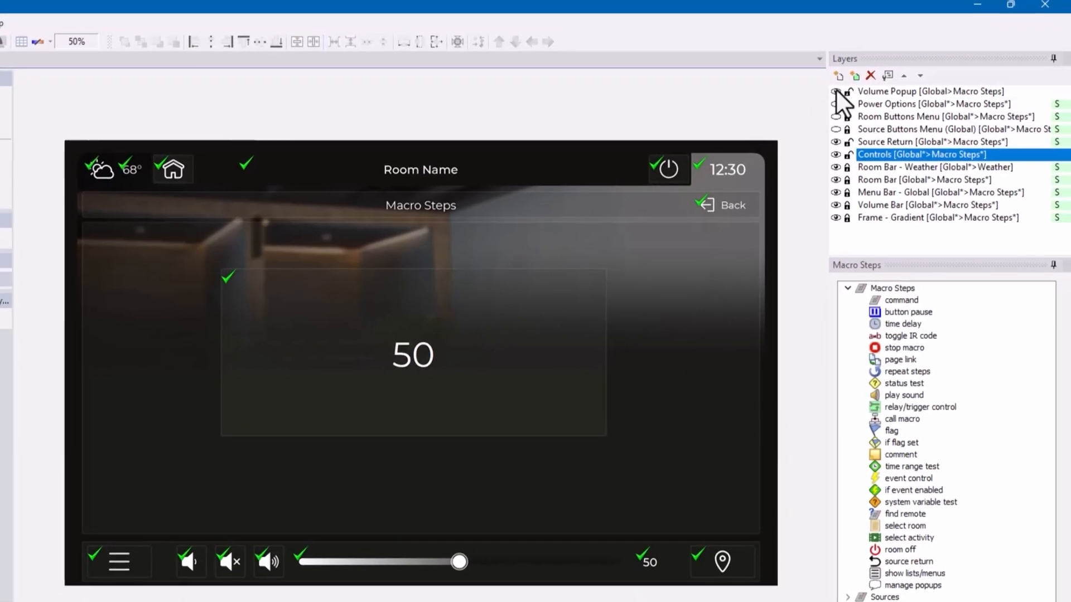
left_click(837, 91)
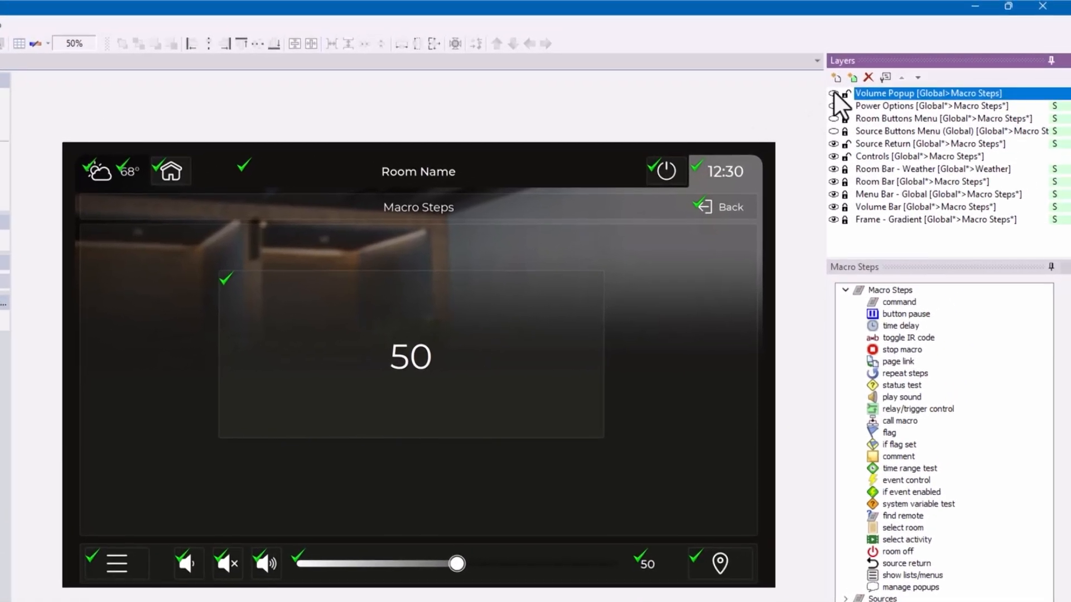
left_click(474, 332)
right_click(474, 333)
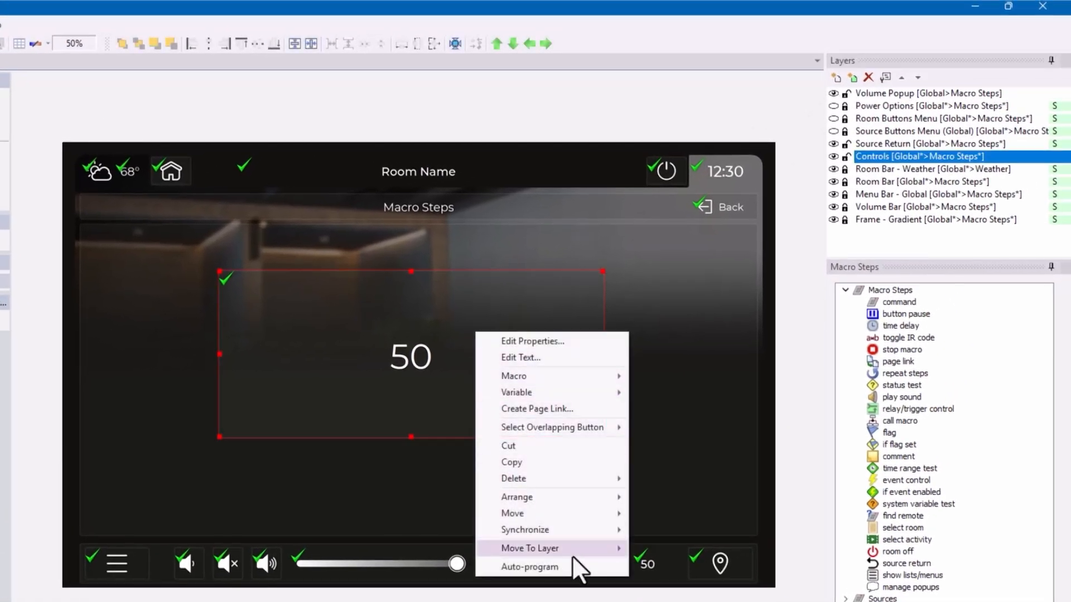
mouse_move(572, 549)
left_click(664, 552)
left_click(833, 93)
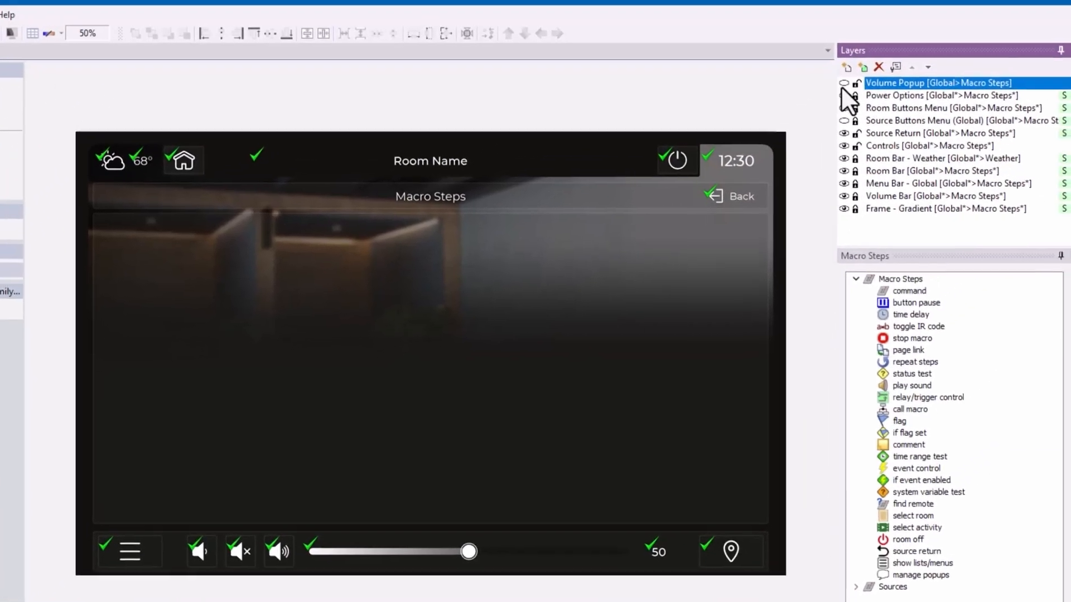
left_click(912, 28)
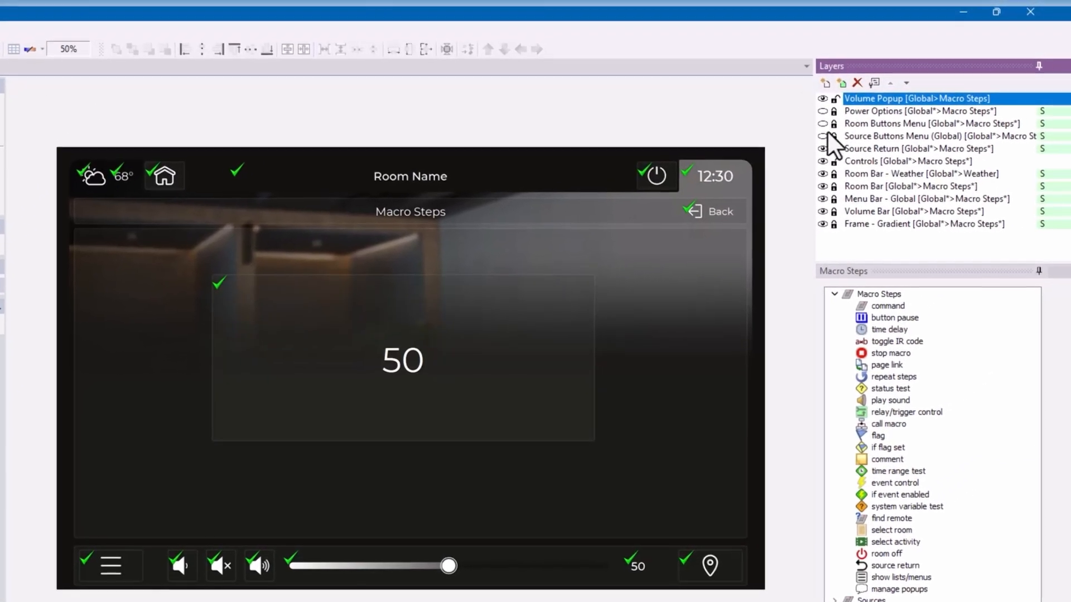
left_click(413, 352)
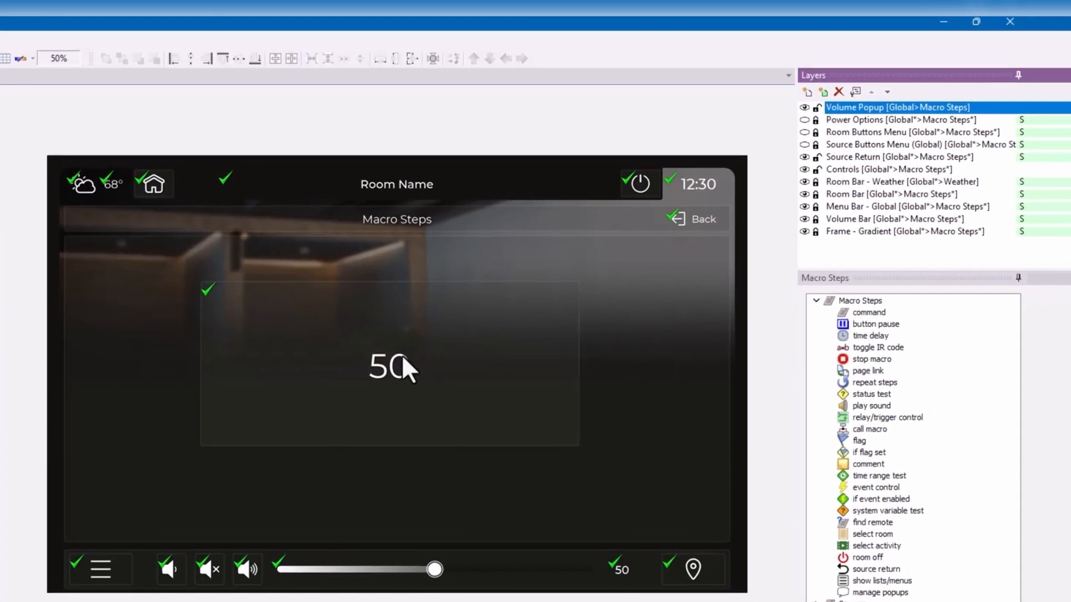
right_click(399, 361)
left_click(470, 392)
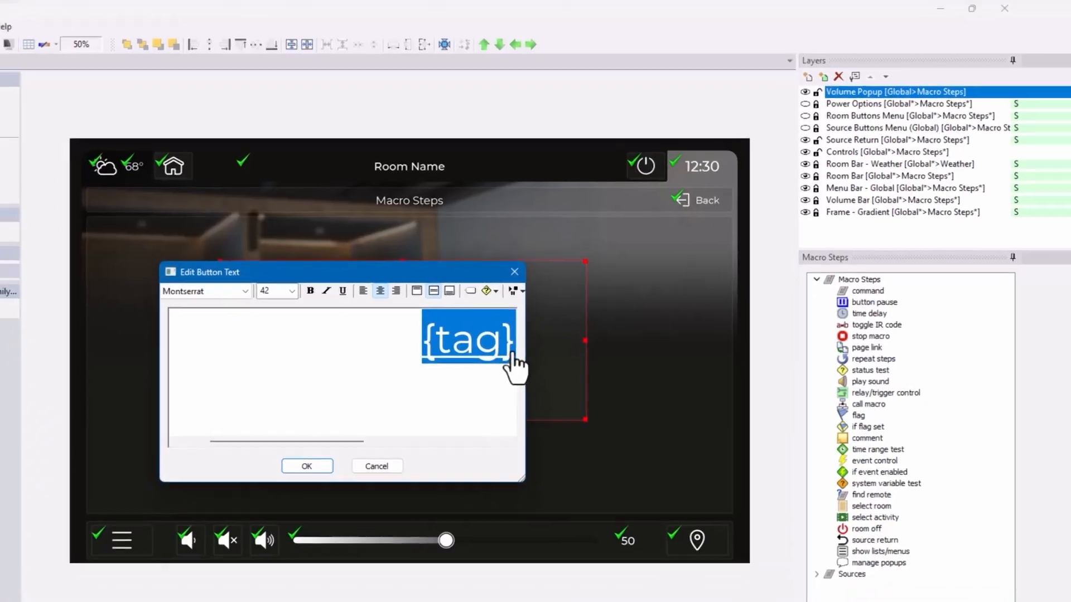
double_click(469, 383)
left_click(423, 296)
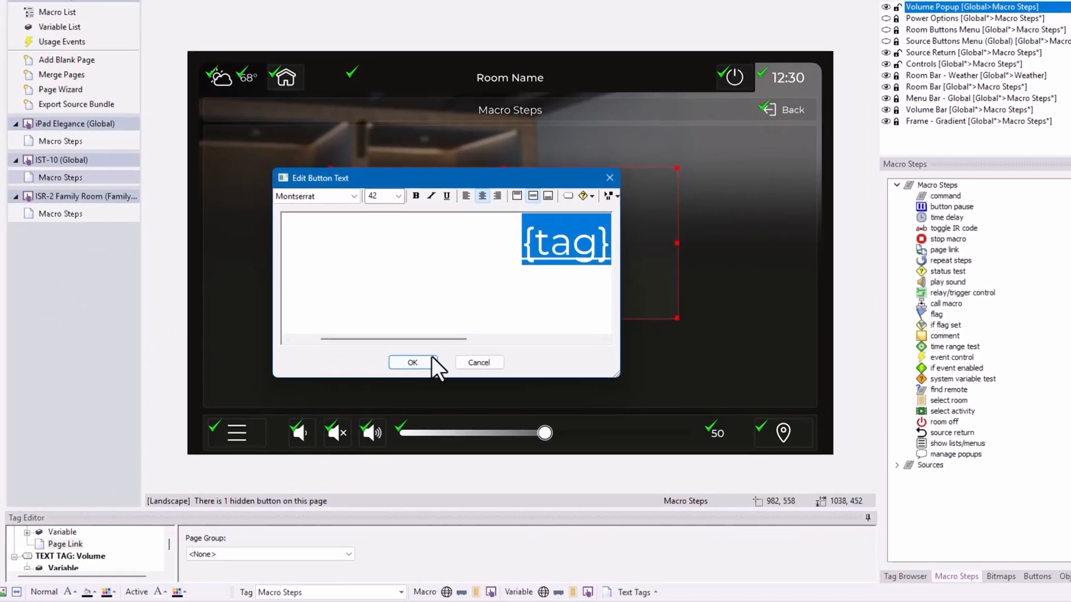
left_click(434, 358)
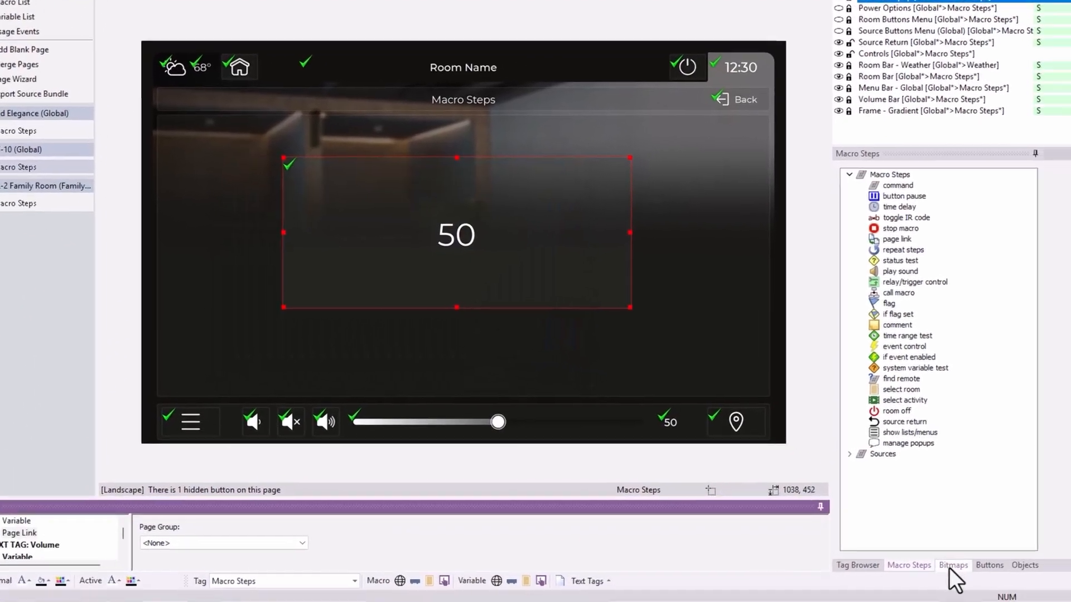
Limit the displayed bitmaps to the Elegance - Sliders library and find a slider for the volume popup.
left_click(997, 577)
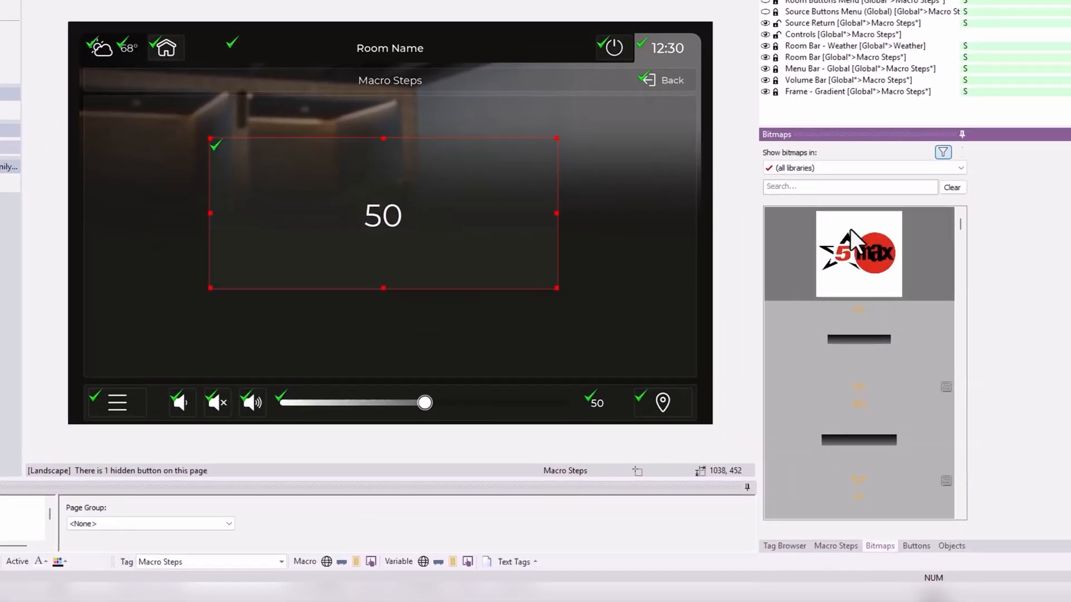
left_click(940, 199)
left_click(773, 271)
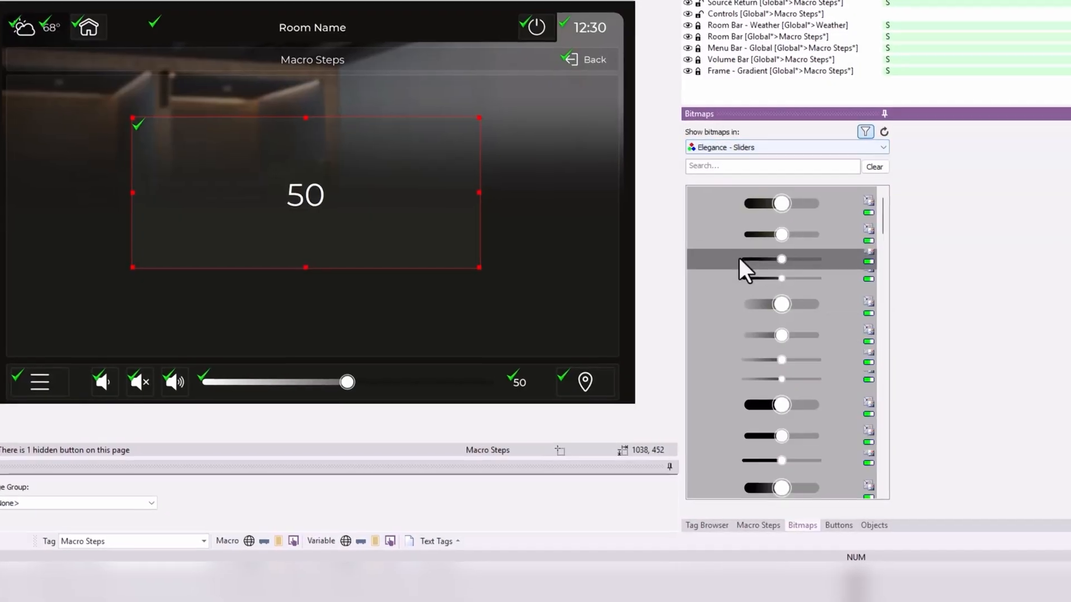
left_click_drag(779, 306, 685, 269)
Make the volume readout button inactive so it does not respond to button presses.
right_click(449, 218)
left_click(500, 227)
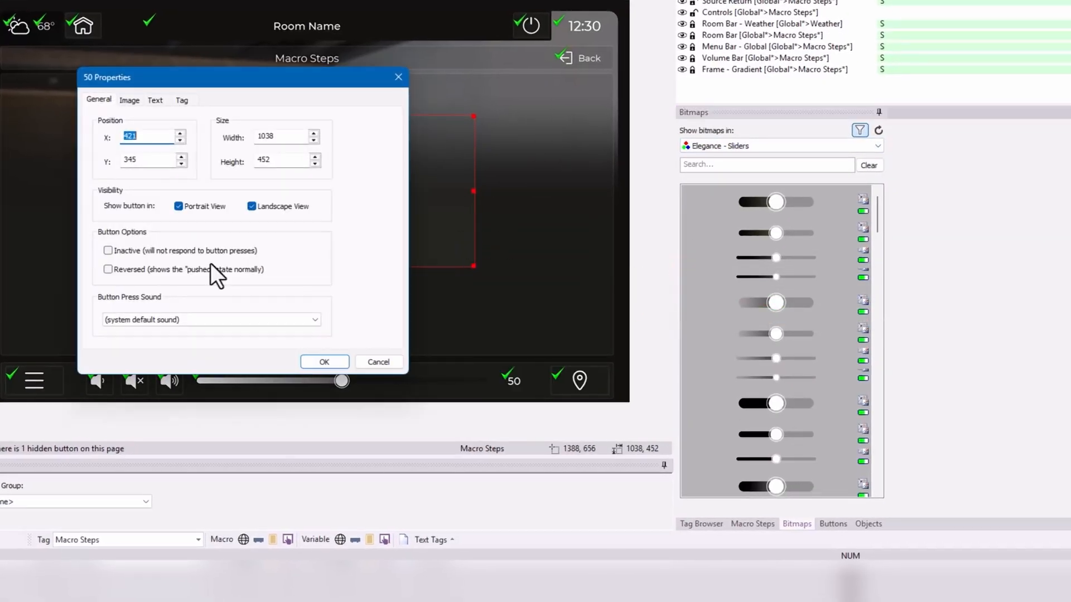
left_click(107, 250)
left_click(326, 361)
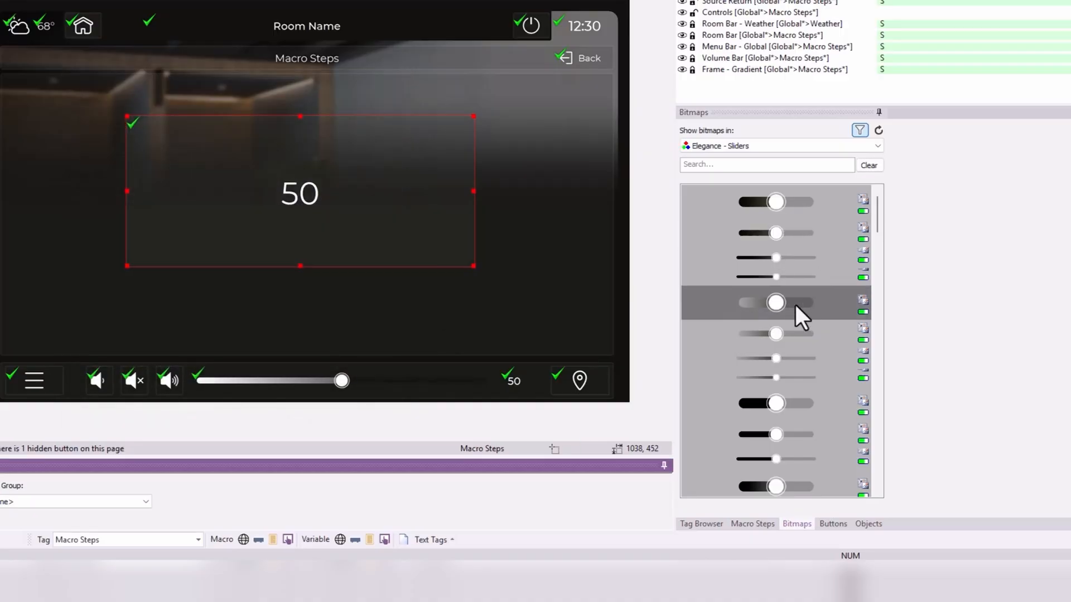
Place the large light-gradient slider below the volume readout, about 956 by 82, and assign it the Volume tag.
left_click_drag(794, 312, 157, 232)
left_click_drag(359, 239, 468, 240)
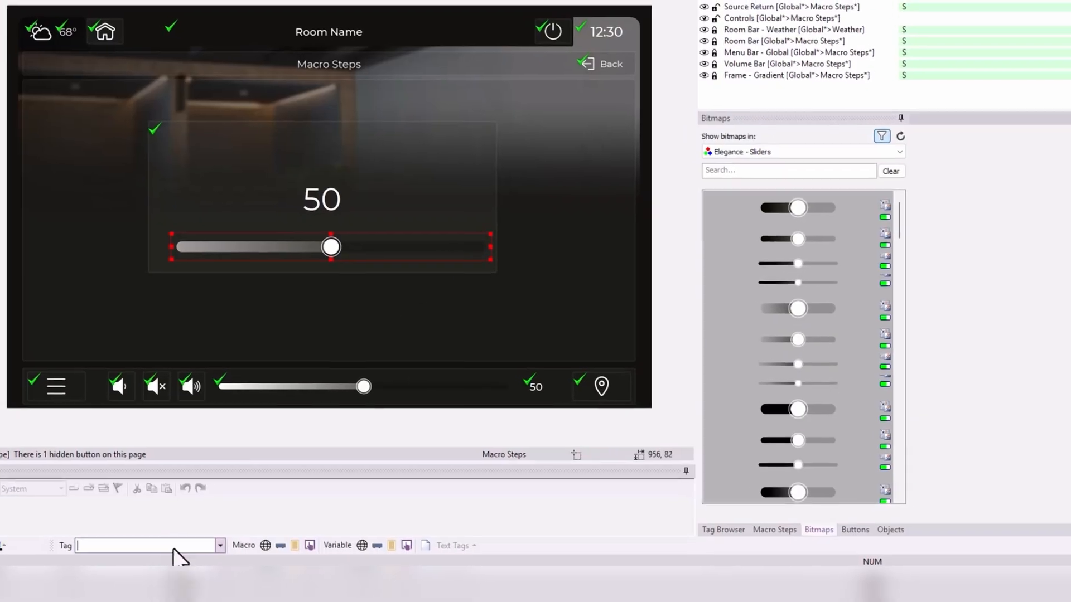
type("Volume")
key("Return")
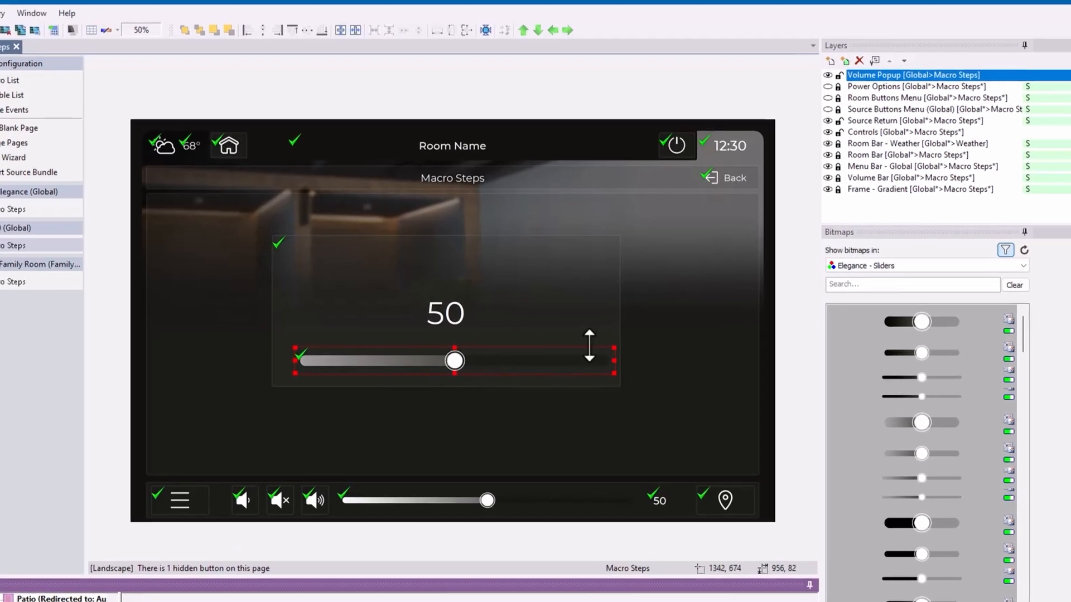
Hide the Volume Popup layer and unlock the Volume Bar layer.
left_click(828, 75)
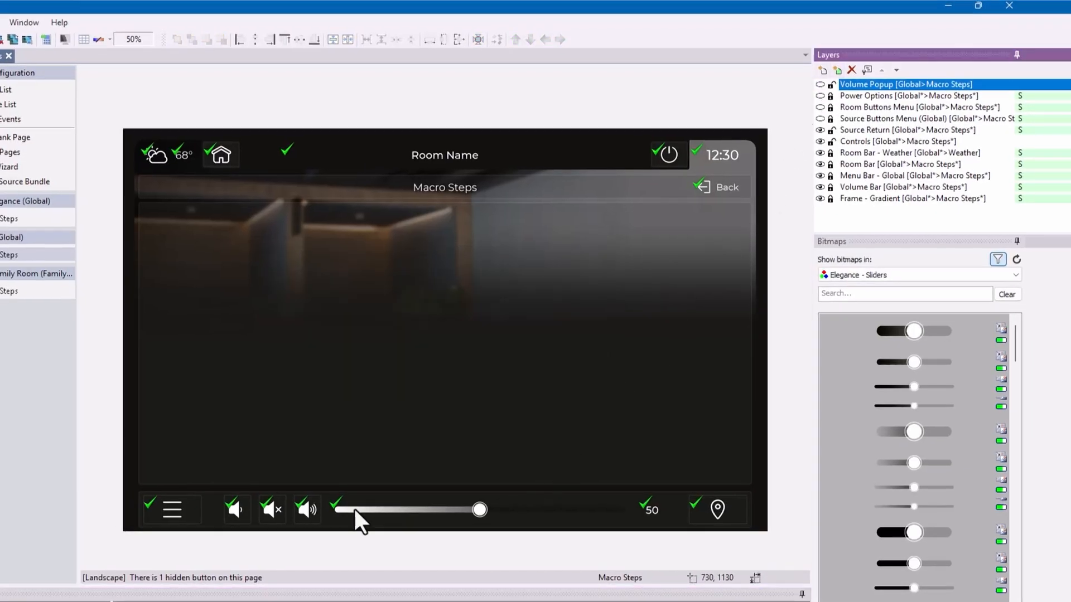
left_click(300, 504)
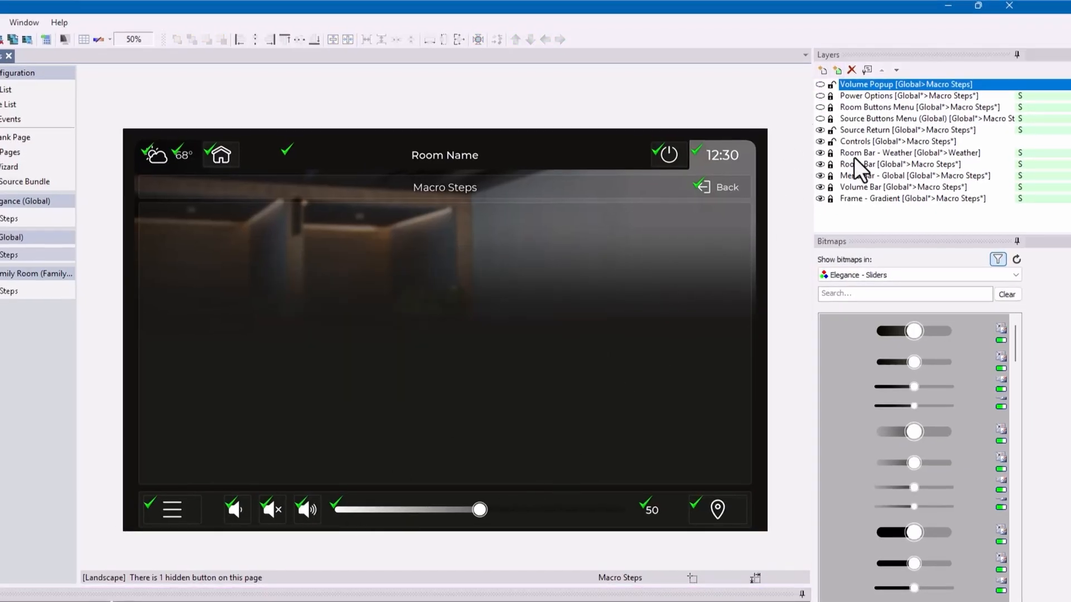
left_click(831, 186)
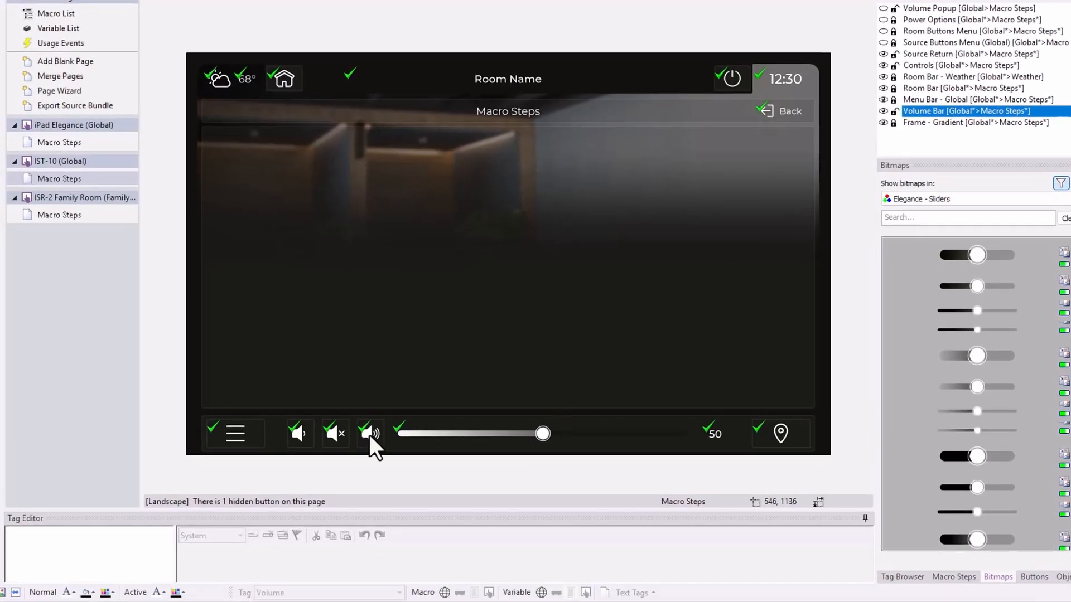
Add a manage popups step after the command in the Volume Up button's Family Room macro.
left_click(370, 434)
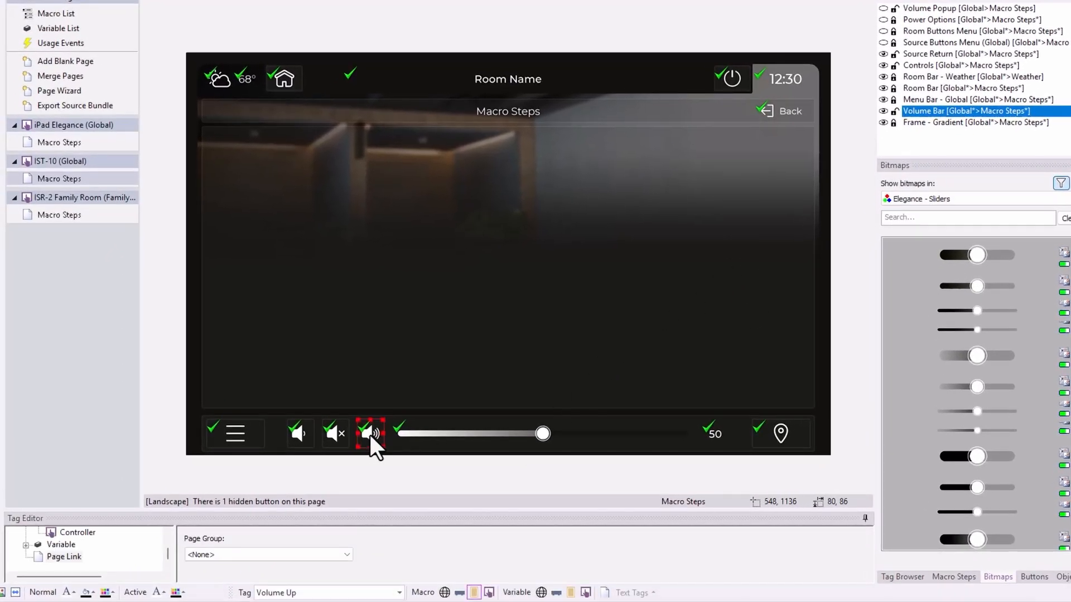
left_click_drag(410, 509, 435, 363)
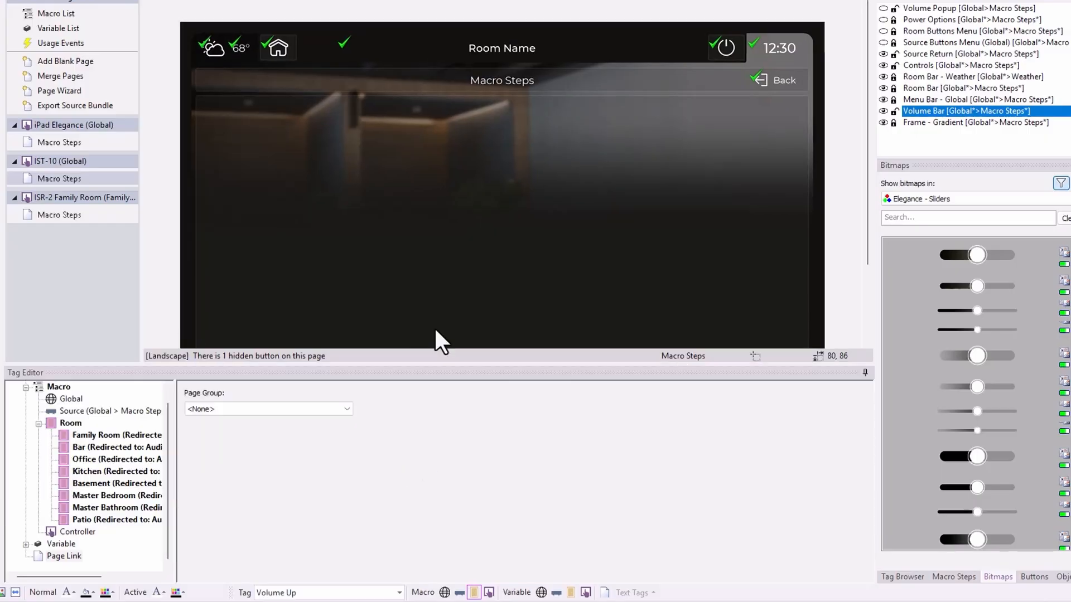
scroll(457, 263, "down", 3)
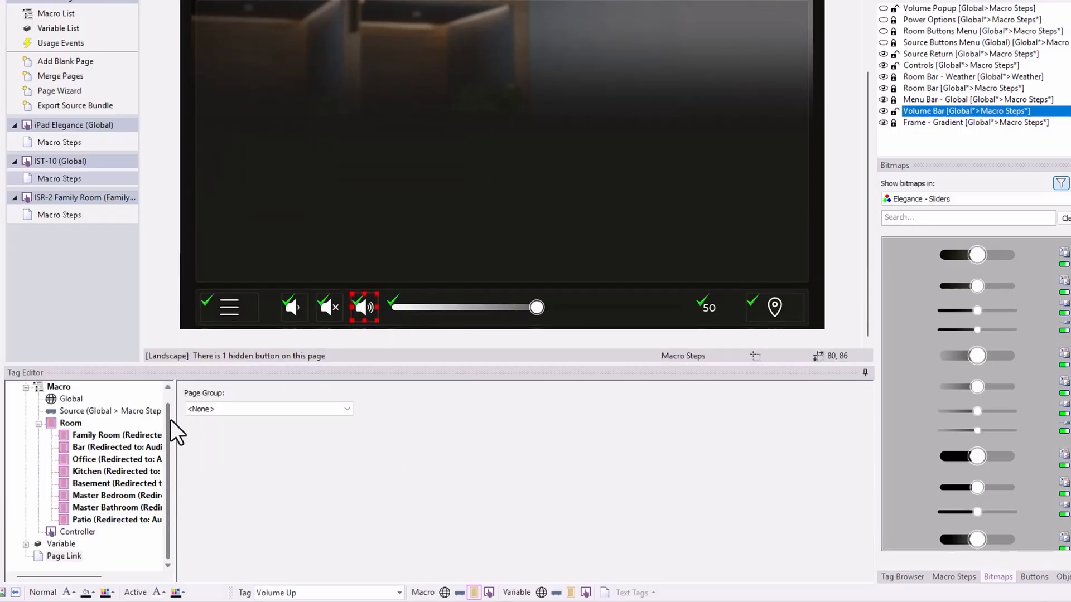
left_click_drag(169, 420, 226, 427)
left_click(184, 436)
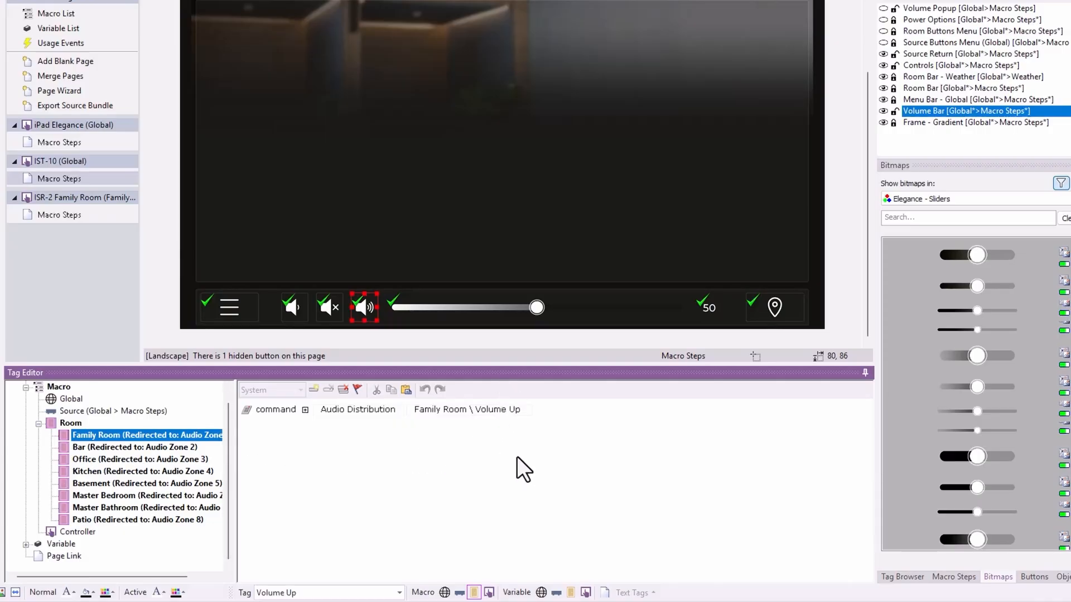
left_click(959, 578)
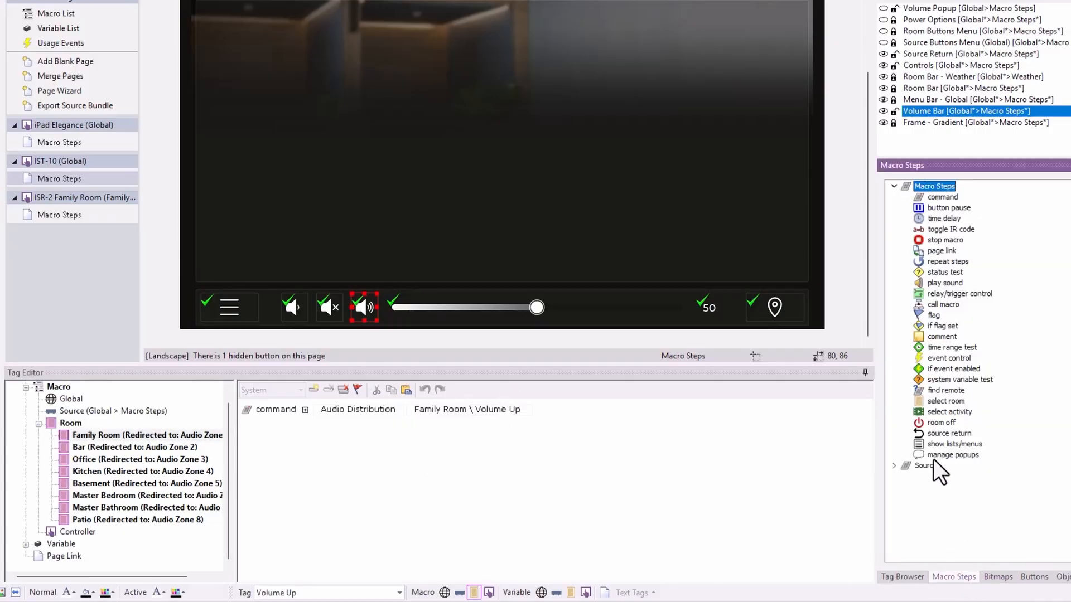
double_click(948, 455)
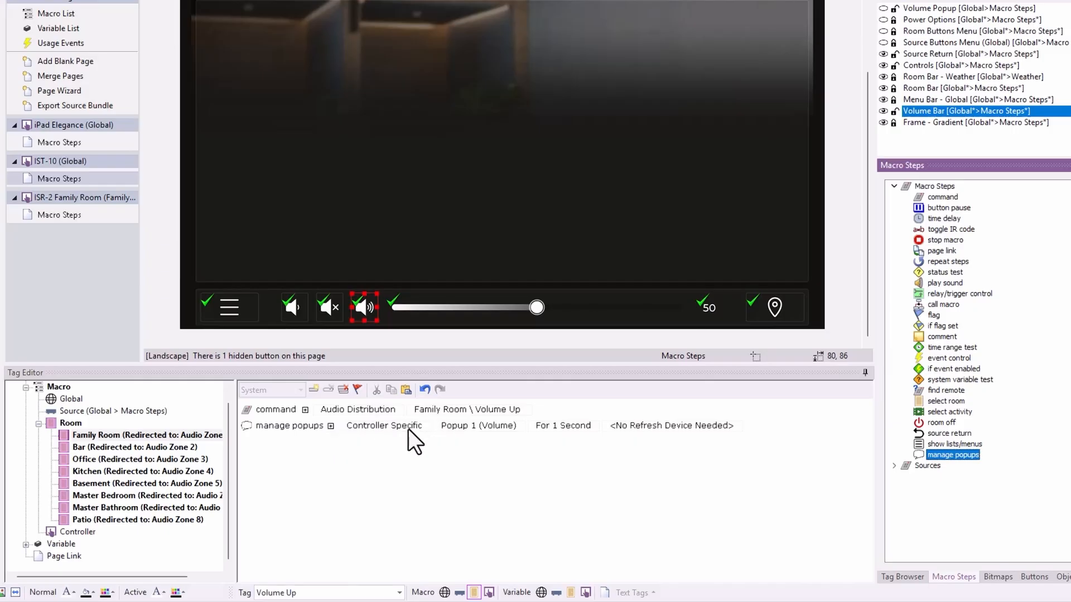
Review the popup step's scope options, keeping Controller Specific, and check the Volume Popup layer's visibility.
left_click(386, 430)
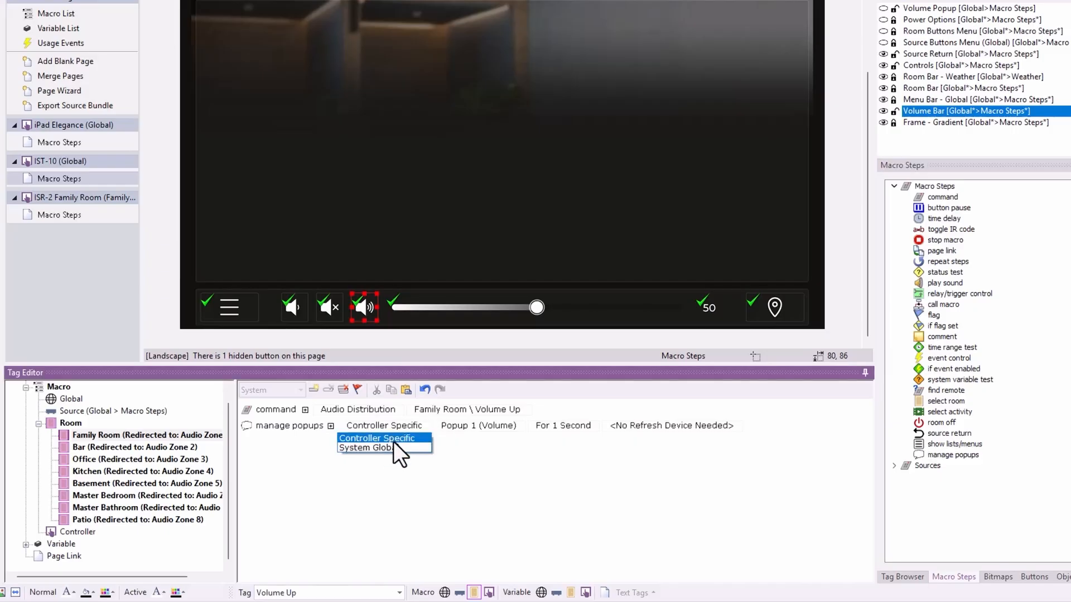
left_click(393, 442)
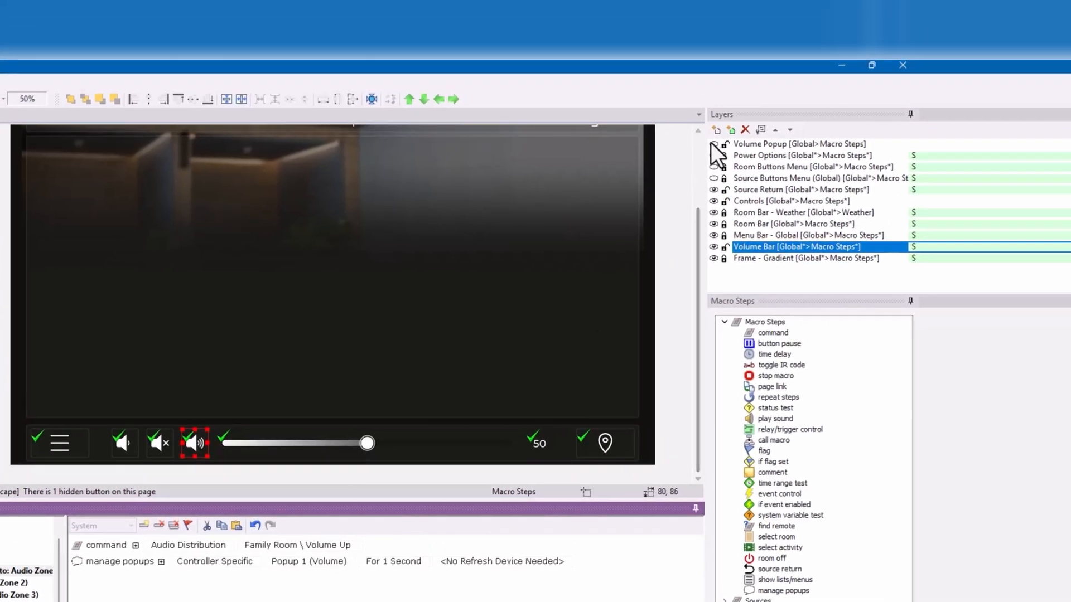
left_click(882, 8)
left_click(693, 160)
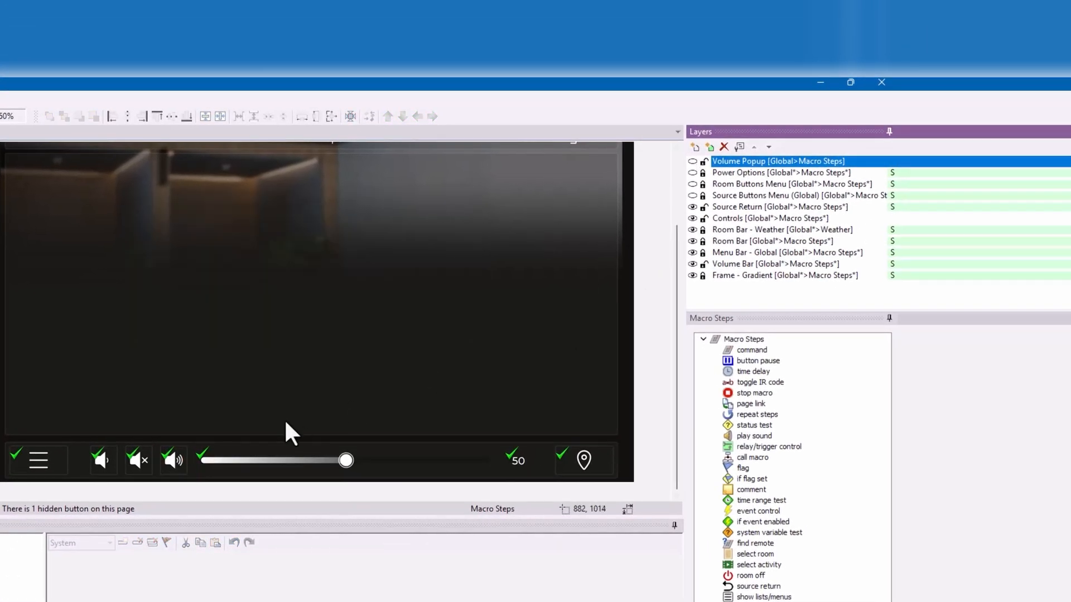
Set the Volume Up button's manage popups step to show Popup 1 (Volume) for 2 seconds.
left_click(172, 460)
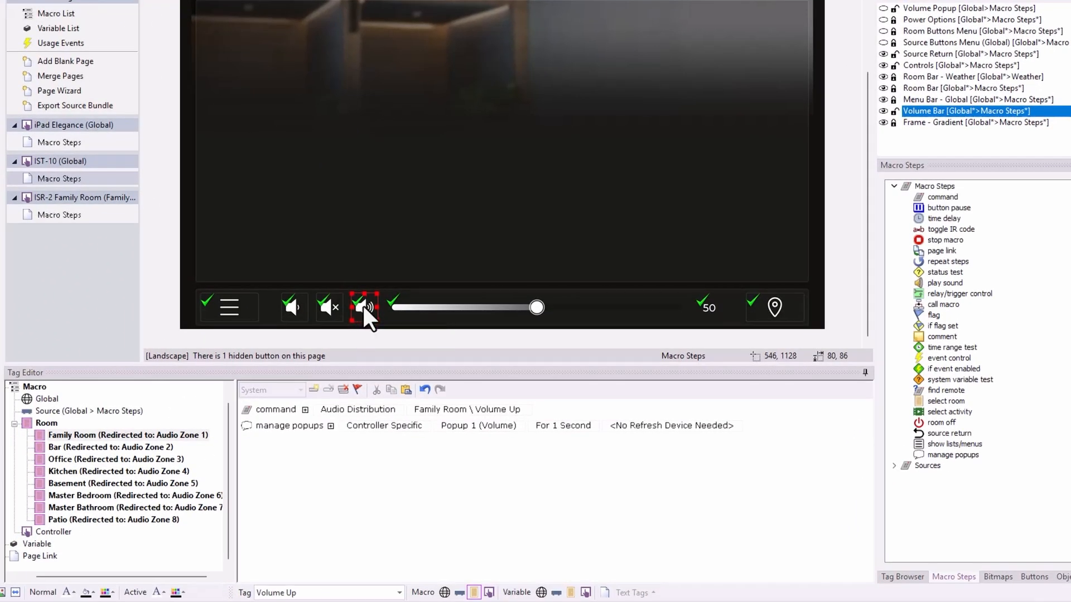
left_click(396, 431)
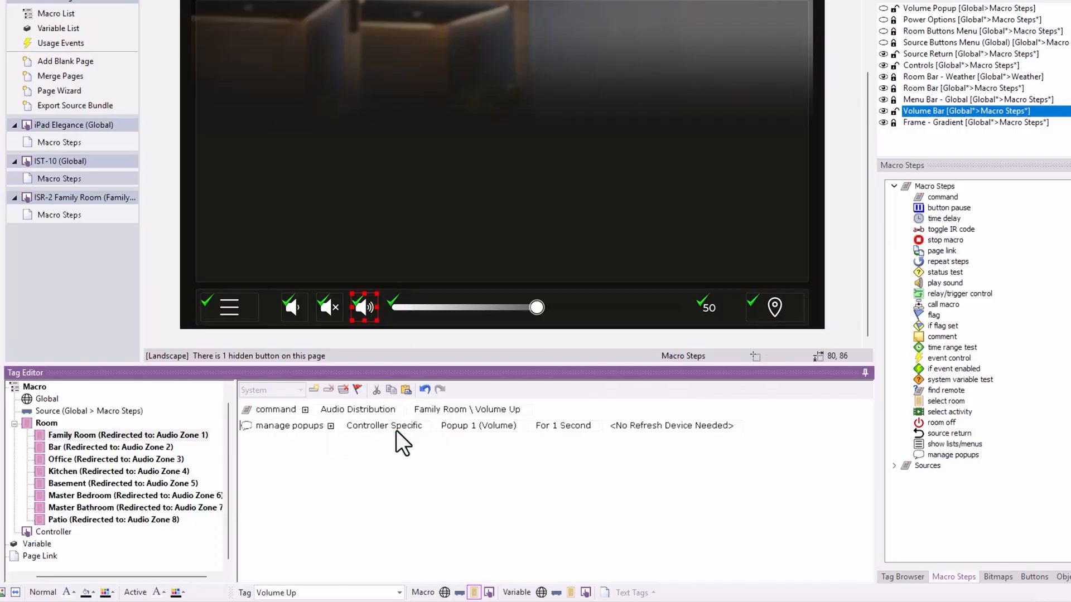
left_click(507, 426)
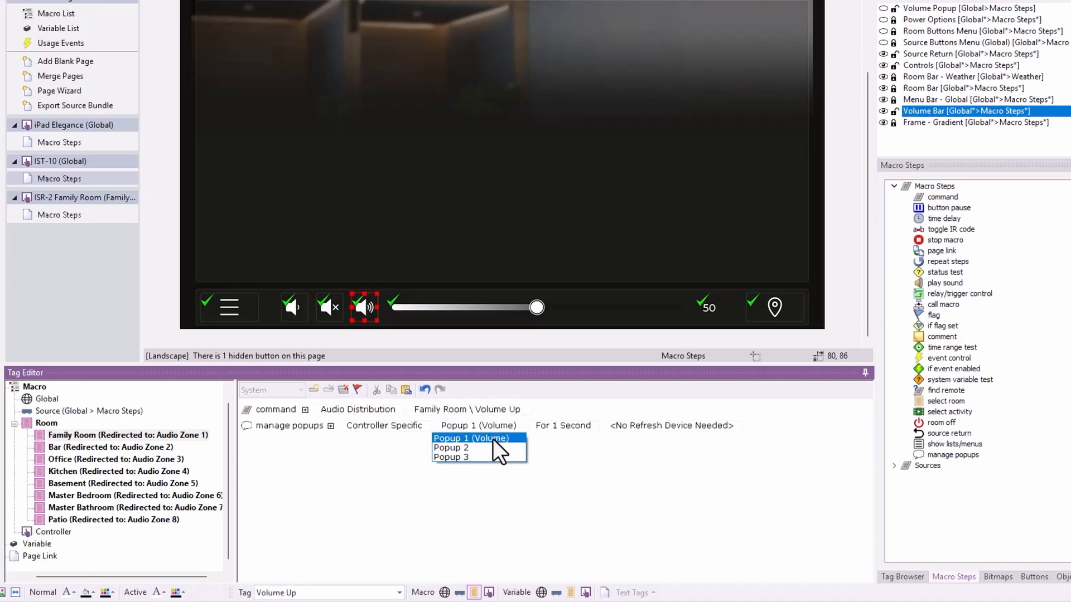
left_click(493, 439)
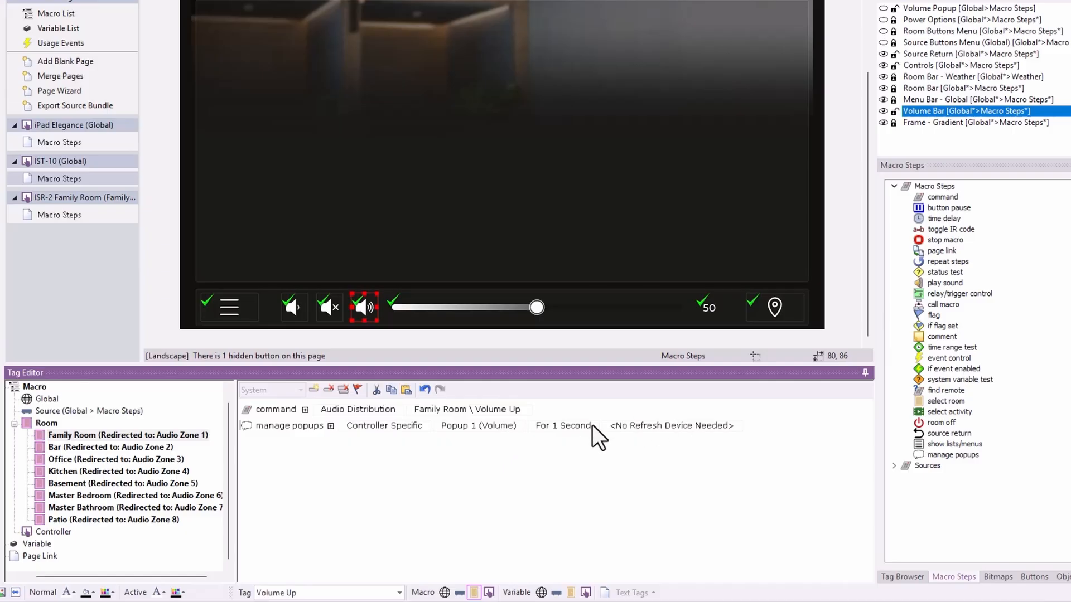
left_click(568, 425)
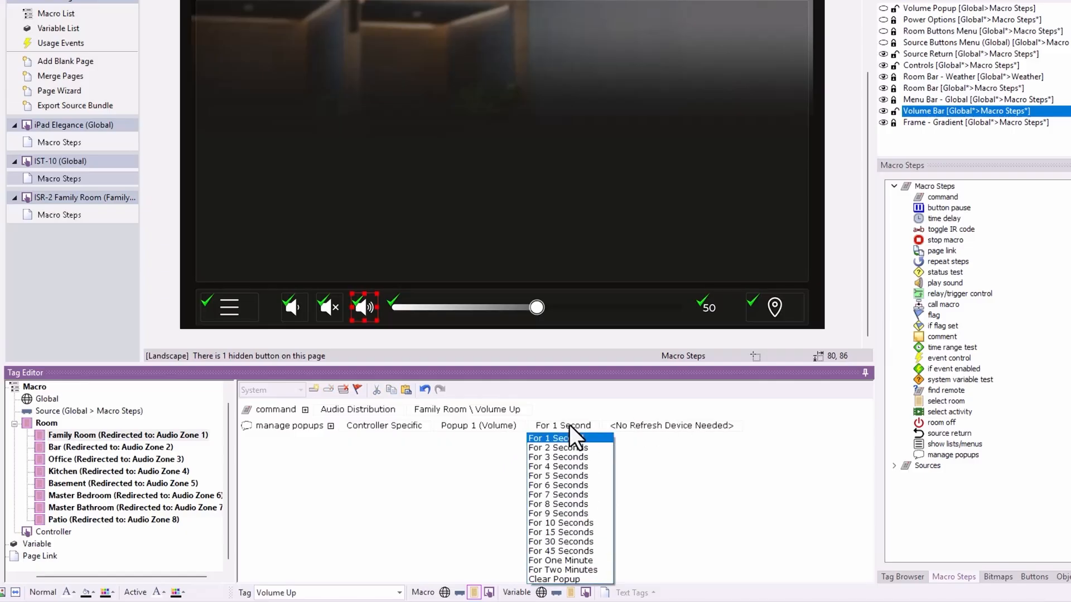
left_click(571, 447)
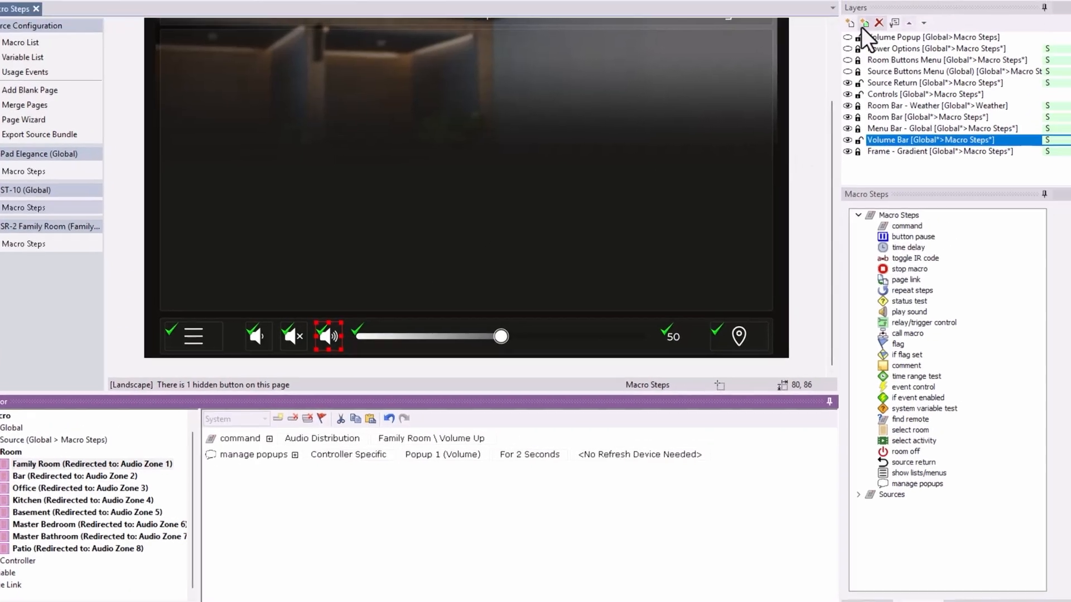
Show the Volume Popup layer above the volume bar to preview the popup, and hide it again.
left_click(883, 9)
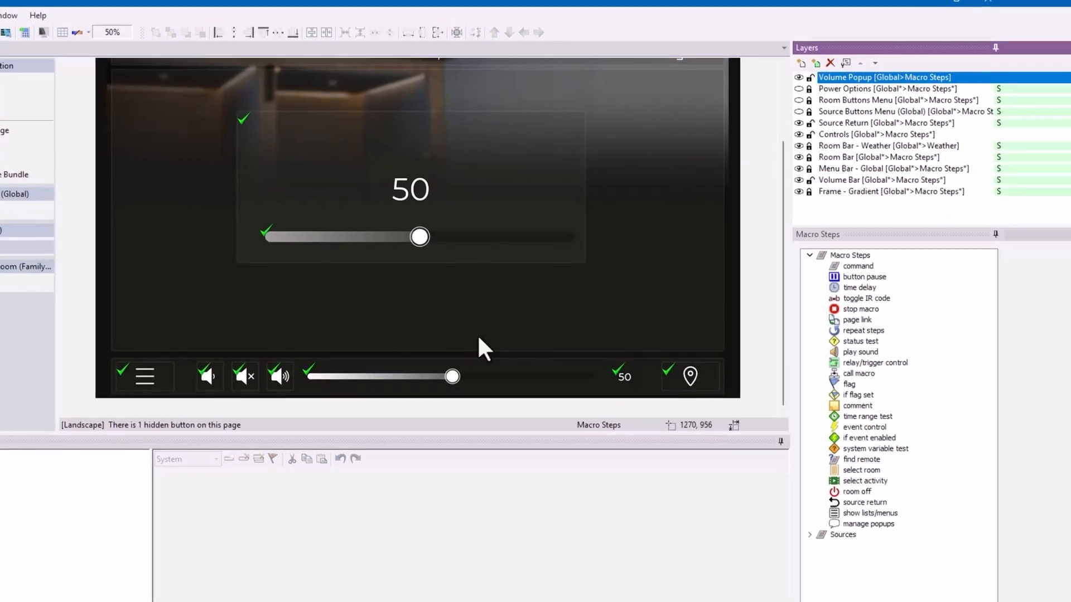
left_click(281, 377)
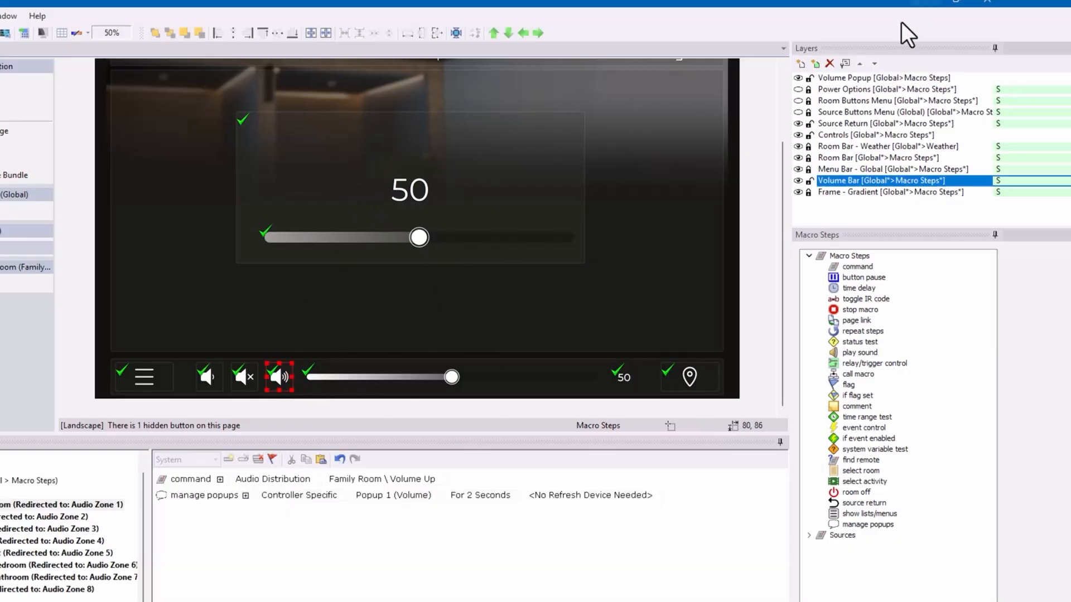
left_click(798, 77)
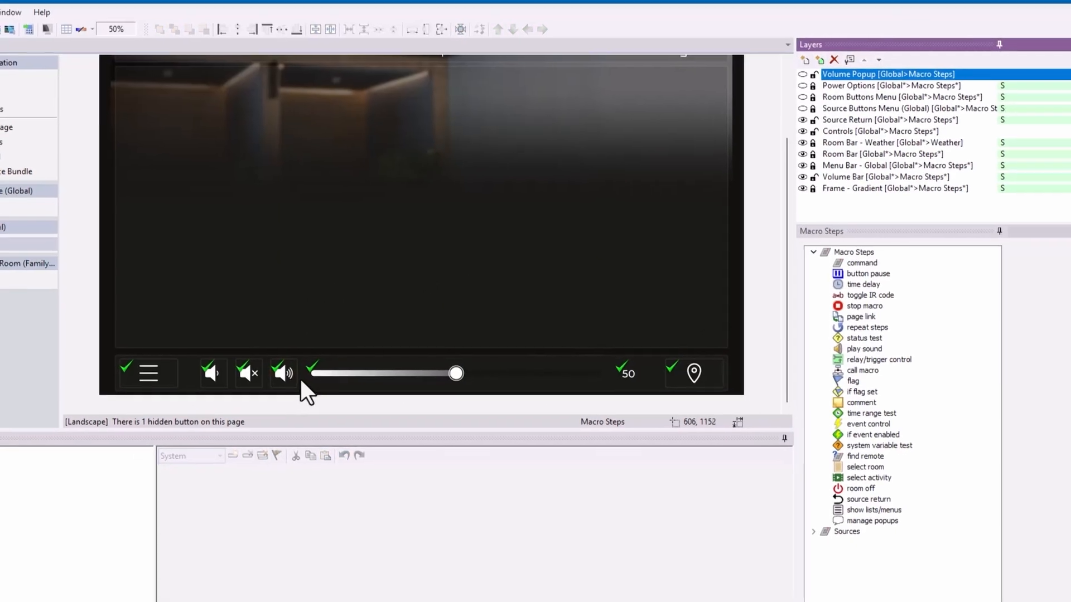
Set the popup step's refresh device to TV Family Room with variable Volume \ Volume, and preview the Volume Popup layer.
left_click(279, 377)
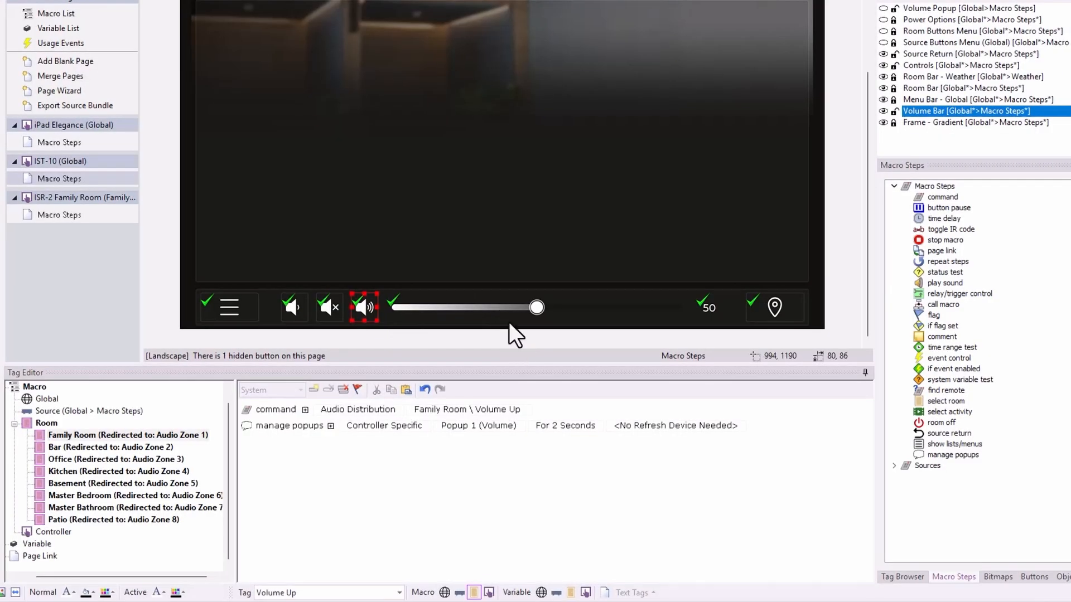
left_click(698, 427)
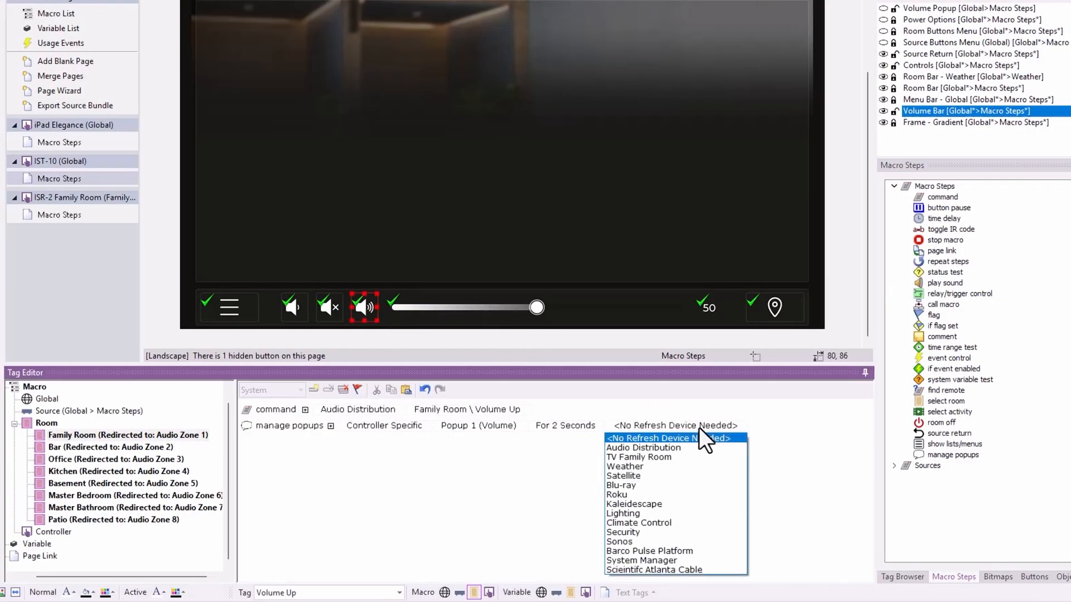
left_click(689, 457)
left_click(740, 429)
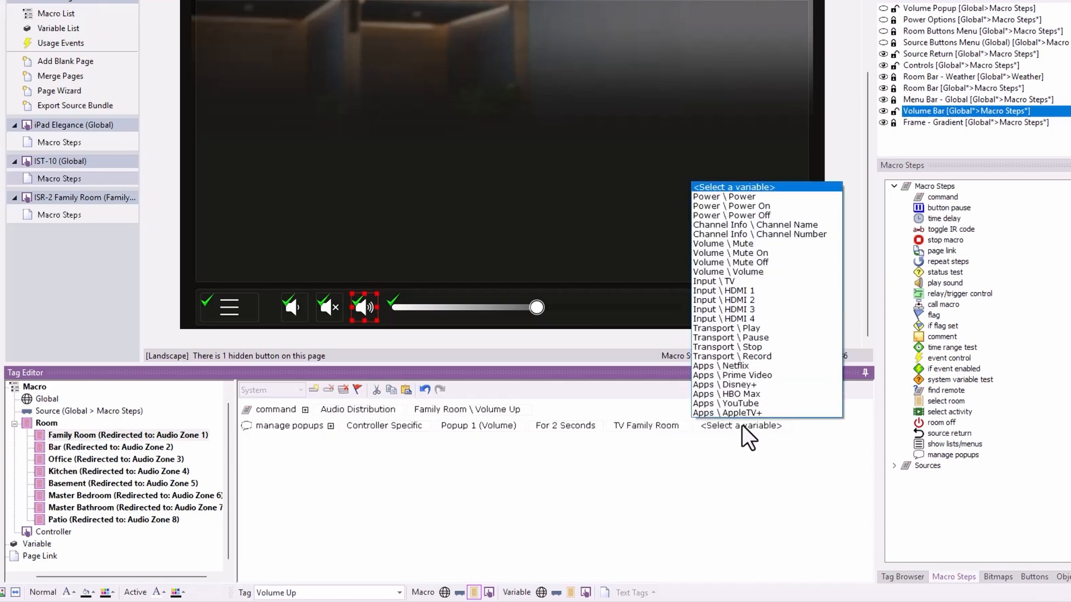
left_click(781, 271)
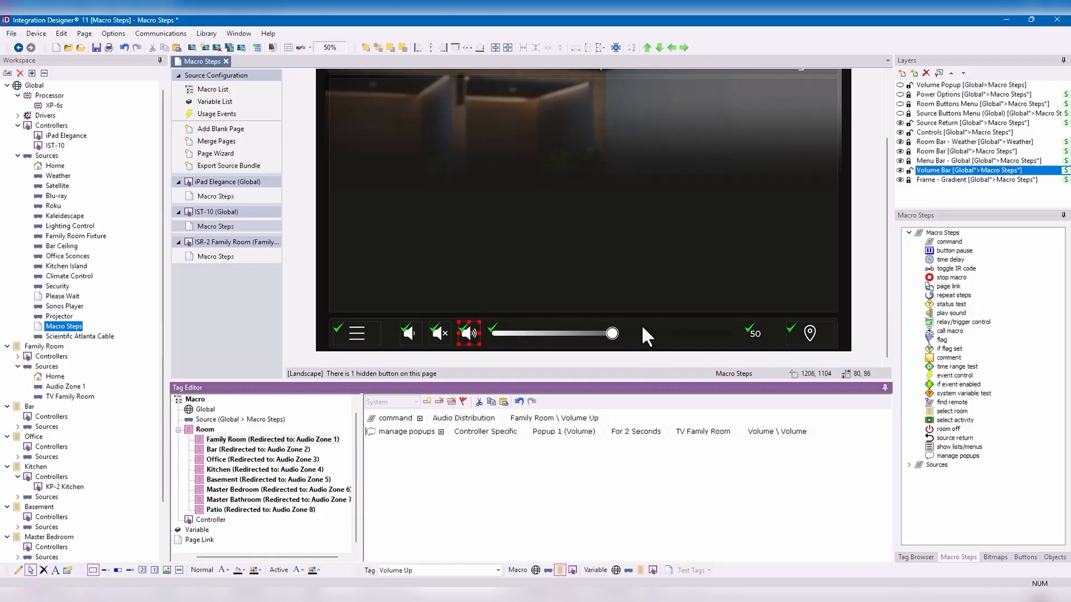
left_click(900, 84)
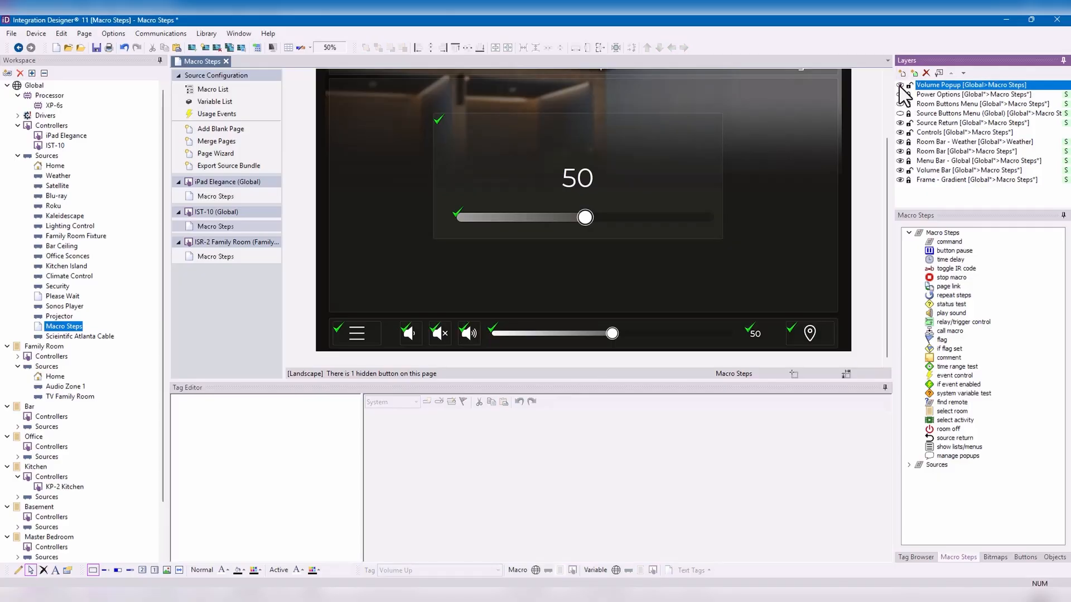
left_click(899, 85)
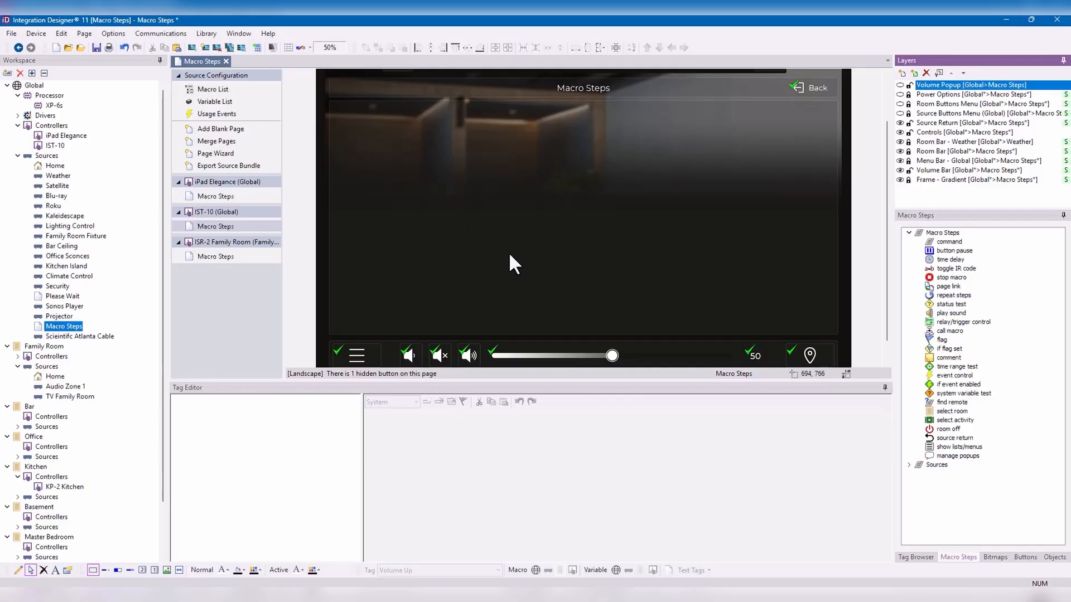
Open the Macro Steps page of the ISR-2 Family Room controller and select the blank button's Controller macro.
left_click(257, 260)
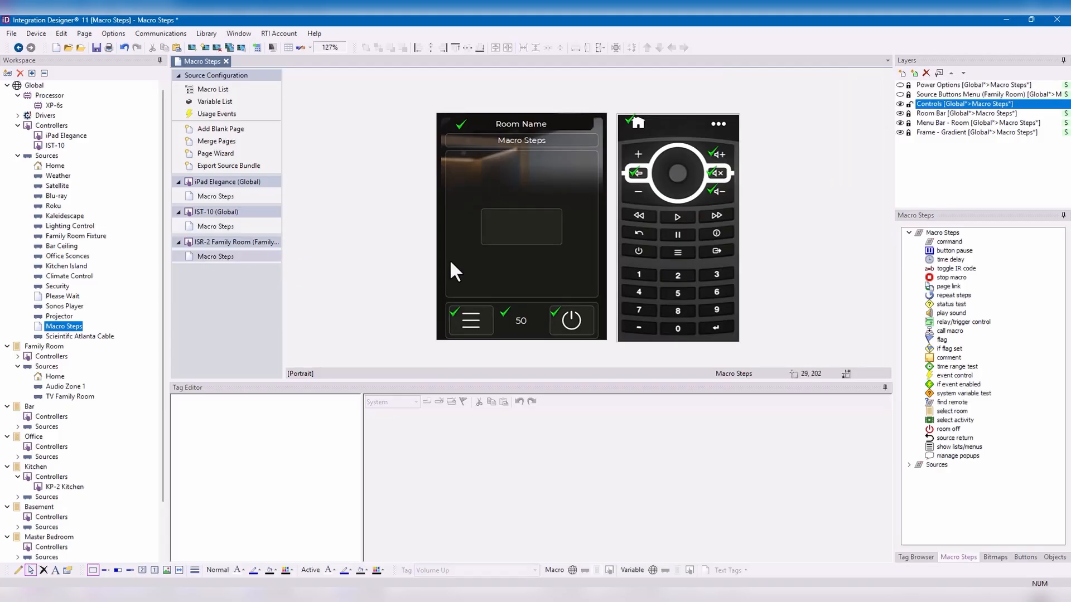
left_click(557, 233)
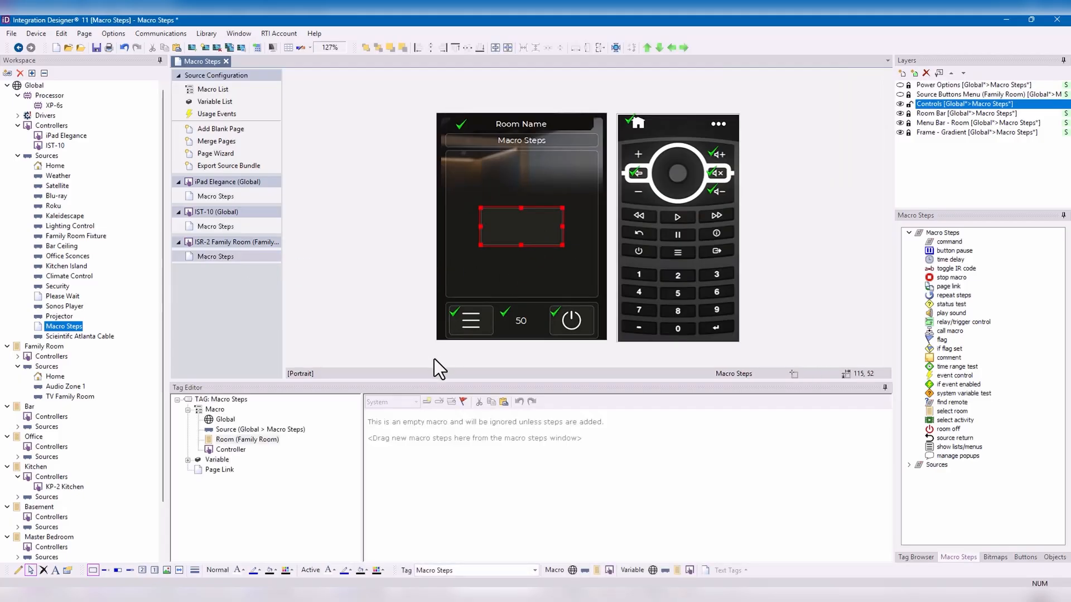
left_click(234, 449)
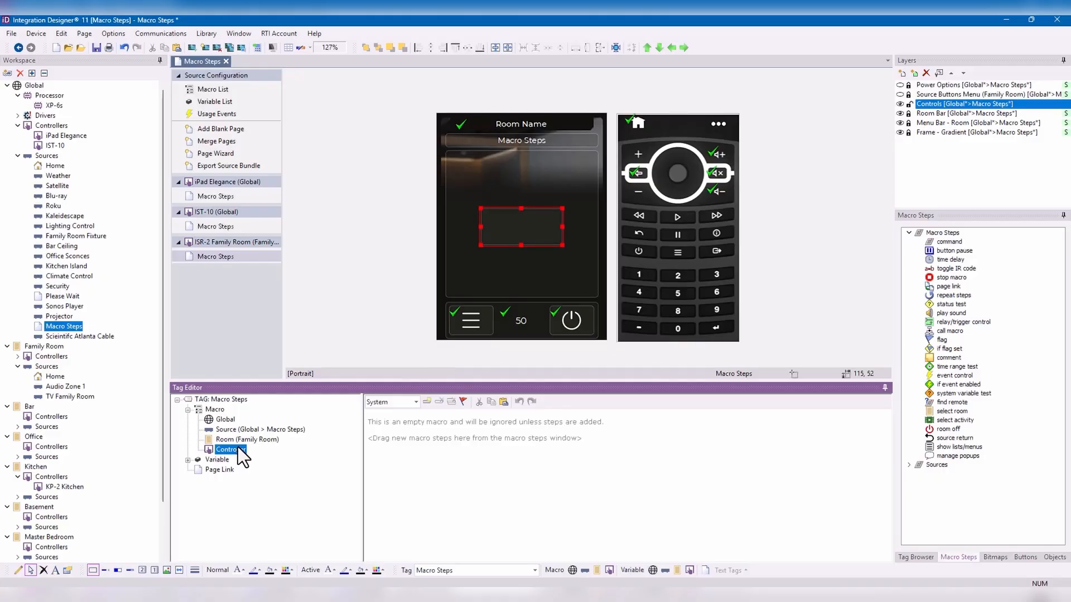
Switch the Controller macro to Standalone to compare the available macro steps, and return it to System.
left_click(415, 402)
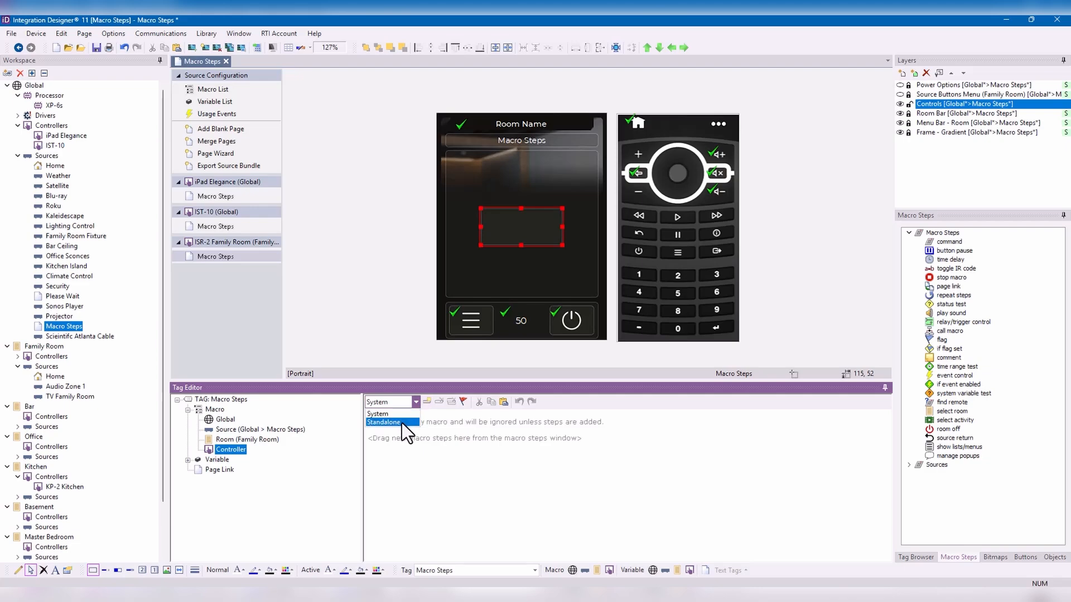
left_click(402, 423)
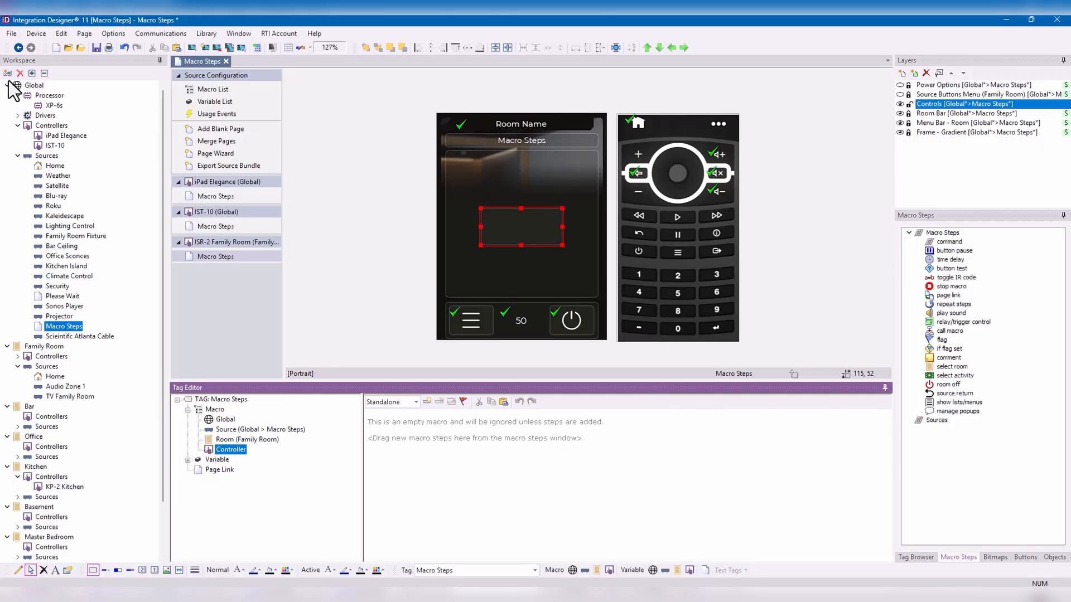
left_click(416, 402)
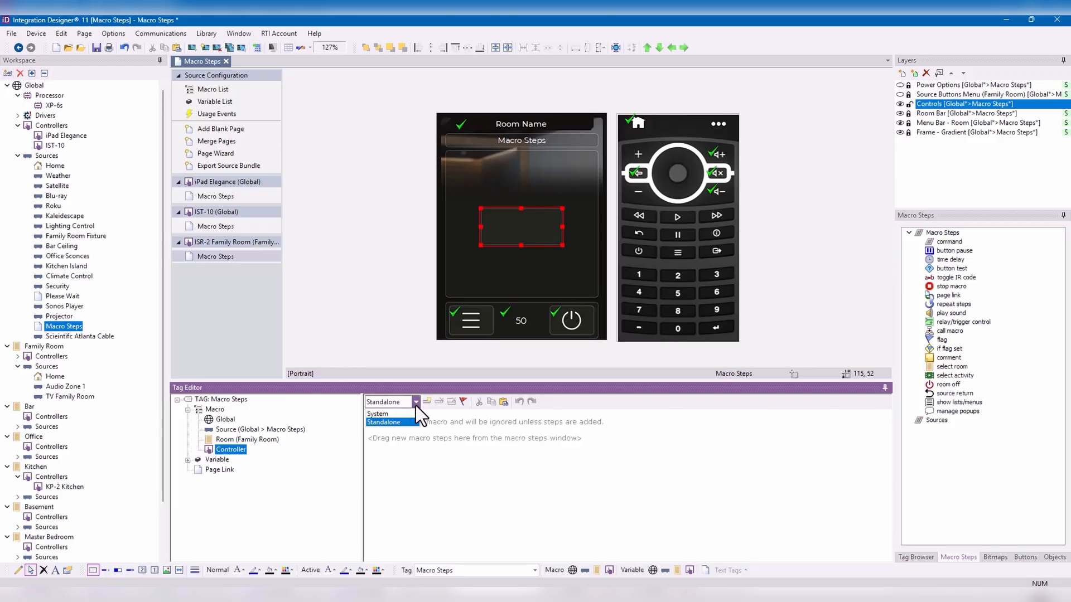
left_click(409, 414)
Start adding an infrared device to the Family Room, searching for Velodyne and choosing the Optimum Series subwoofer.
left_click(8, 74)
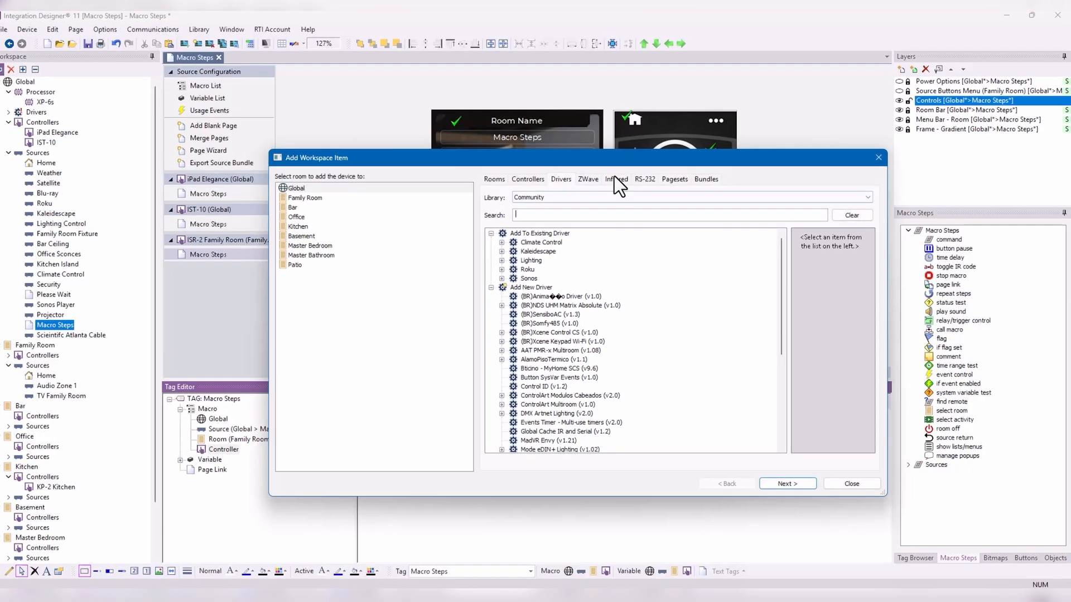
left_click(618, 182)
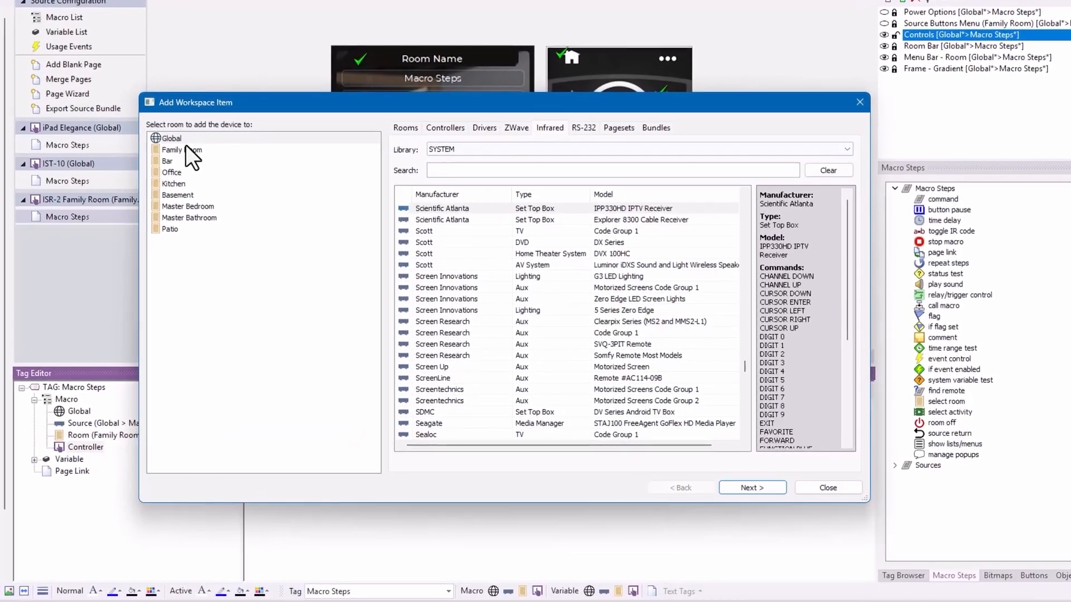
left_click(186, 150)
left_click(516, 172)
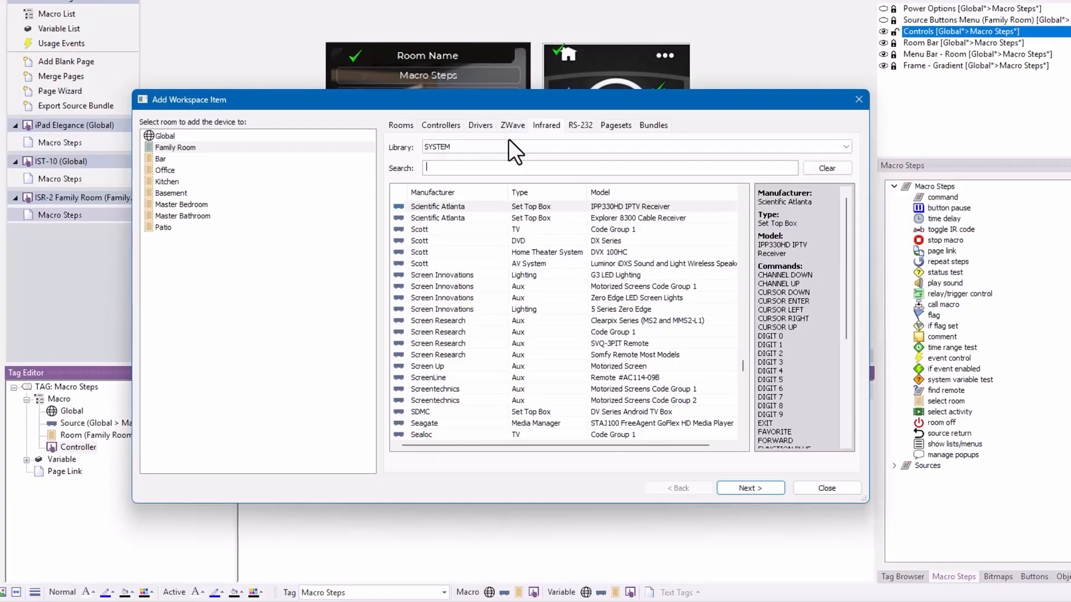
type("Velodyne")
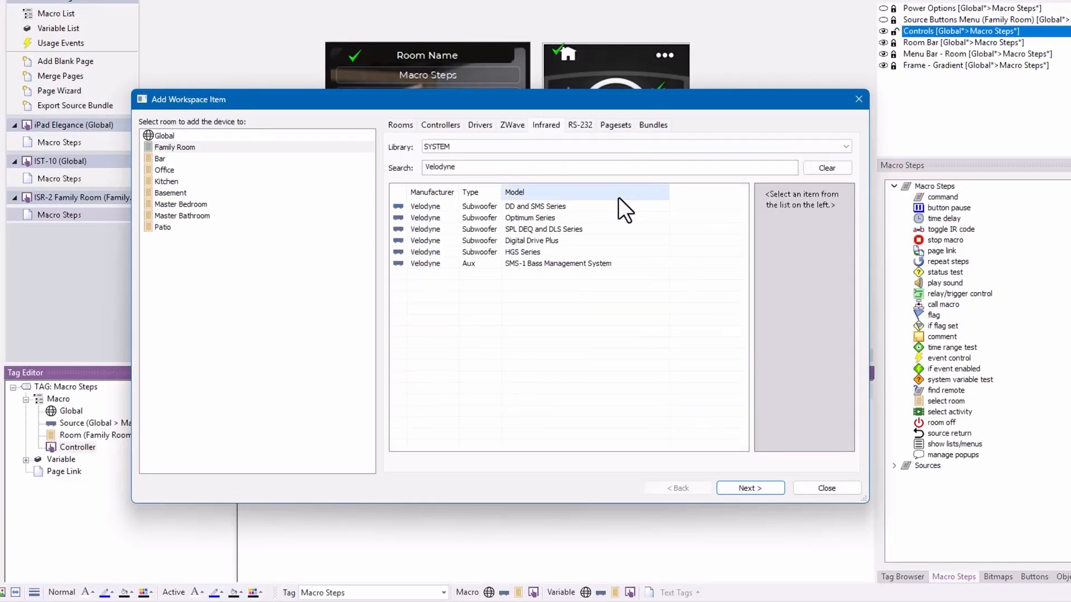
left_click(529, 251)
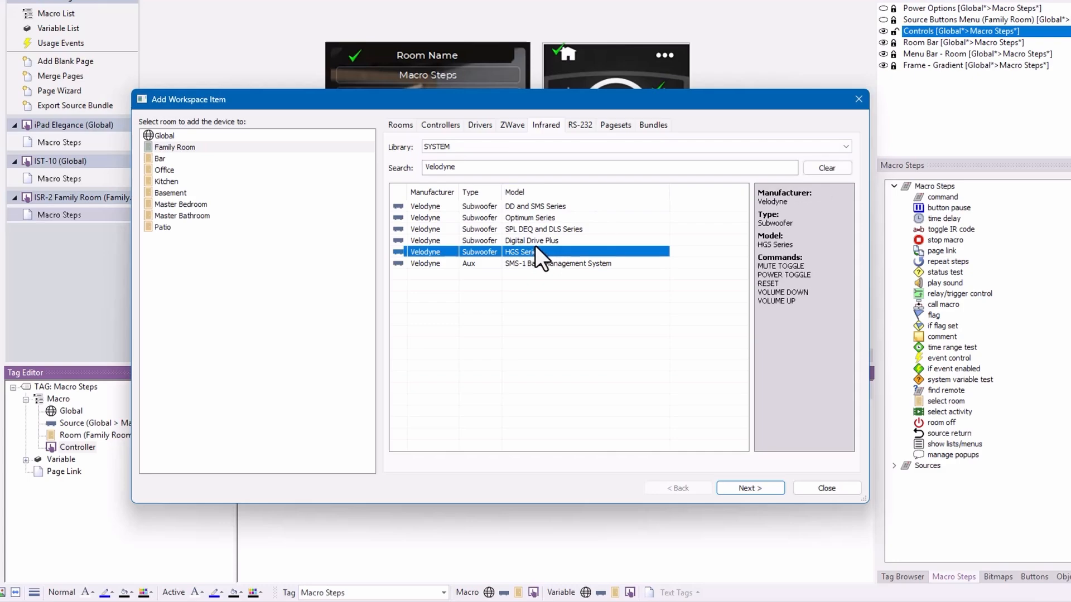
left_click(581, 242)
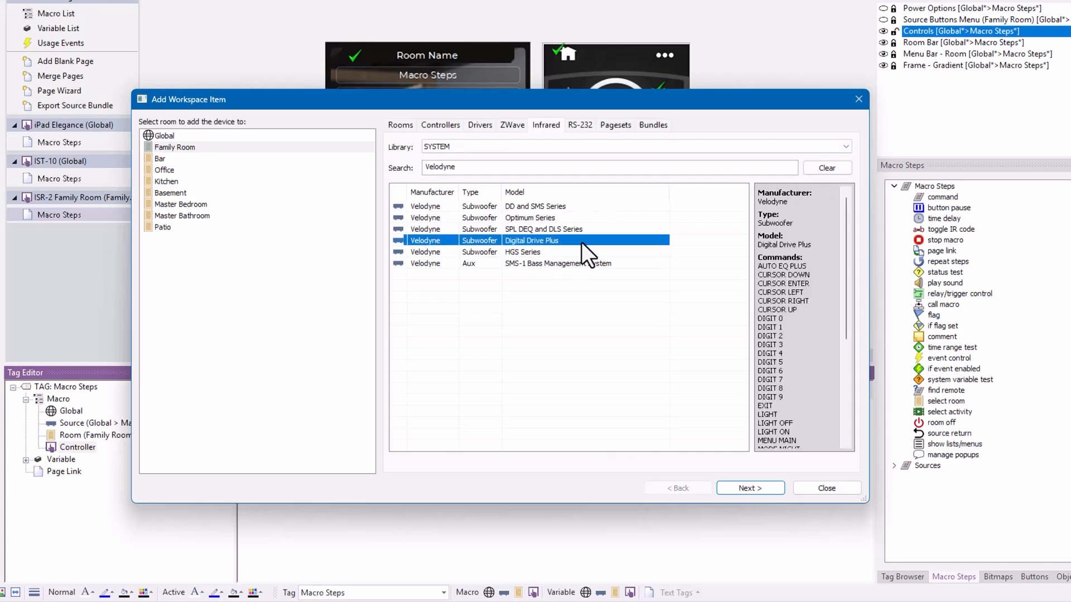
left_click(536, 218)
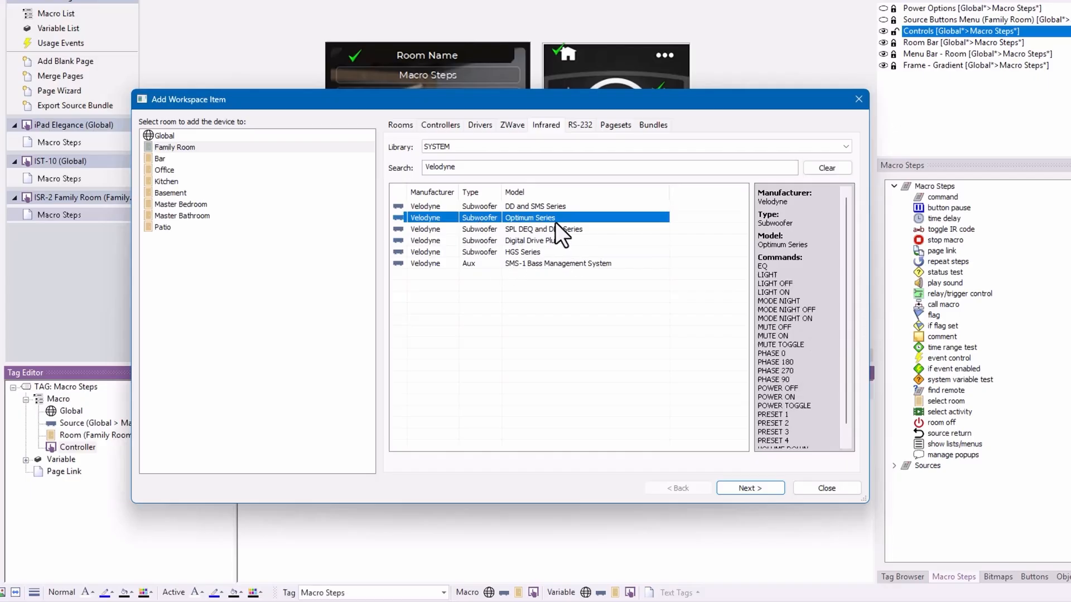
left_click(197, 148)
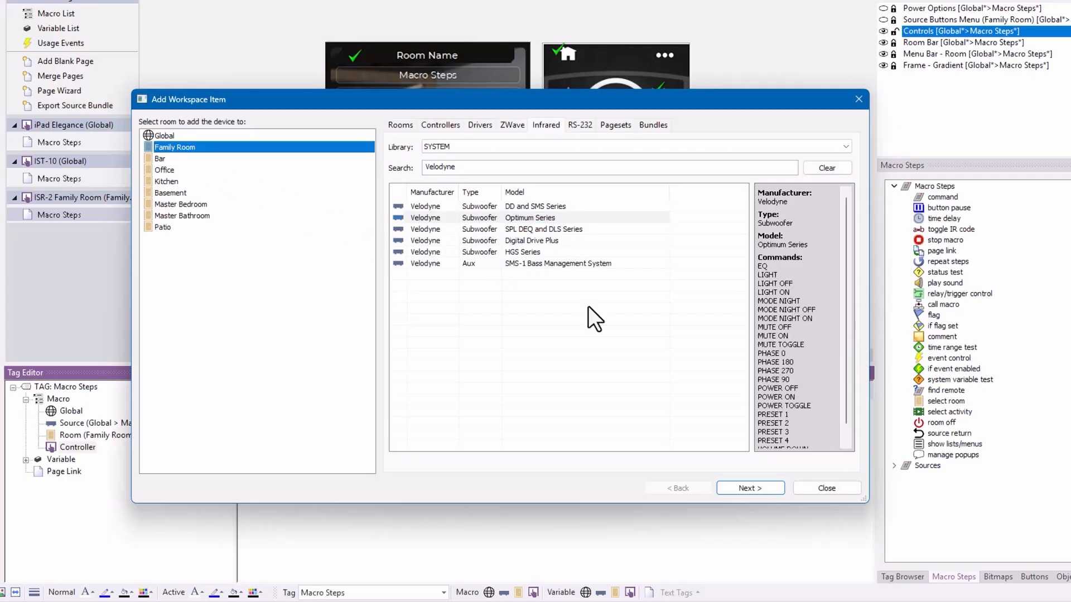
Set the new device's output port to <Standalone> and its source name to Subwoofer.
left_click(751, 488)
left_click(286, 221)
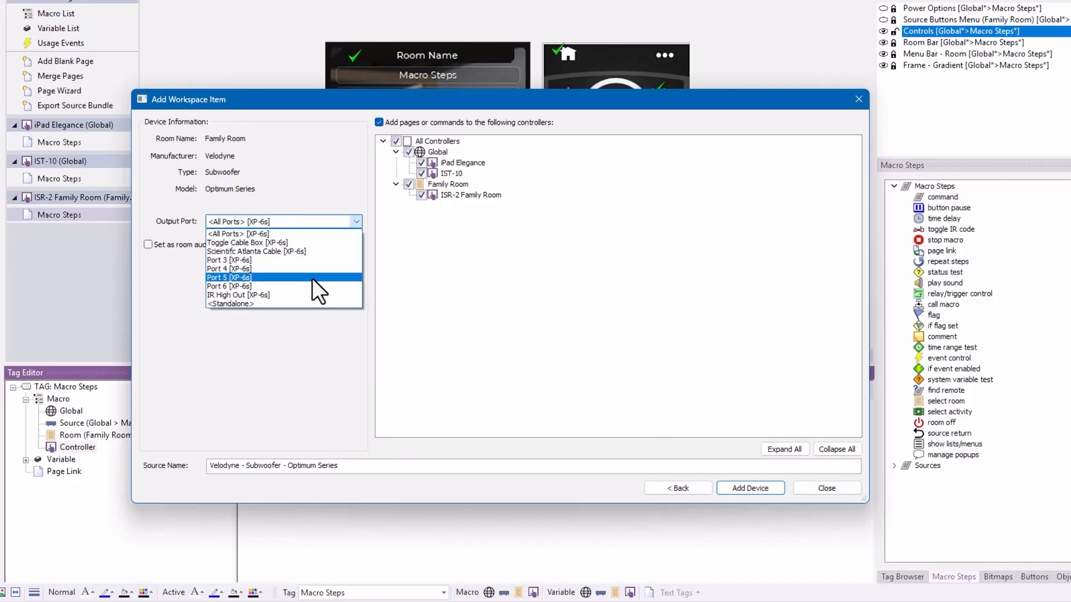
left_click(297, 303)
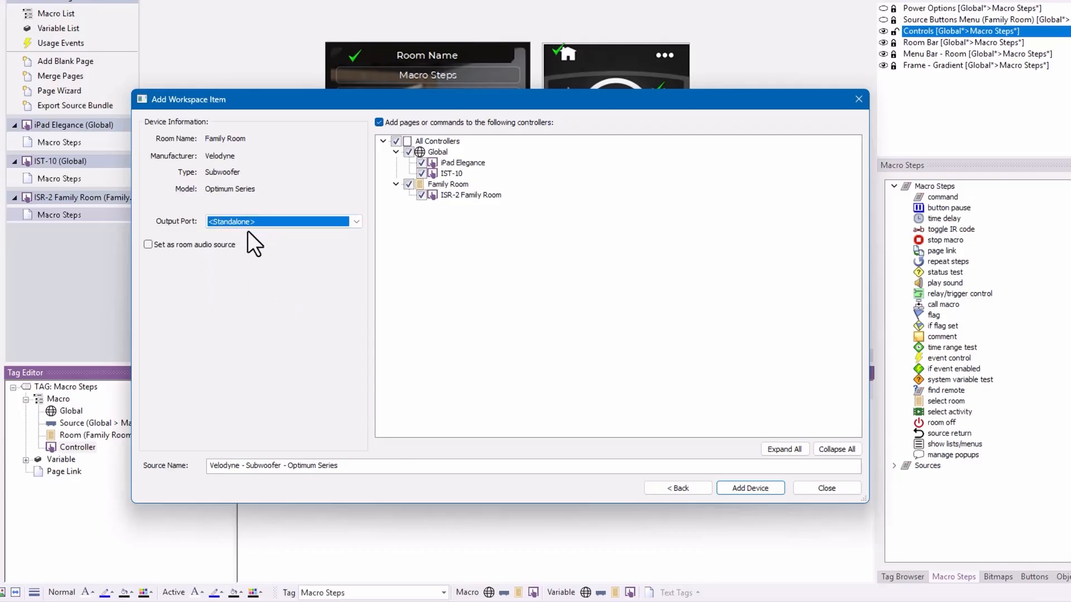
left_click(358, 468)
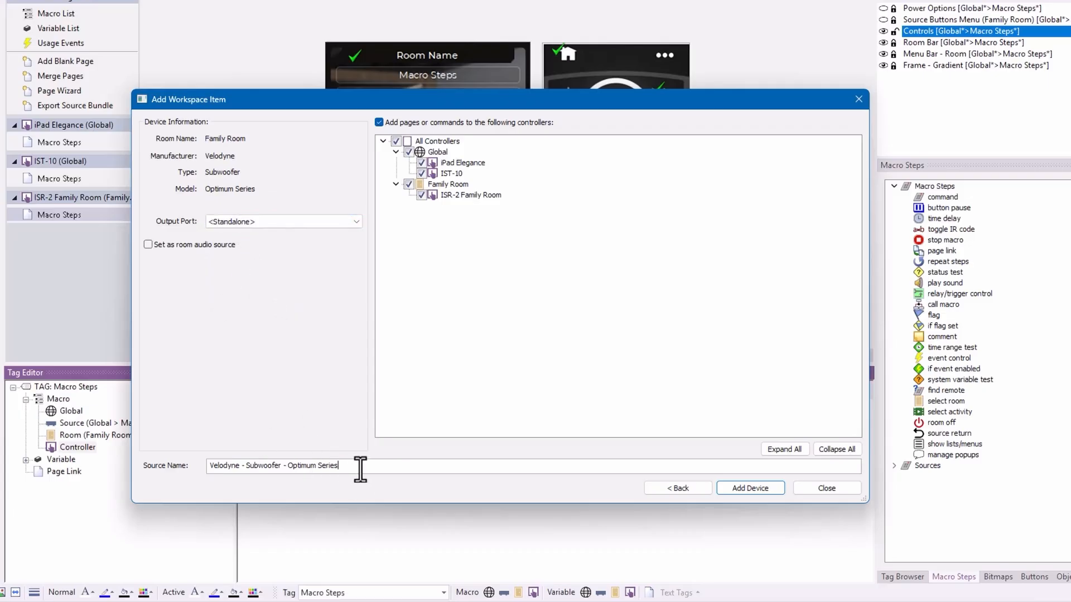
left_click_drag(375, 468, 165, 467)
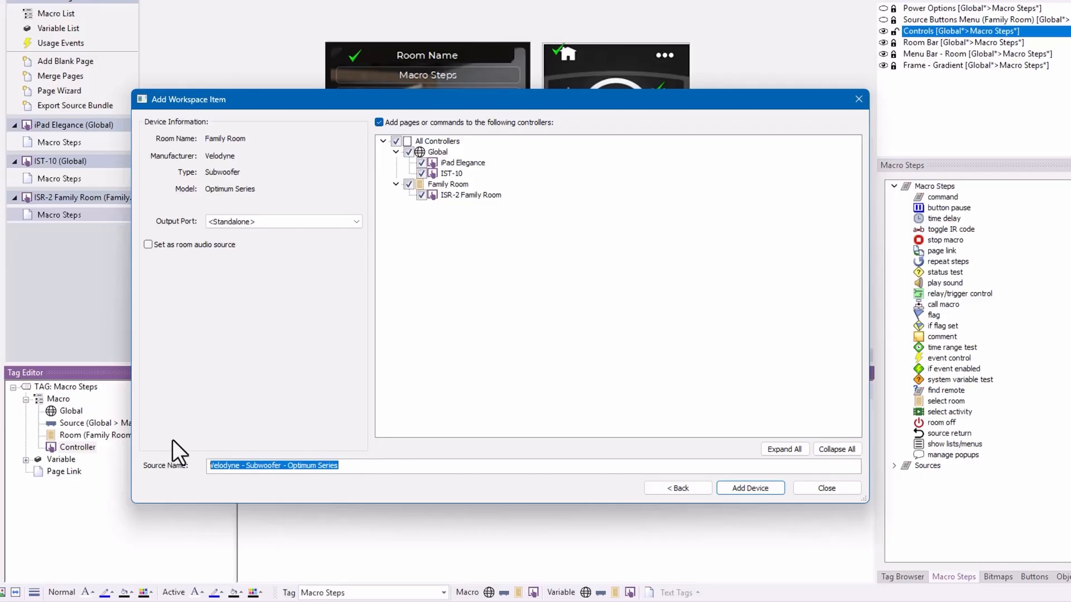
type("Subwoofer")
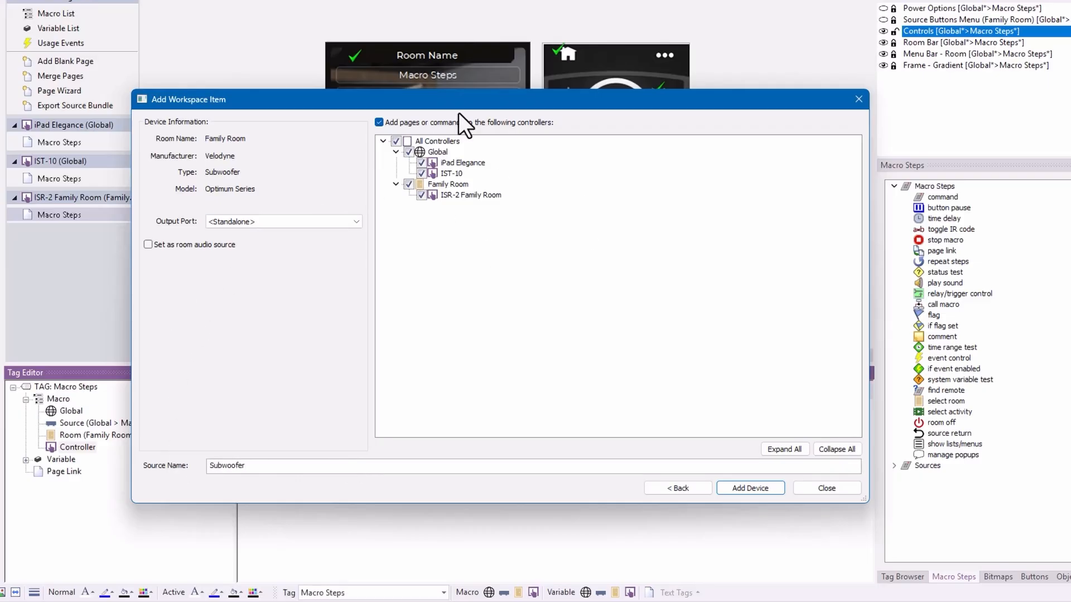
Exclude all controllers from receiving pages or commands, add the Subwoofer device and close the dialog.
left_click(397, 142)
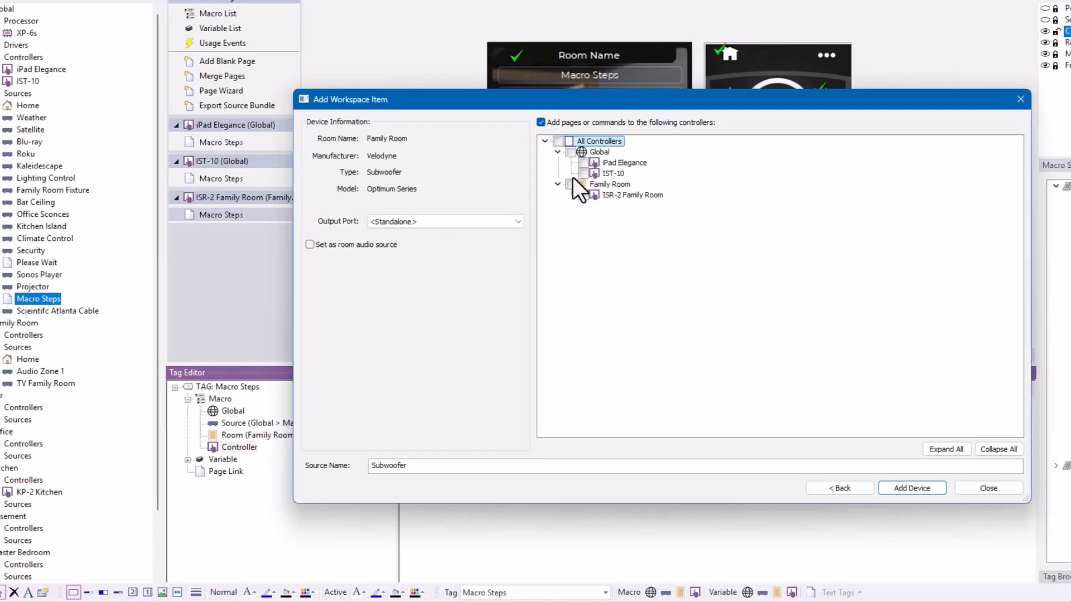
left_click(968, 491)
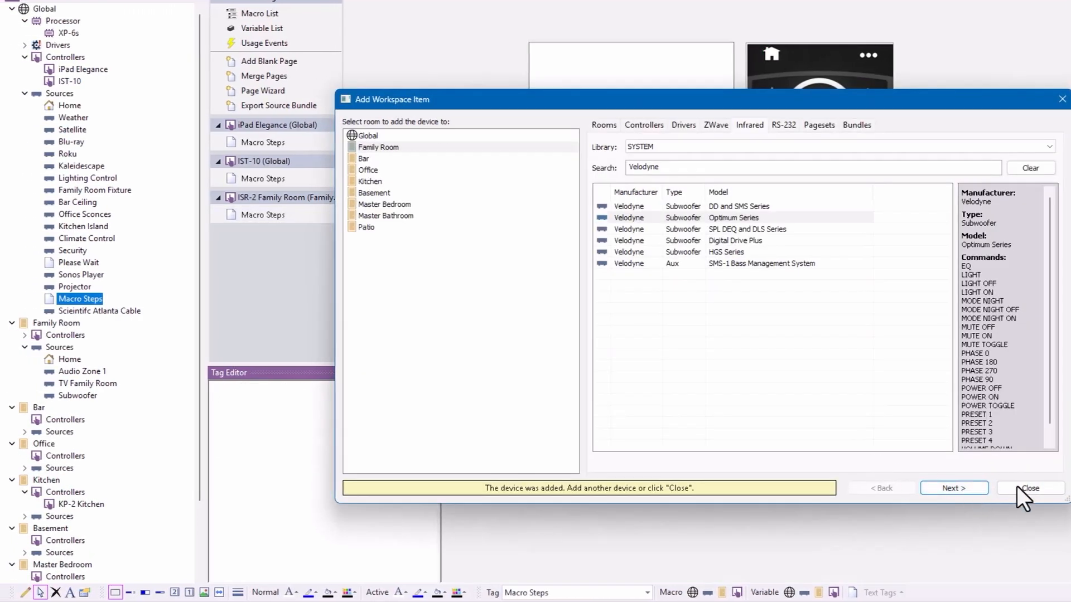
left_click(1018, 487)
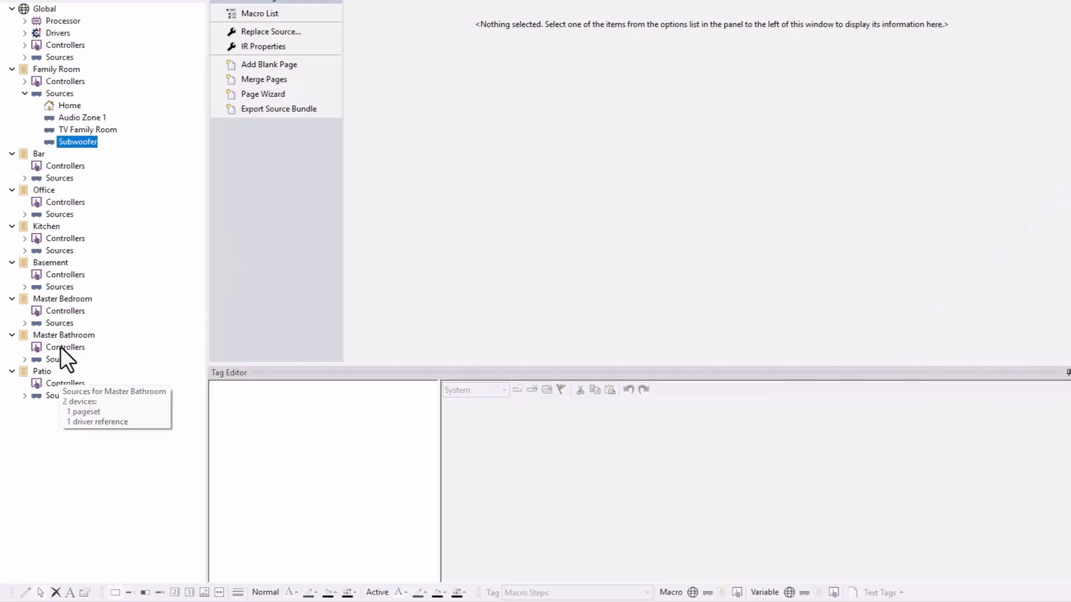
Open the Macro Steps page of the ISR-2 Family Room controller and select its blank button.
mouse_move(72, 145)
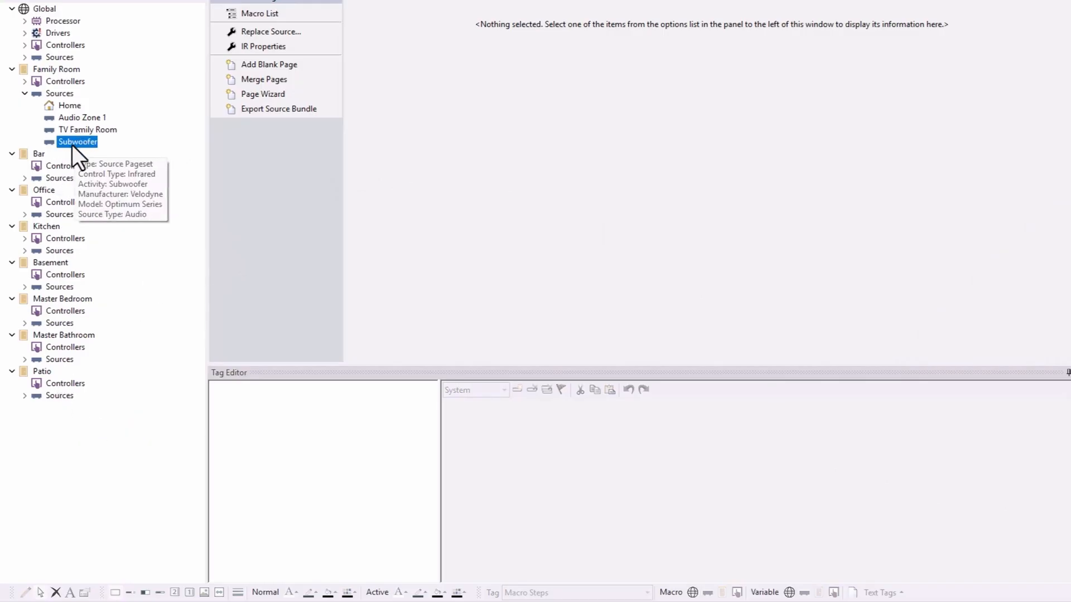
double_click(60, 179)
double_click(70, 83)
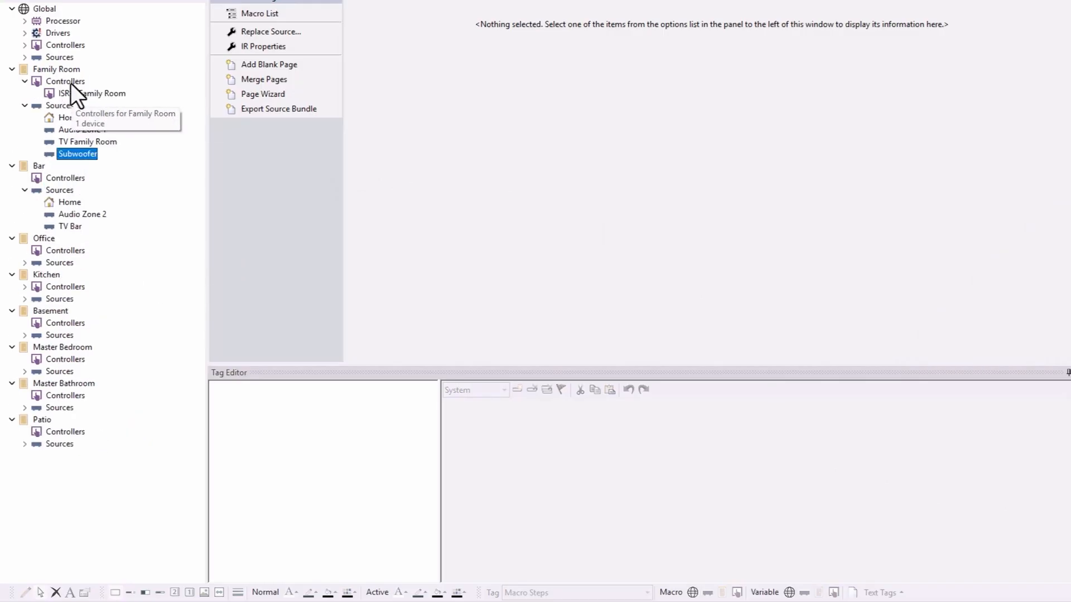
left_click(74, 93)
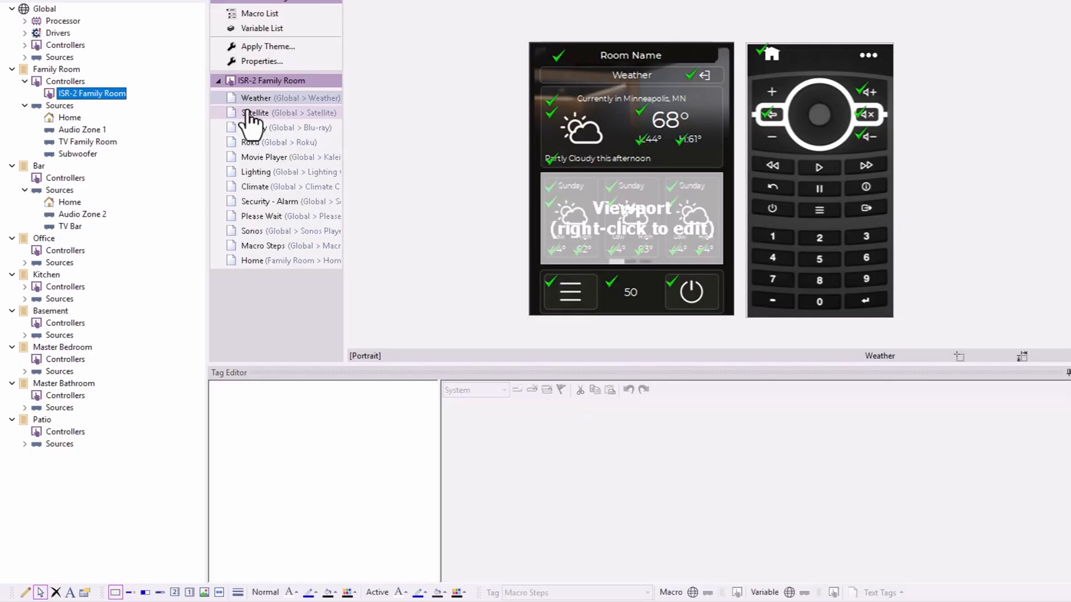
left_click(301, 246)
left_click(574, 178)
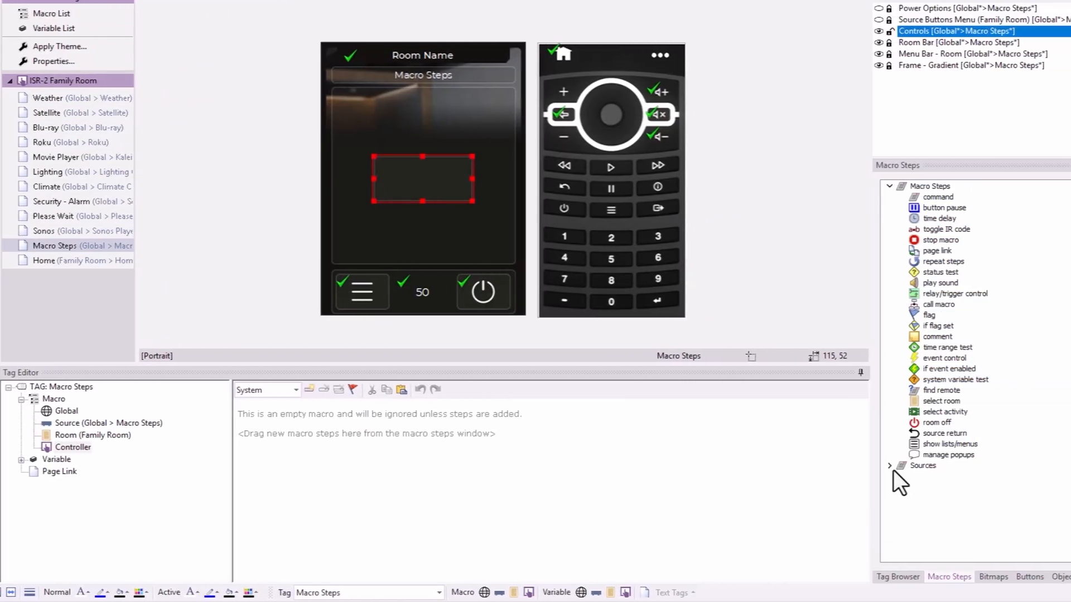
Switch the Controller macro to Standalone and add the Subwoofer PHASE 180 command to it.
left_click(954, 465)
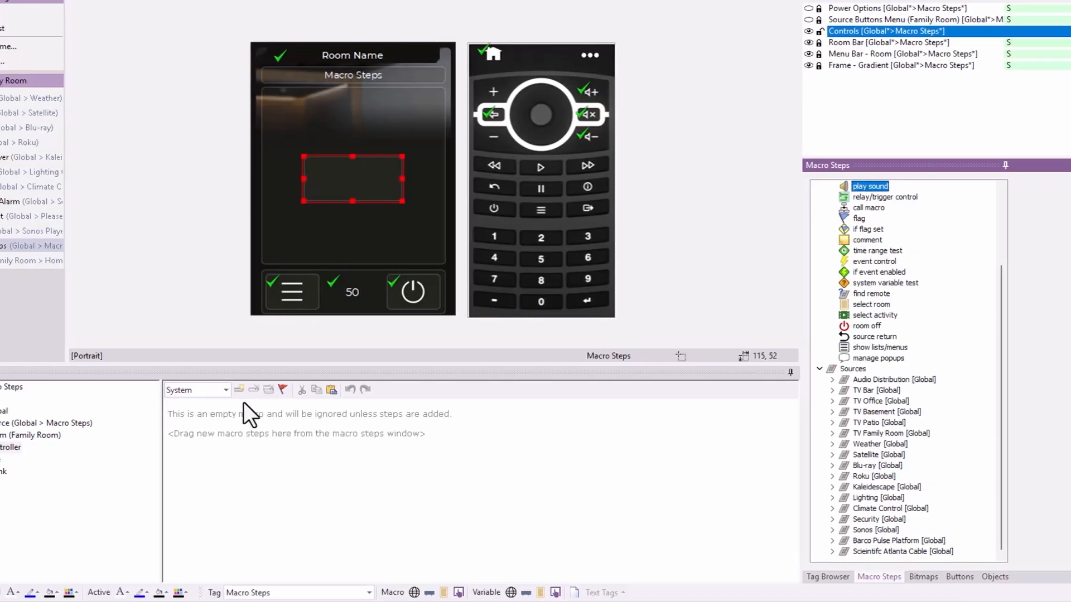
left_click(226, 390)
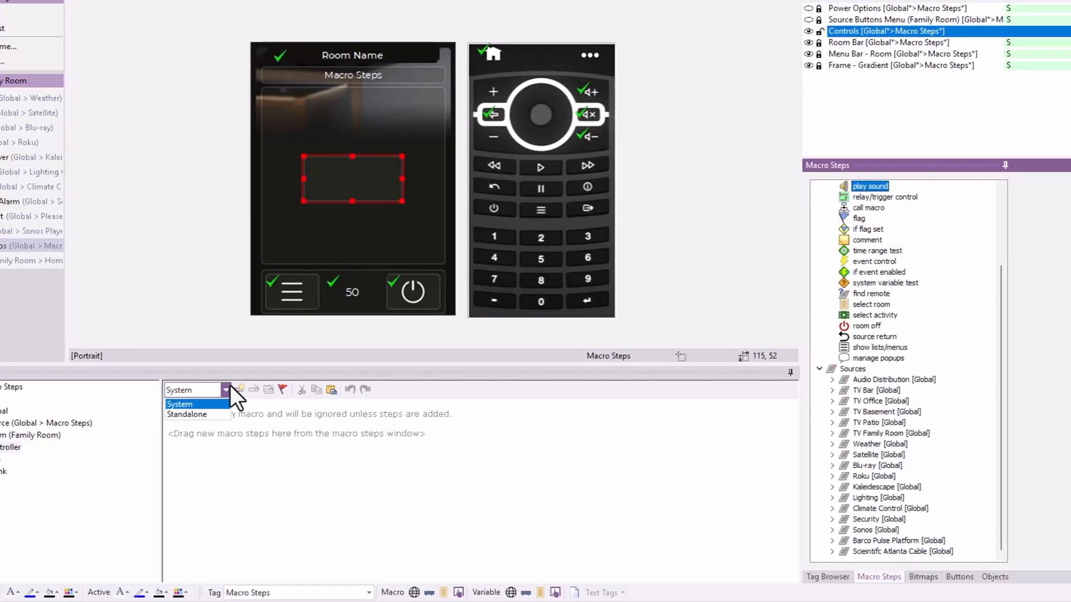
left_click(212, 417)
left_click(831, 425)
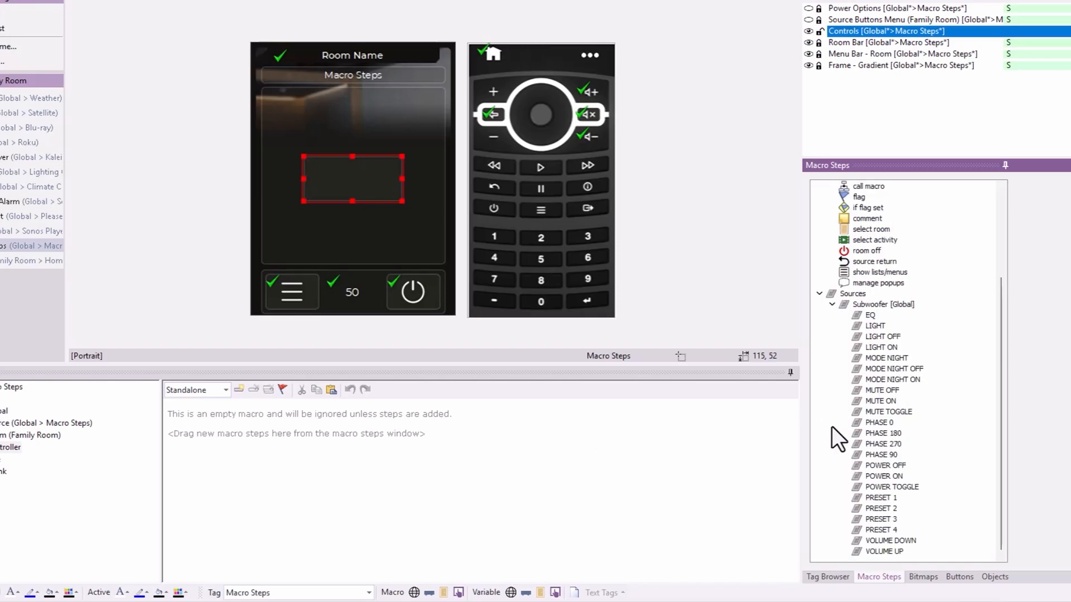
scroll(866, 424, "up", 2)
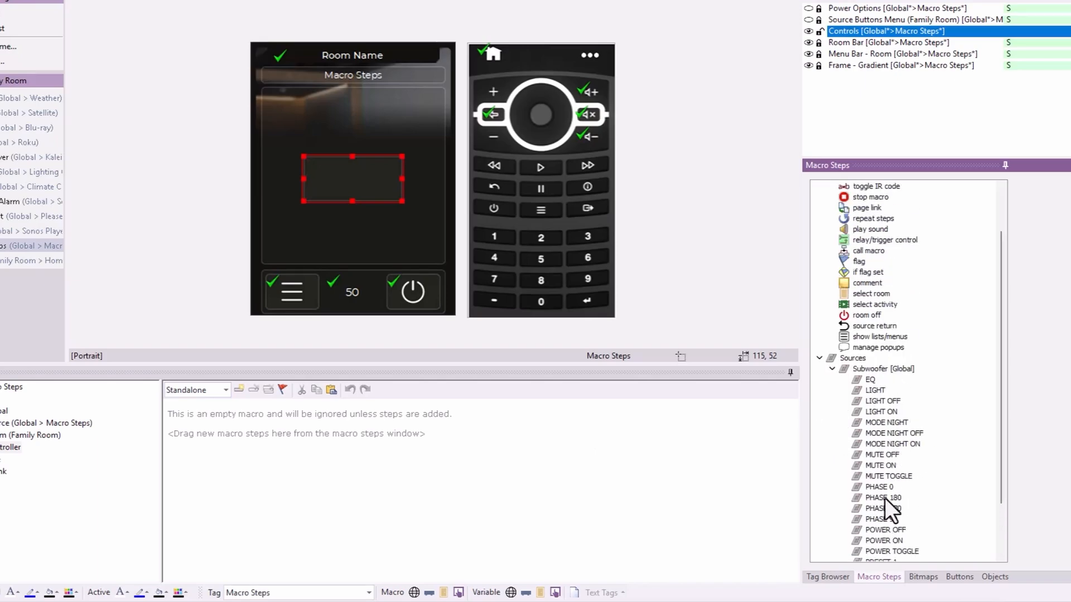
left_click_drag(884, 496, 599, 495)
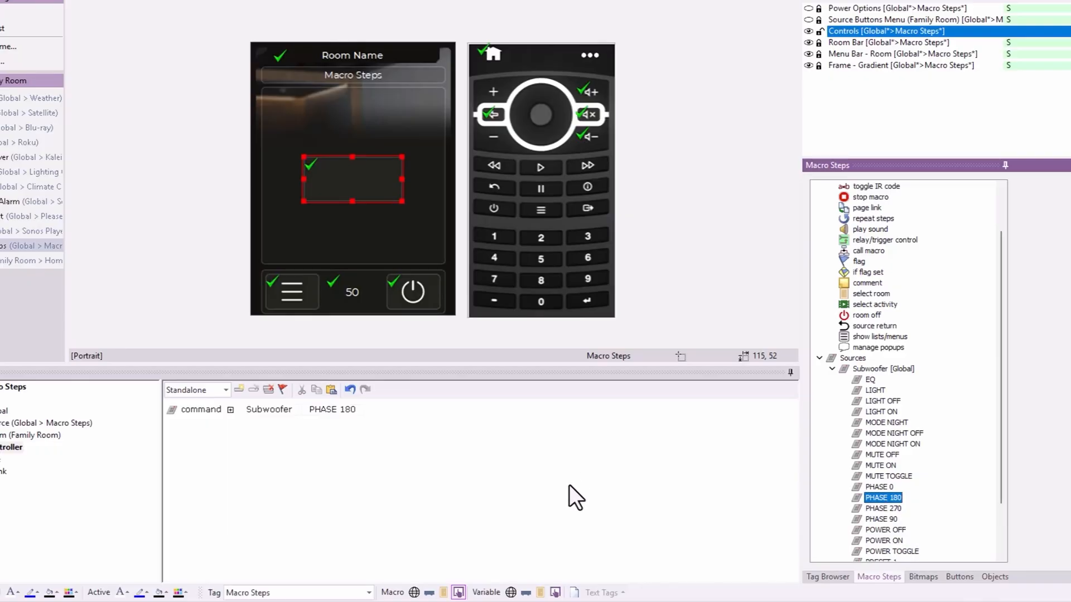
left_click(834, 369)
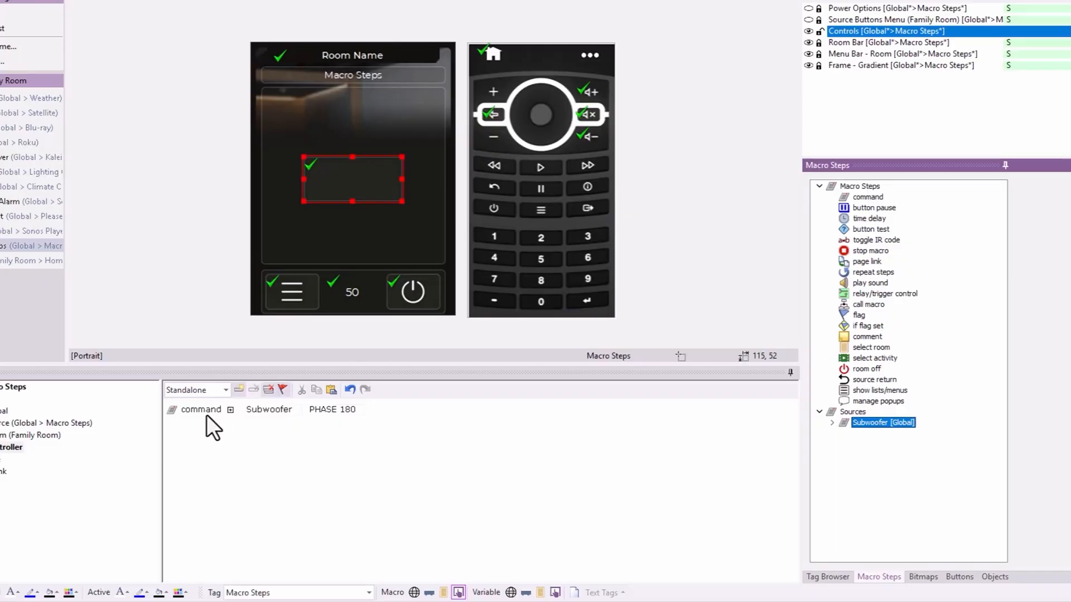
Add a button test step to the Standalone macro with the button held for 2.0 seconds.
double_click(867, 230)
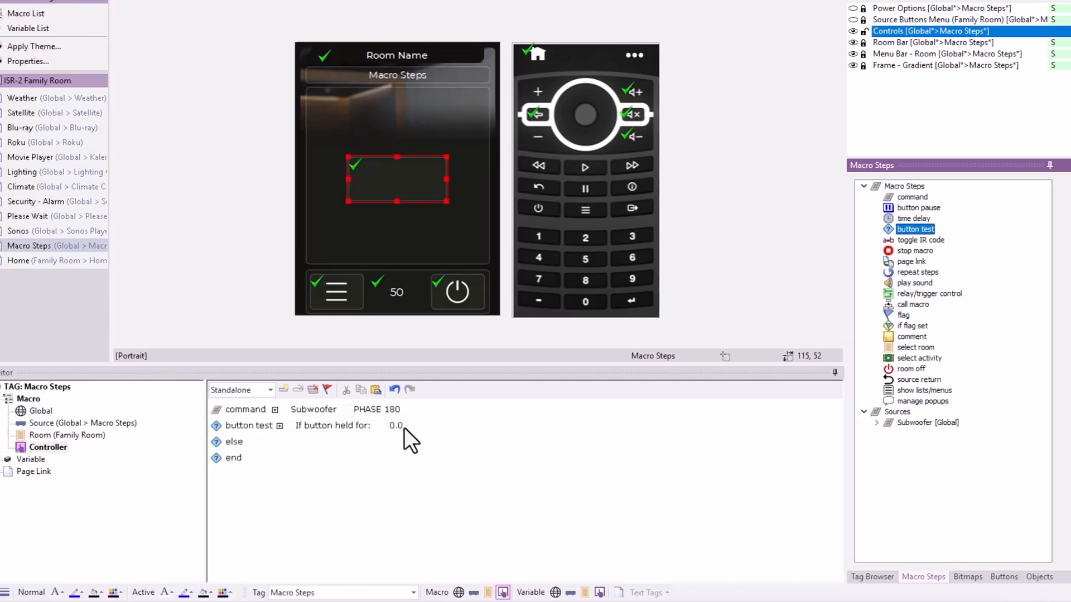
left_click(388, 426)
left_click_drag(423, 428, 405, 428)
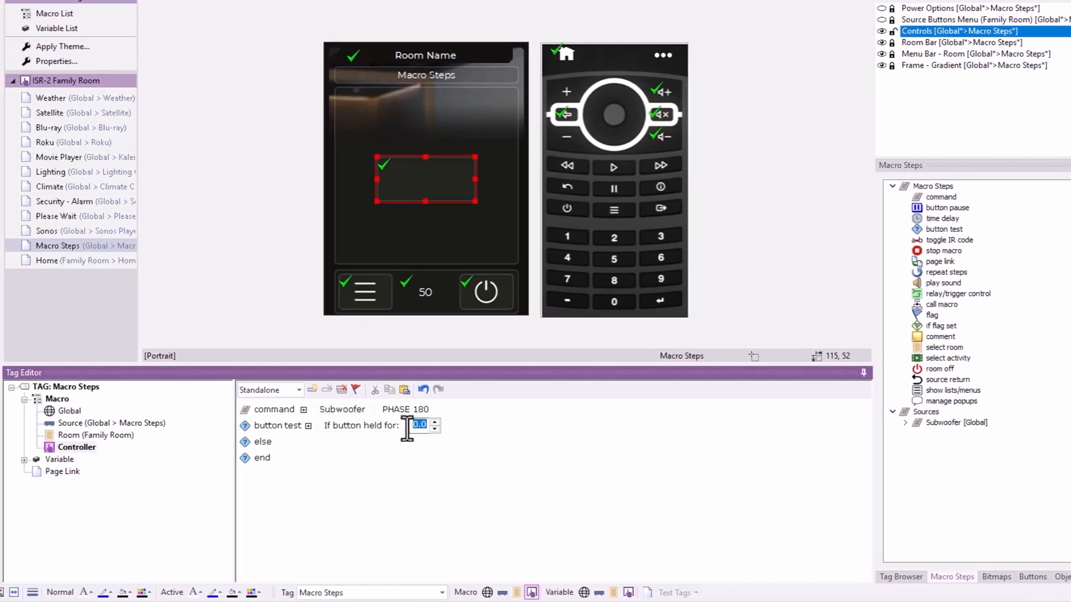
type("2.0")
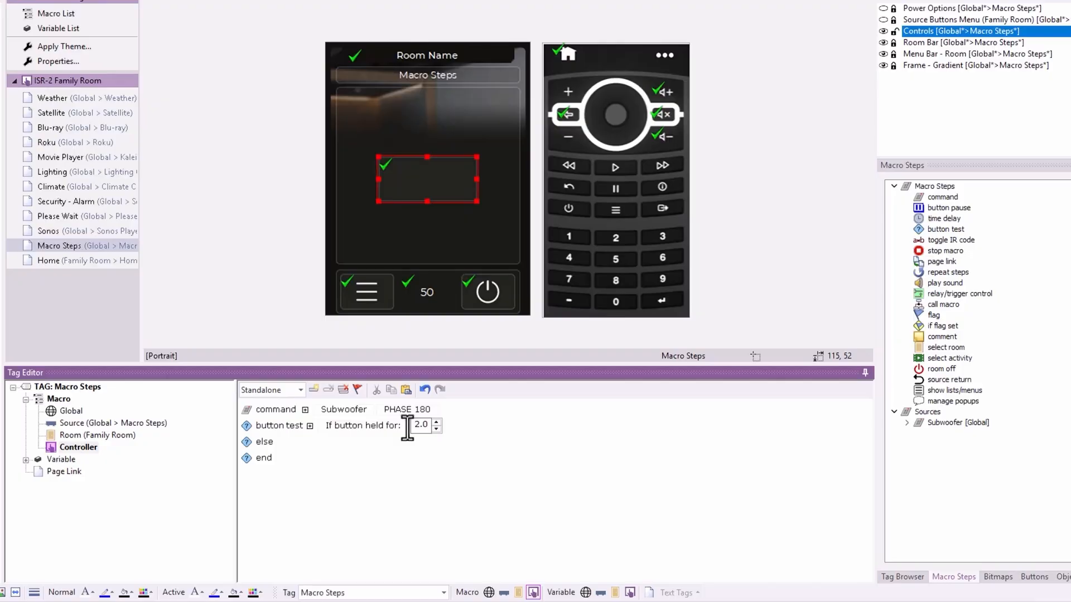
key("Return")
Place the Subwoofer PHASE 180 command in both branches of the button test and set the else command to PHASE 90.
left_click_drag(279, 410, 299, 466)
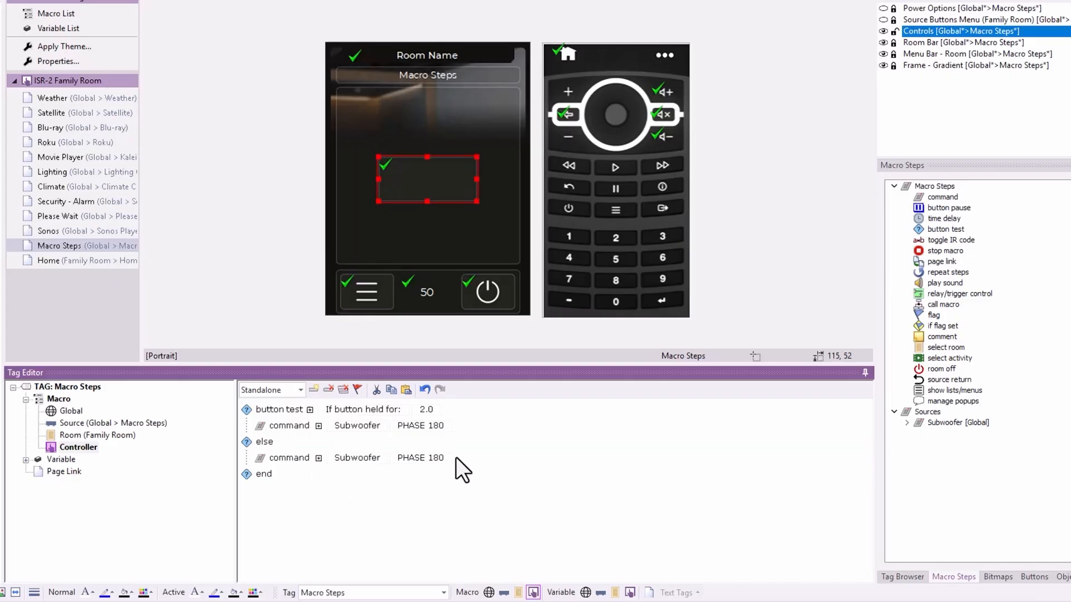
left_click(436, 461)
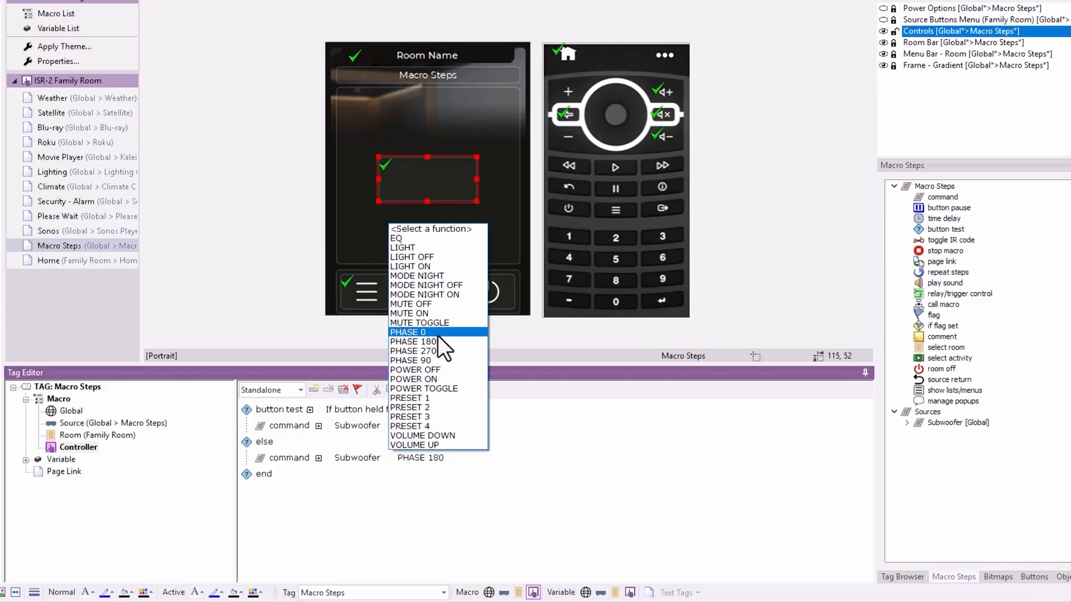
left_click(439, 361)
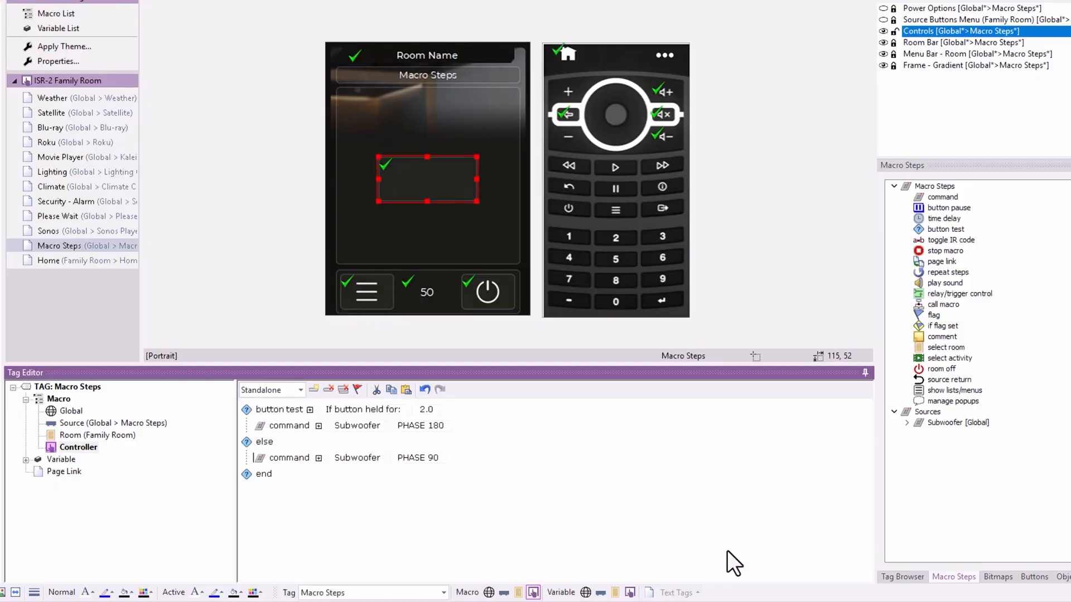
Change the button test condition to "If button doubleclicked before" with a time of 1.0.
left_click(360, 408)
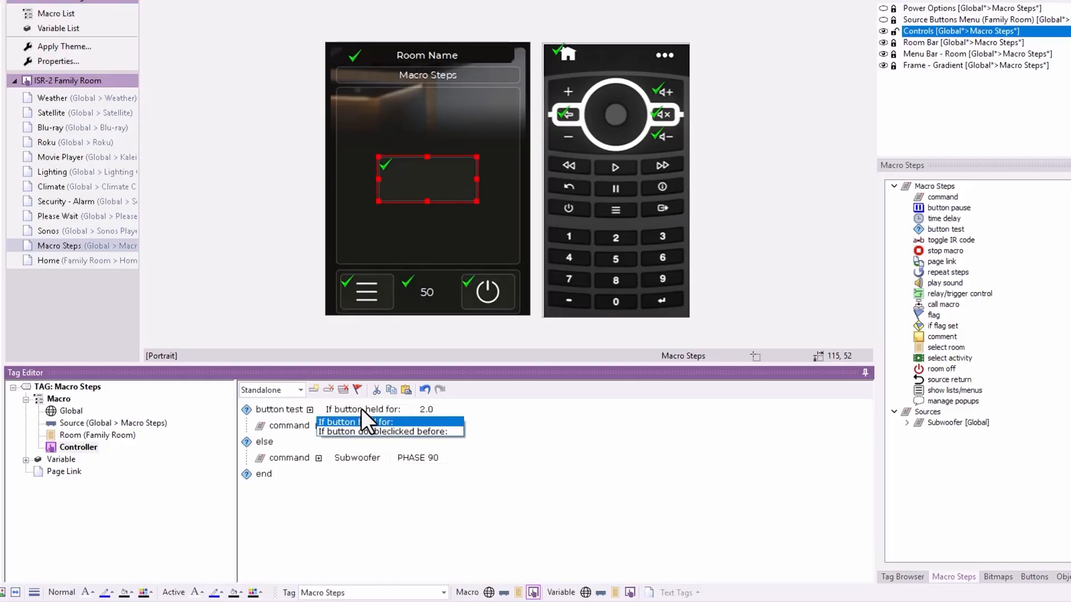
left_click(396, 430)
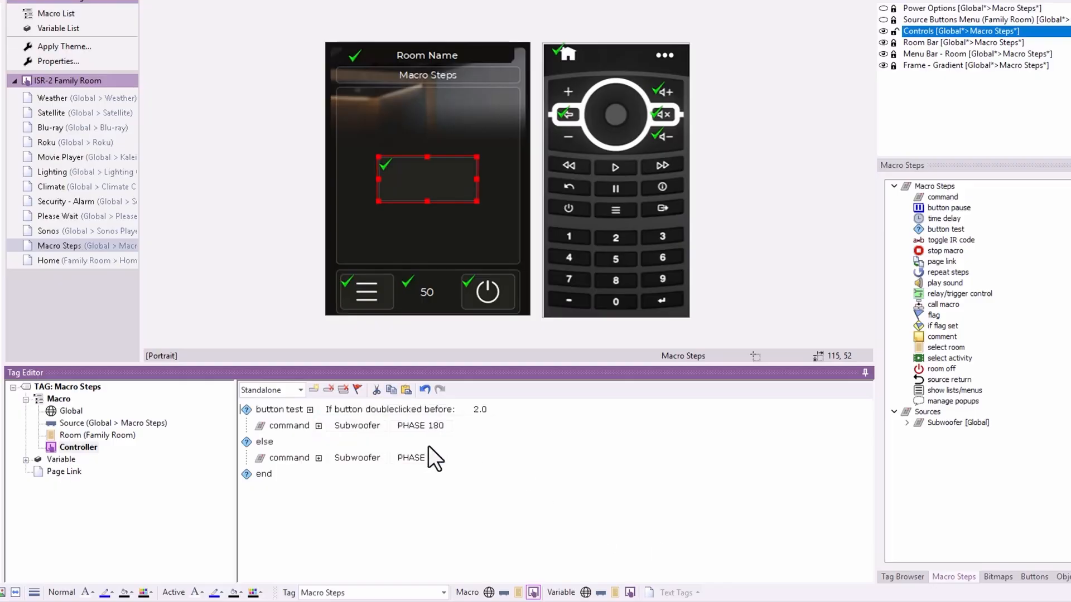
left_click(476, 409)
type("1.0")
left_click(643, 457)
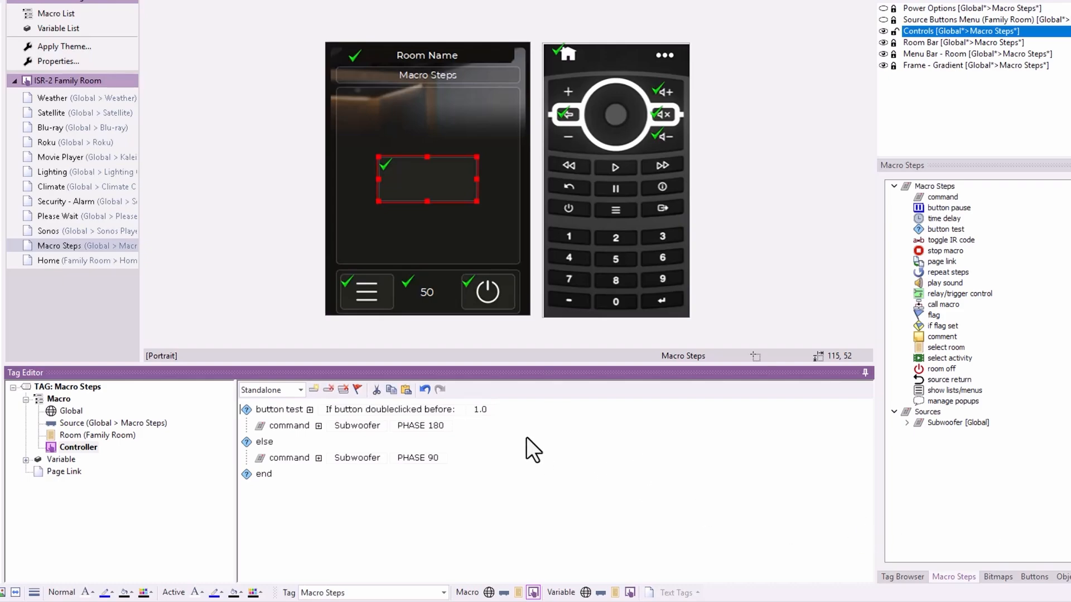